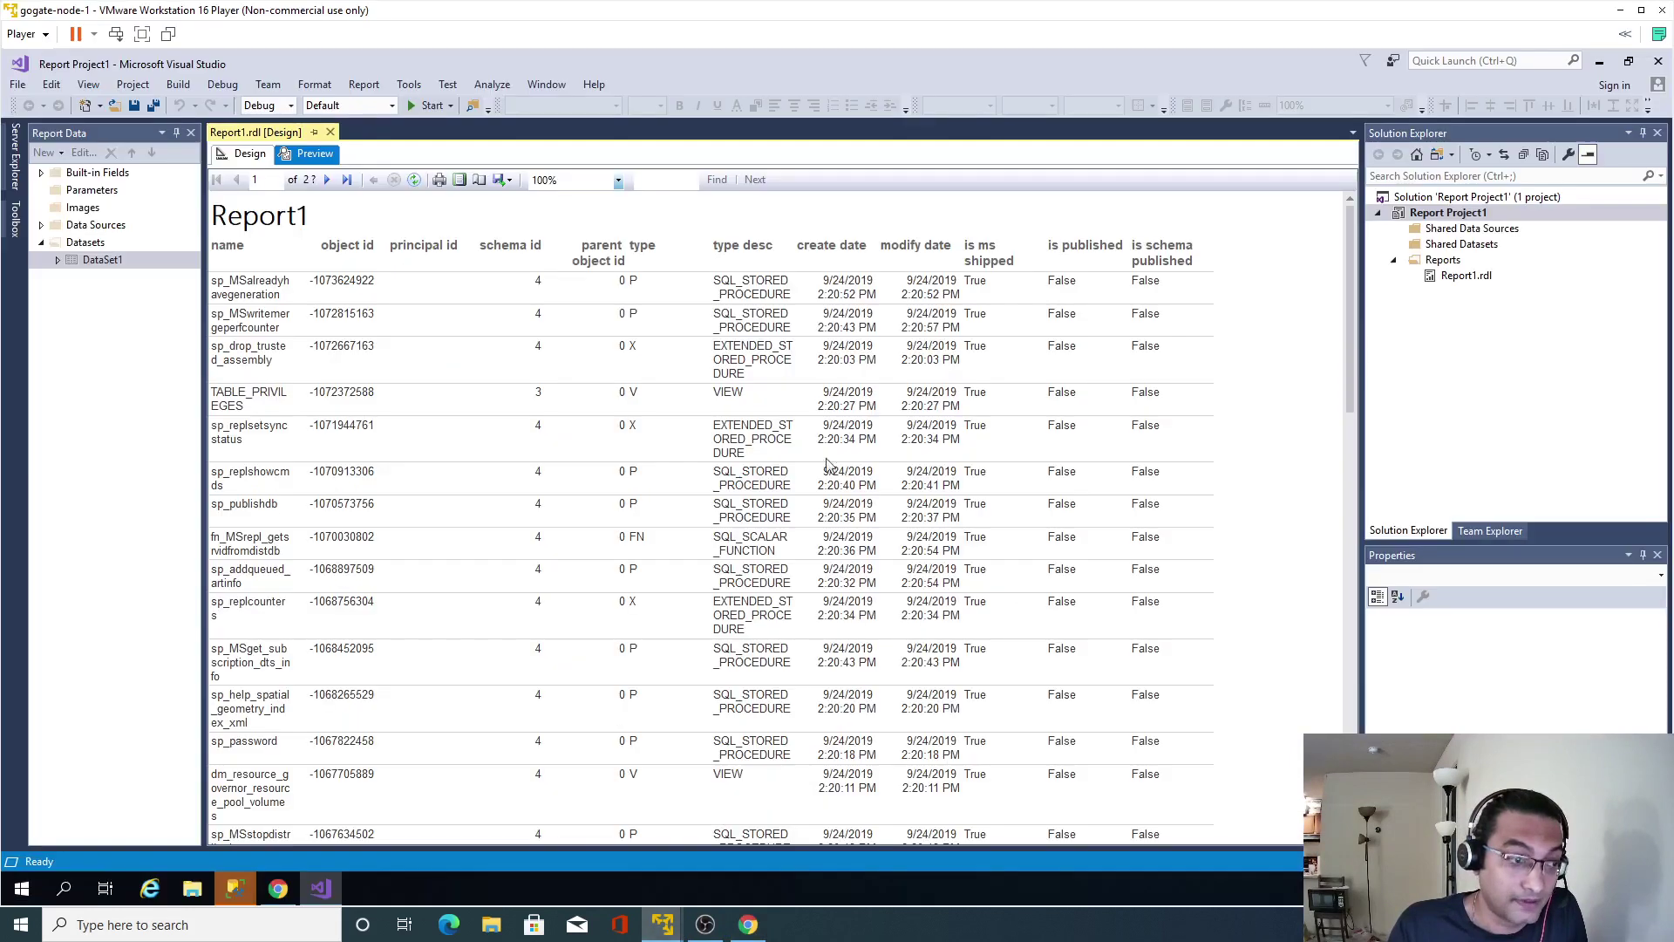
Return Report1.rdl to its Design view, then bring Management Studio forward.
click(248, 154)
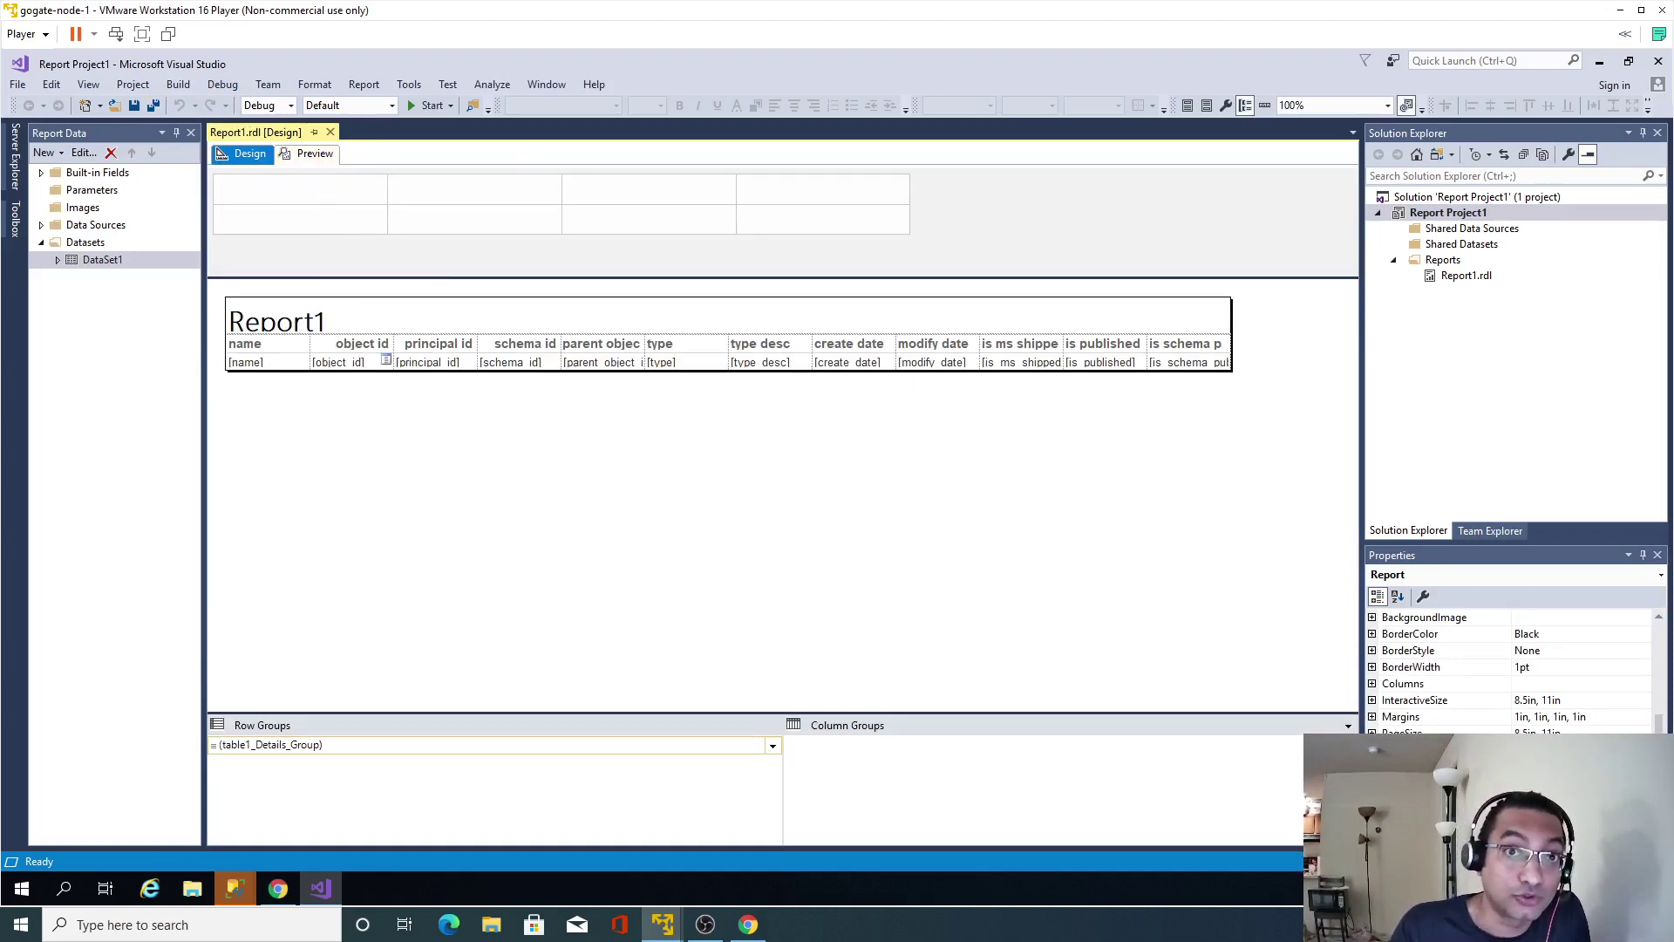
mouse_move(237, 886)
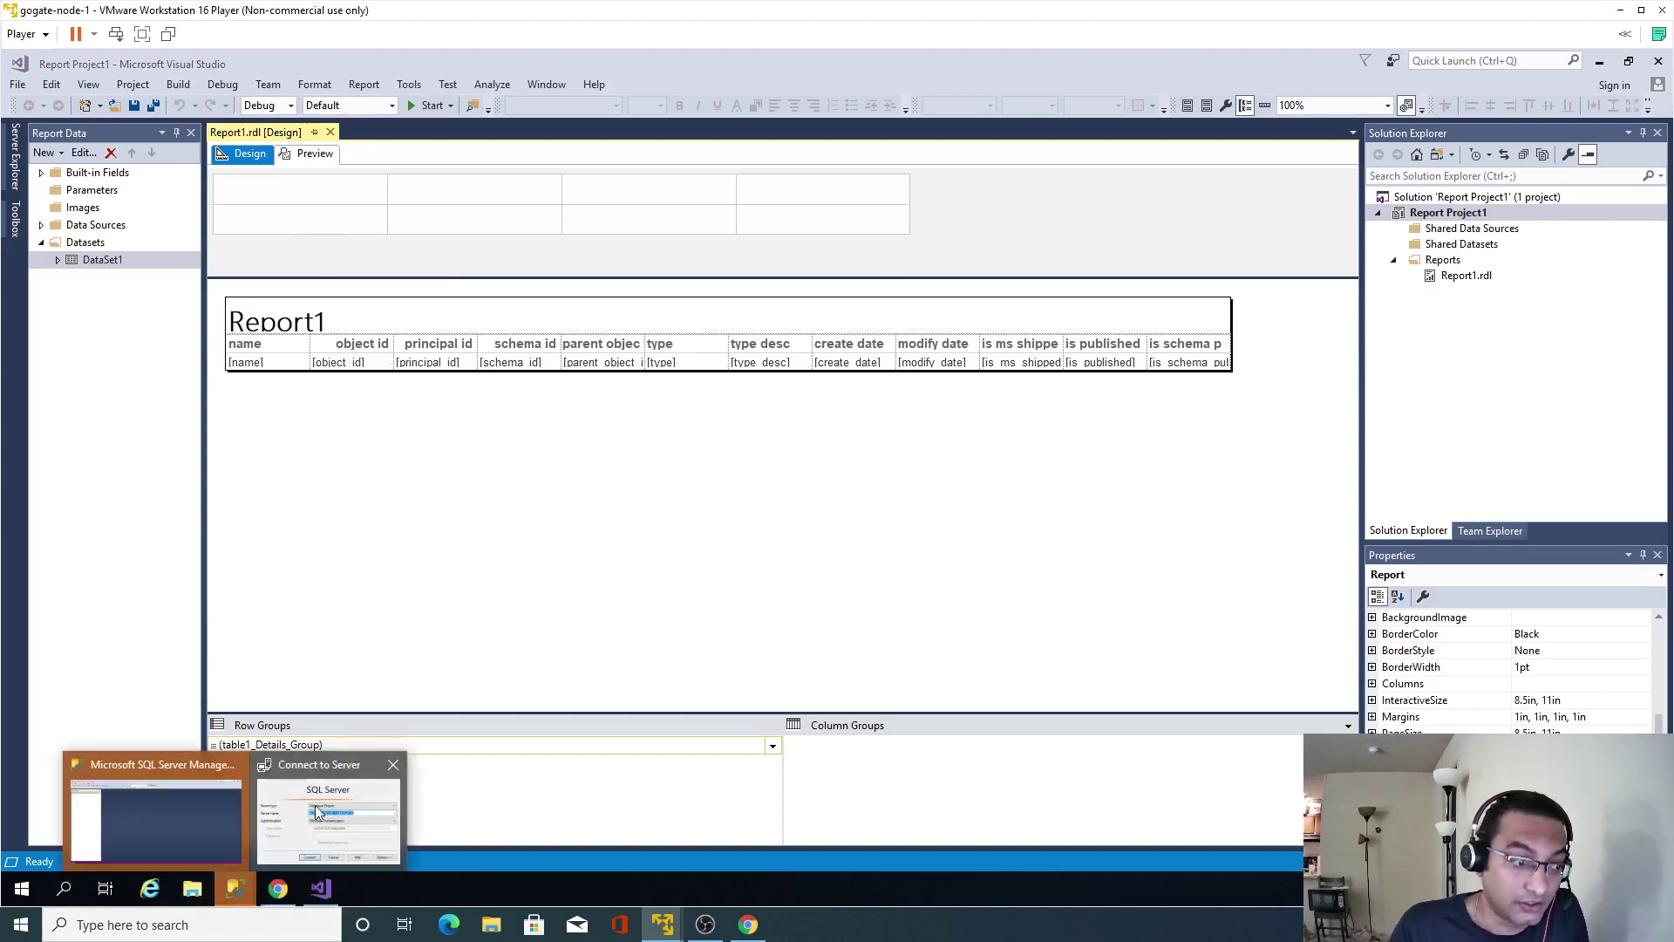
click(317, 811)
Connect to the server, expand HR > Tables (no user tables), then go back to Visual Studio.
click(780, 488)
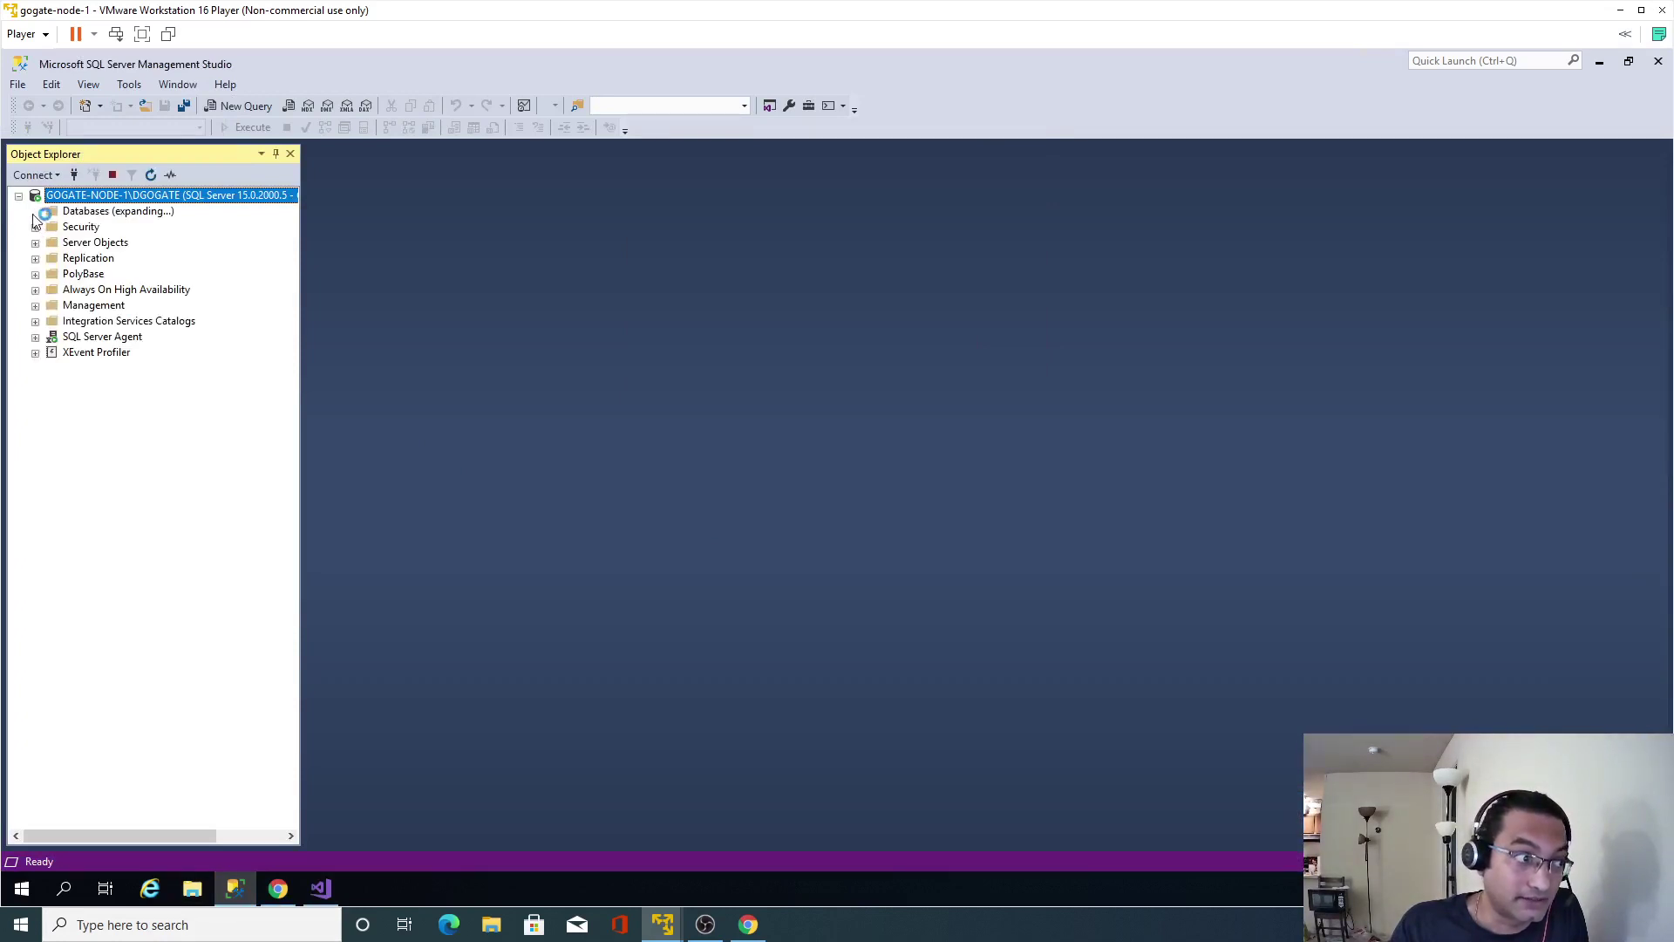
click(51, 258)
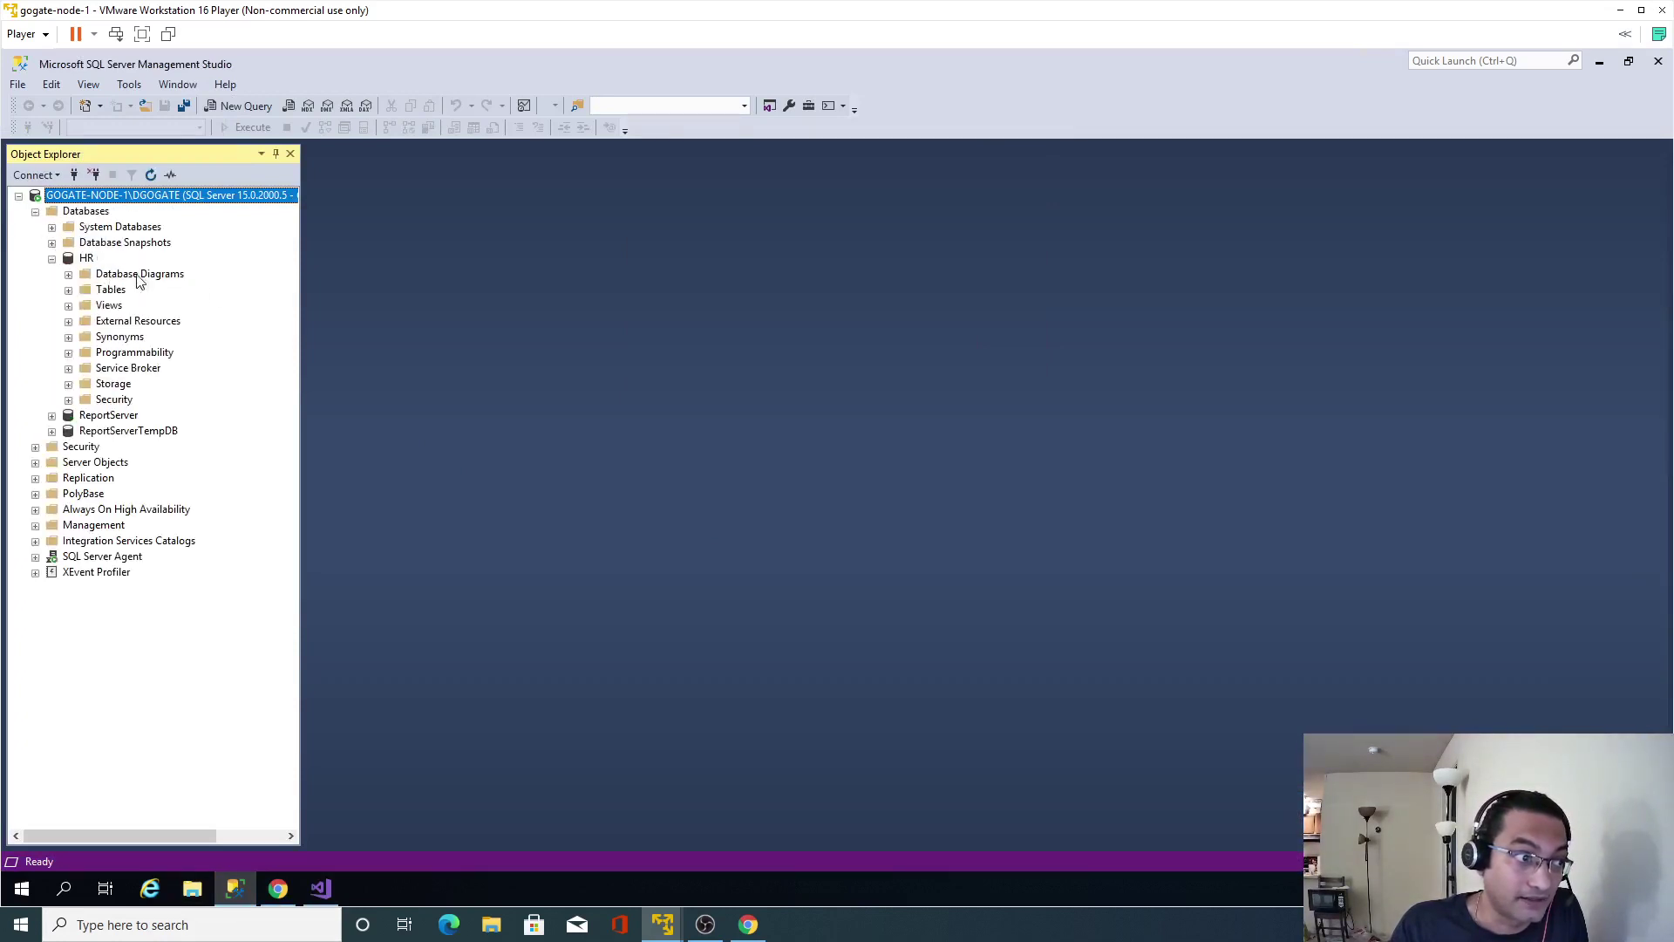
click(69, 290)
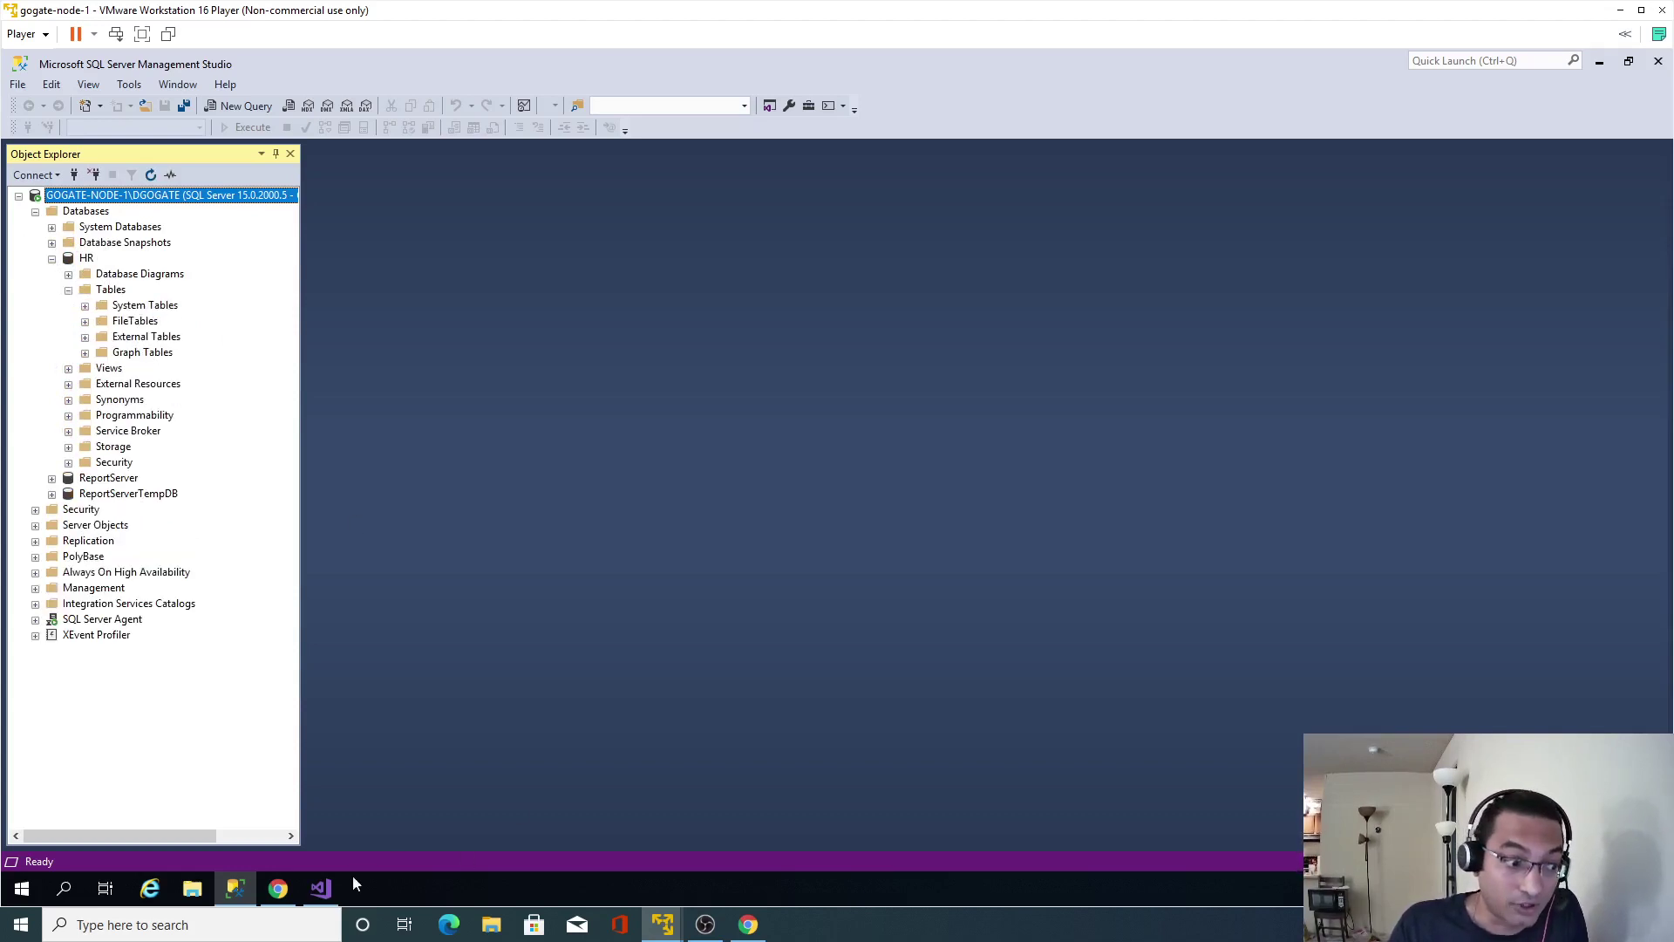
click(320, 888)
click(85, 263)
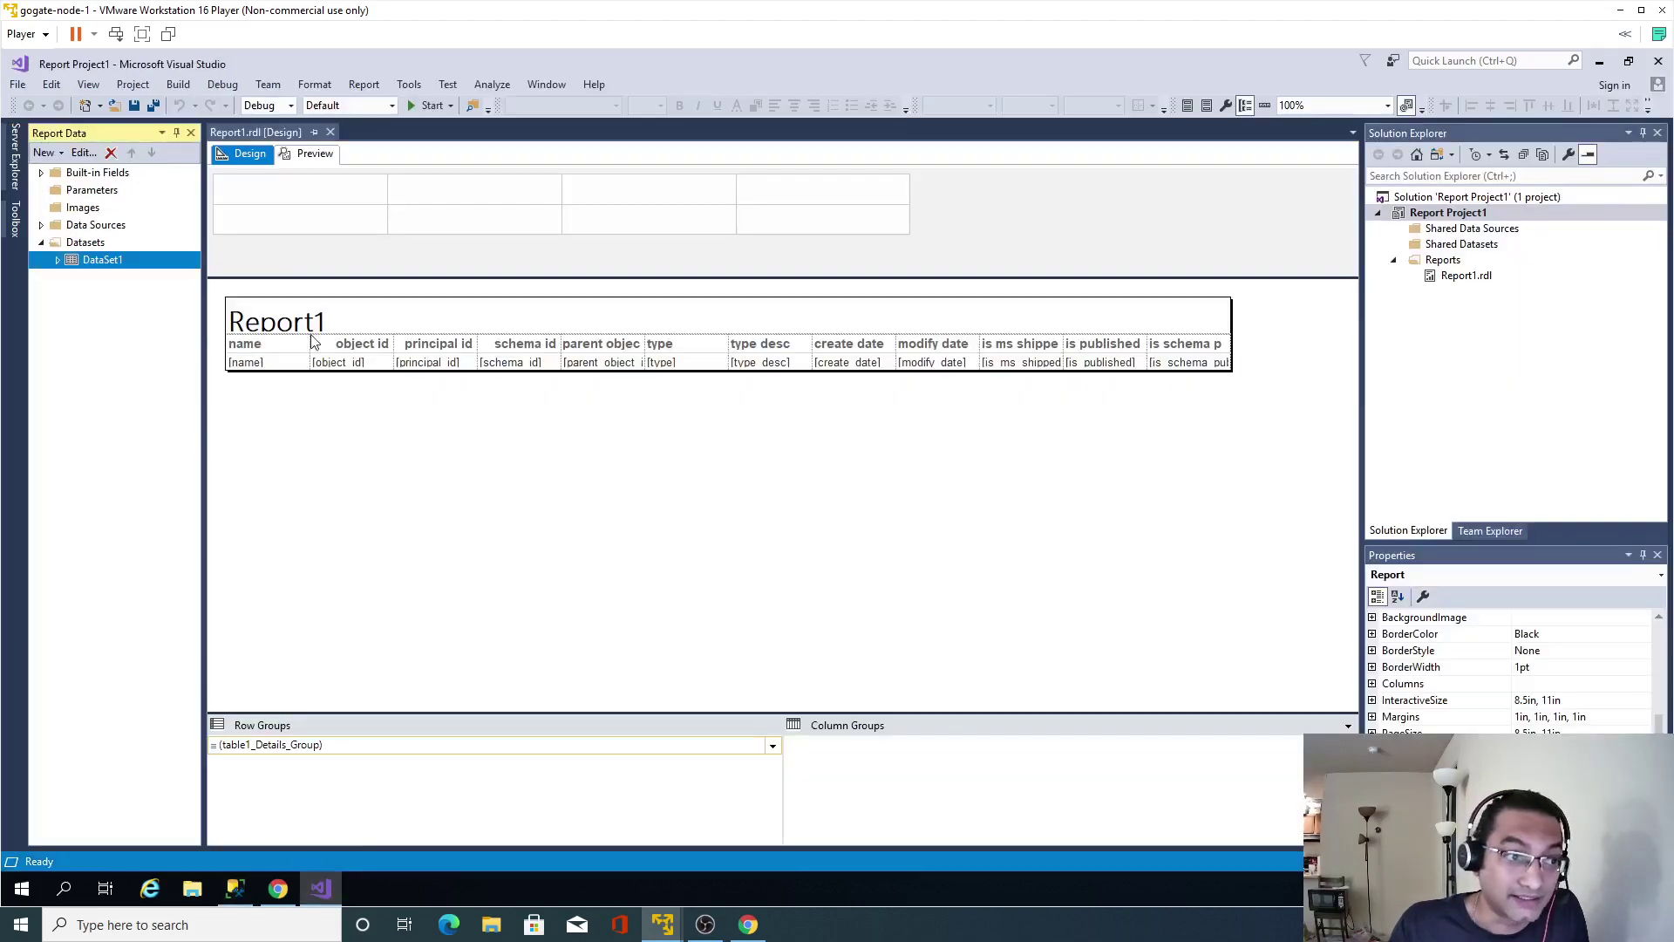
Inspect DataSet1's query without changes, preview Report1, then view it in the Reporting Services portal.
double_click(89, 262)
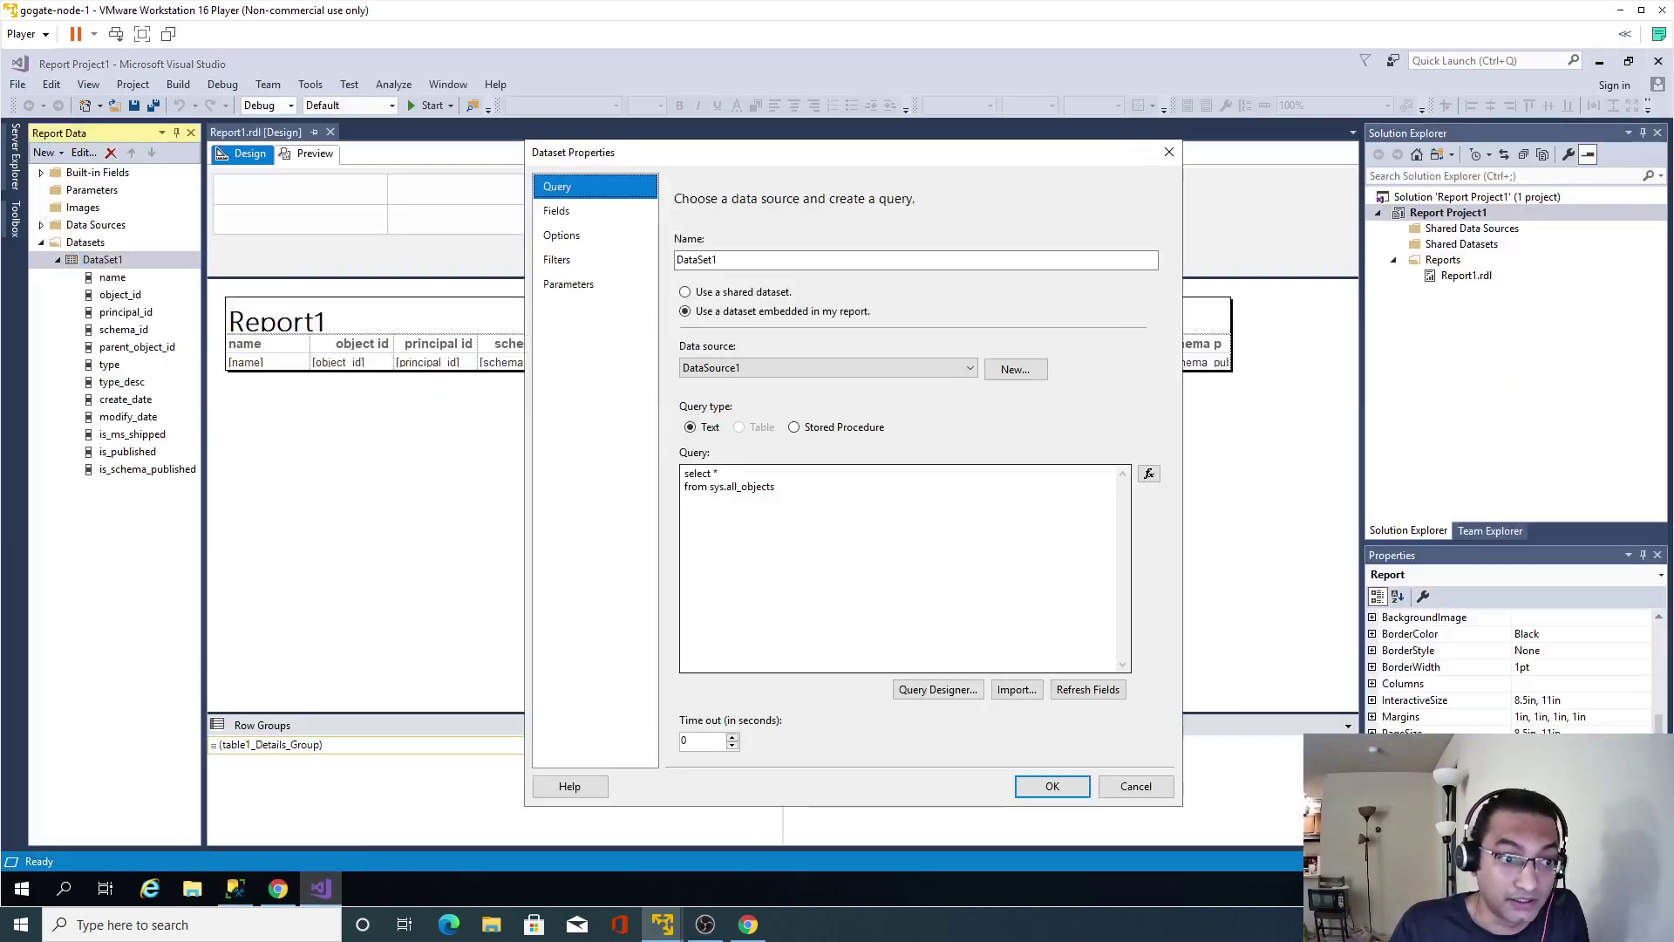
key(ctrl+a)
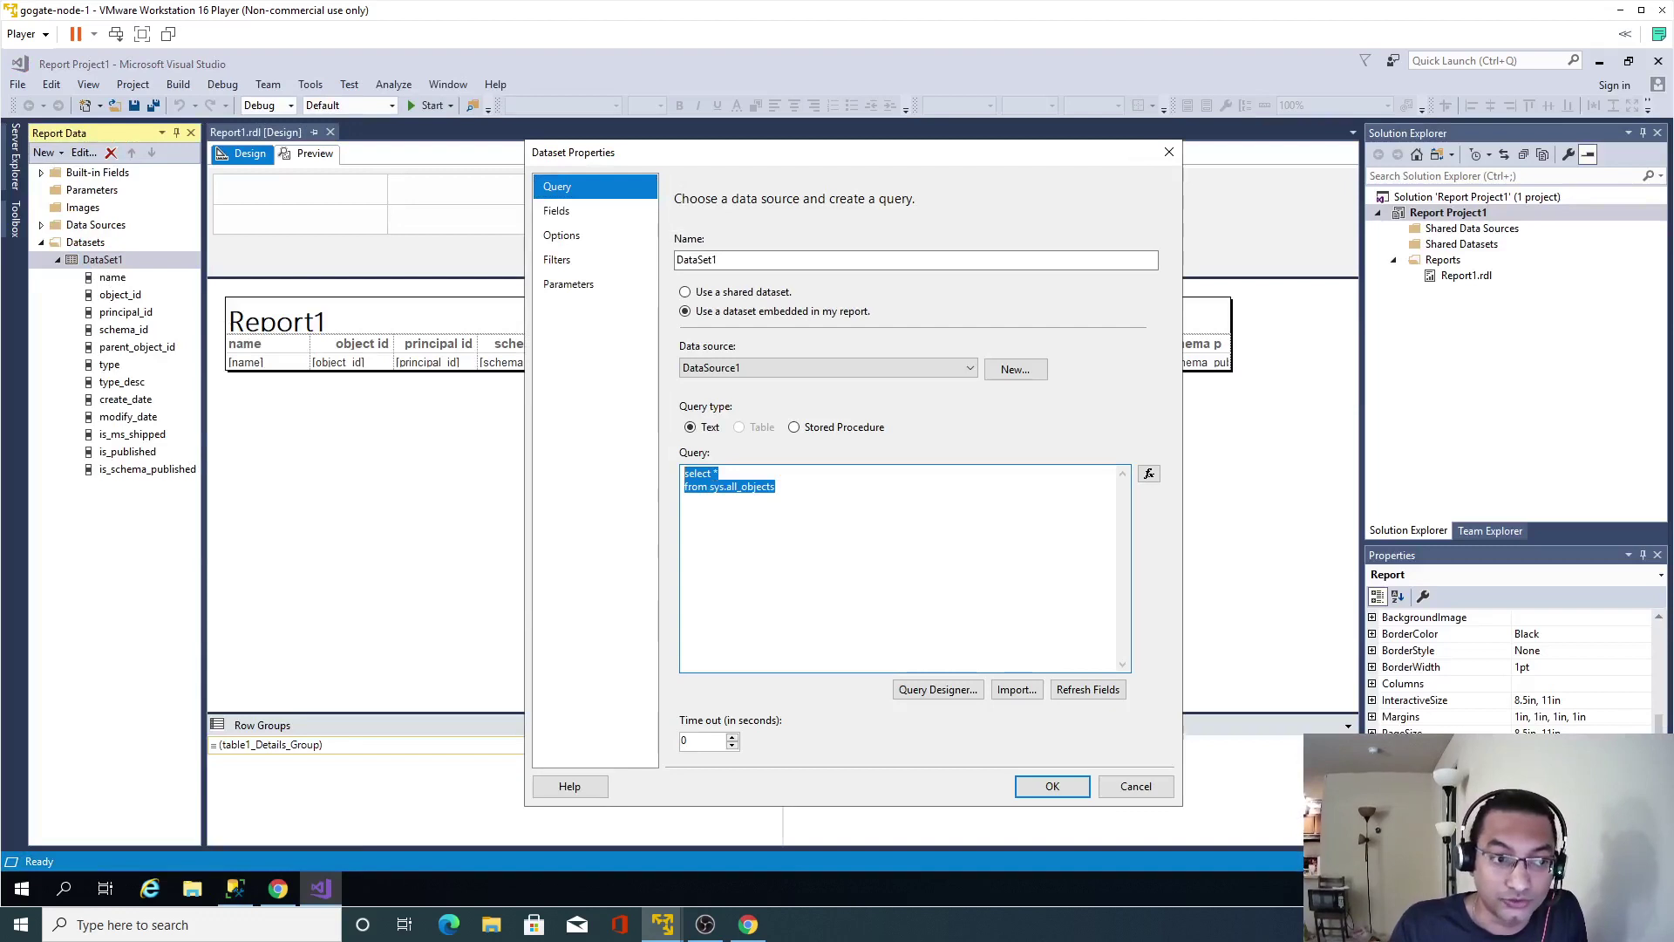
click(1123, 772)
click(316, 154)
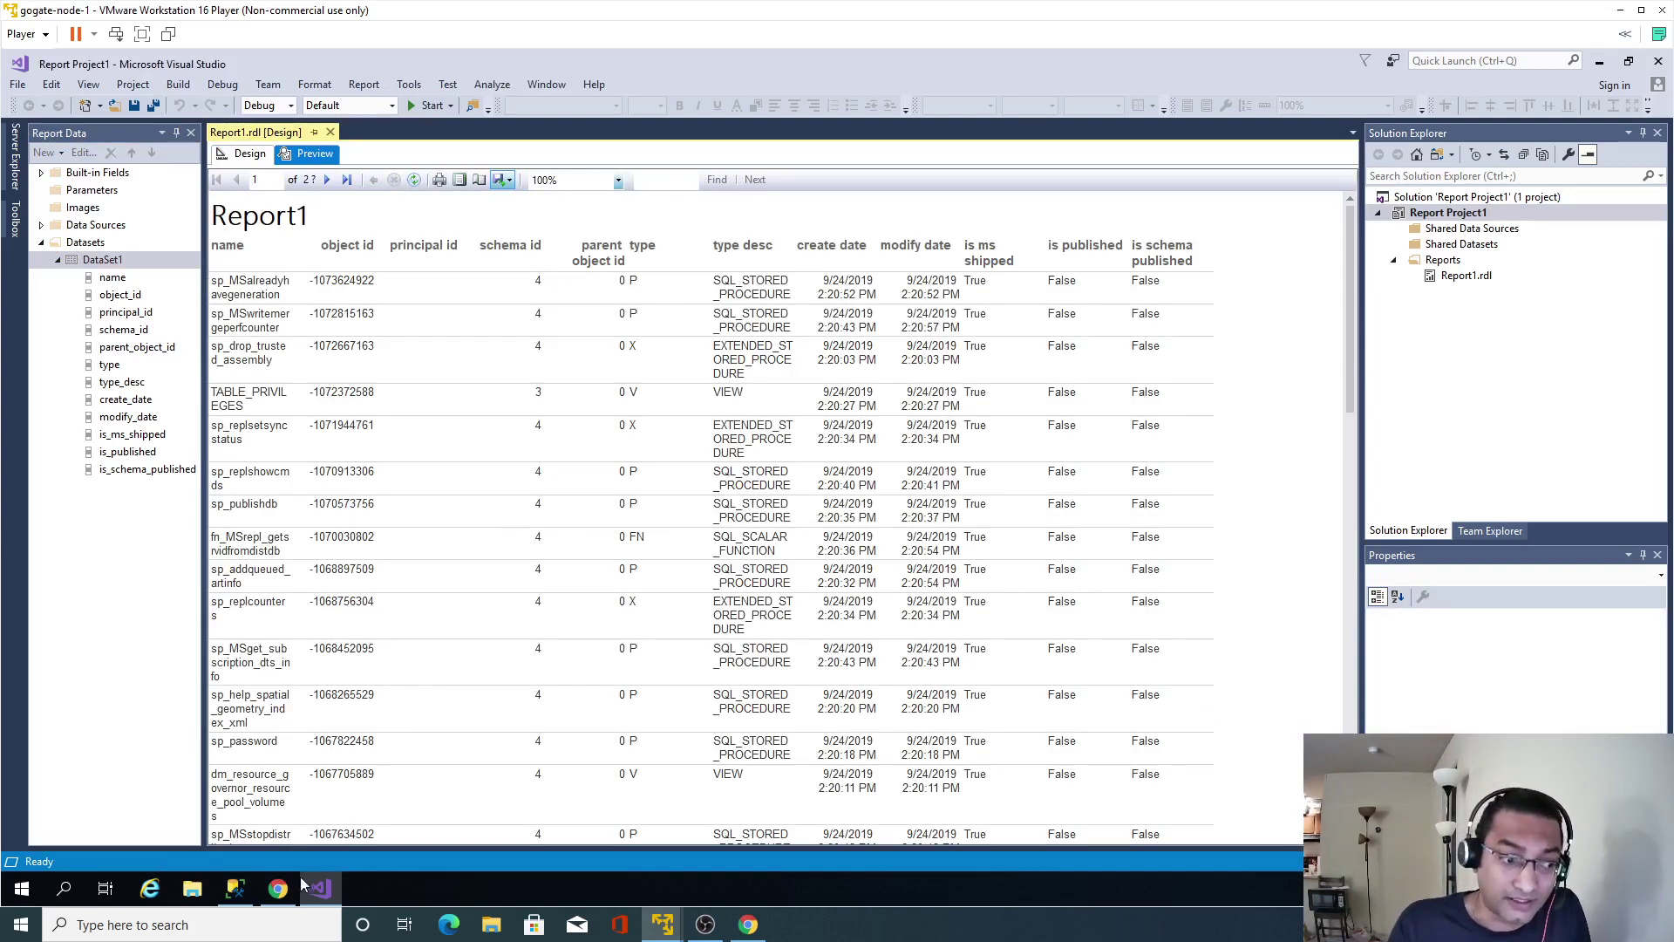
click(279, 889)
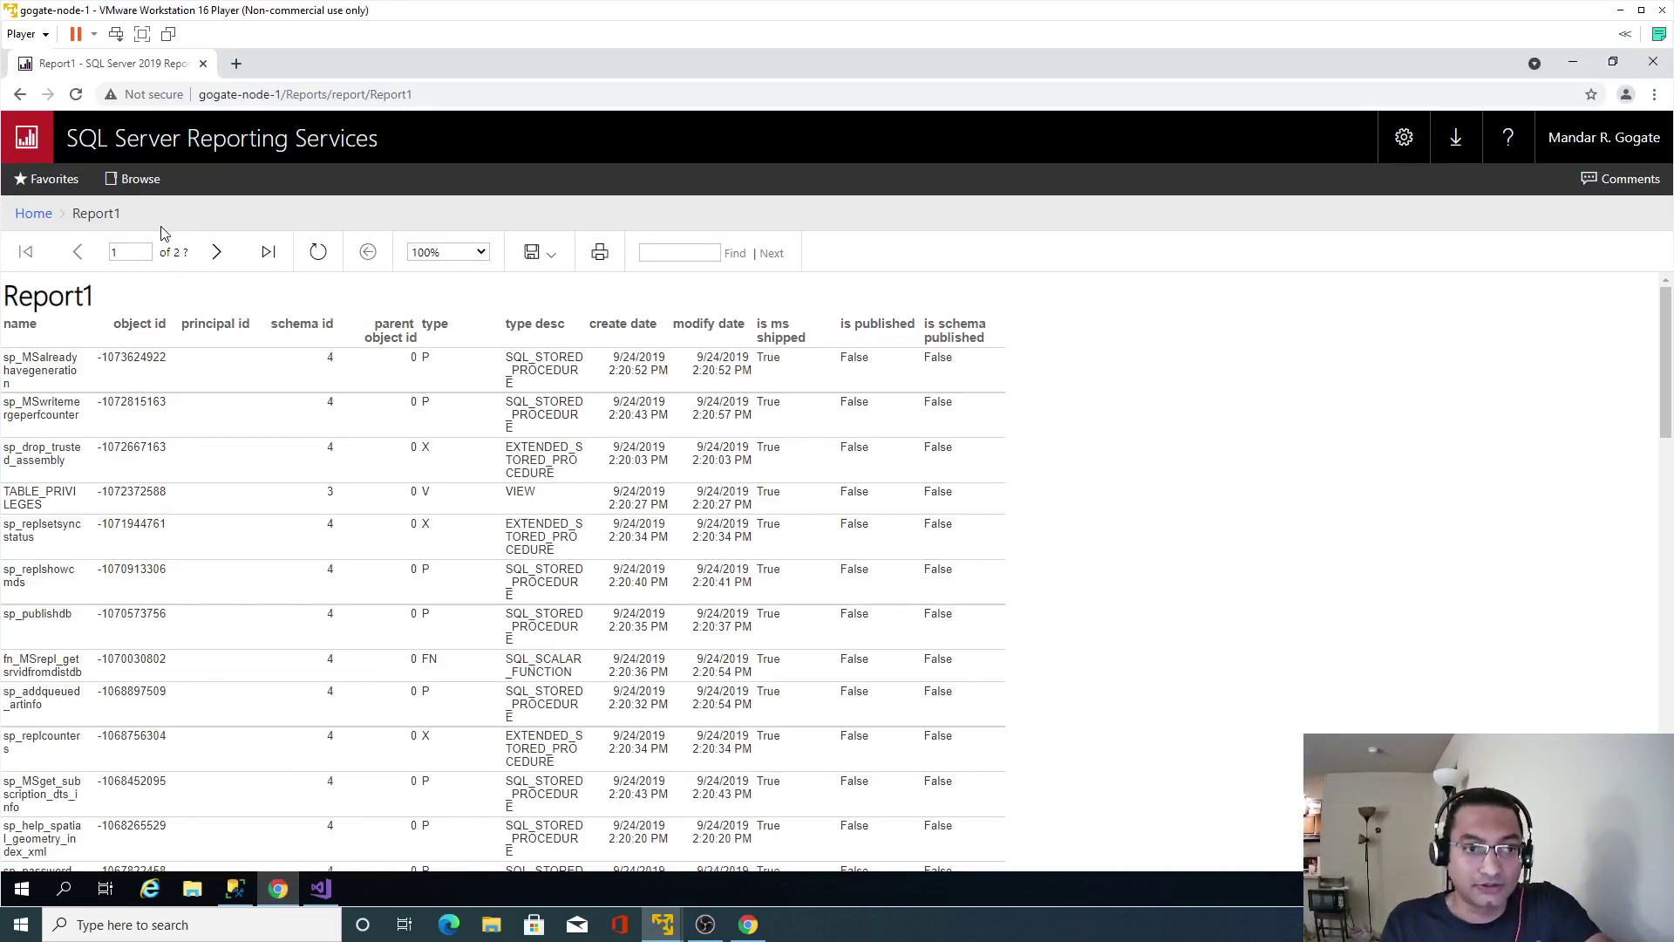
Delete Report1 from the portal's Home folder and return to Management Studio.
click(32, 214)
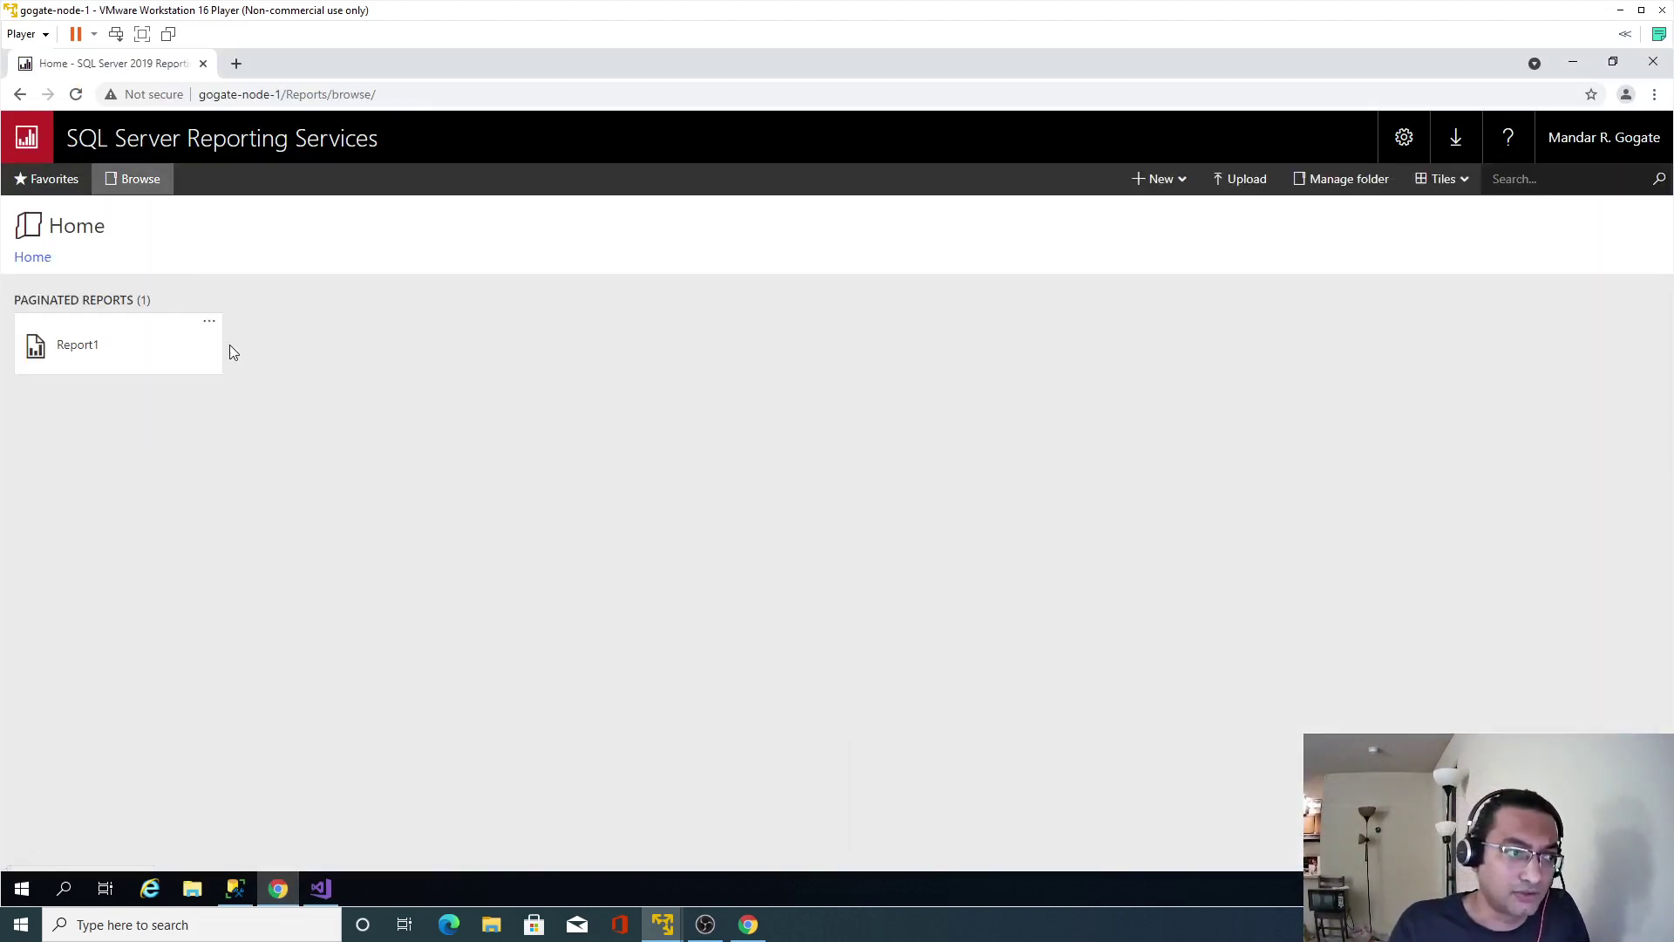
click(211, 324)
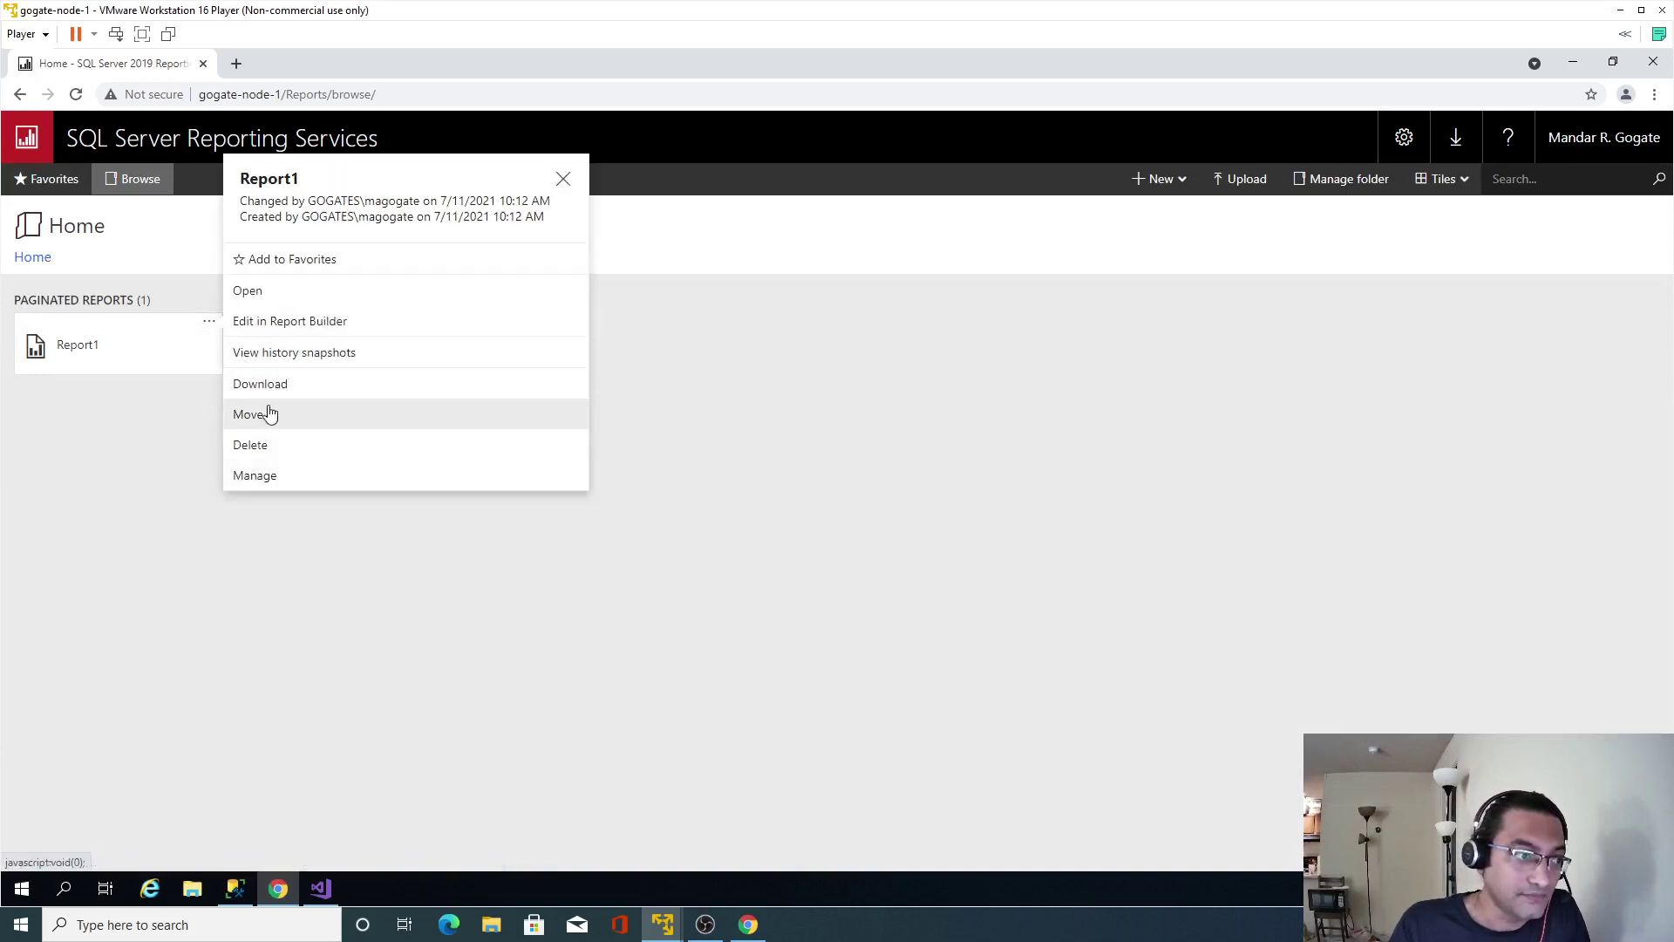
click(259, 449)
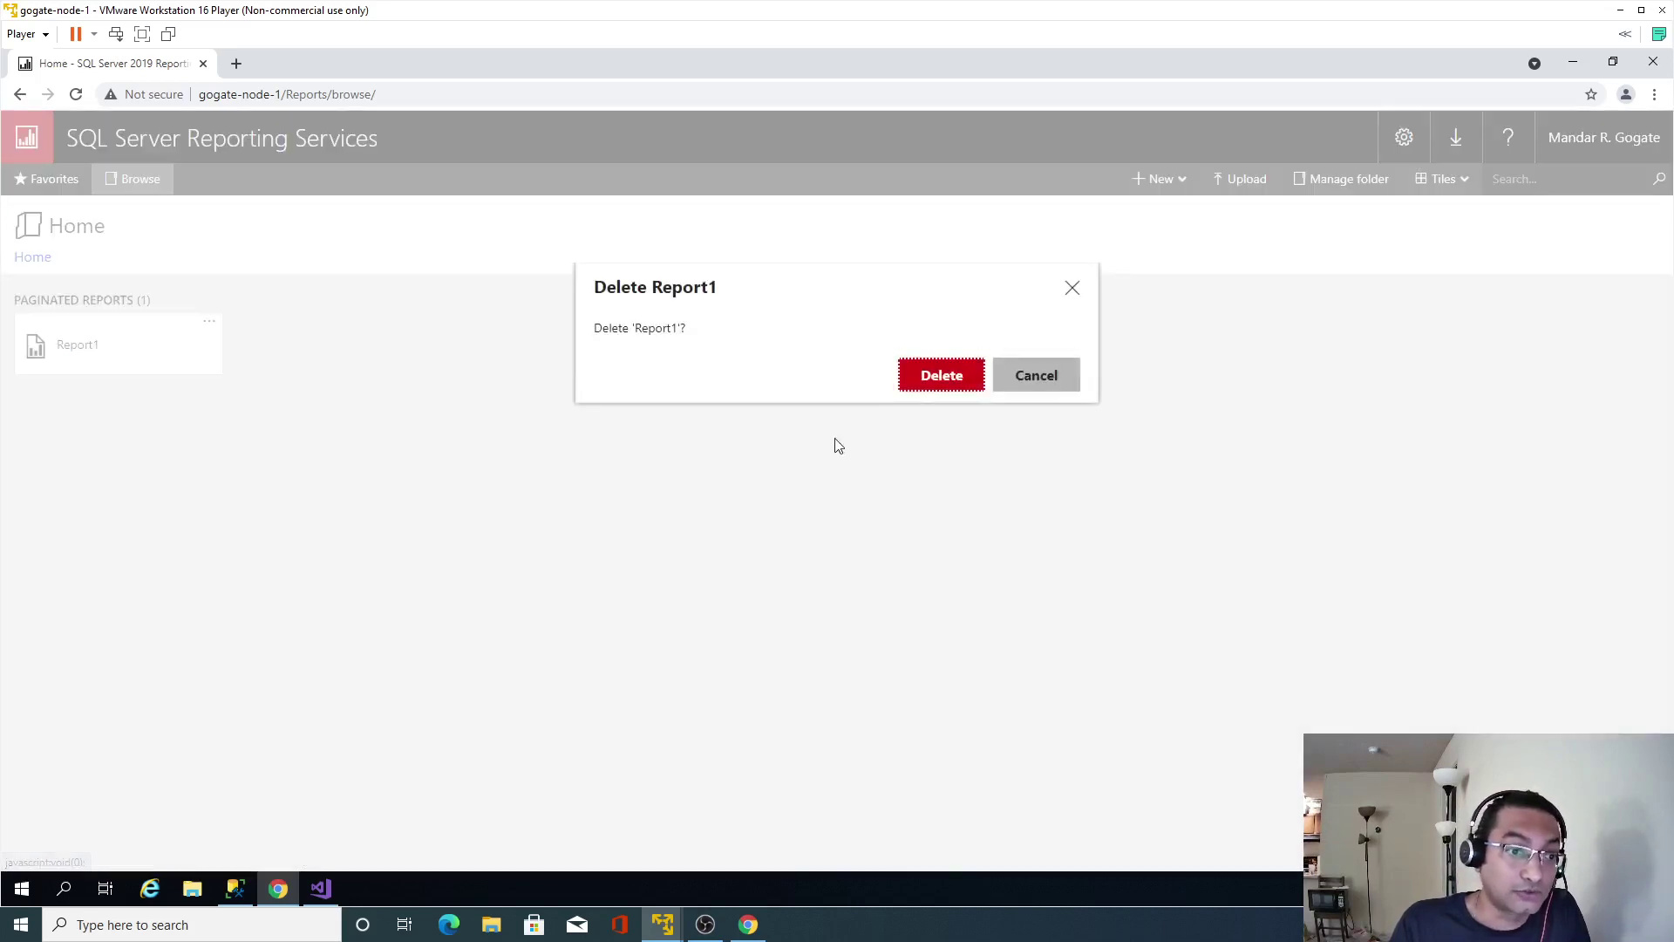
click(932, 378)
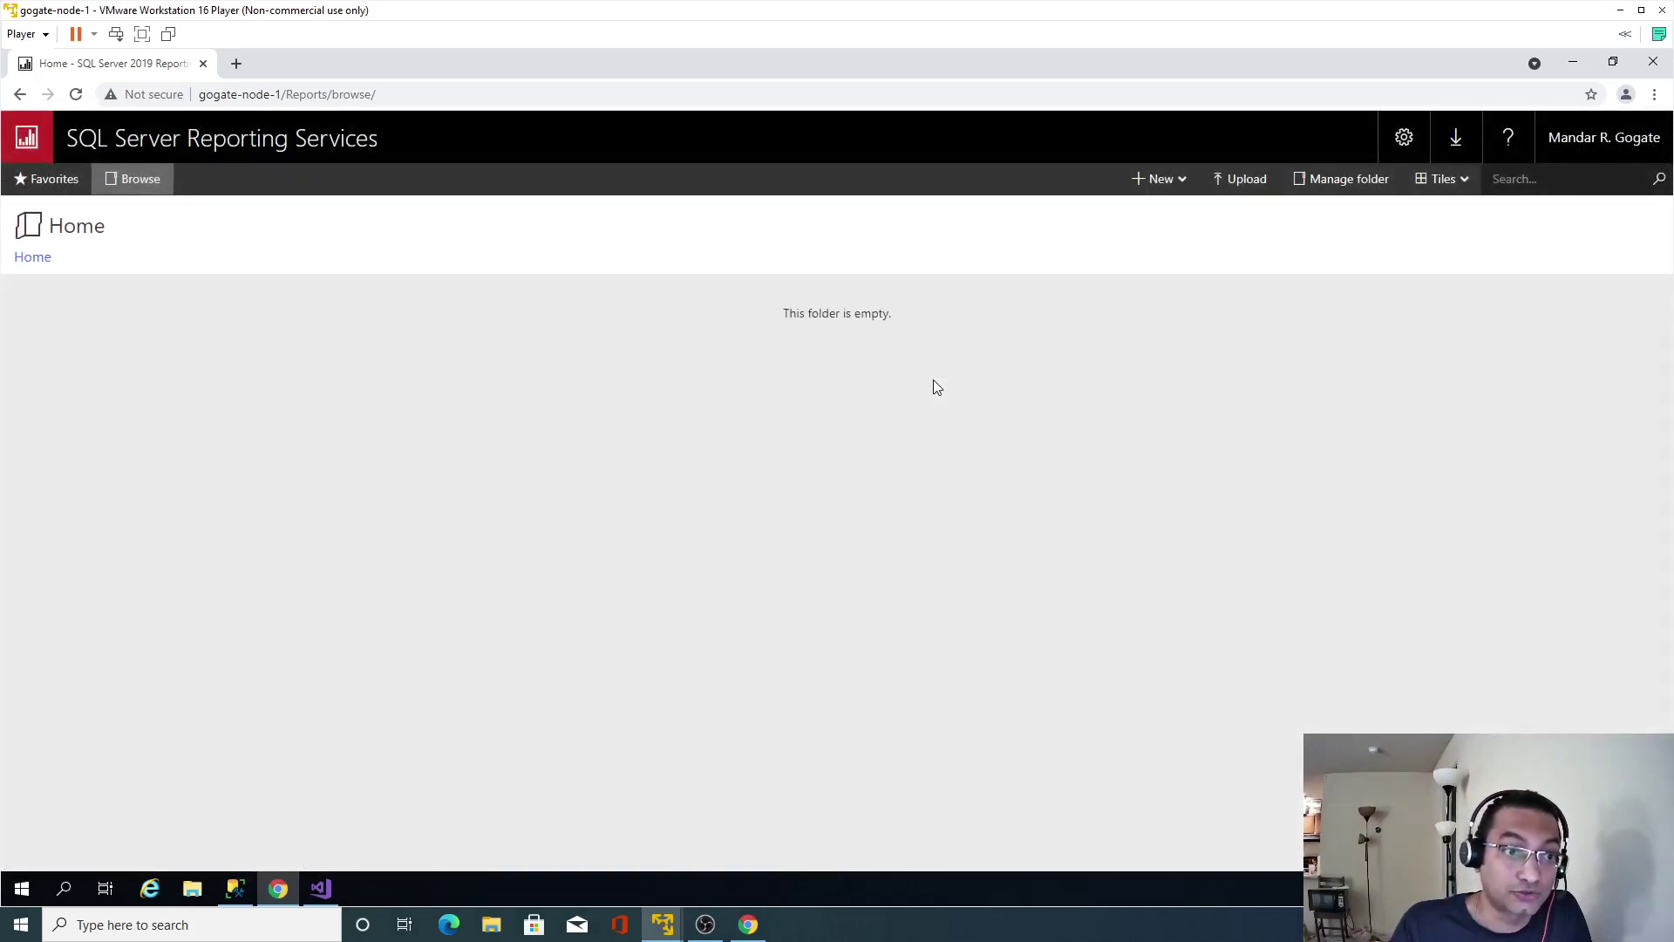
click(235, 887)
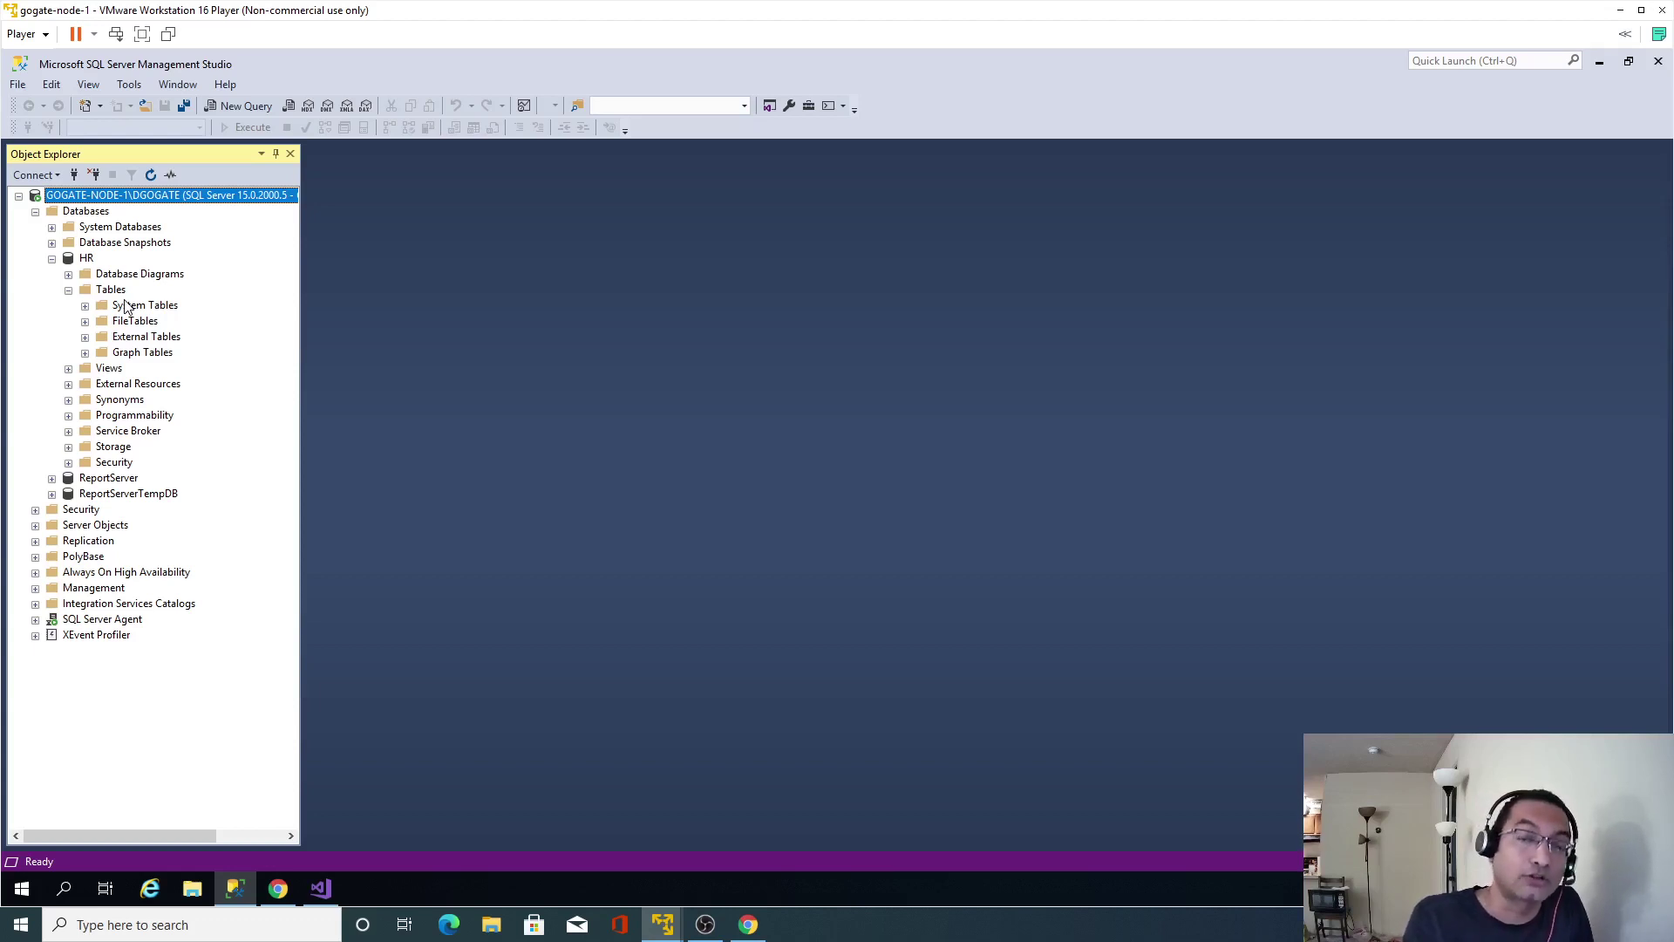
Select Oracle10gExpressEdition.exe in Softwares (G:) > Softwares on the host.
click(89, 266)
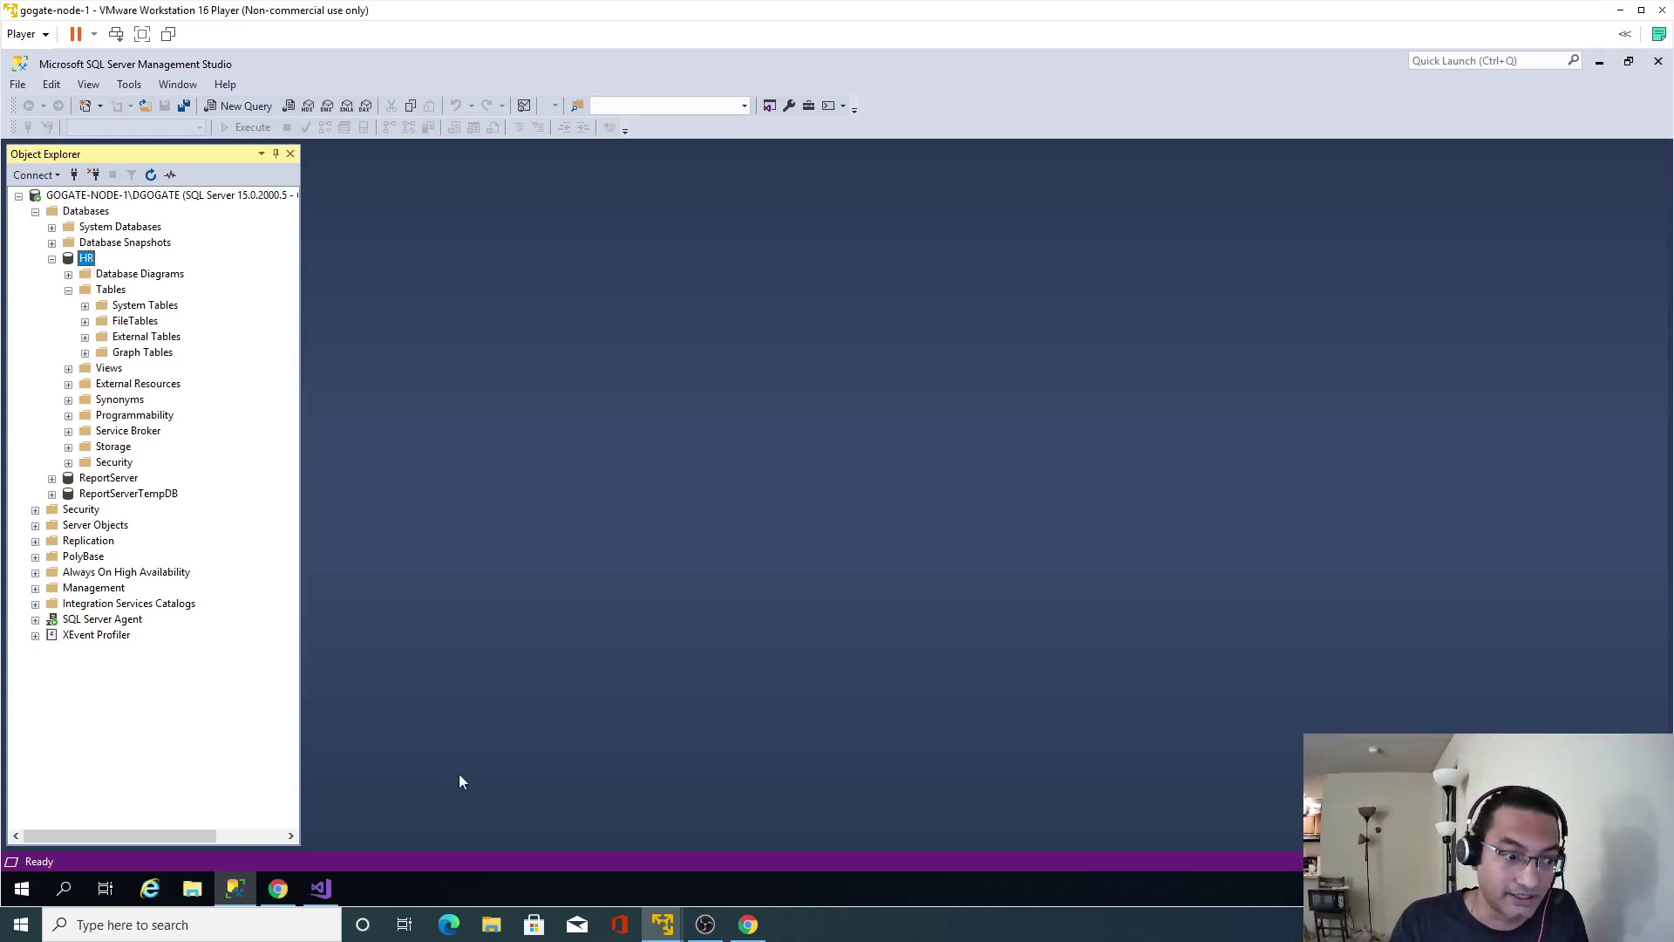
click(491, 926)
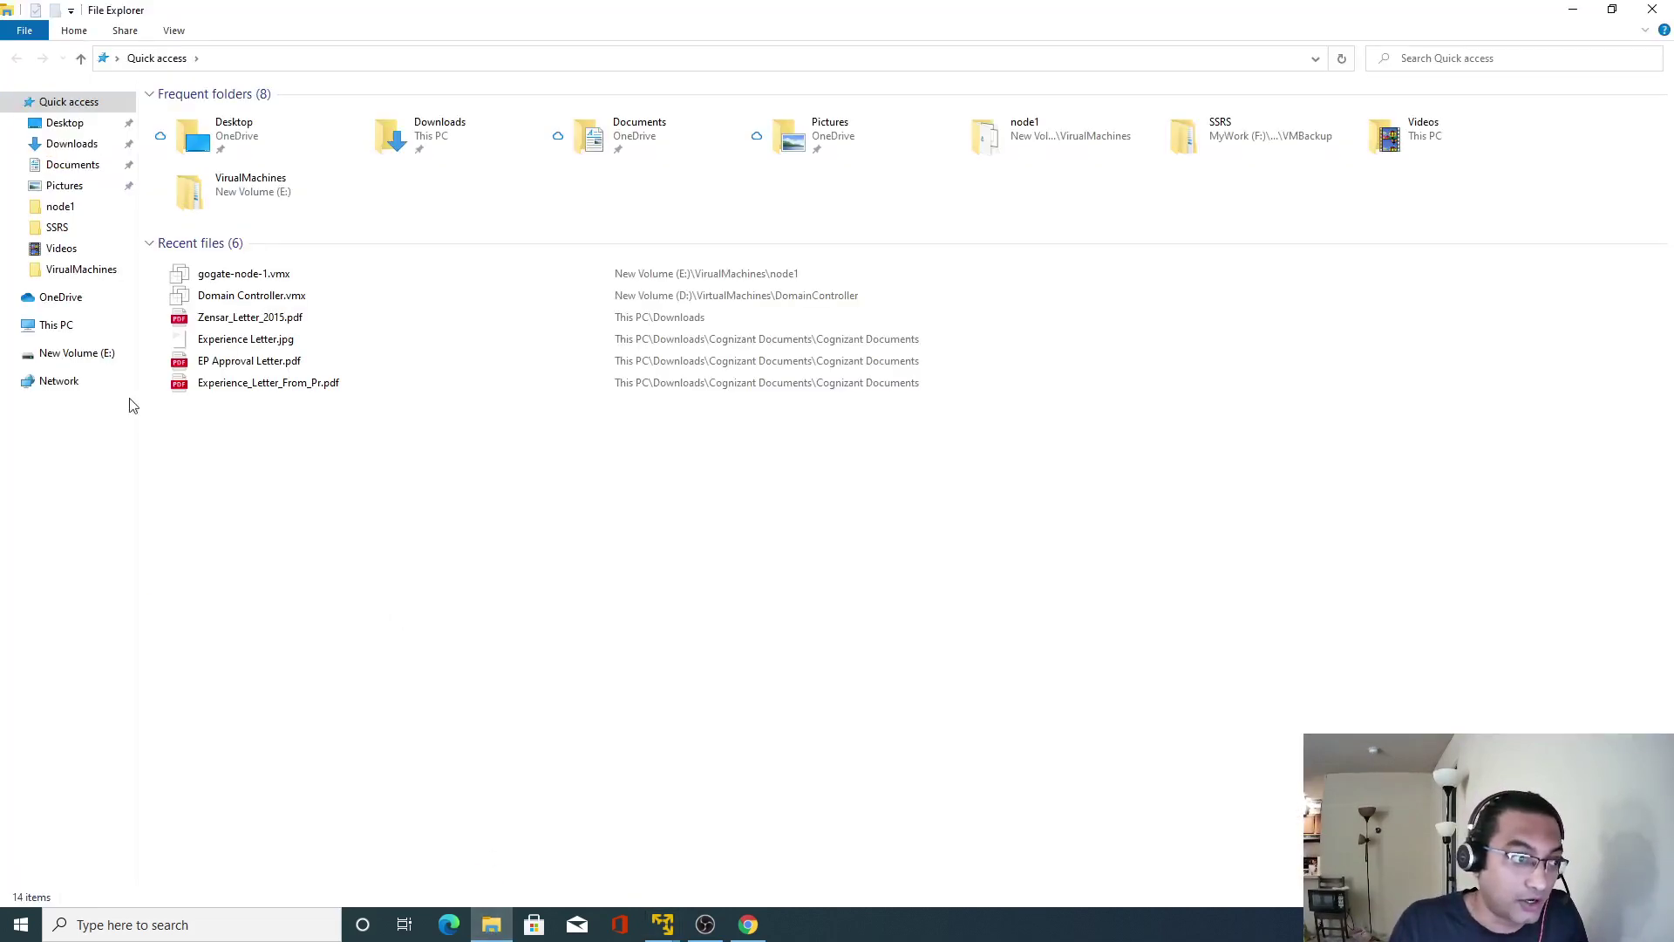
click(56, 328)
click(1269, 275)
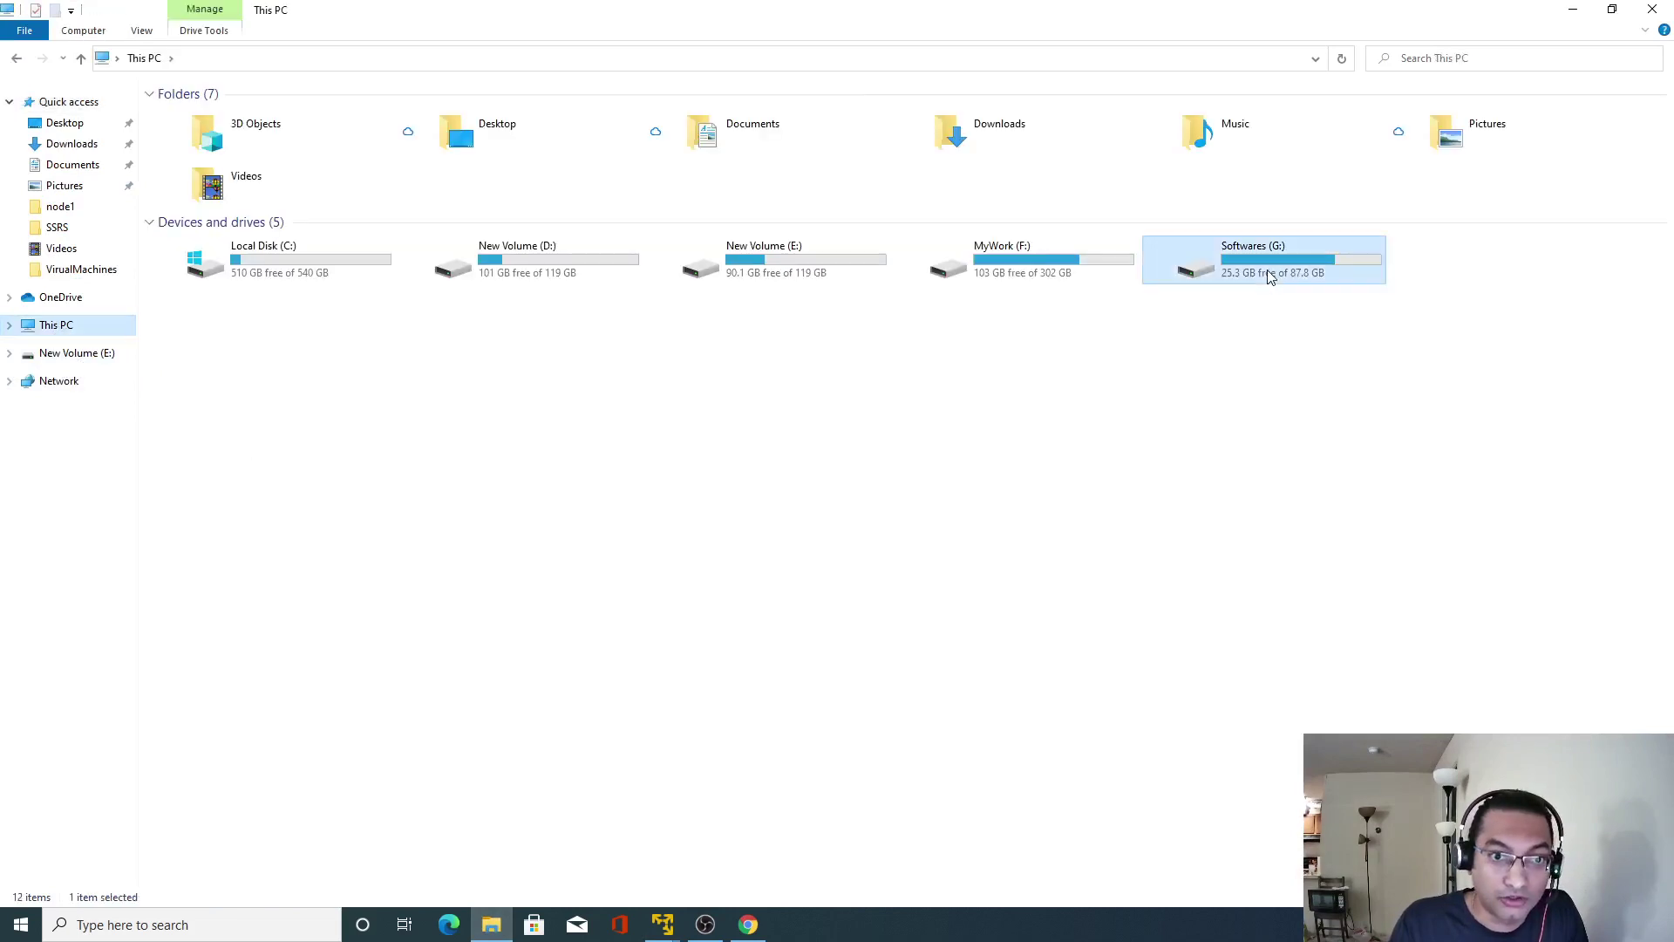
double_click(1270, 276)
click(186, 141)
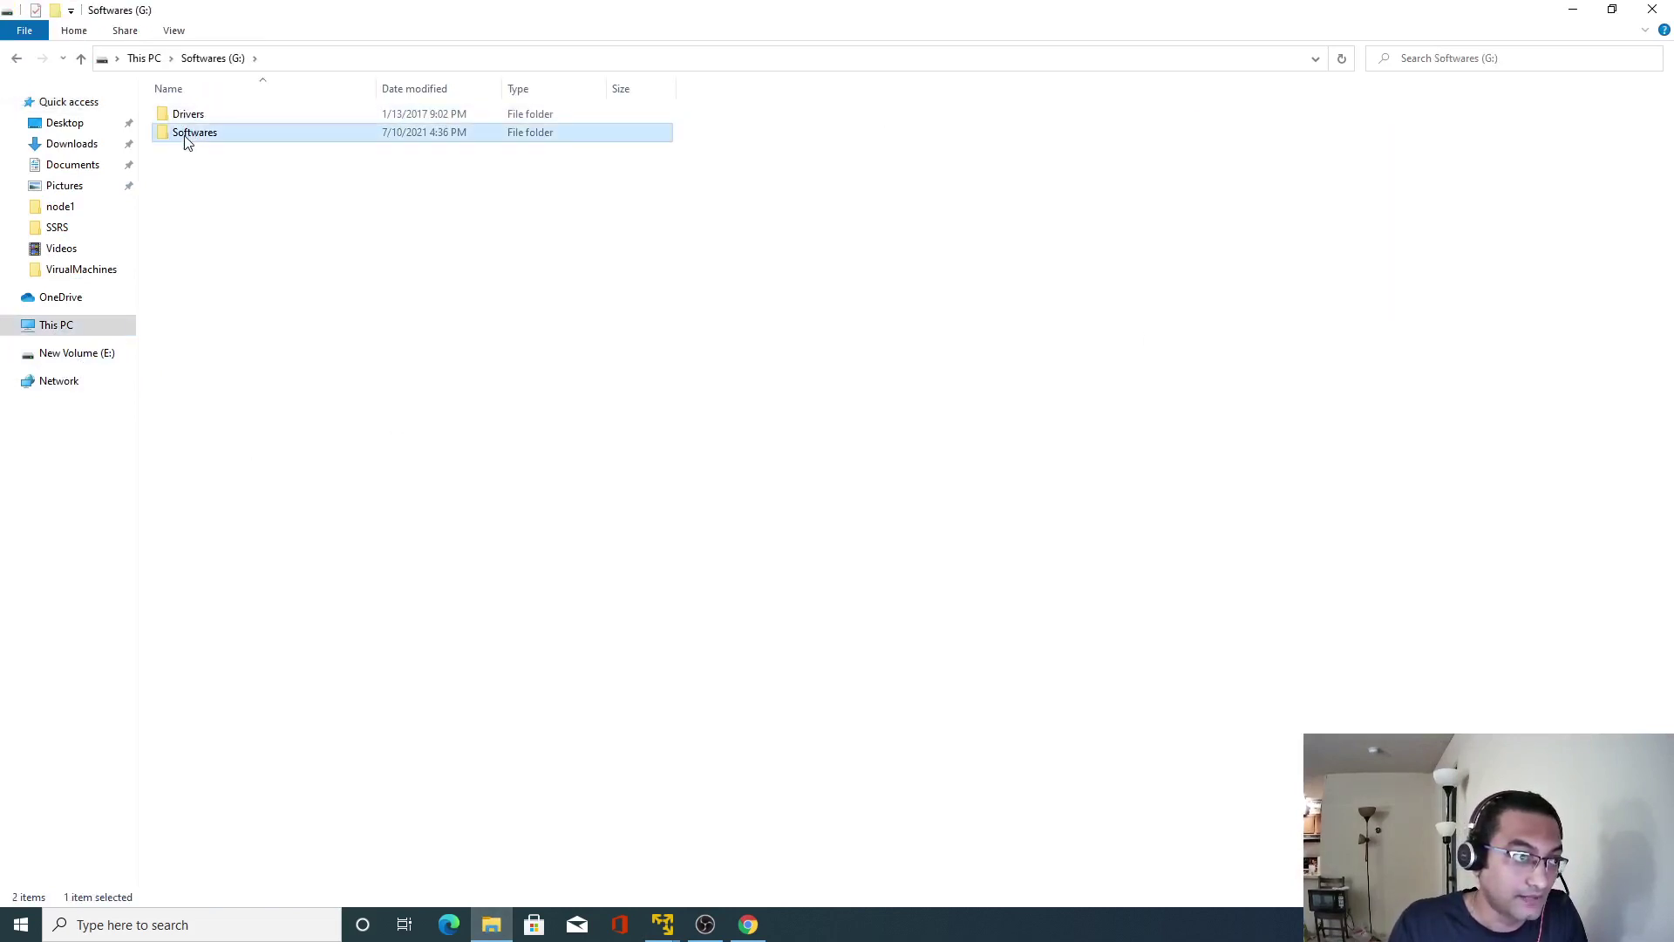
double_click(186, 135)
click(410, 626)
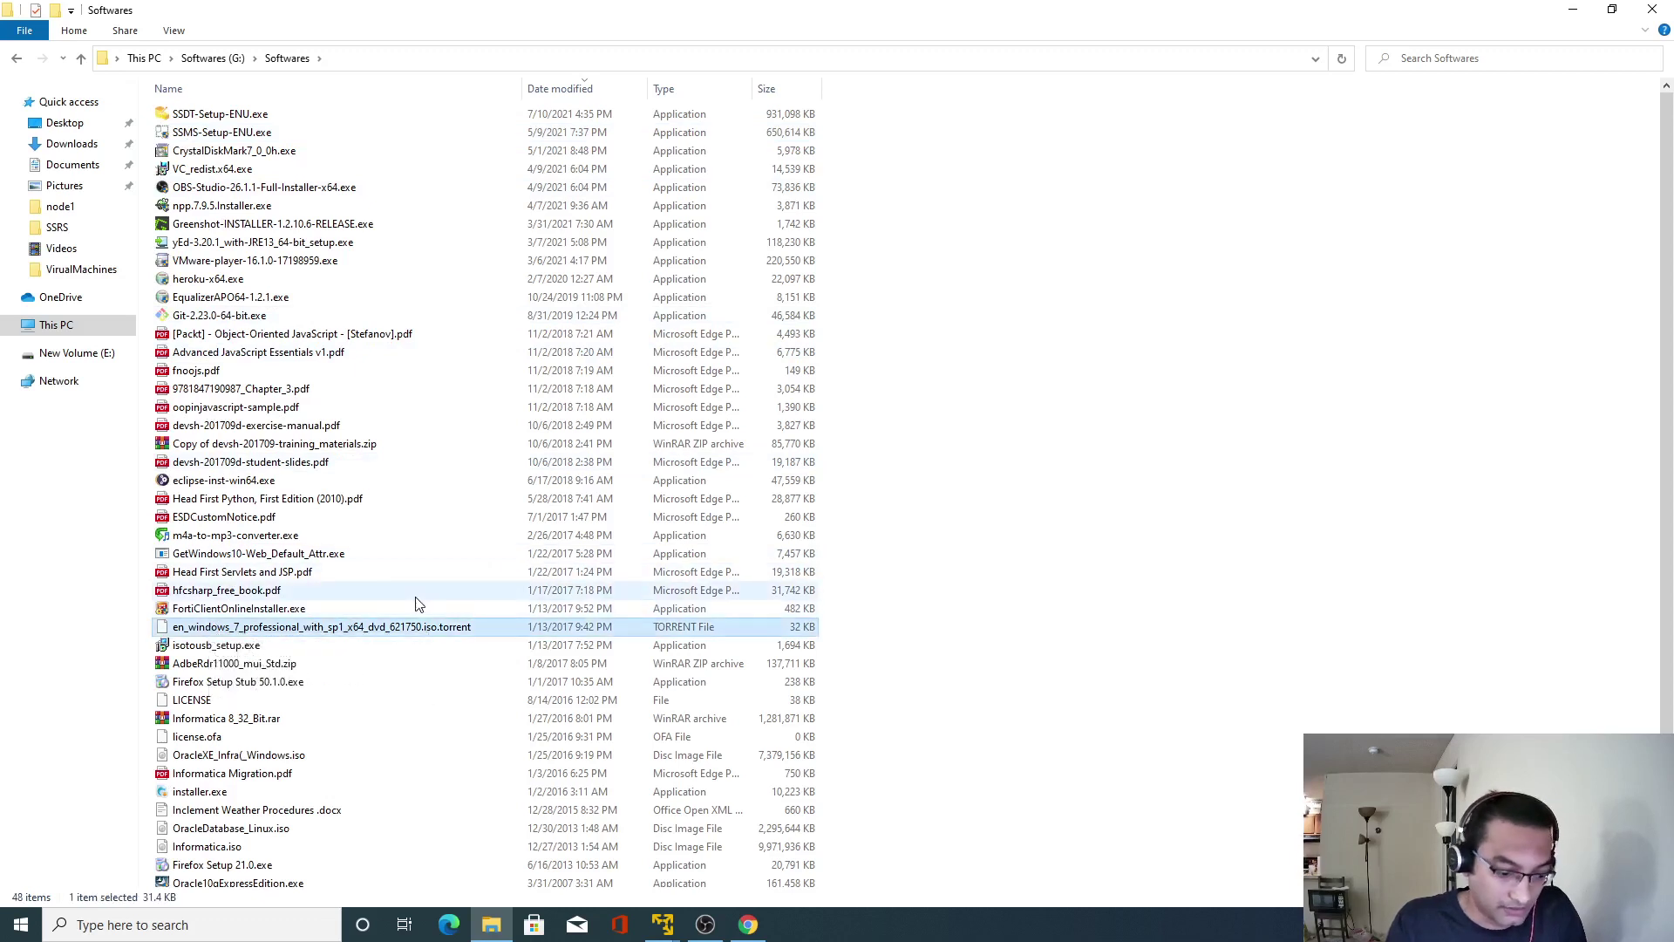
key(o)
key(o)
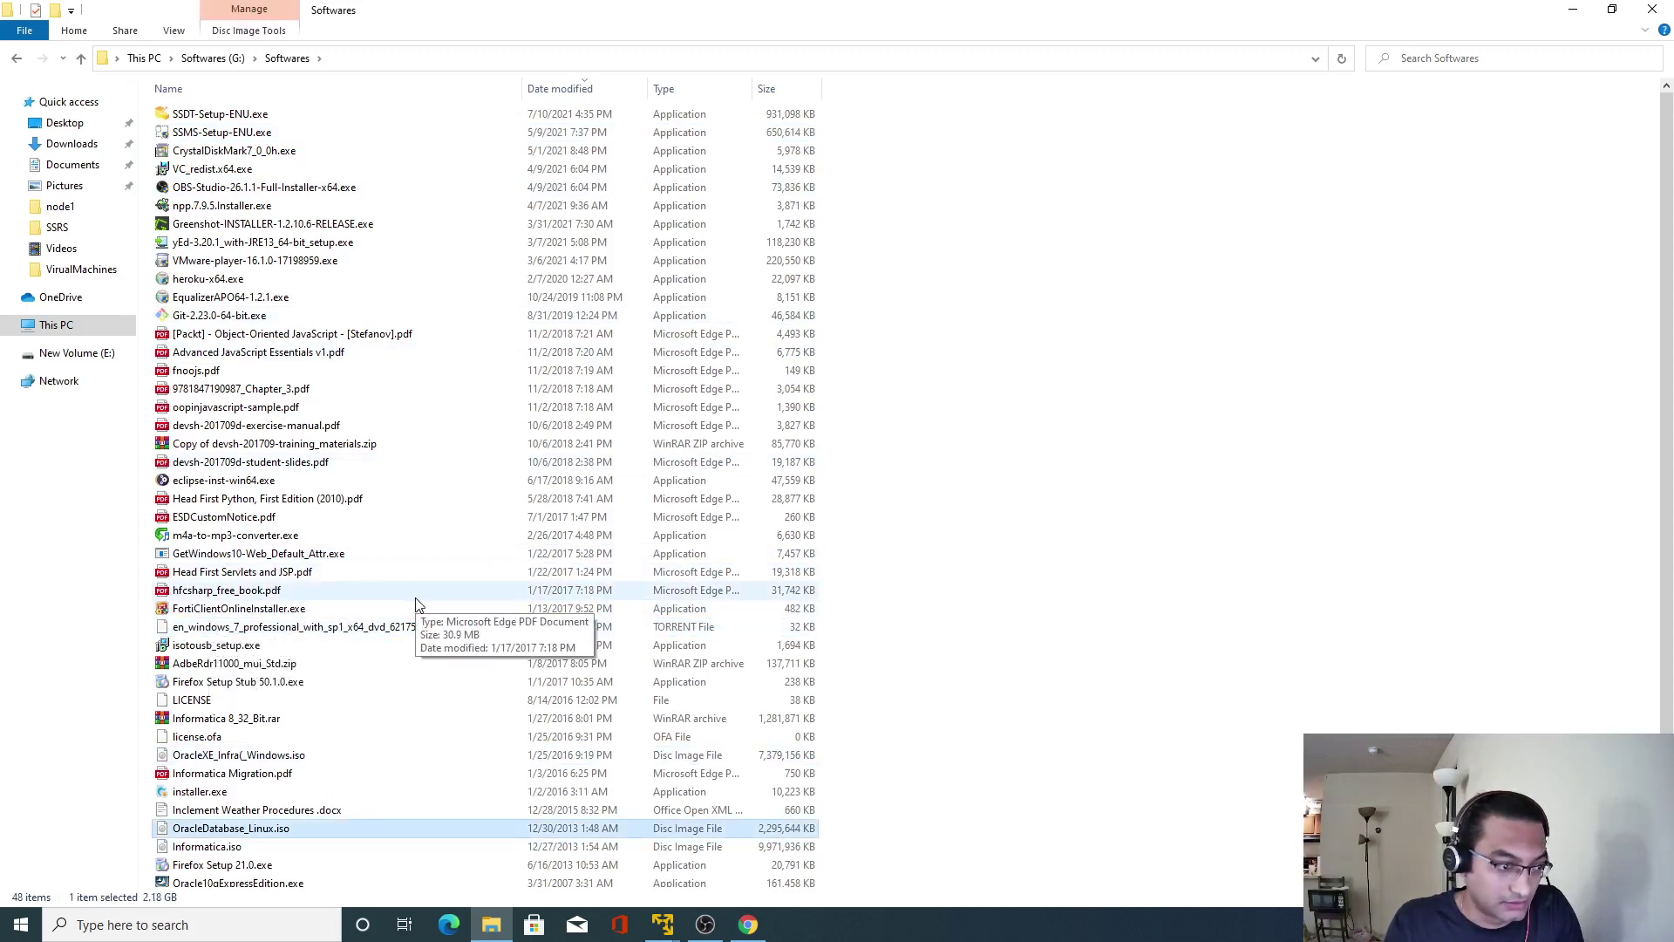
scroll(416, 602, down, 2)
click(262, 785)
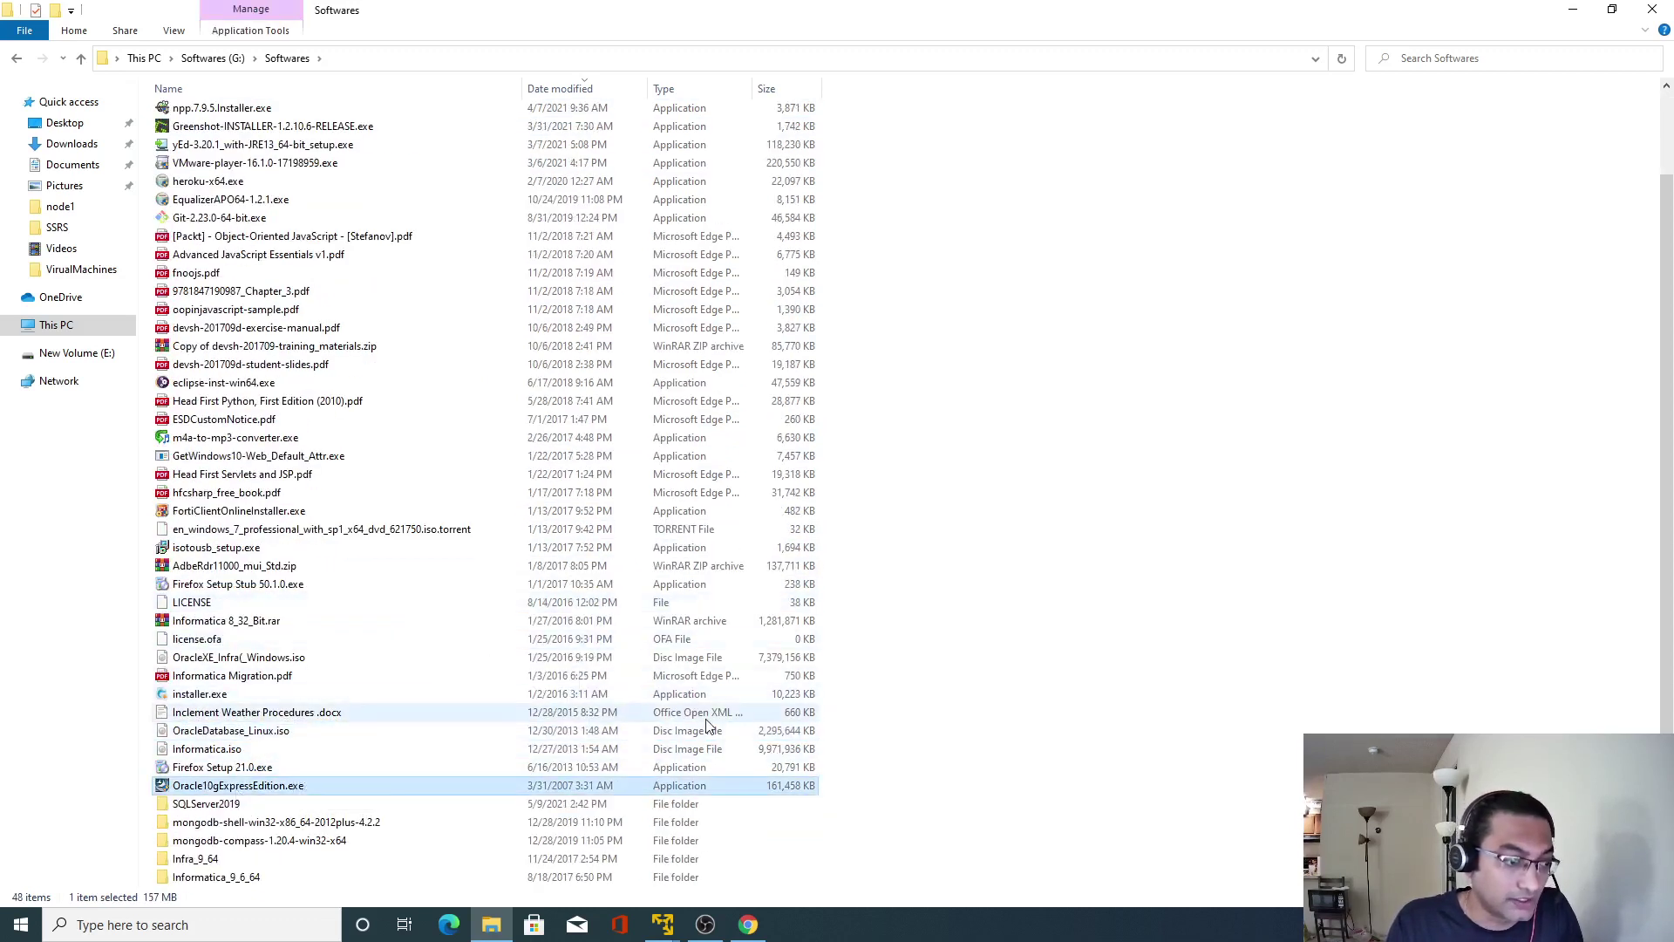
Open File Explorer inside the gogate-node-1 virtual machine.
click(663, 924)
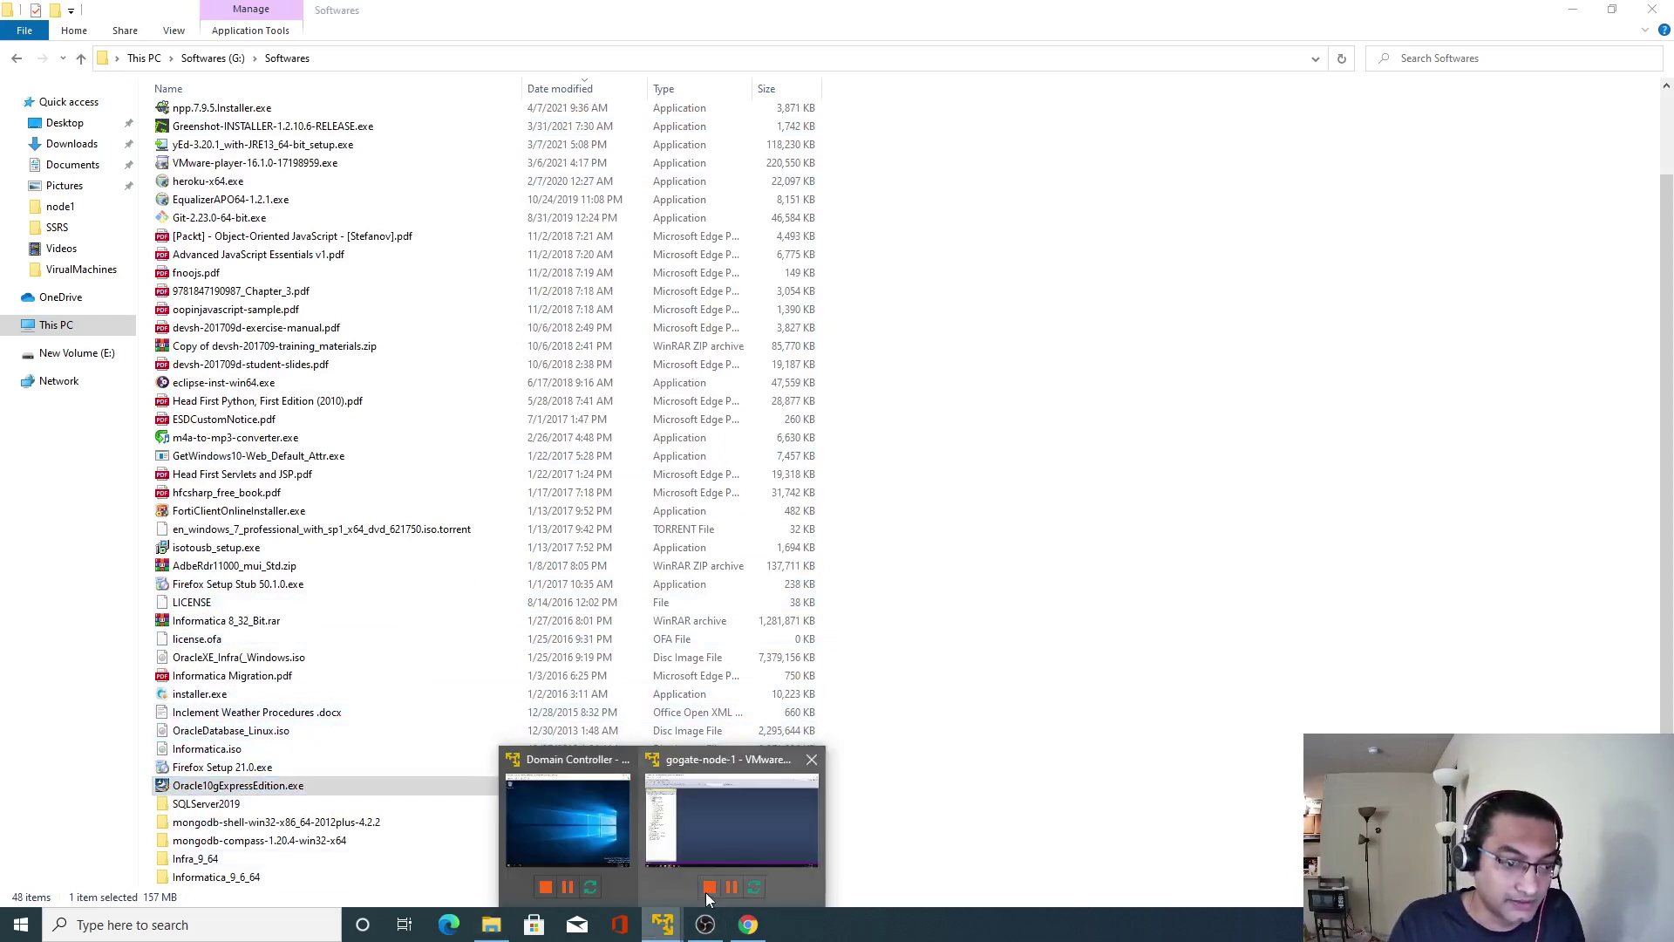
click(725, 826)
key(super+e)
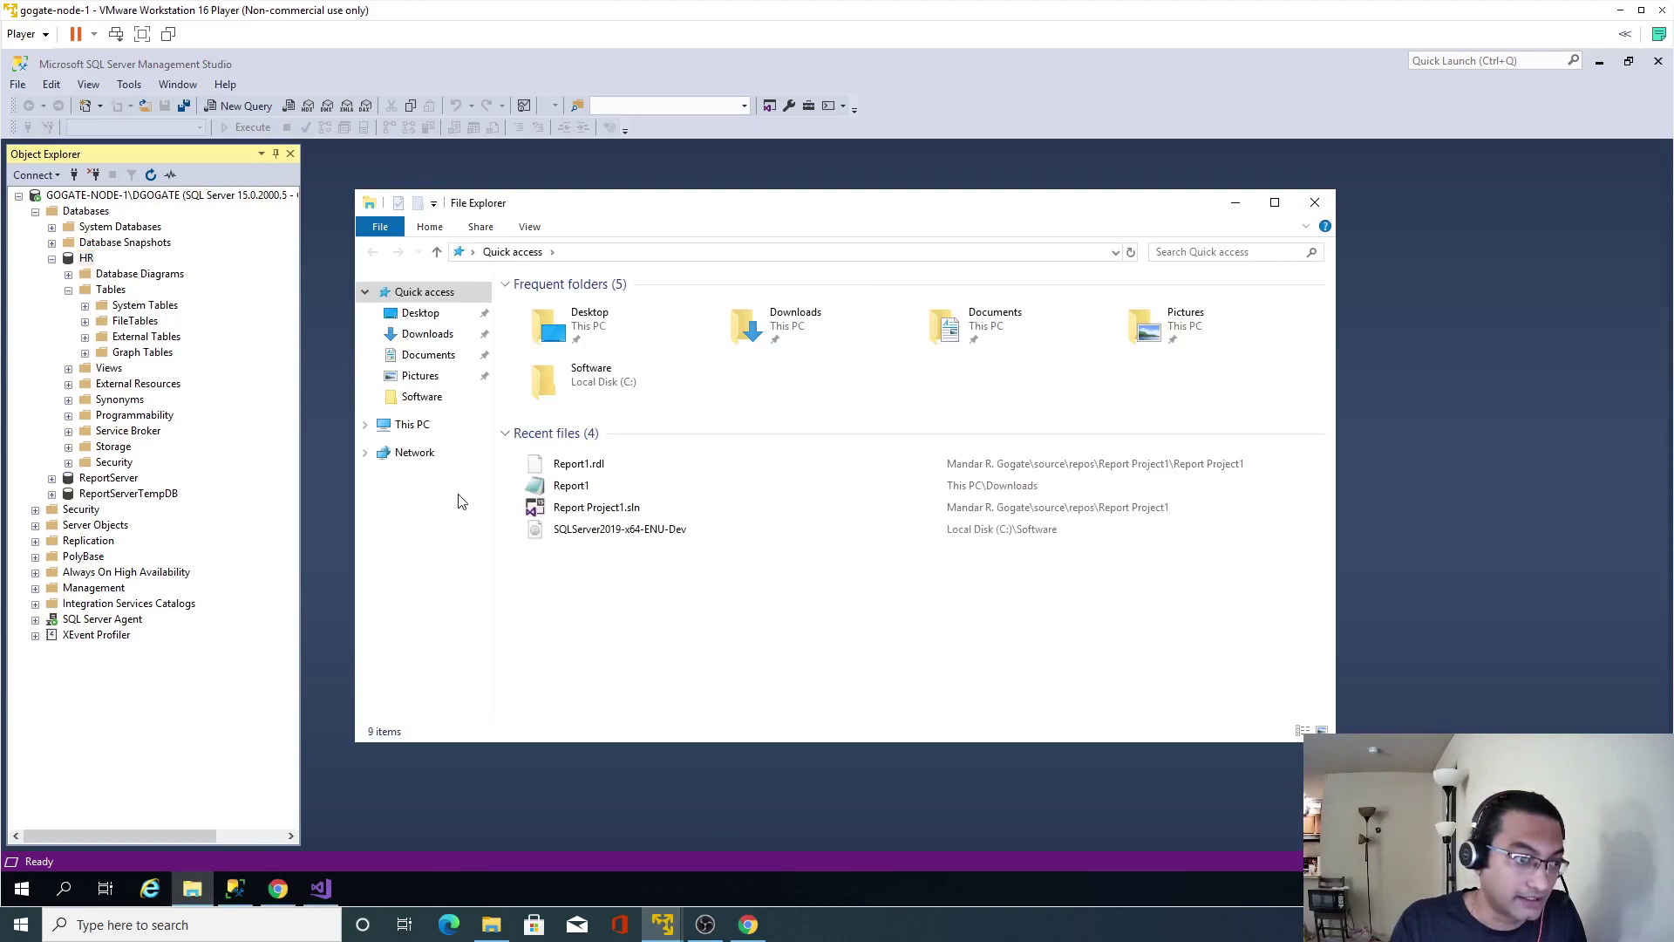
Paste Oracle10gExpressEdition.exe into the VM's C:\Software folder and launch it.
click(422, 397)
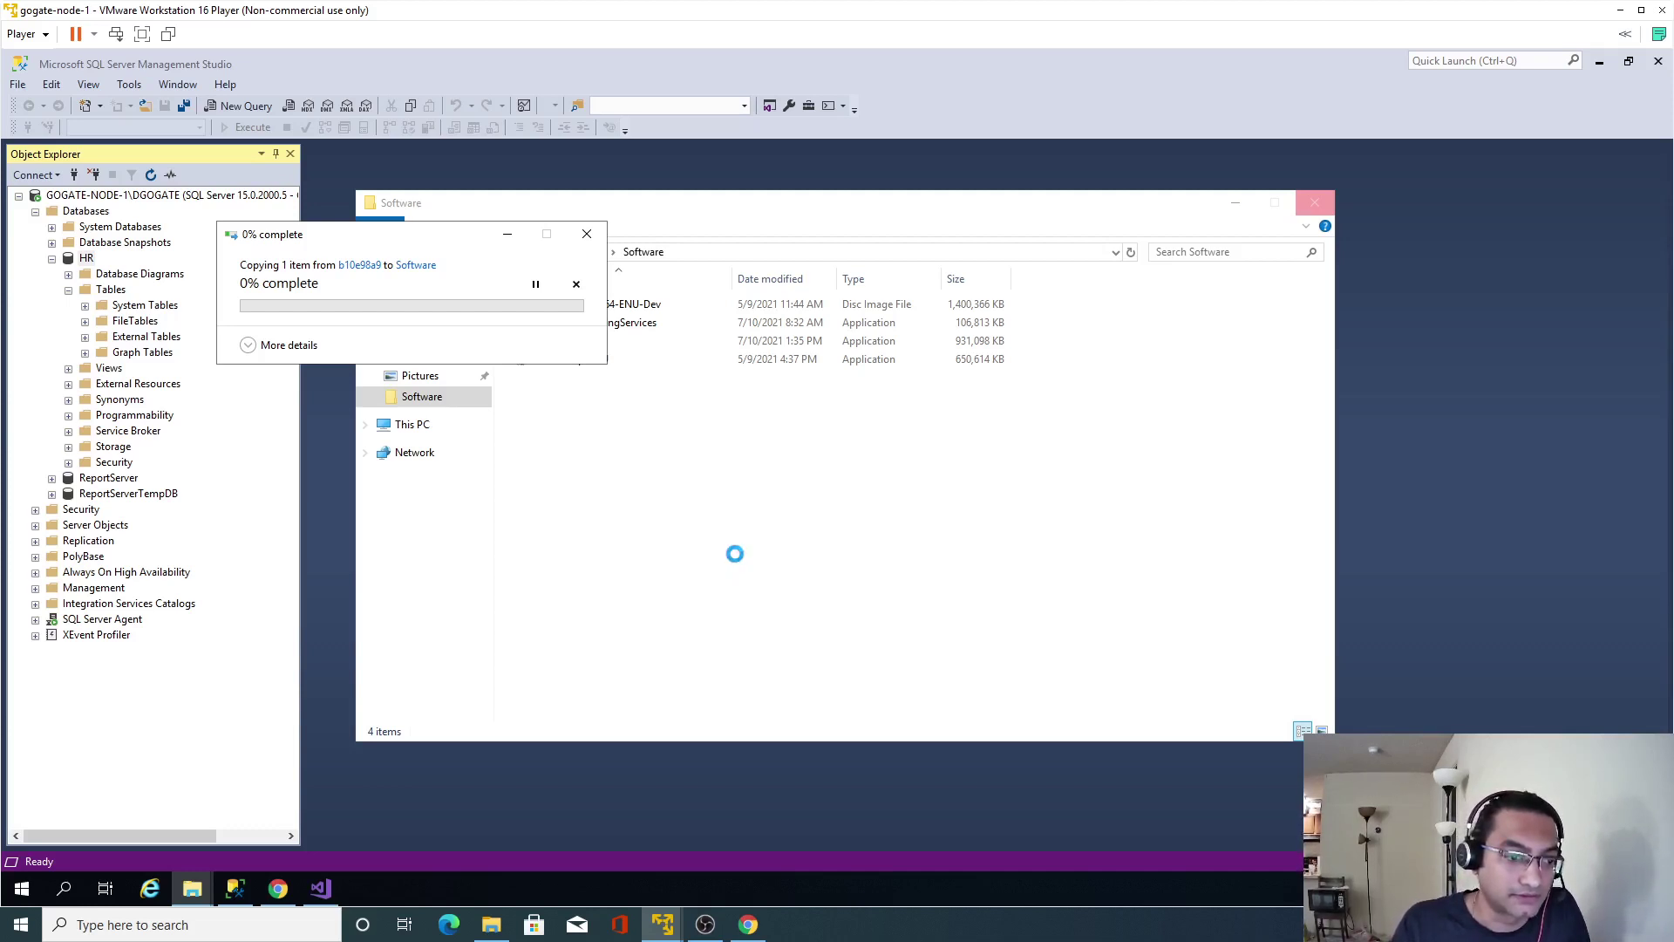
click(705, 925)
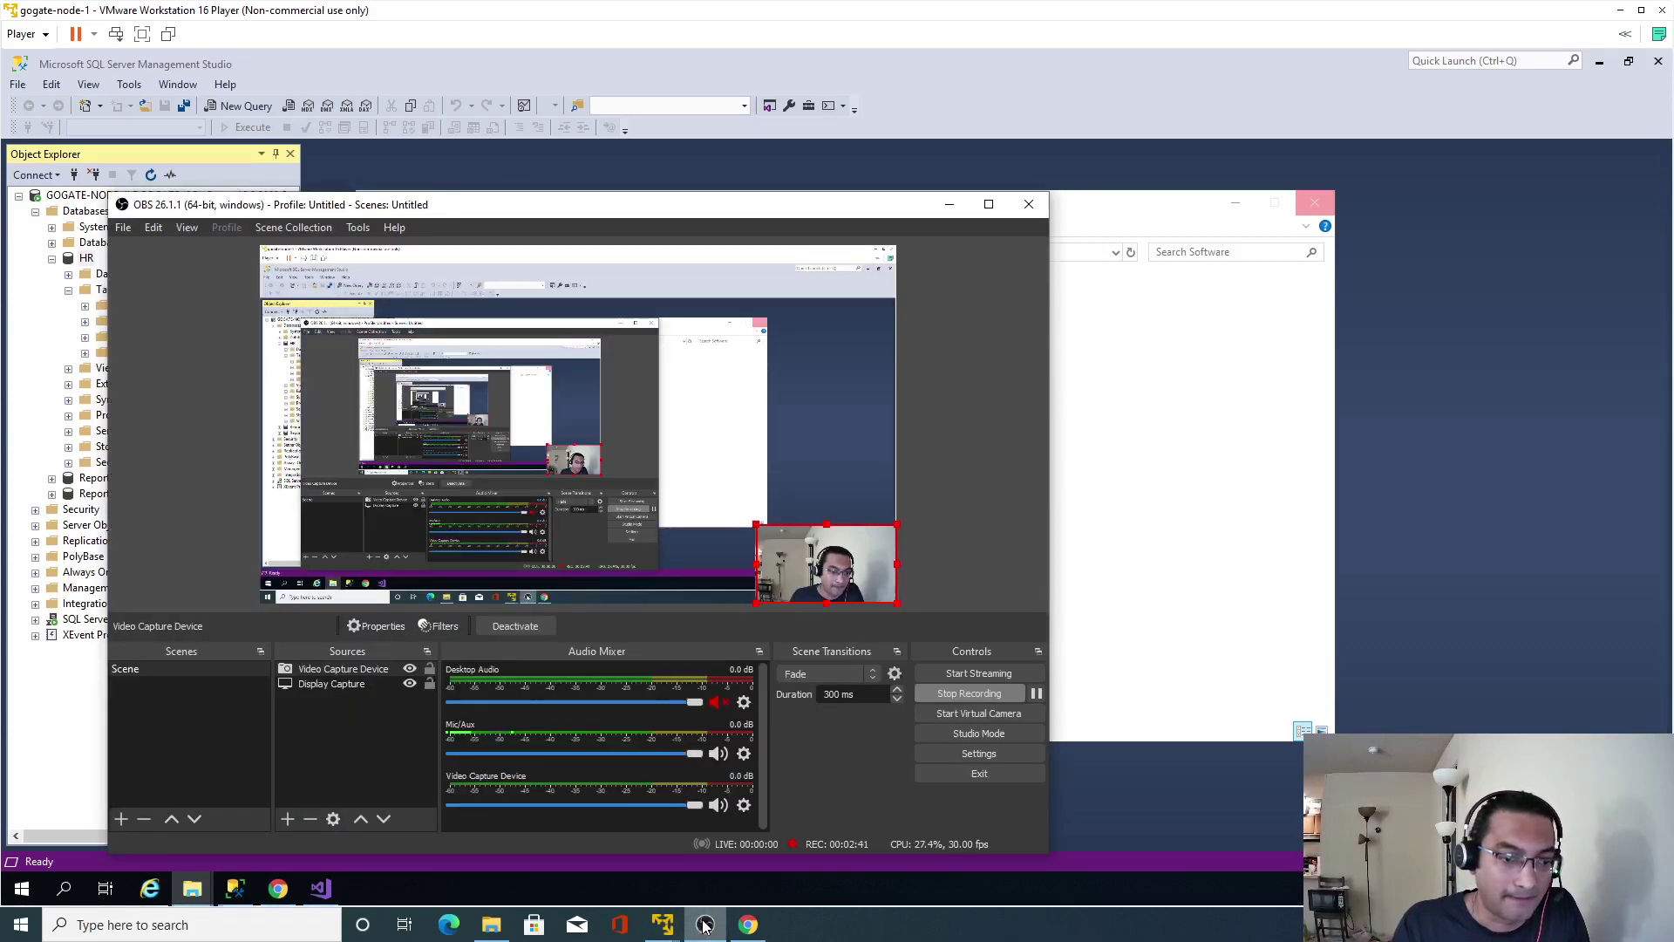
click(704, 924)
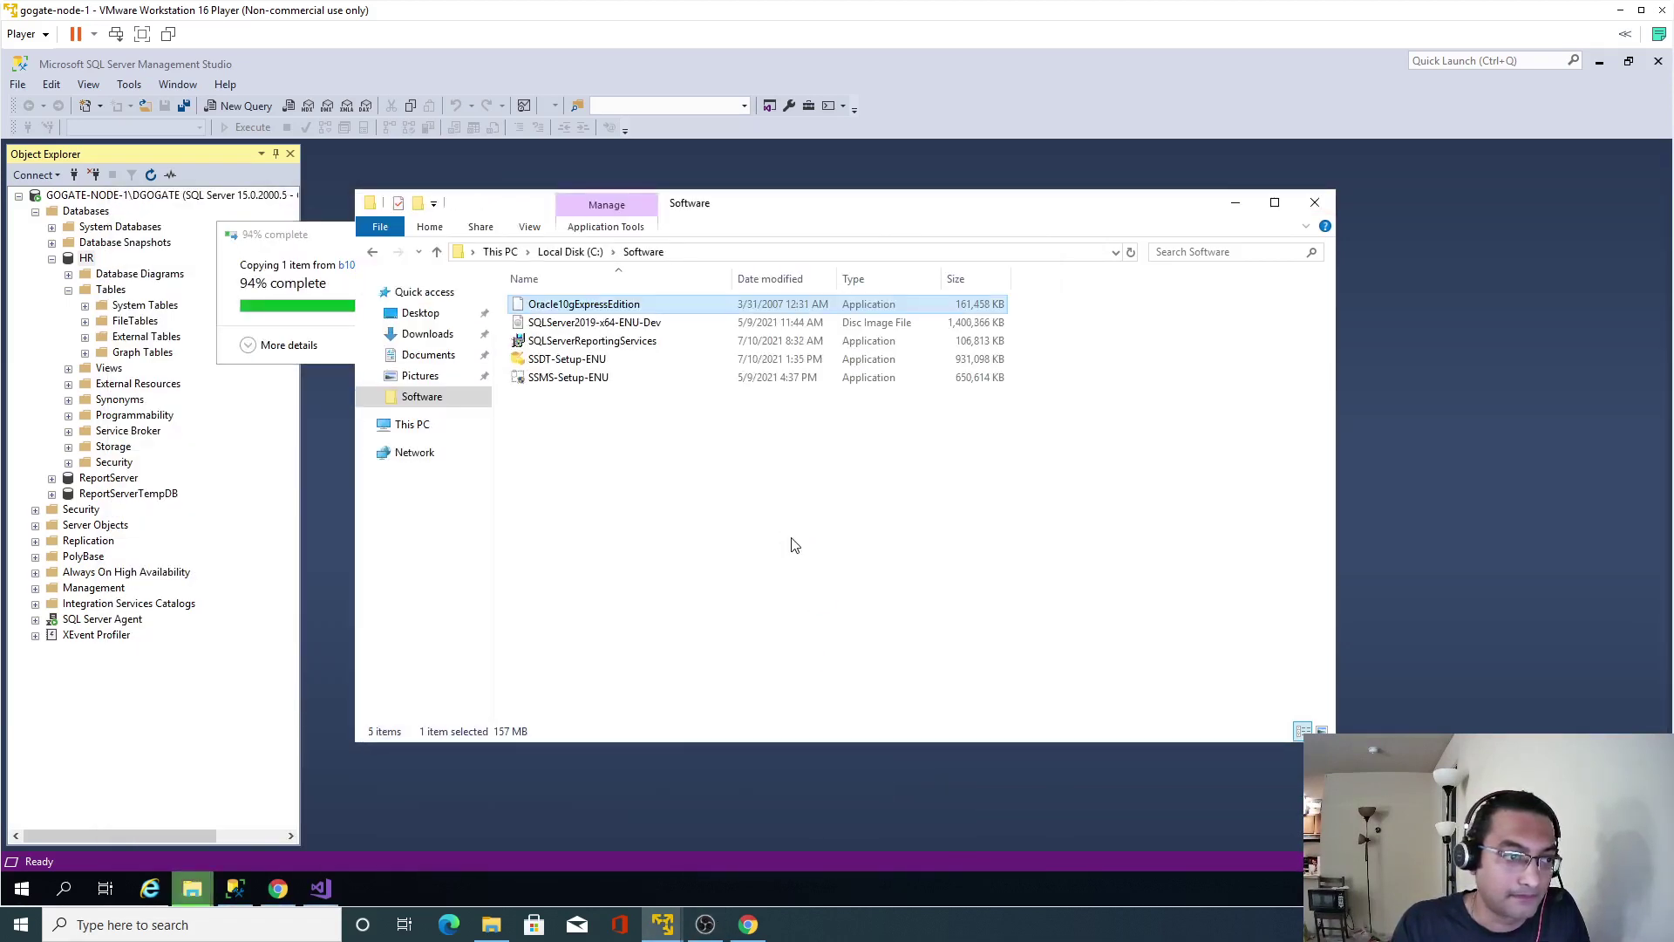
click(793, 545)
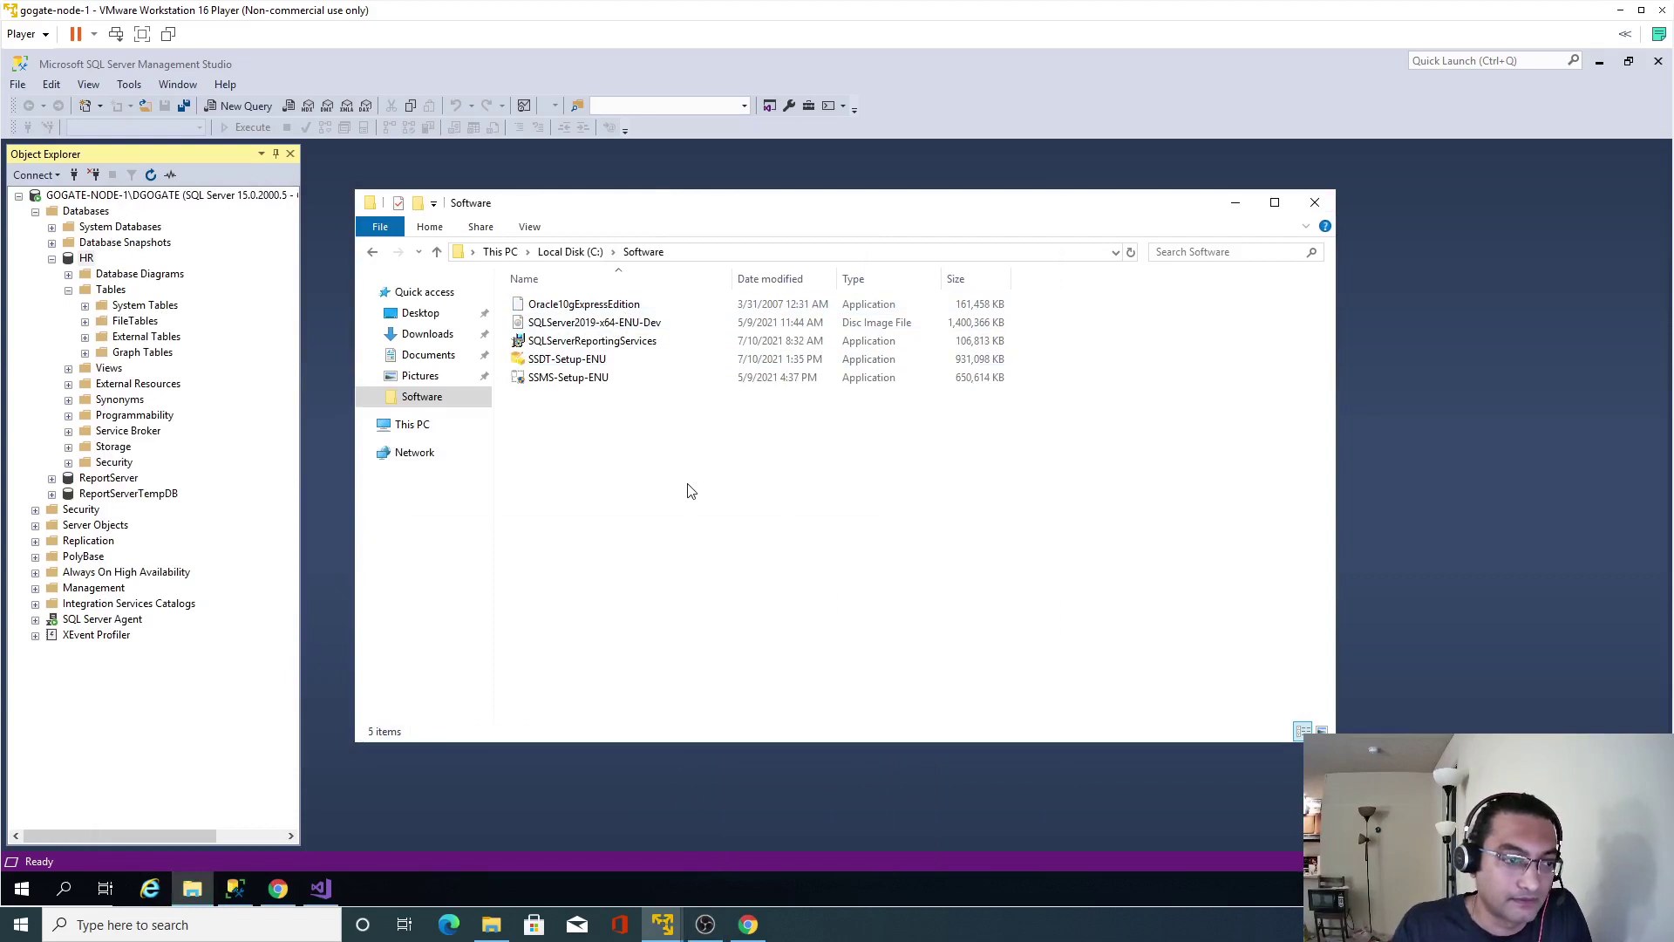
double_click(635, 306)
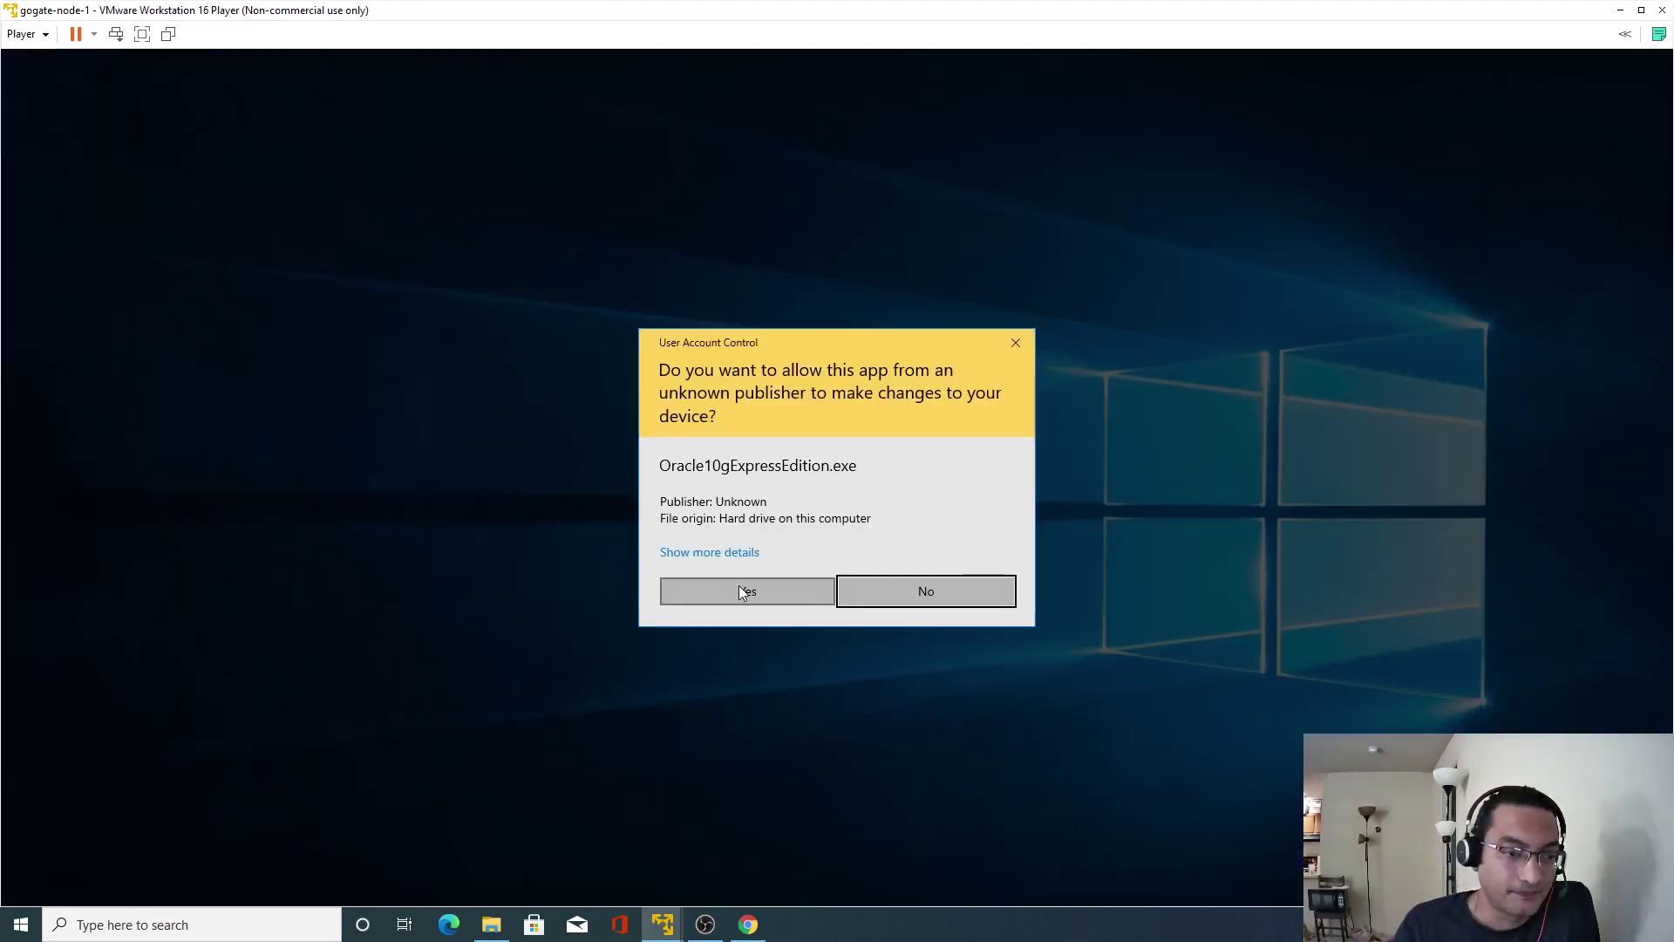
Approve the UAC prompt, minimize or close the other windows, and reposition the InstallShield wizard.
click(739, 585)
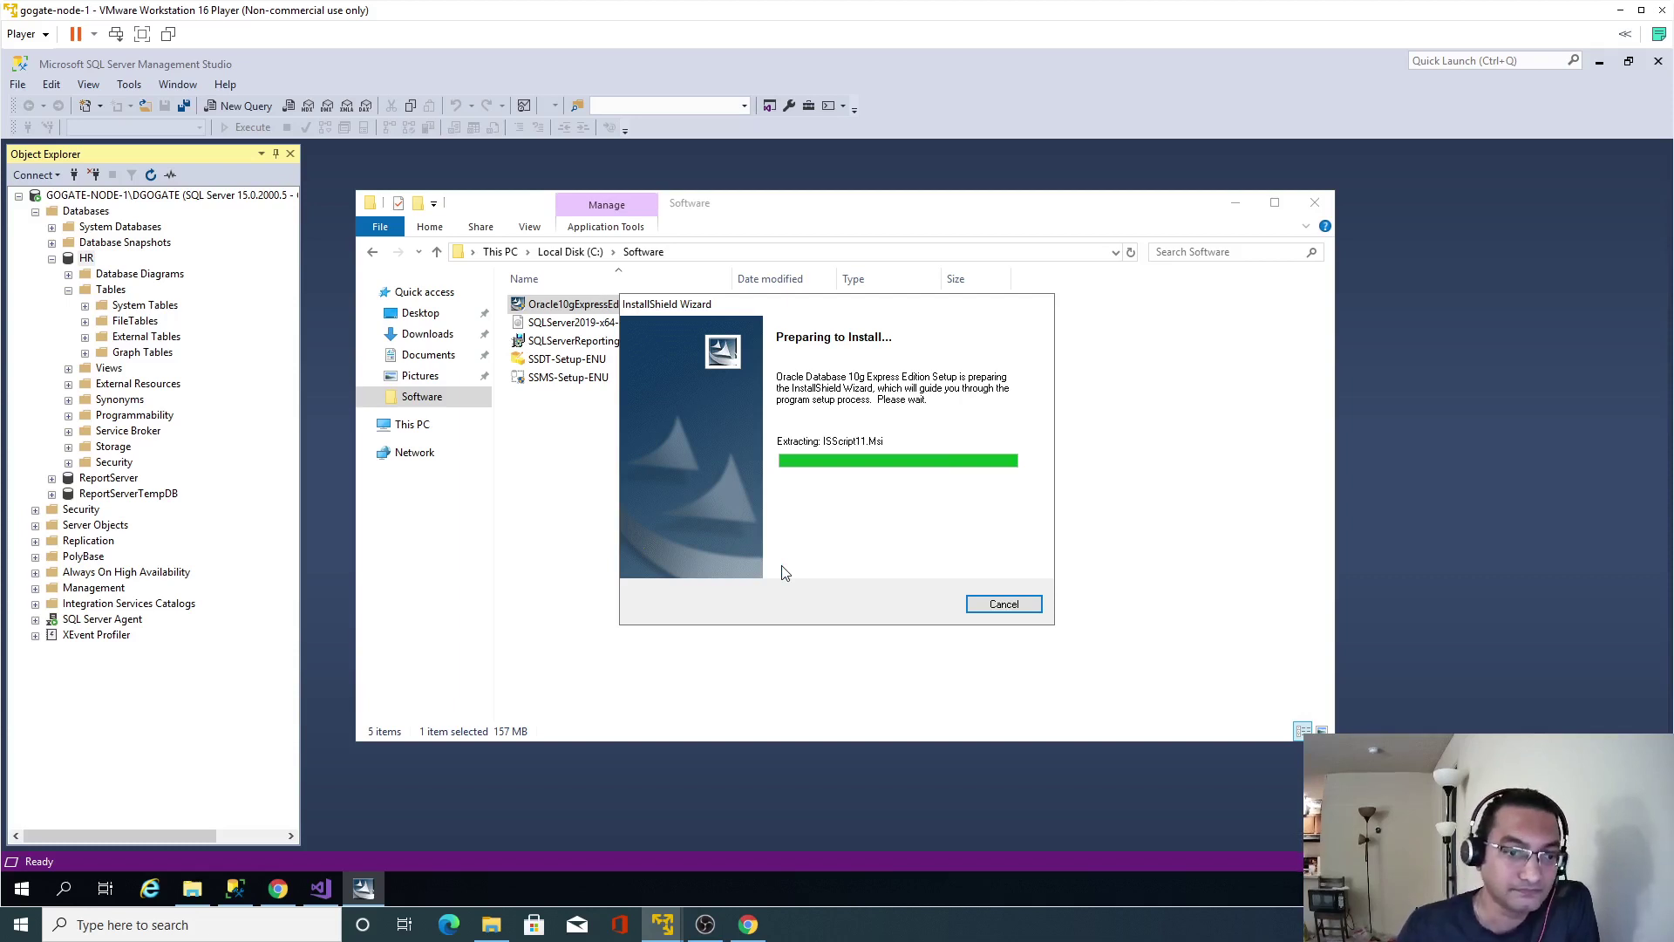
click(1236, 202)
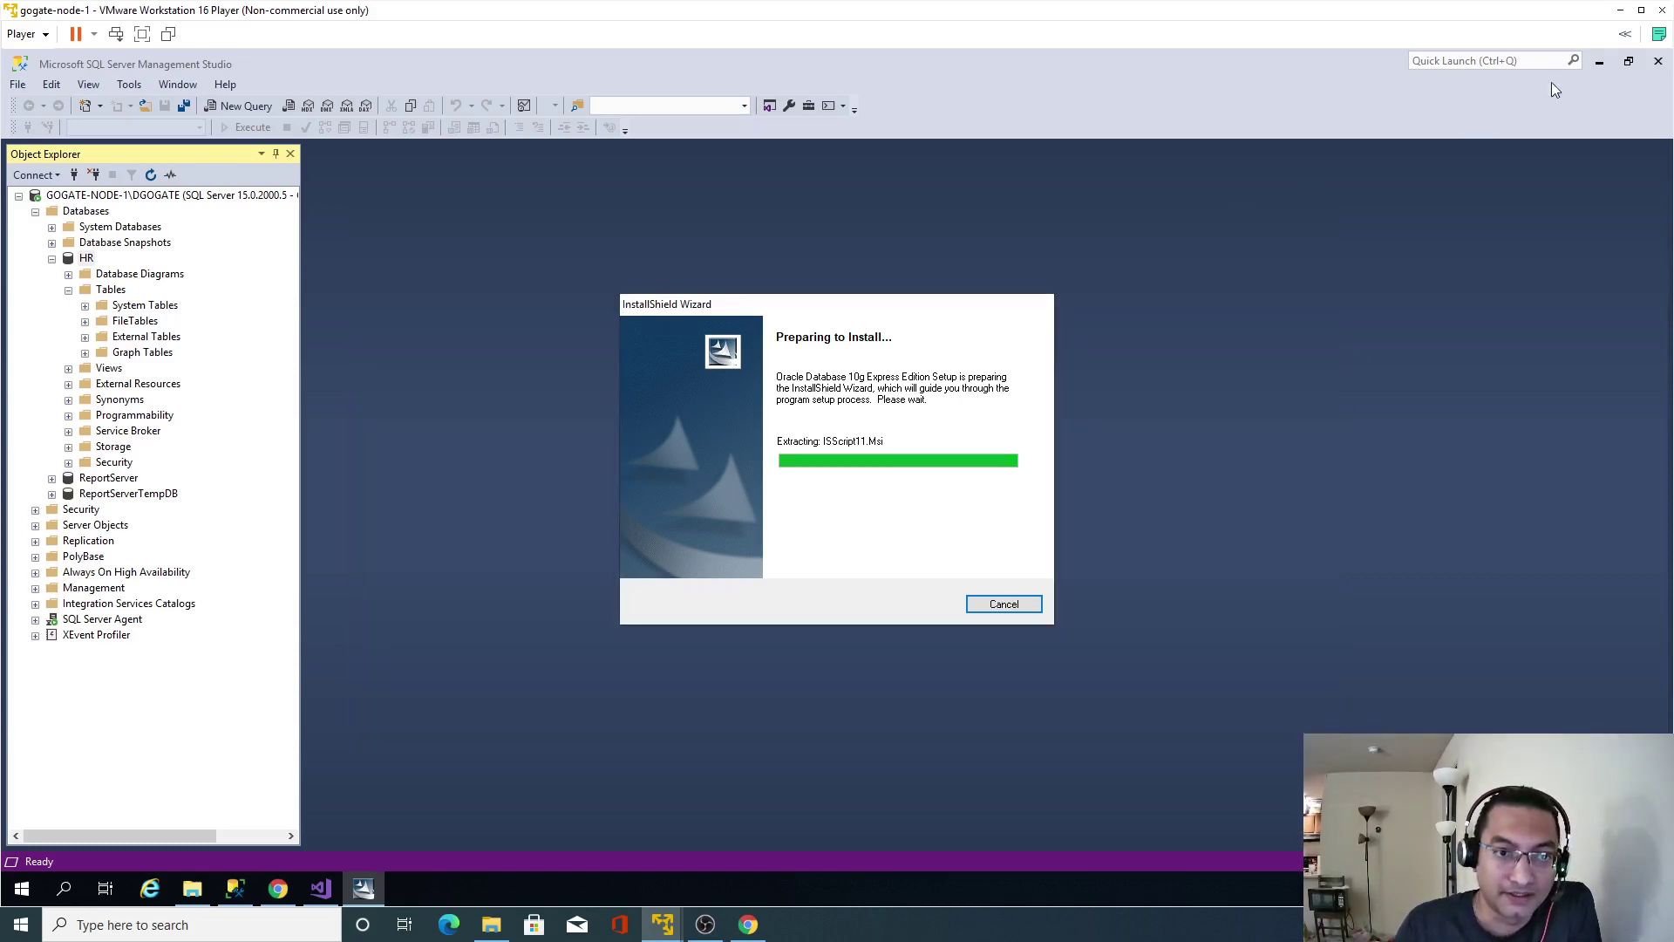
click(1601, 67)
click(1599, 63)
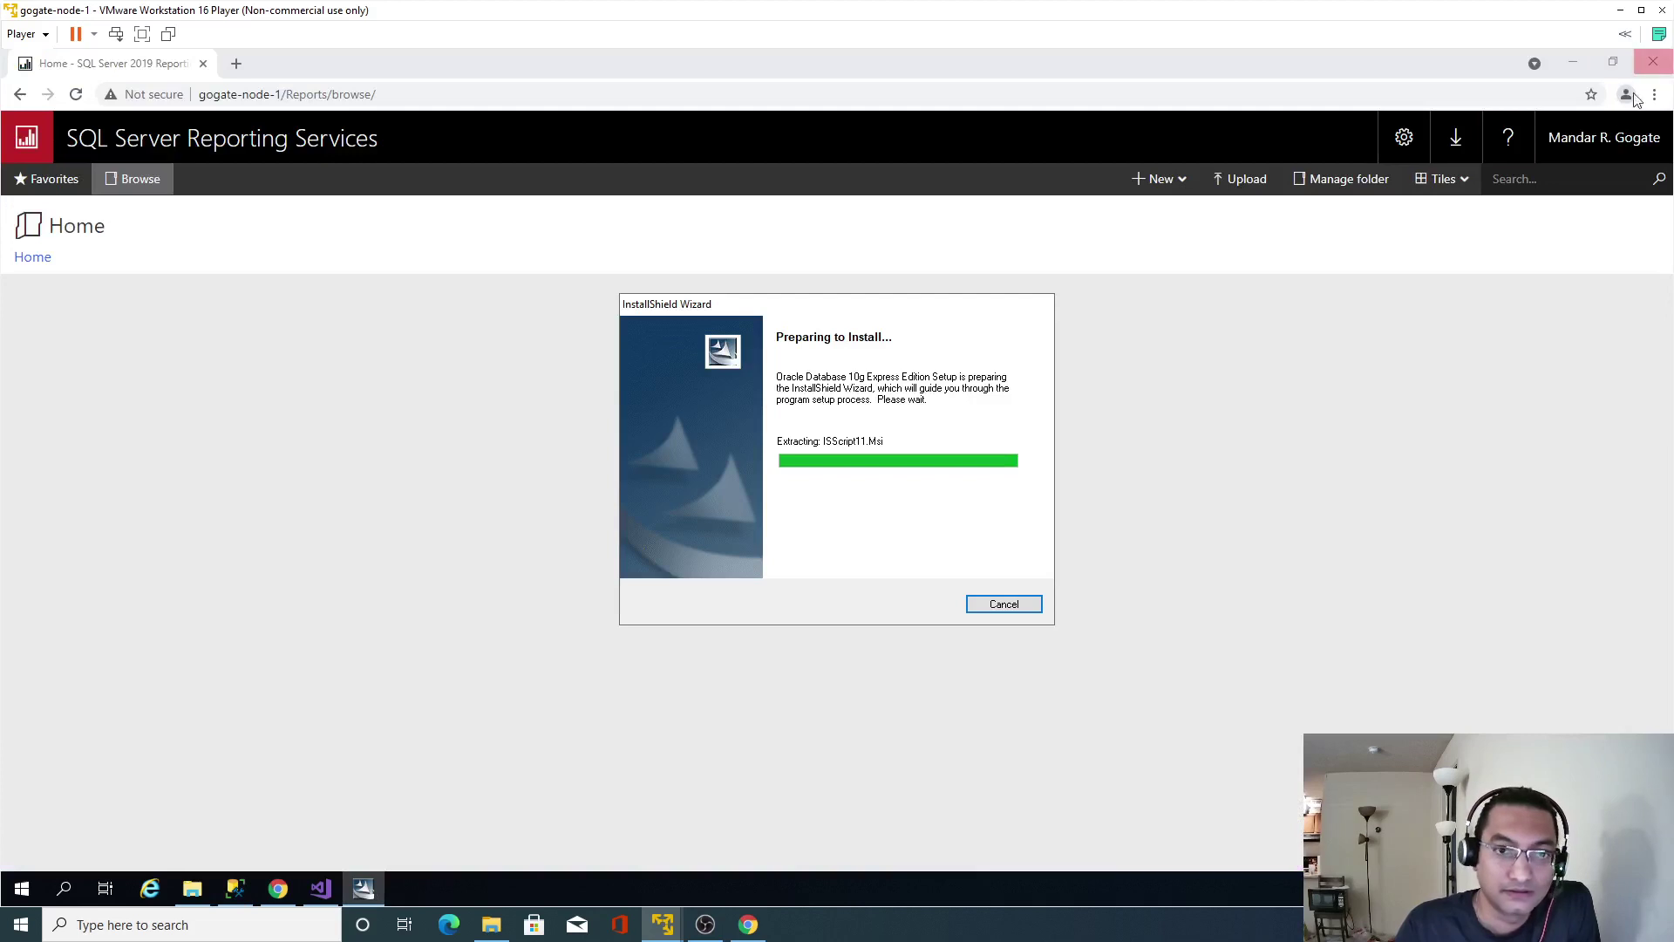
click(1661, 68)
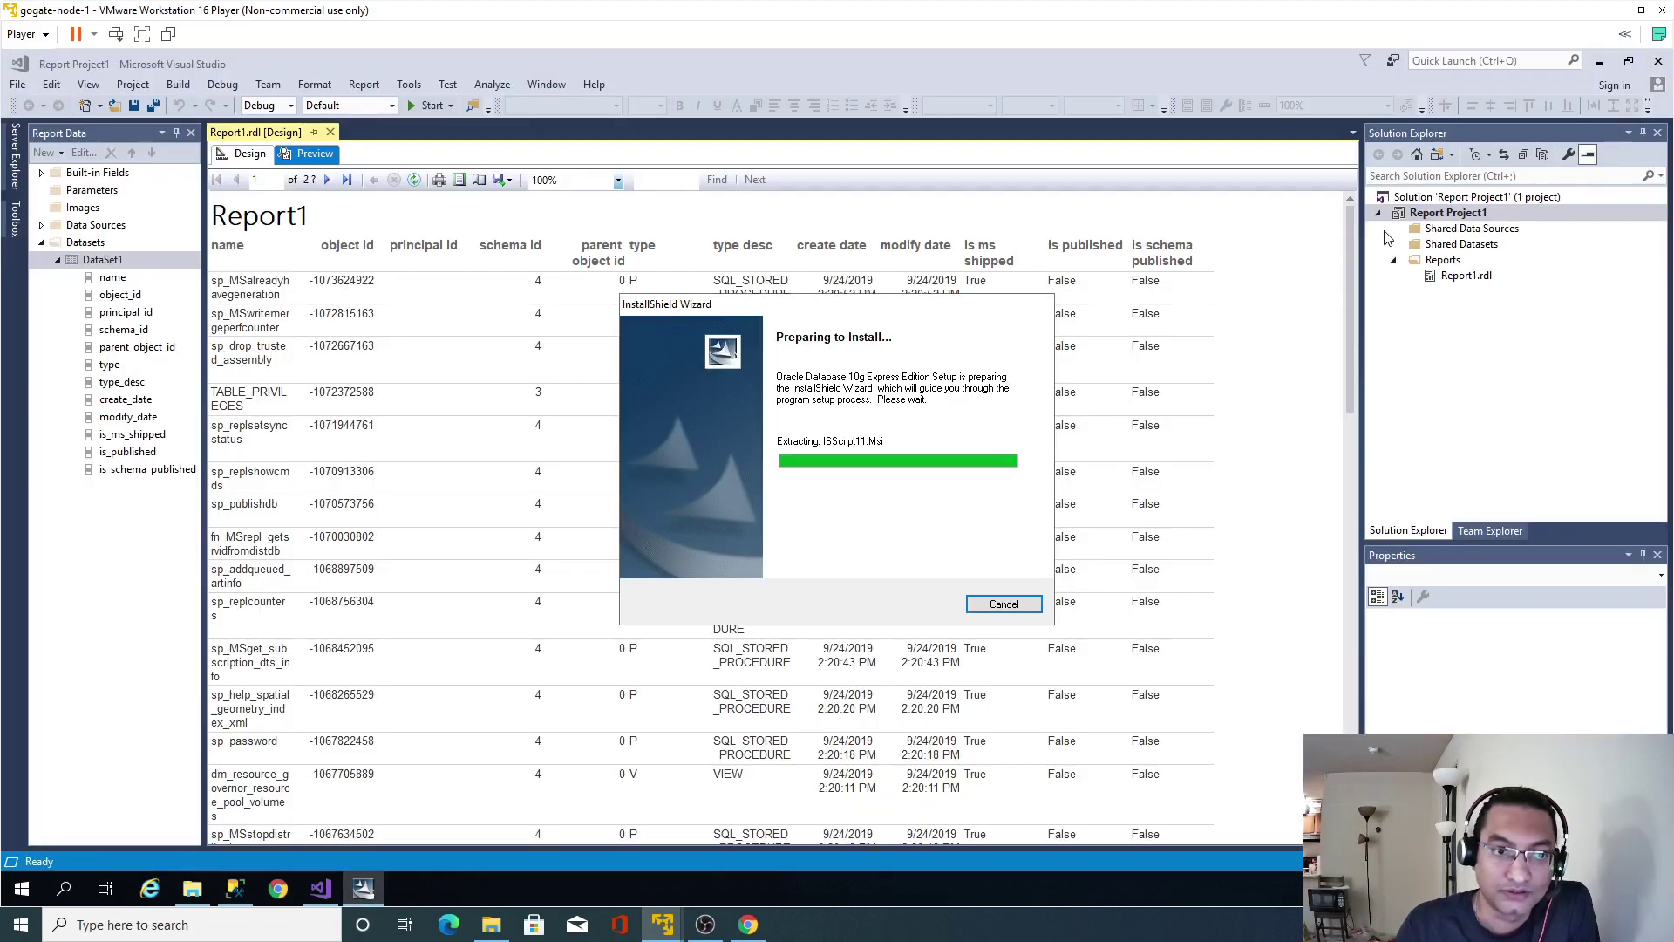
click(1662, 65)
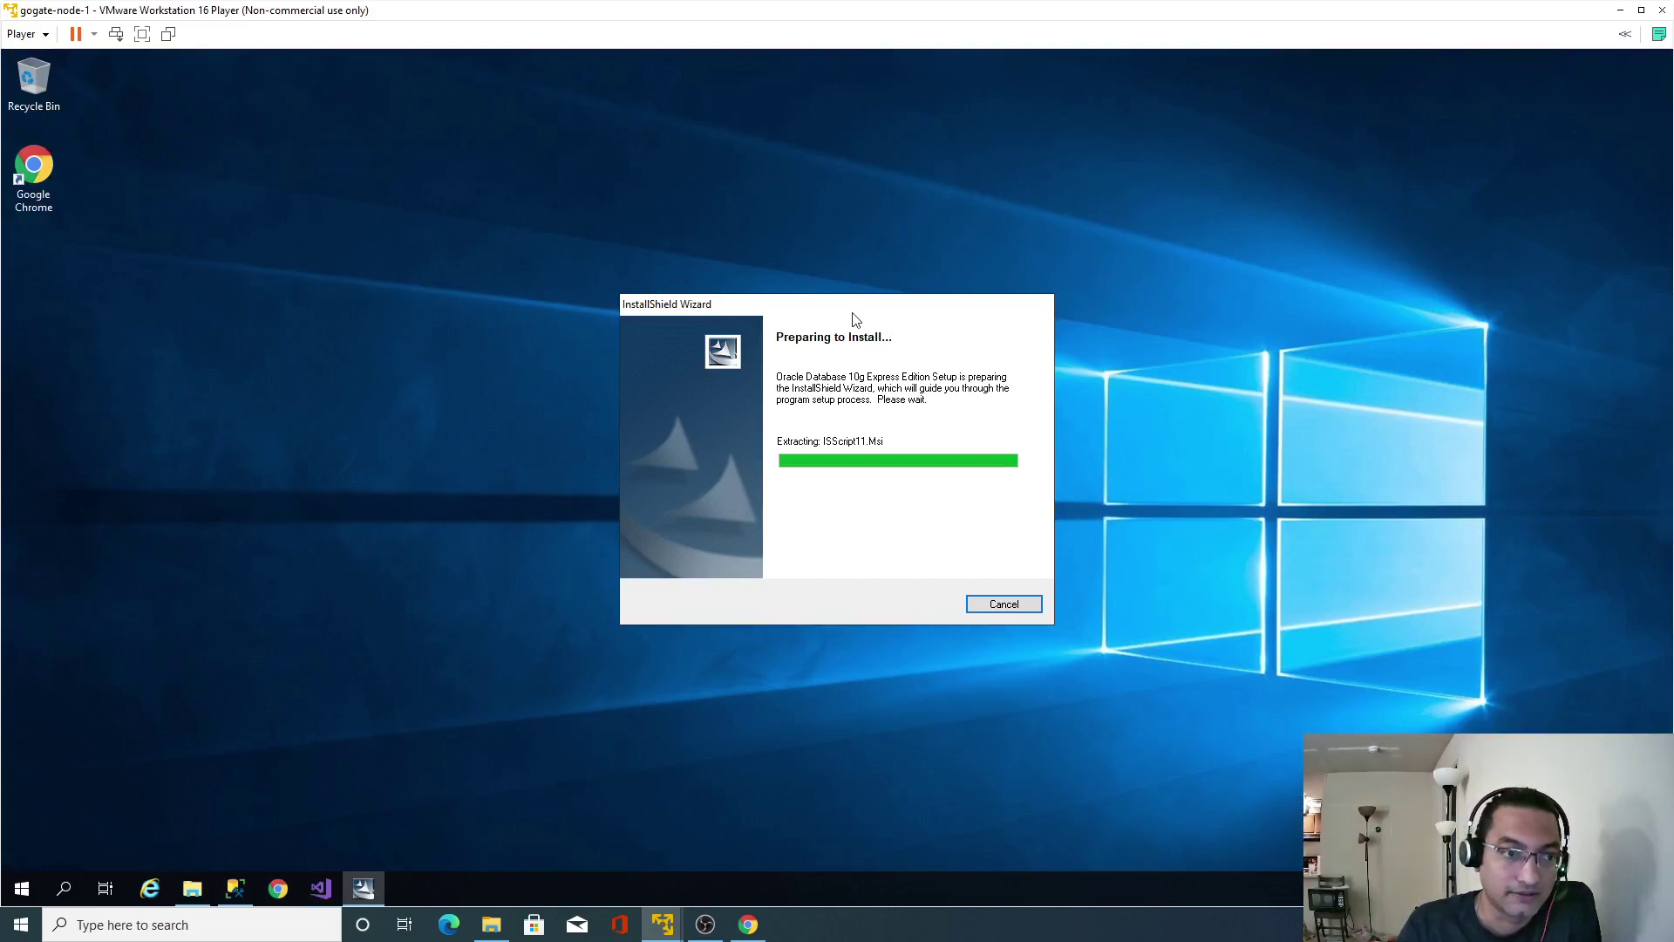
drag(833, 310, 778, 242)
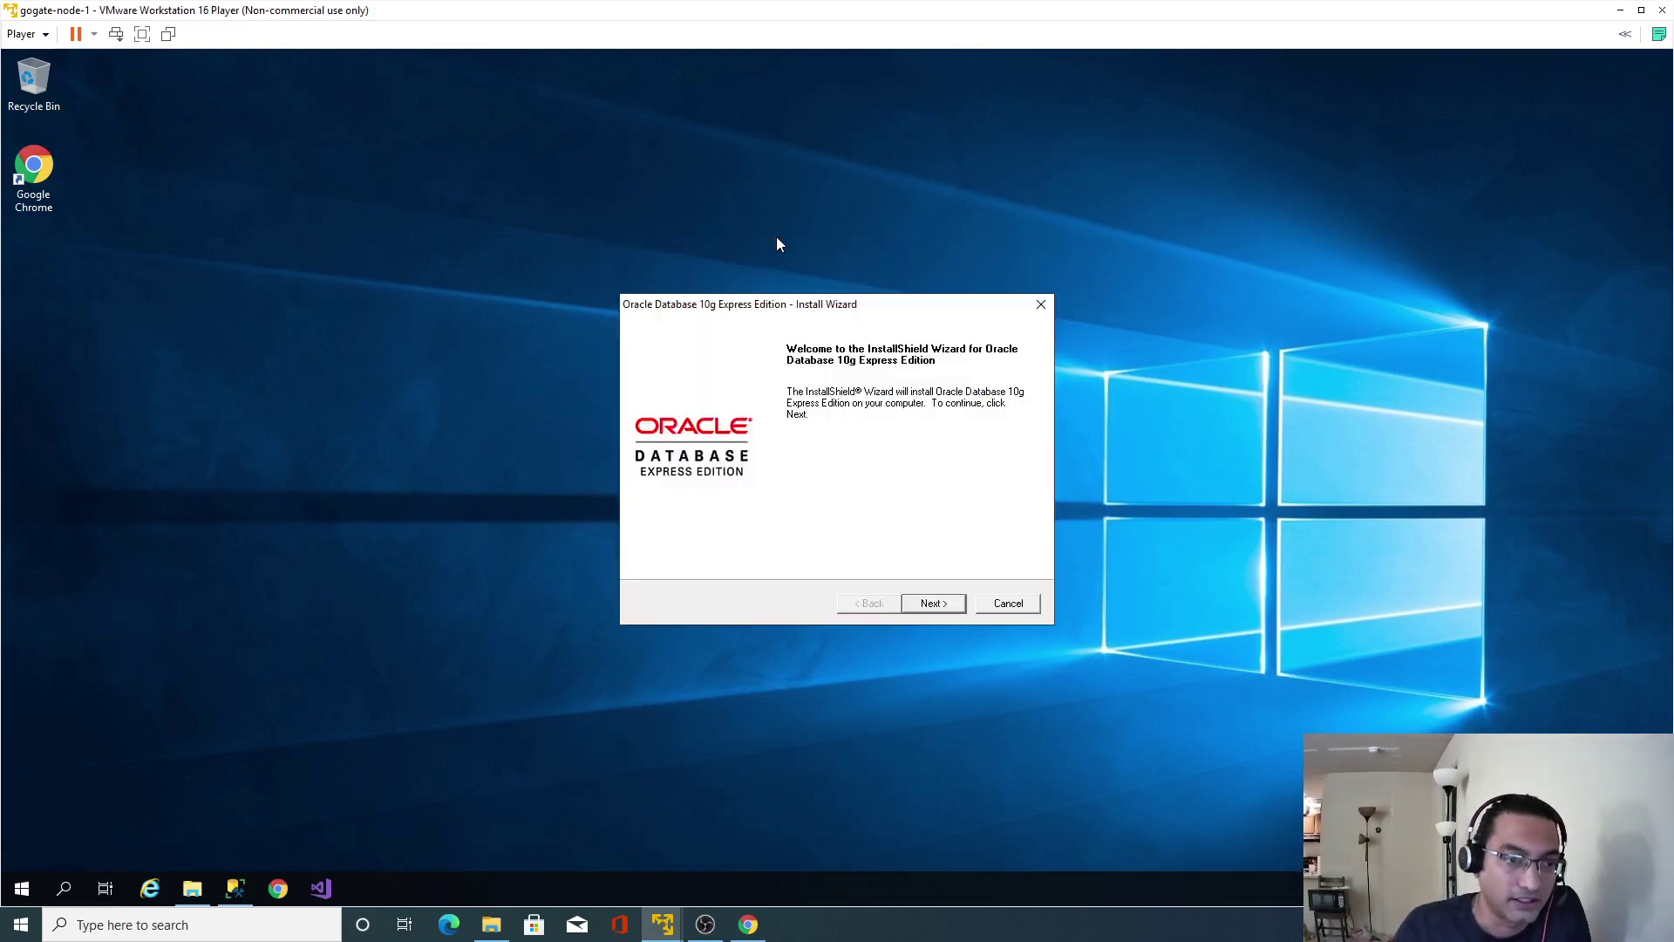
Accept the licence, keep C:\oraclexe\ as destination, and enter and confirm the SYS/SYSTEM password.
click(938, 606)
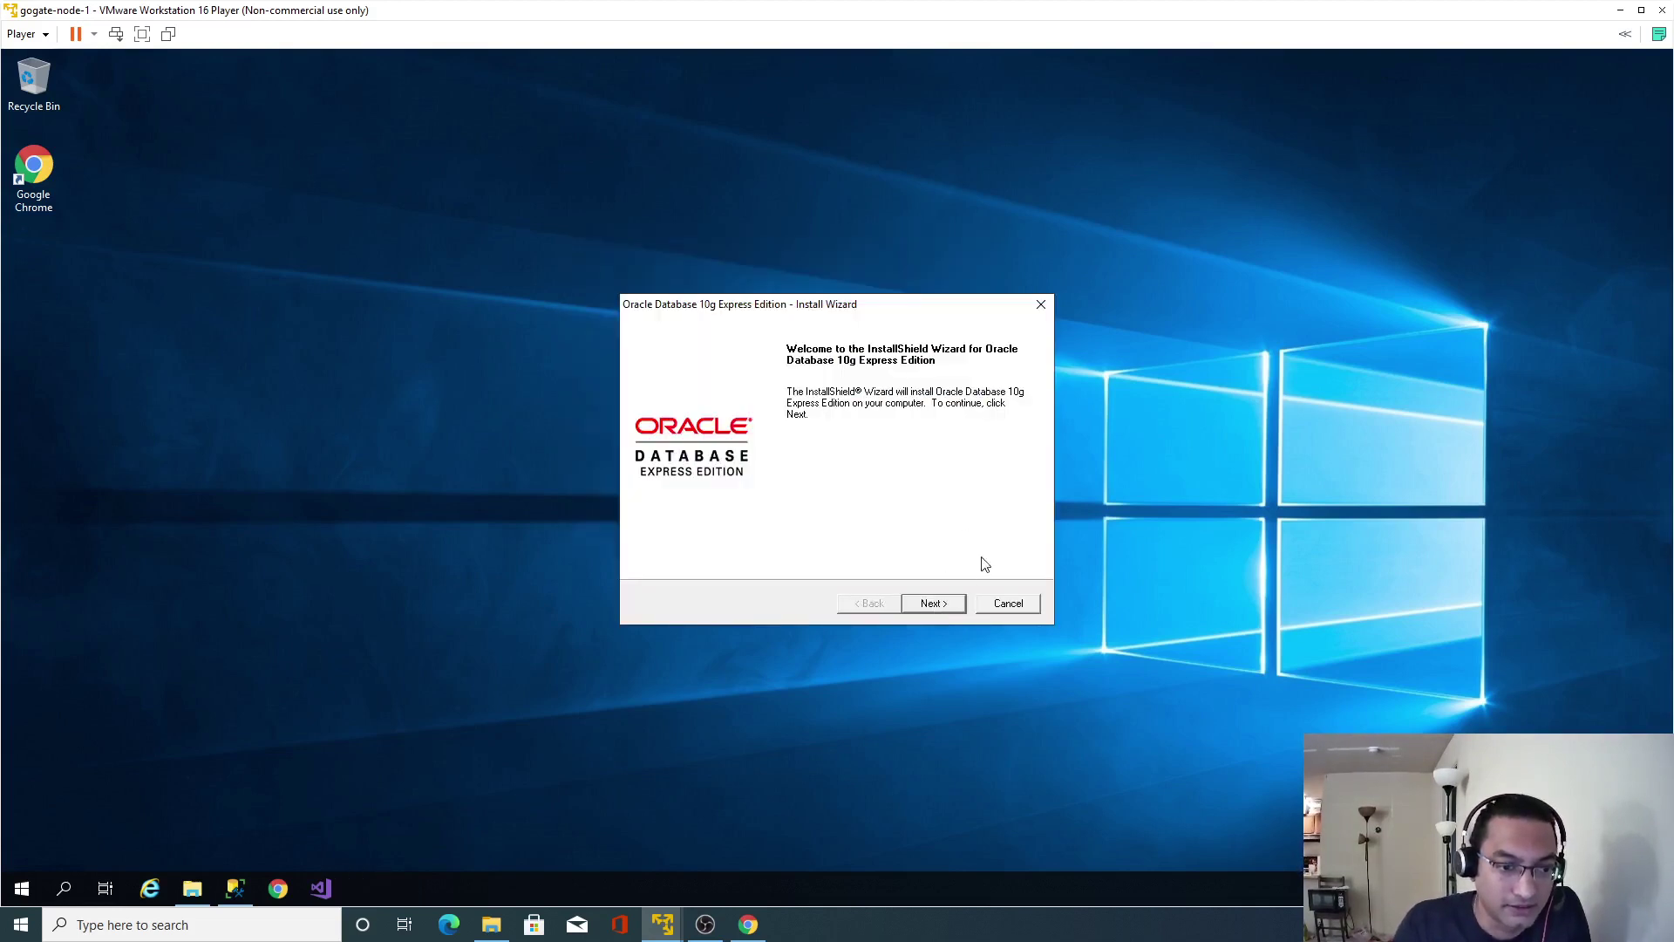
click(755, 538)
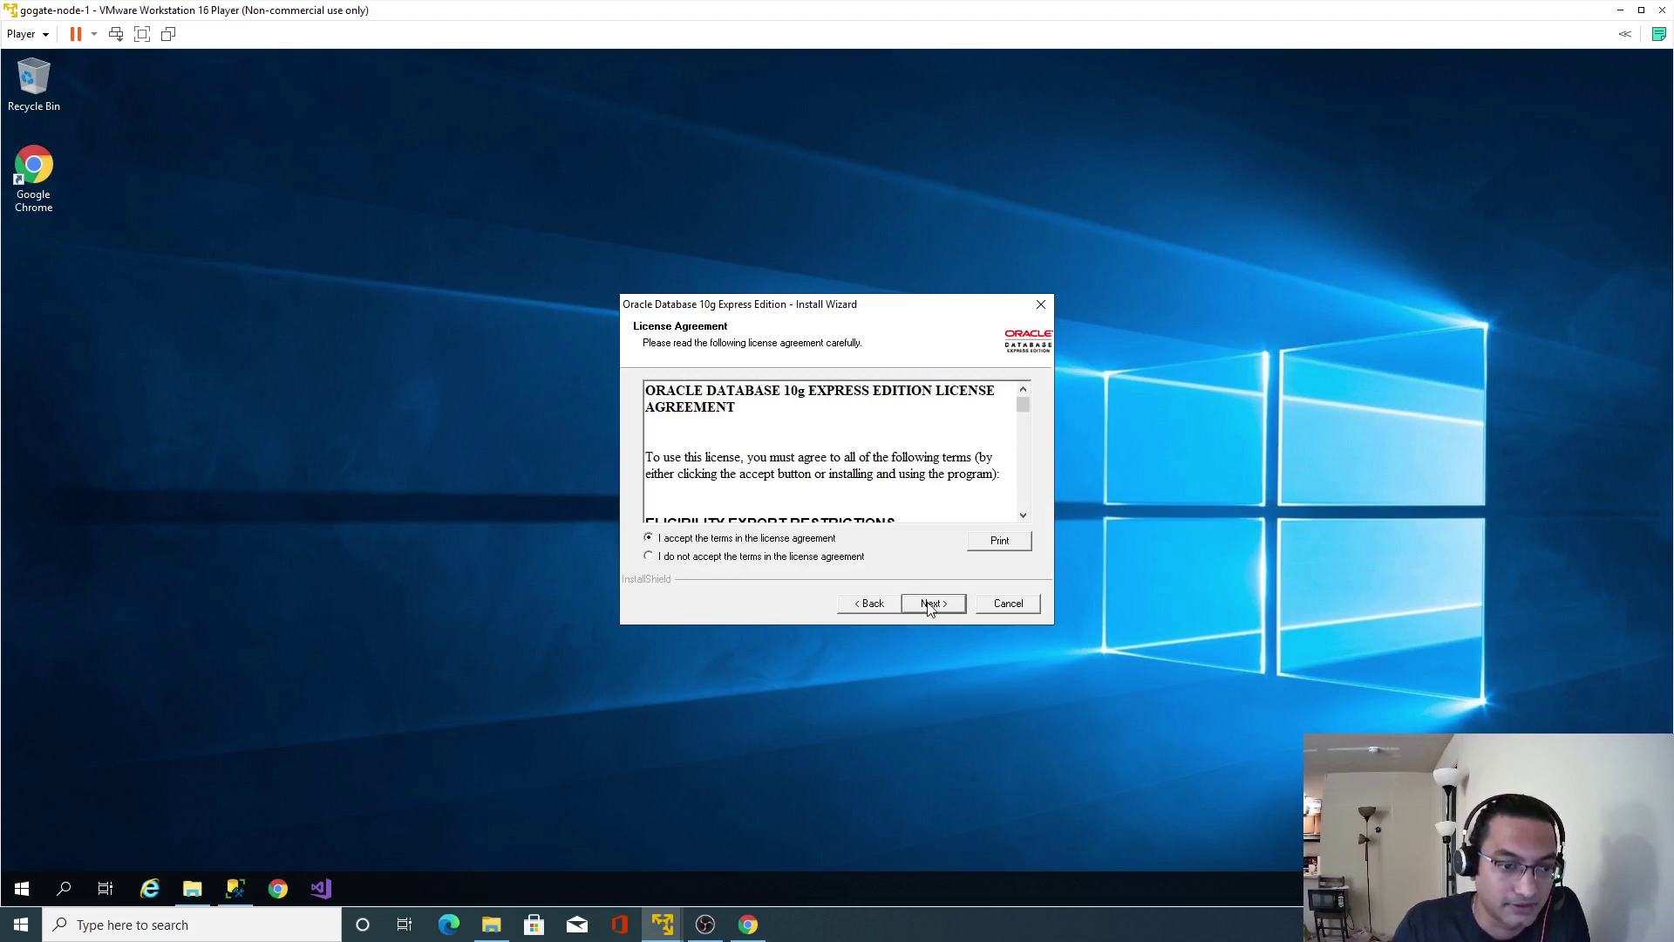
click(932, 603)
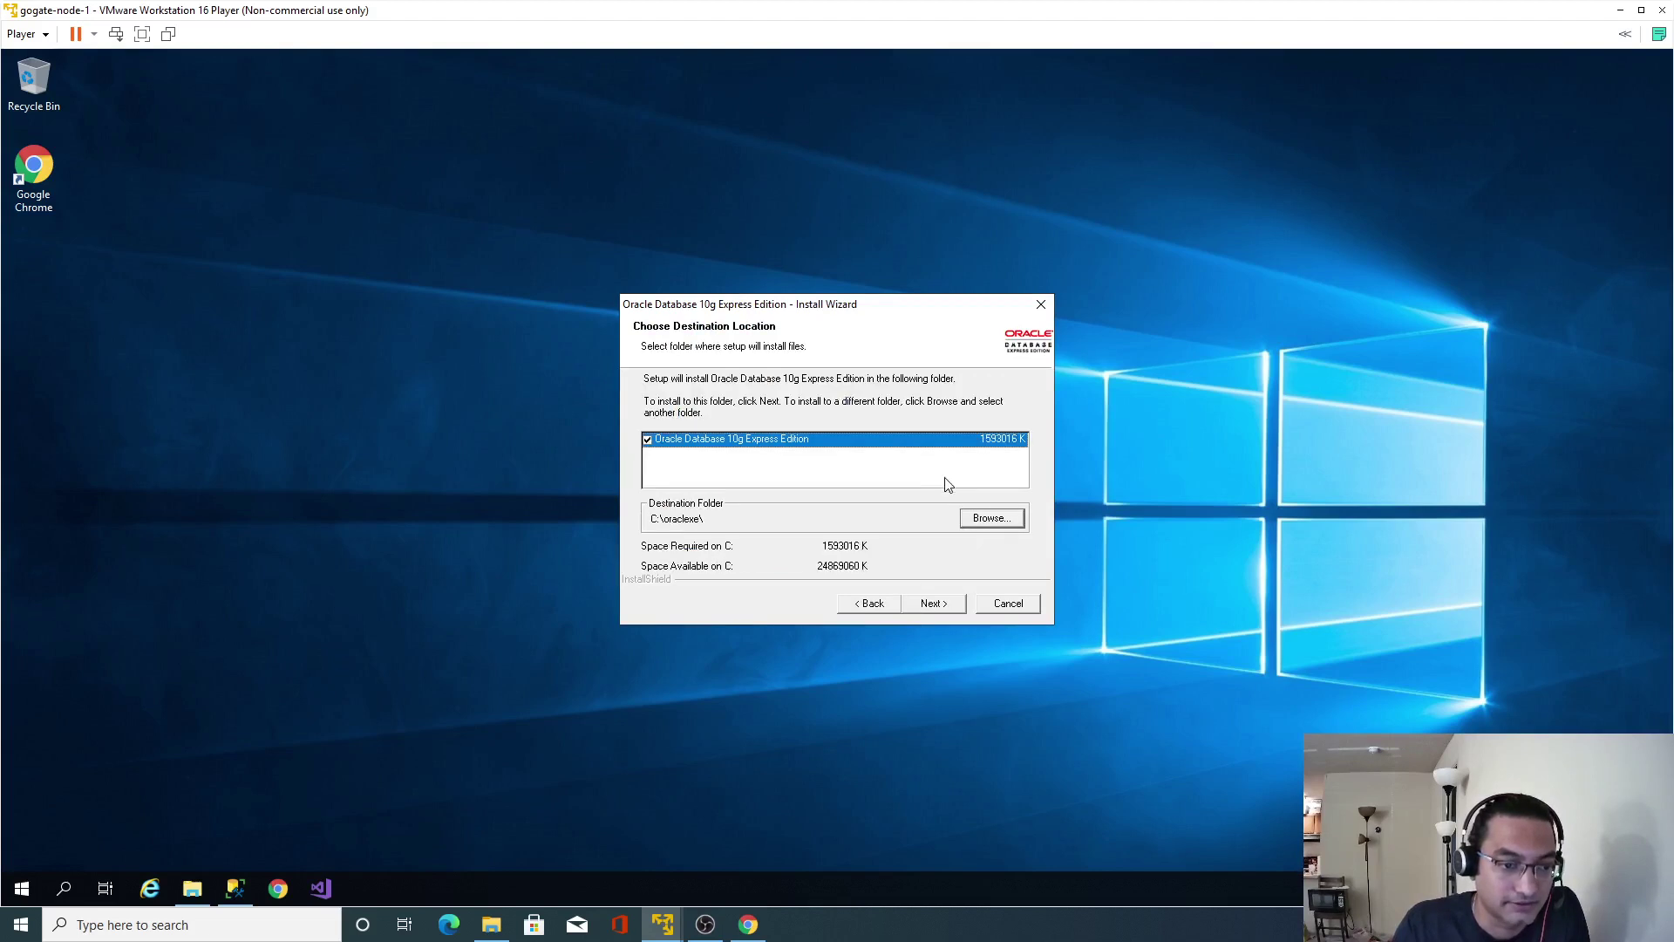
click(933, 603)
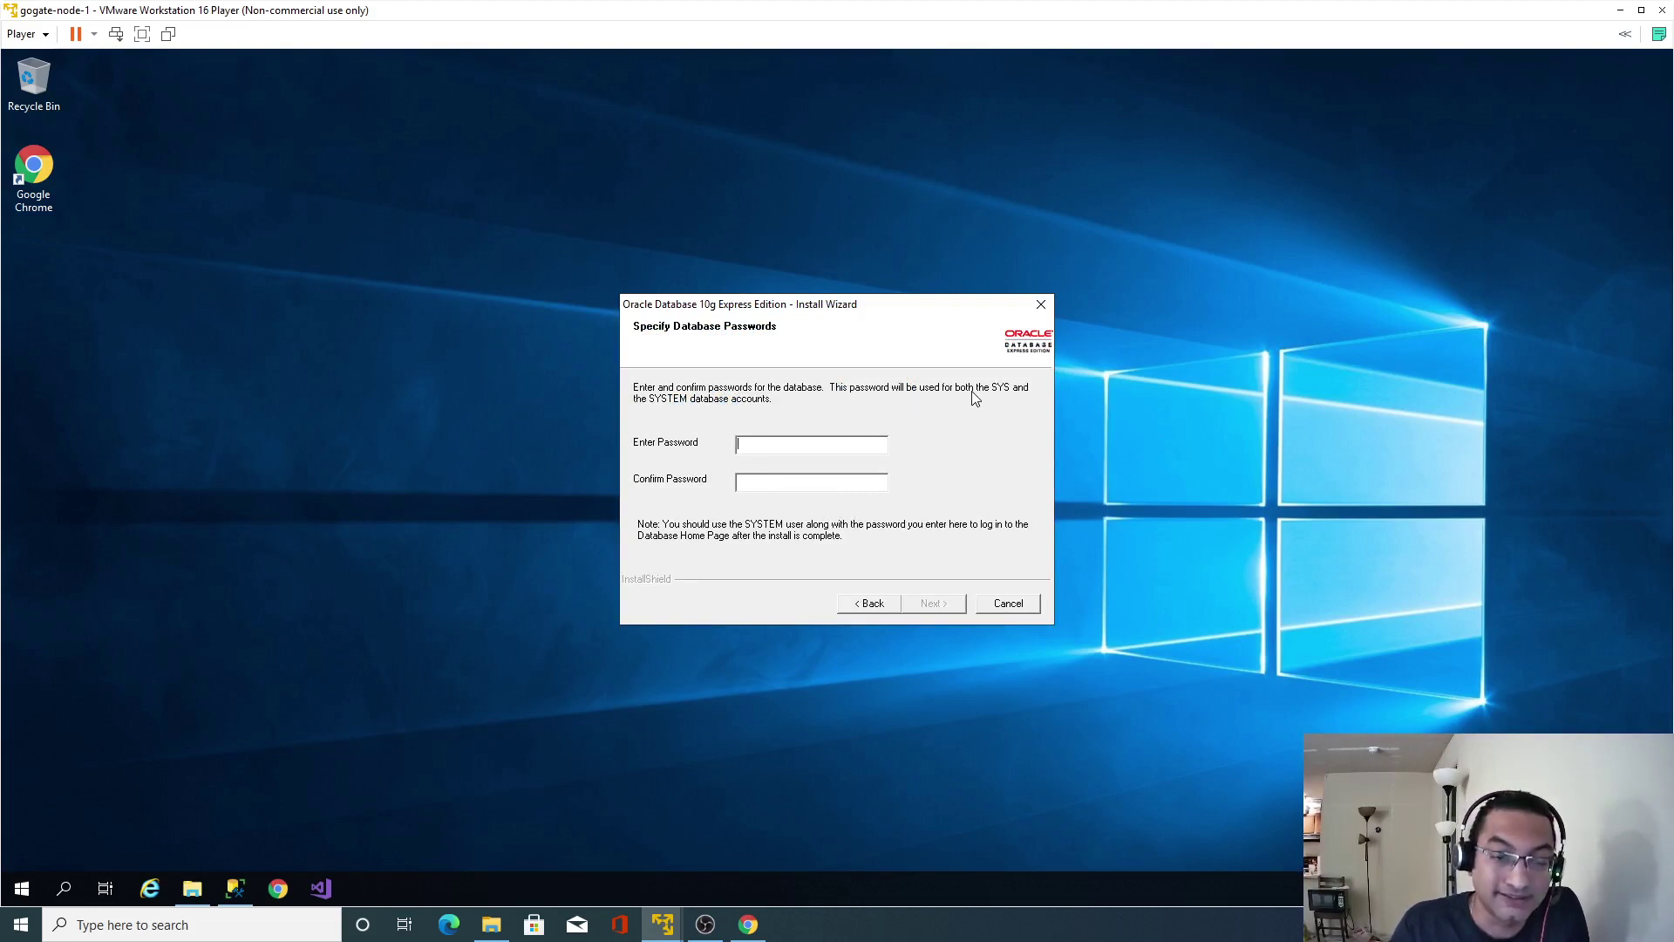
text(*)
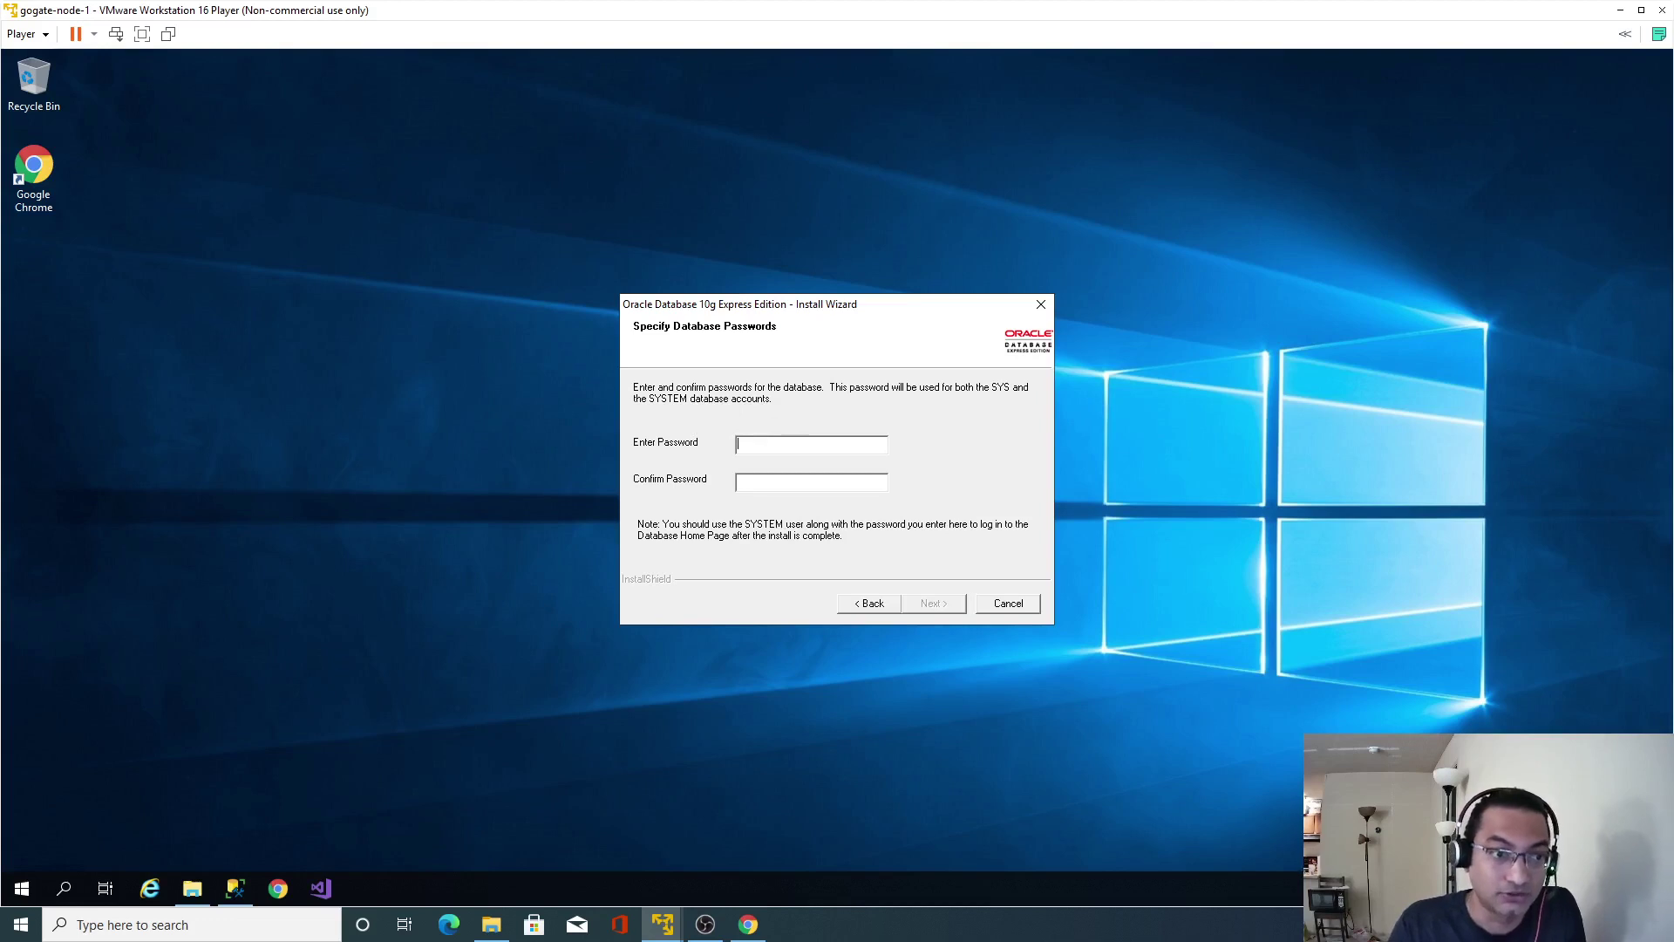
text(*******)
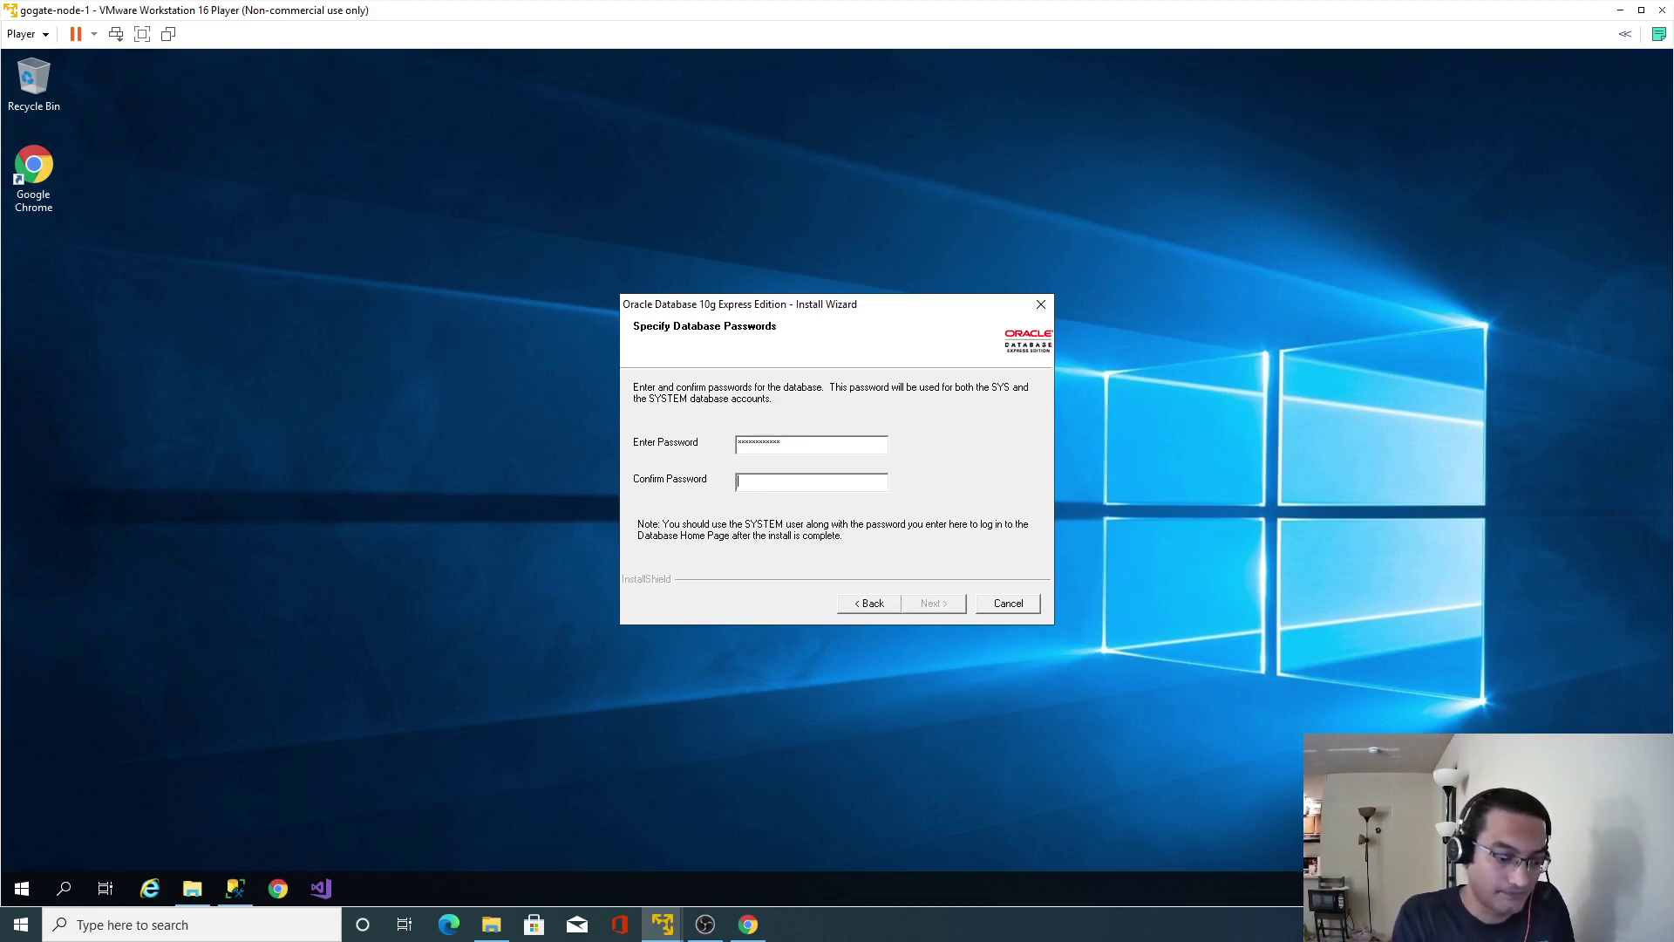
text(******)
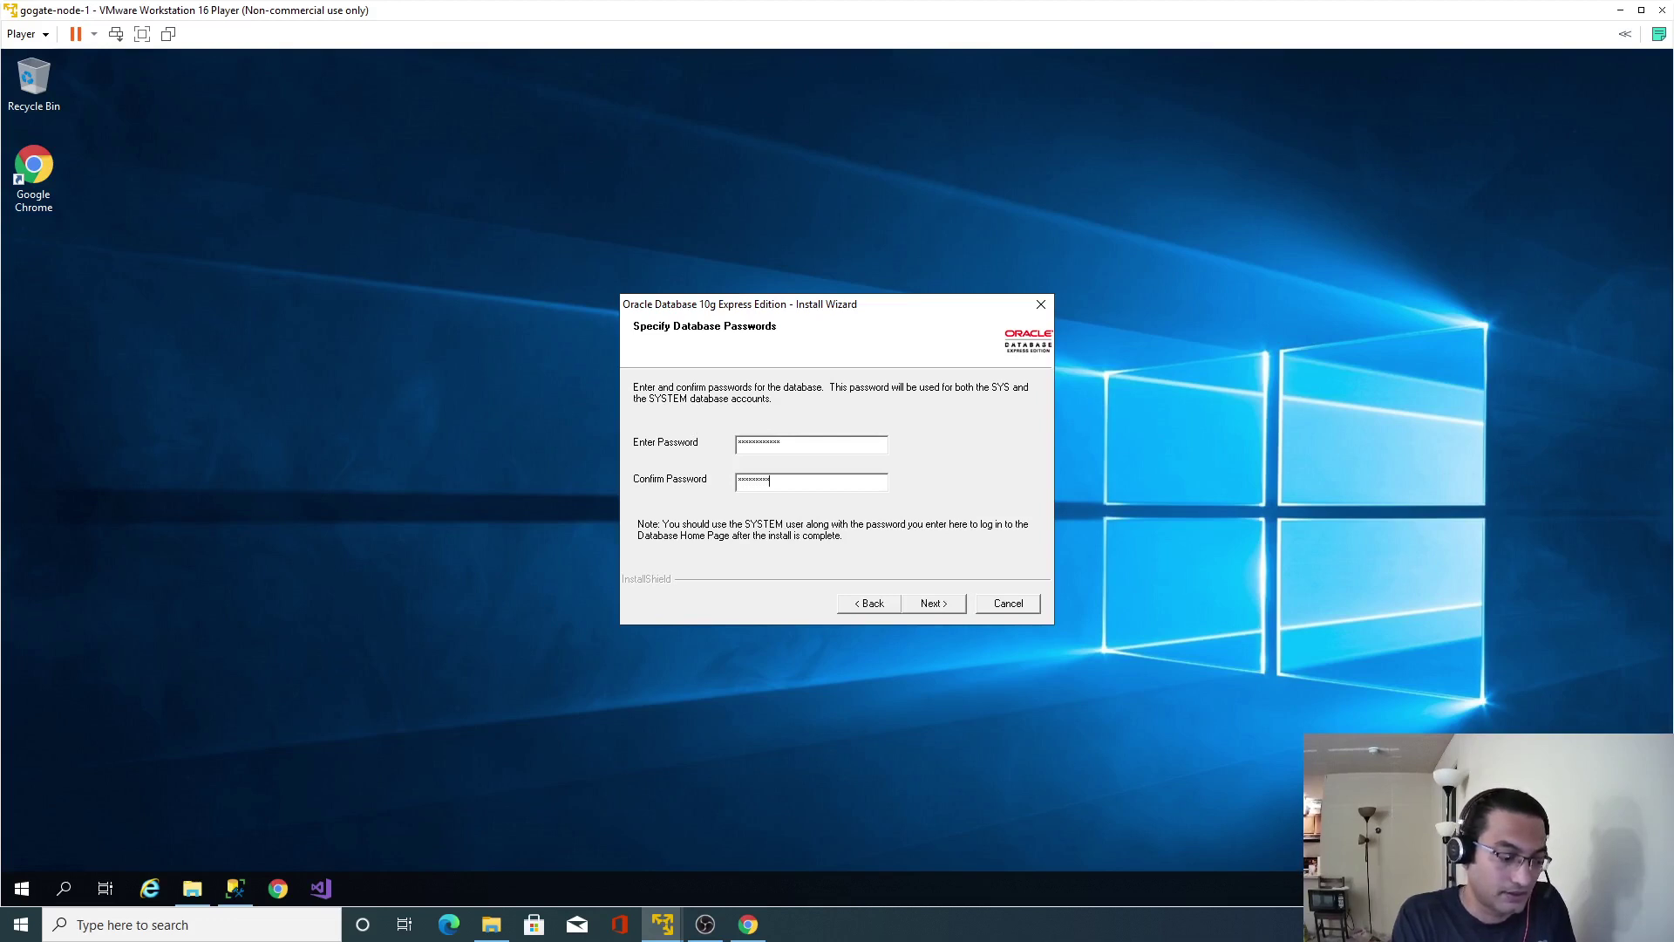
click(932, 602)
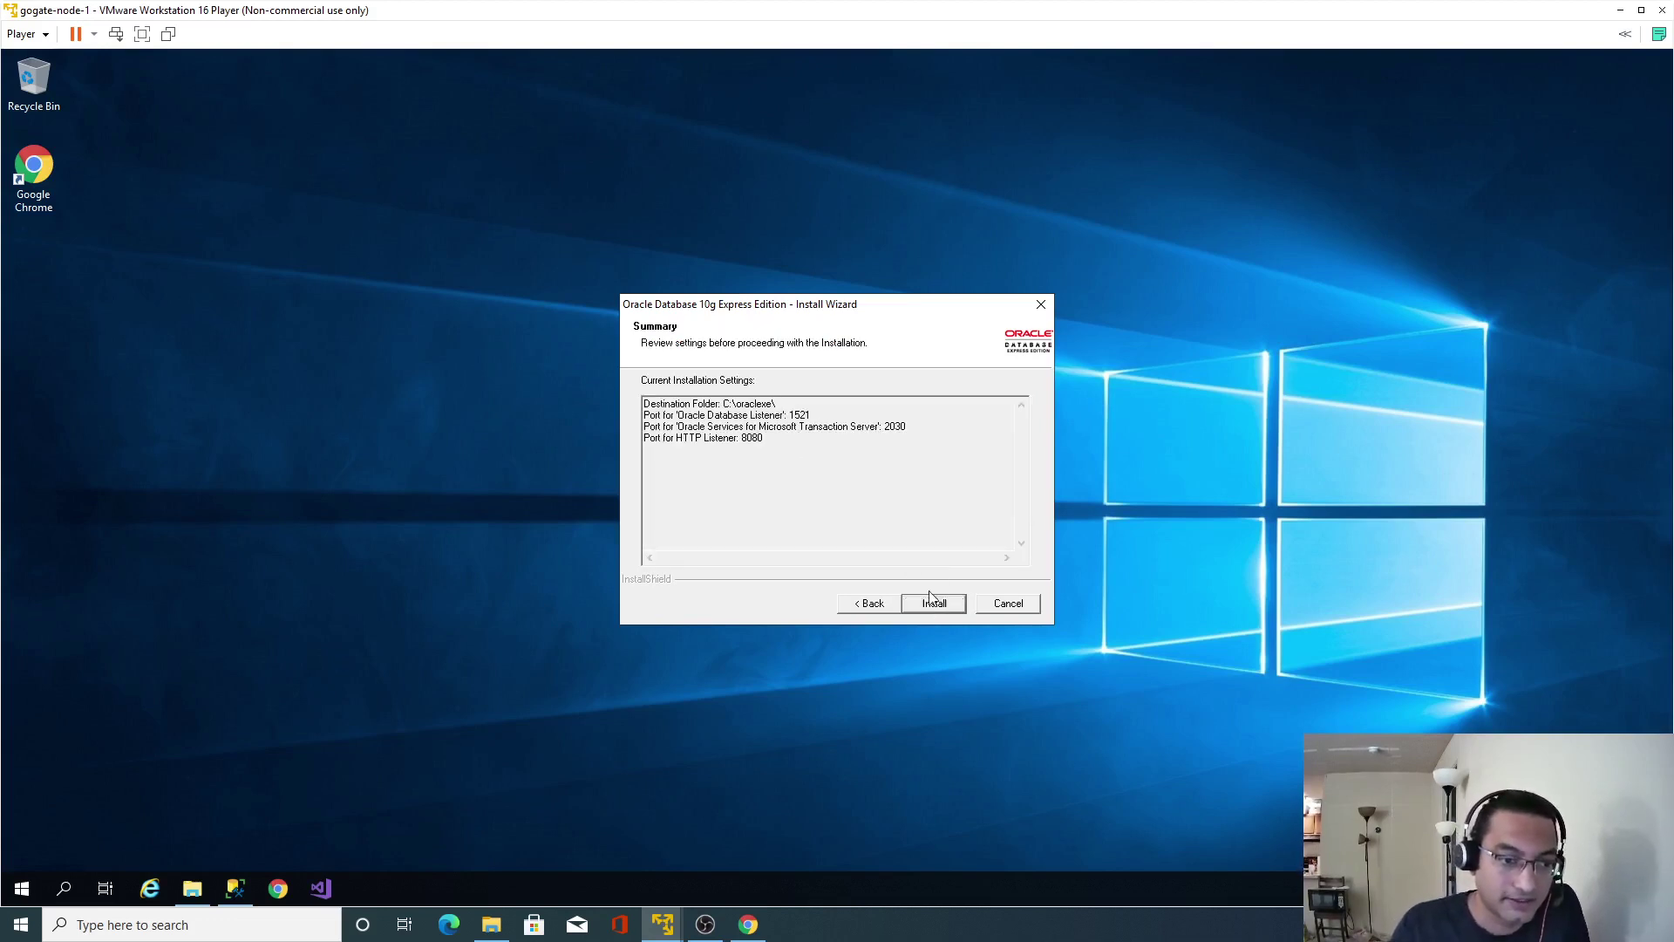
Start the installation and dismiss the .NET Framework 3.5 error so configuration continues.
click(931, 603)
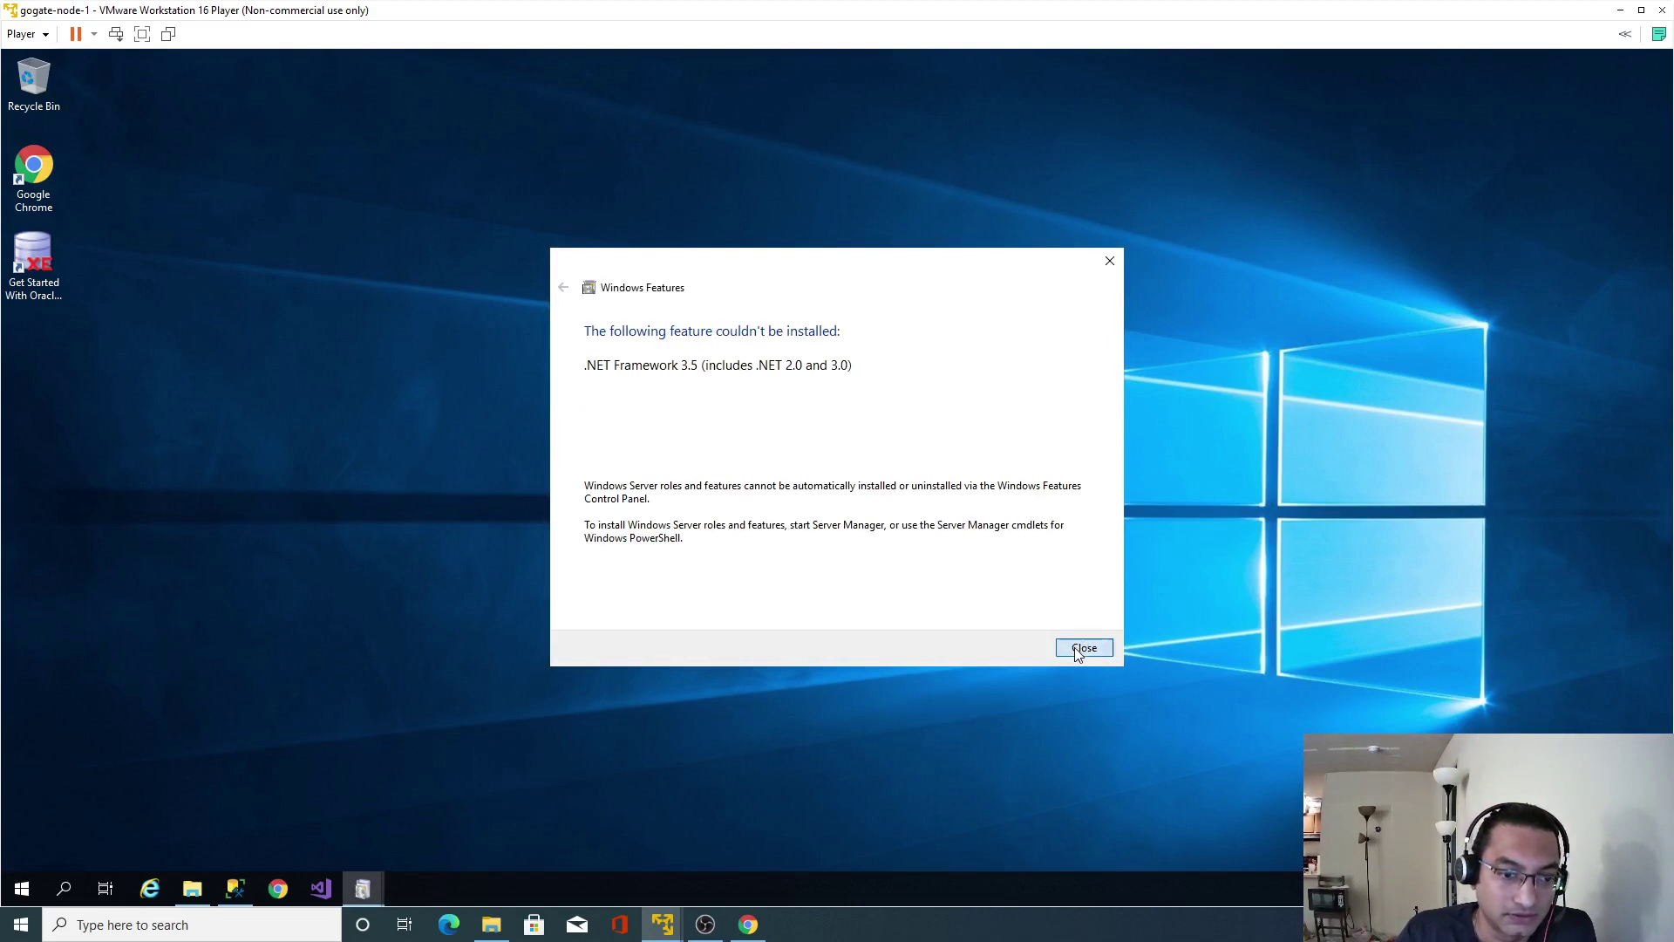
click(1082, 650)
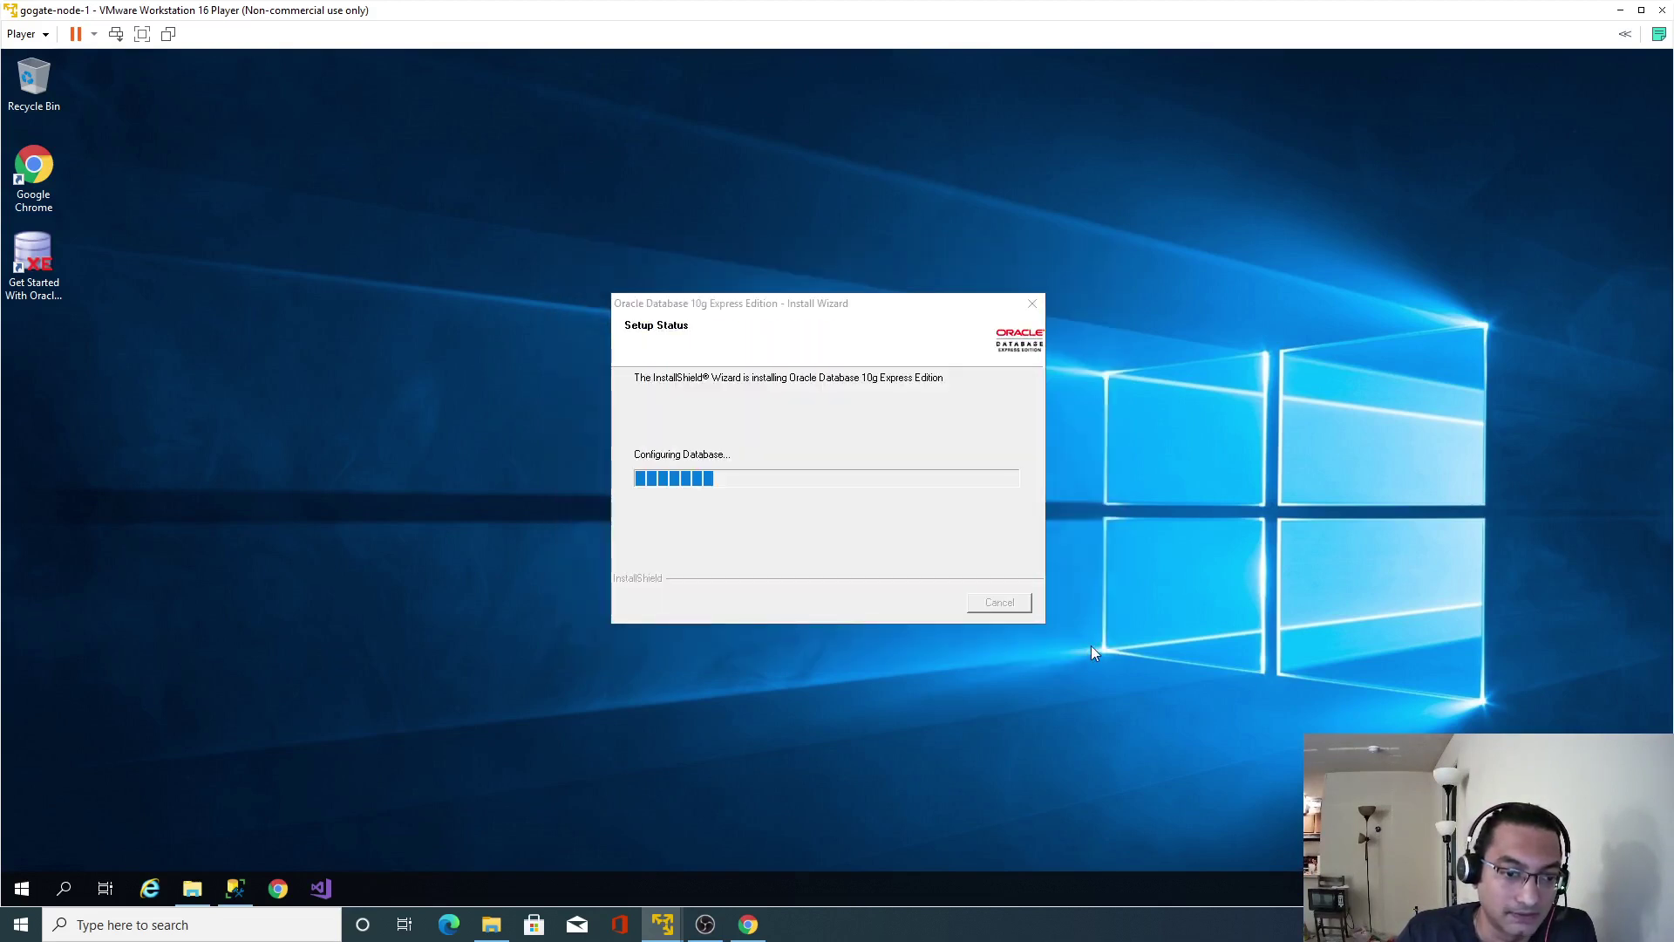
click(833, 326)
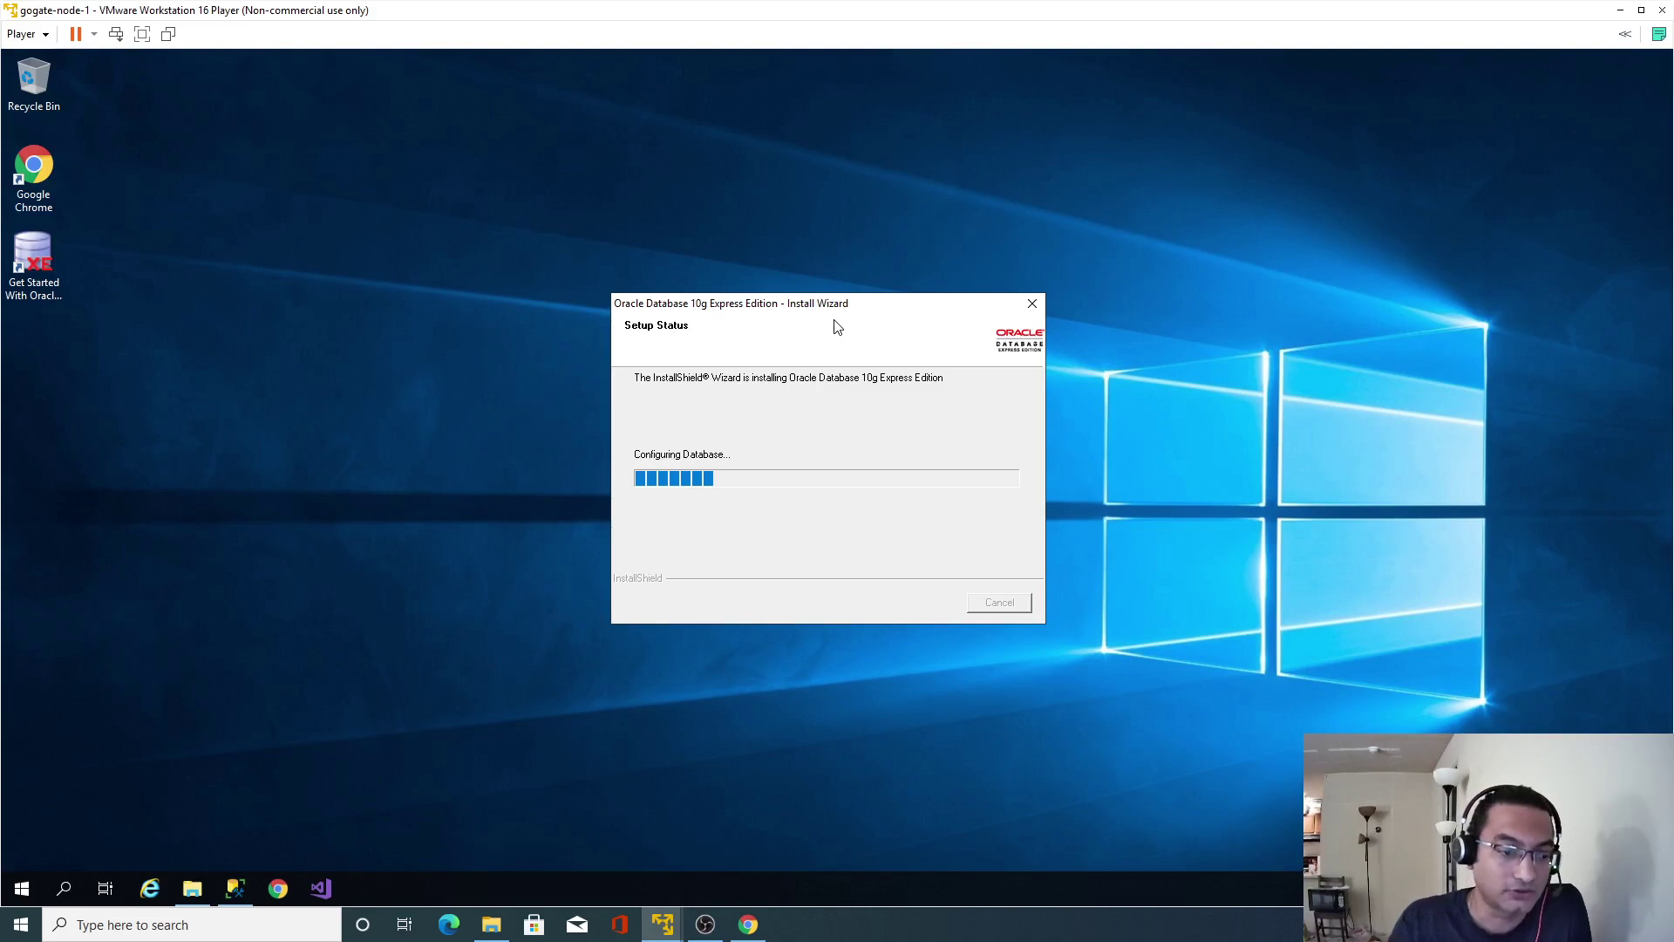
key(alt+Tab)
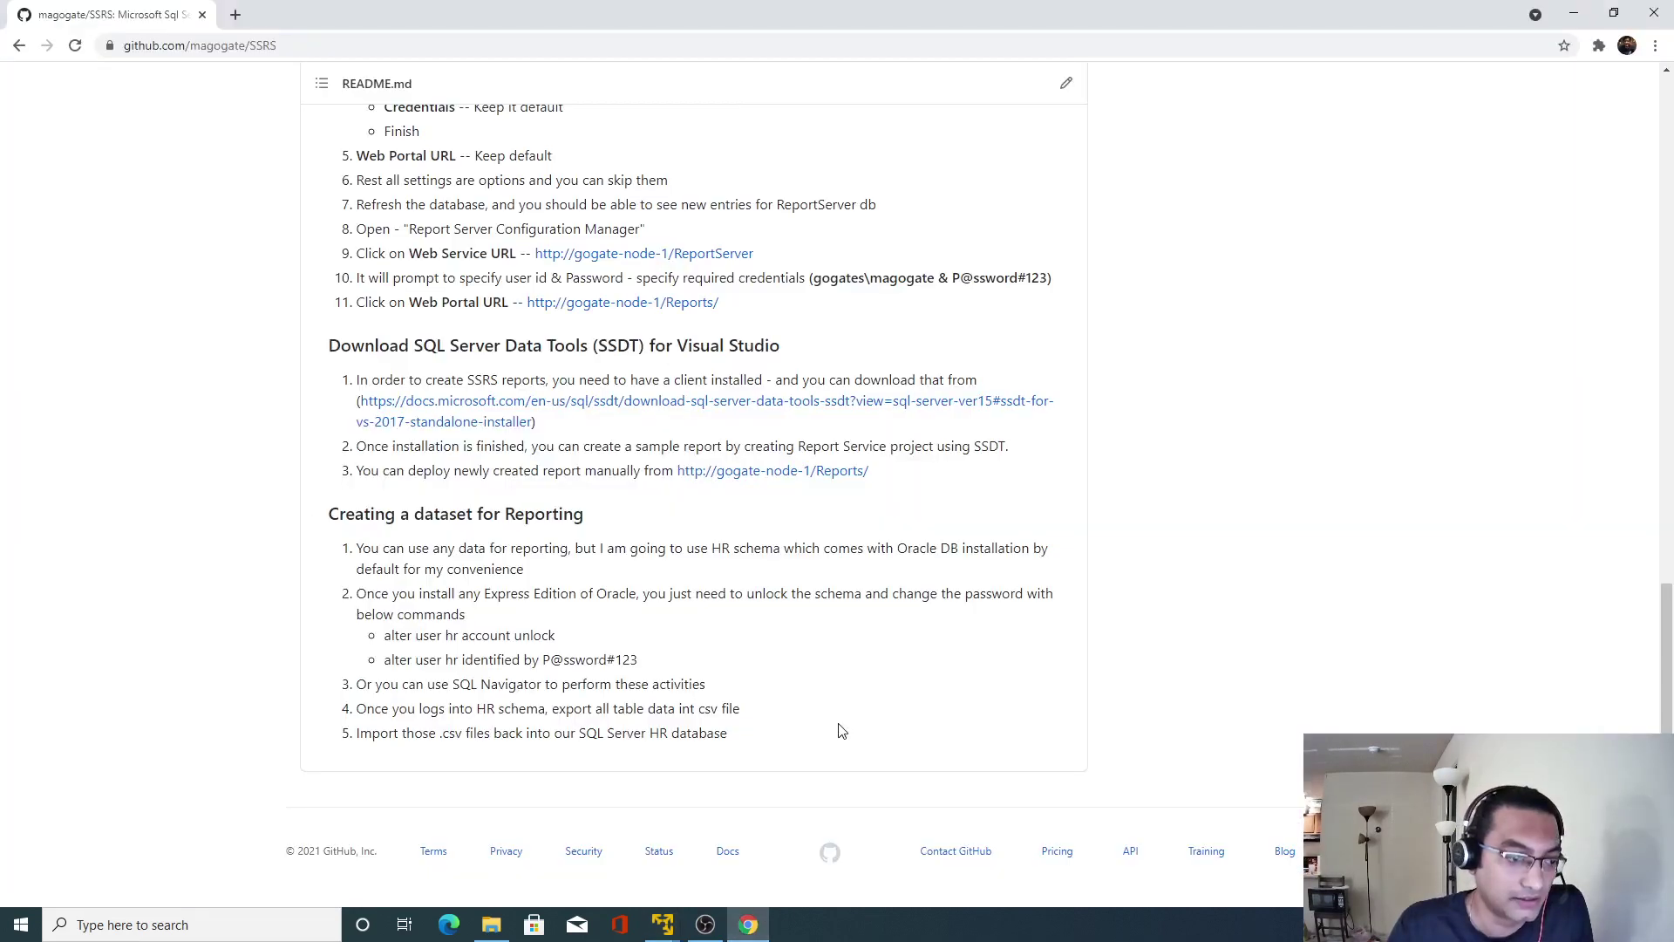
drag(385, 636, 658, 670)
click(709, 632)
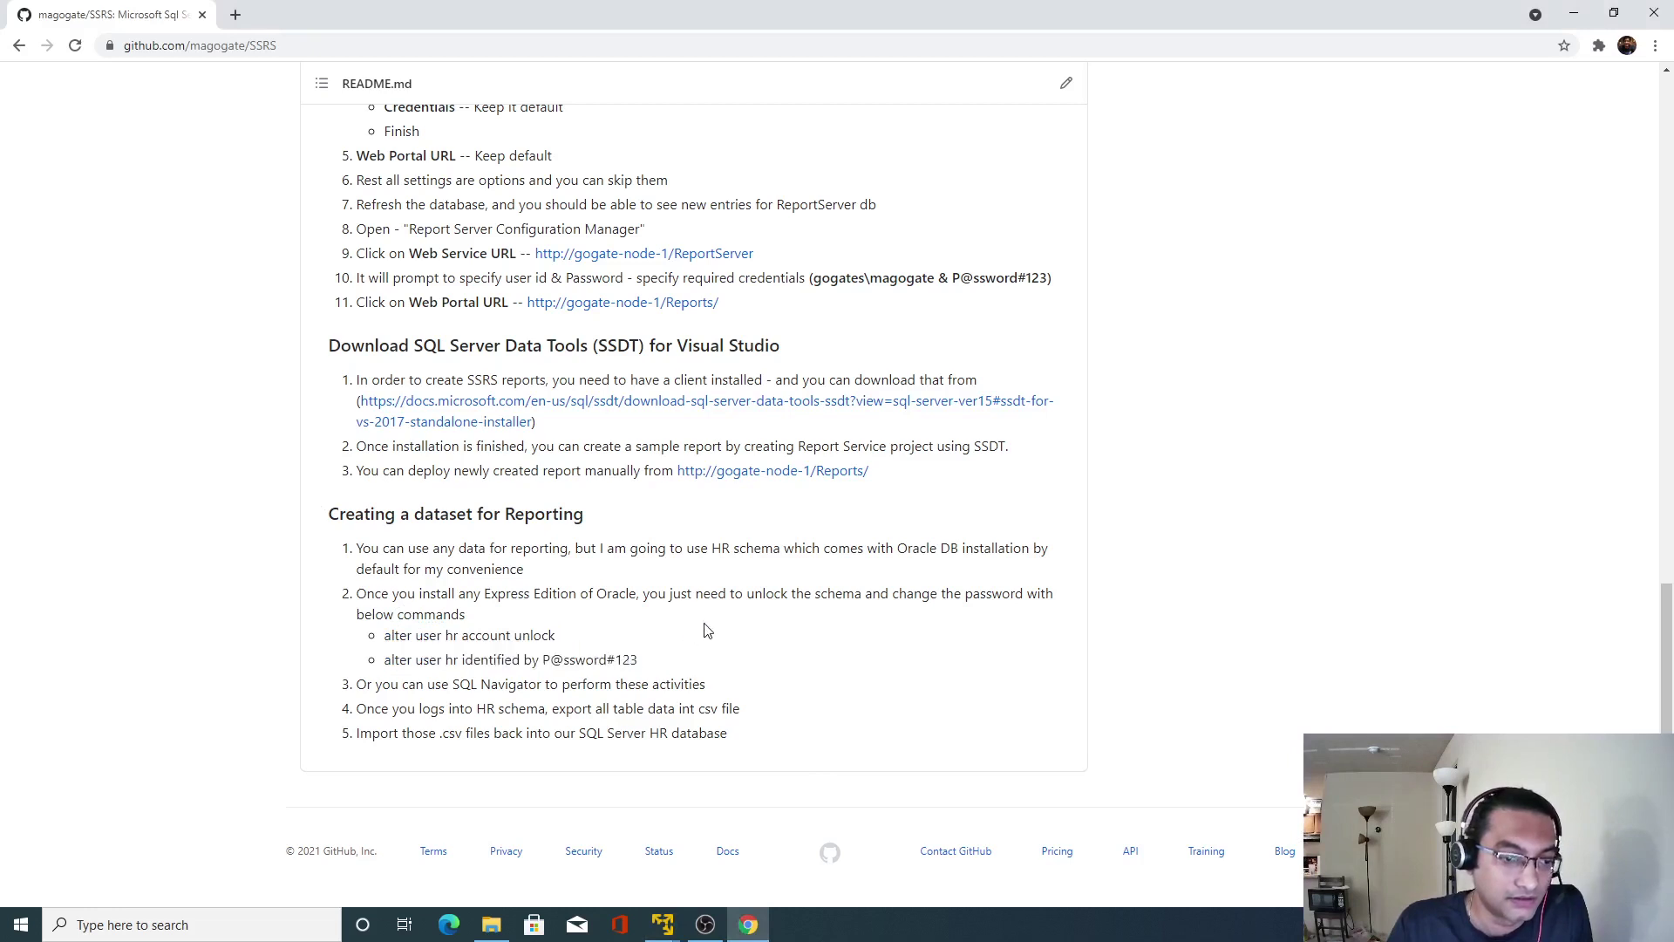
drag(385, 635, 550, 637)
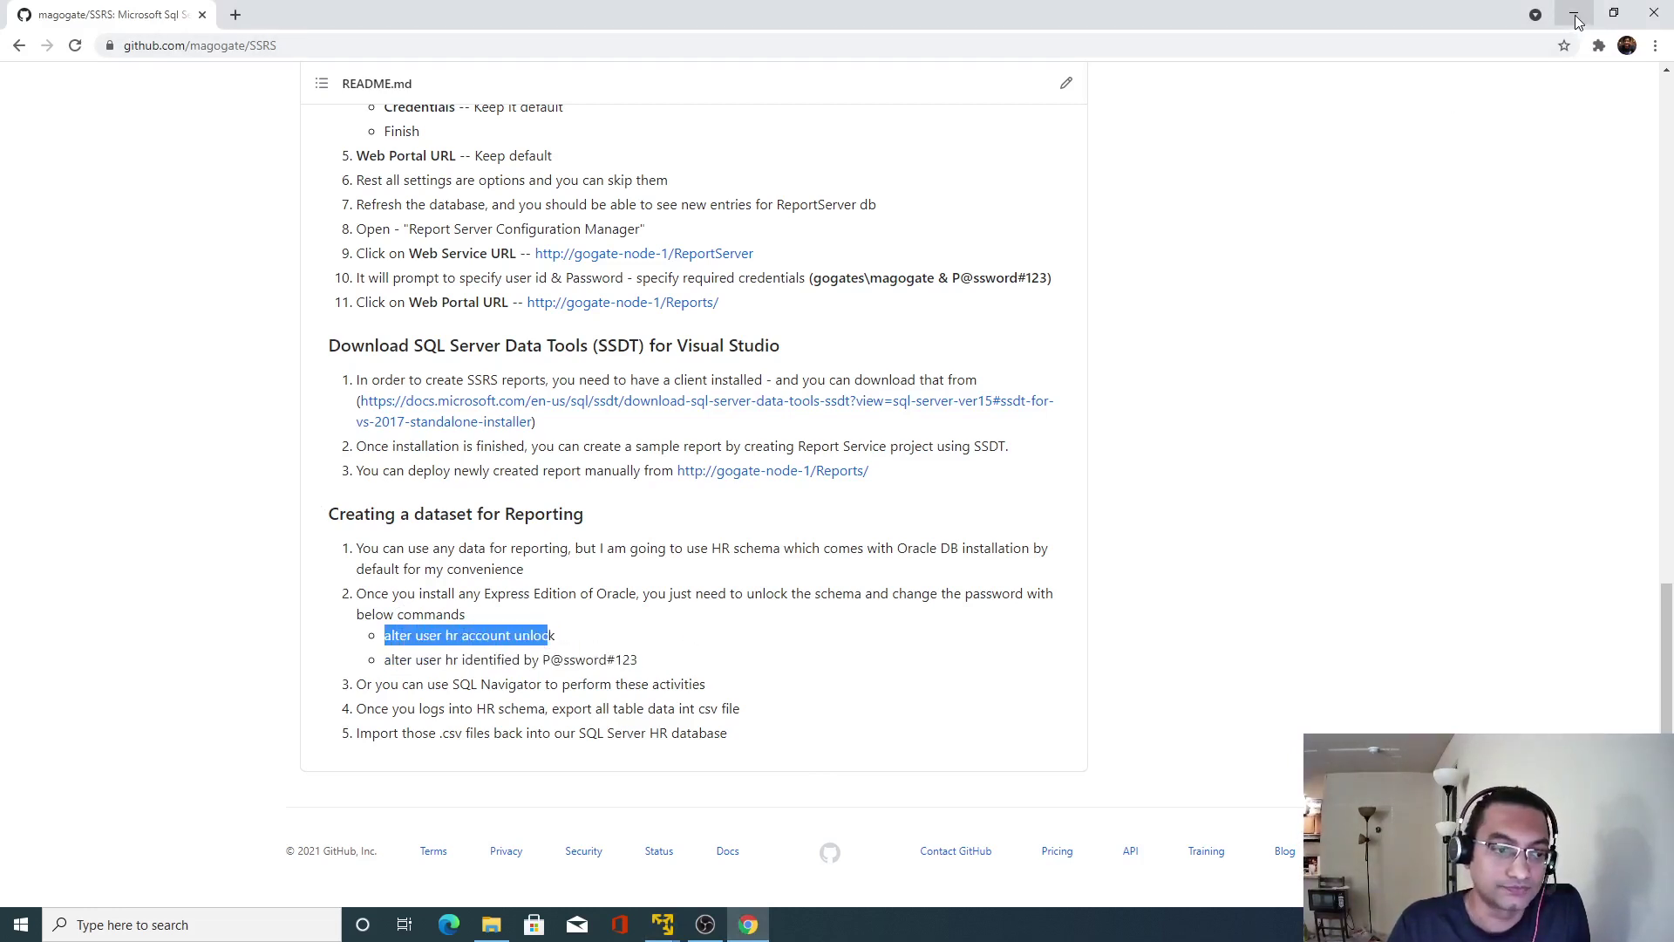
click(1575, 16)
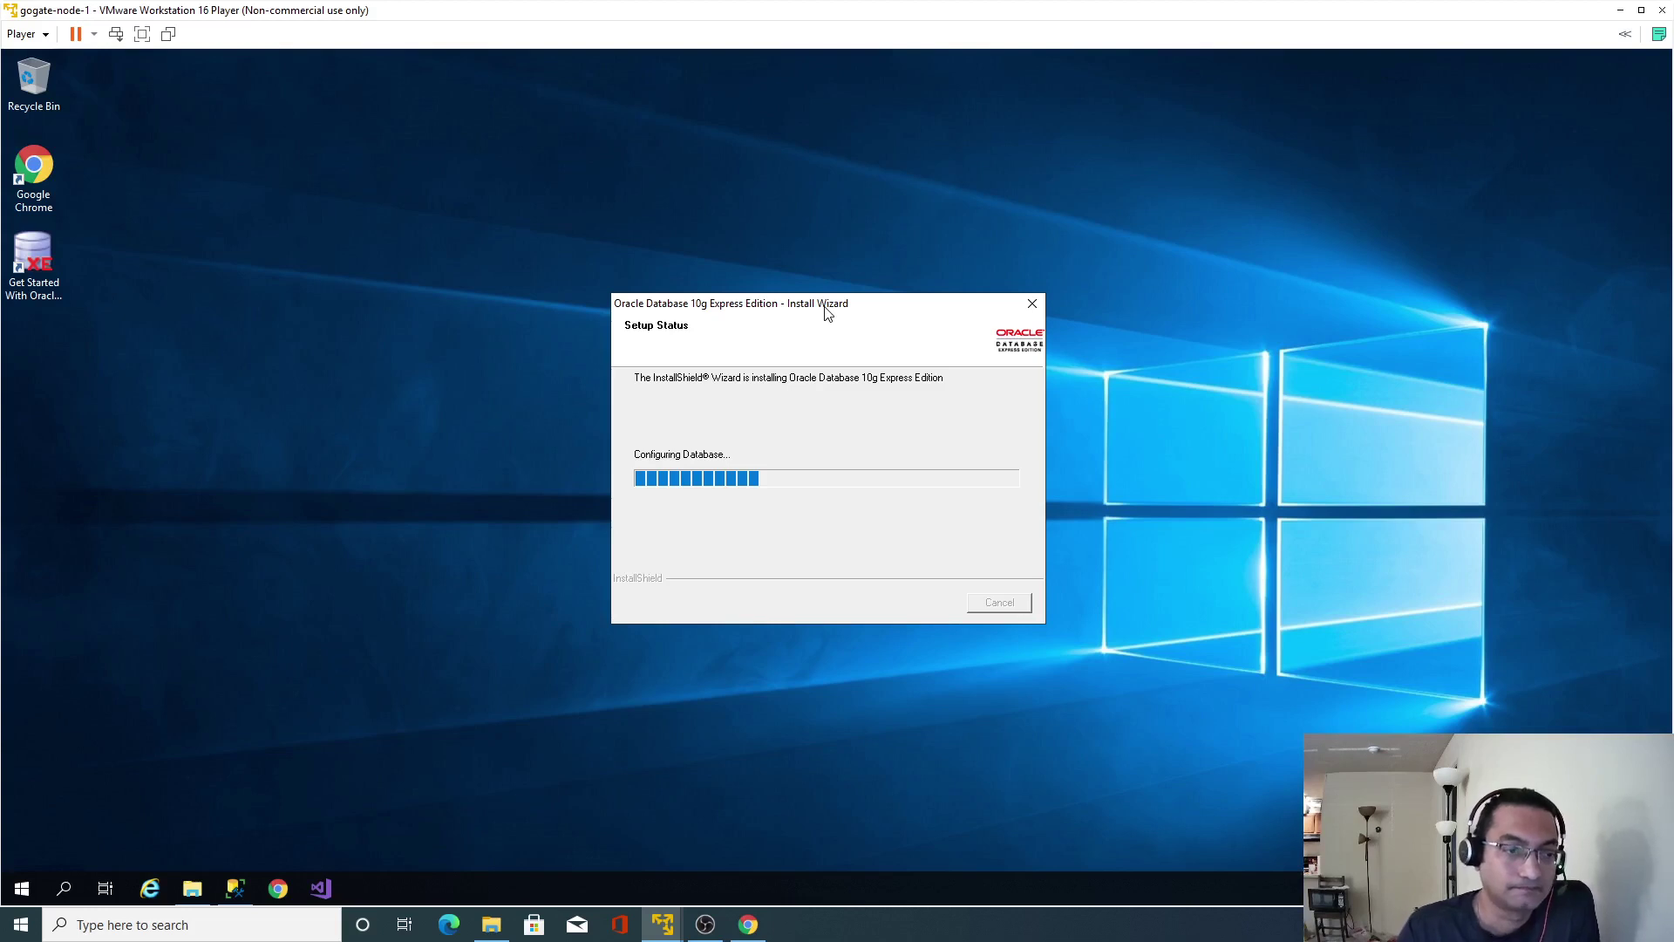
Move the OBS recorder out of the way, reposition the wizard, and finish the completed installation.
click(706, 927)
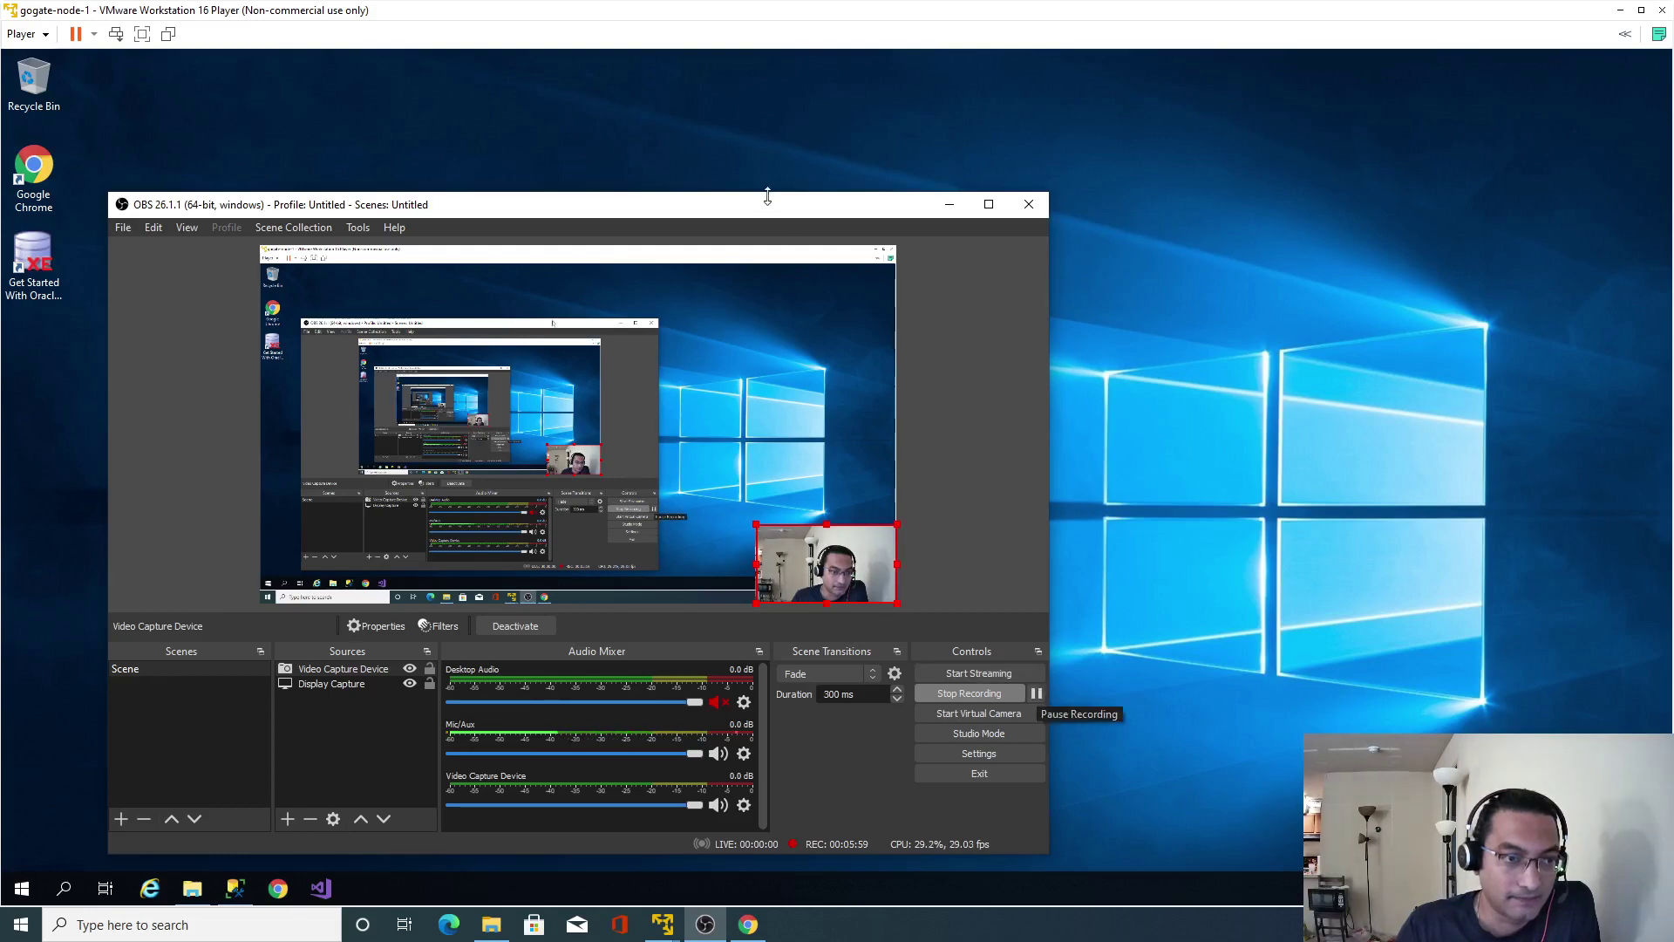
drag(726, 212, 1354, 203)
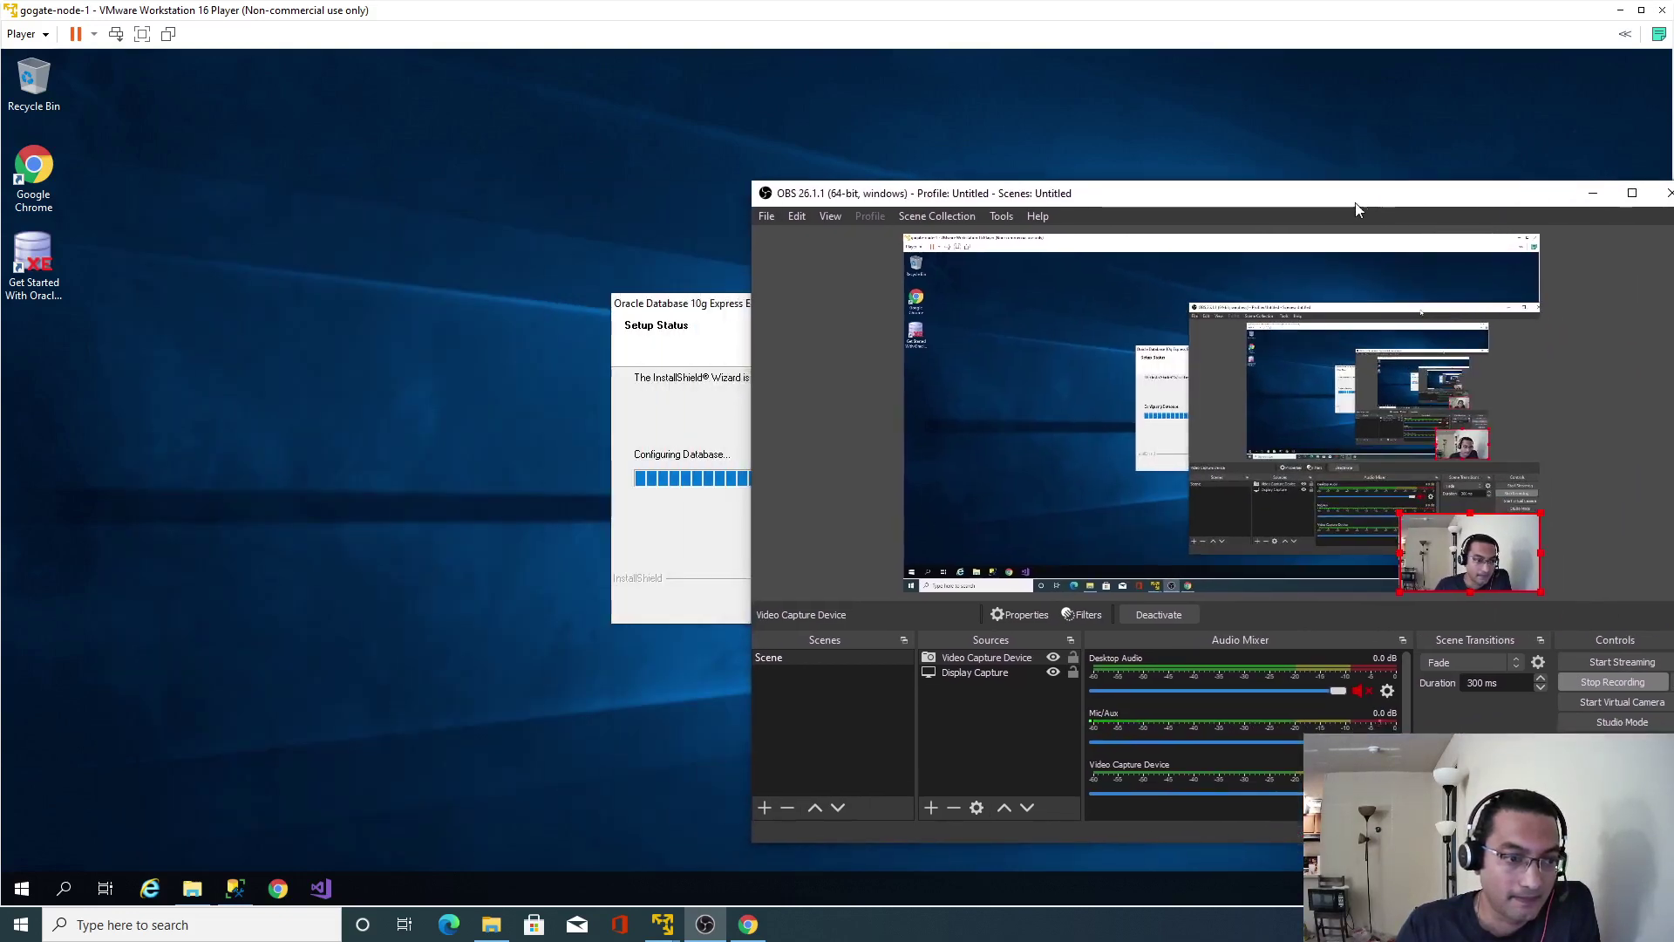
click(747, 314)
drag(747, 314, 630, 309)
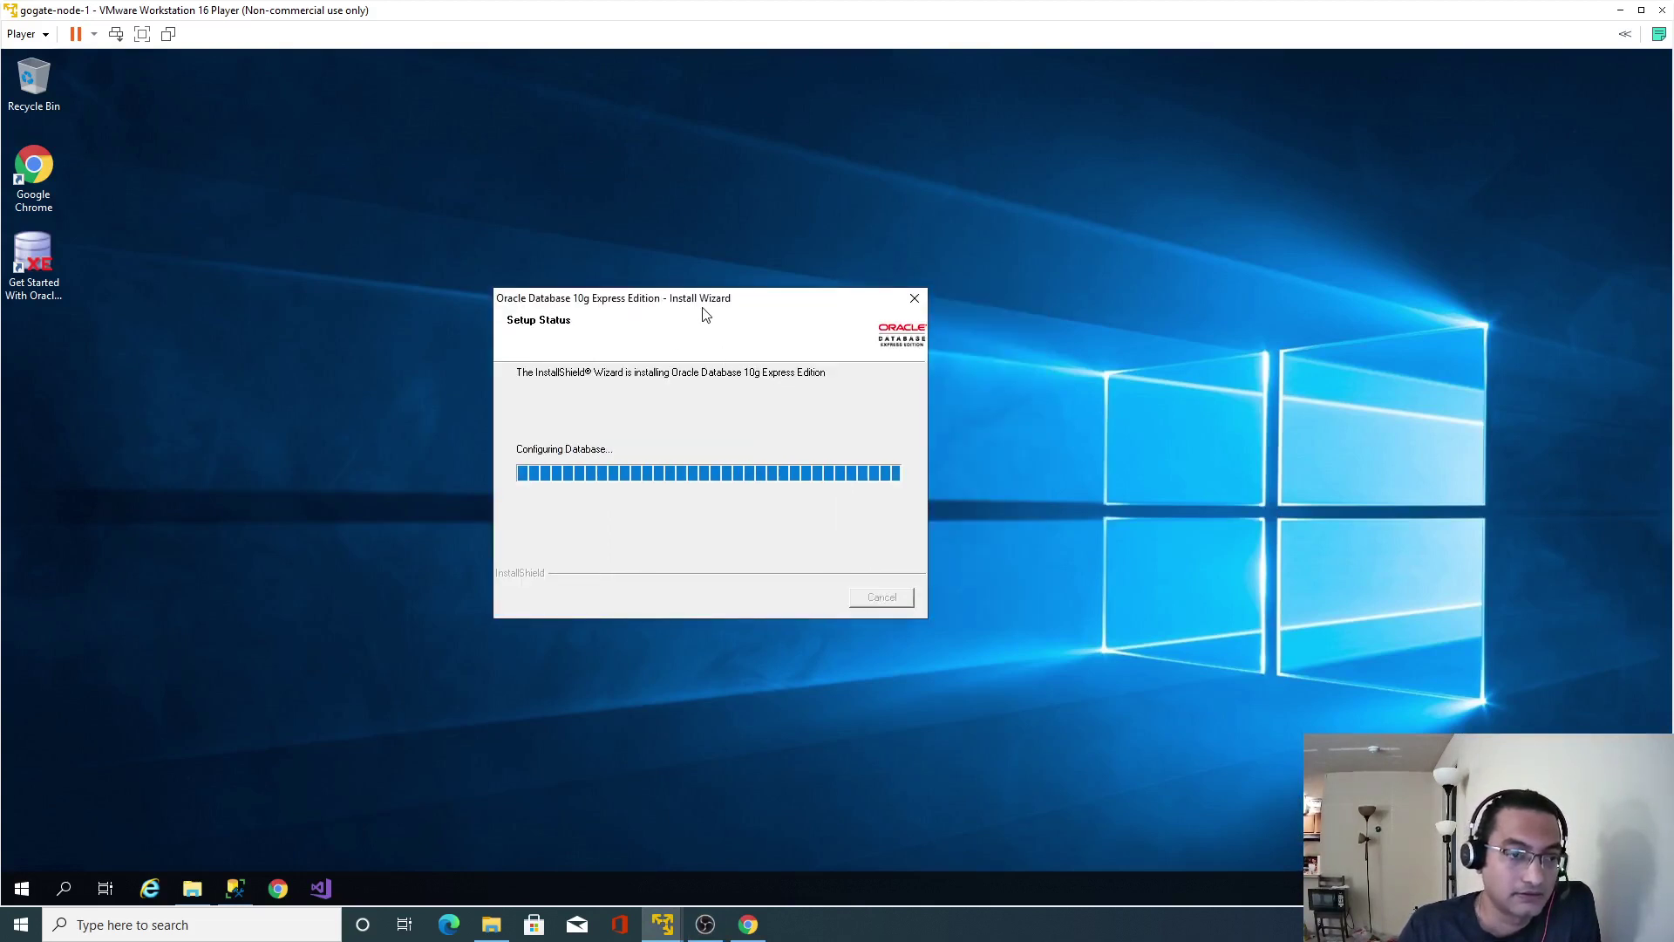
drag(692, 309, 729, 299)
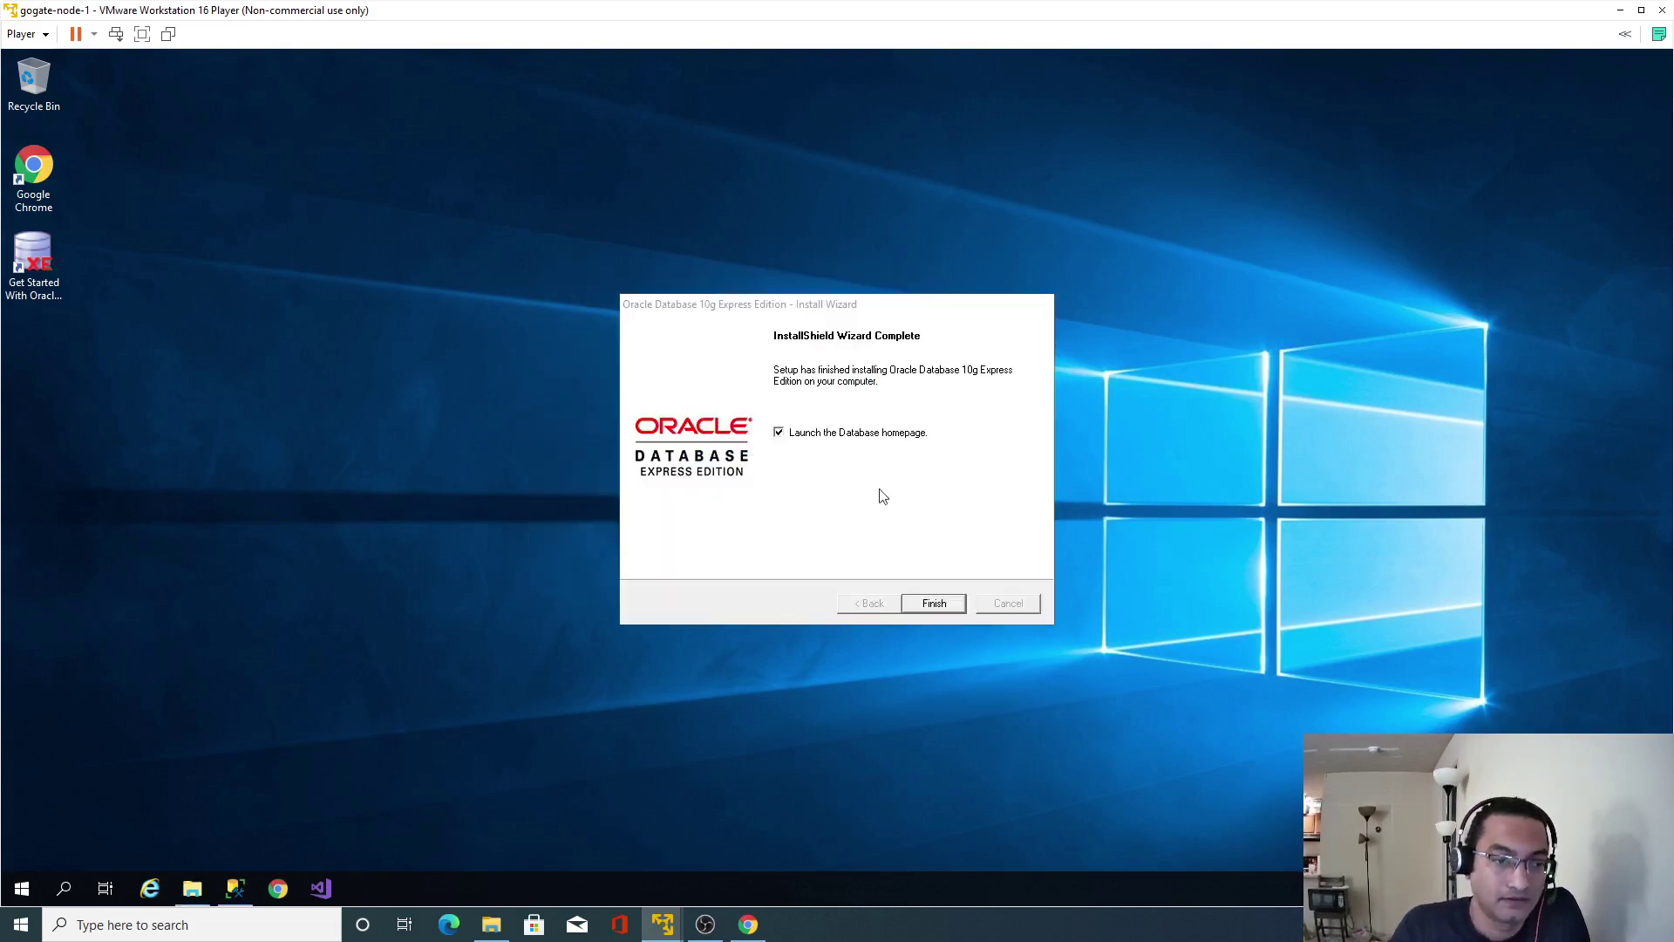
click(936, 604)
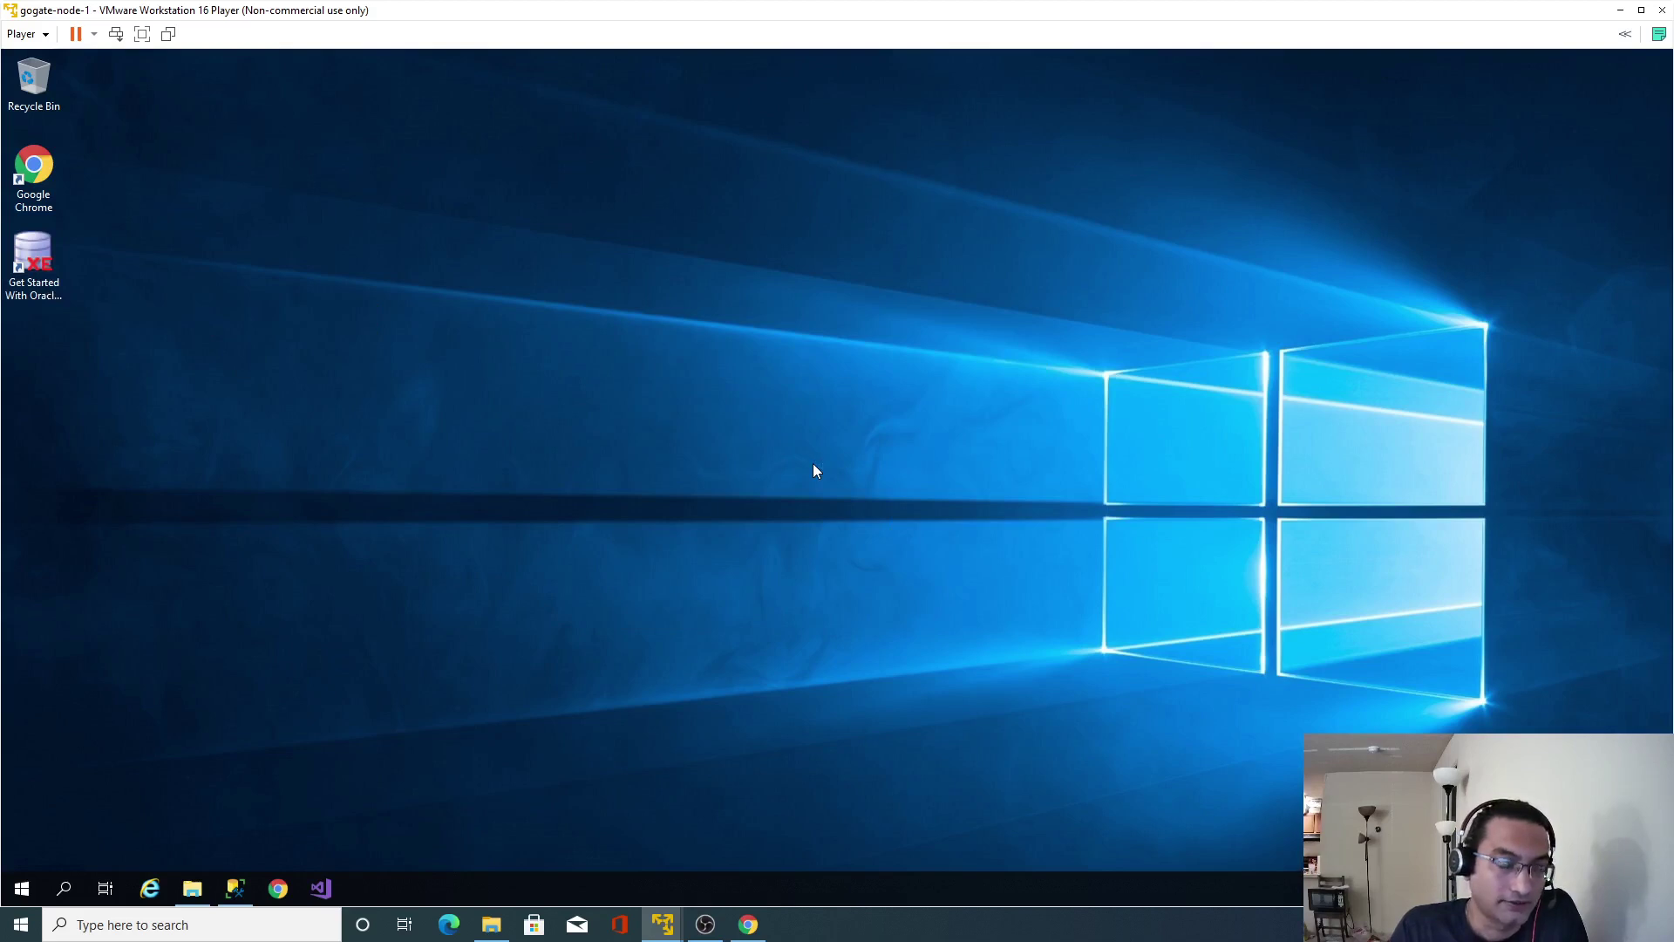
Sign in to Oracle Database XE's home page as sys with the administrator password.
click(277, 888)
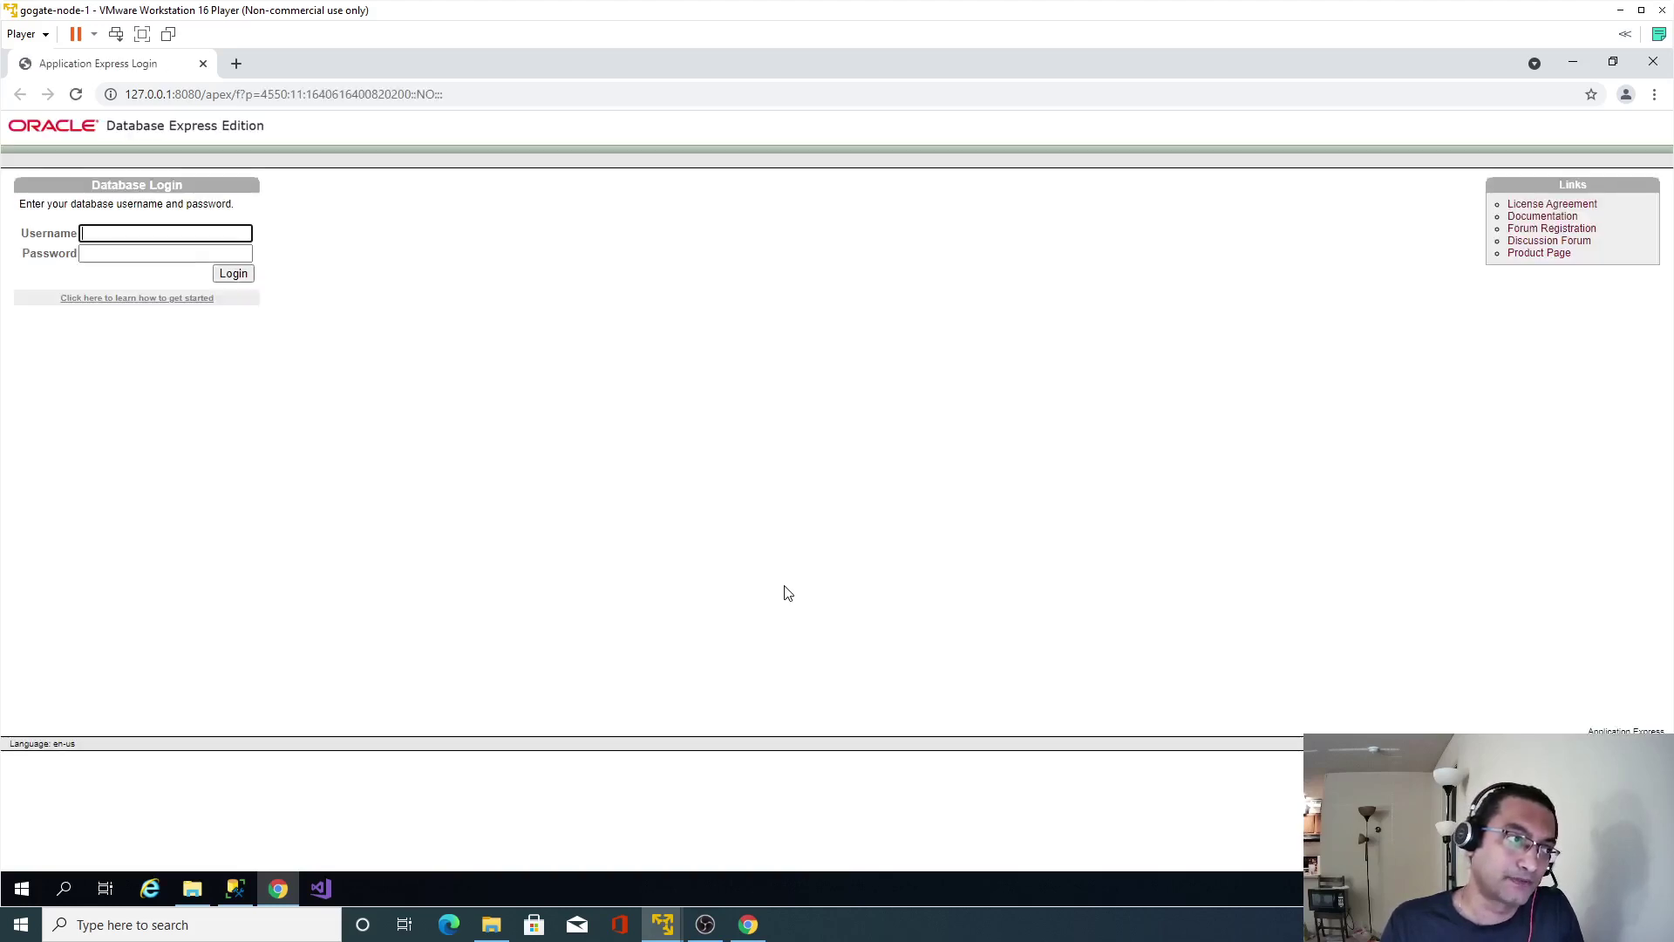
text(sys)
key(Tab)
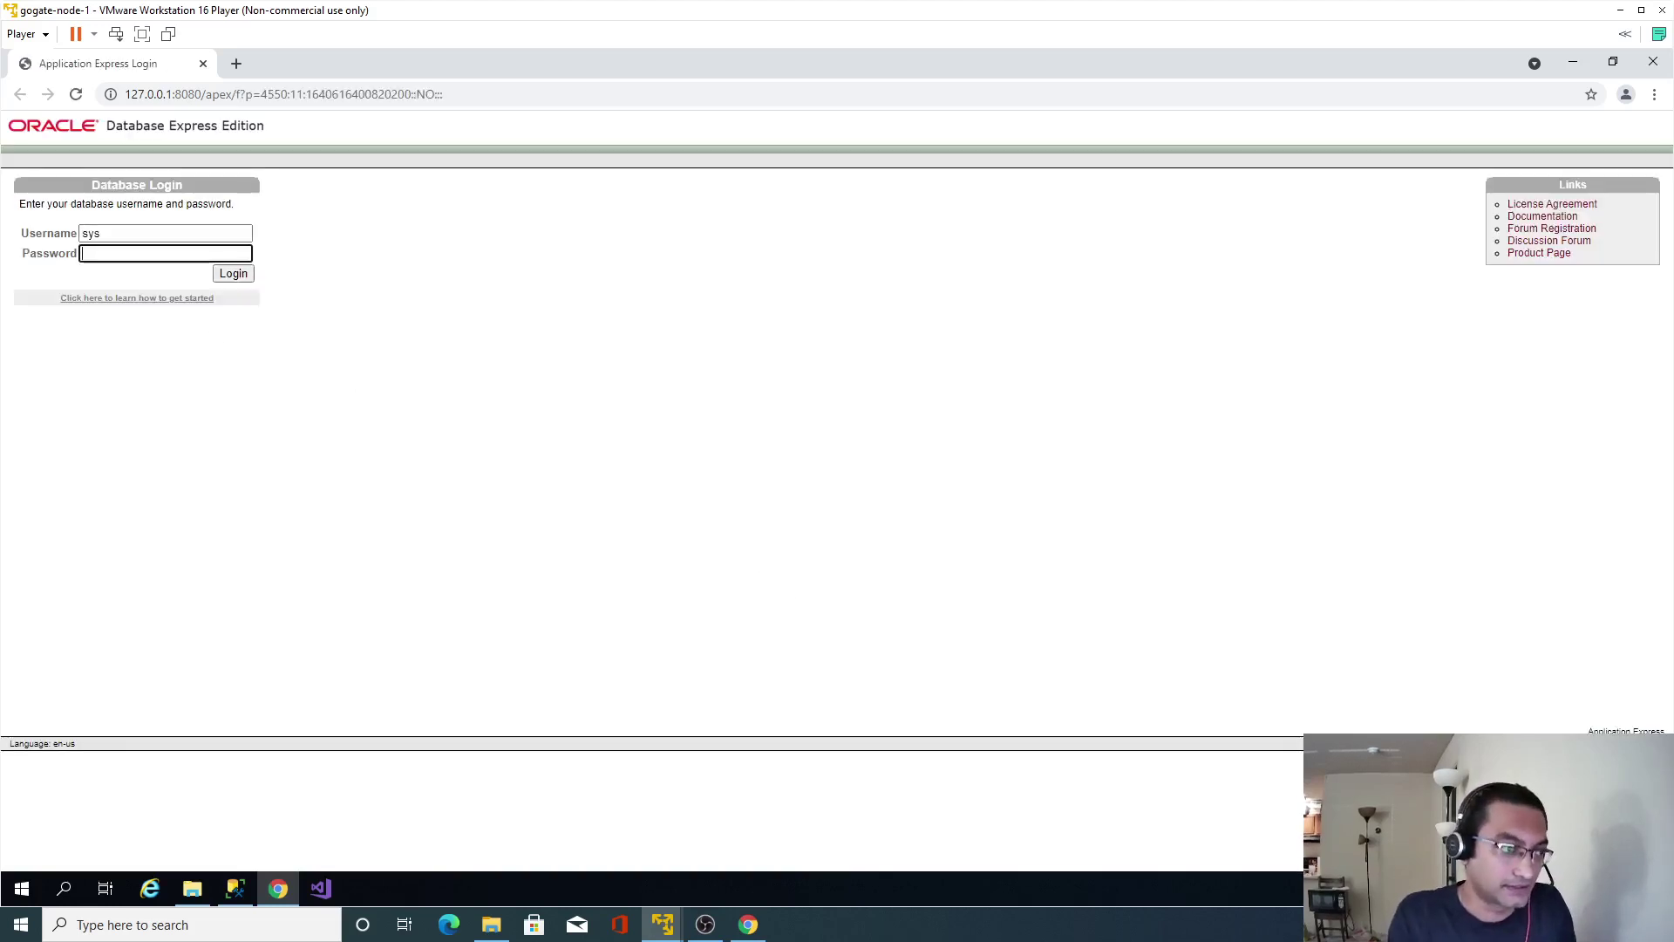
text(oracle123)
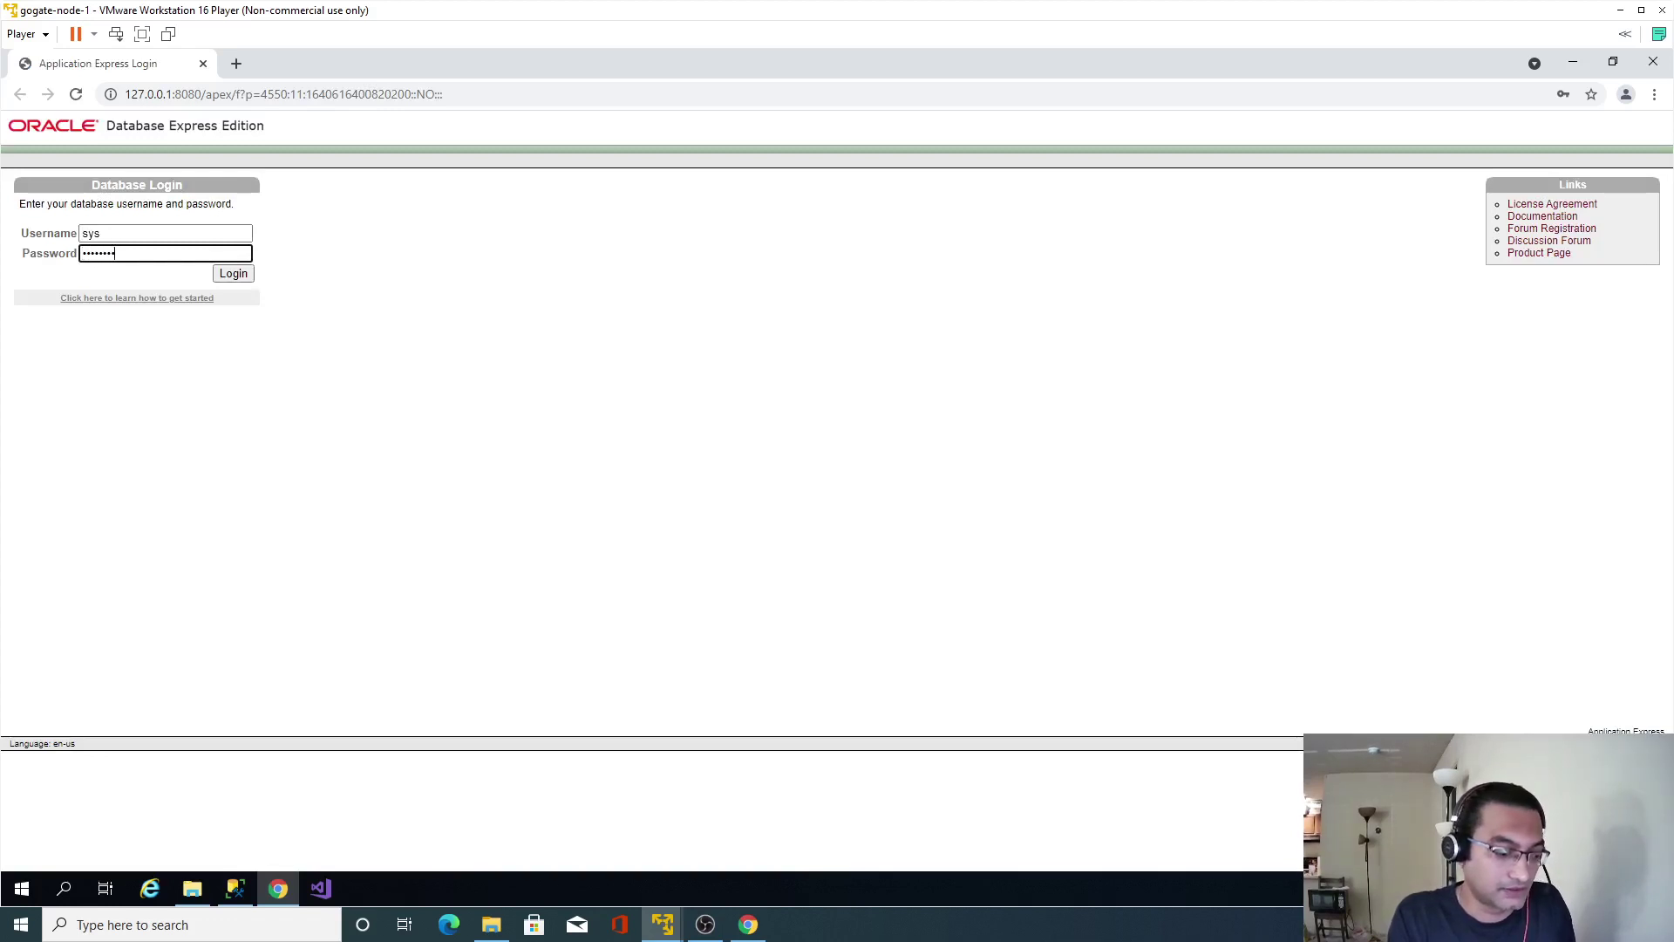
text(456)
click(225, 275)
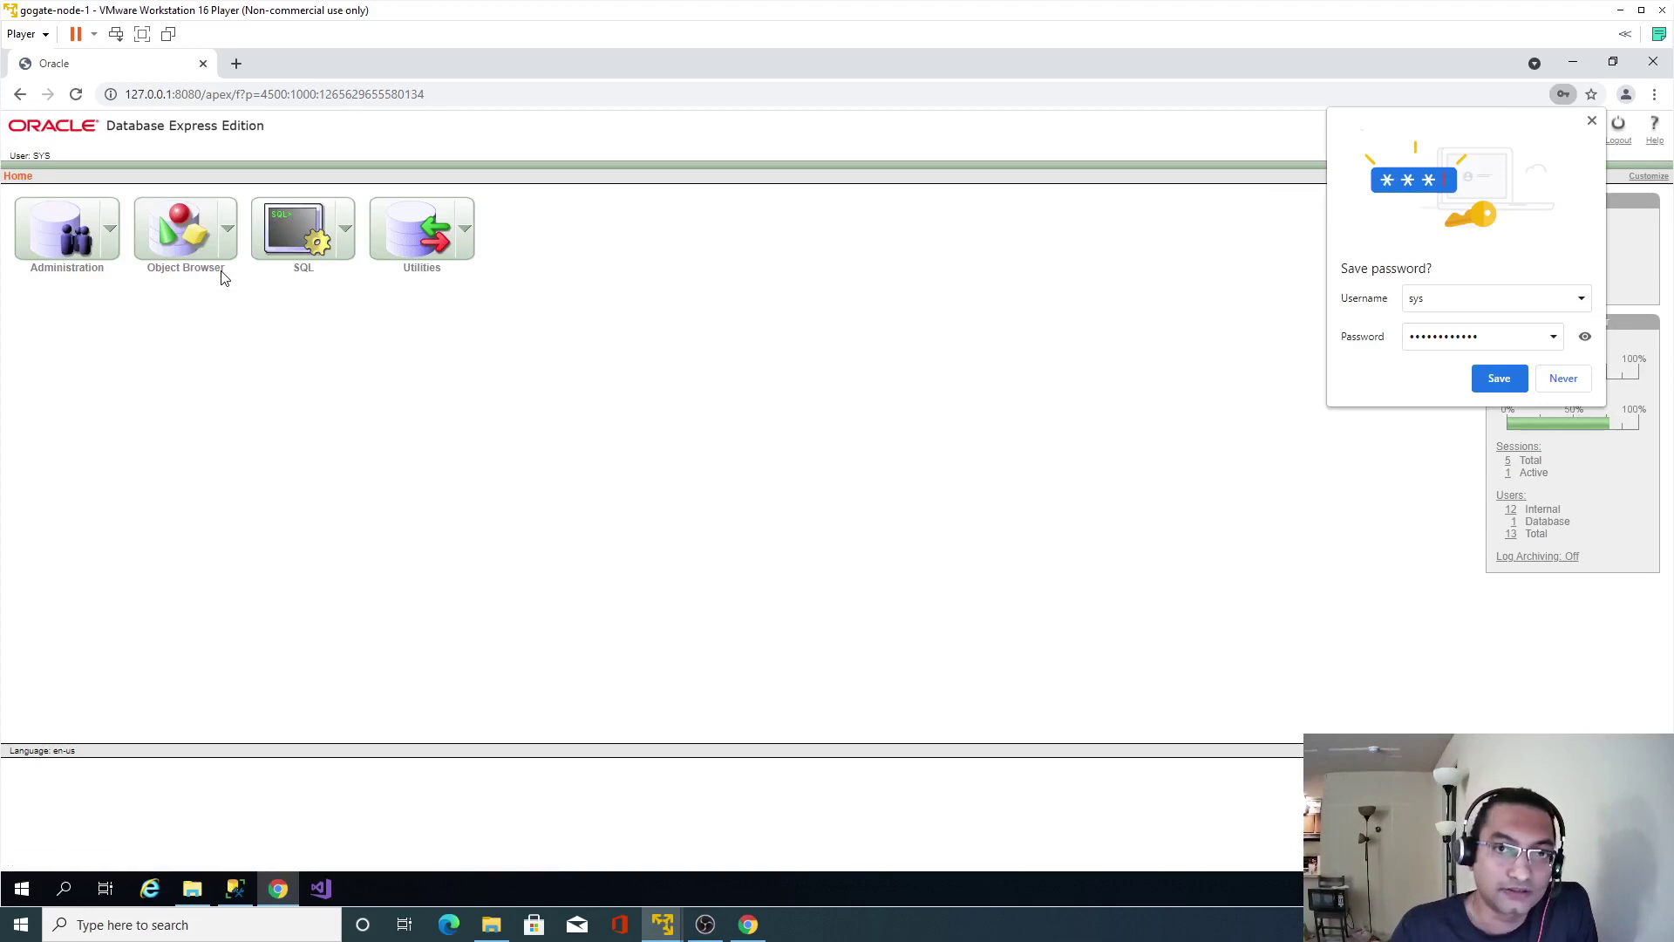
Save the login in Chrome, then run ALTER USER hr ACCOUNT UNLOCK in SQL Commands.
click(1497, 384)
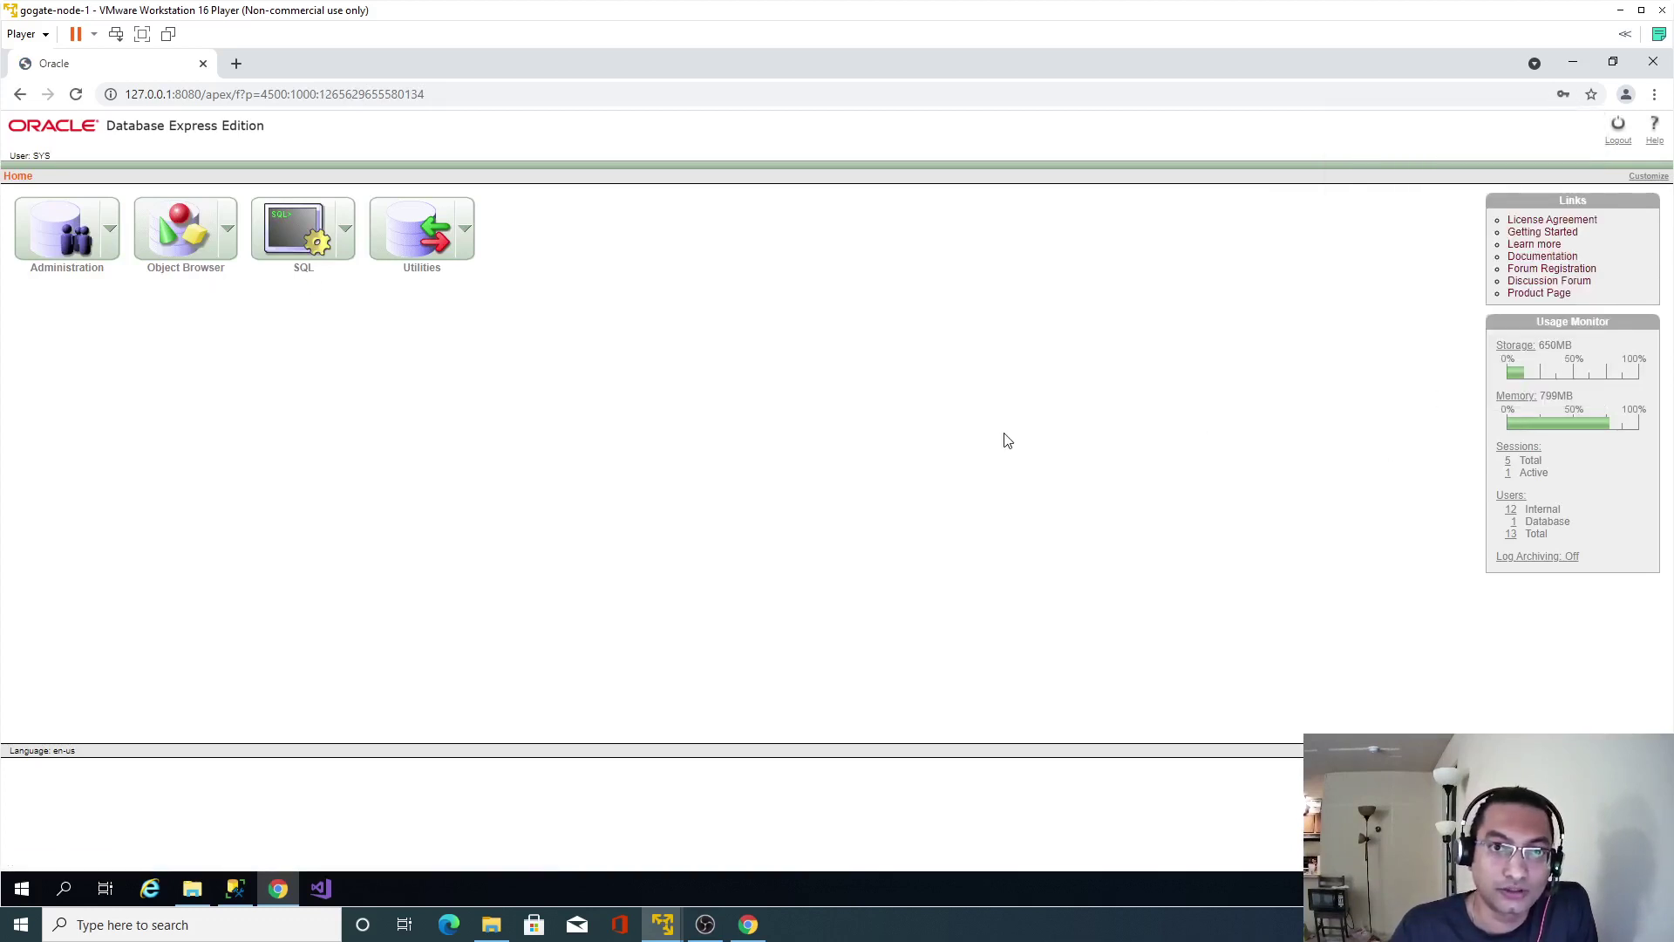
click(297, 234)
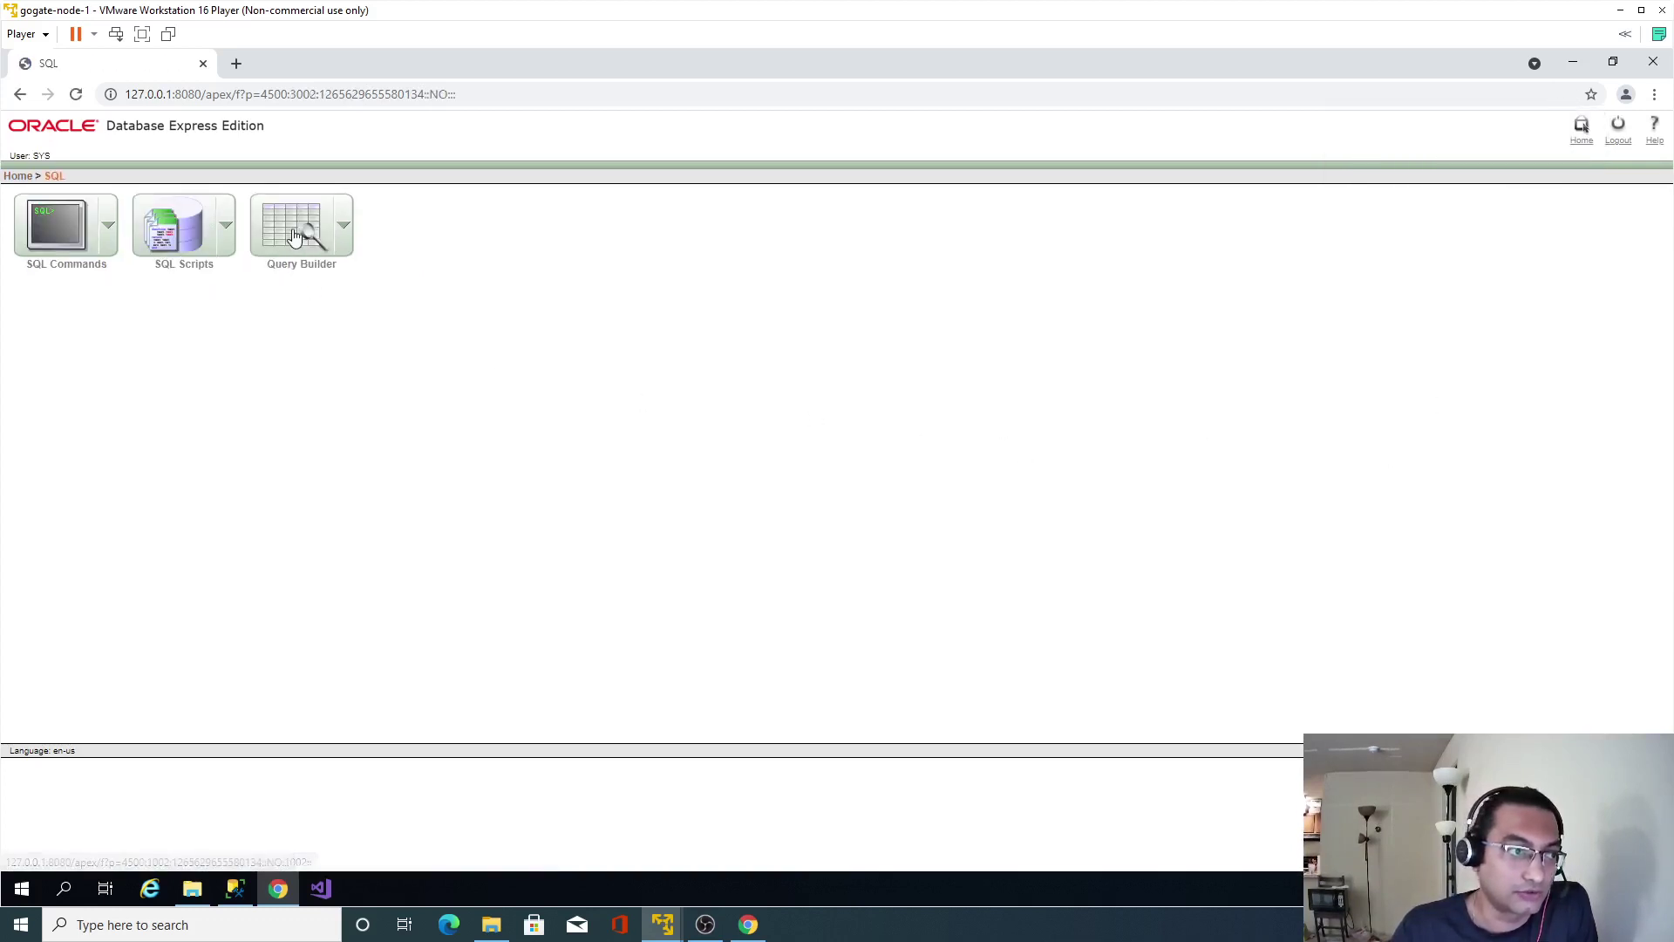
click(57, 225)
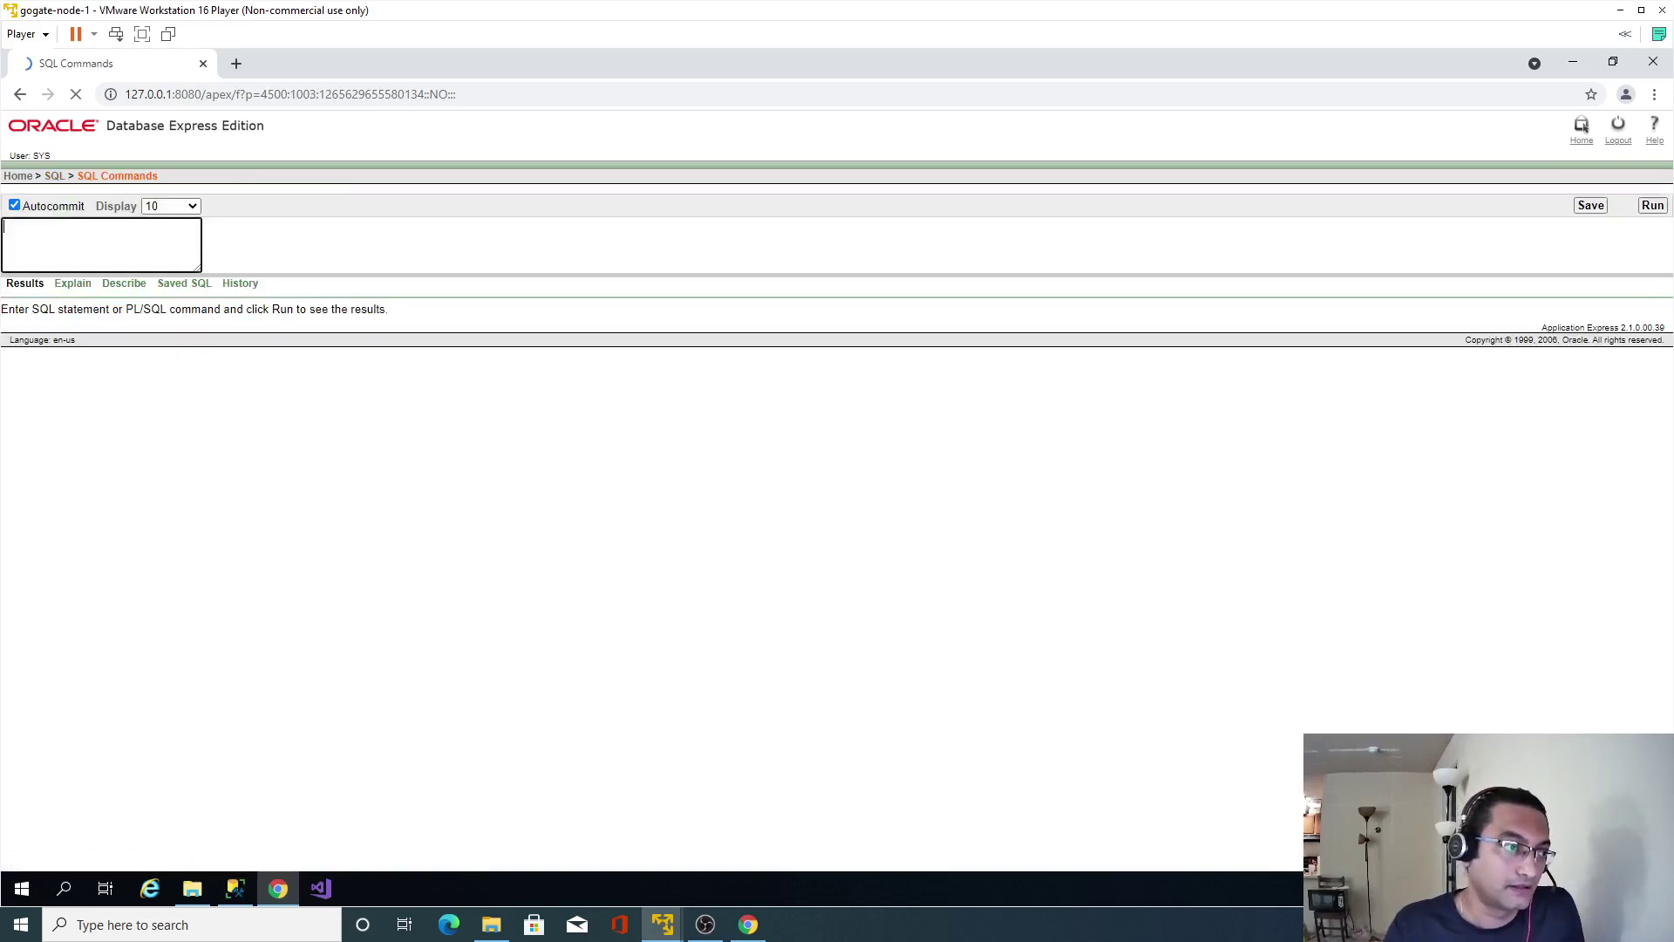
text(a)
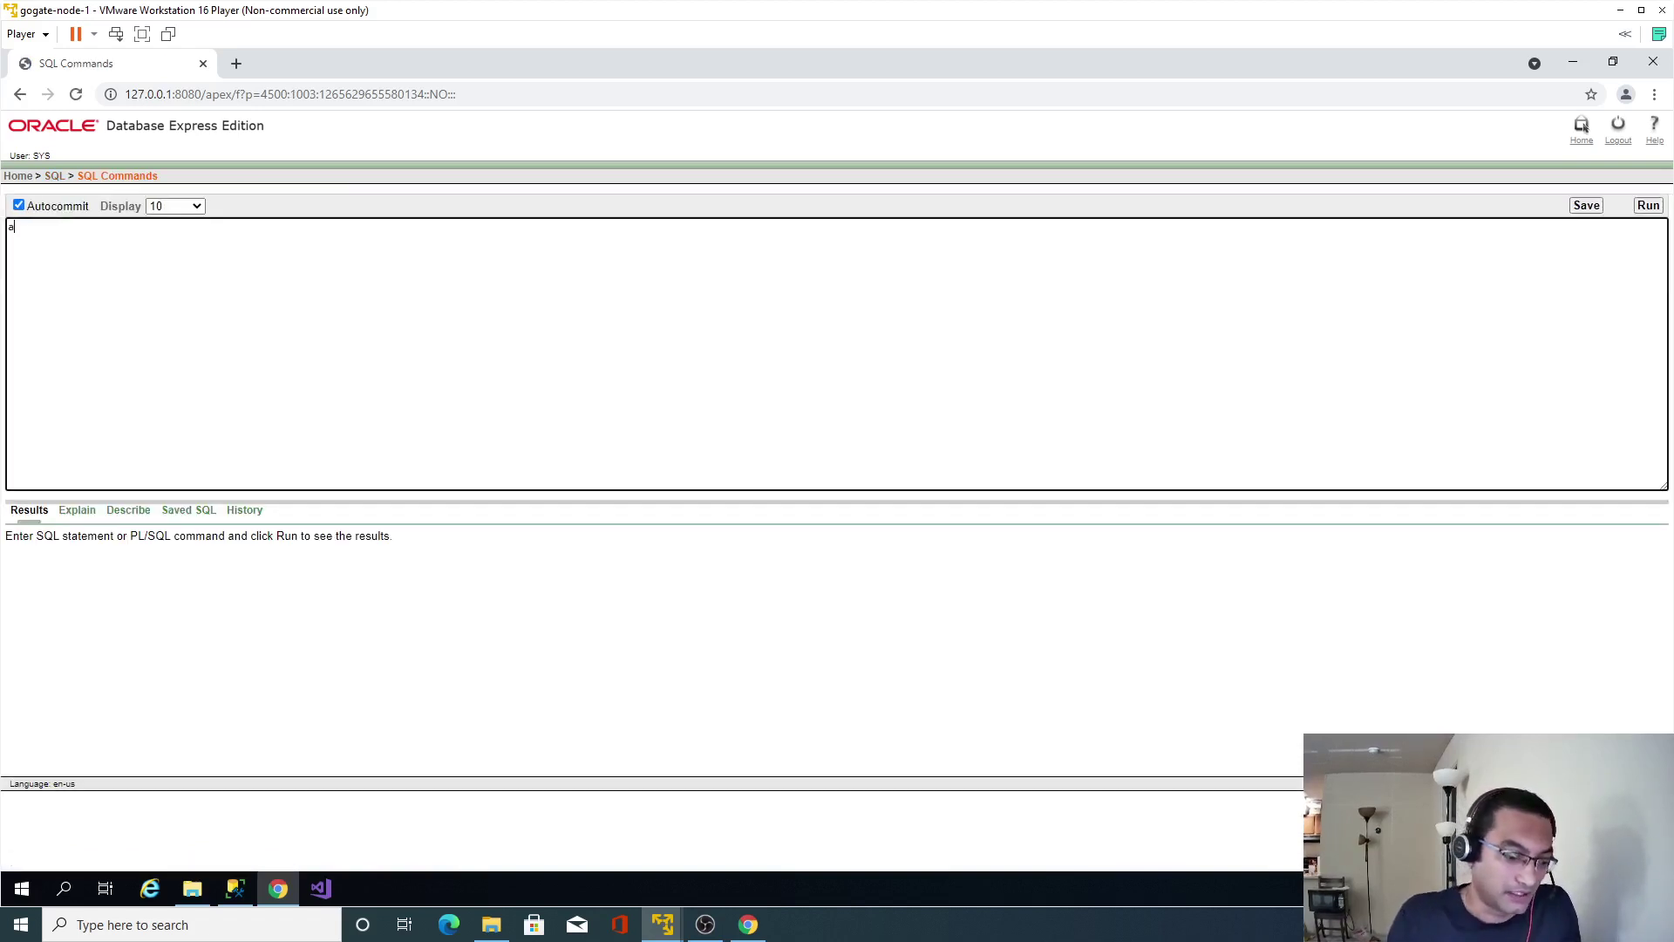
text(lter user hr)
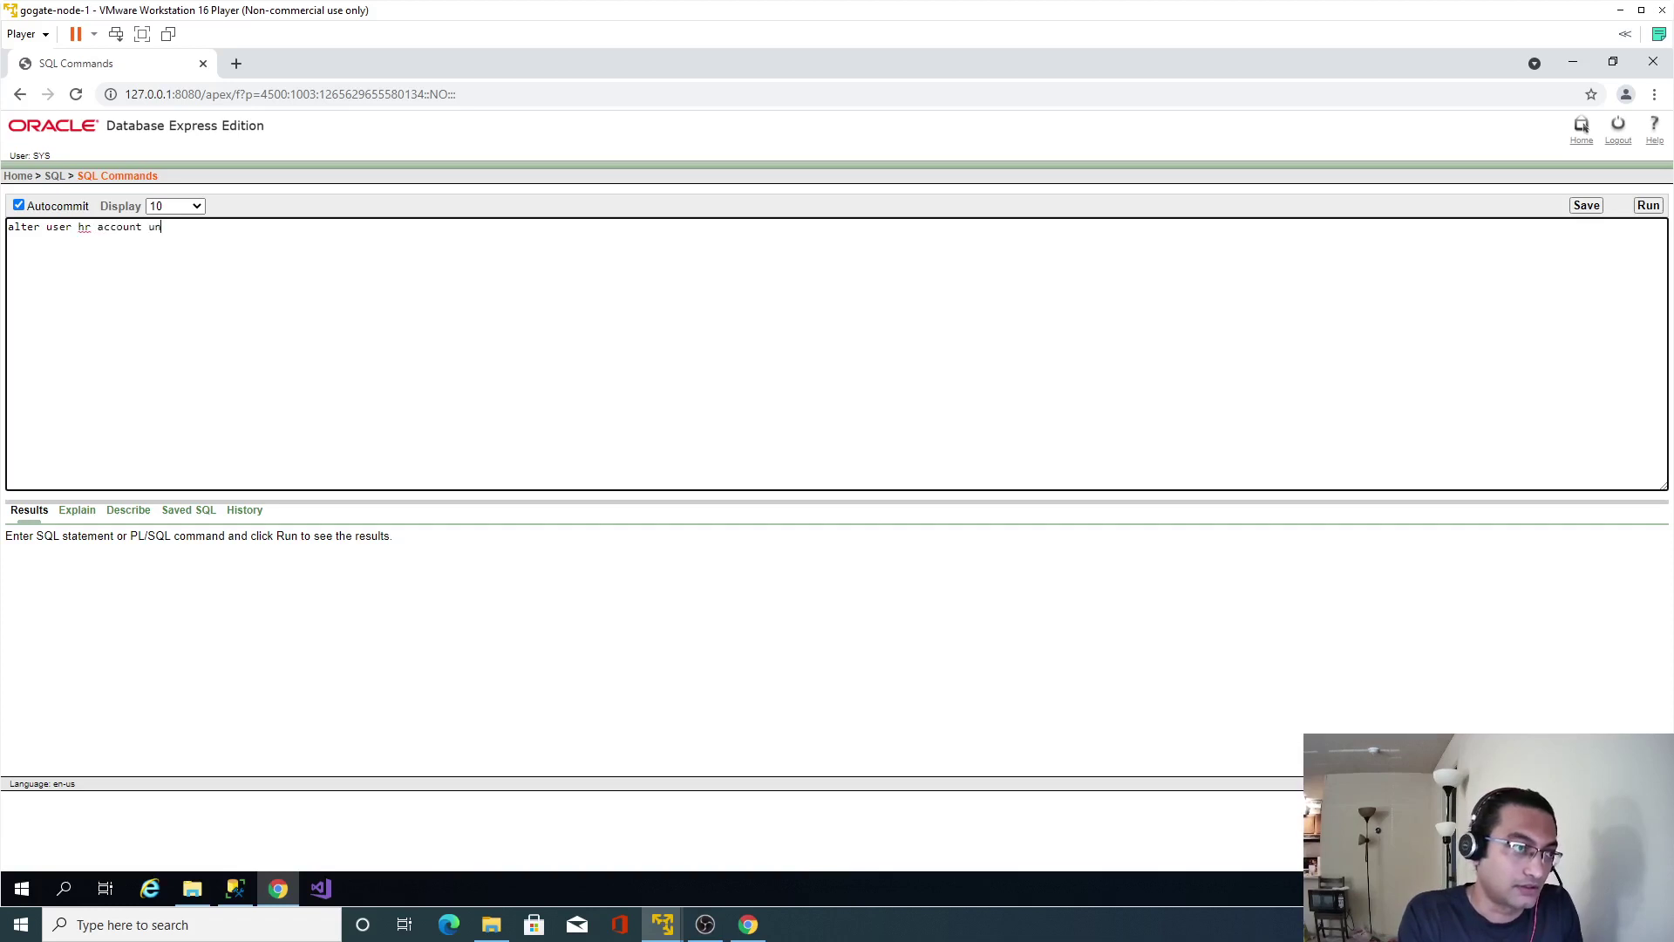
text(account unlock)
key(ctrl+a)
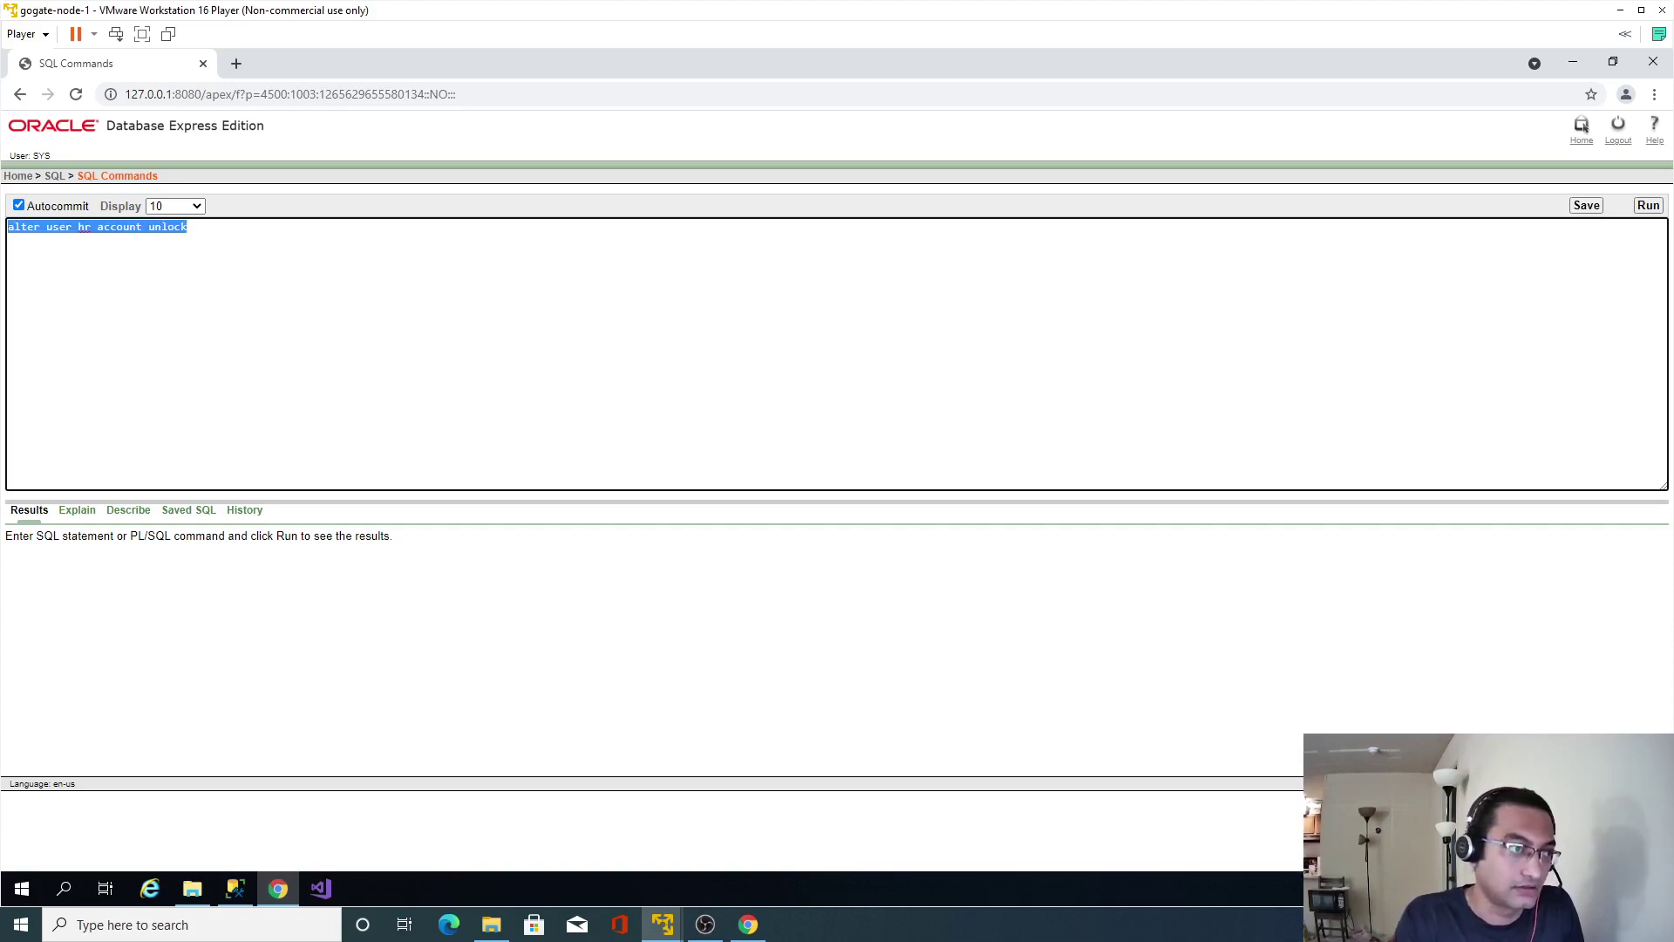
click(1648, 206)
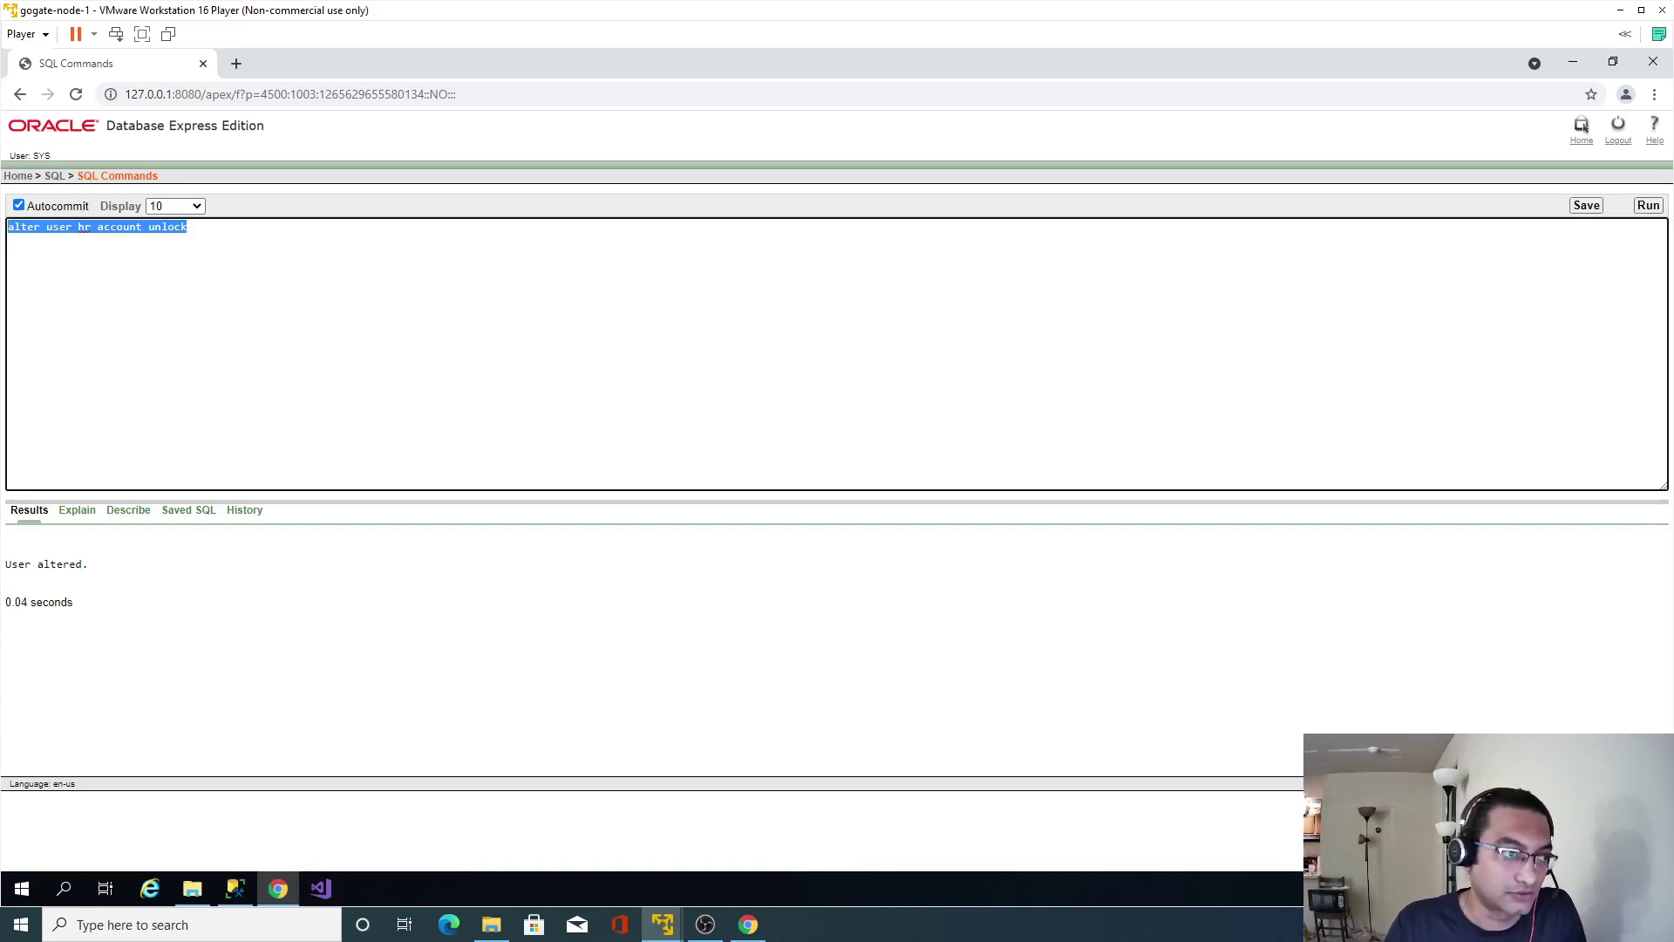
click(18, 175)
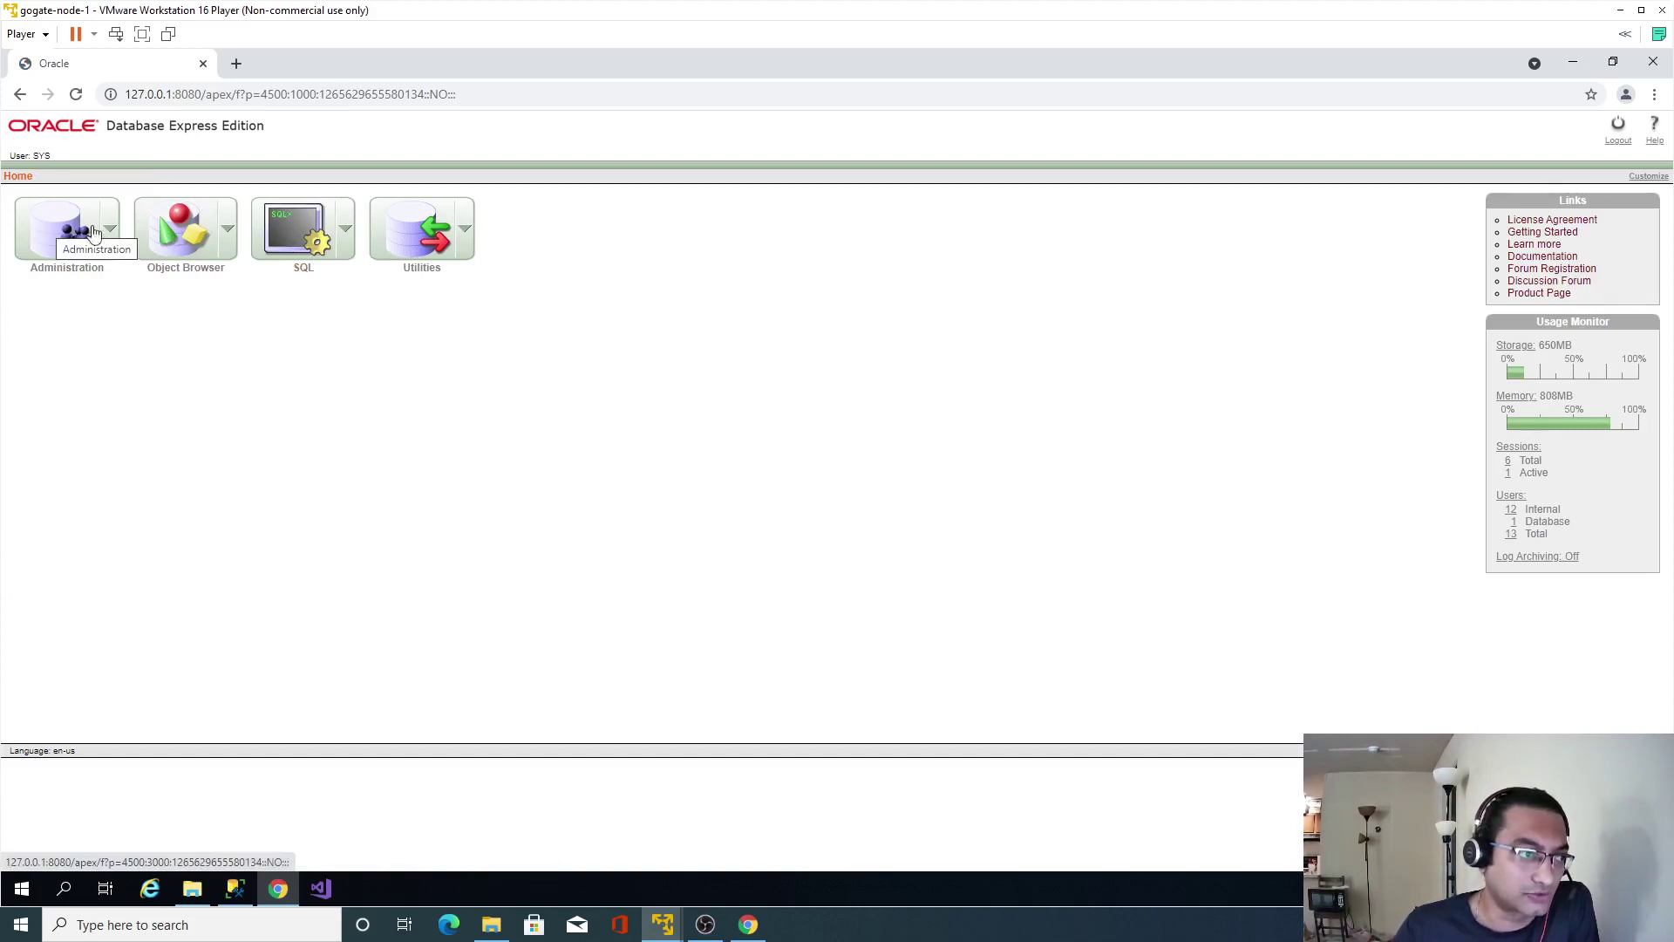
Open the HR account under Administration > Database Users and enter a confirmed new password.
click(174, 227)
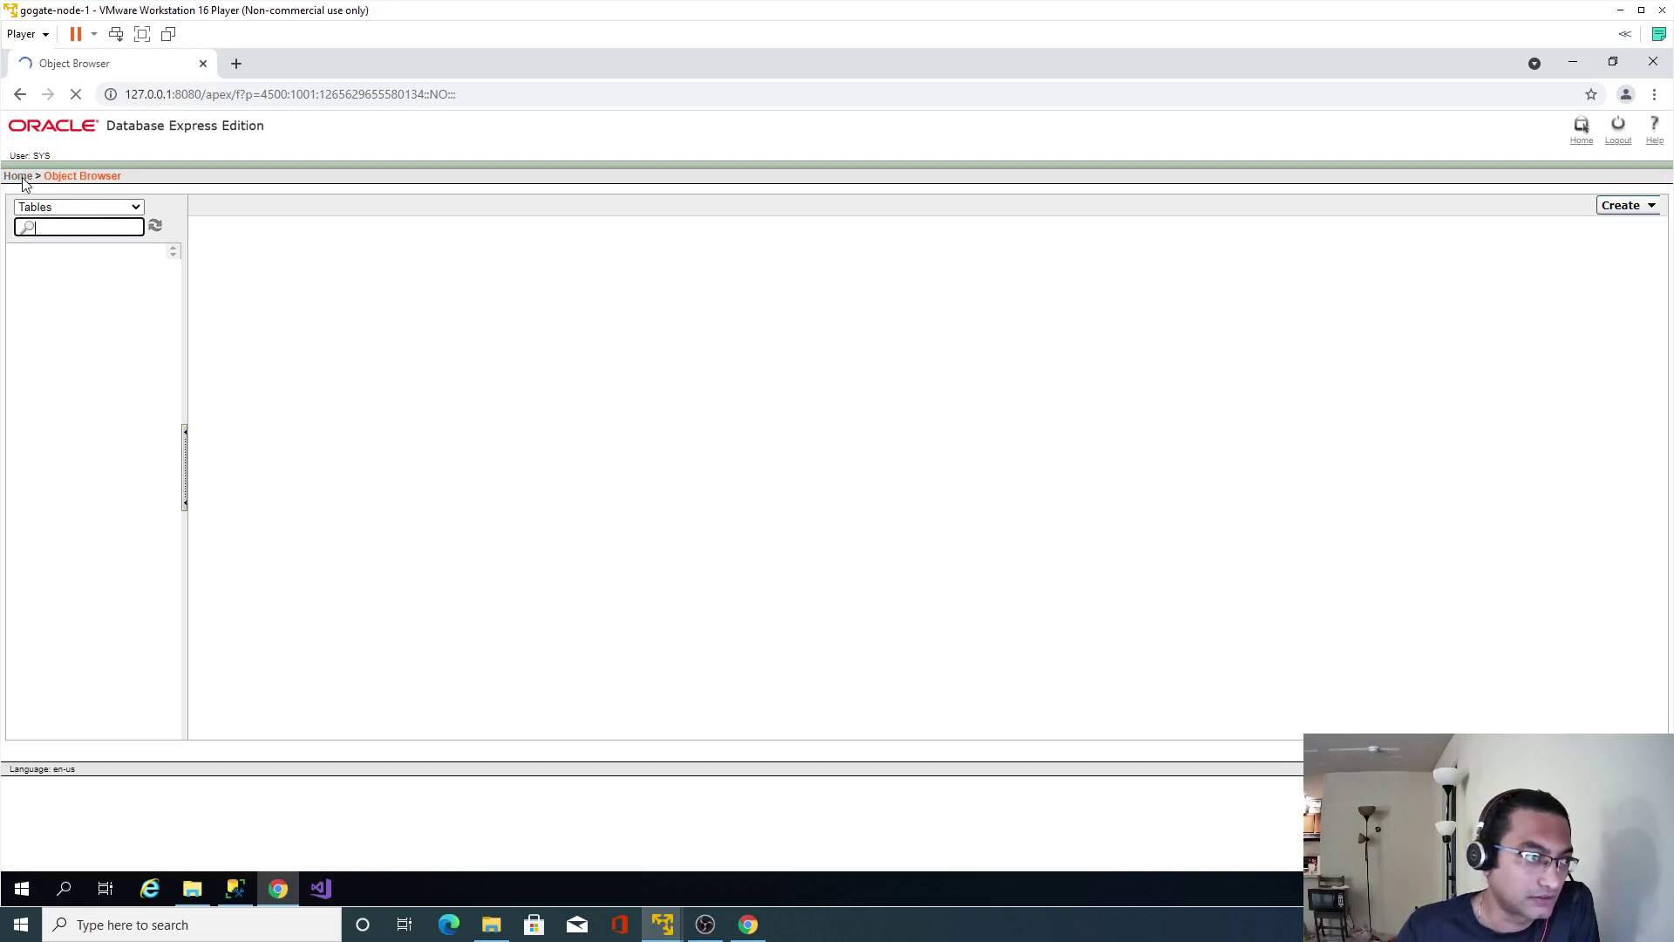
click(19, 176)
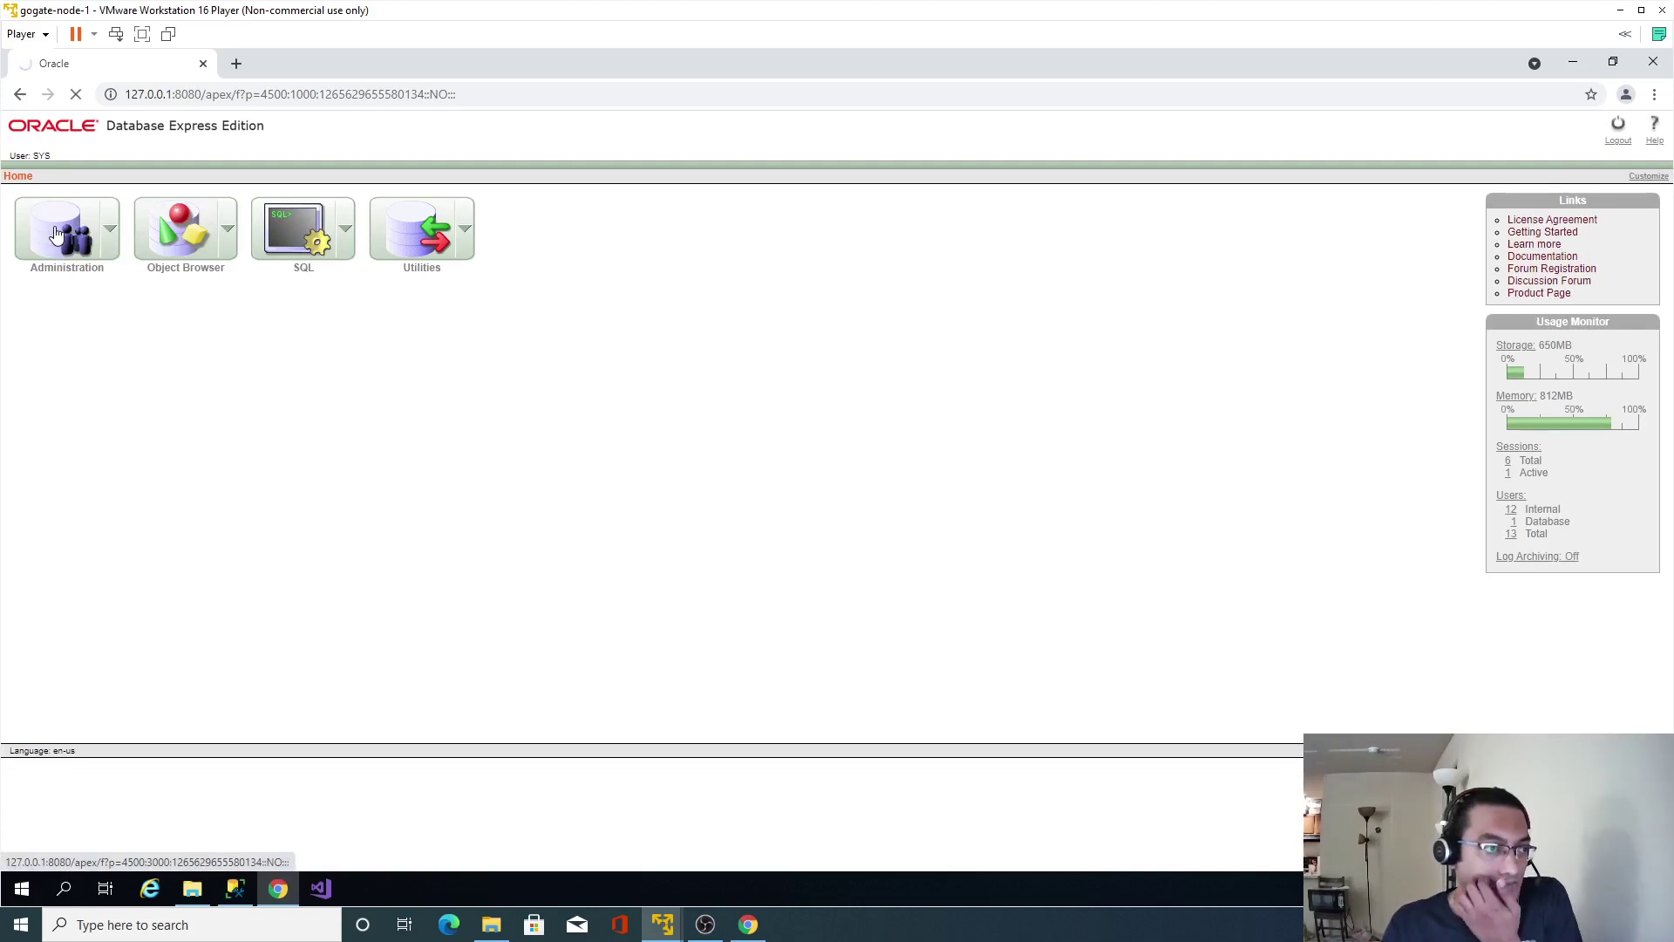
click(56, 234)
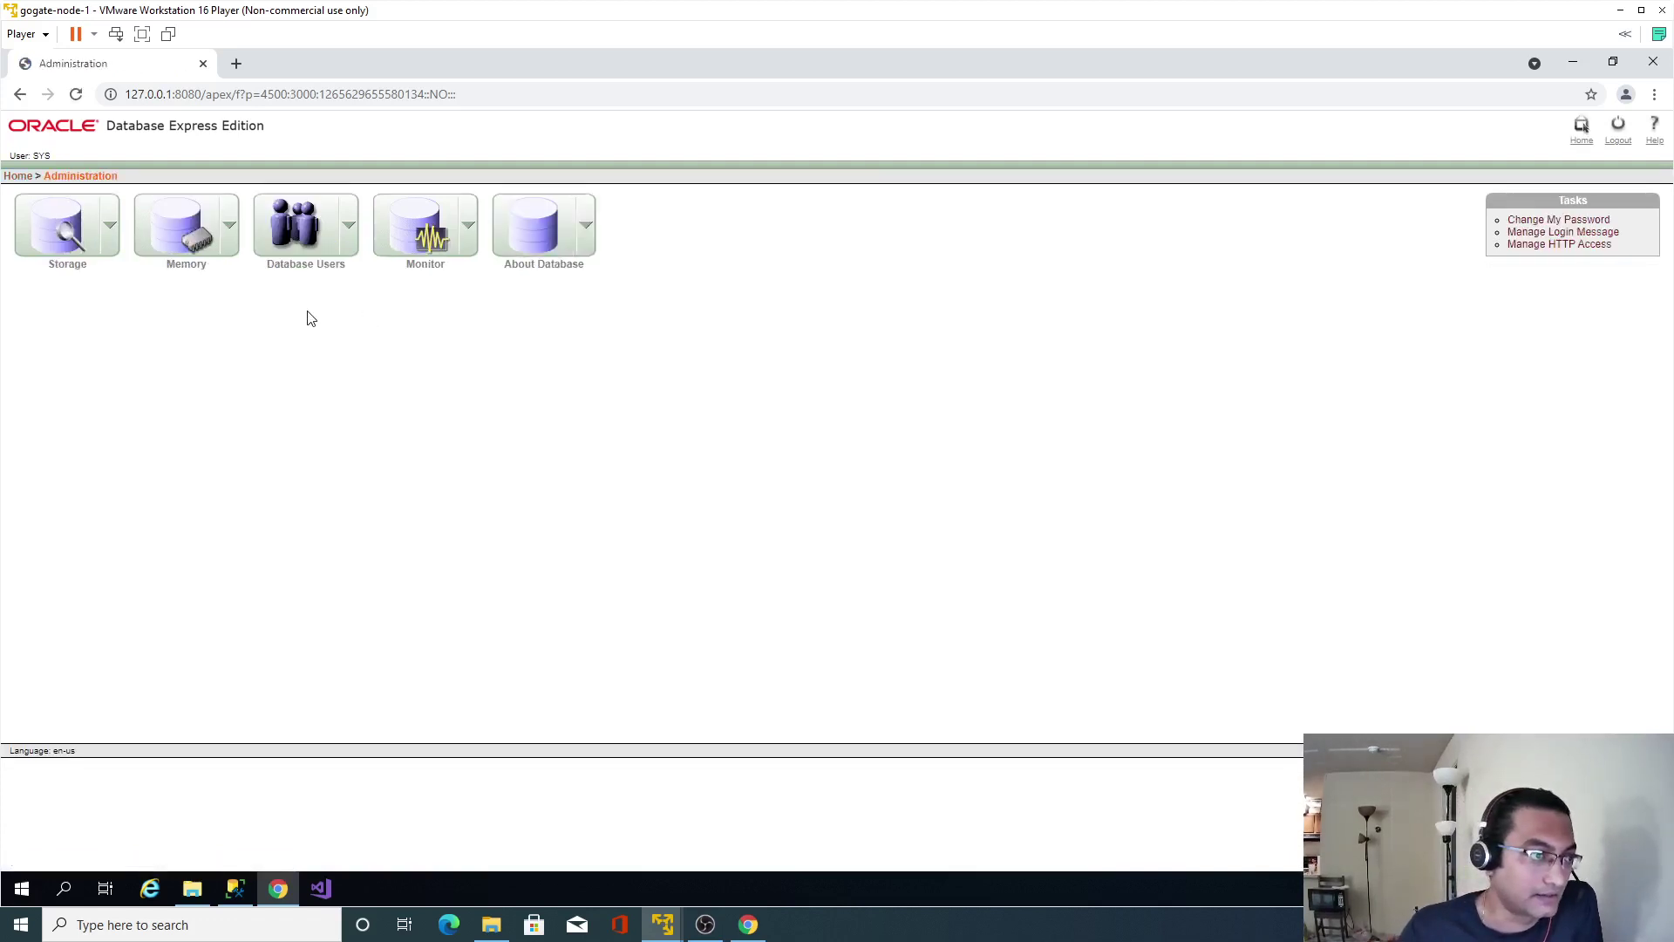
click(298, 224)
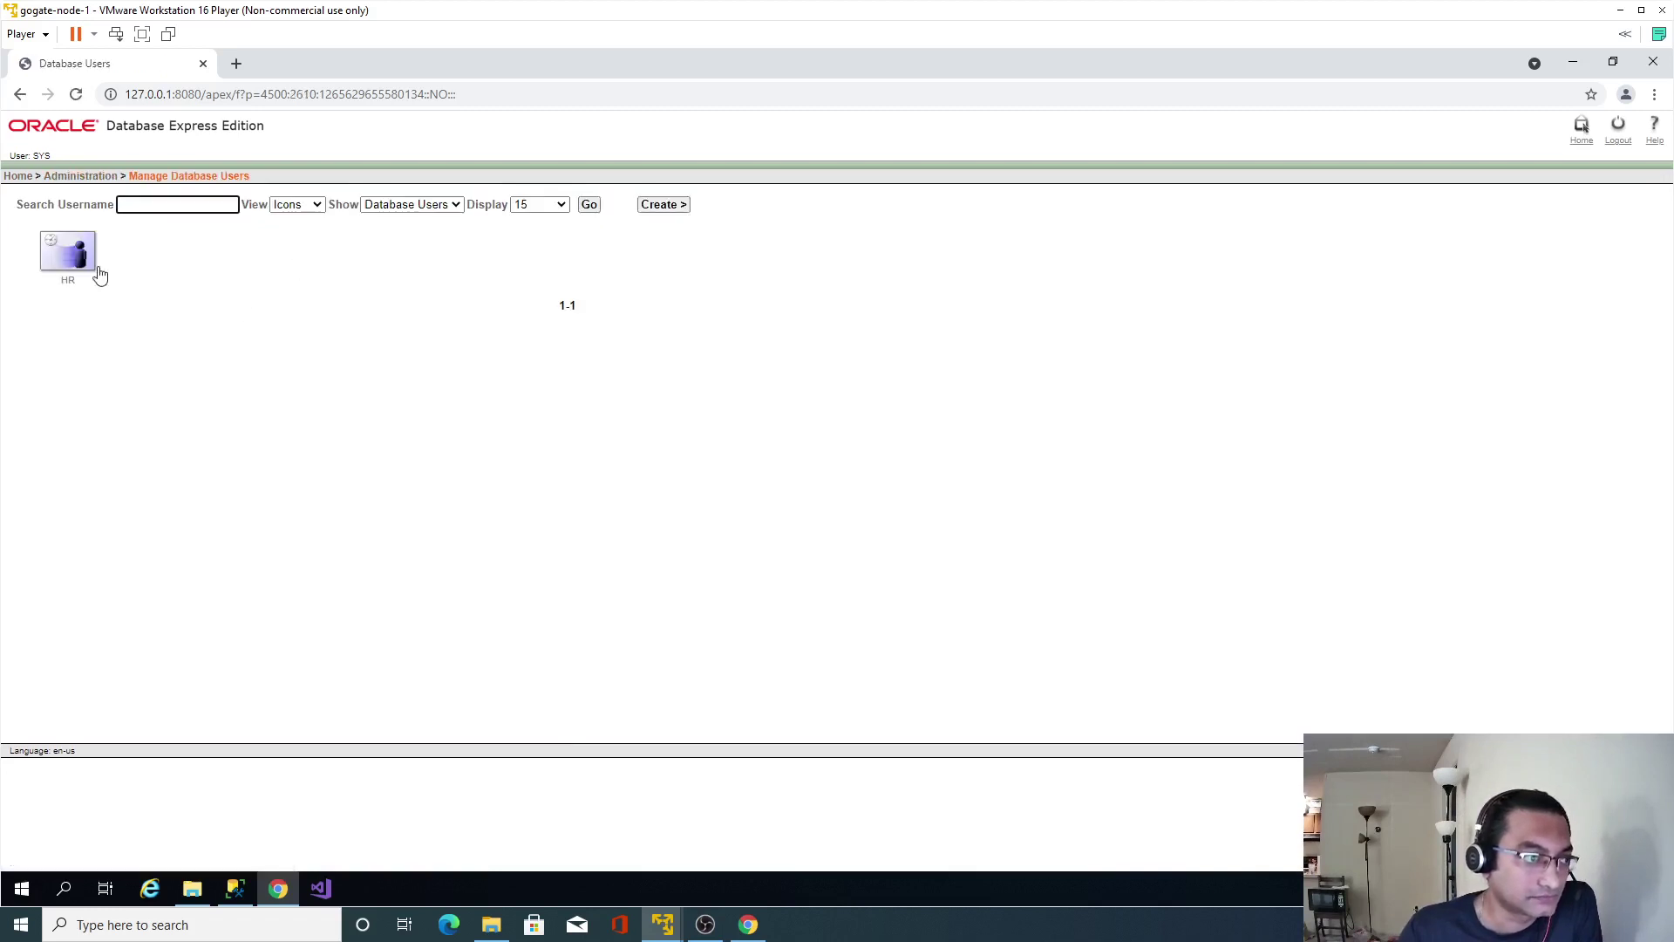
click(70, 253)
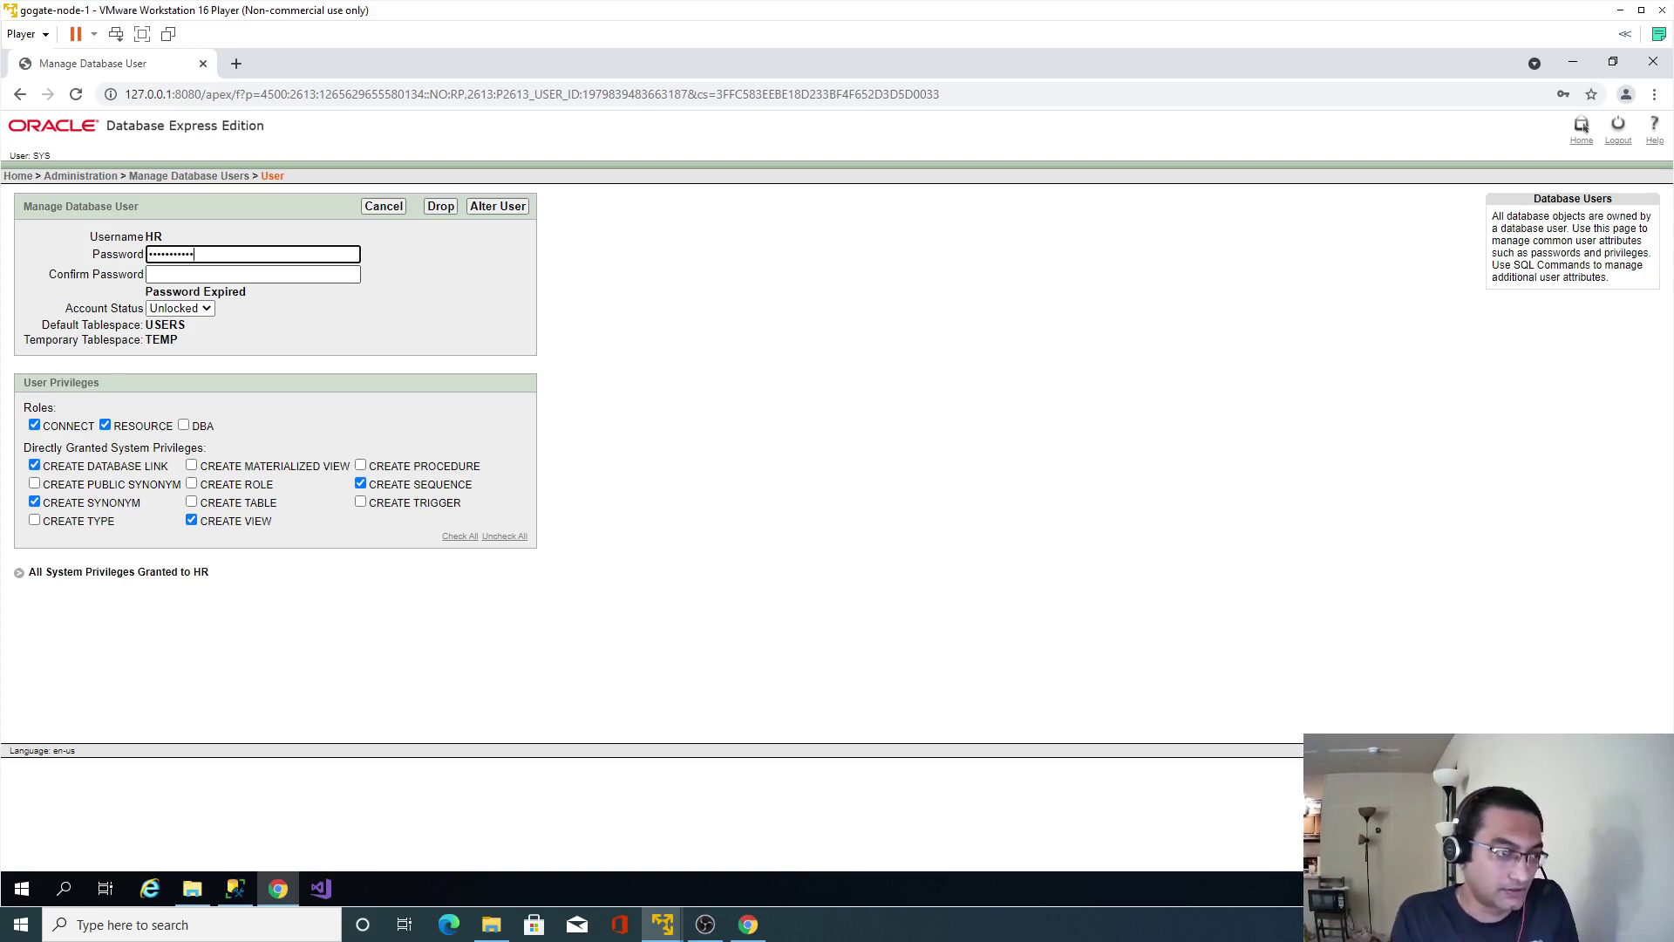
key(Tab)
text(••••••)
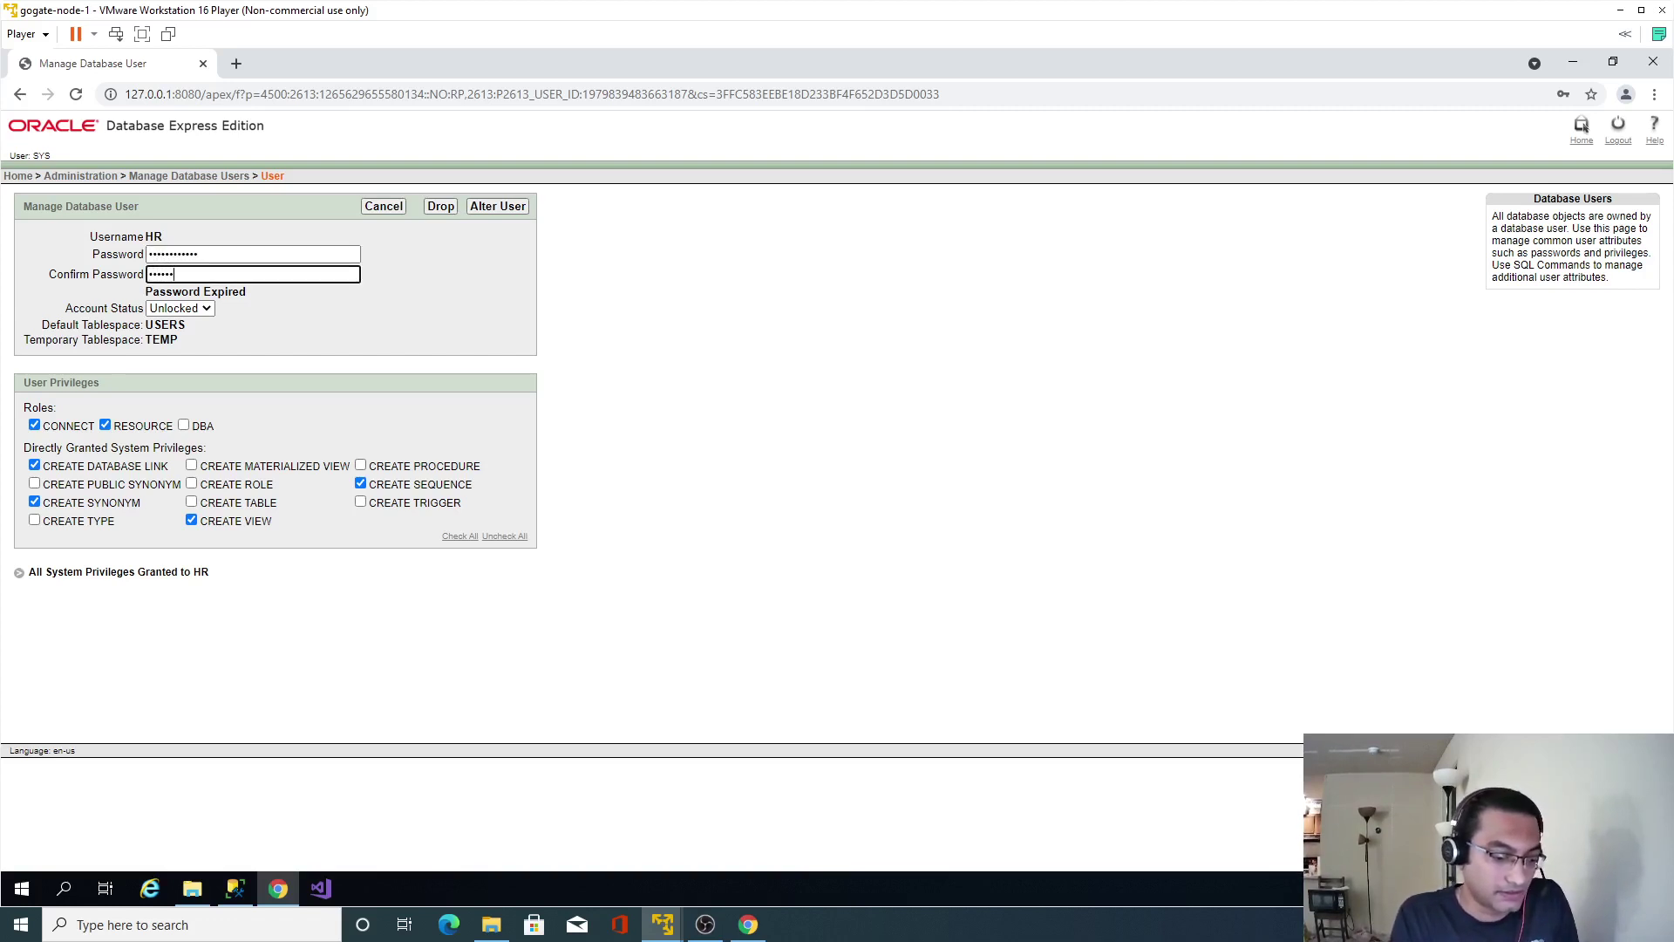
text(••)
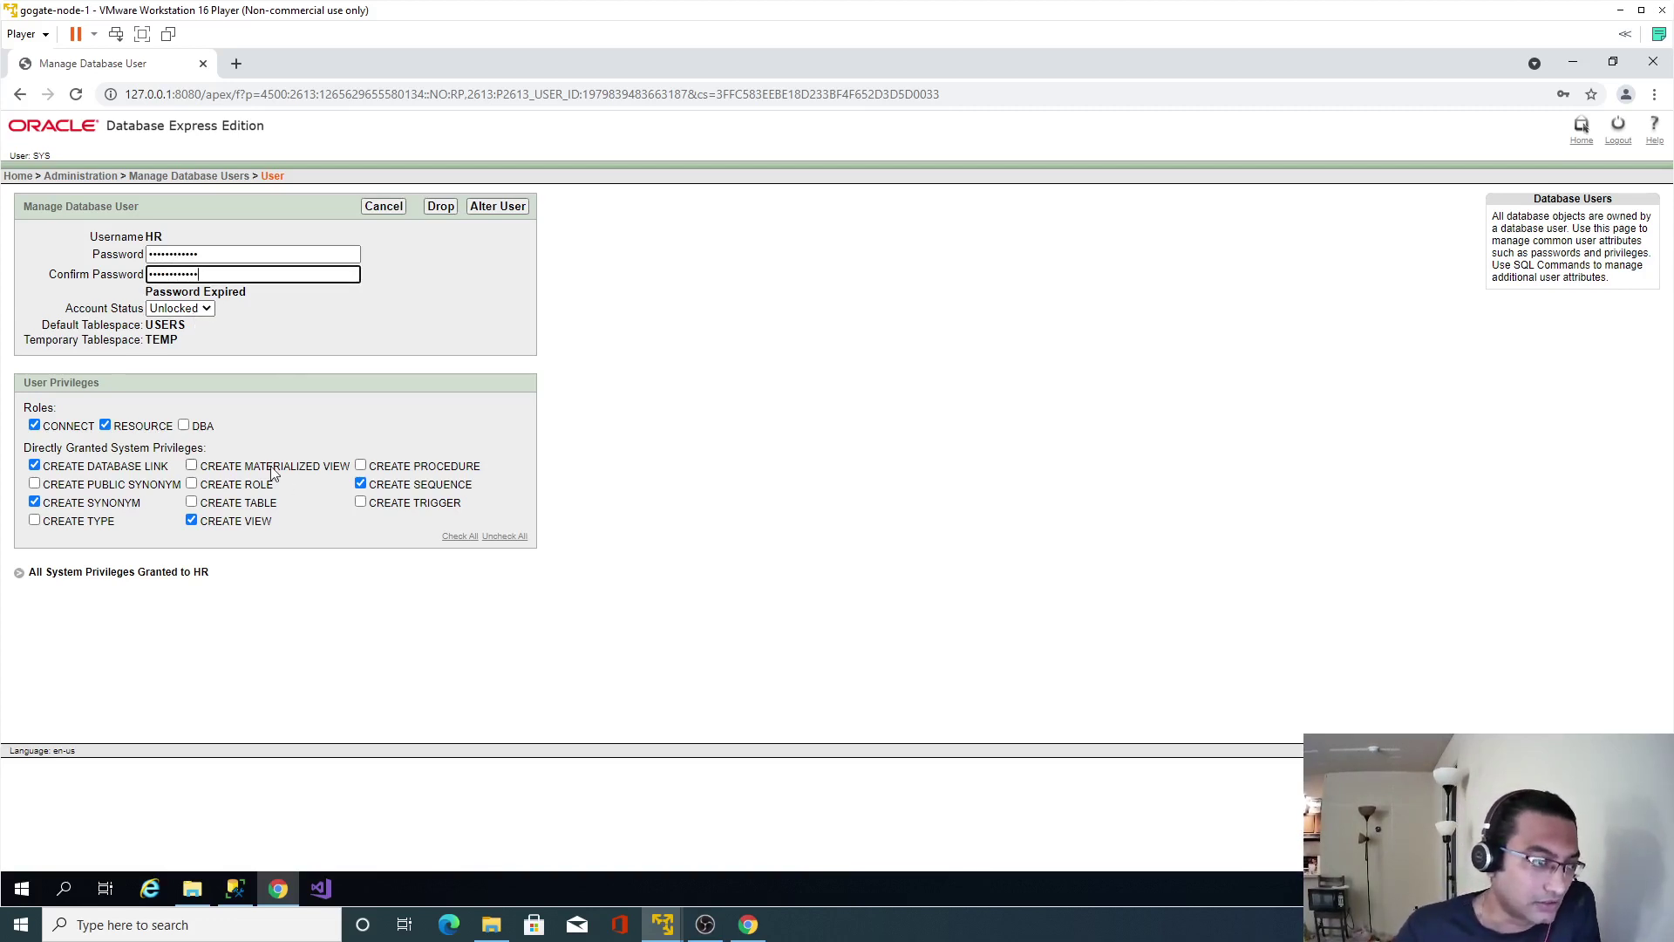
Grant HR the DBA role plus CREATE TABLE, TYPE, ROLE, PROCEDURE, TRIGGER and other privileges, and apply.
click(184, 426)
click(191, 465)
click(191, 484)
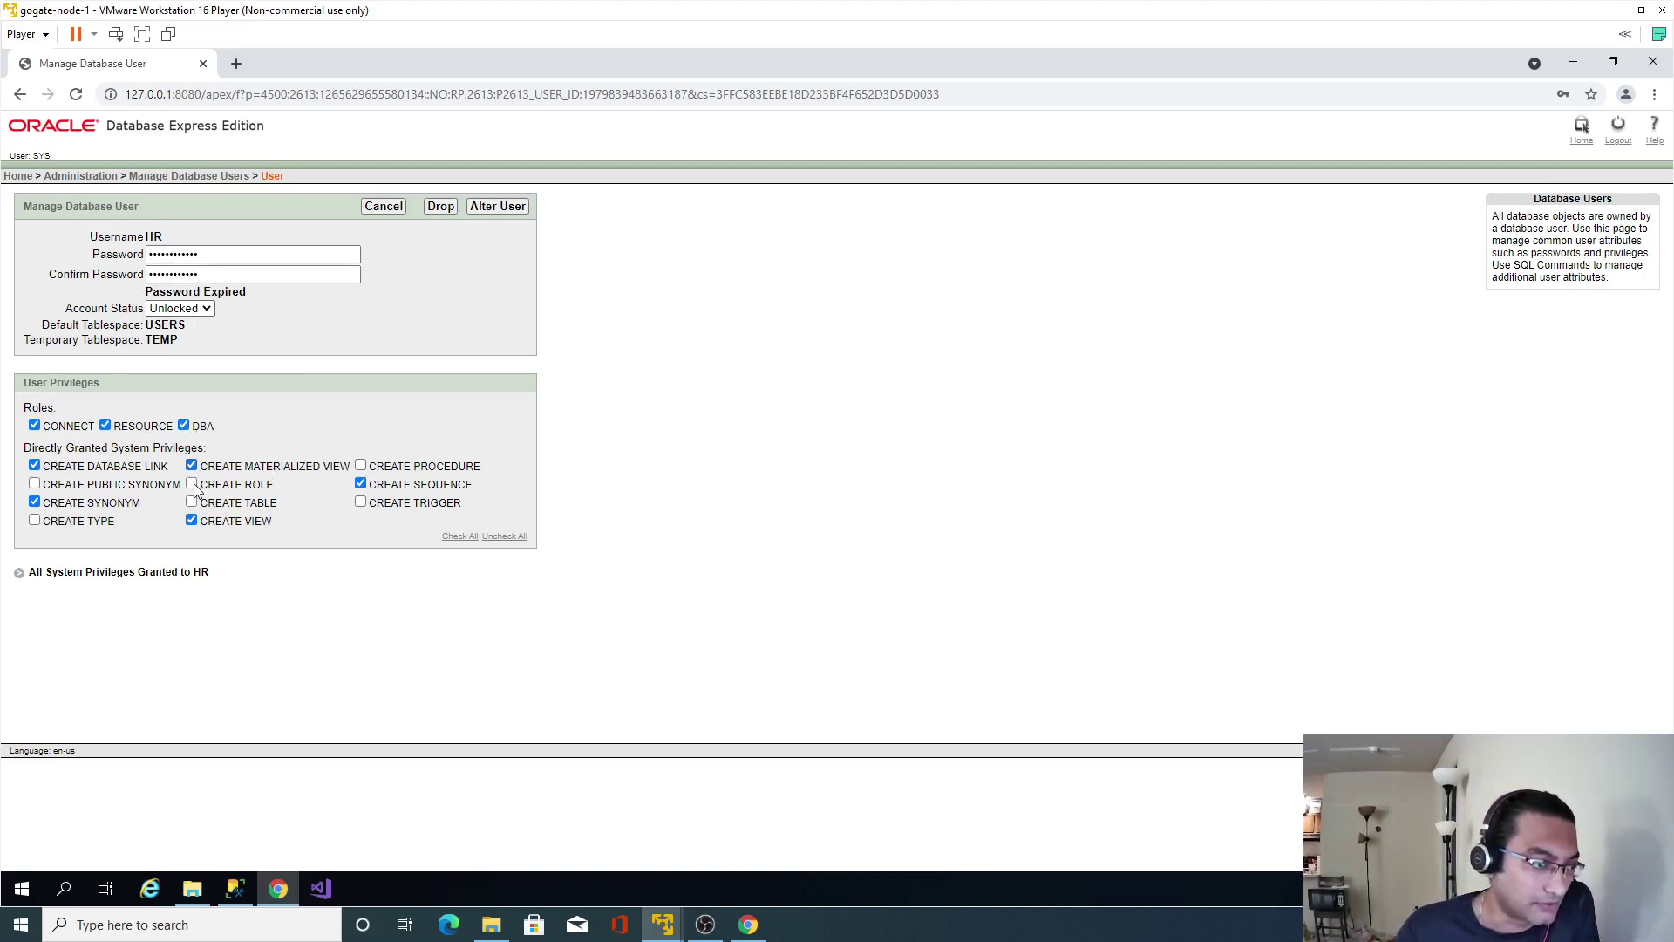
click(191, 502)
click(34, 483)
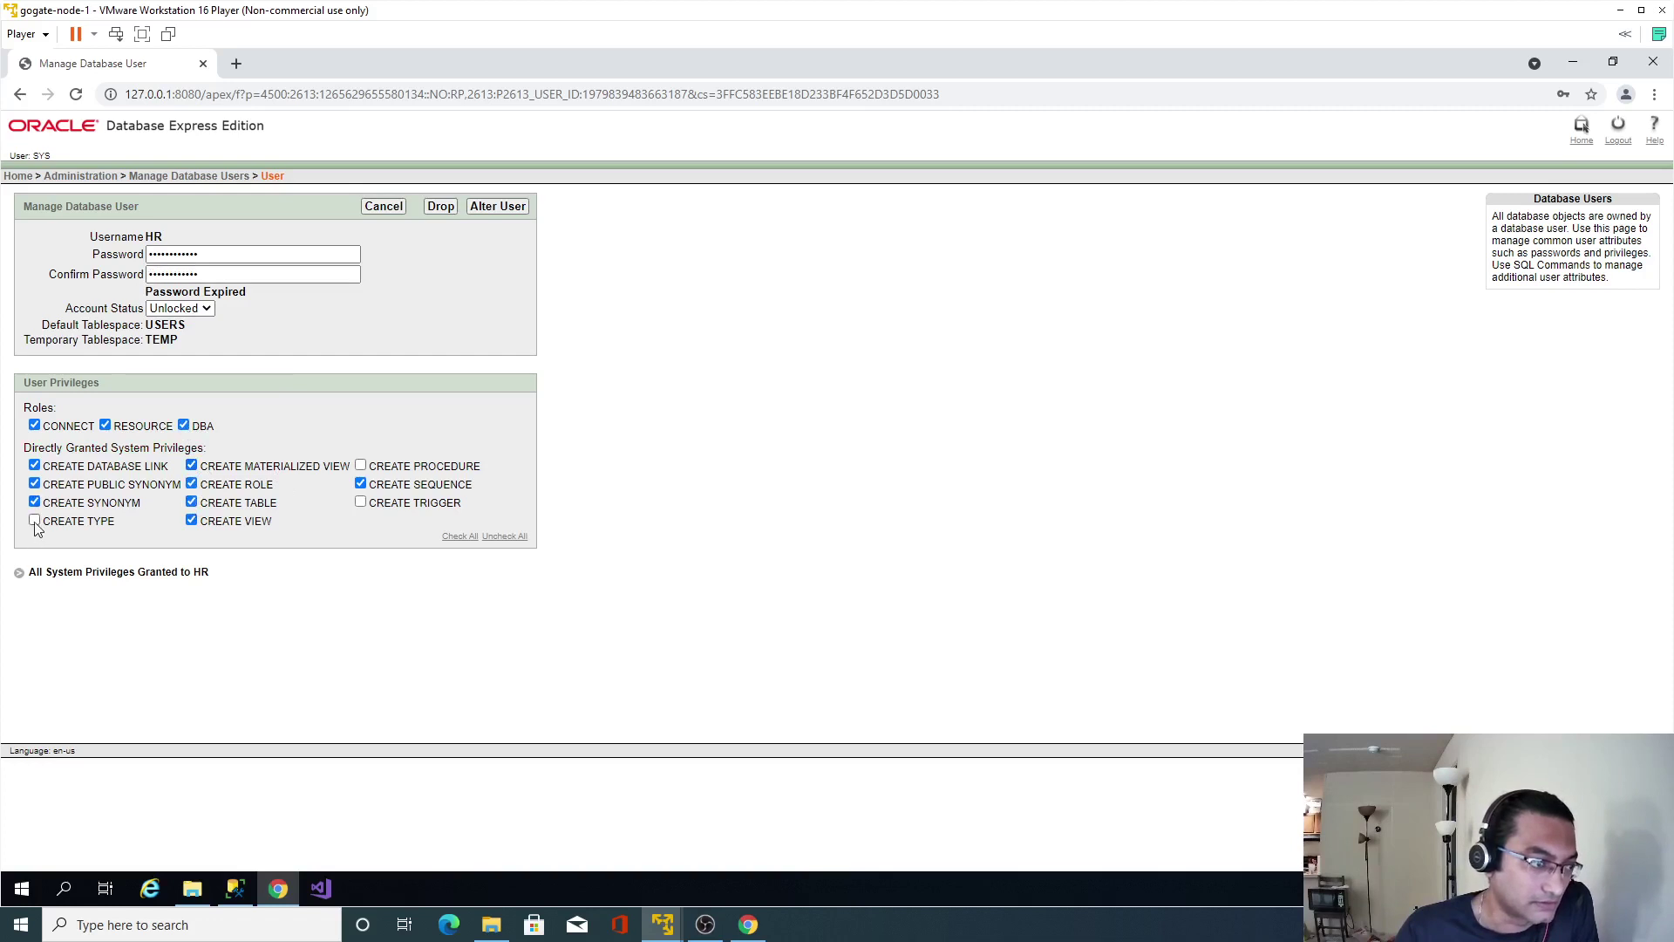
click(34, 519)
click(360, 465)
click(360, 501)
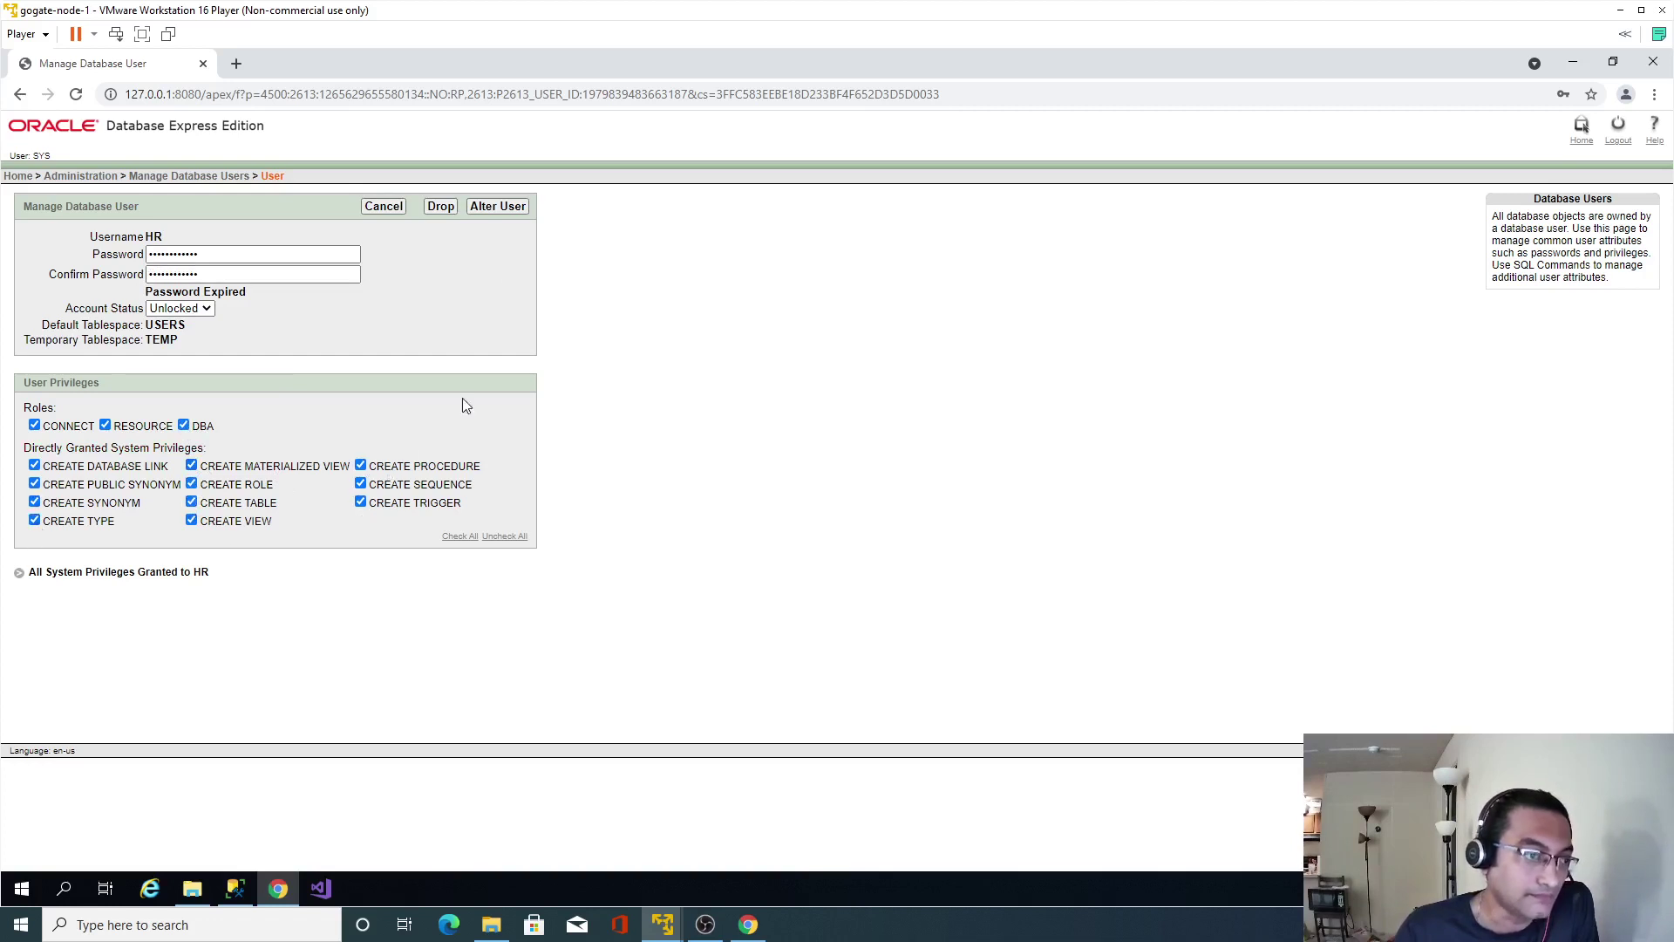
click(504, 207)
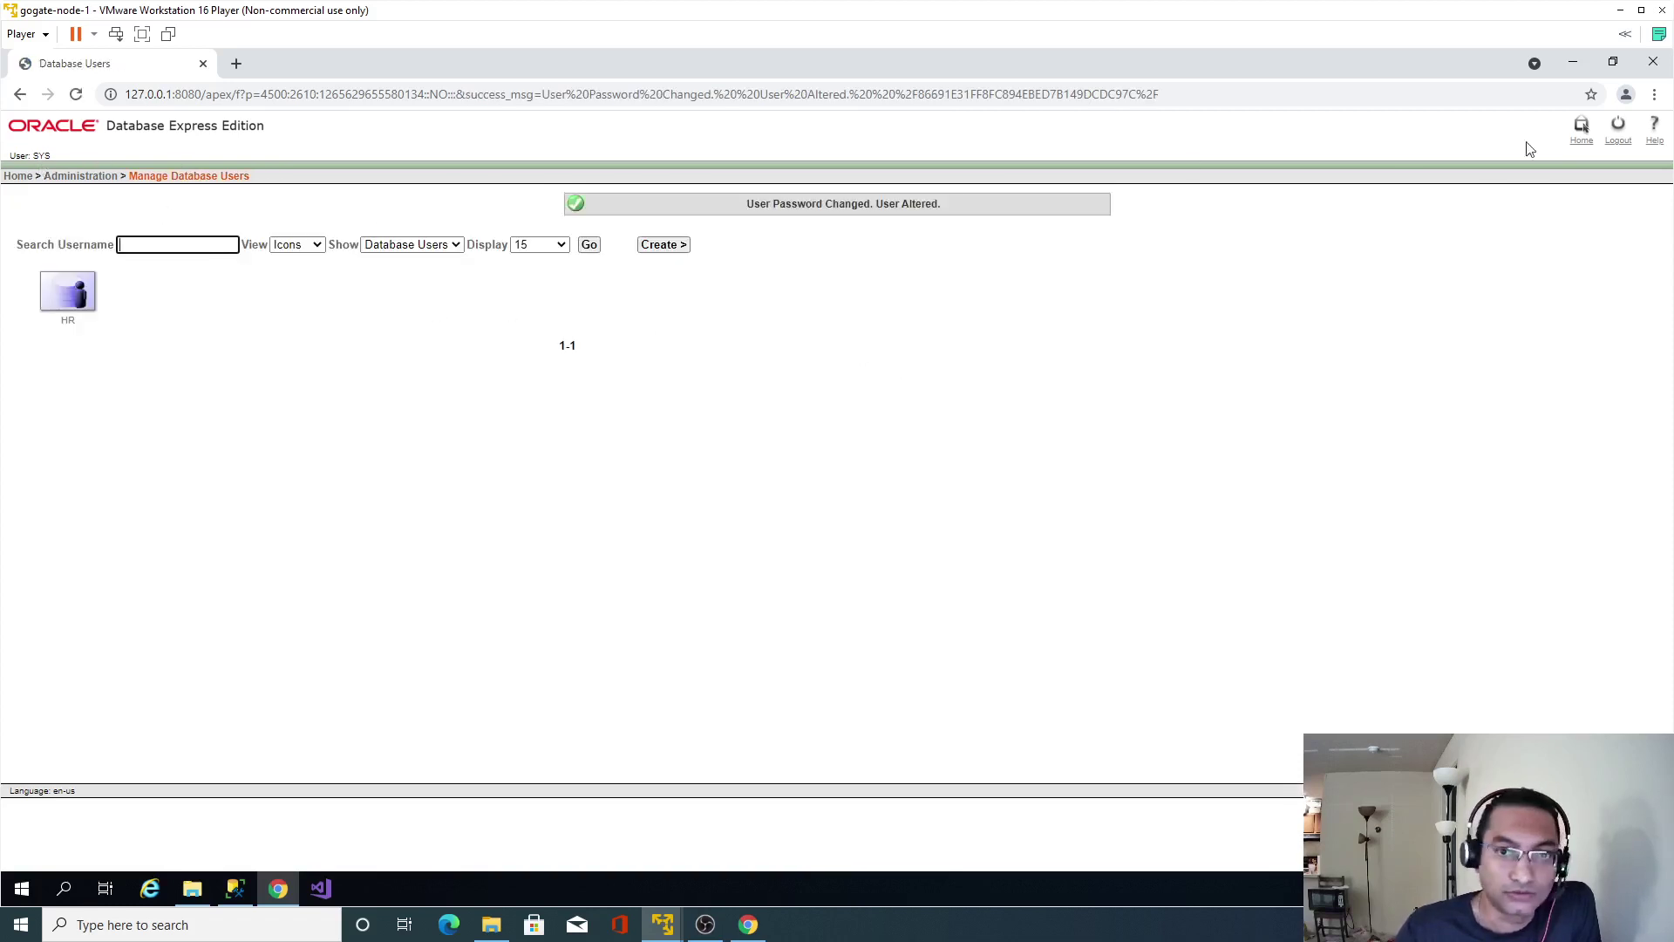
Log out of SYS and sign back in as hr, saving the login in Chrome.
click(1617, 139)
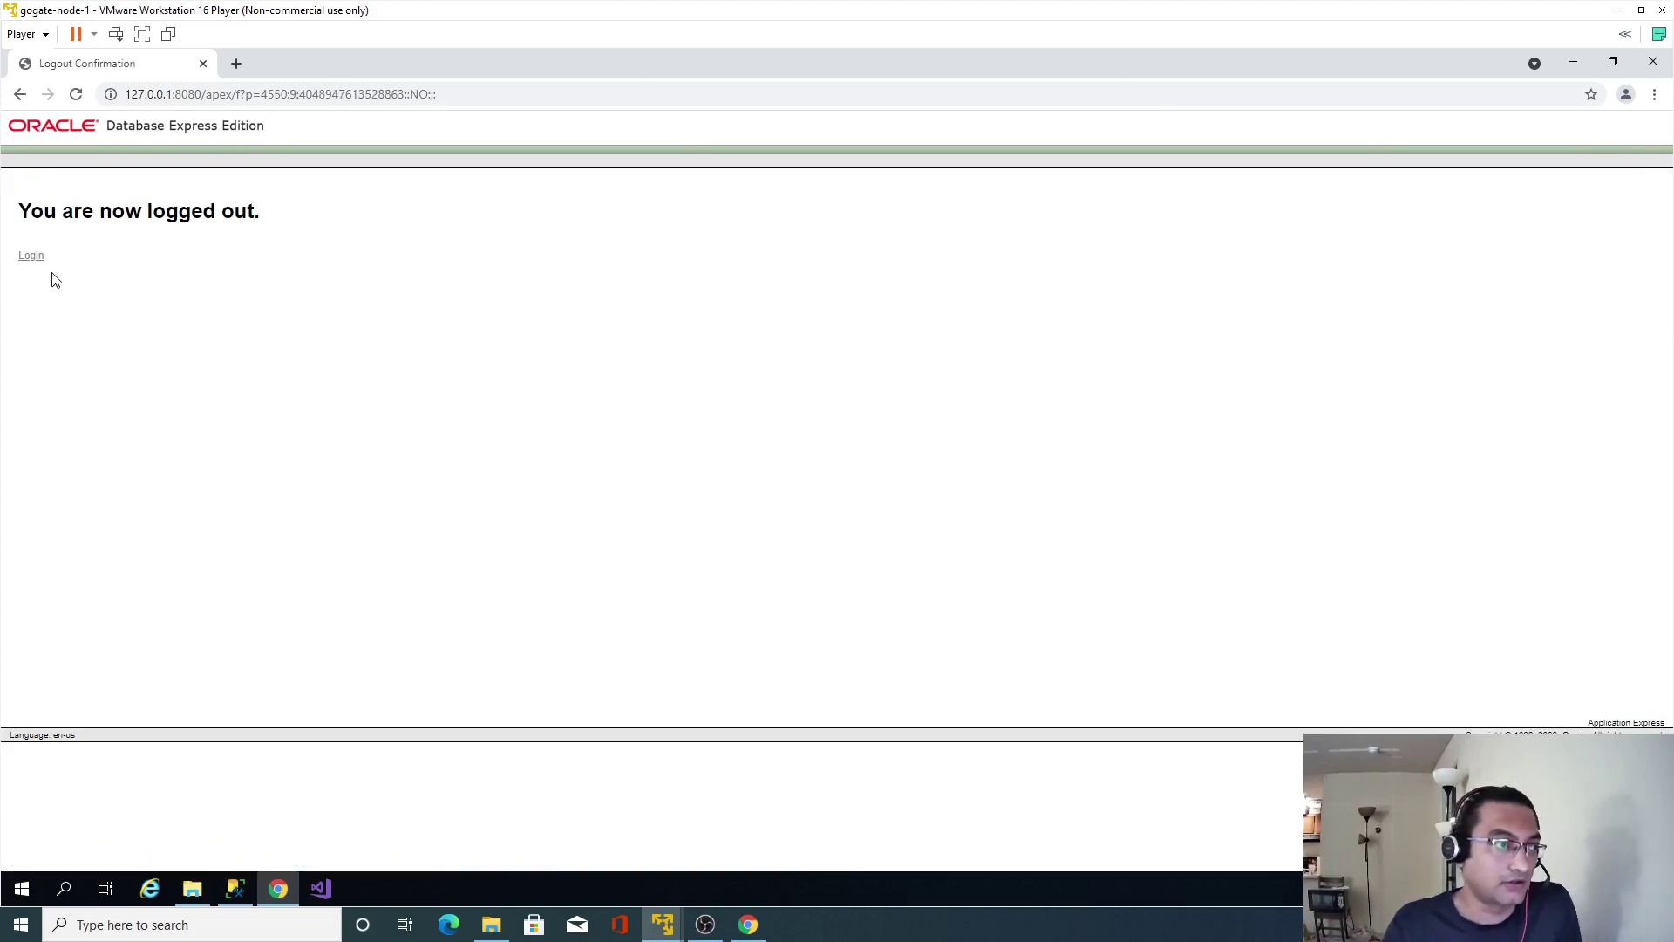
click(39, 258)
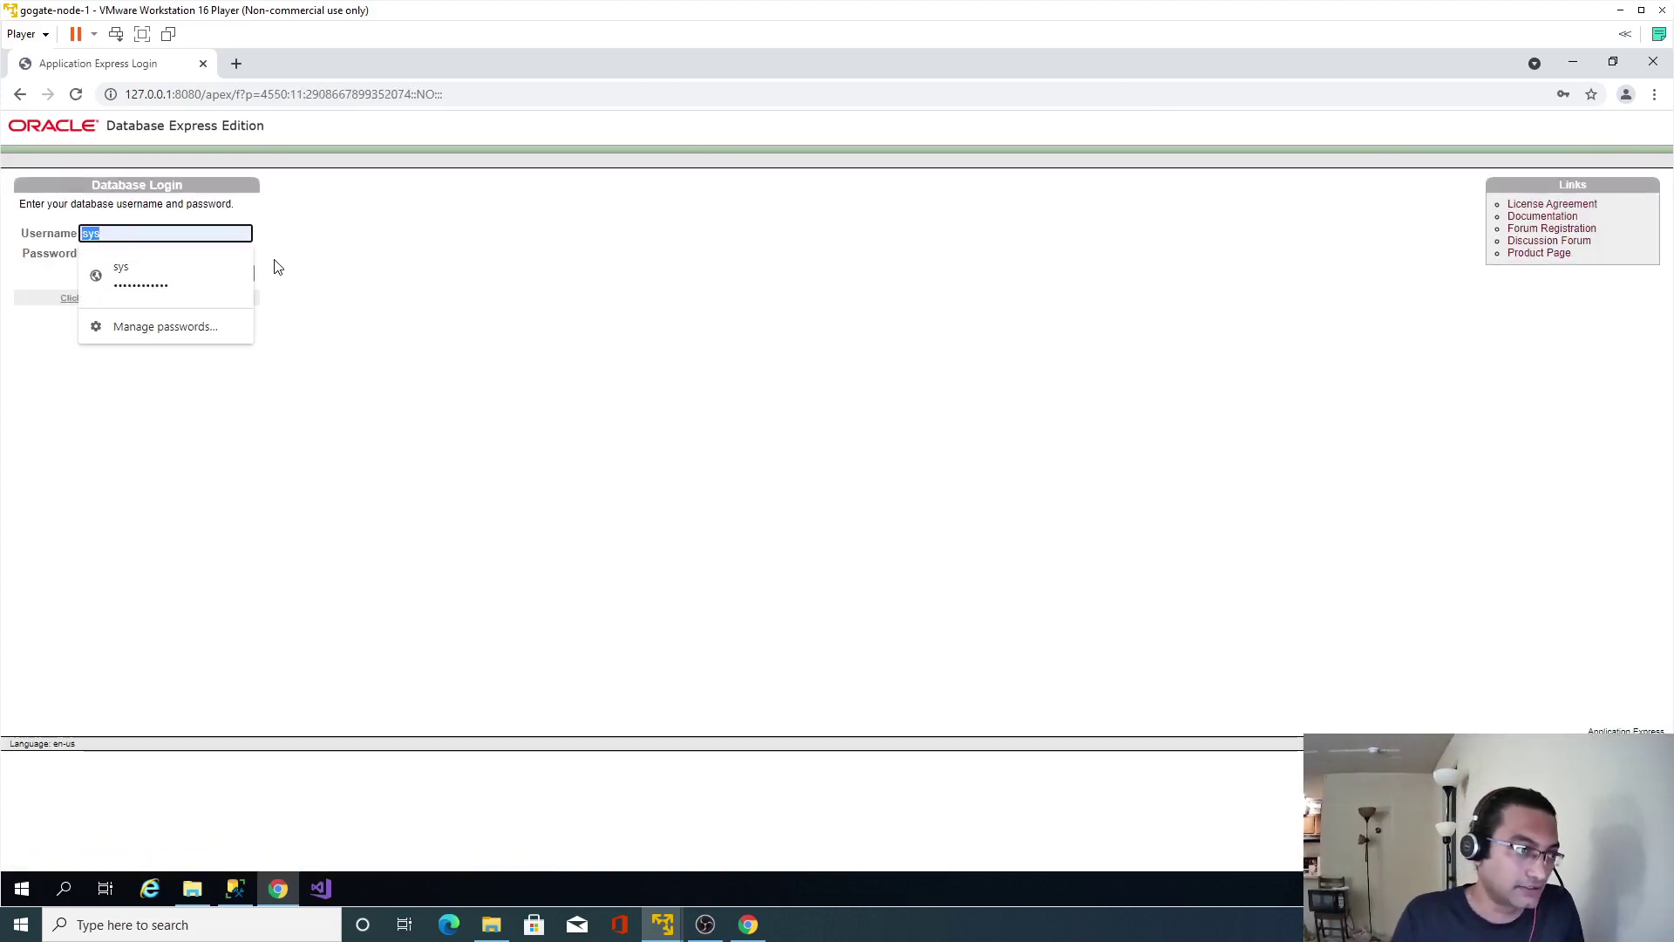
text(hr)
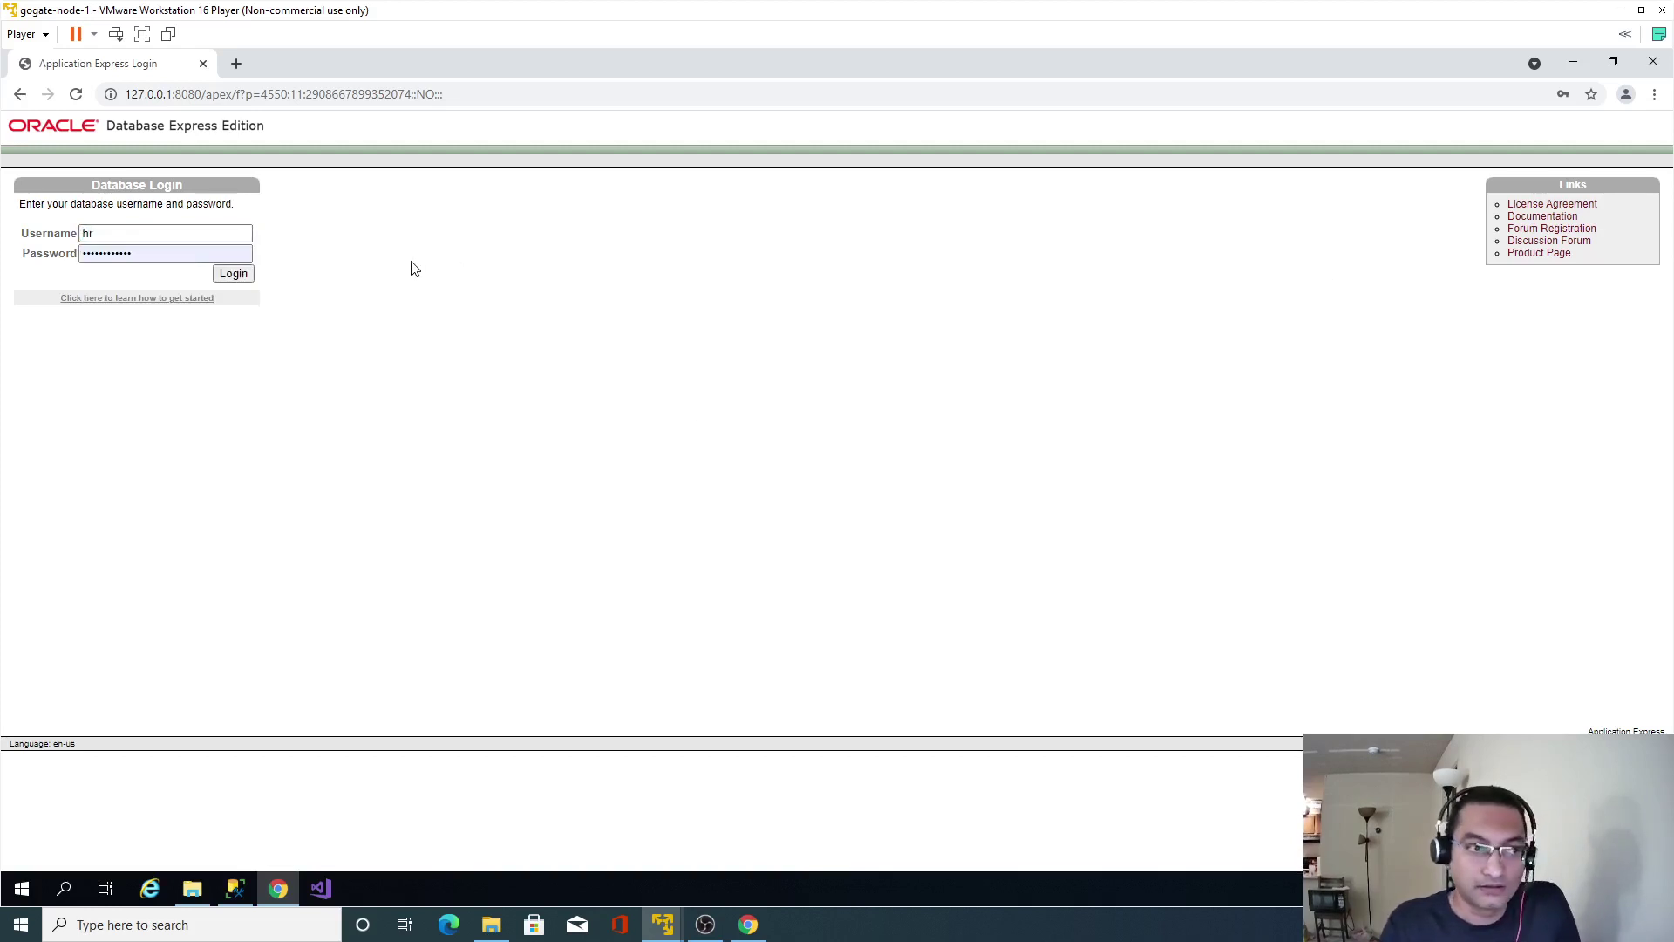
click(233, 273)
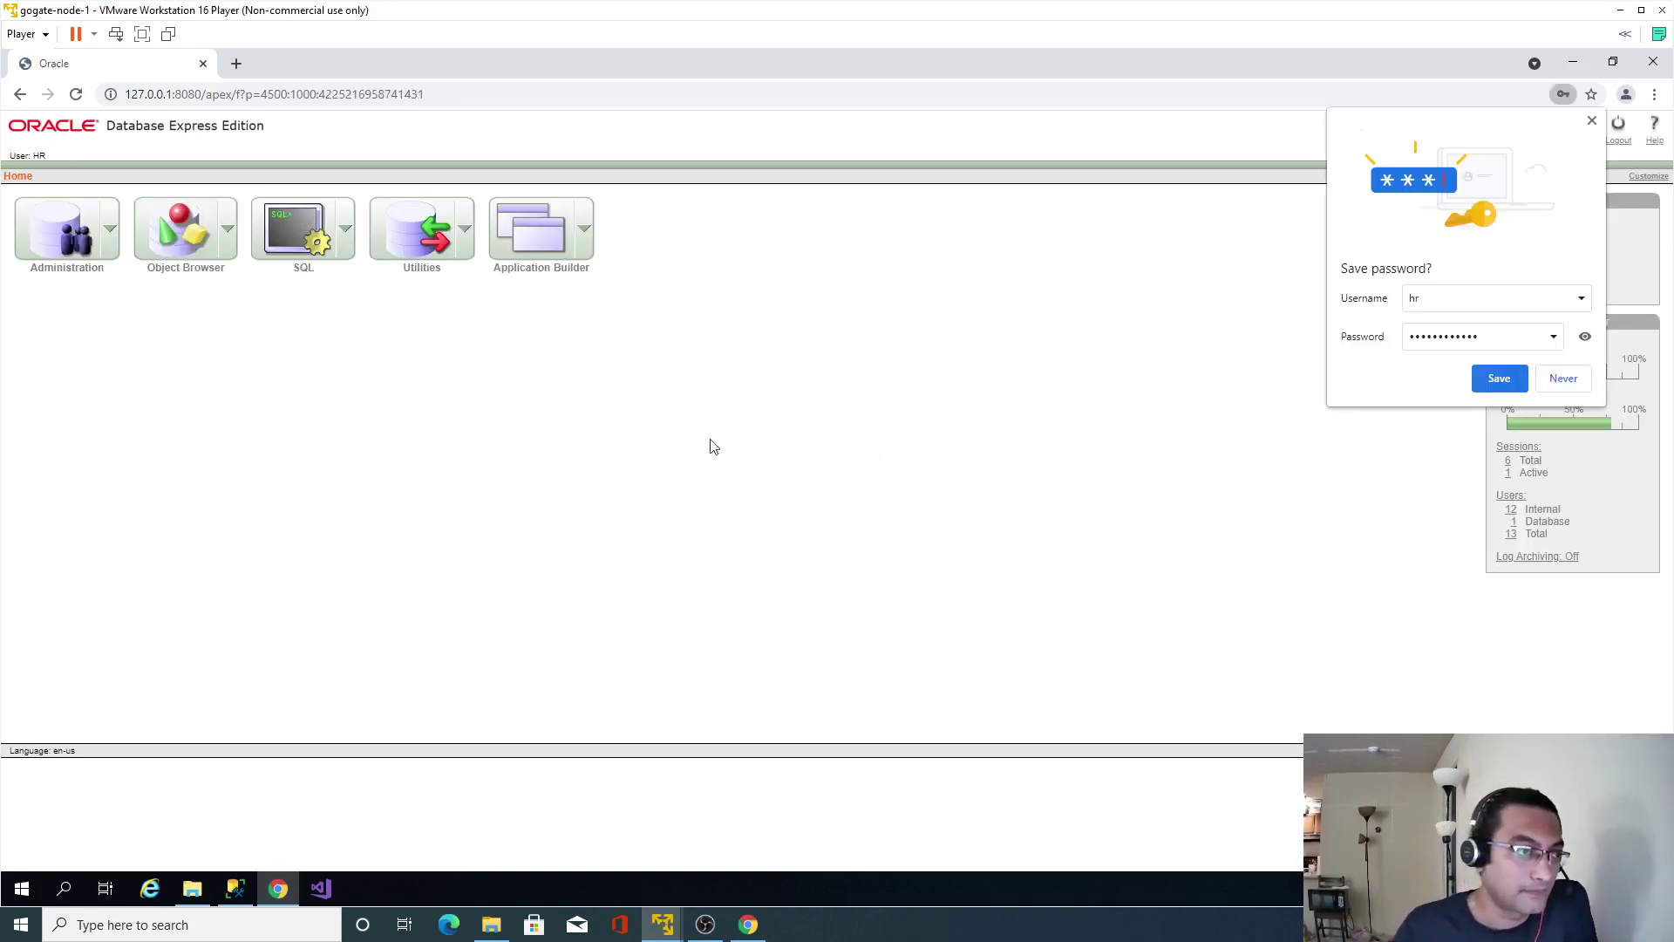
click(1498, 379)
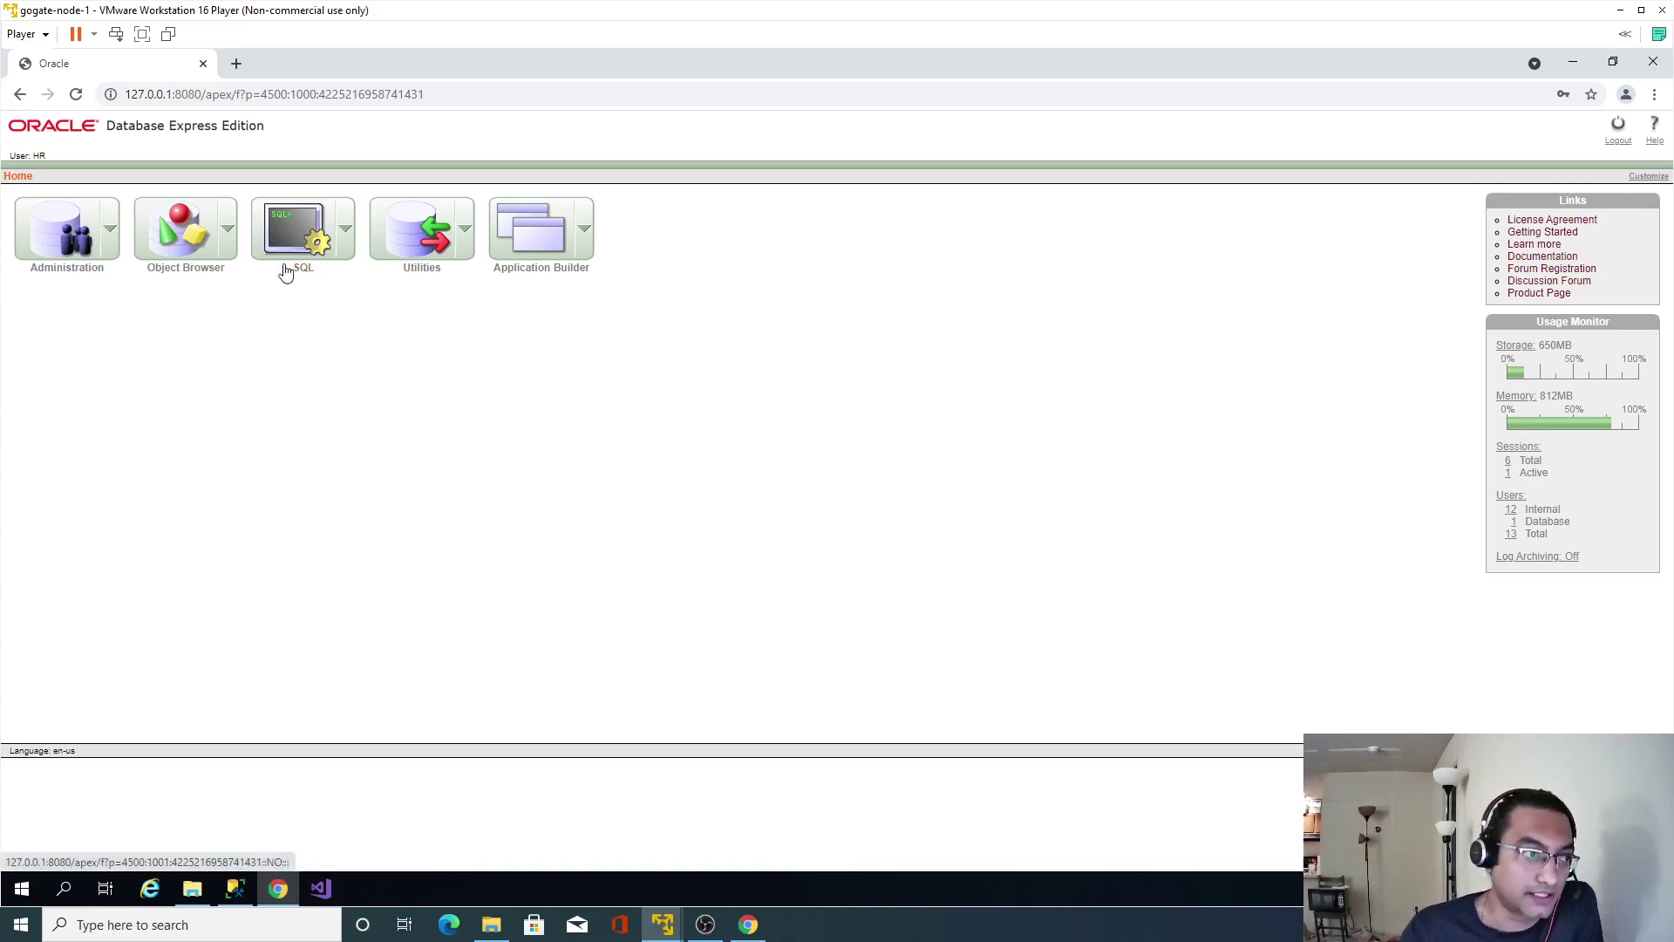
Browse the COUNTRIES, EMPLOYEES, JOBS and JOB_HISTORY tables in Object Browser, then return home.
click(170, 242)
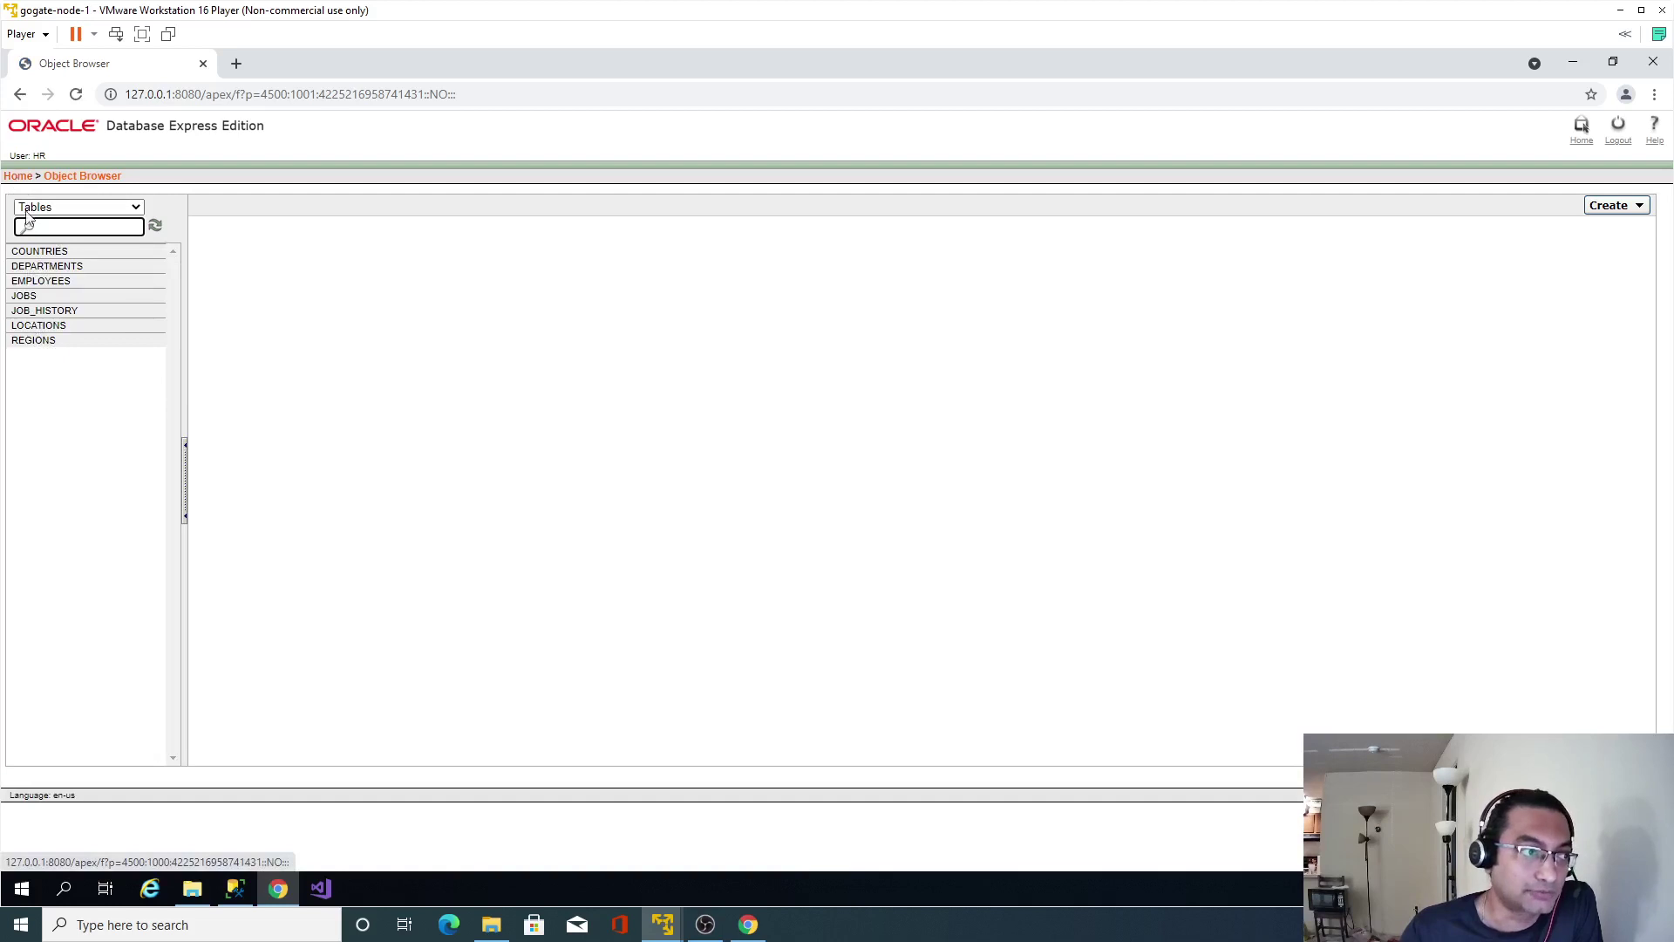
click(37, 253)
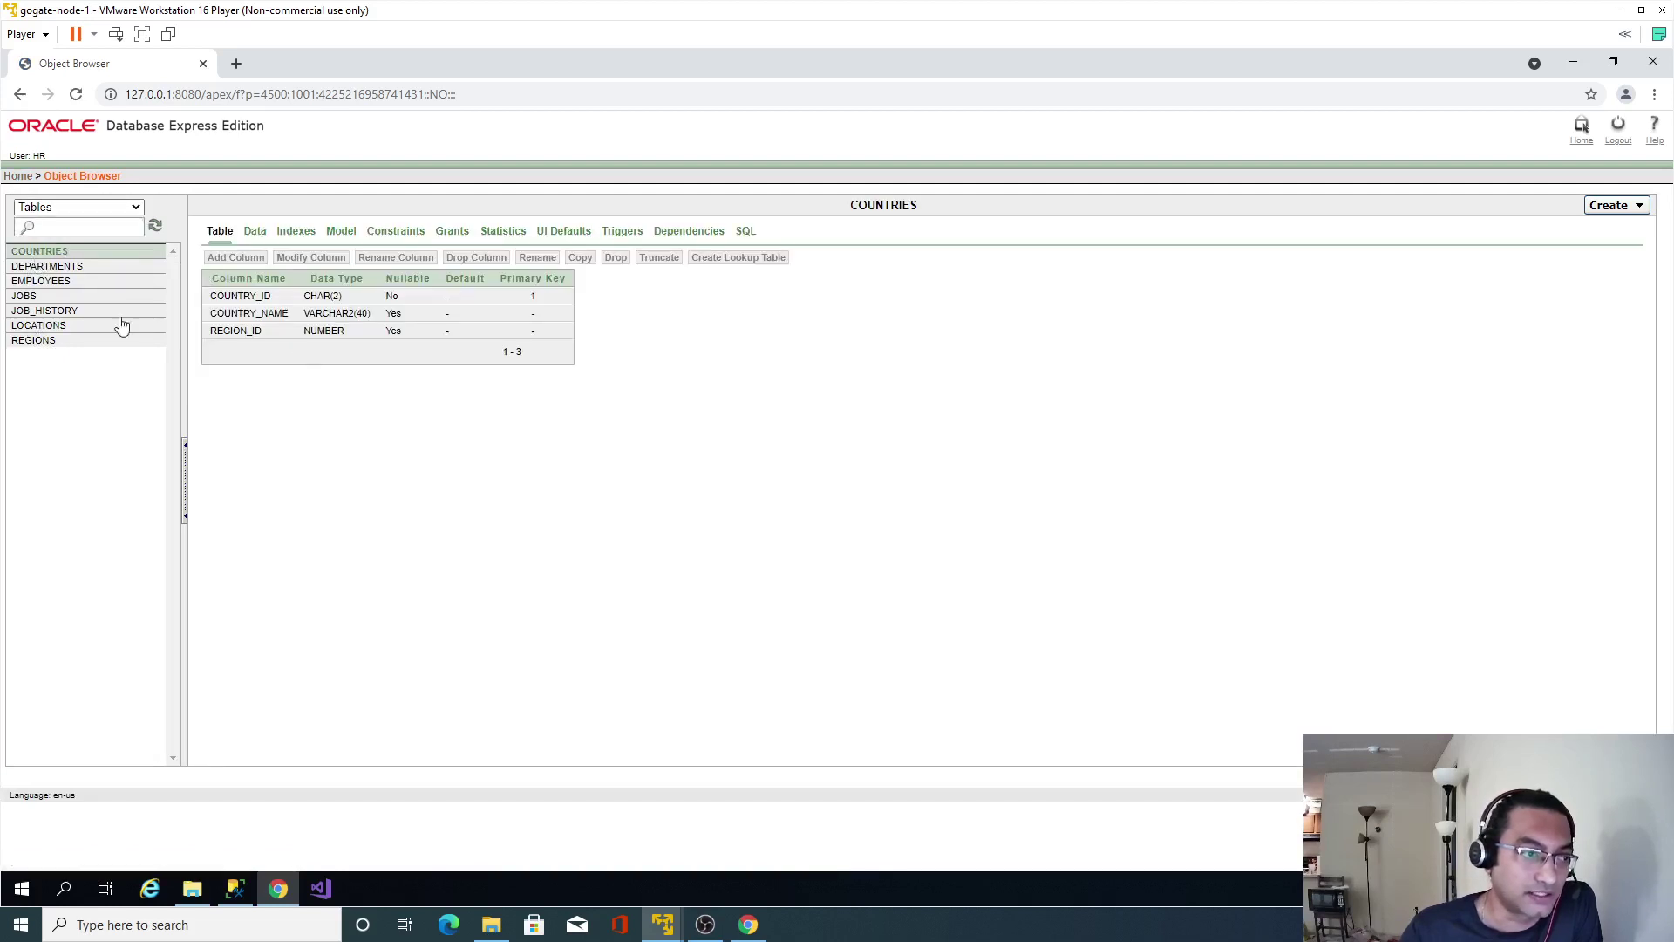
click(24, 282)
click(26, 296)
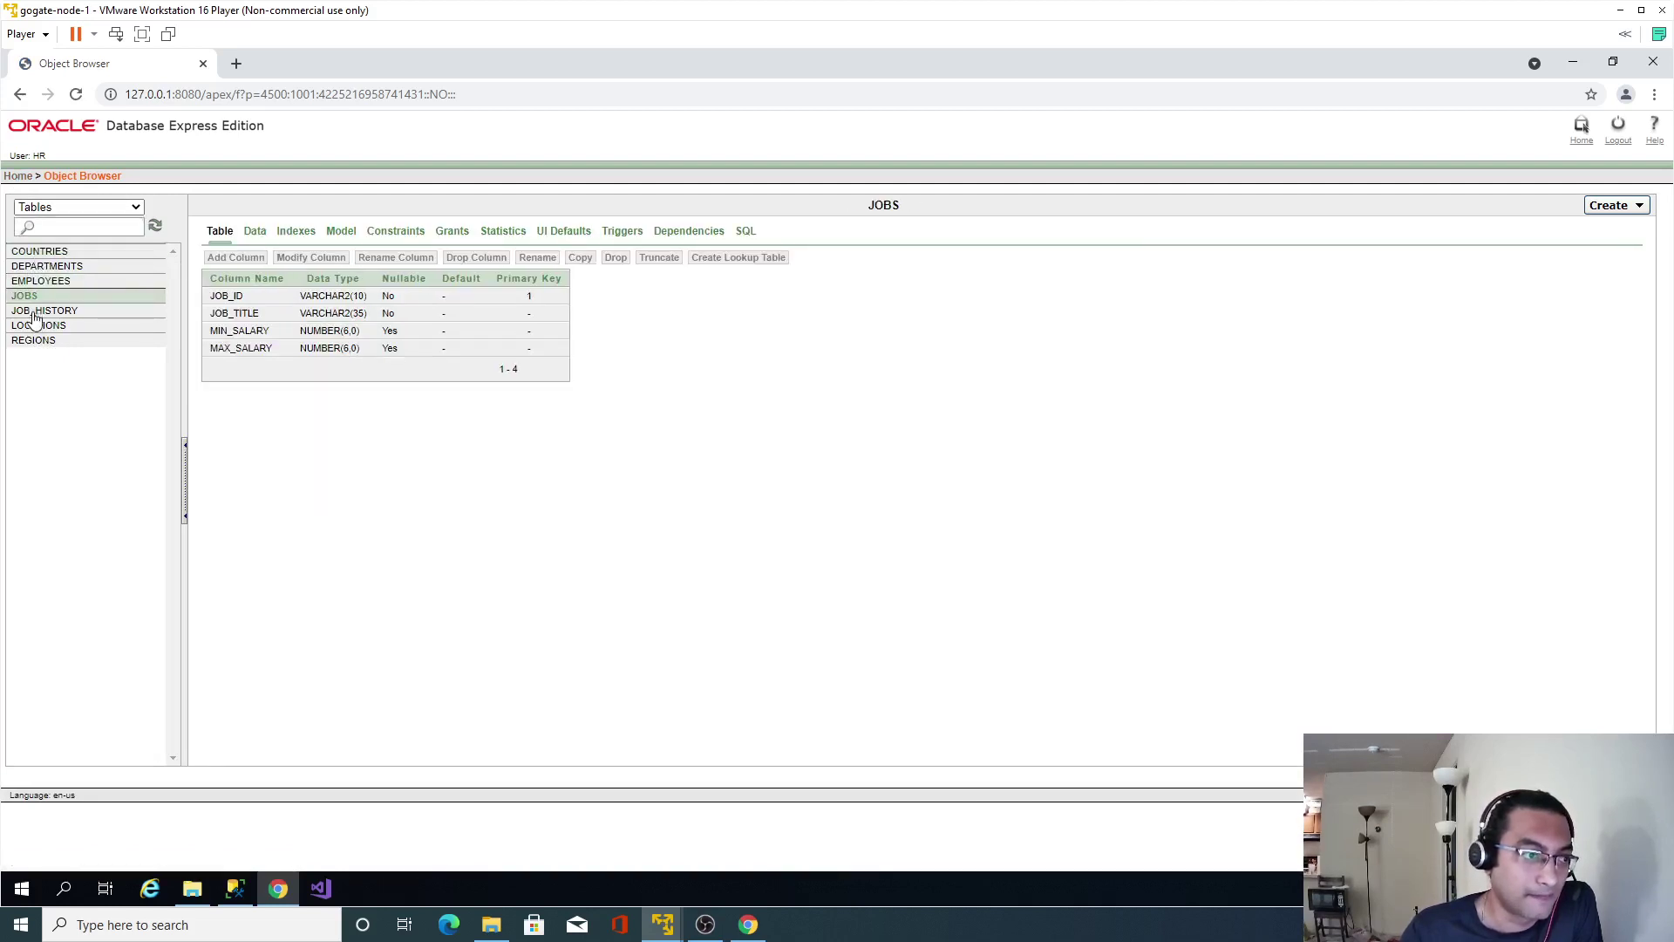
click(30, 312)
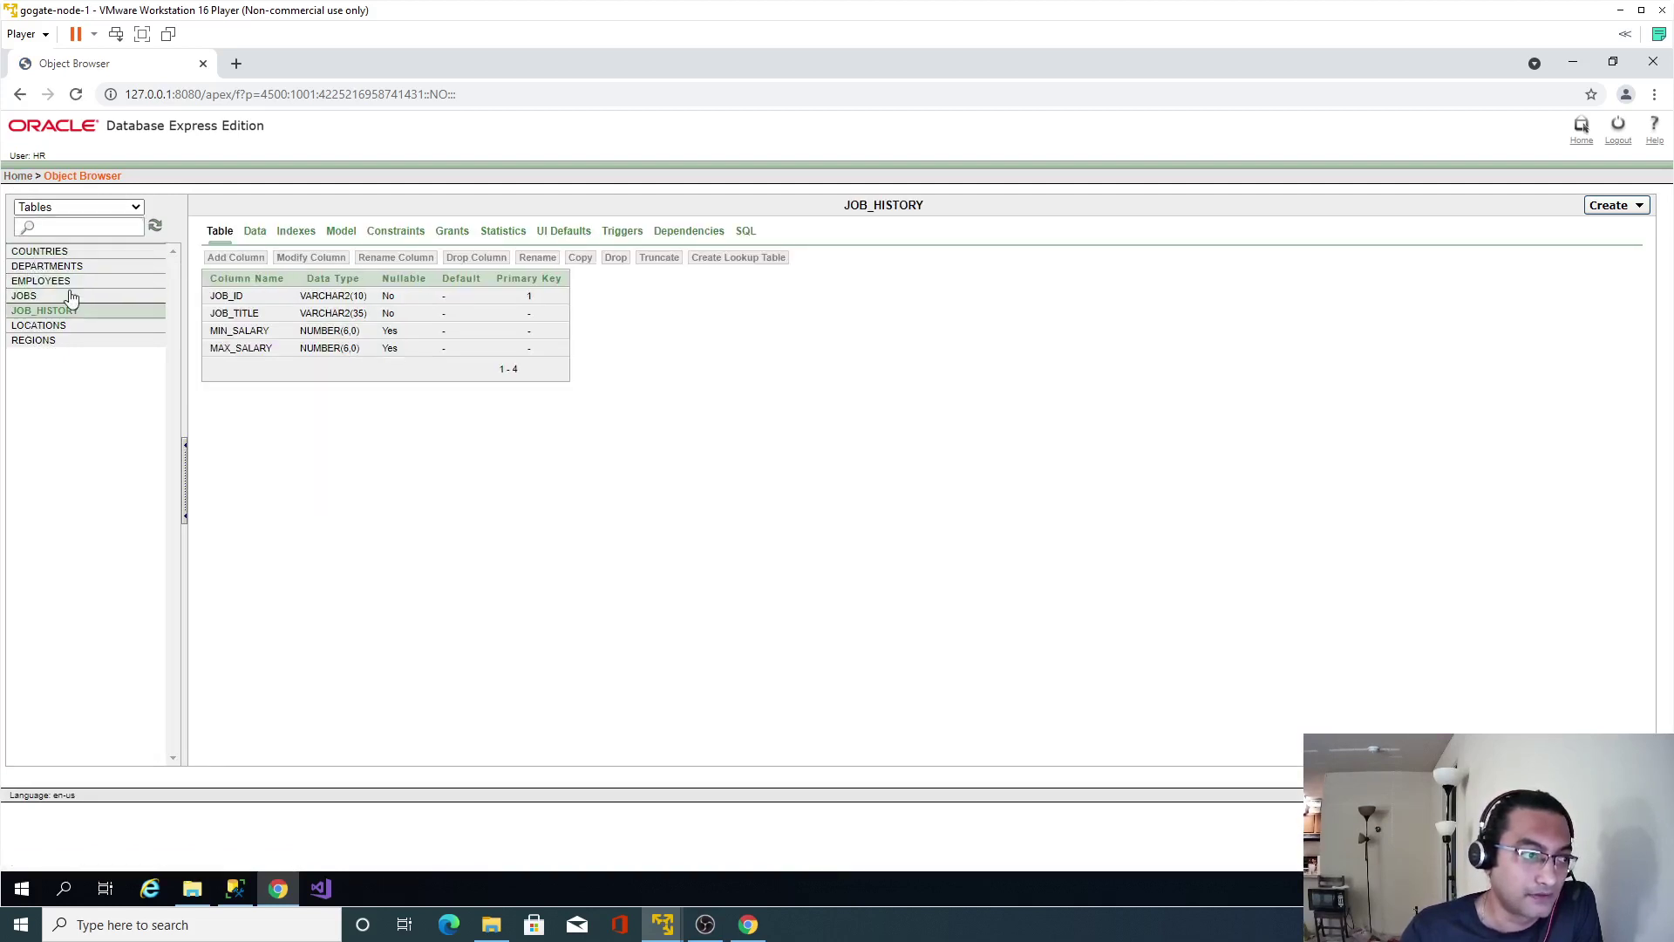
click(19, 177)
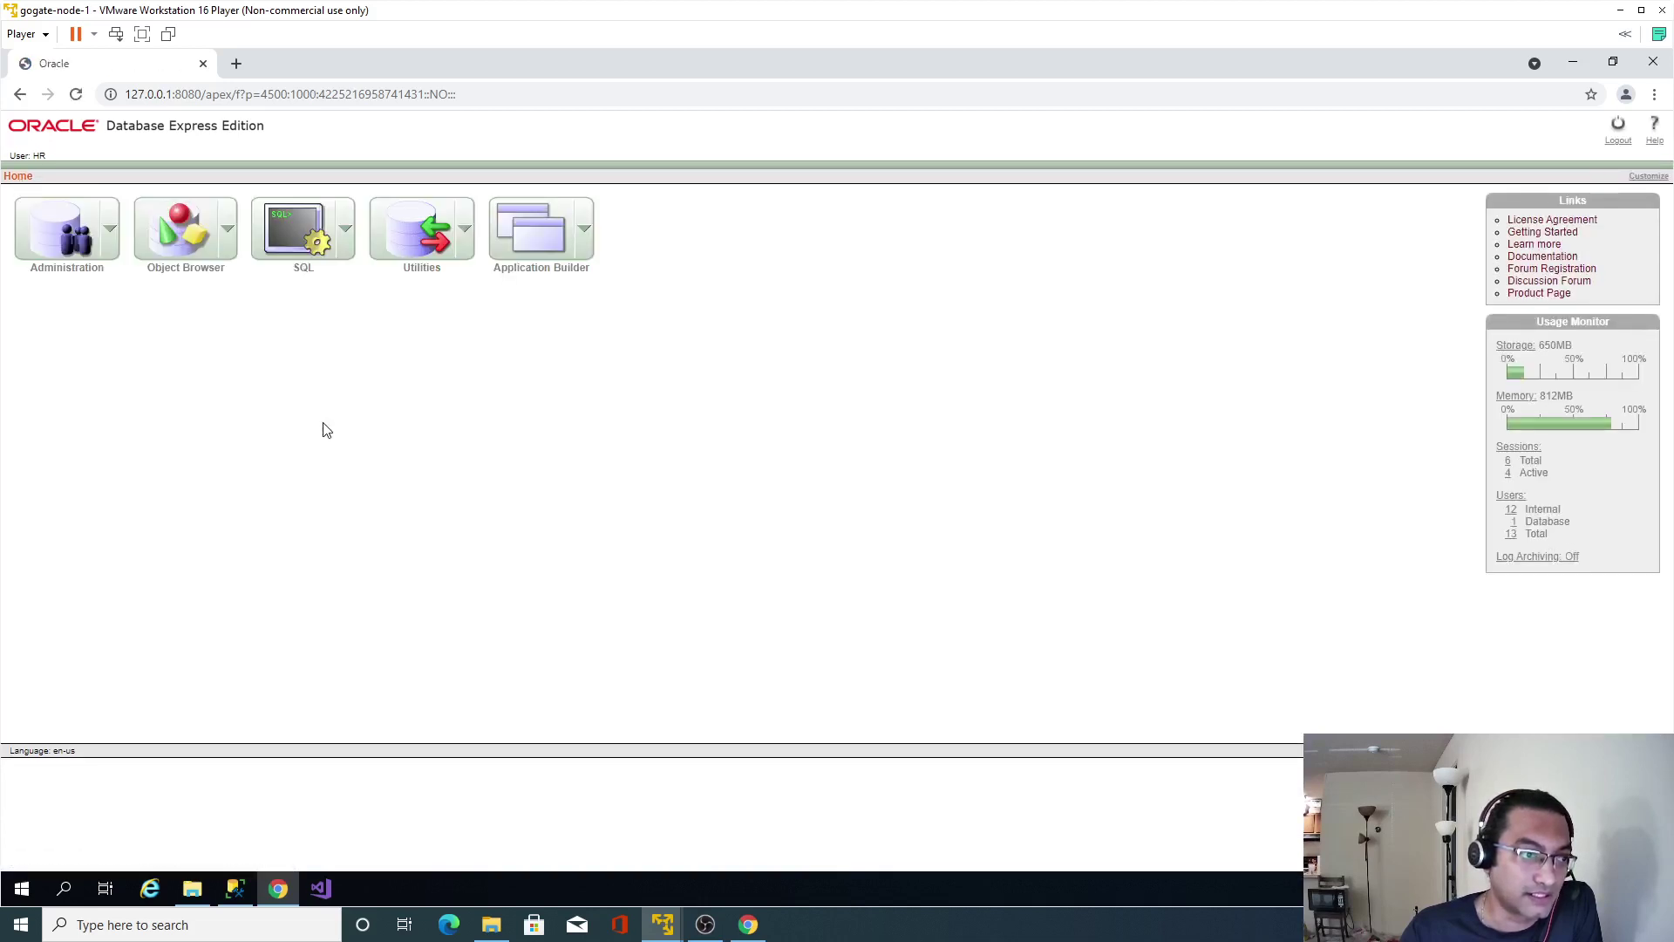
Start an Unload to Text of the HR schema's COUNTRIES table.
click(399, 236)
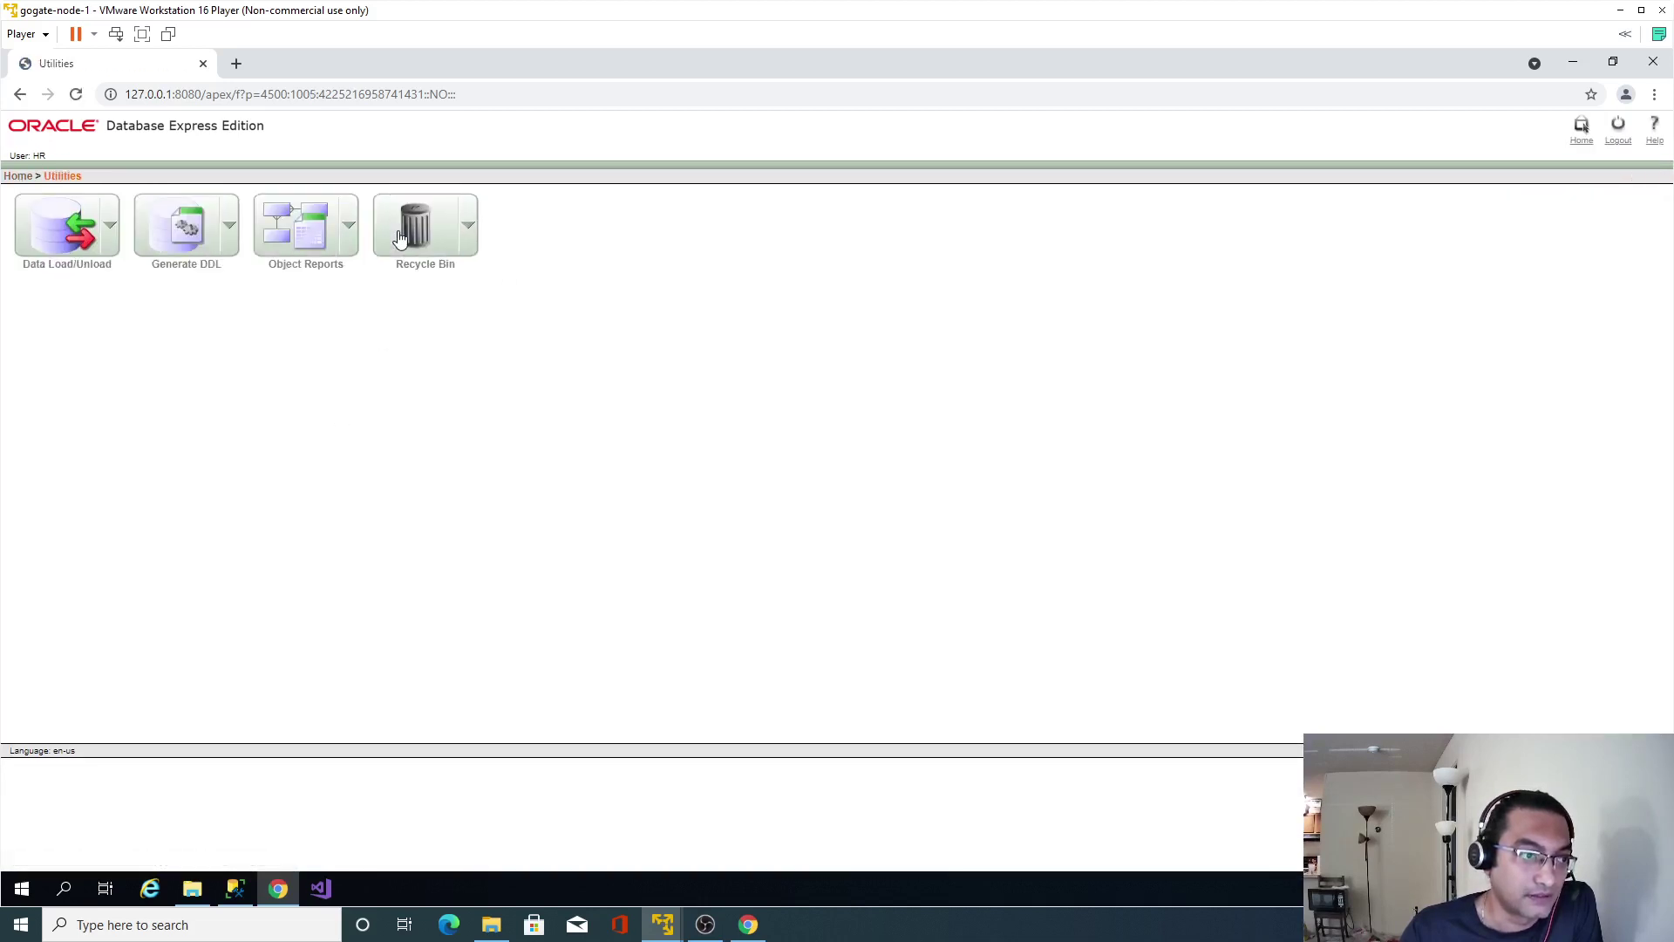
click(65, 231)
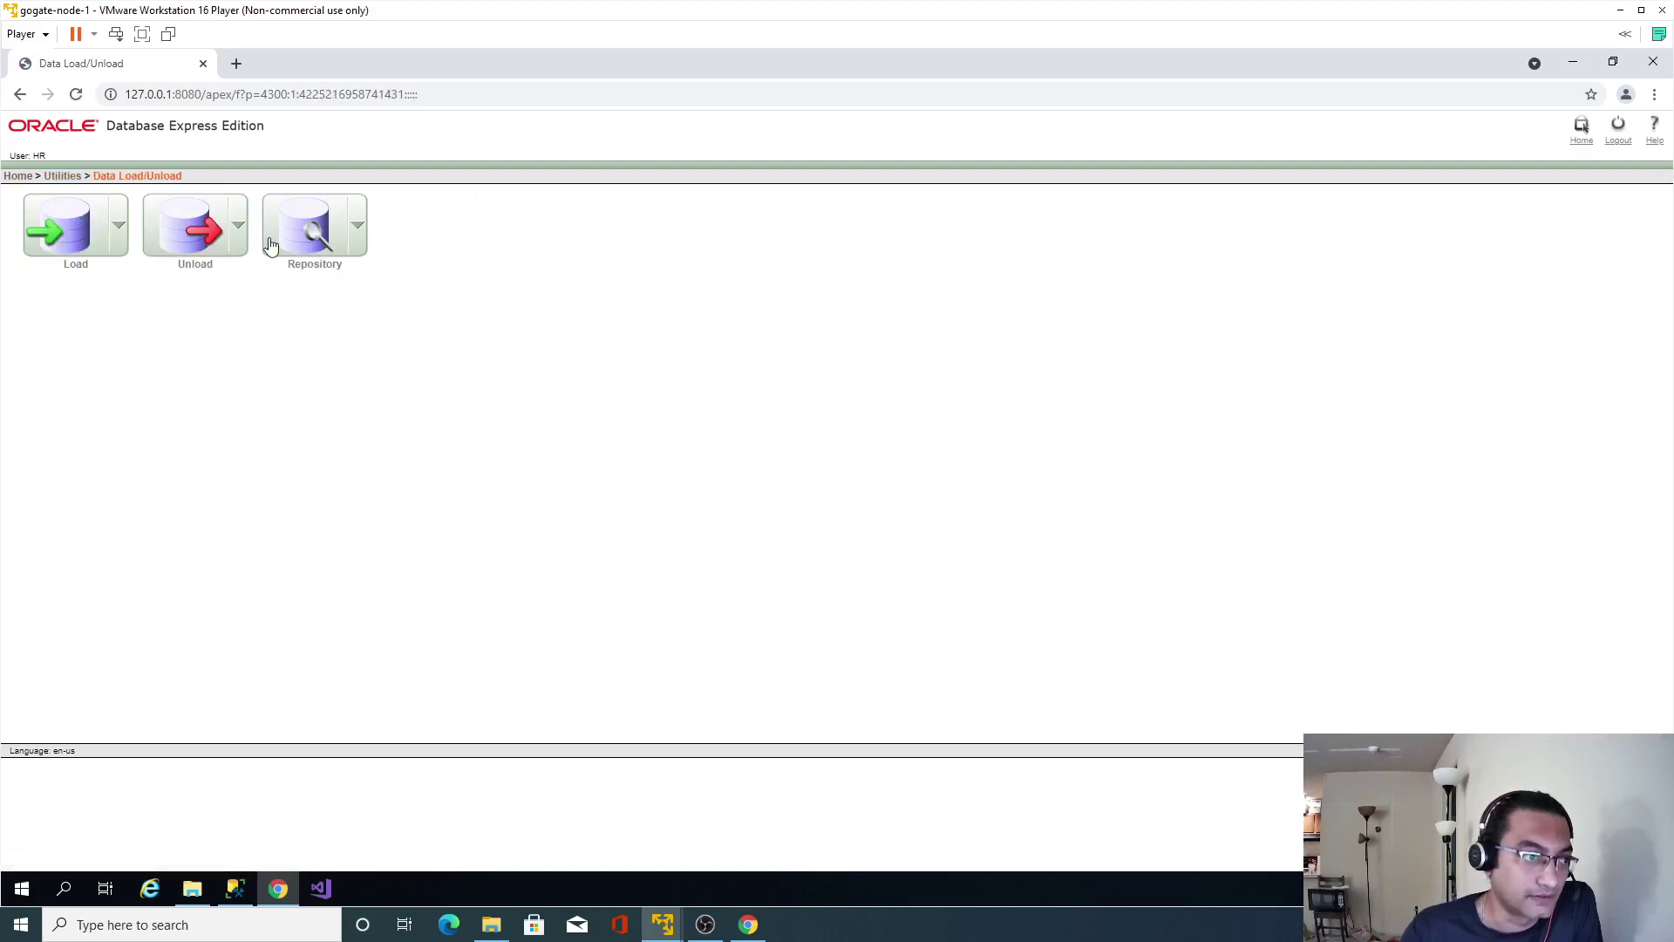
click(192, 229)
click(67, 227)
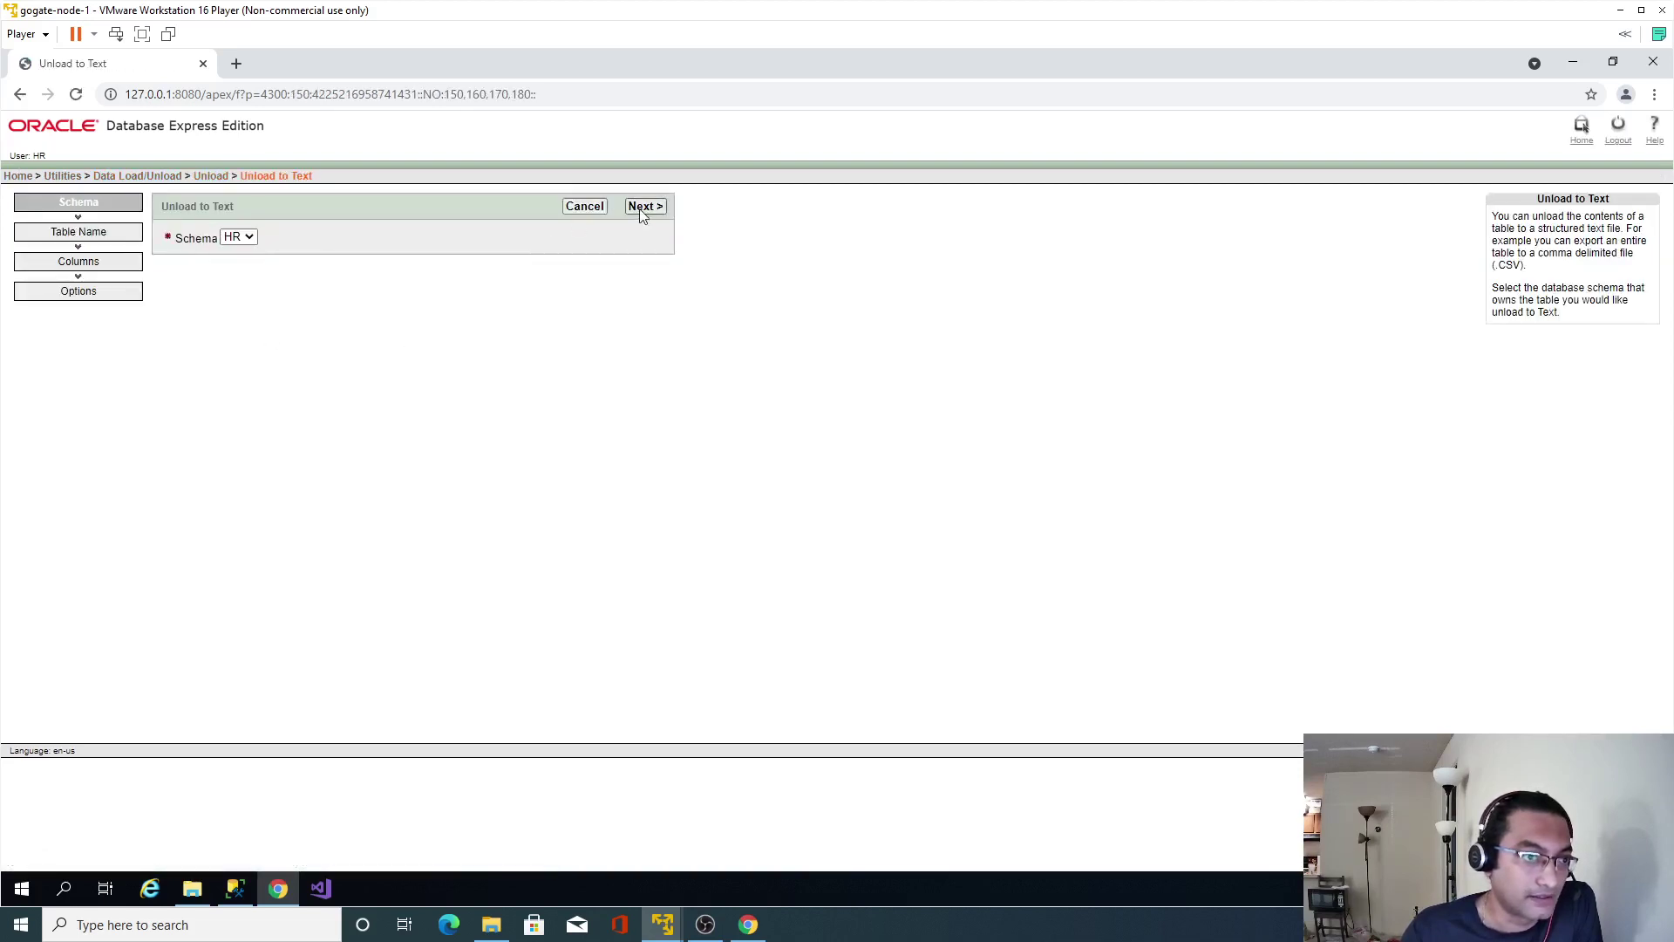
click(644, 210)
click(304, 237)
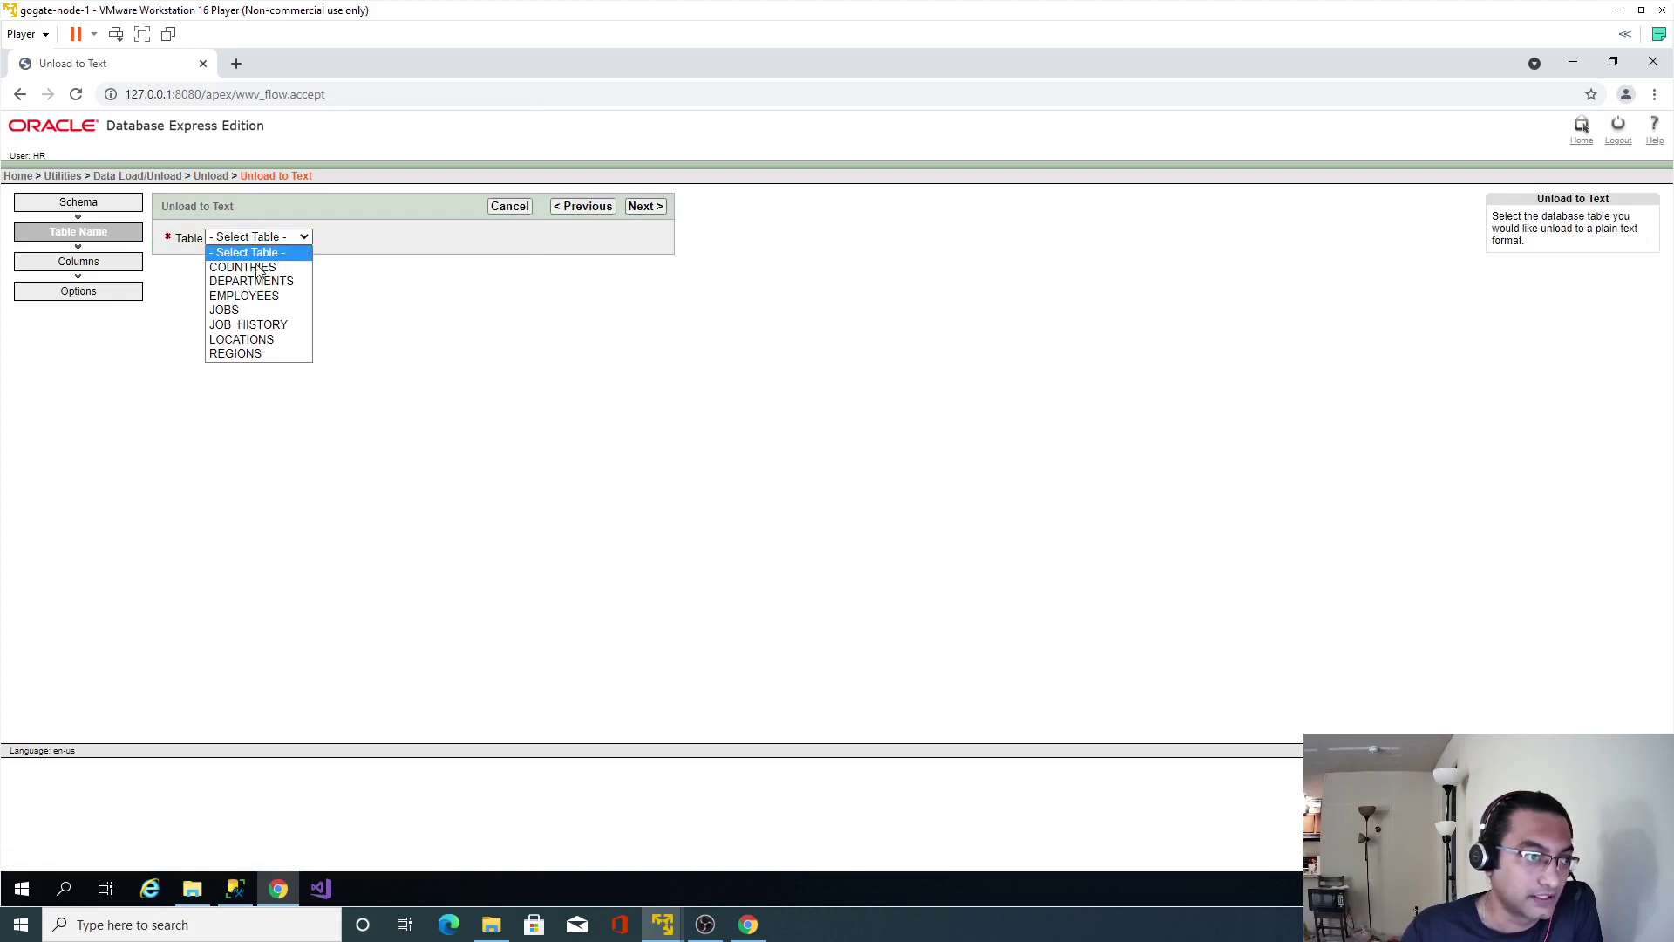
click(260, 267)
click(644, 206)
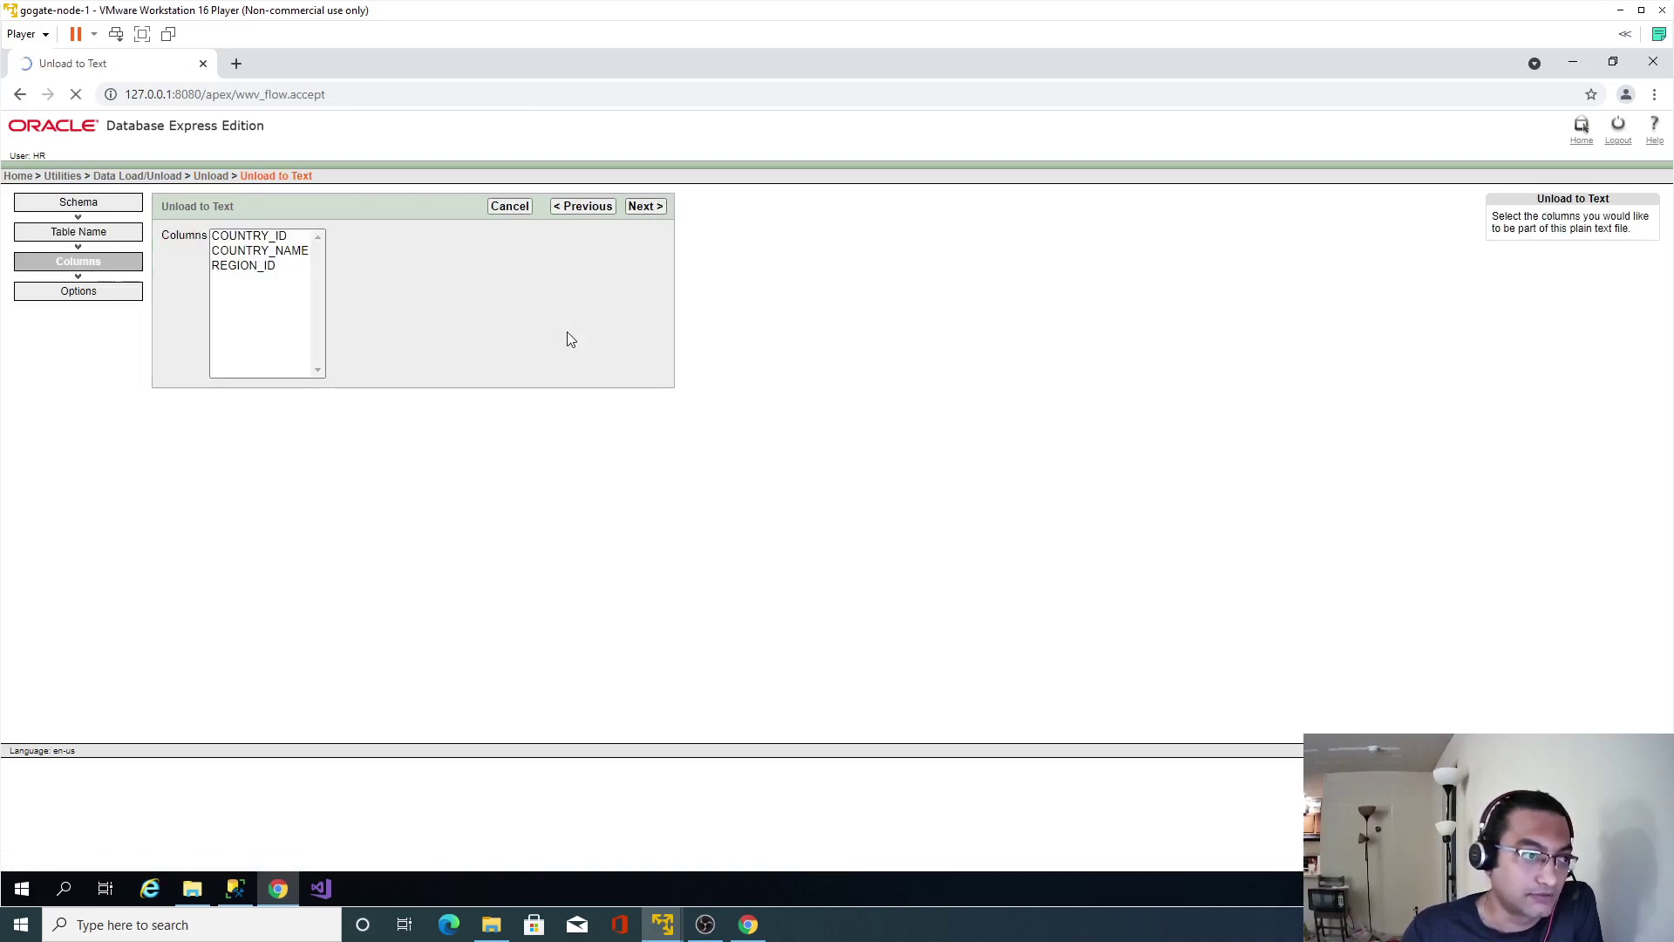
Export all COUNTRIES columns comma-separated with column names to countries.txt.
click(261, 325)
key(ctrl+a)
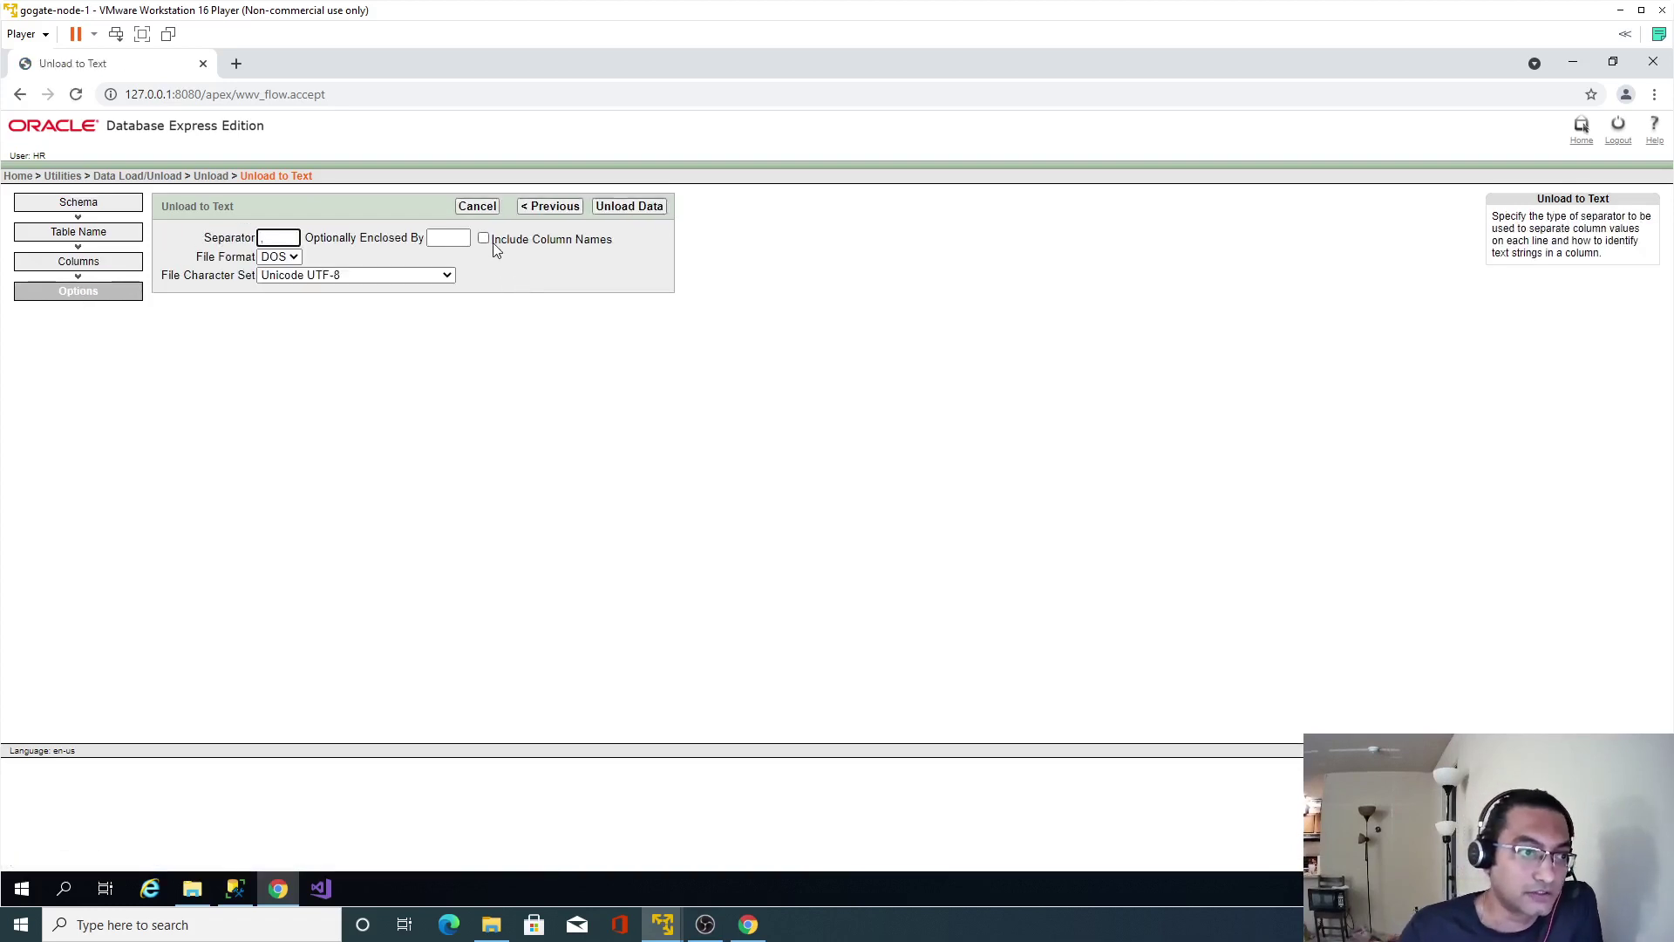
click(485, 240)
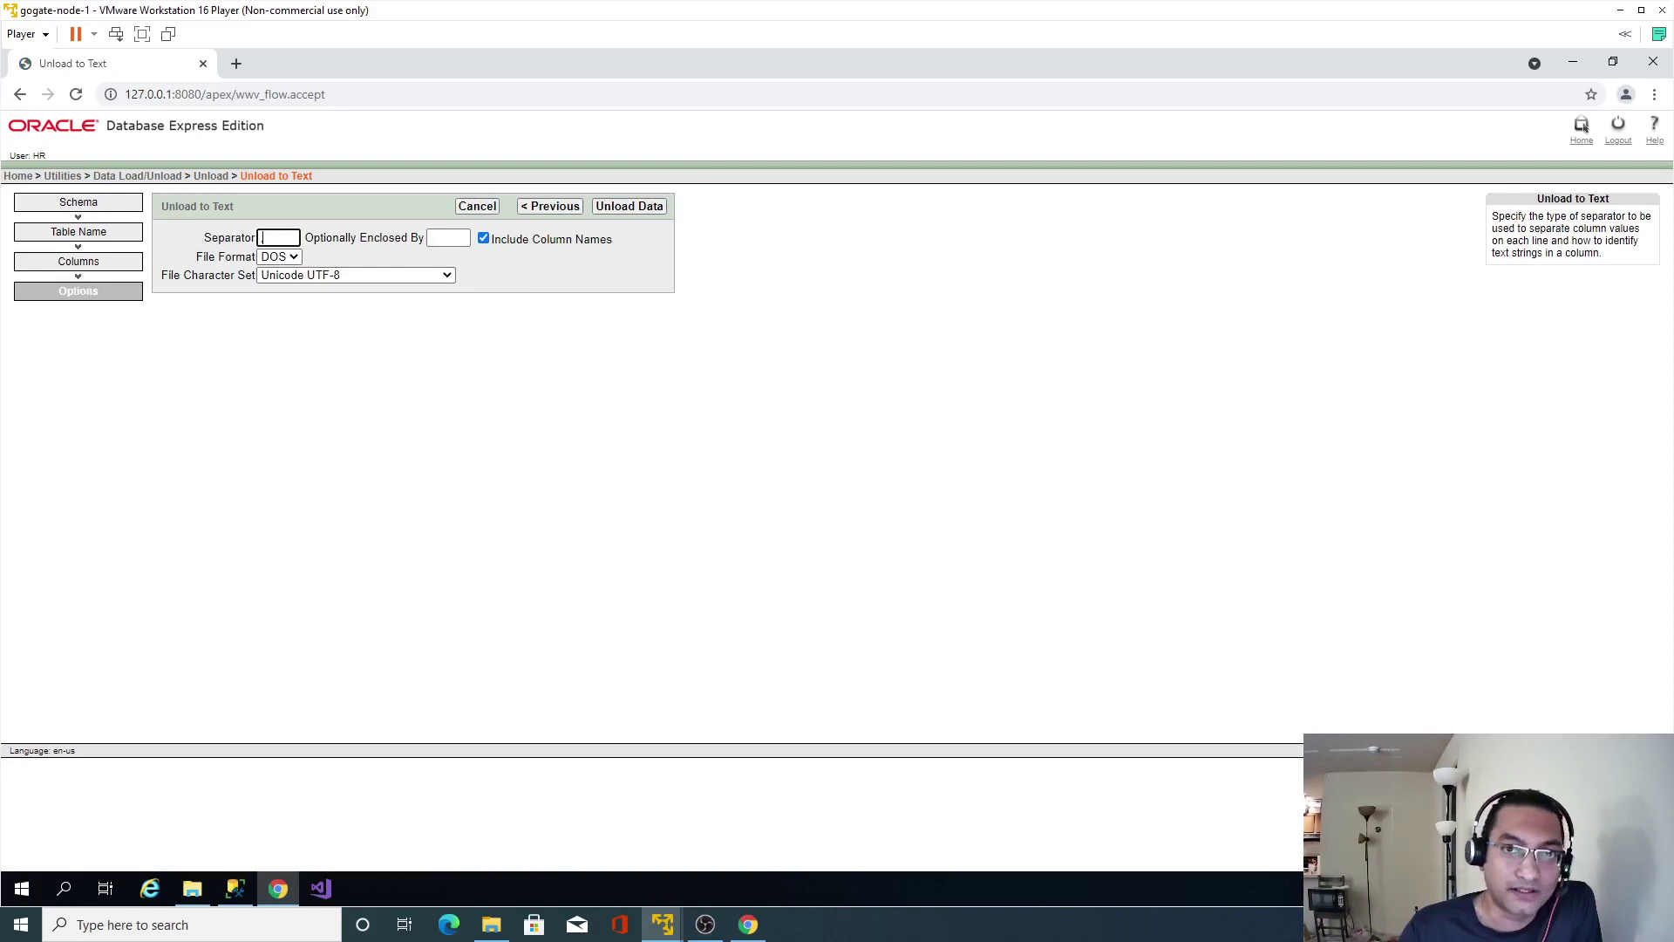
click(418, 538)
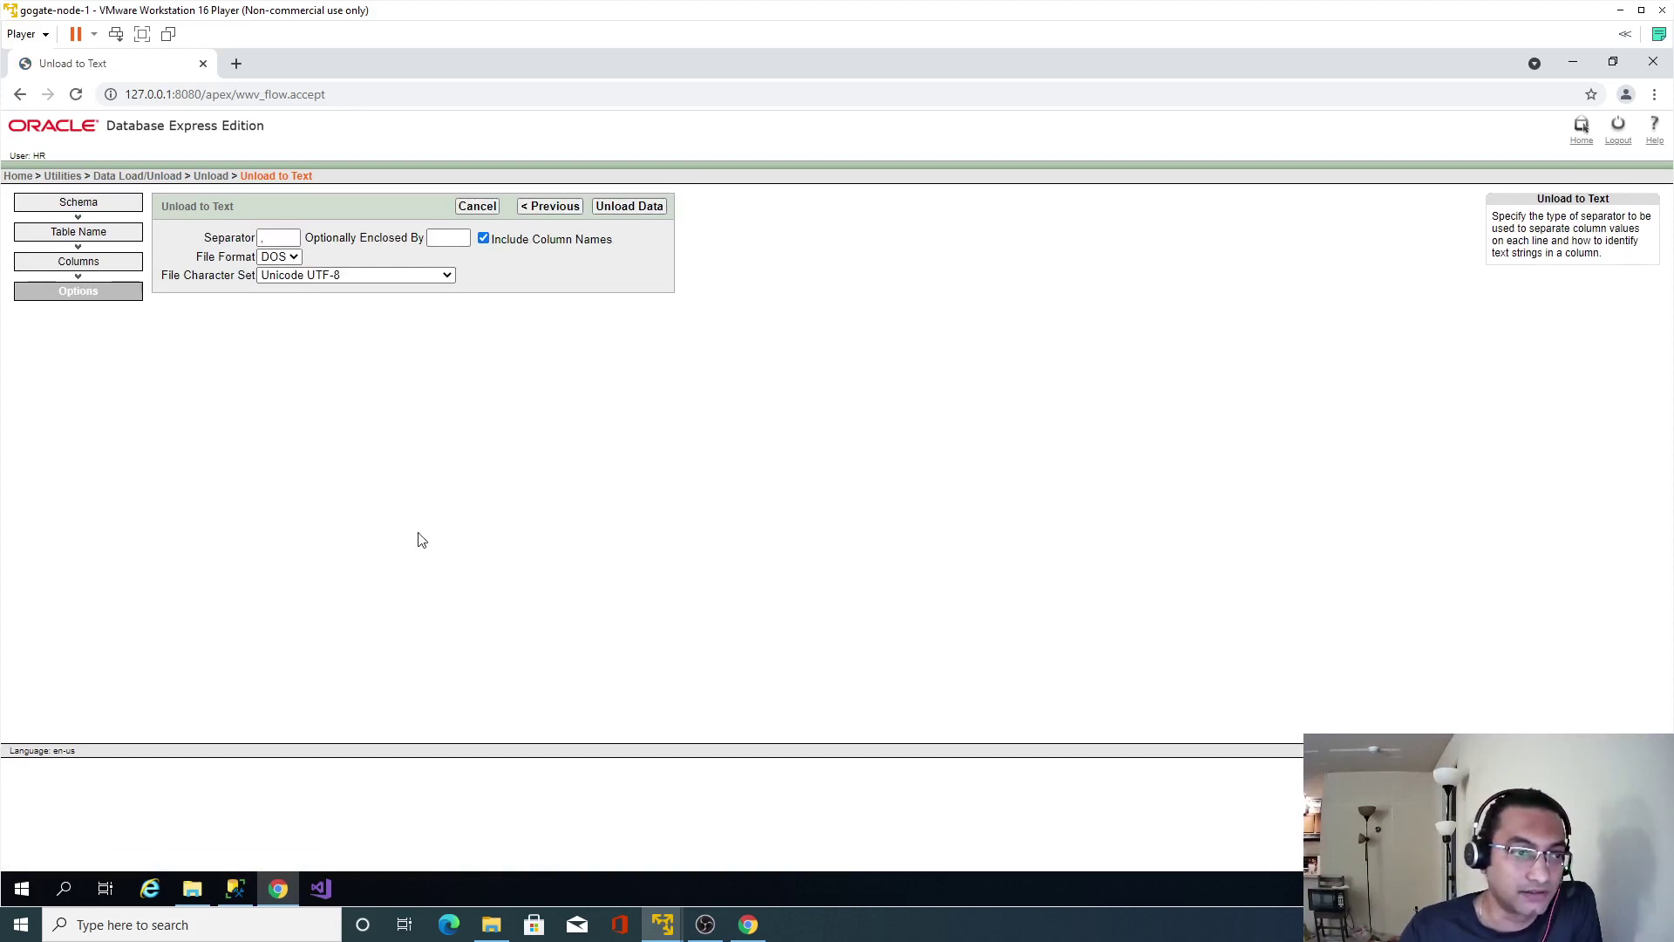
click(632, 208)
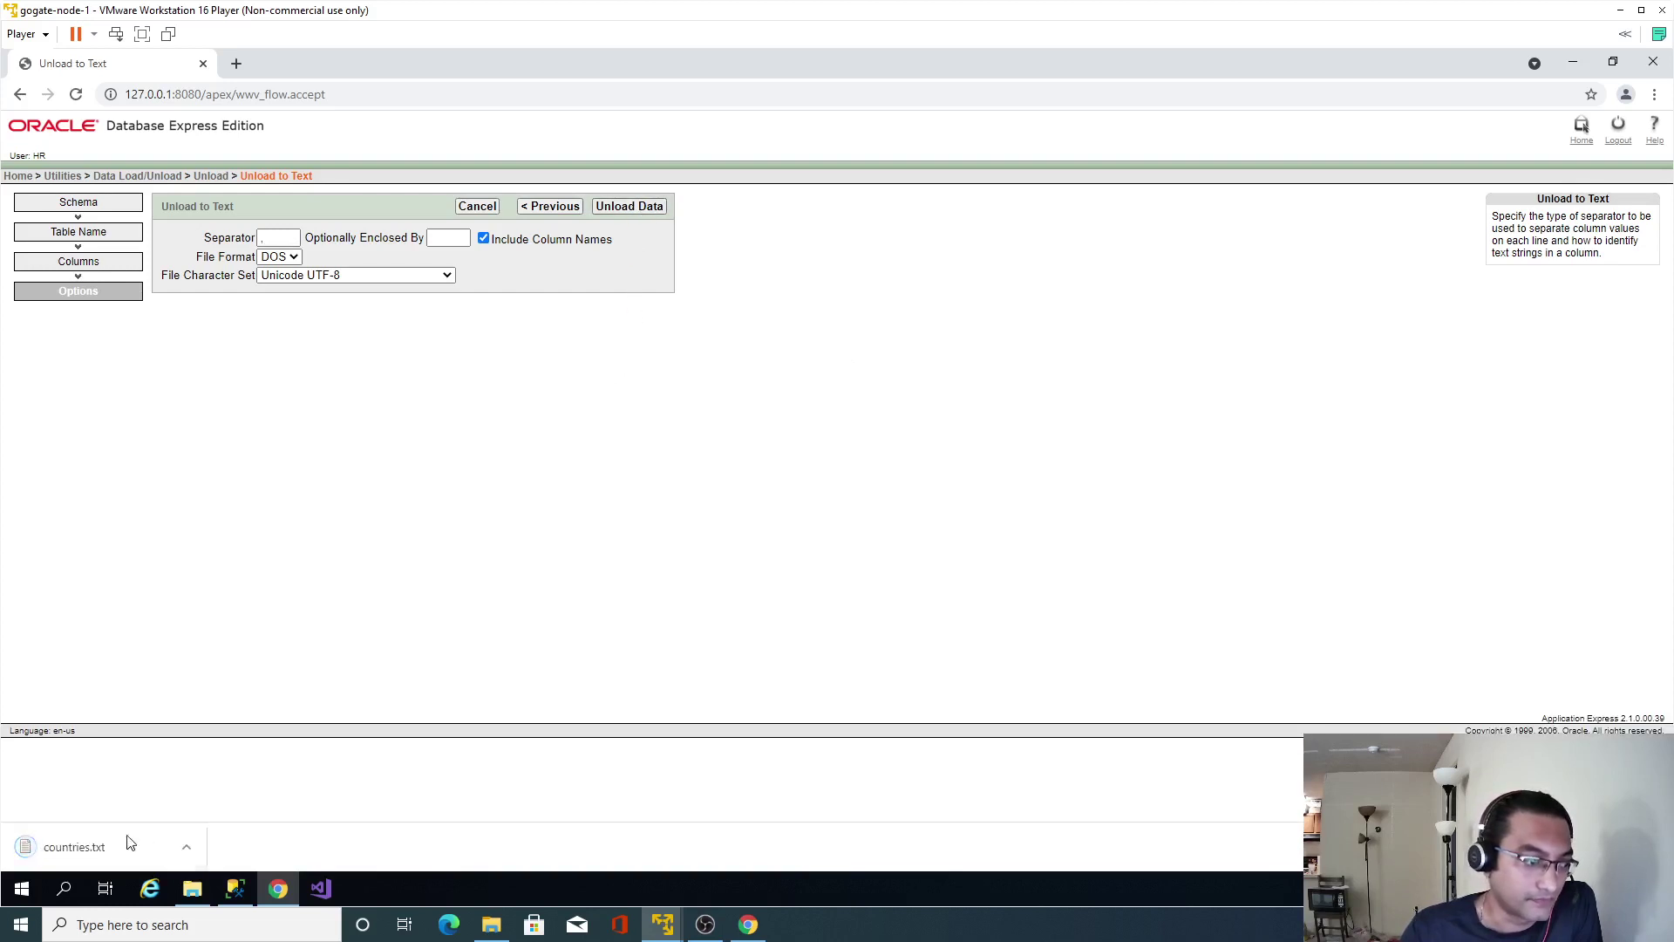
Review the exported countries.txt in Notepad, then close it.
click(91, 850)
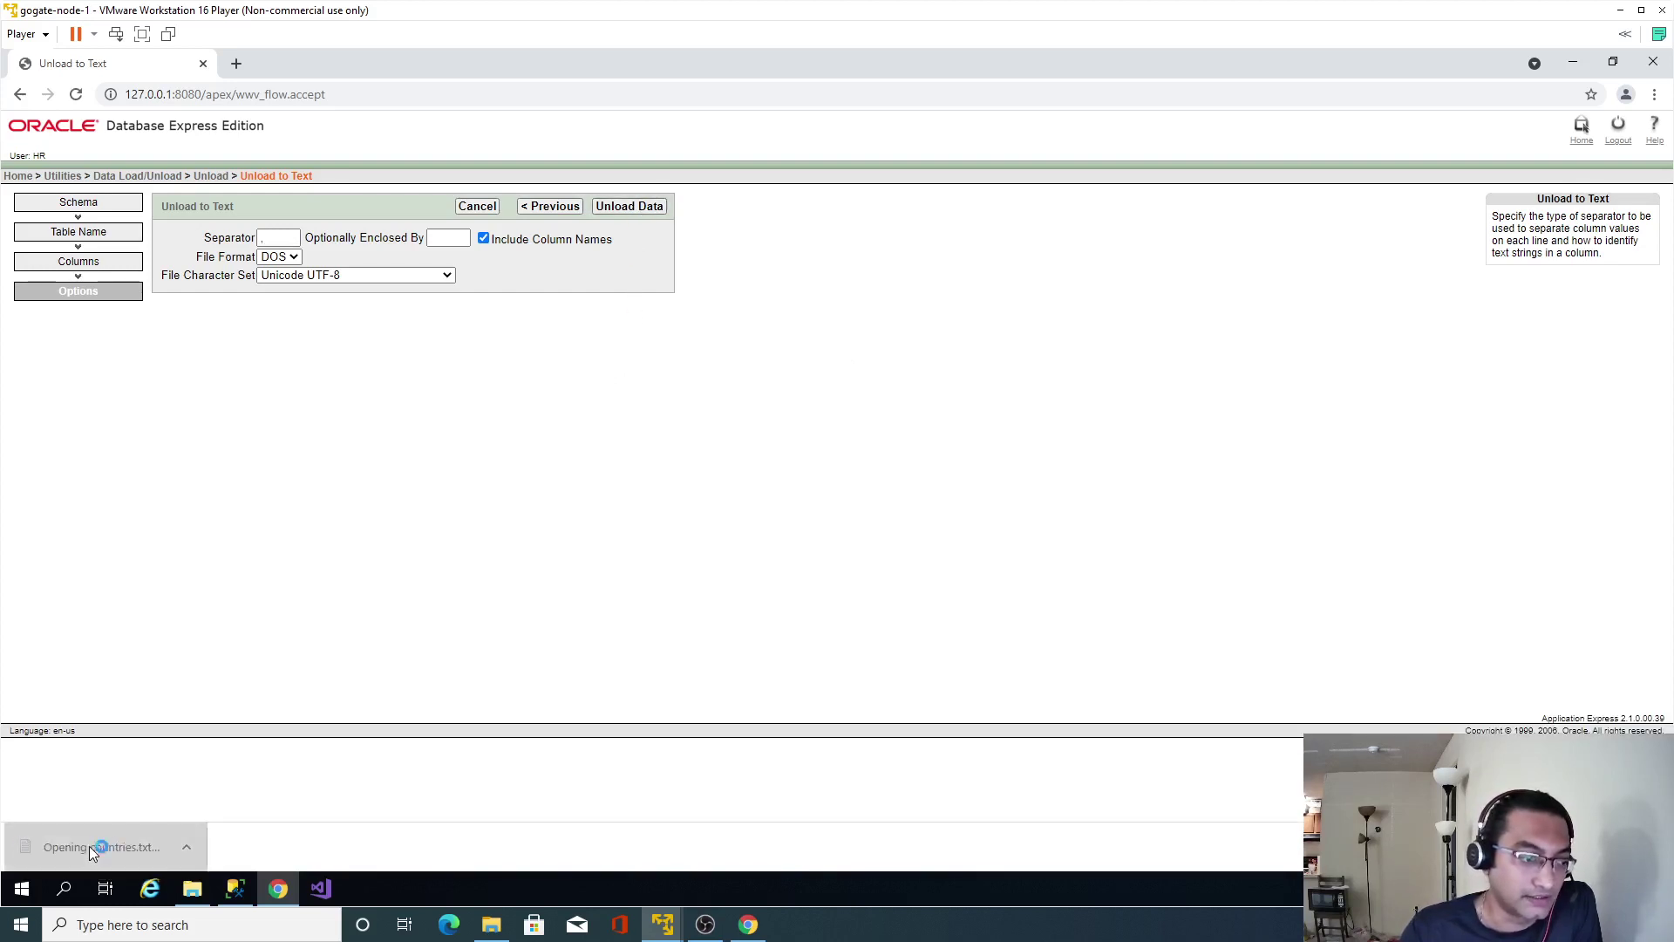
key(ctrl+a)
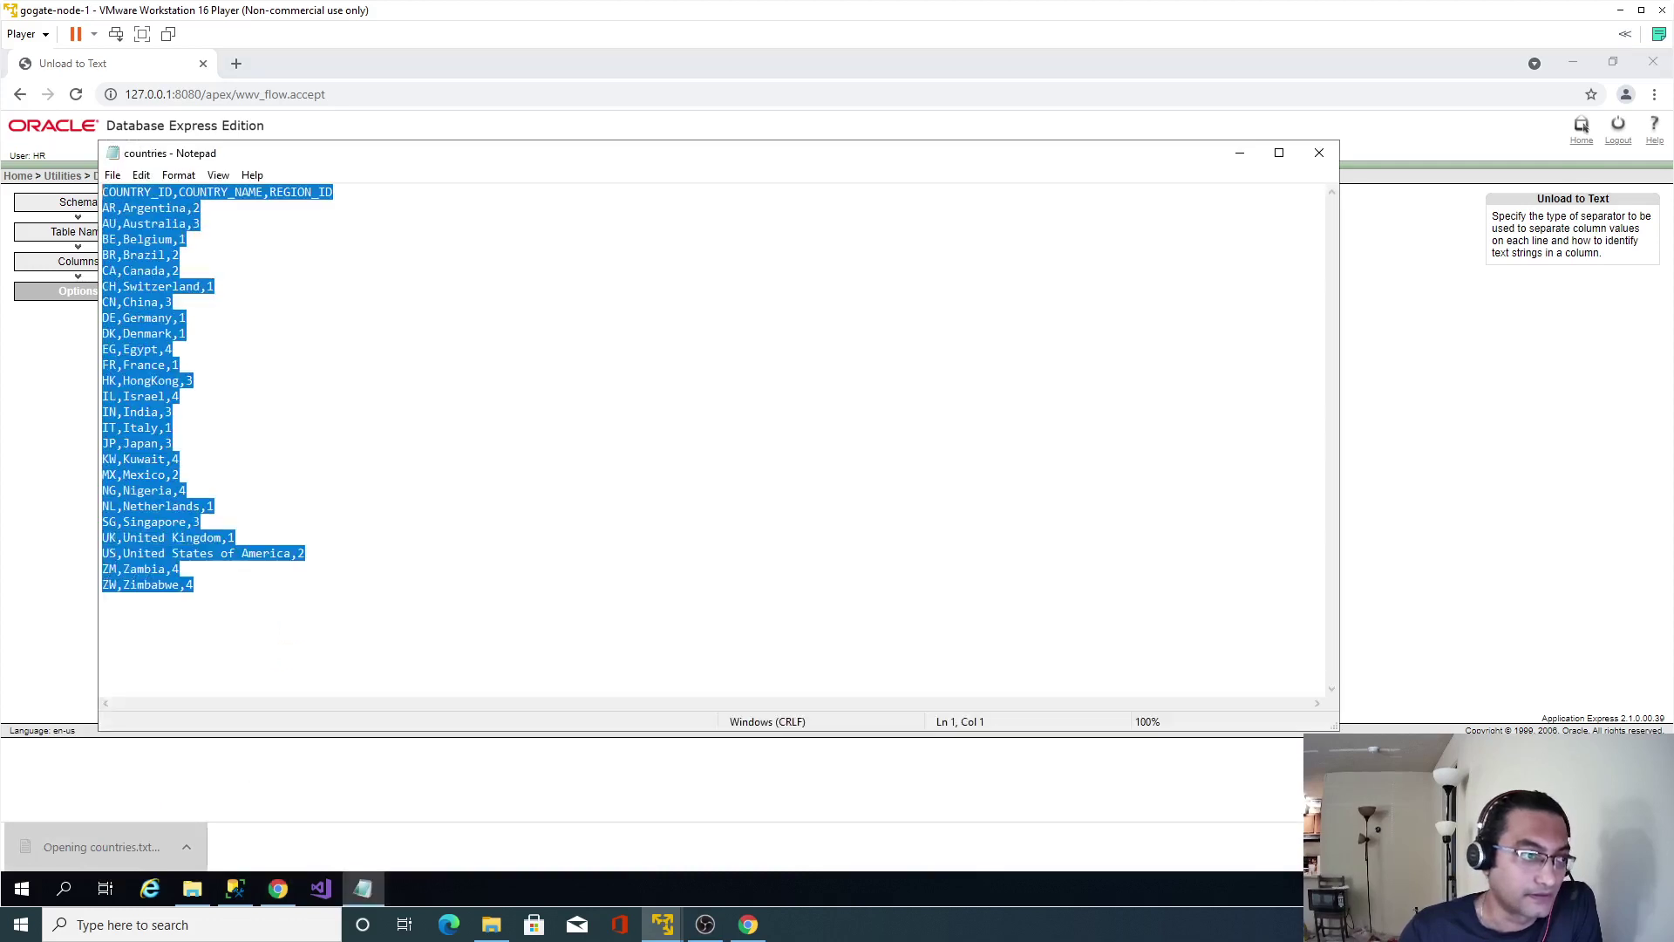
key(Up)
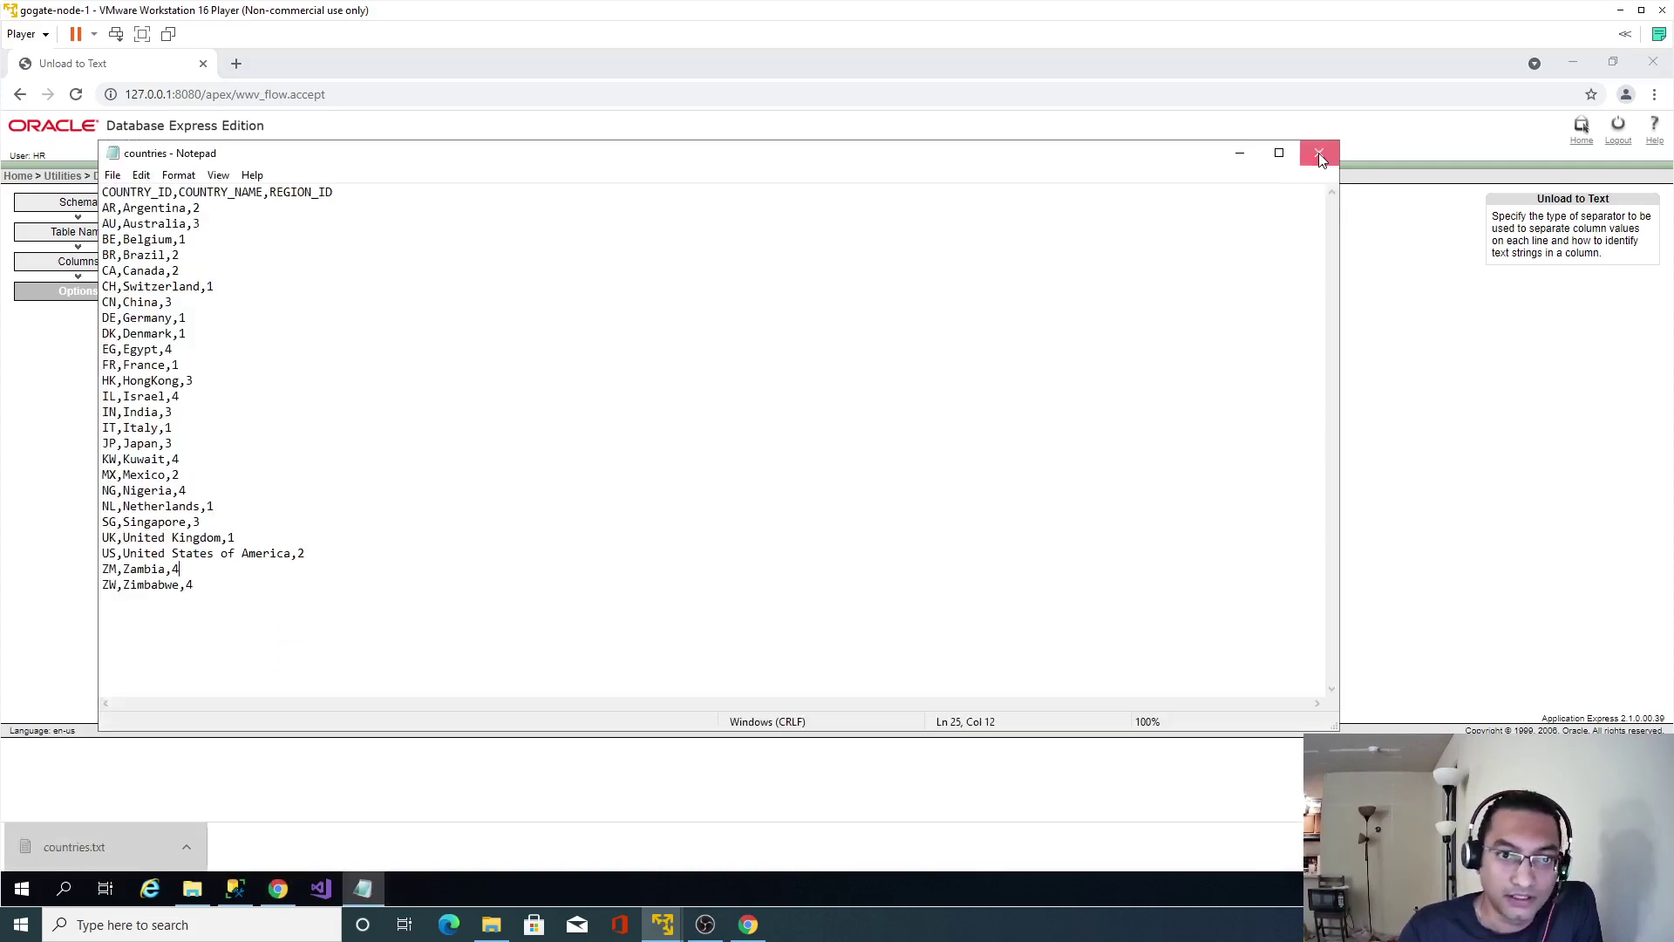
click(1319, 153)
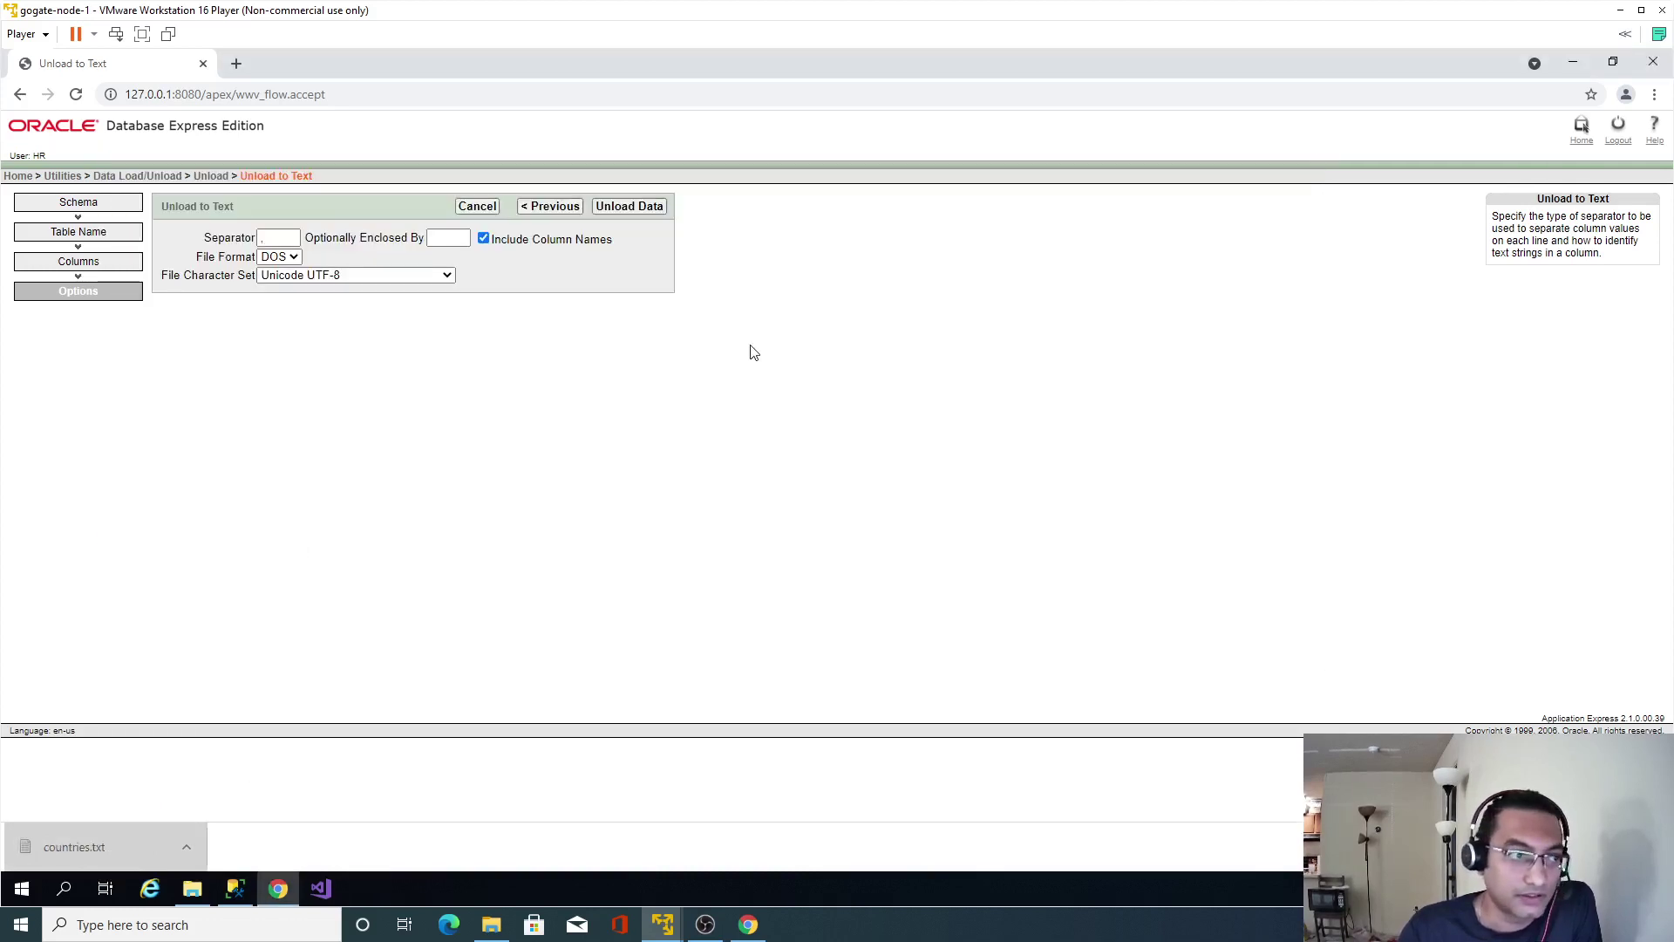
Unload all four DEPARTMENTS columns from HR to departments.txt with a header row.
click(216, 179)
click(76, 249)
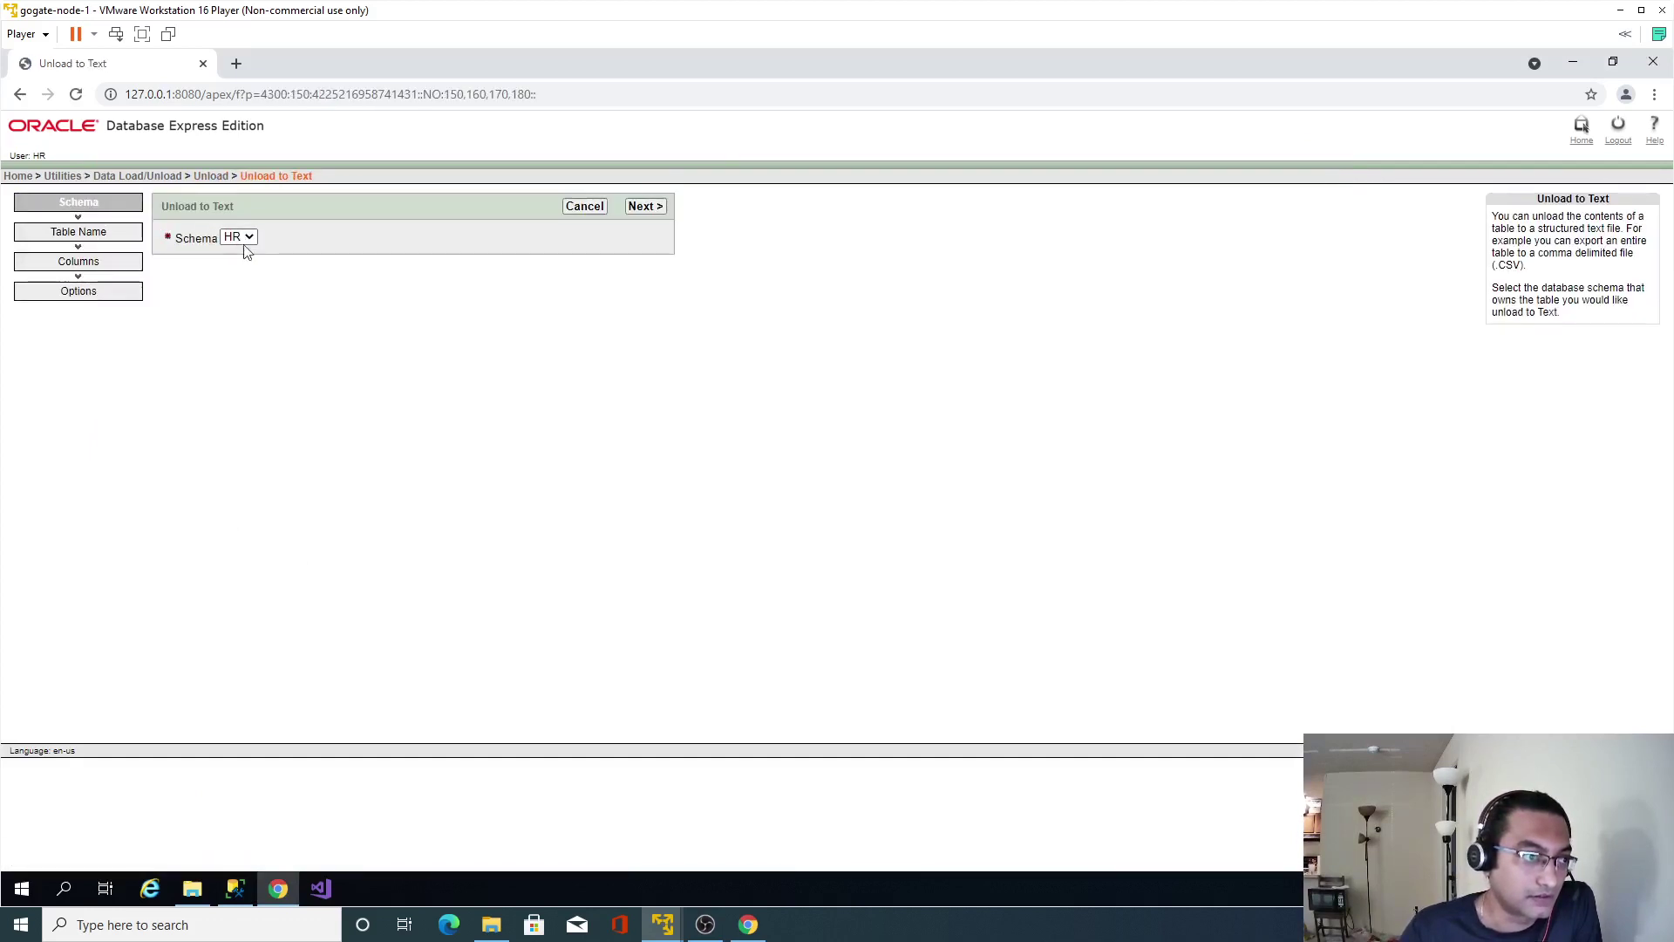
click(645, 205)
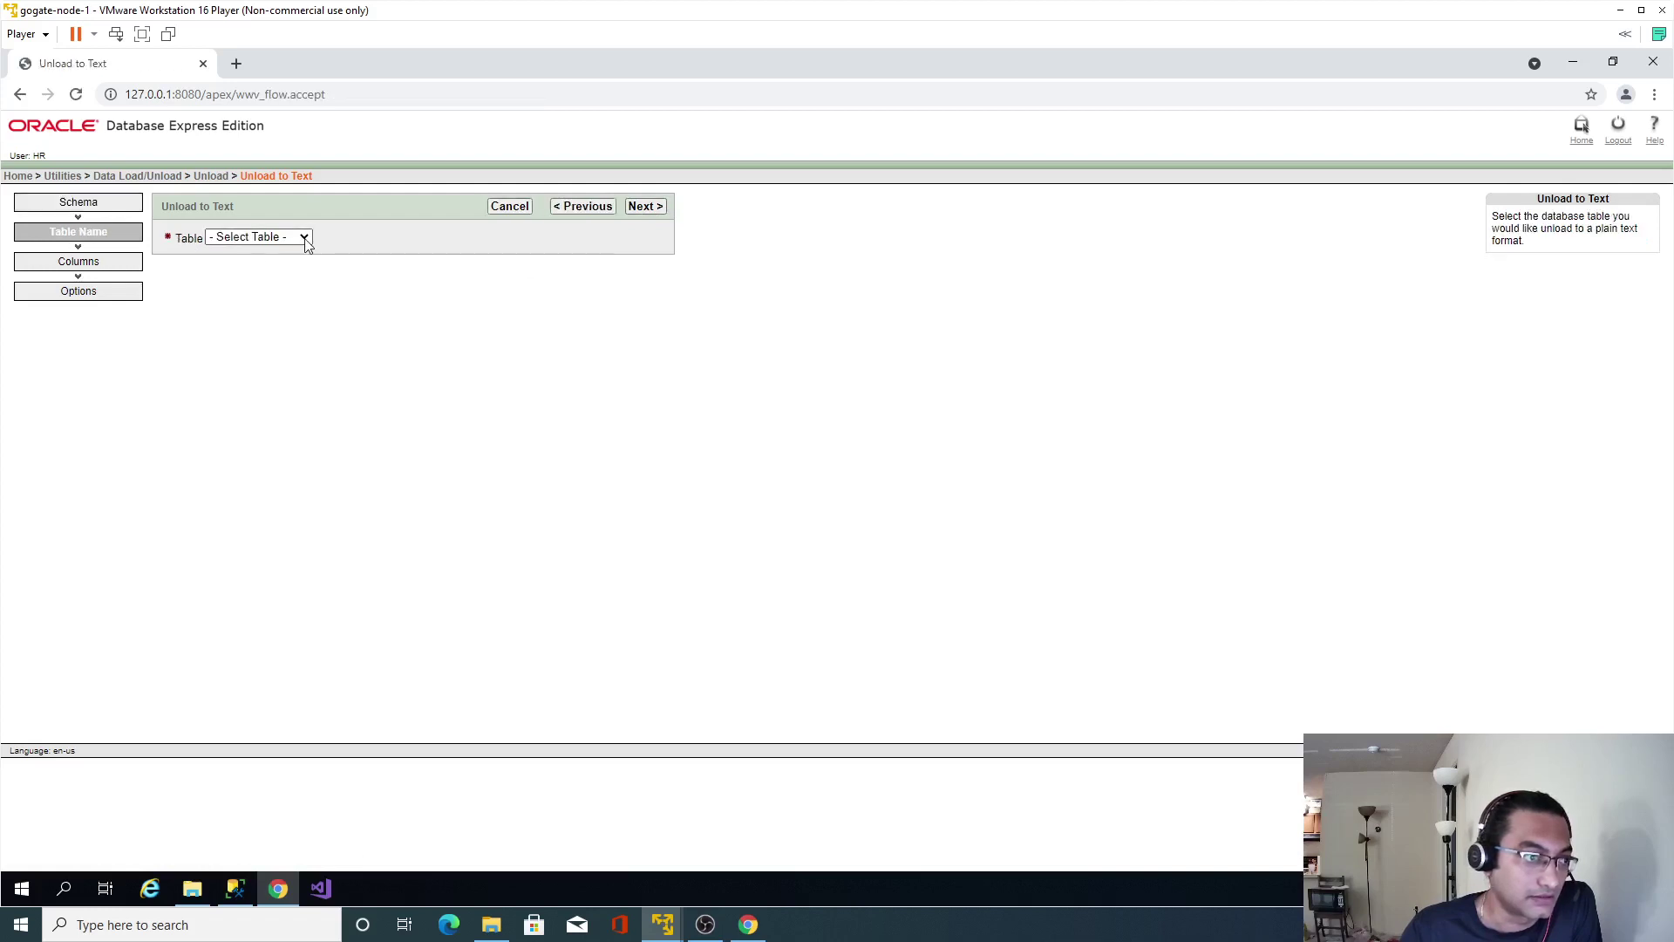
click(304, 237)
click(244, 280)
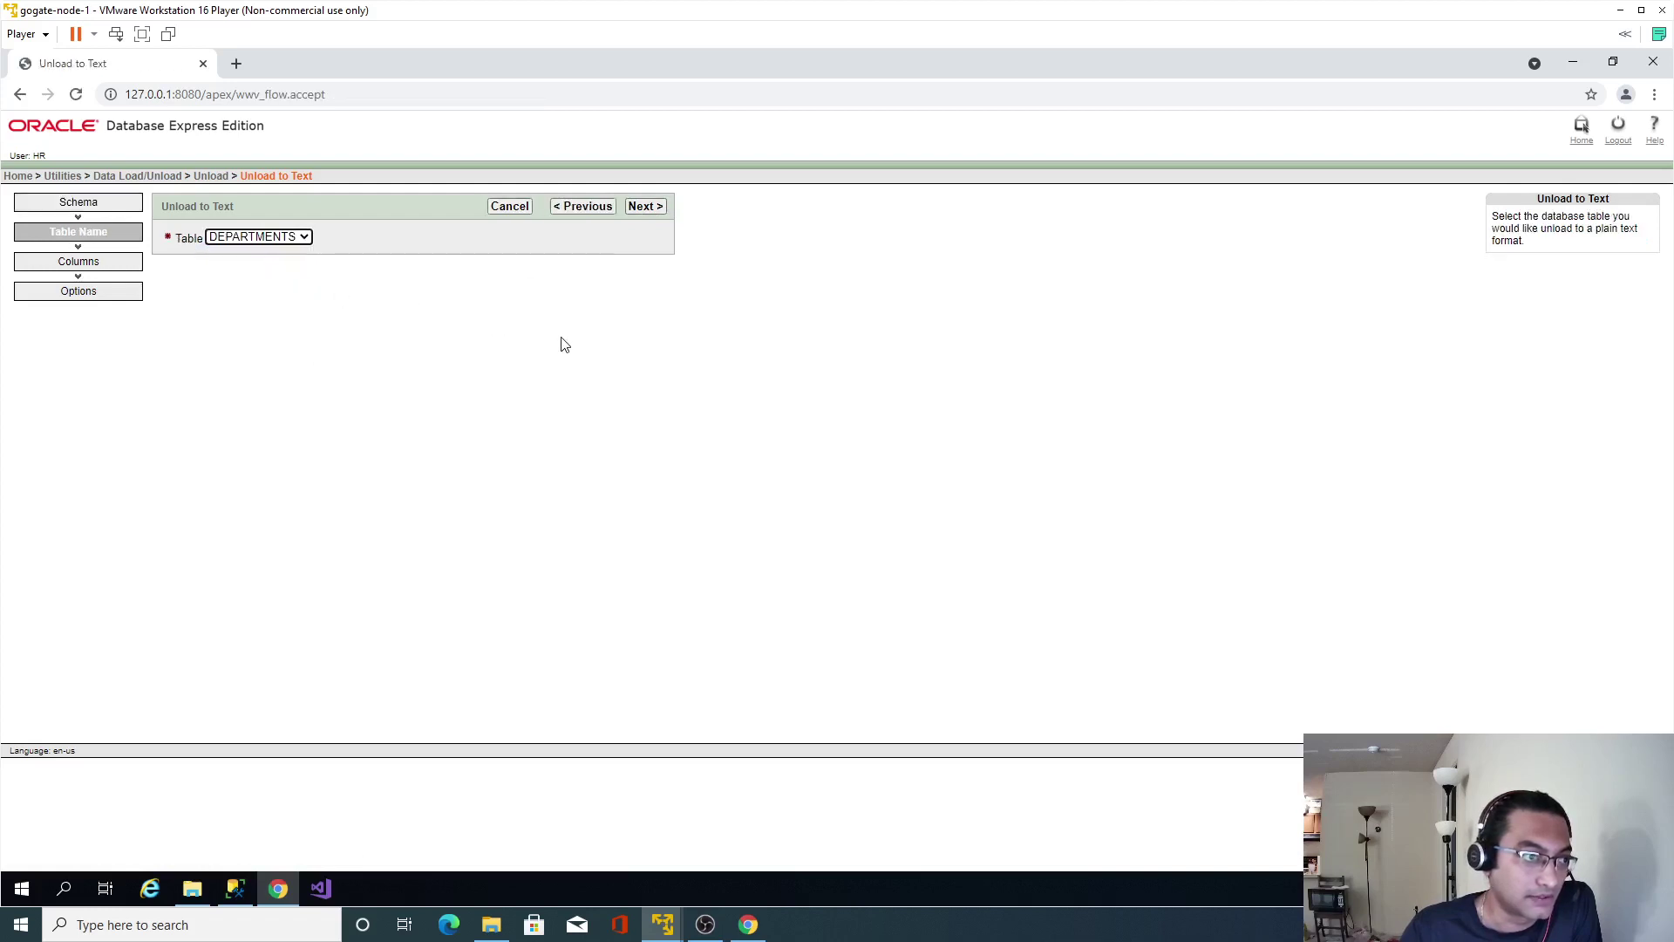
click(645, 209)
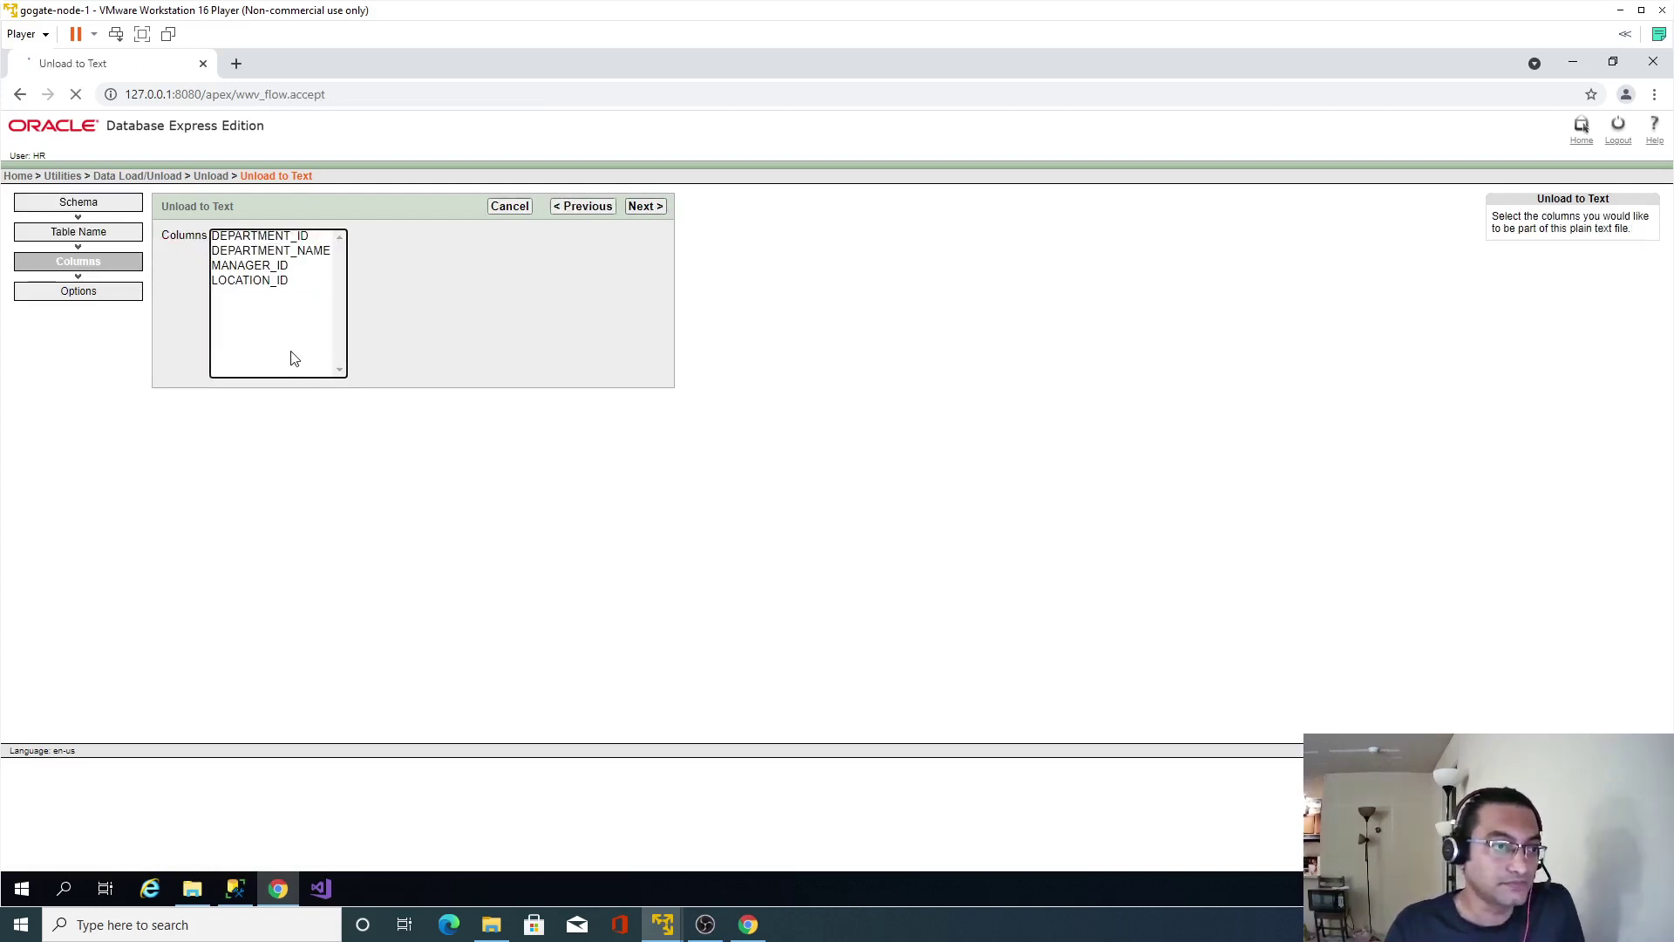
drag(294, 359, 262, 237)
click(647, 208)
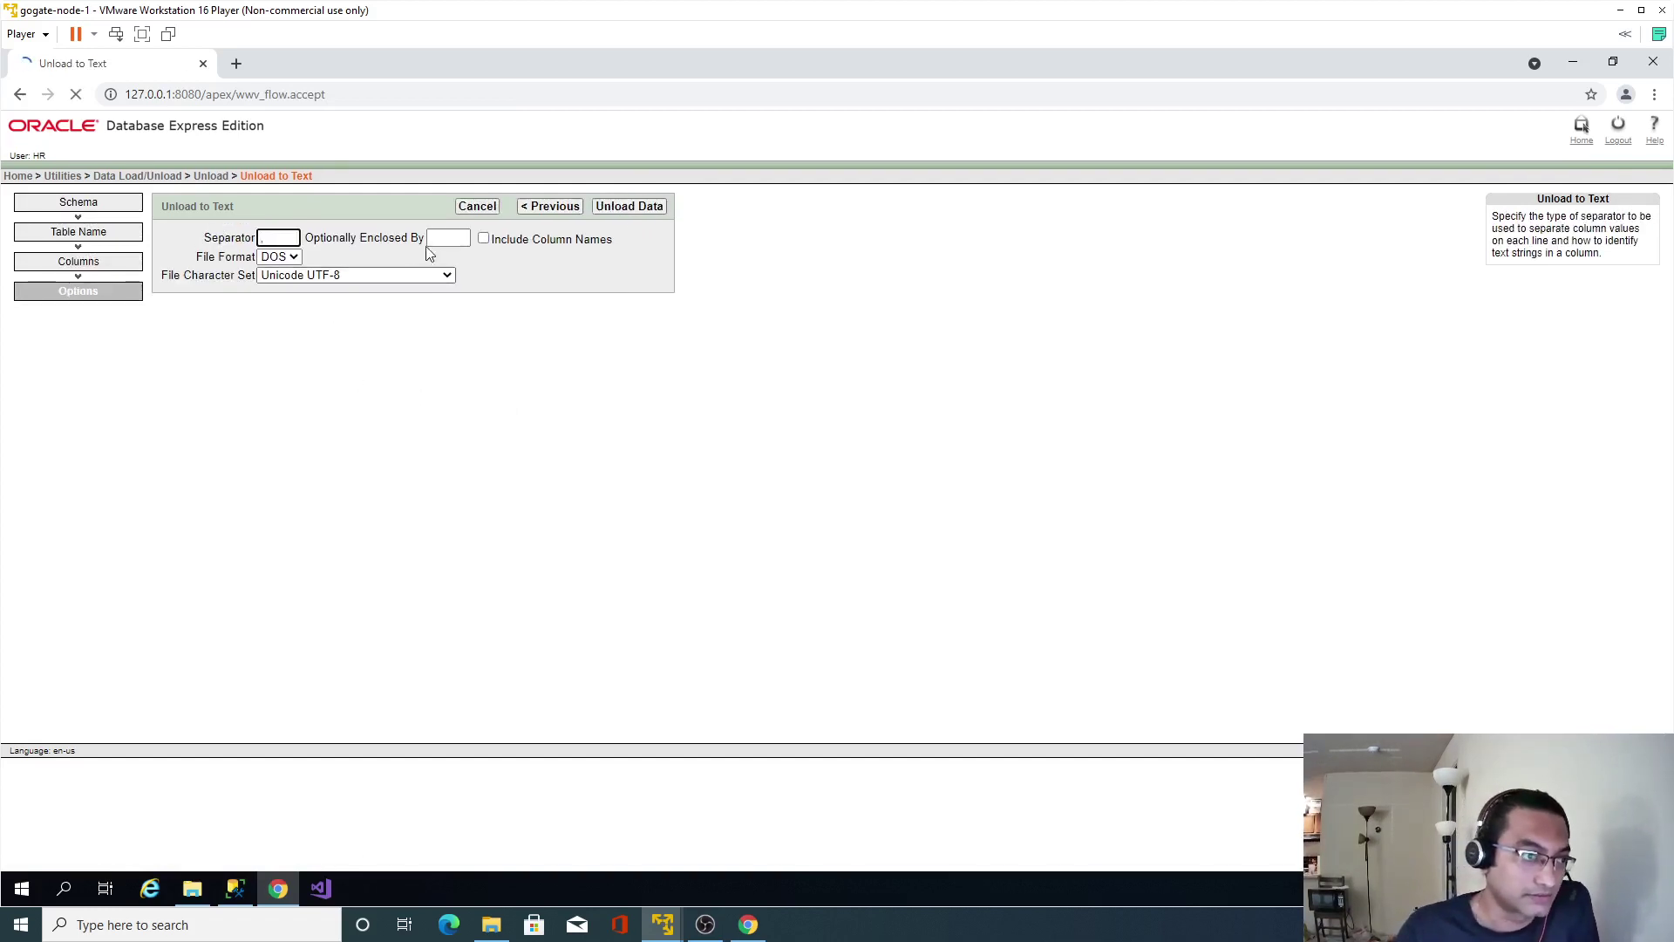
click(484, 238)
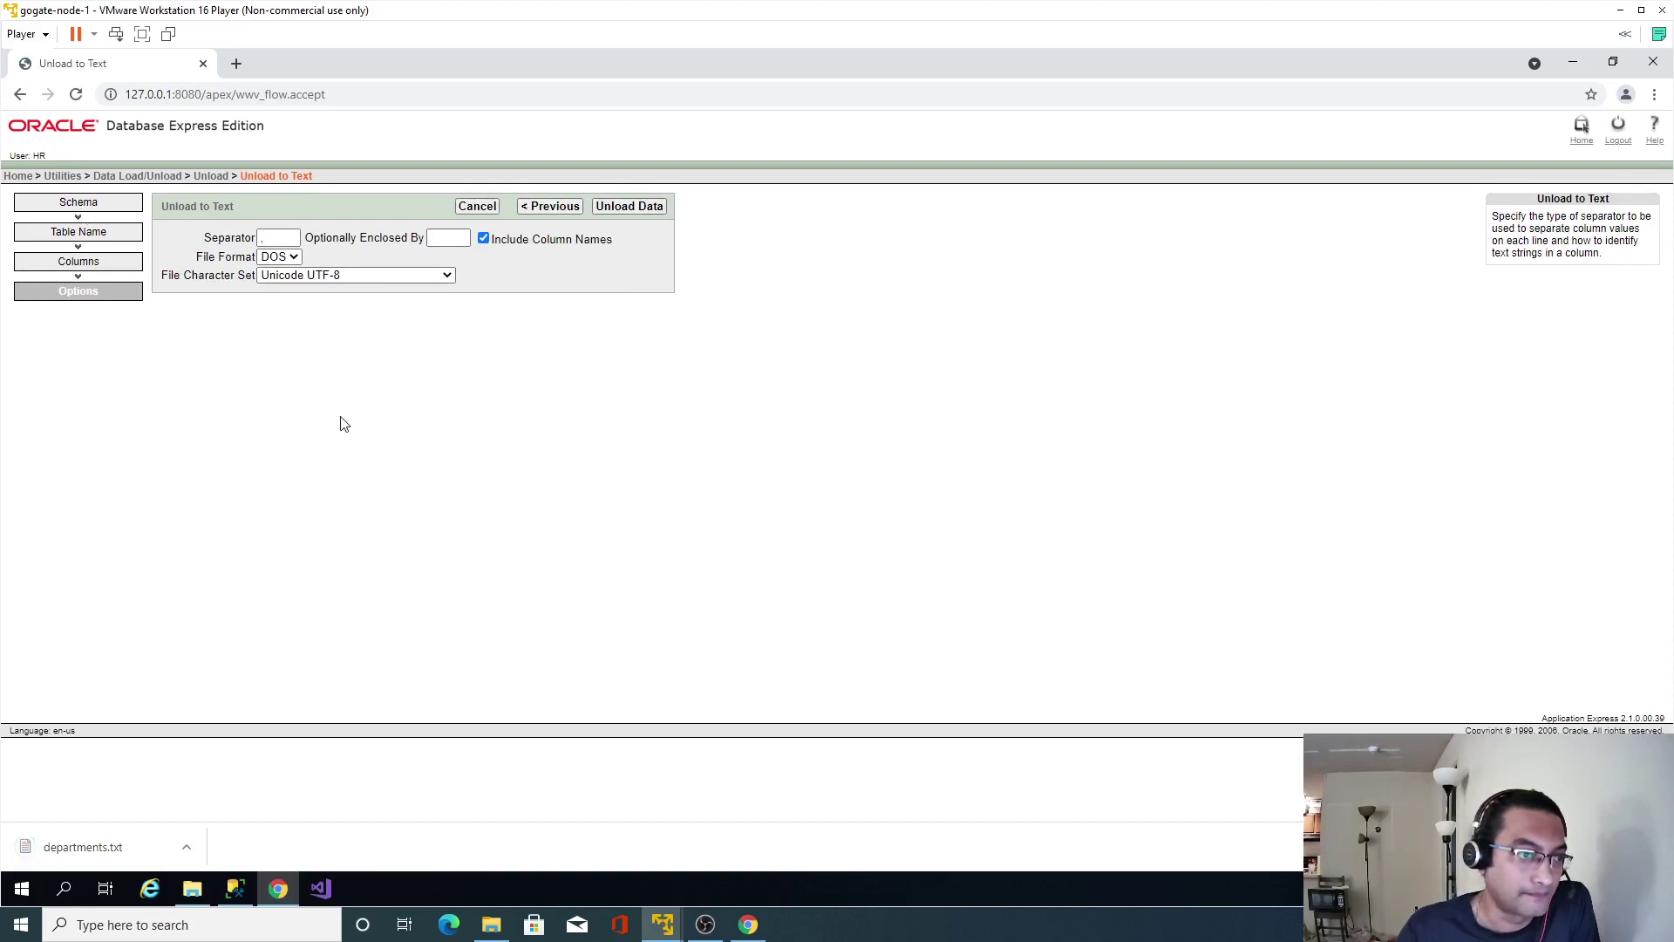
click(210, 177)
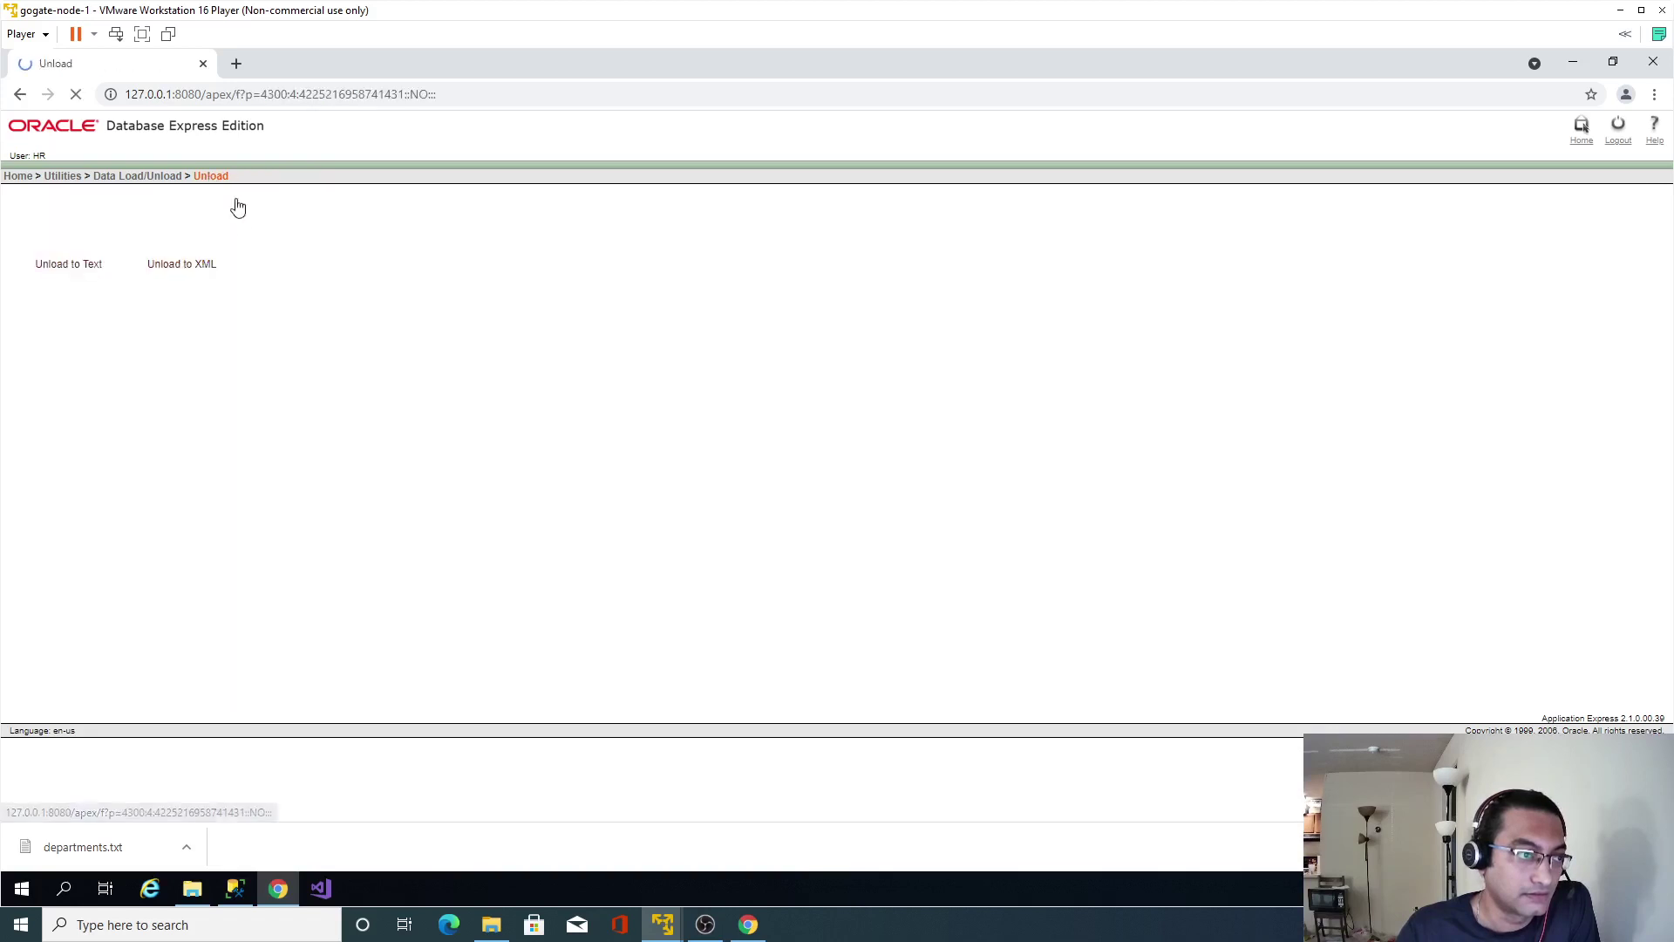
Unload every EMPLOYEES column from HR to employees.txt with column names included.
click(68, 243)
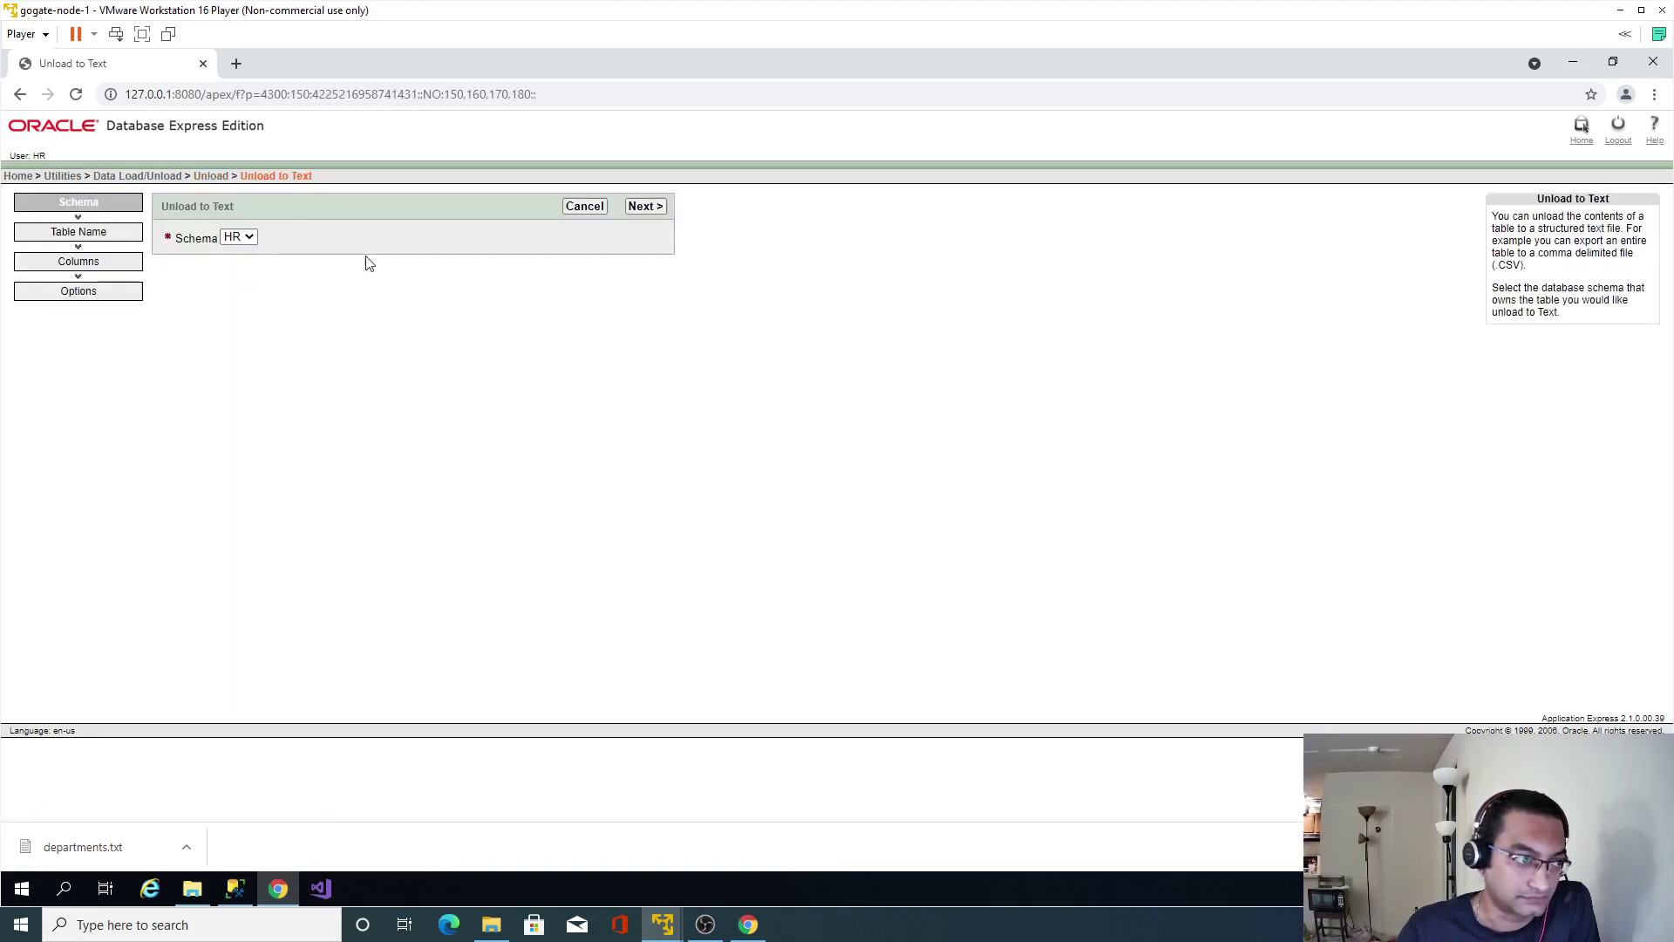
click(647, 207)
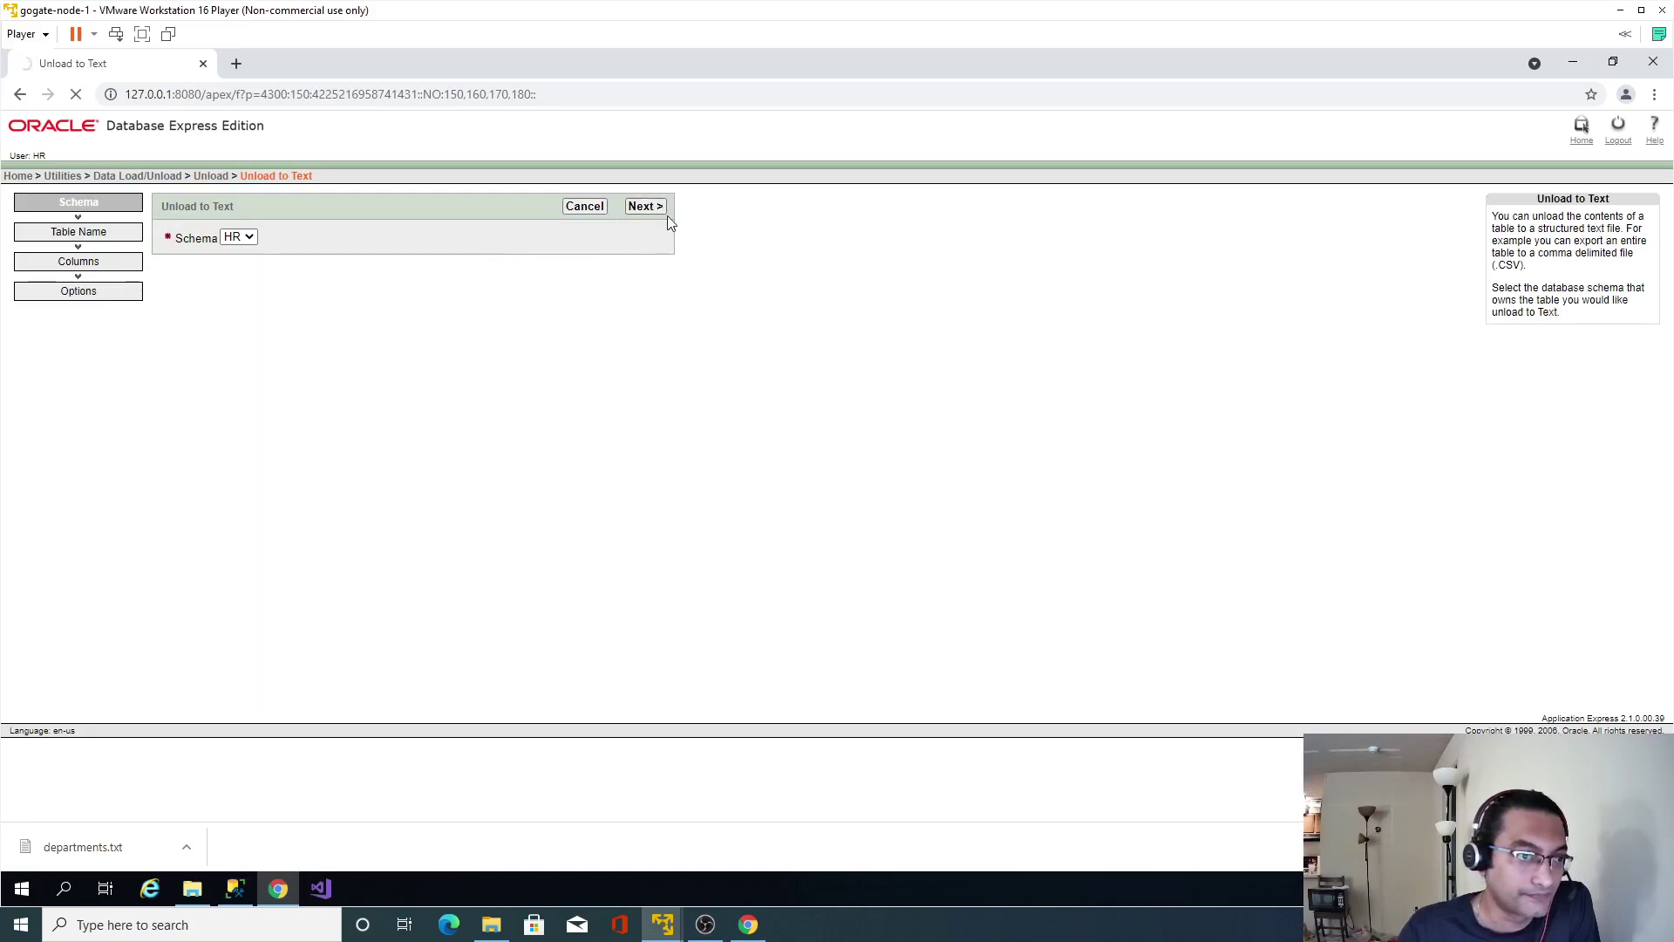
click(266, 237)
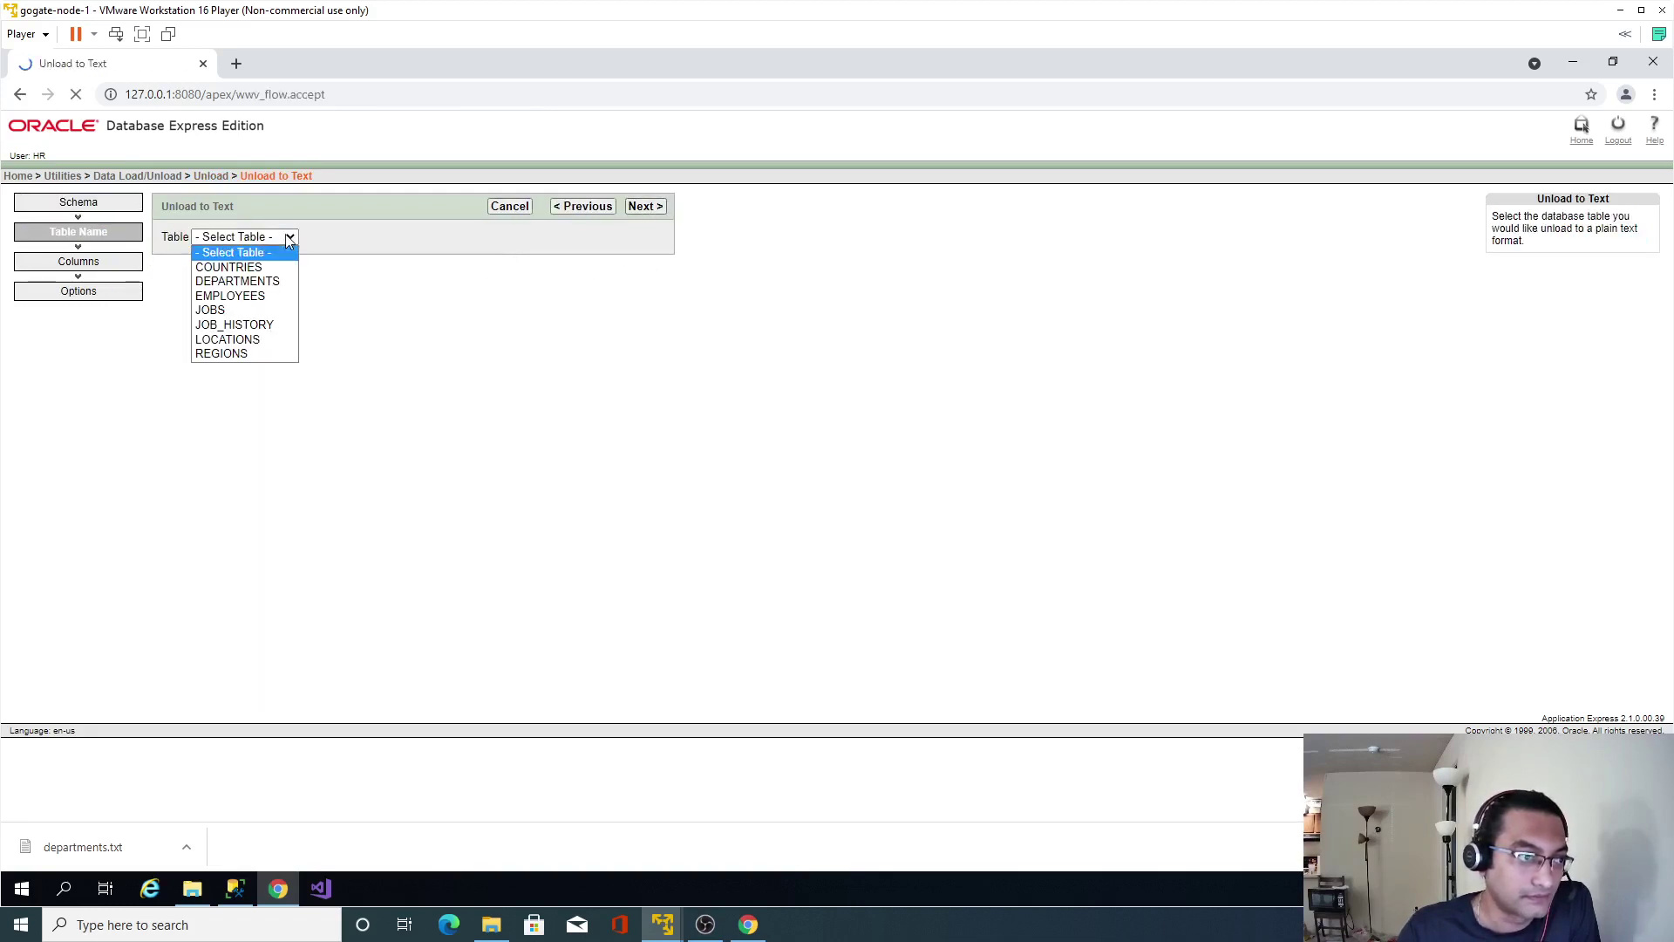
click(228, 295)
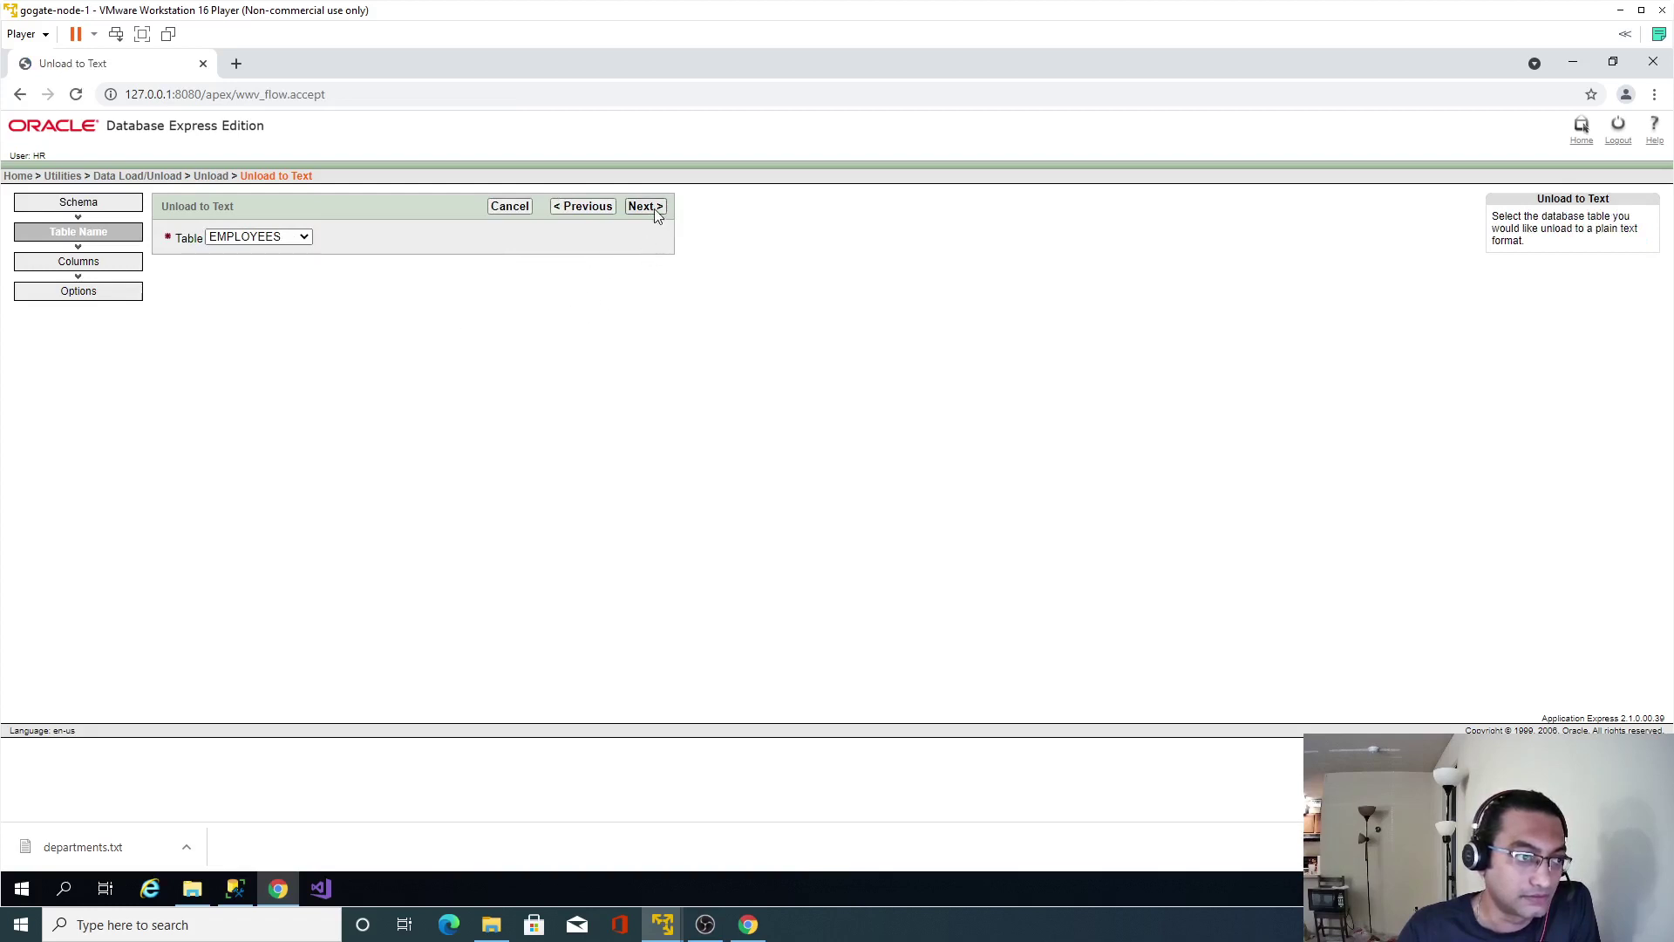
click(655, 210)
click(303, 328)
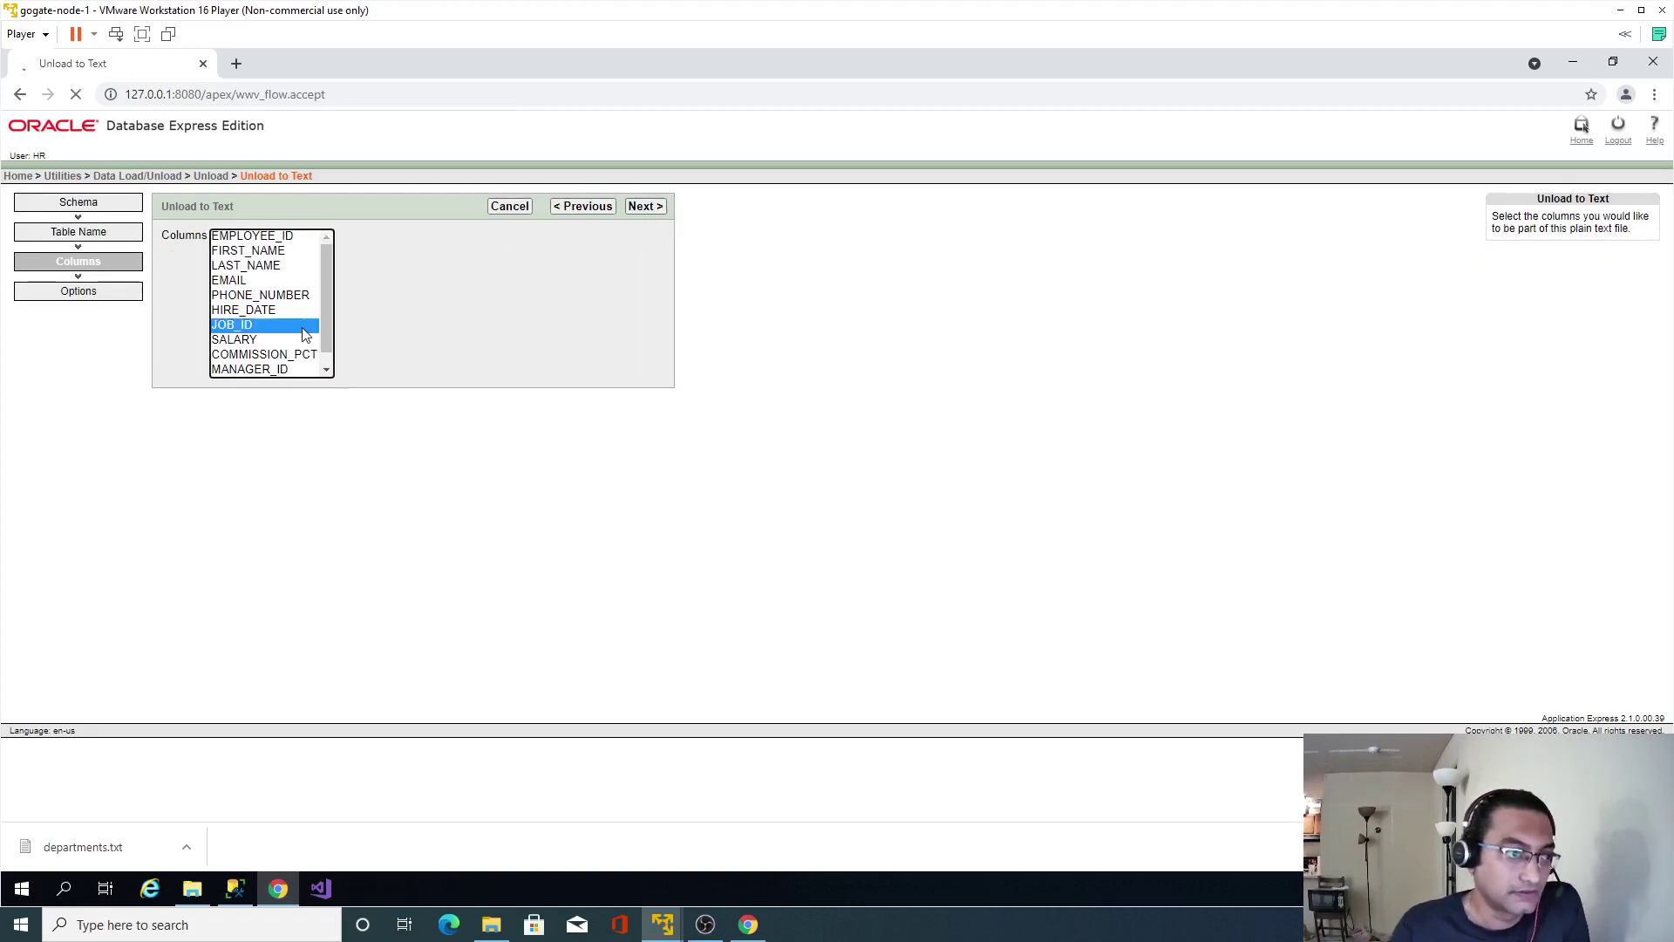
click(645, 205)
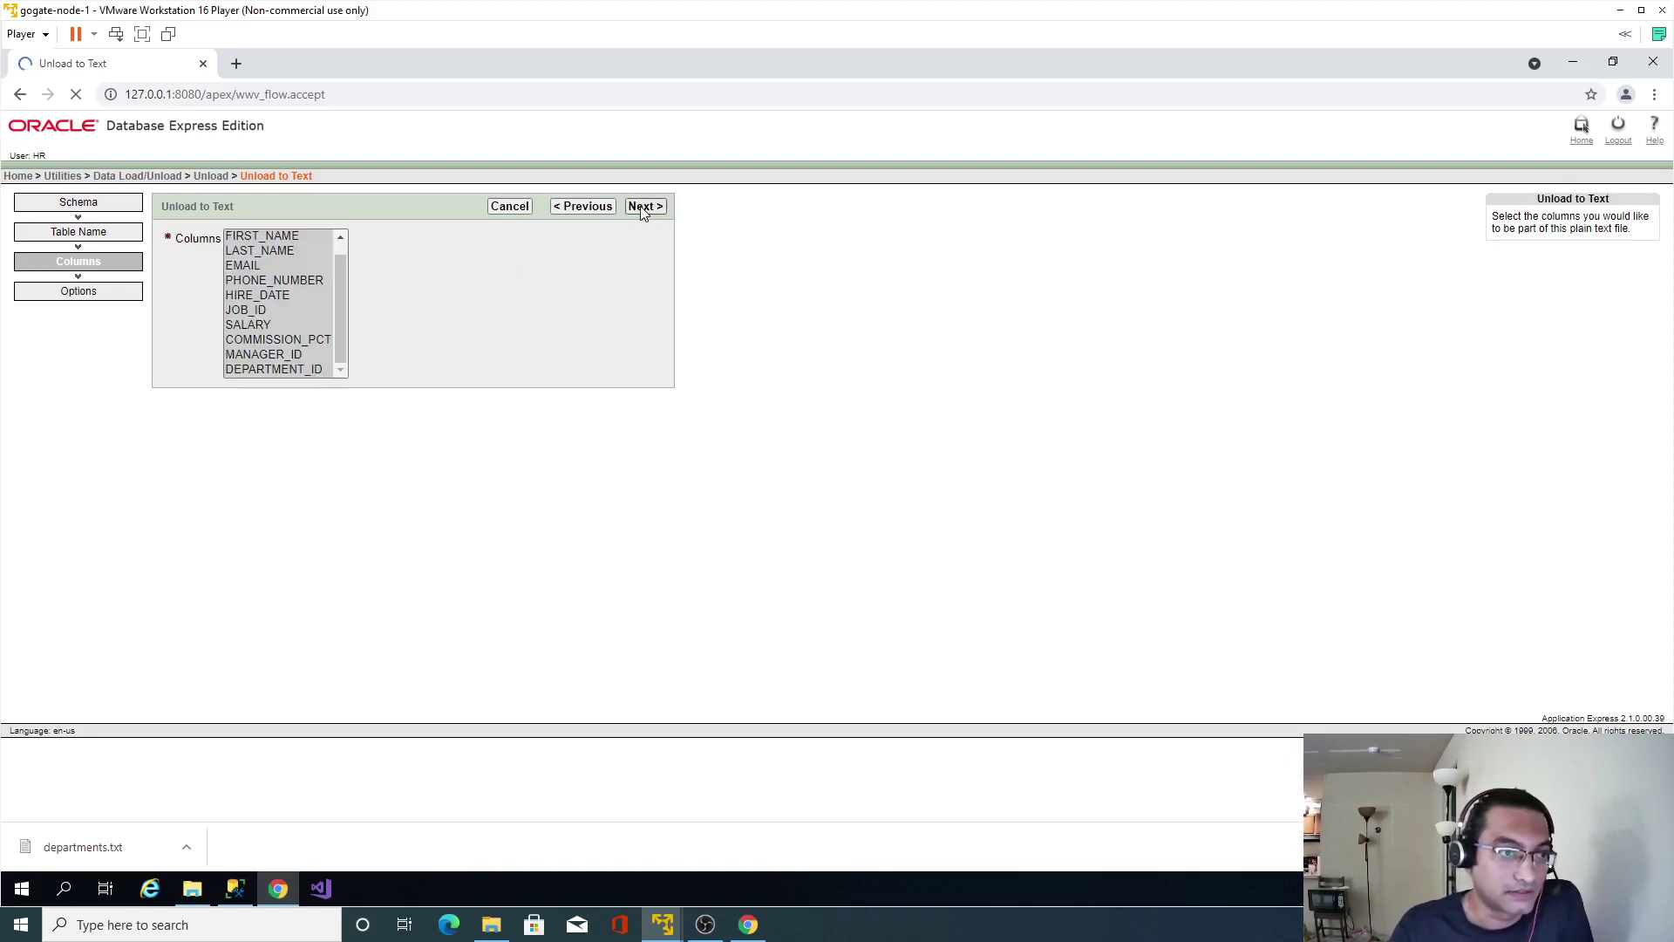
click(484, 241)
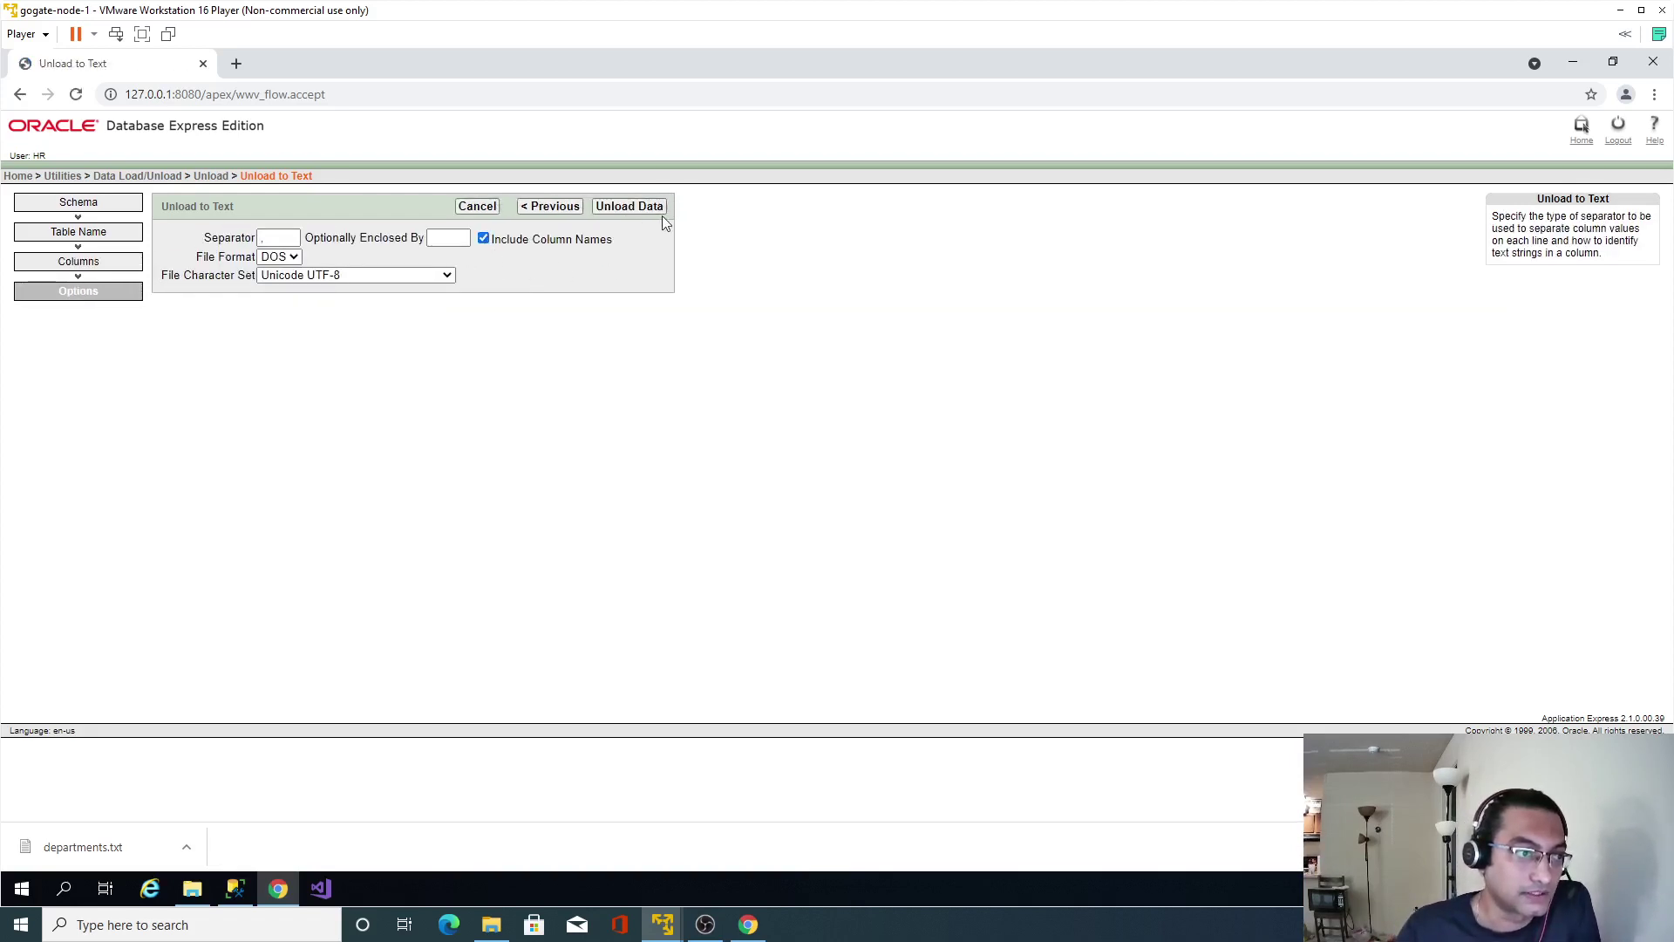
click(630, 207)
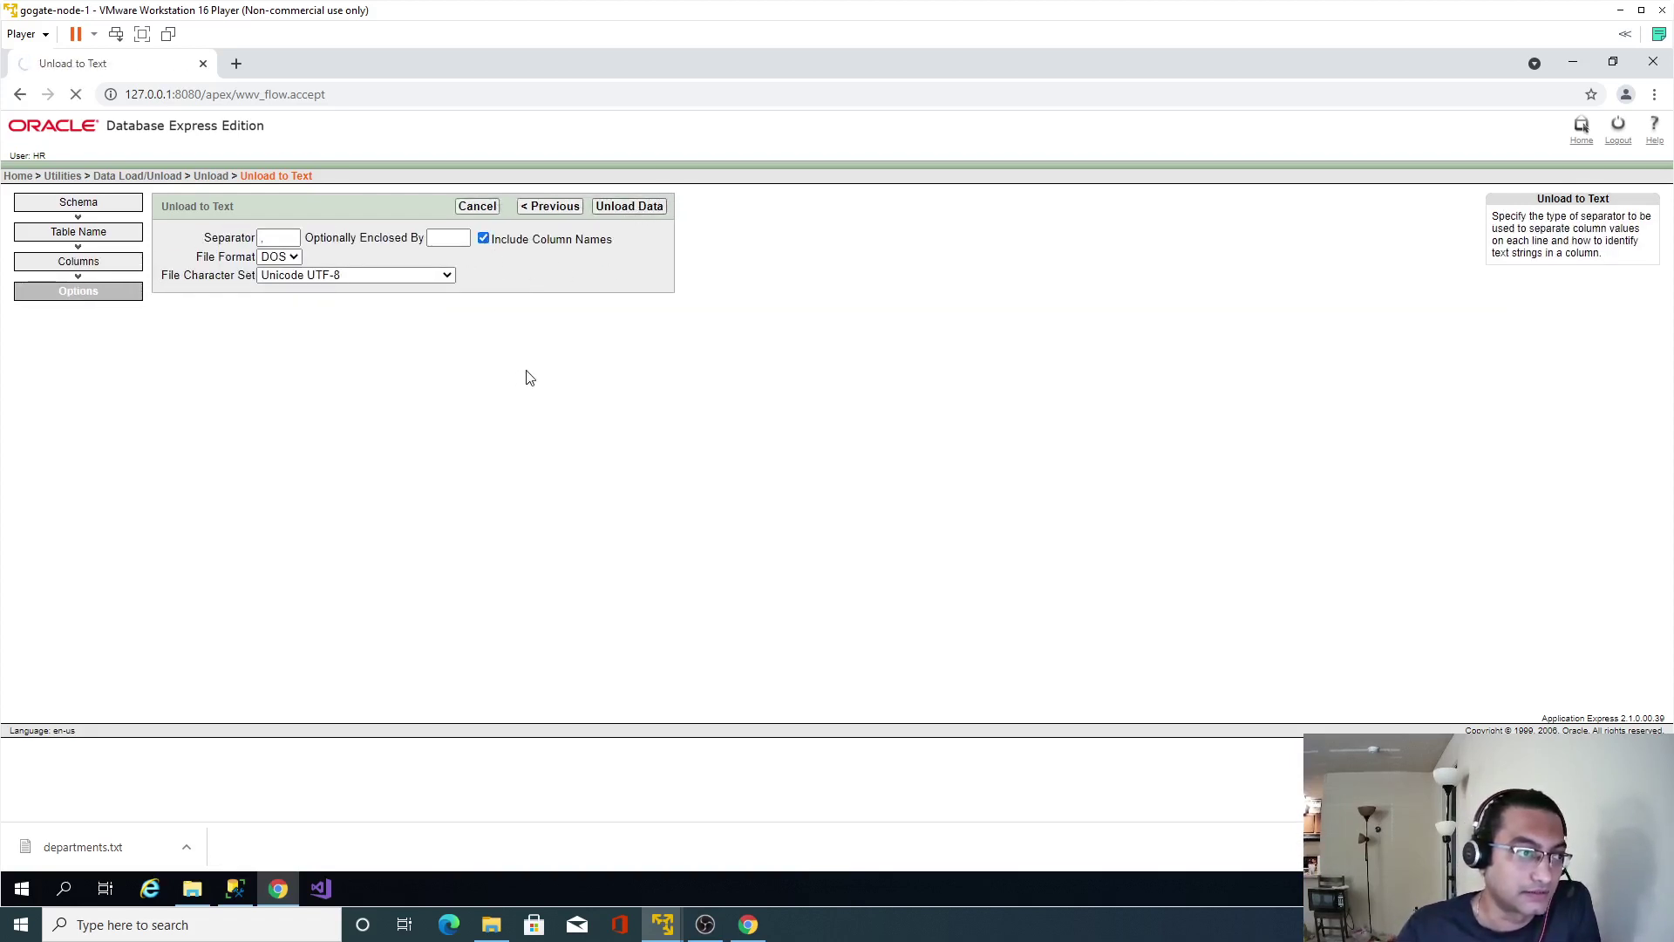
click(212, 177)
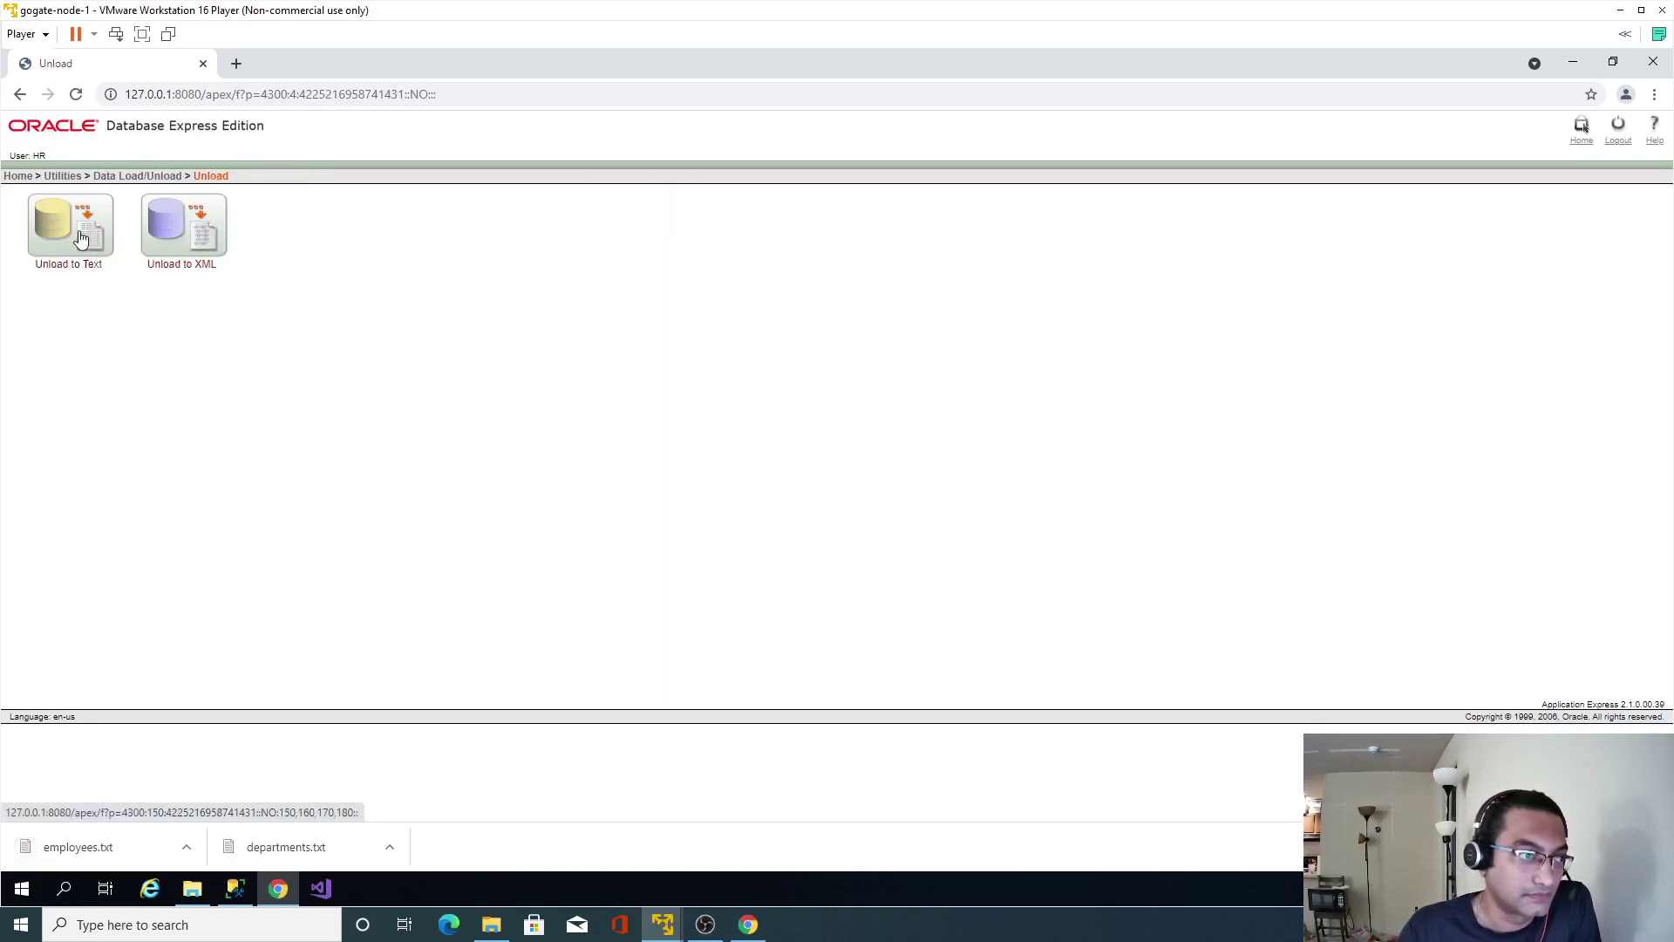
Unload all four JOBS columns to jobs.txt with column names.
click(162, 267)
click(645, 205)
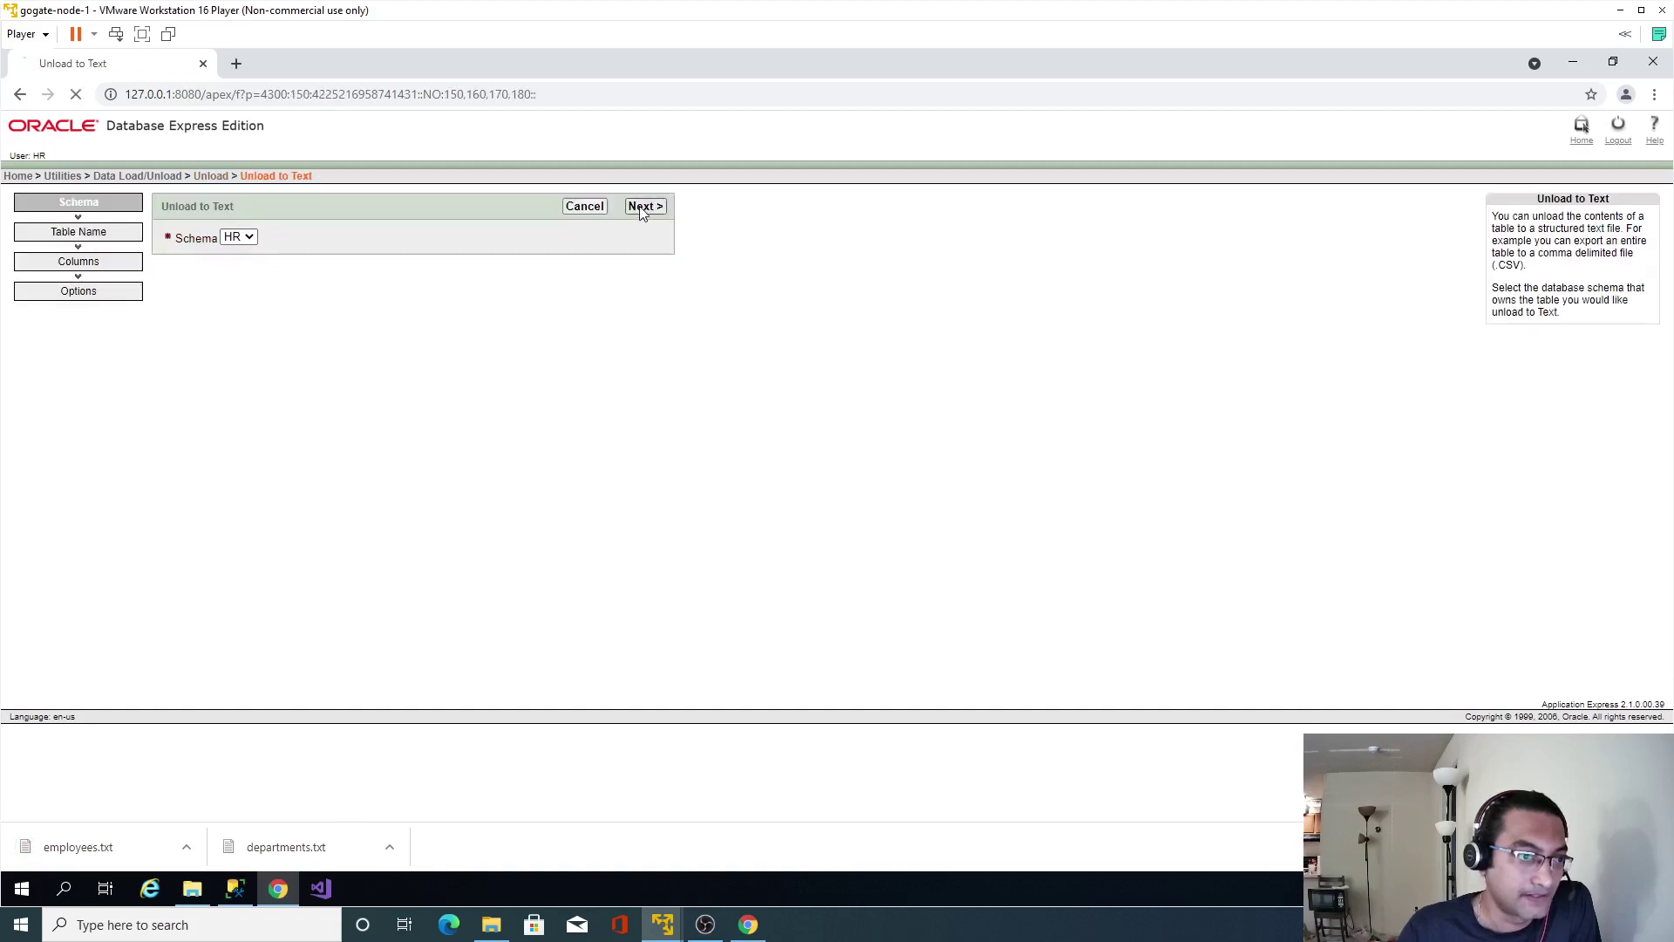
click(284, 237)
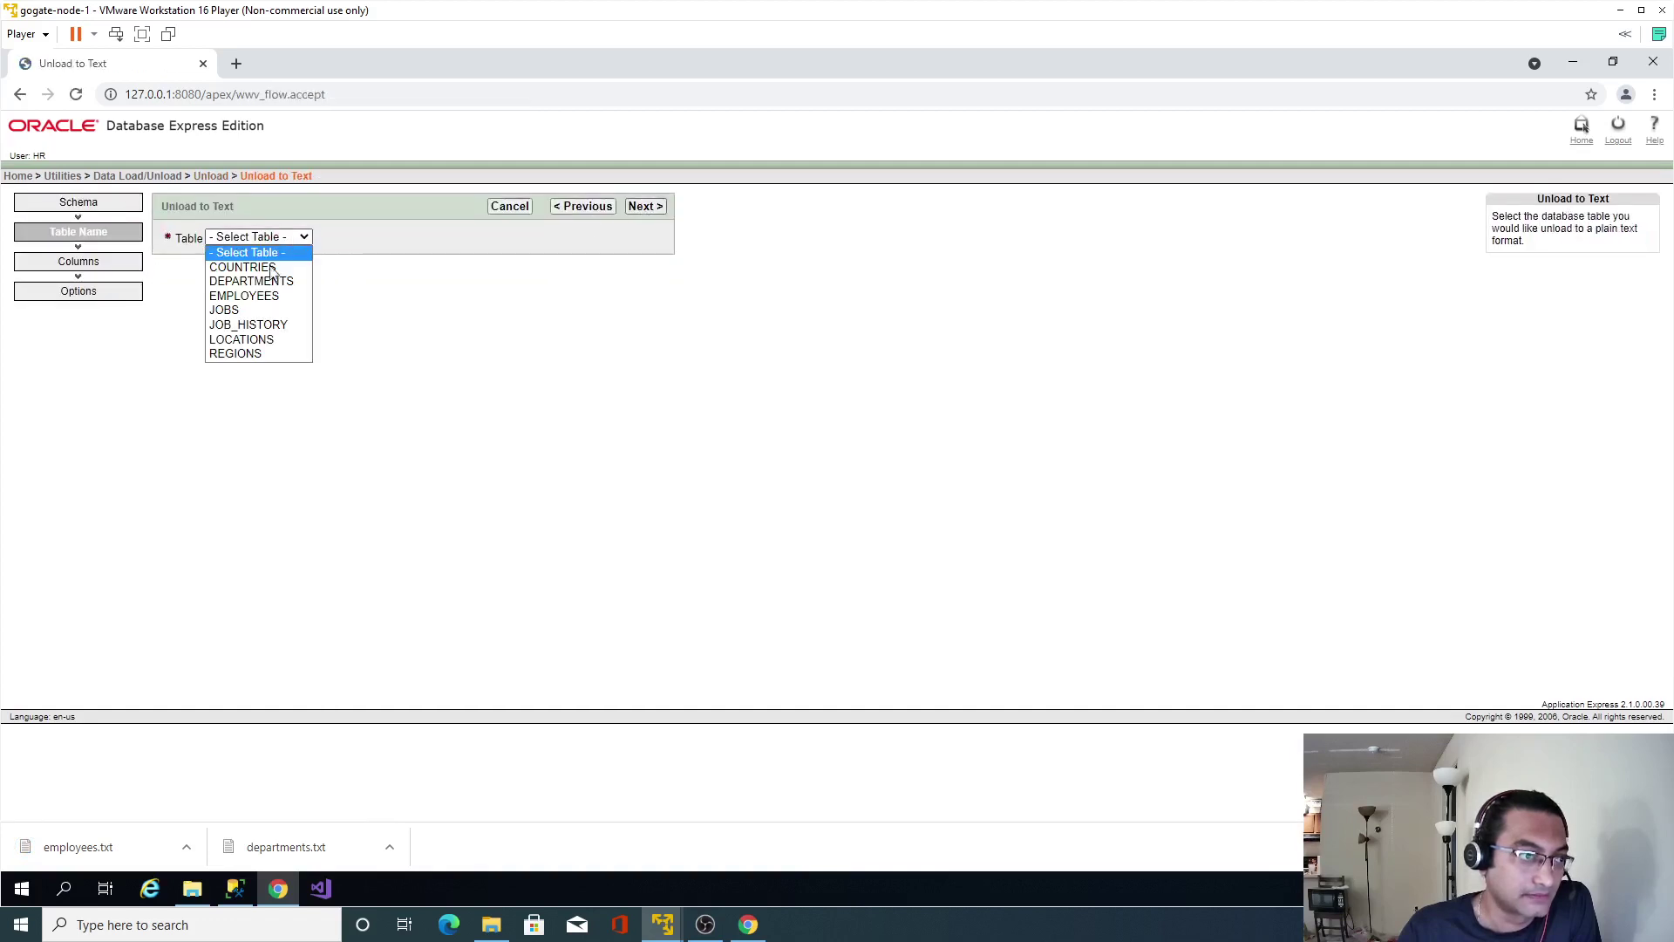
click(224, 311)
click(646, 205)
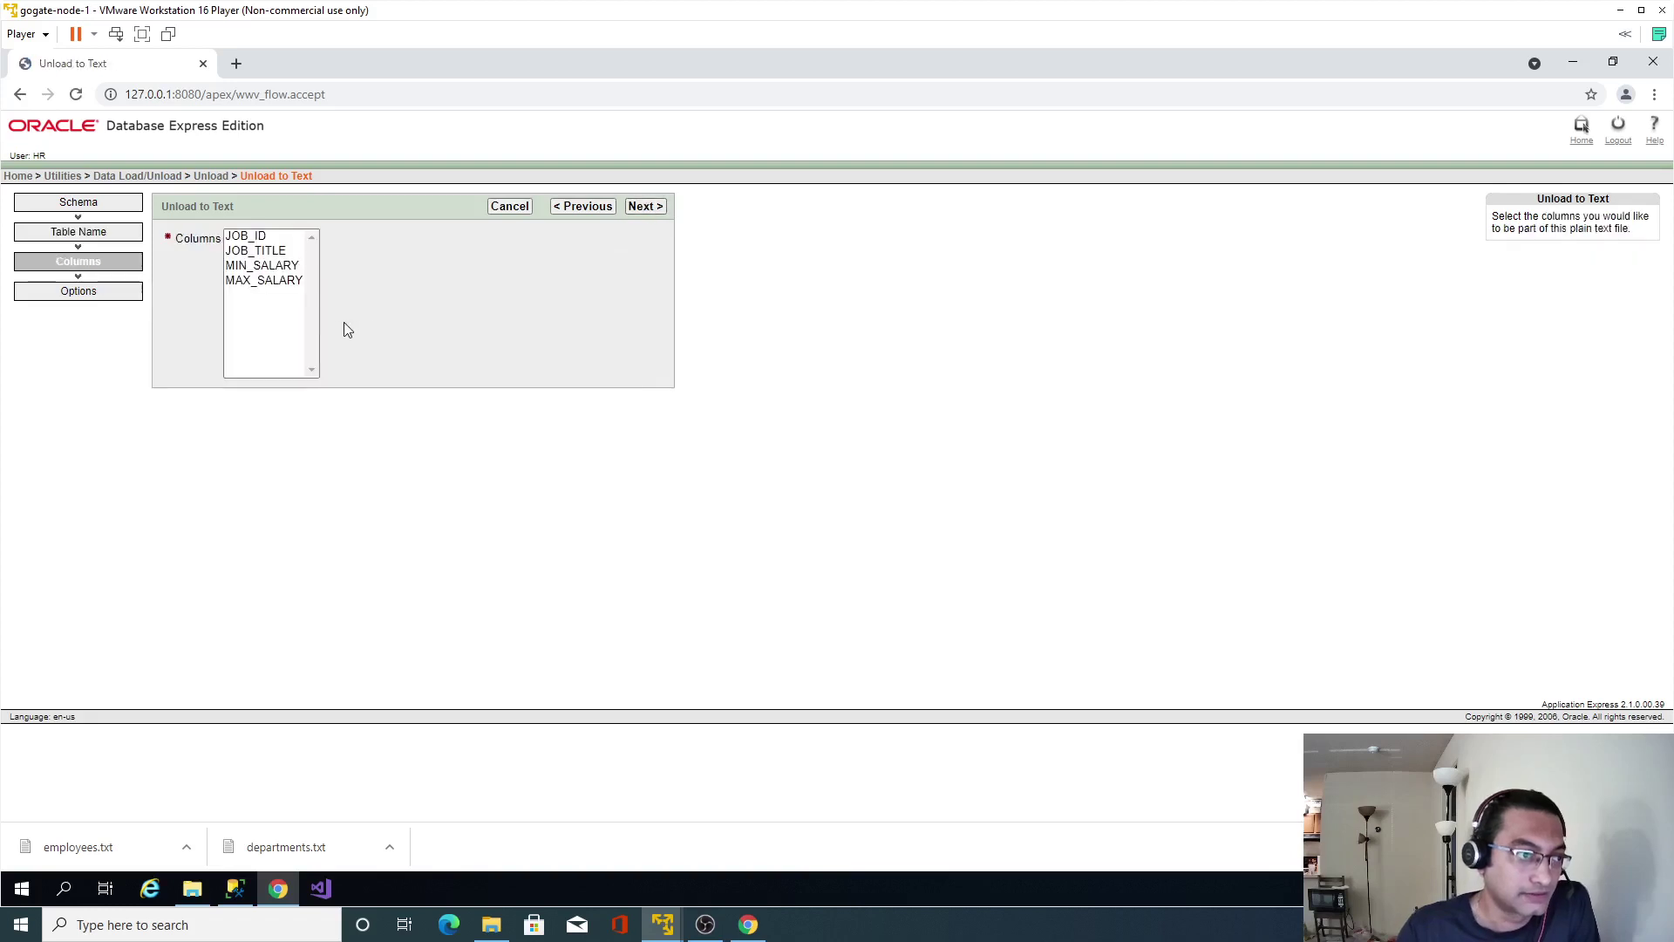
click(299, 330)
key(ctrl+a)
click(655, 208)
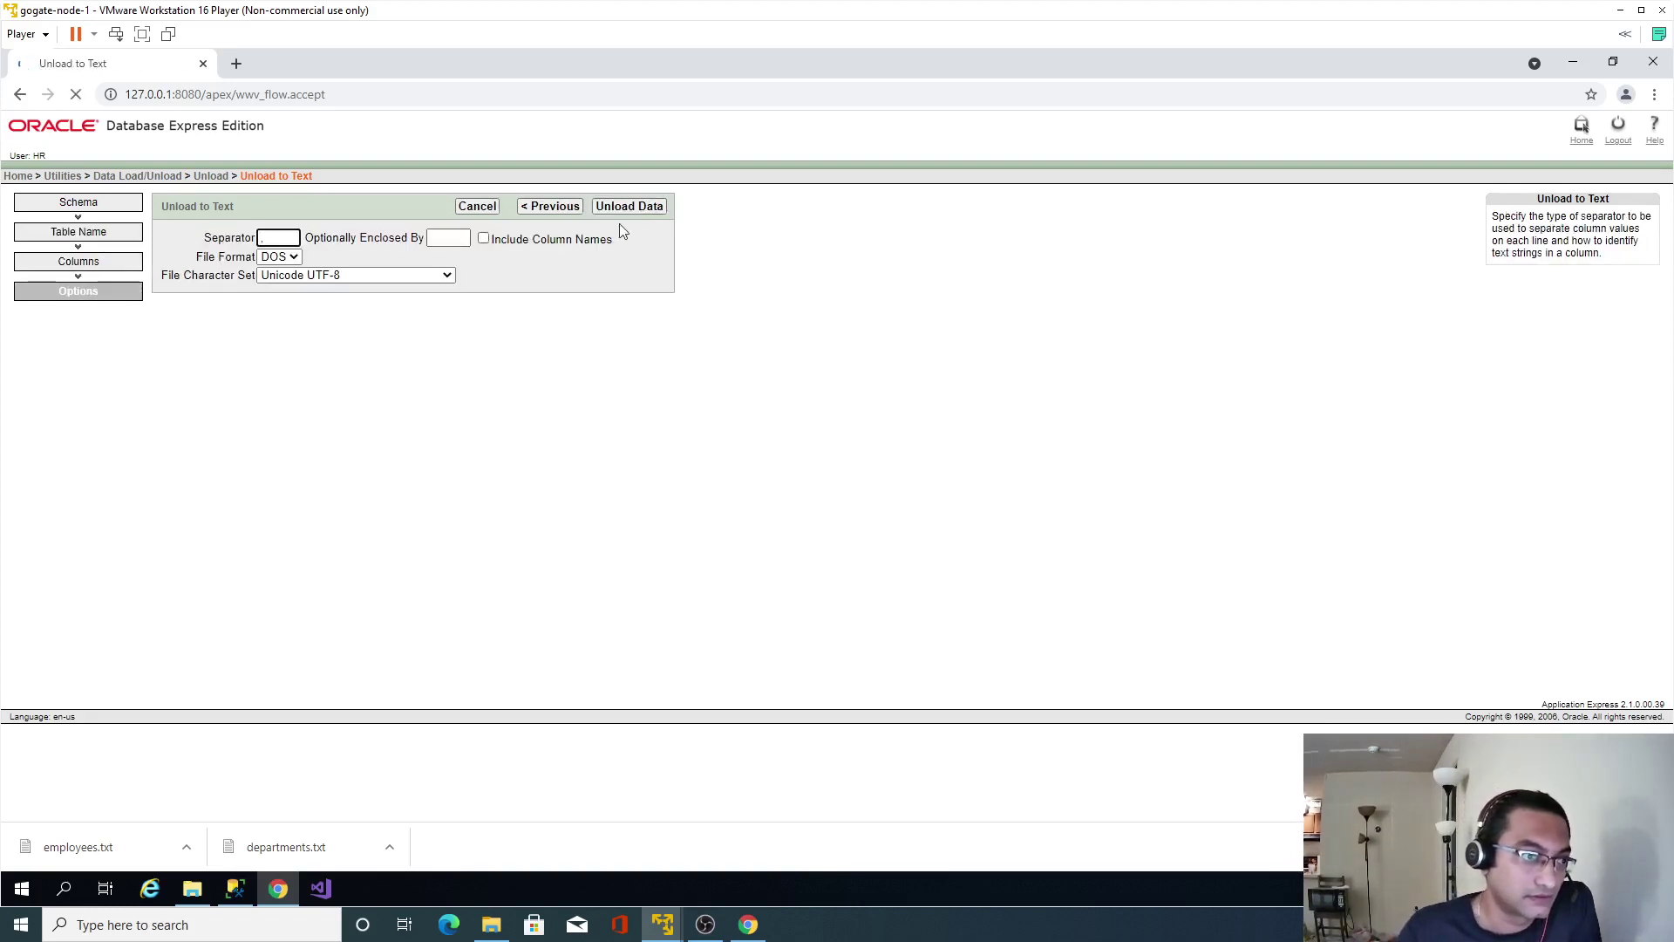
click(484, 238)
click(633, 206)
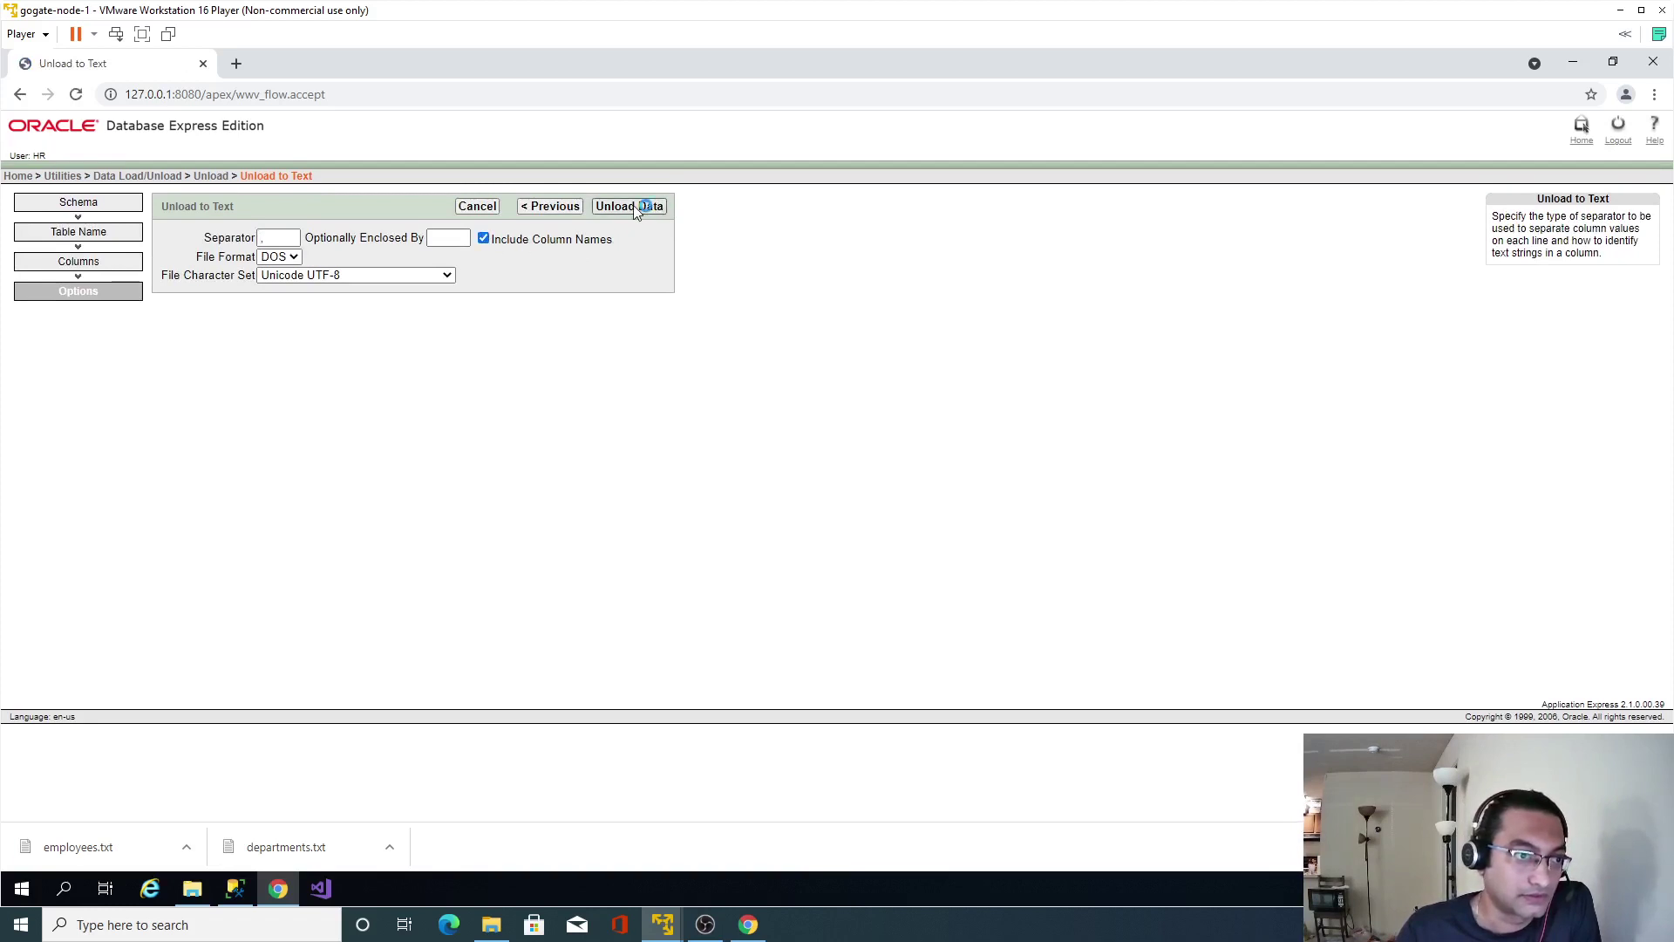
click(212, 178)
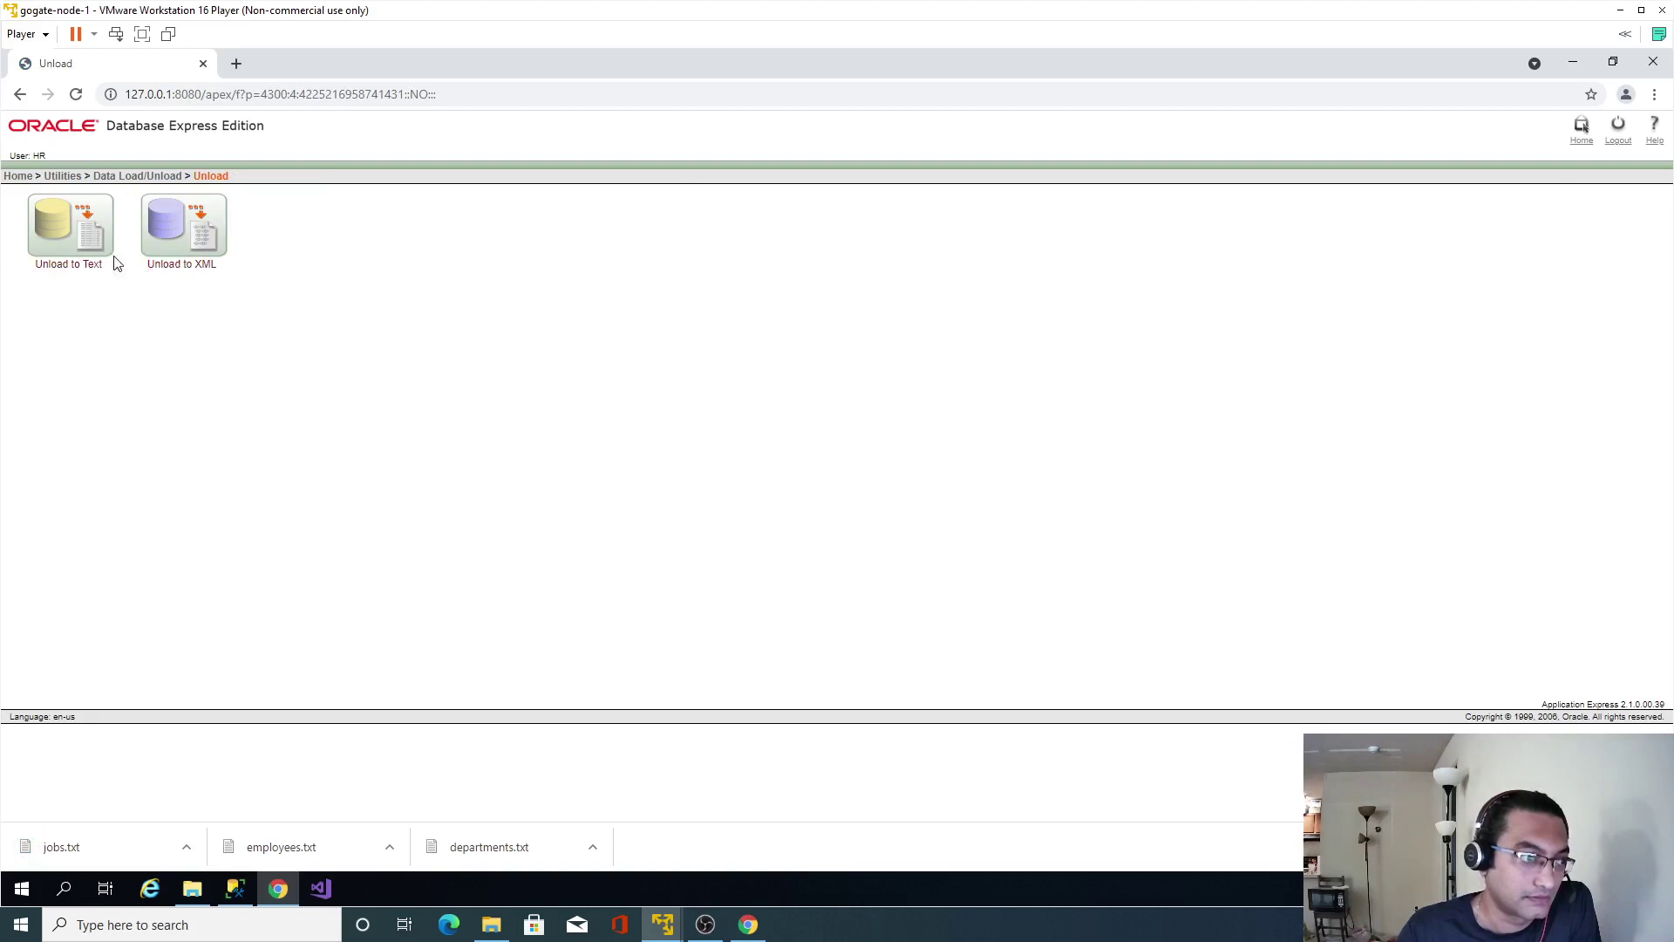
Unload the JOB_HISTORY table to job_history.txt as text with column names.
click(181, 266)
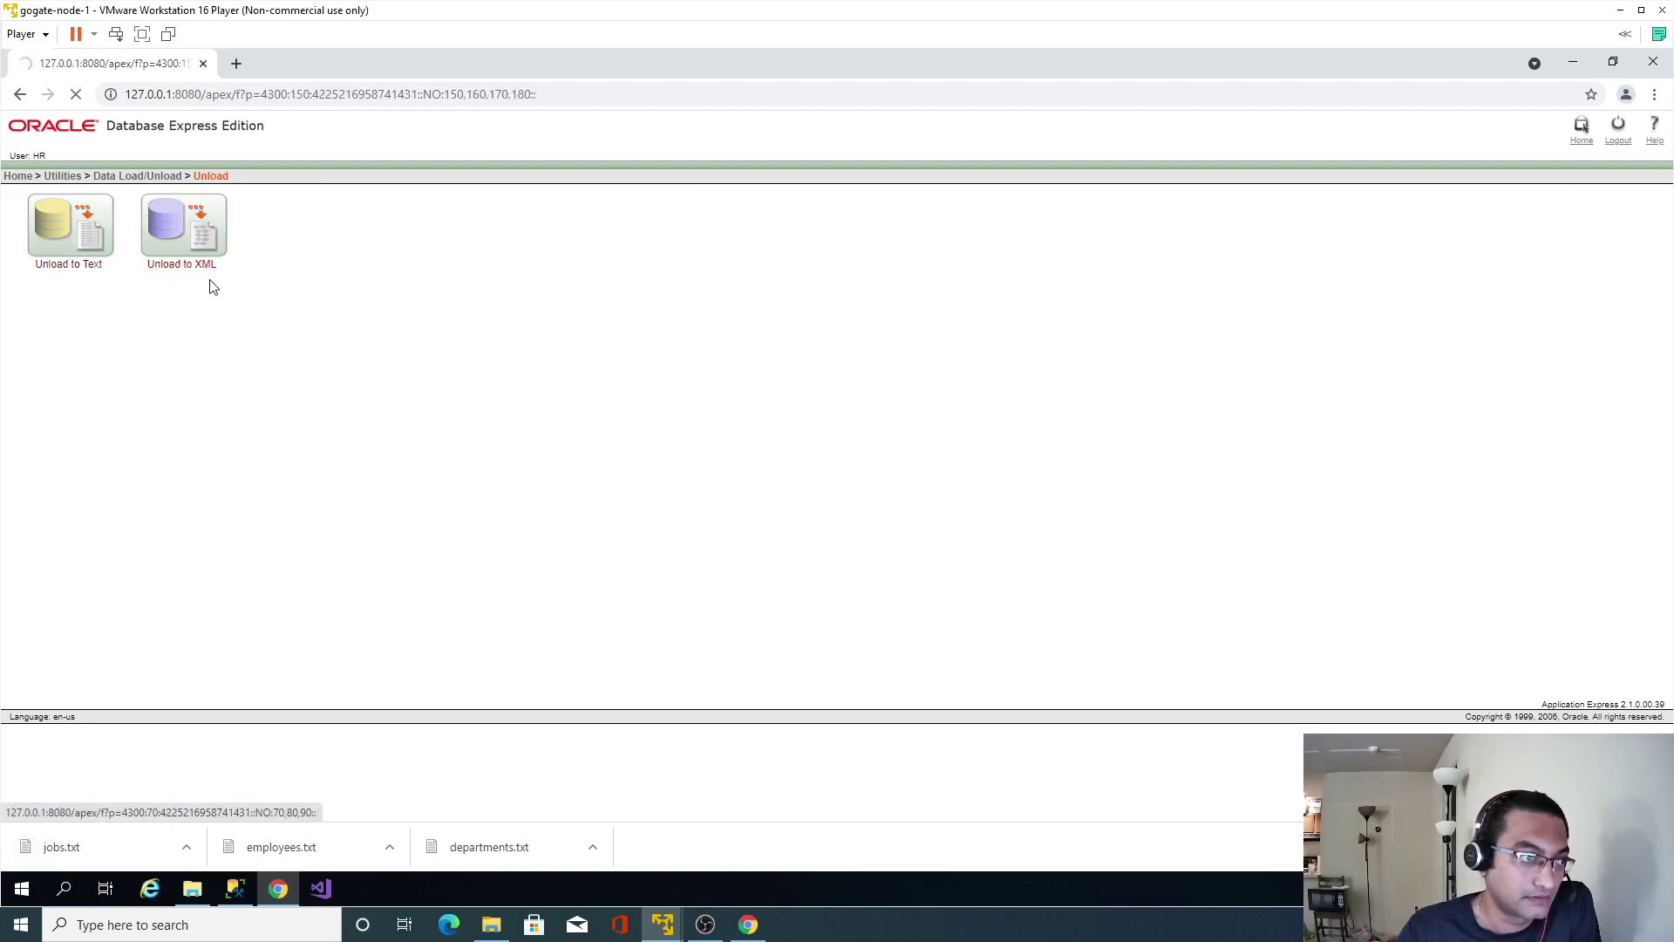
click(645, 206)
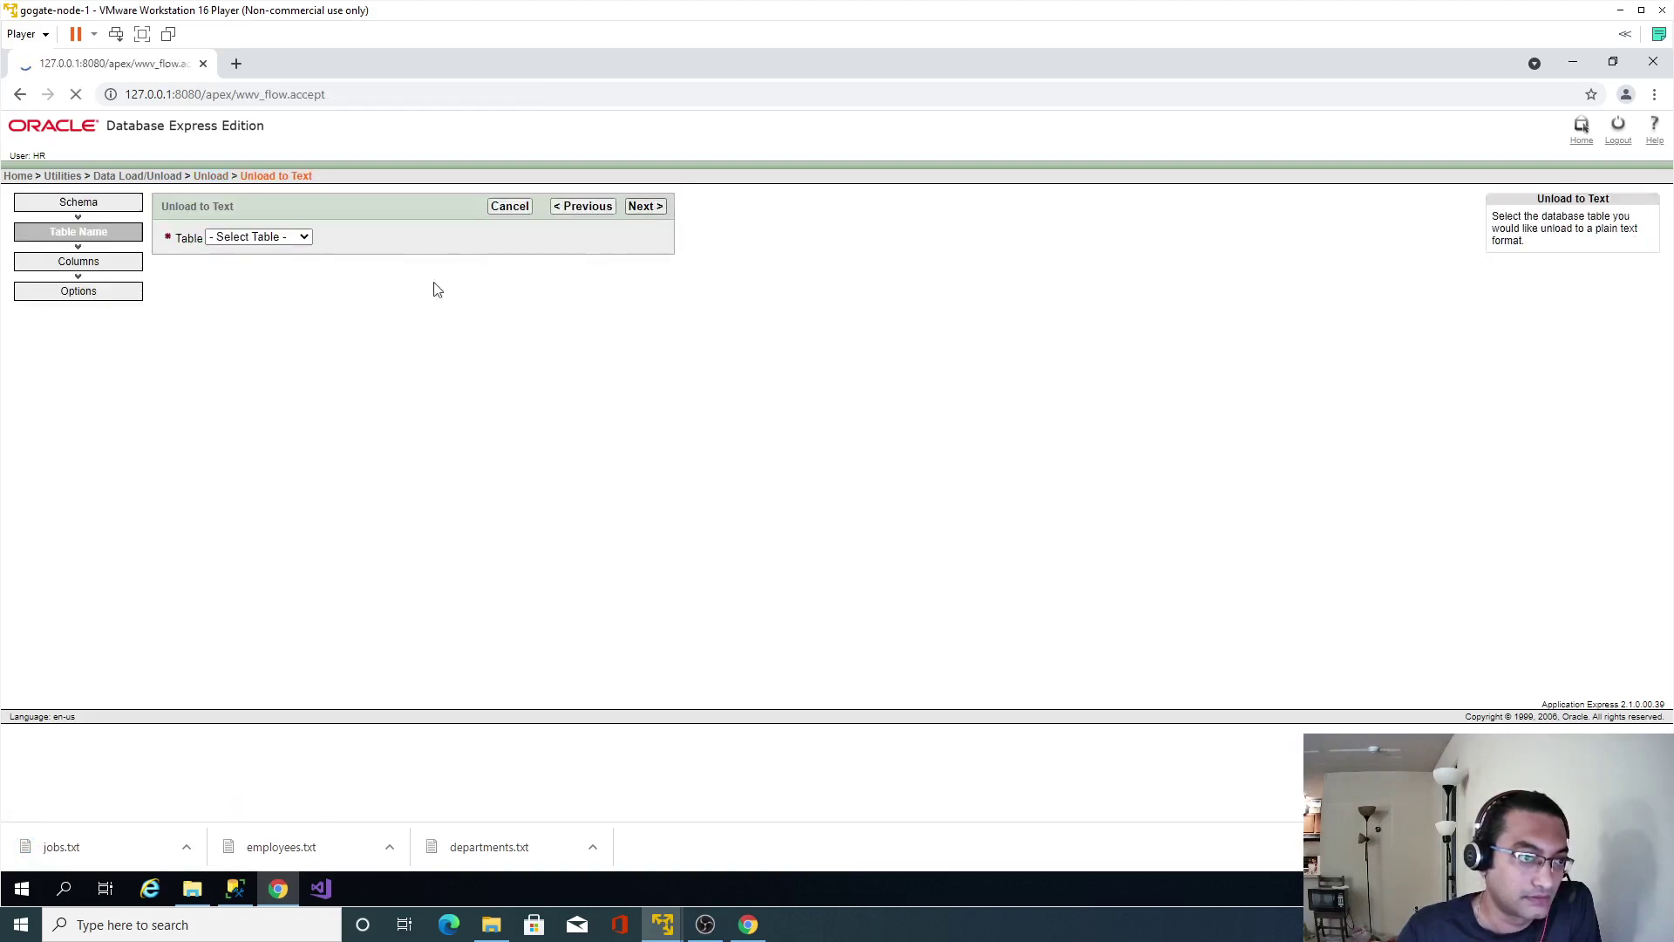
click(299, 236)
click(247, 325)
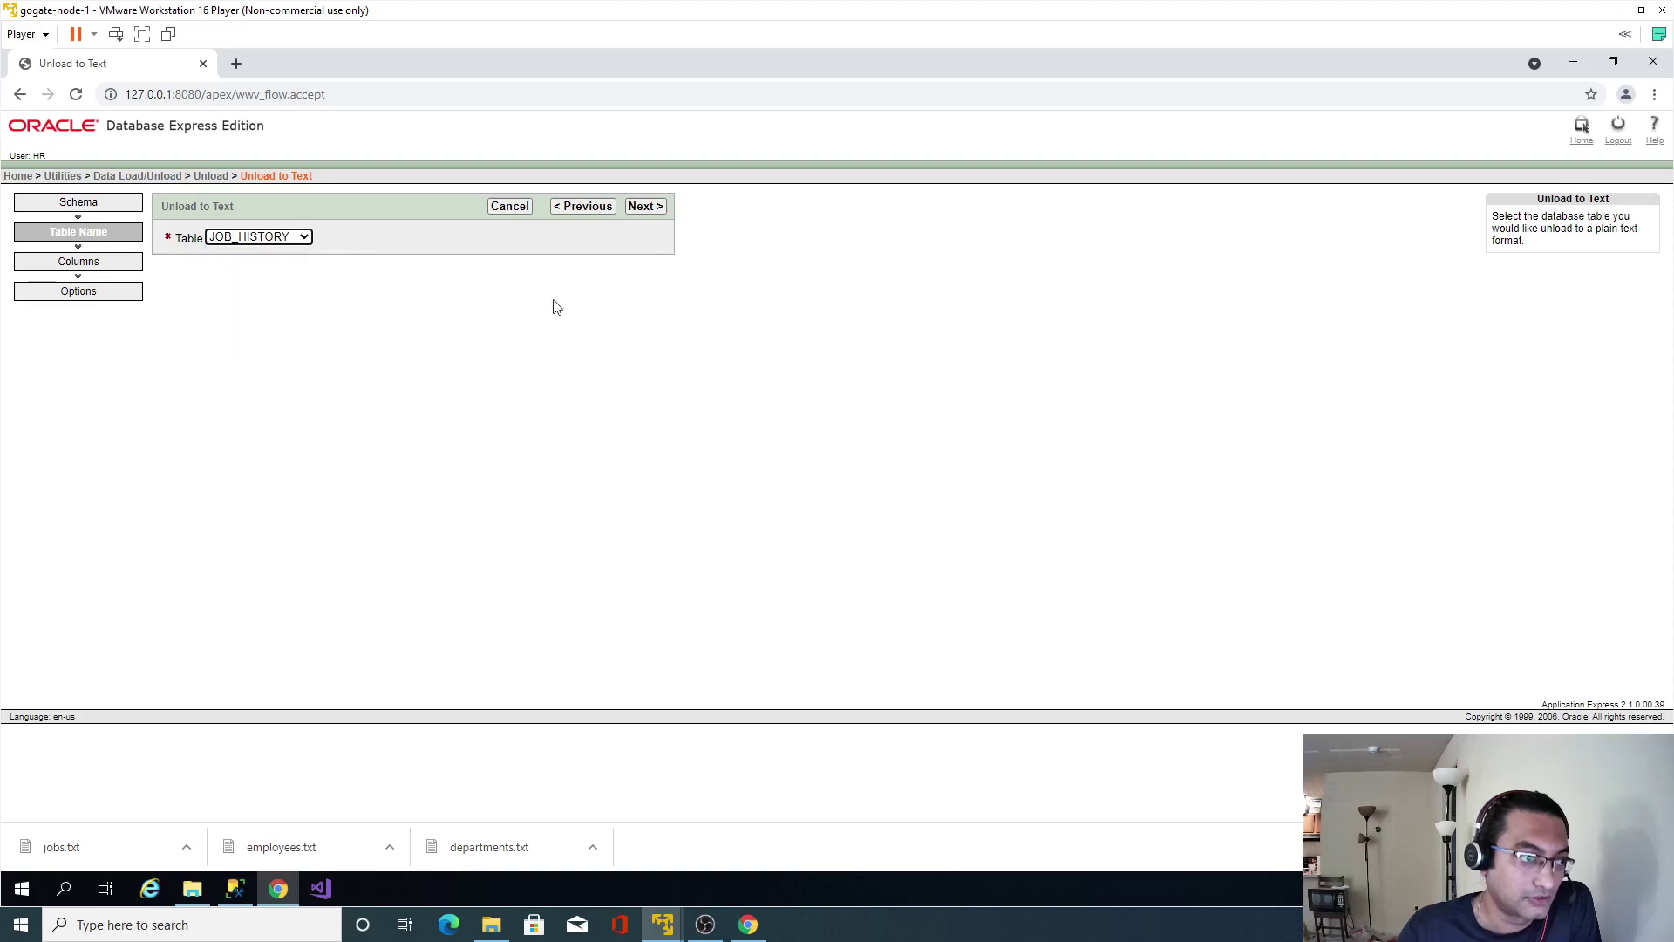
click(644, 206)
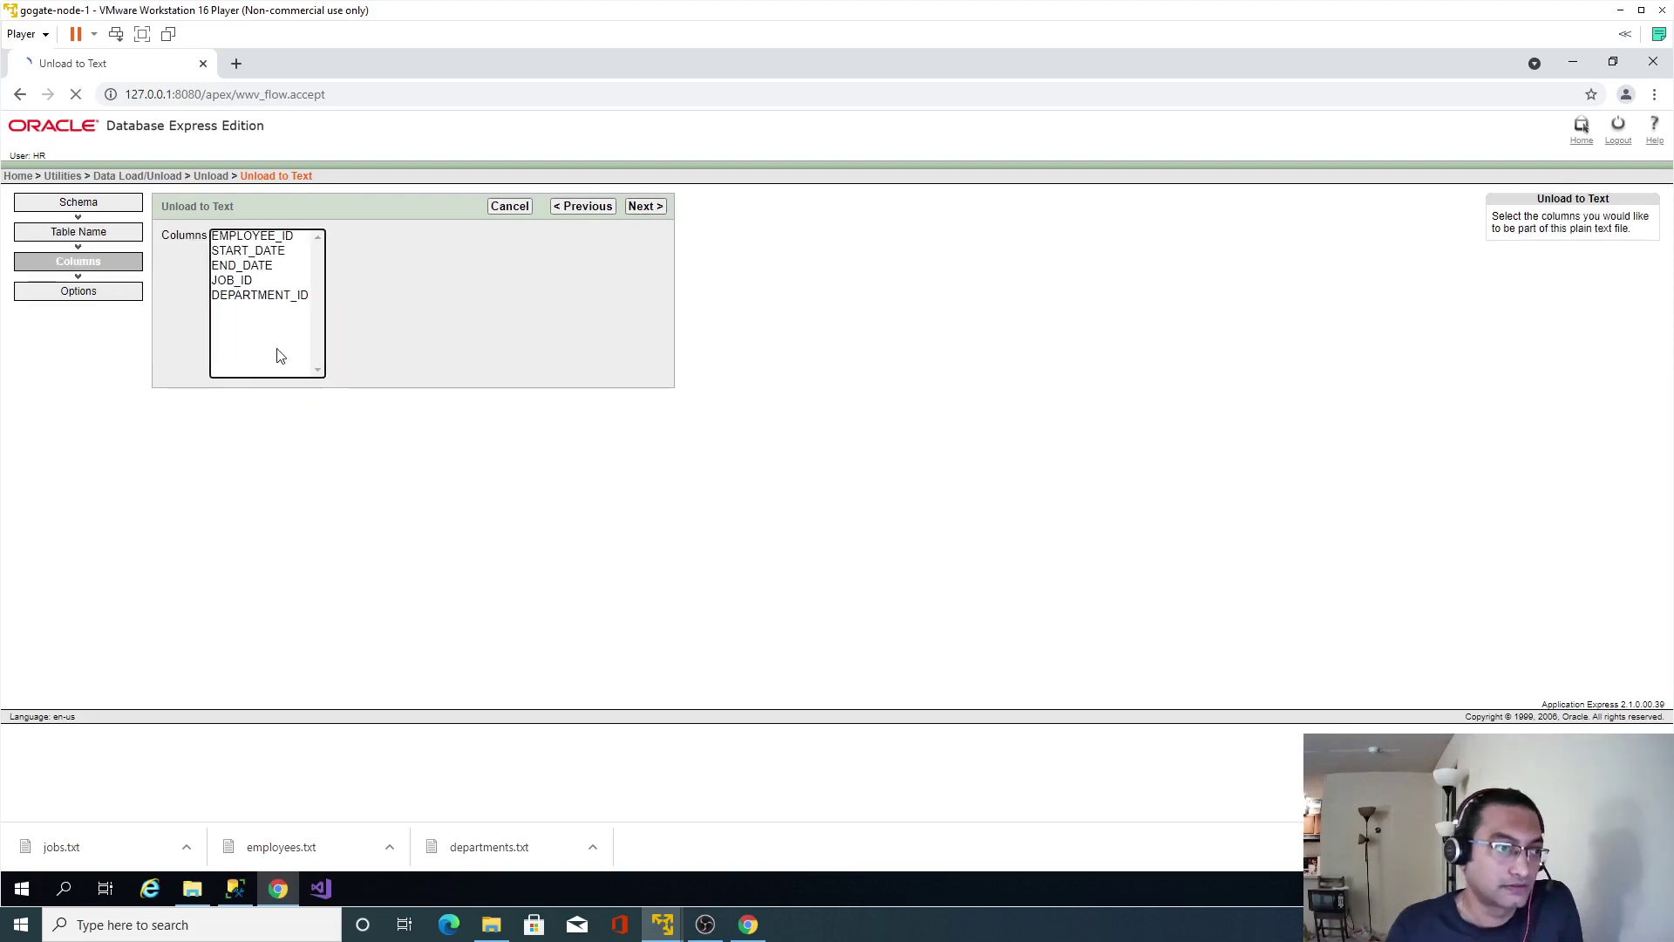
click(650, 209)
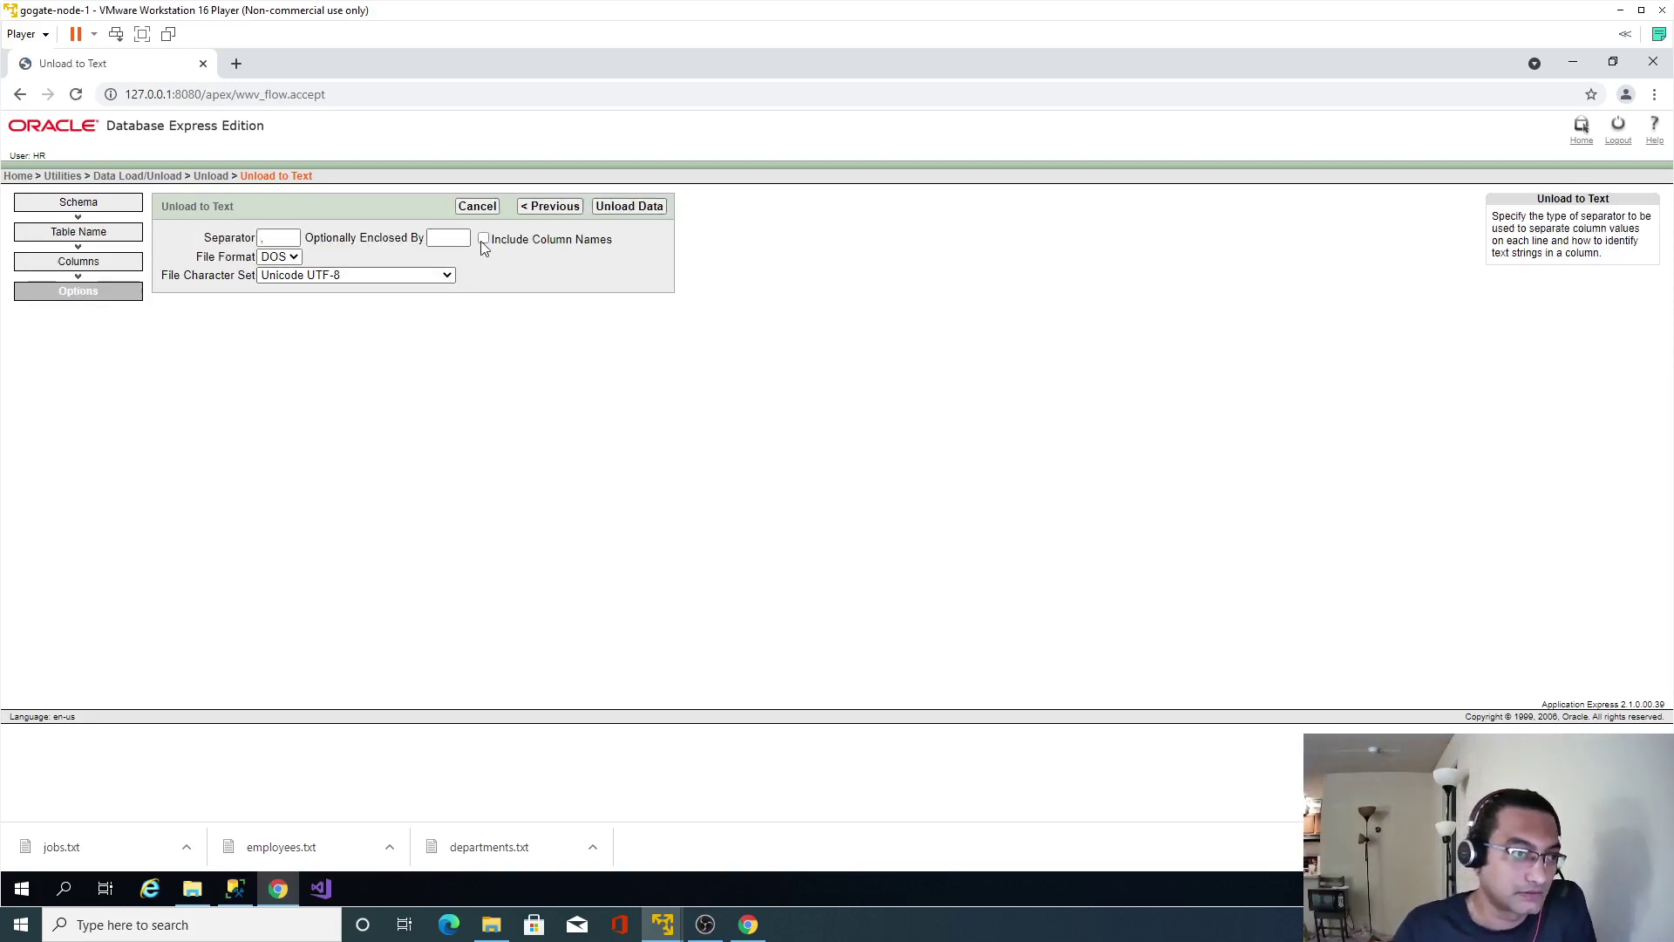
click(642, 215)
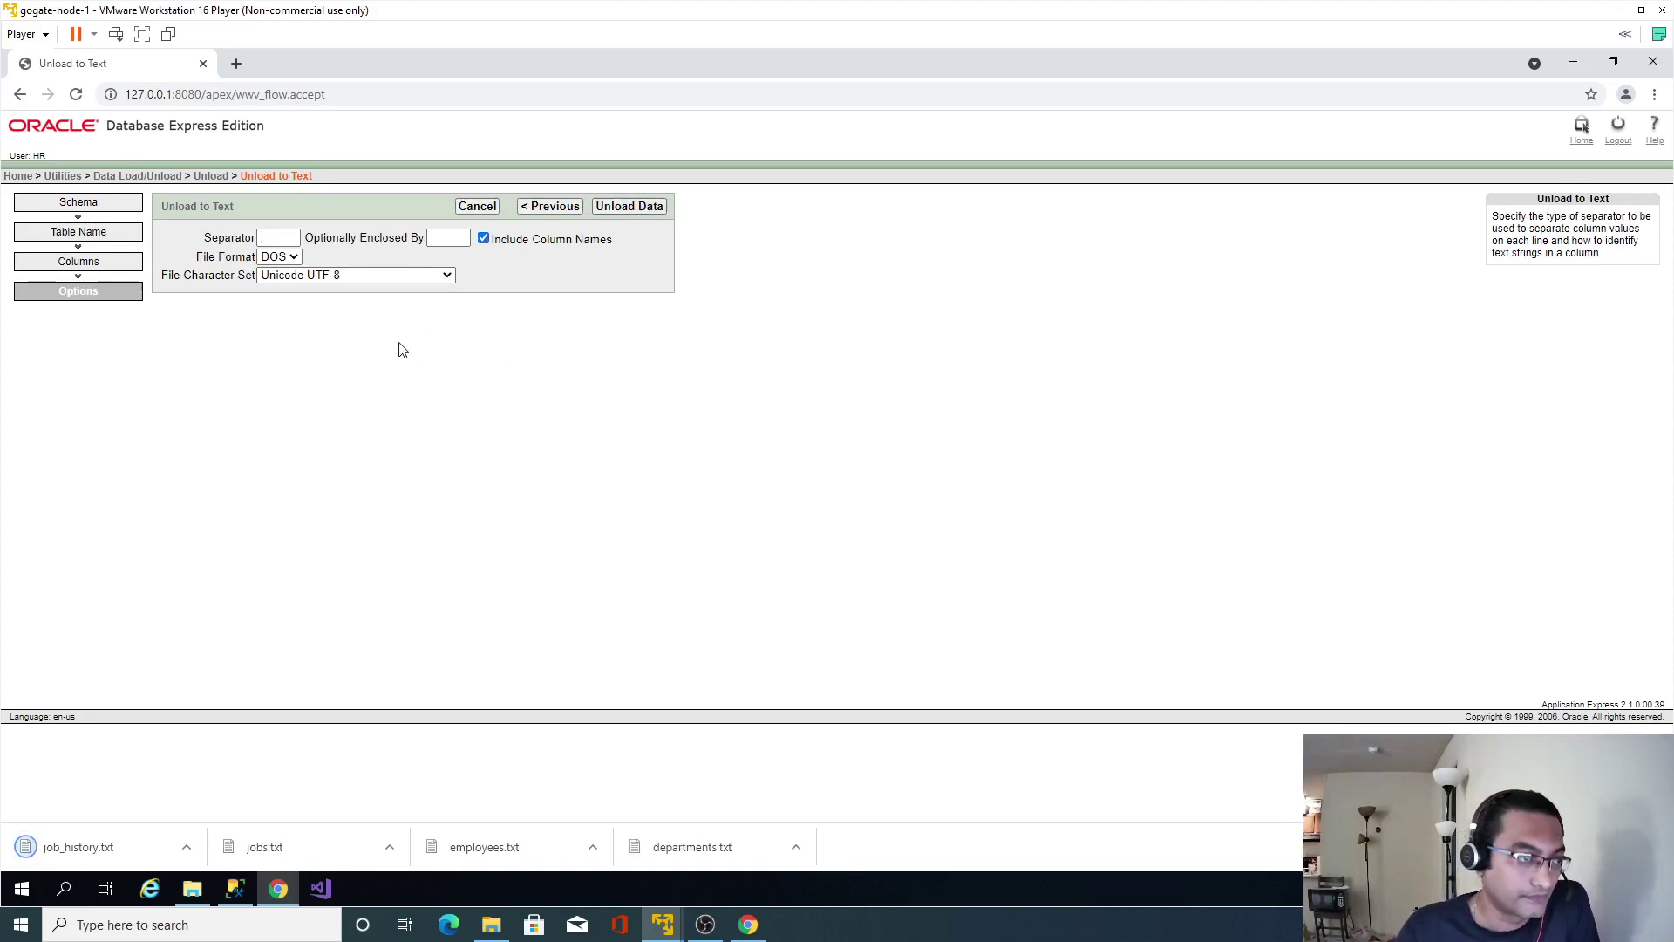
click(211, 175)
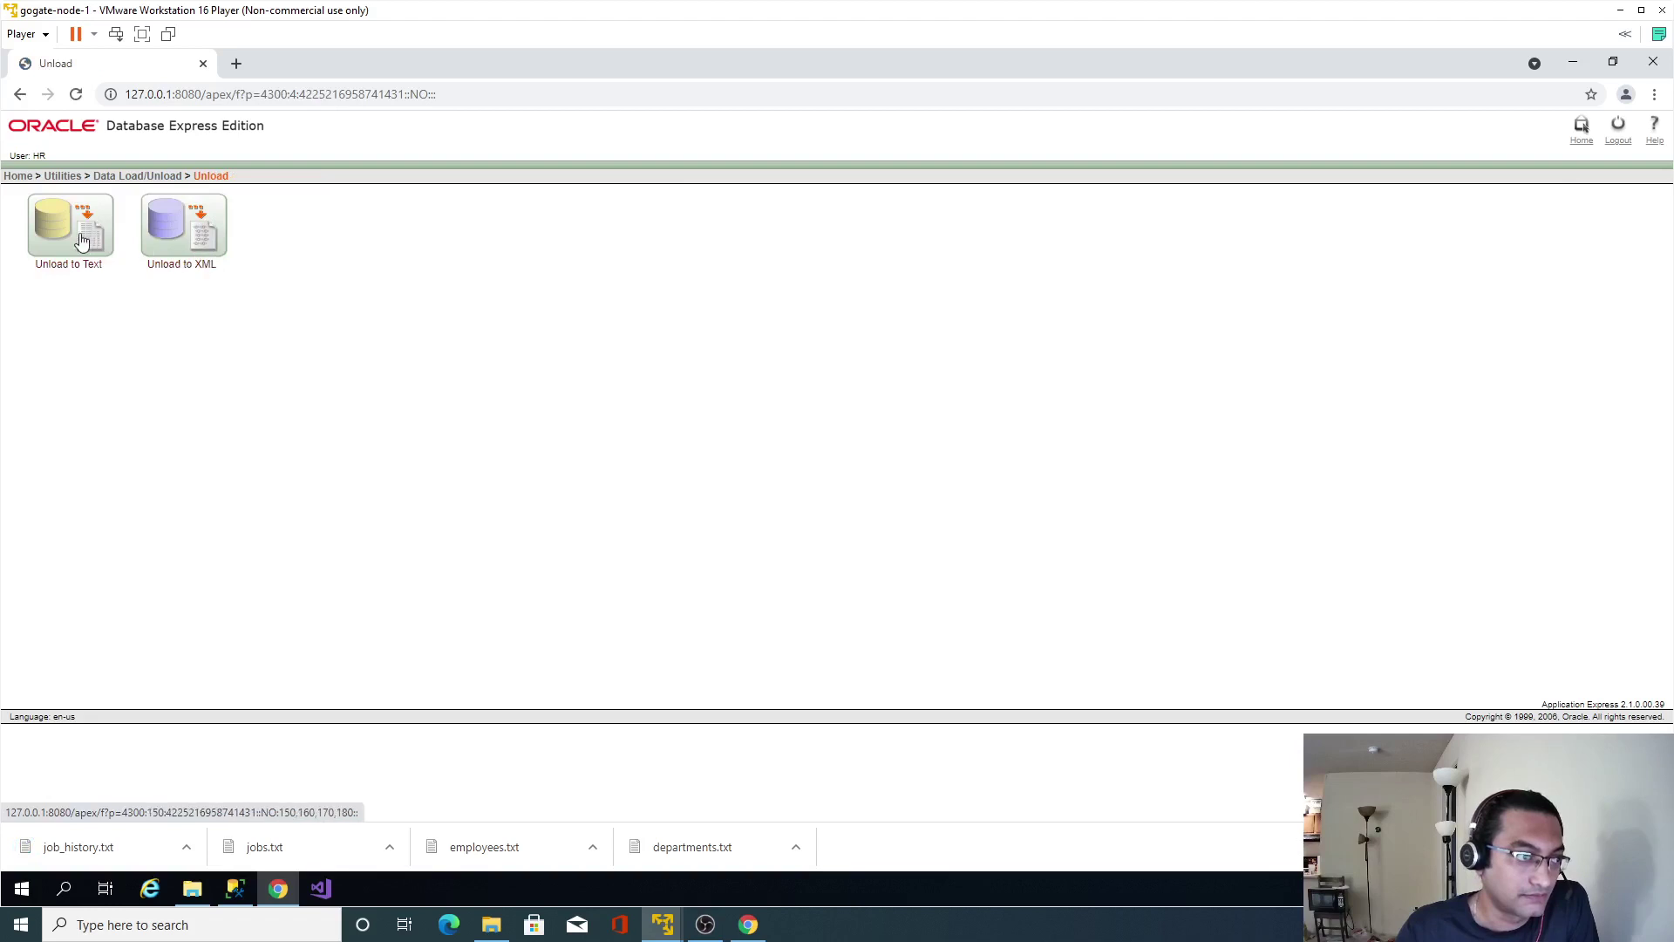
Unload all six LOCATIONS columns to a text file with column names.
click(81, 241)
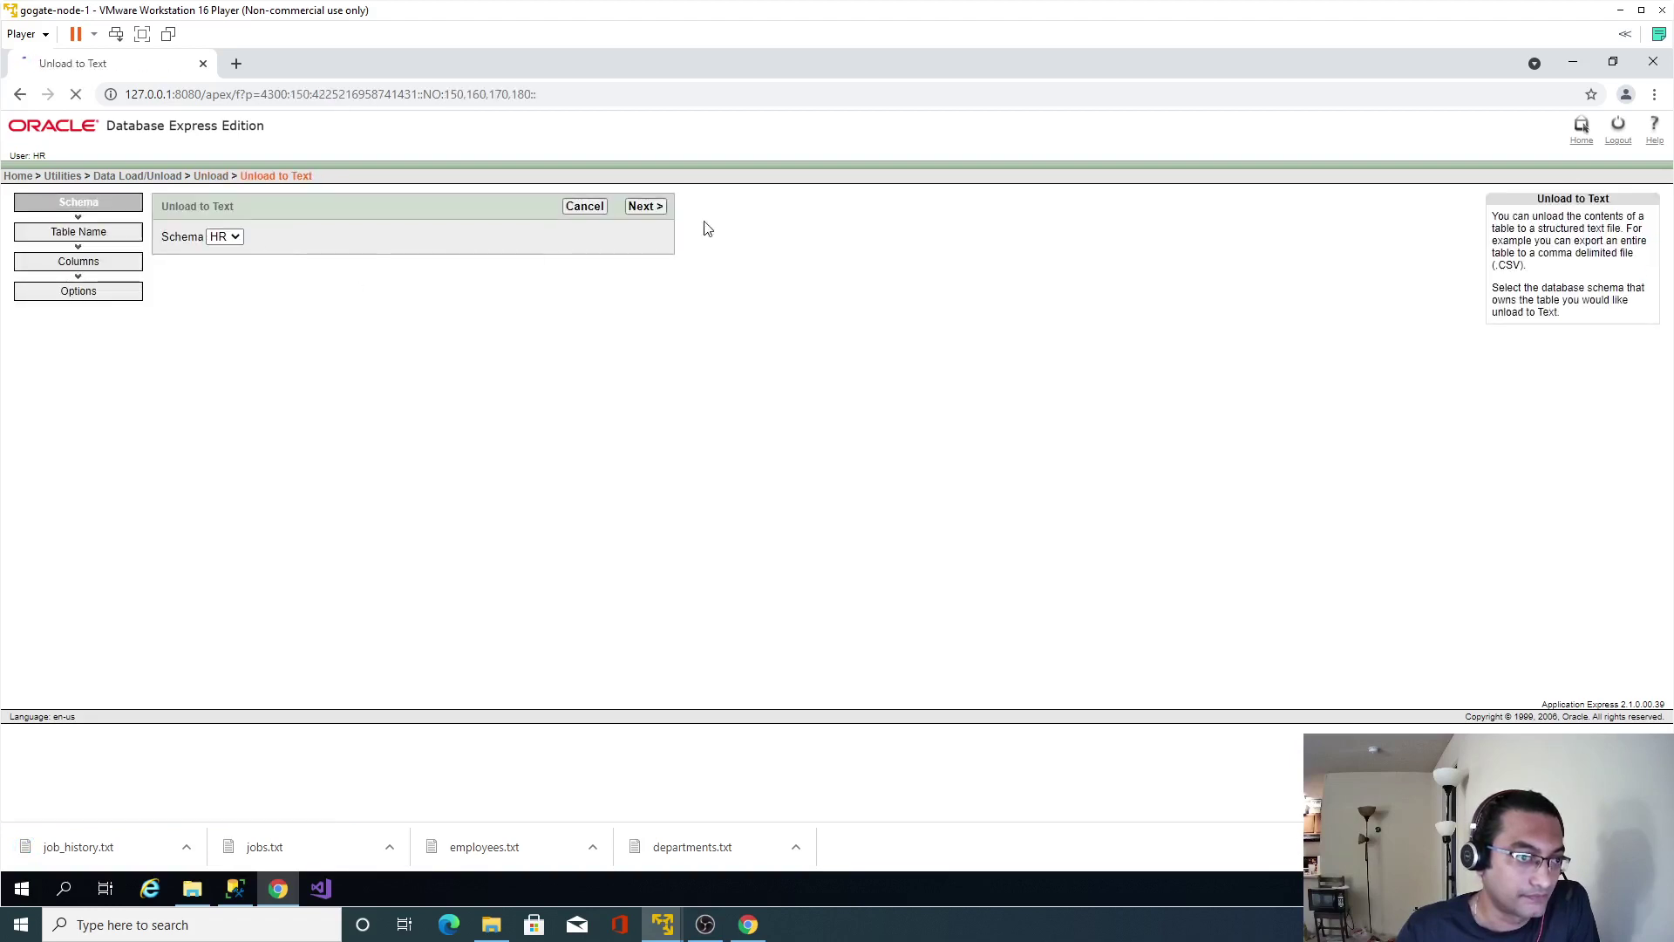
click(645, 205)
click(258, 237)
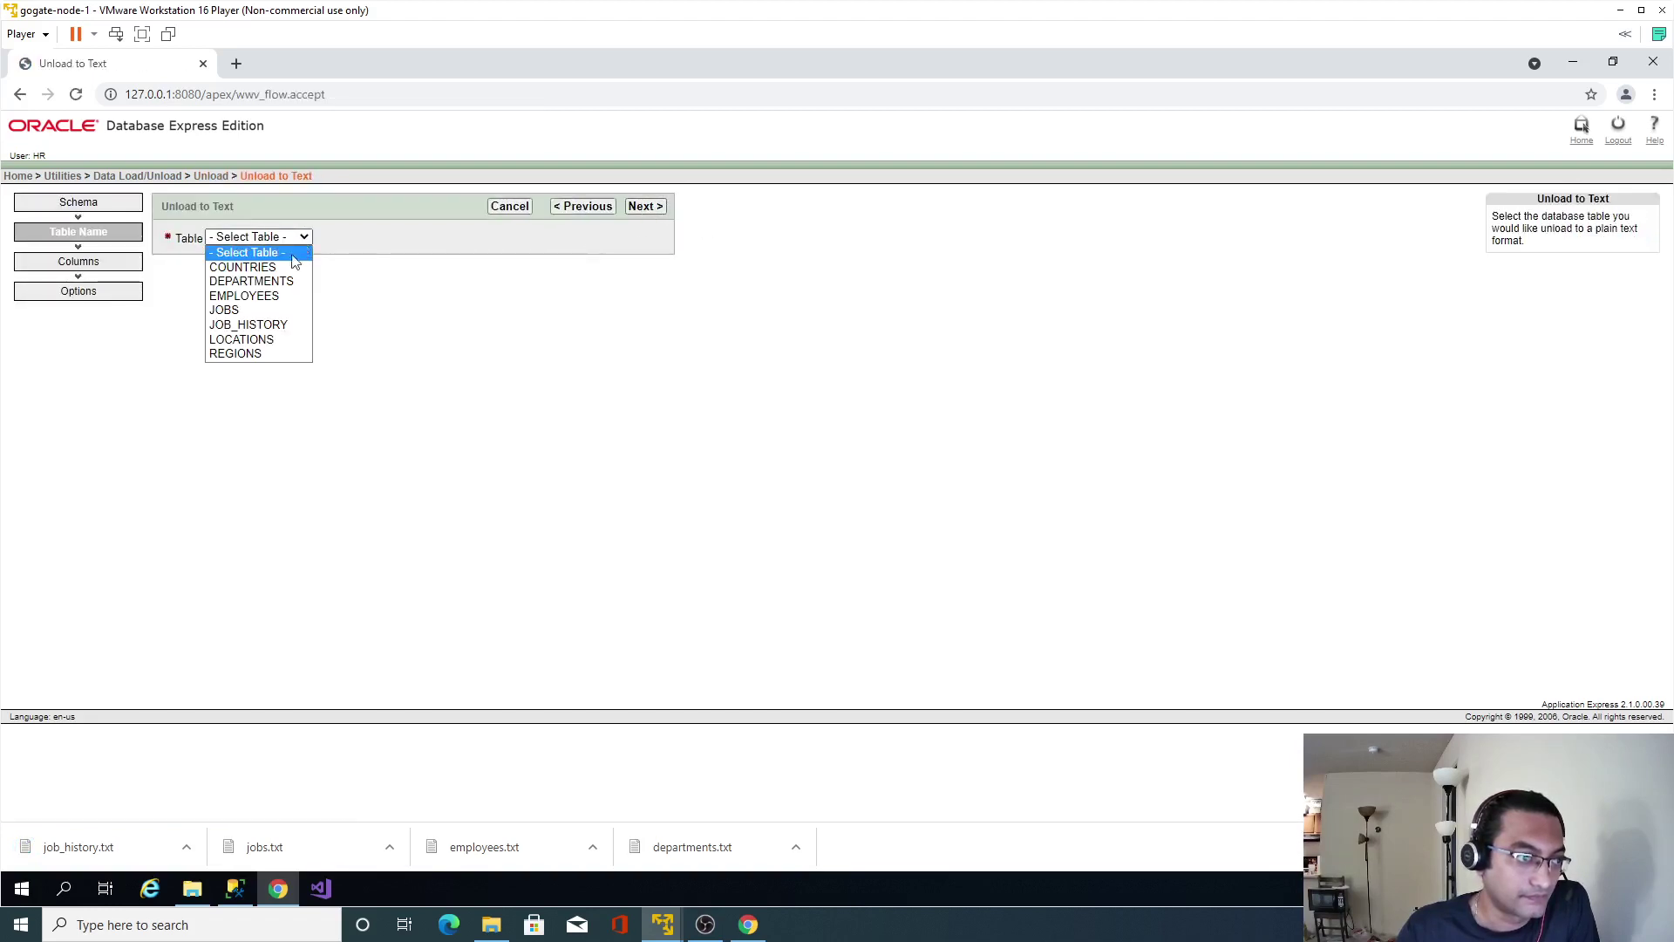
click(242, 340)
click(650, 206)
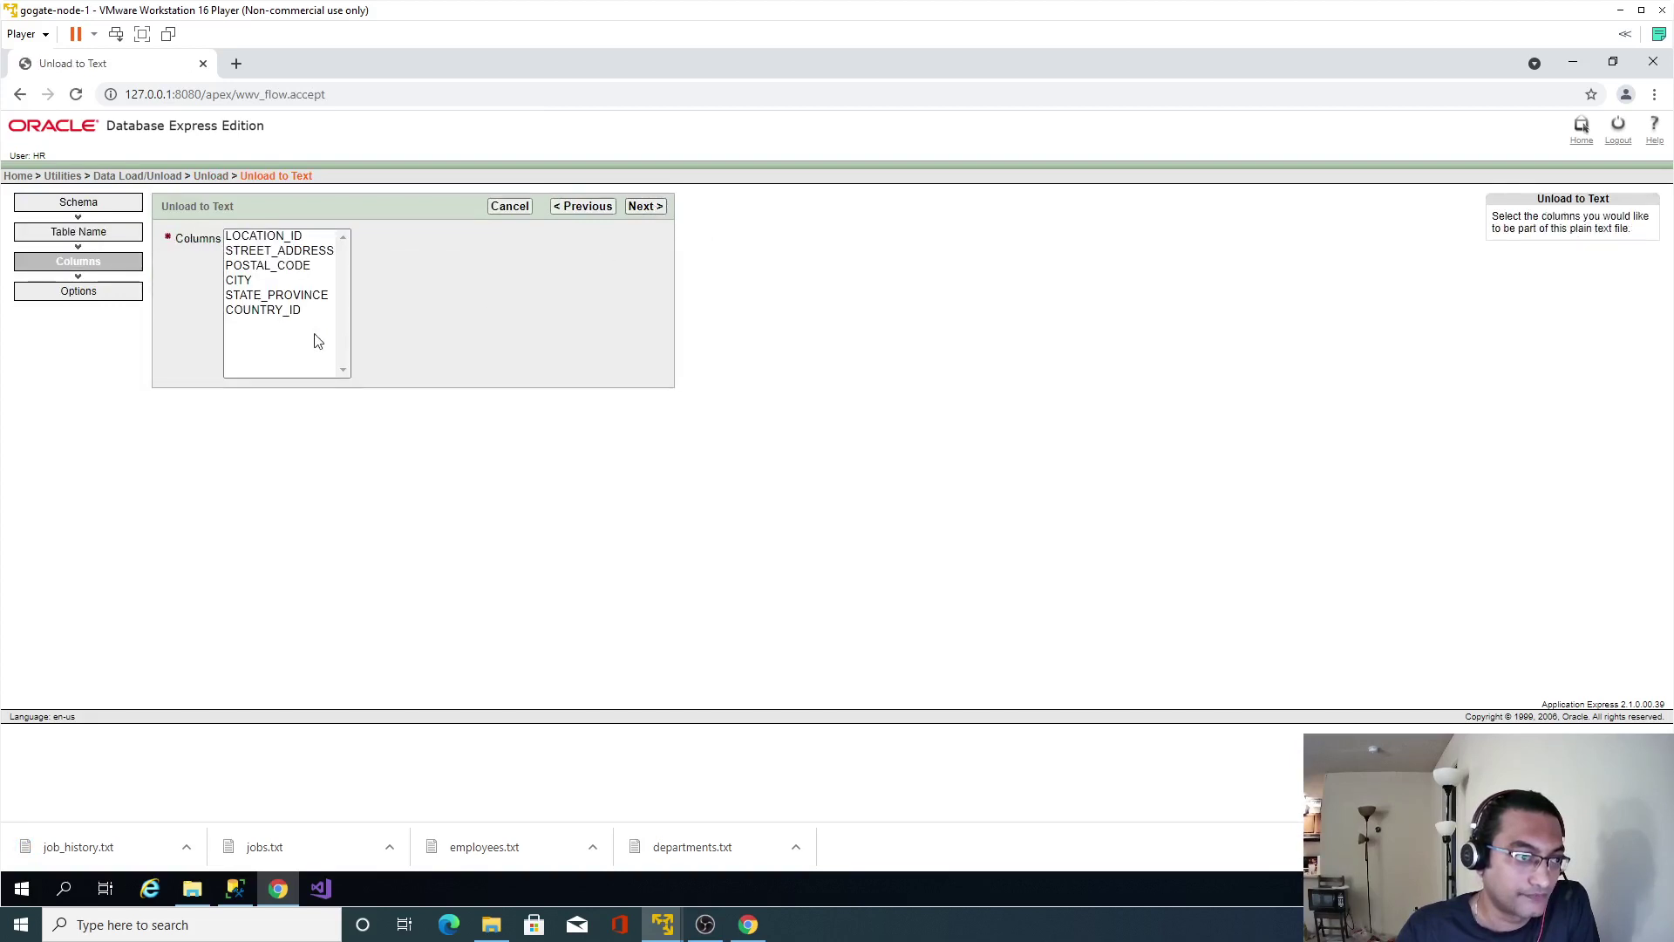
click(288, 355)
key(ctrl+a)
click(645, 205)
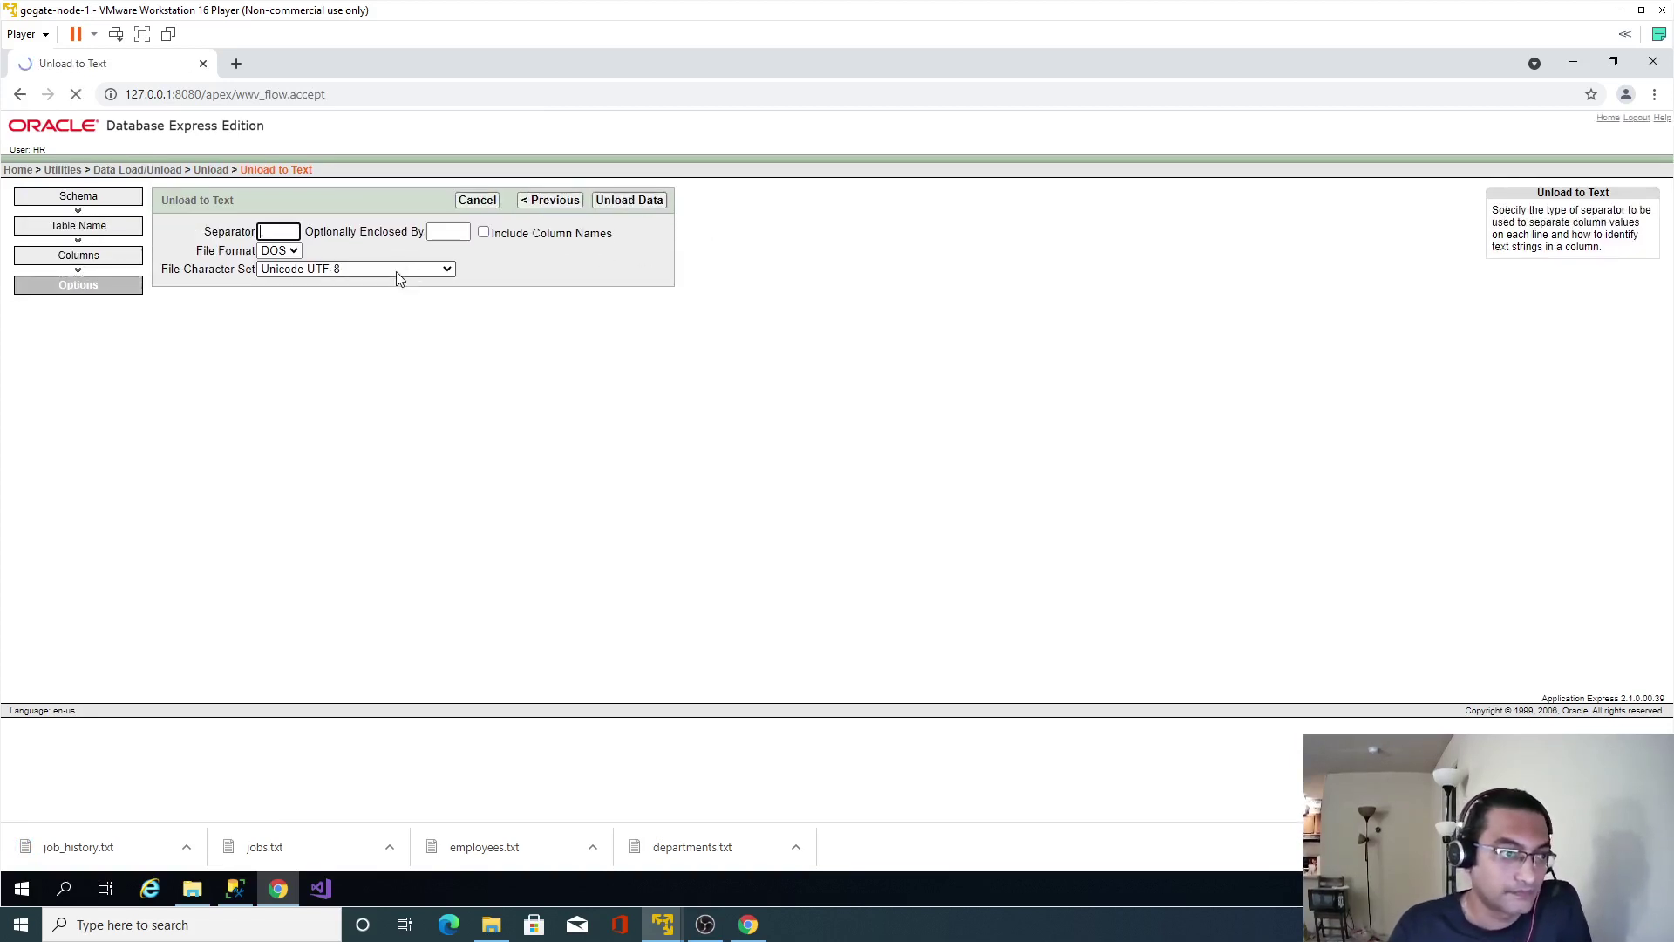
click(483, 238)
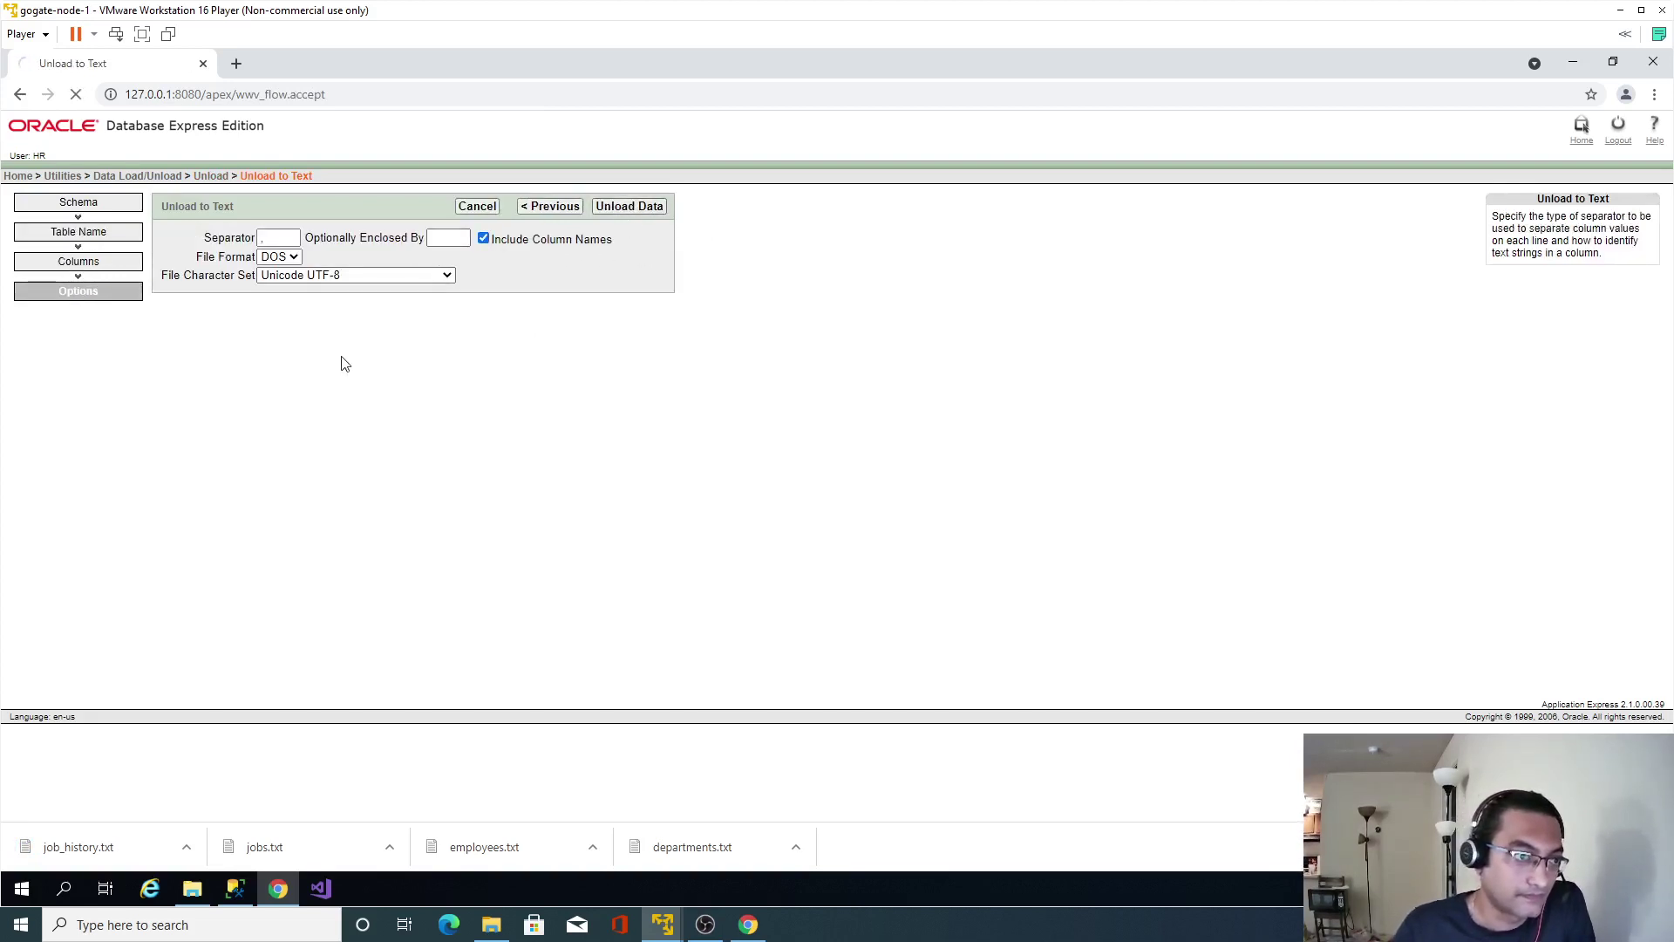
click(216, 176)
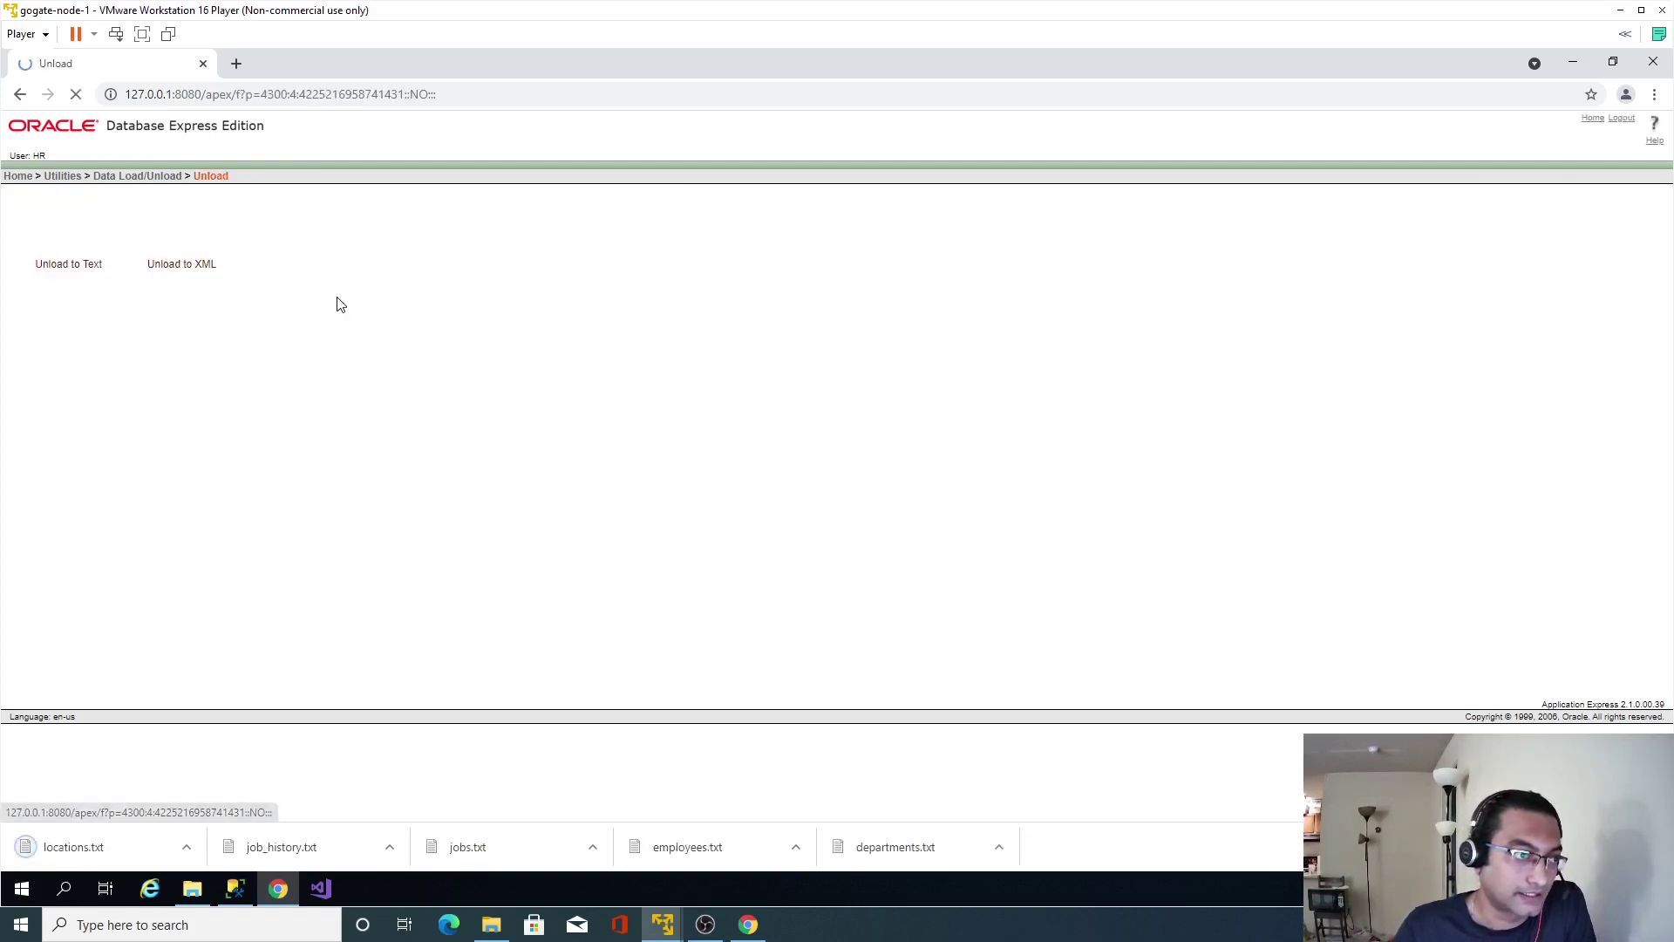
Unload REGION_ID and REGION_NAME from REGIONS to regions.txt with column names.
click(61, 253)
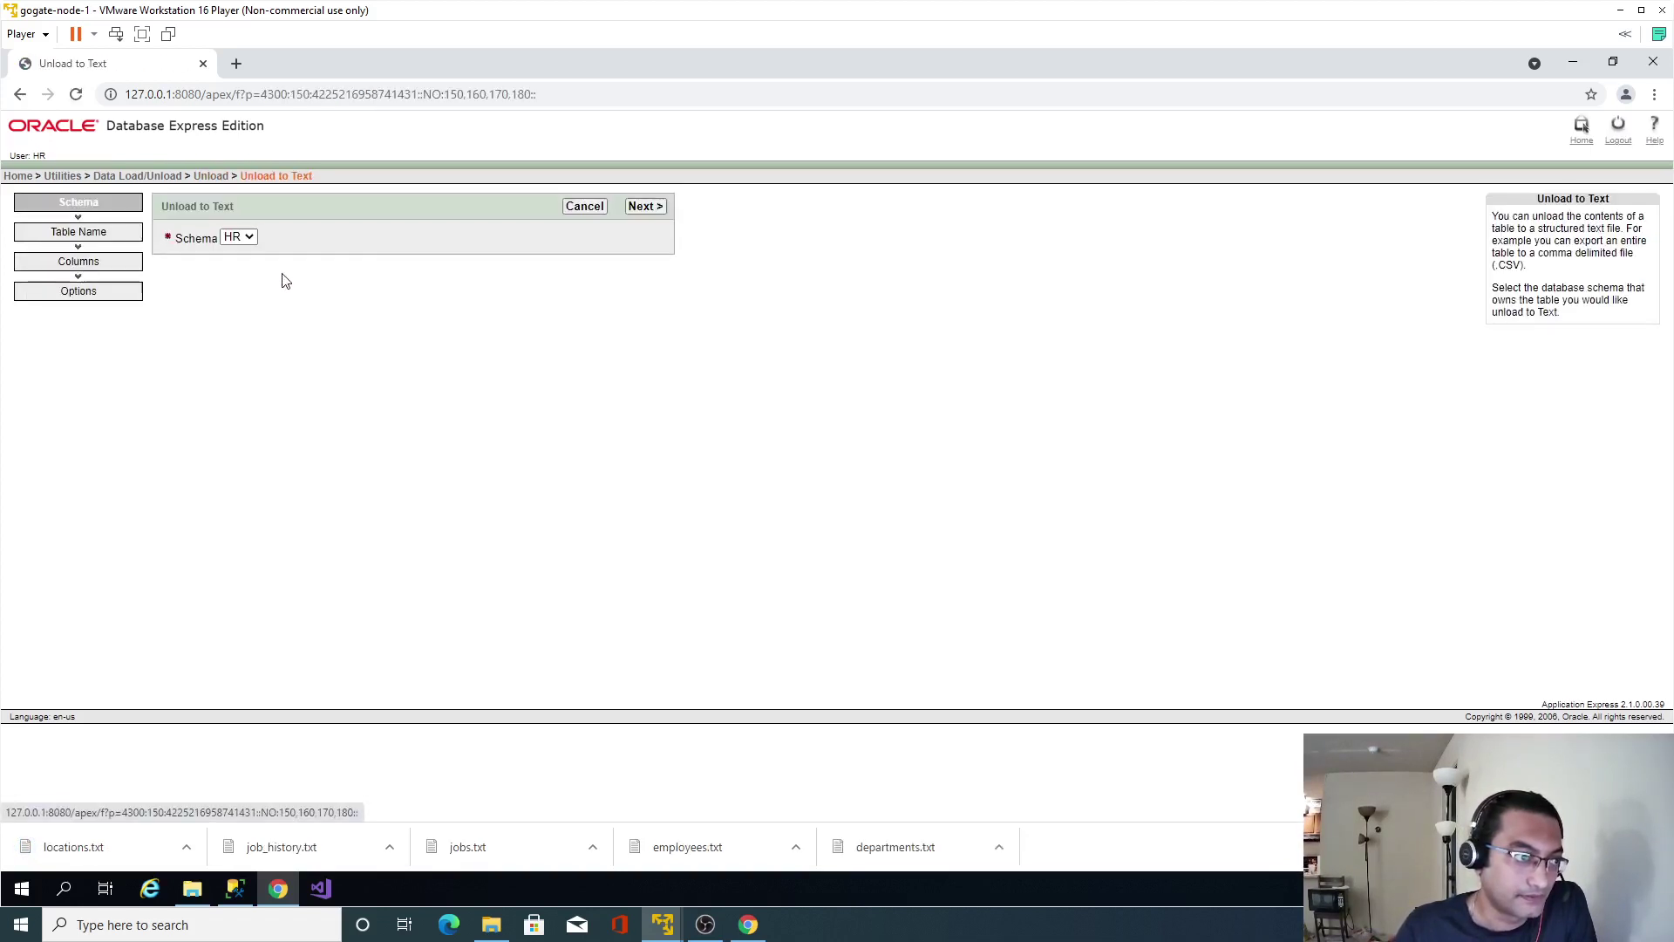
click(651, 209)
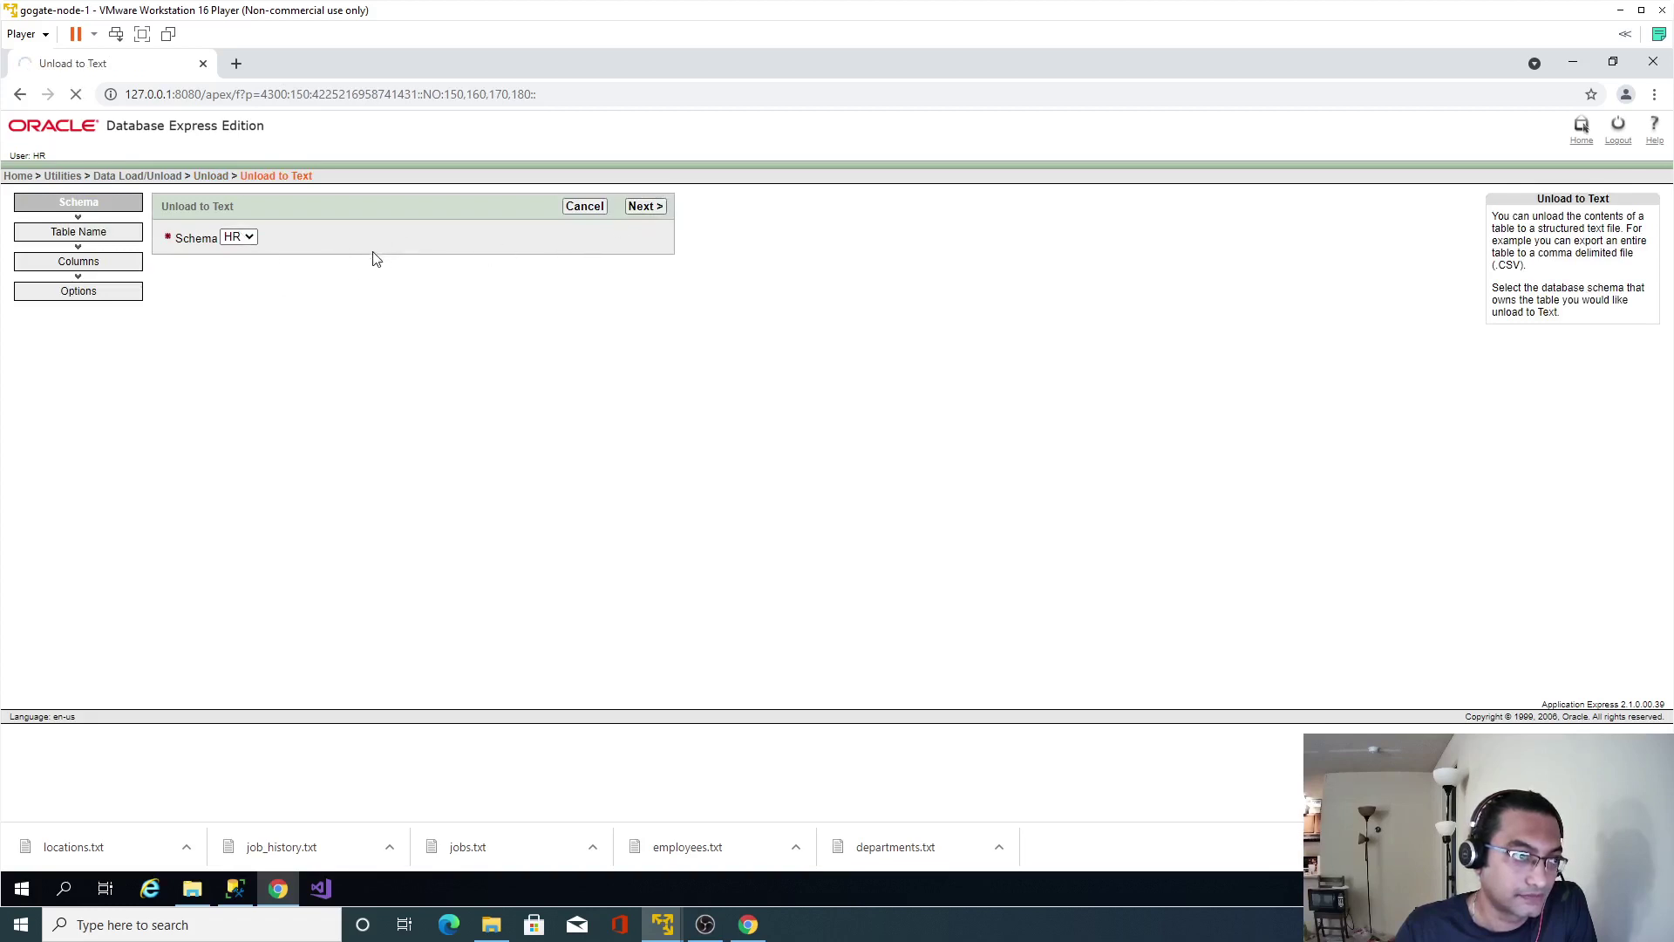
click(291, 237)
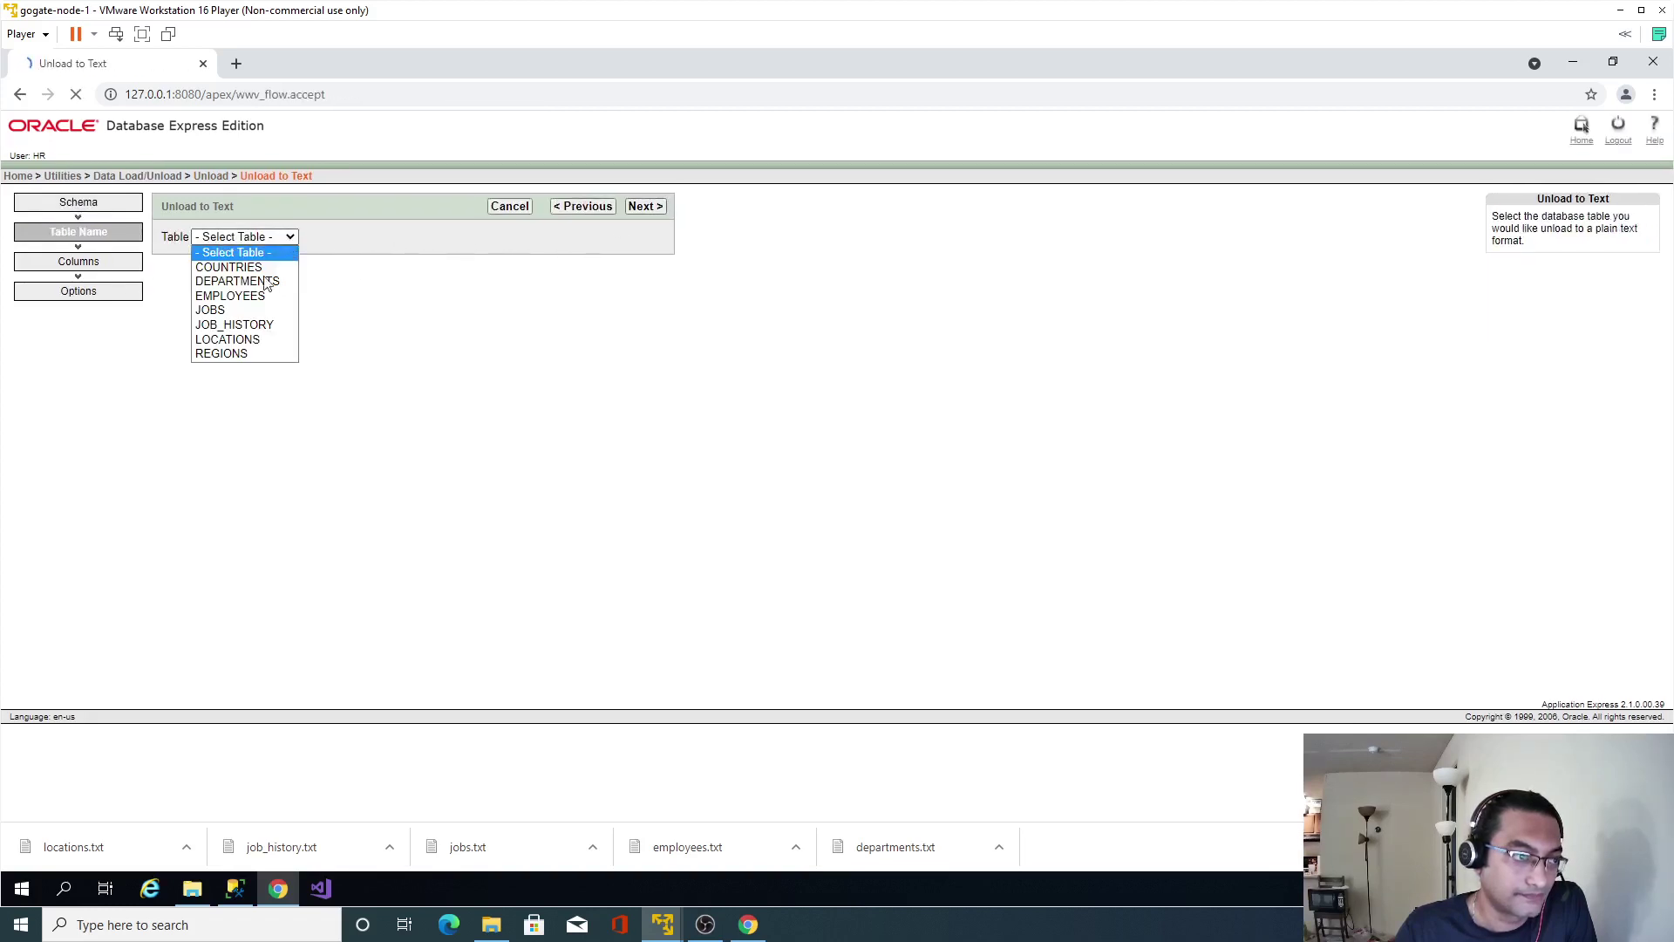
click(229, 355)
click(652, 207)
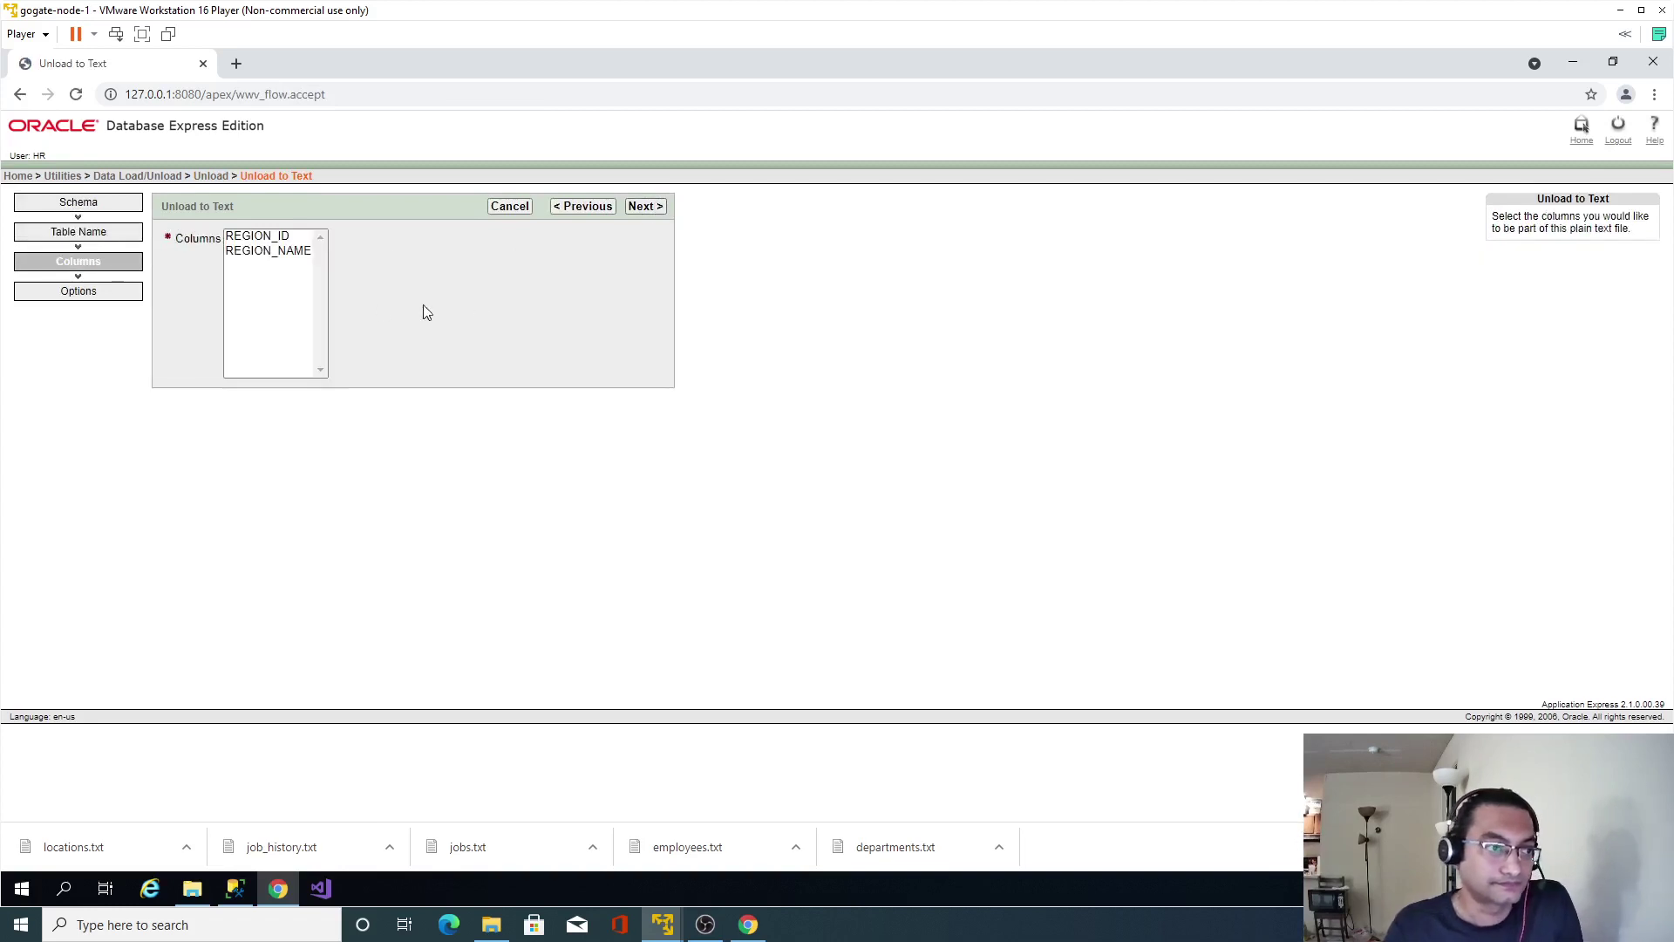
drag(268, 293, 261, 238)
click(645, 206)
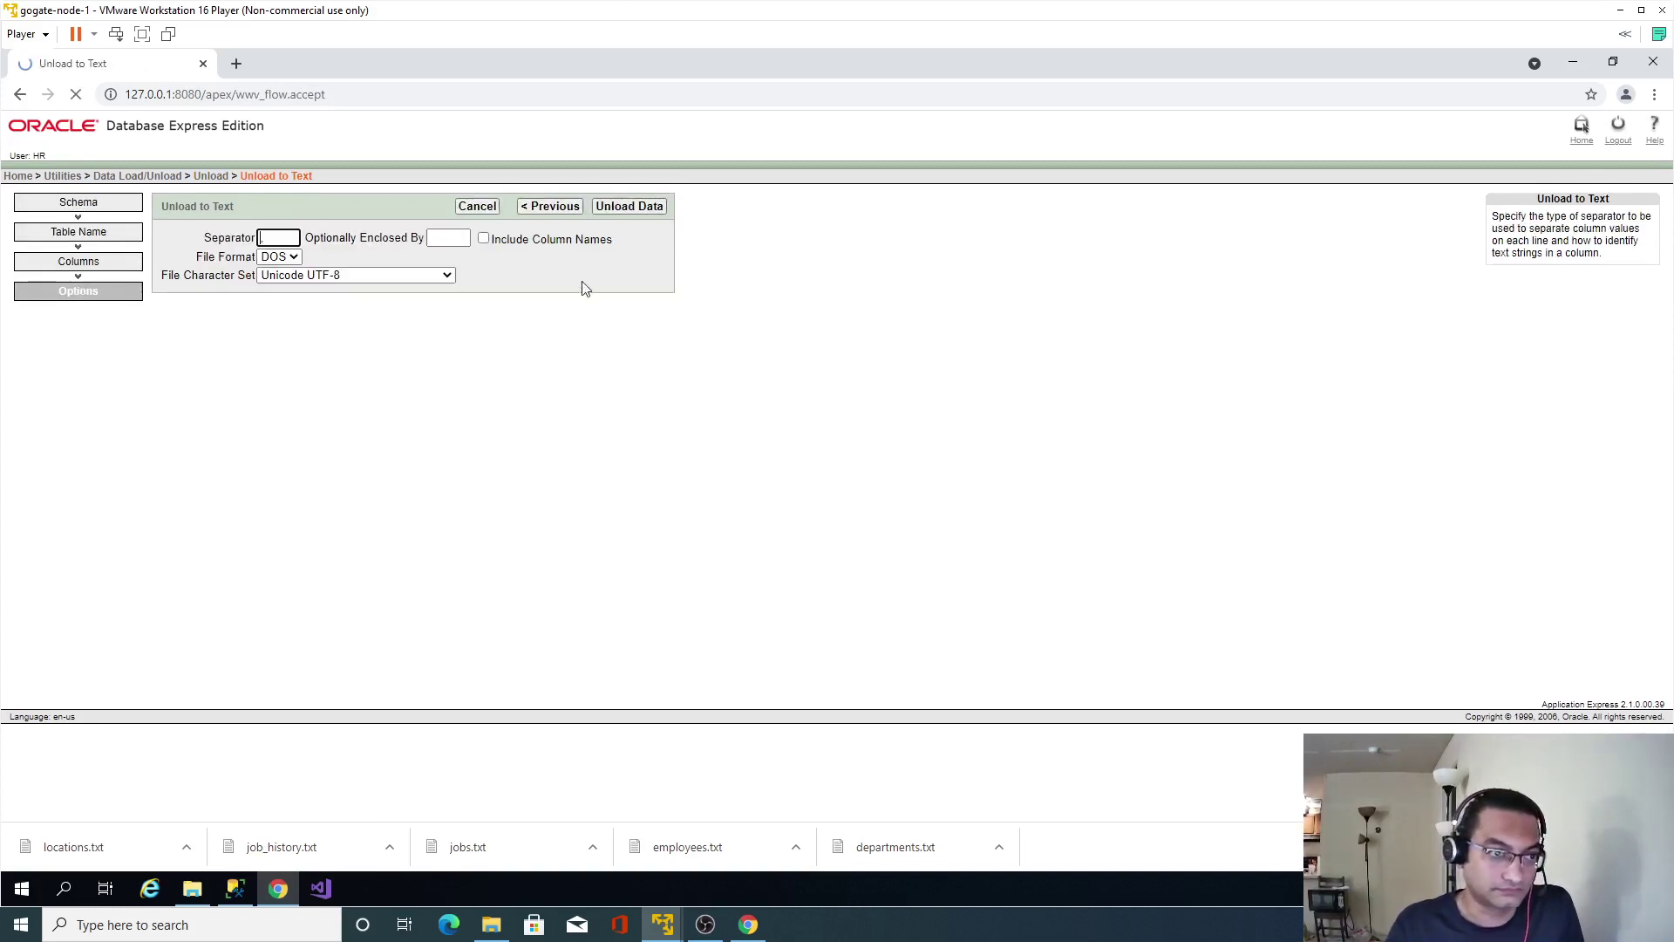
click(484, 240)
click(647, 211)
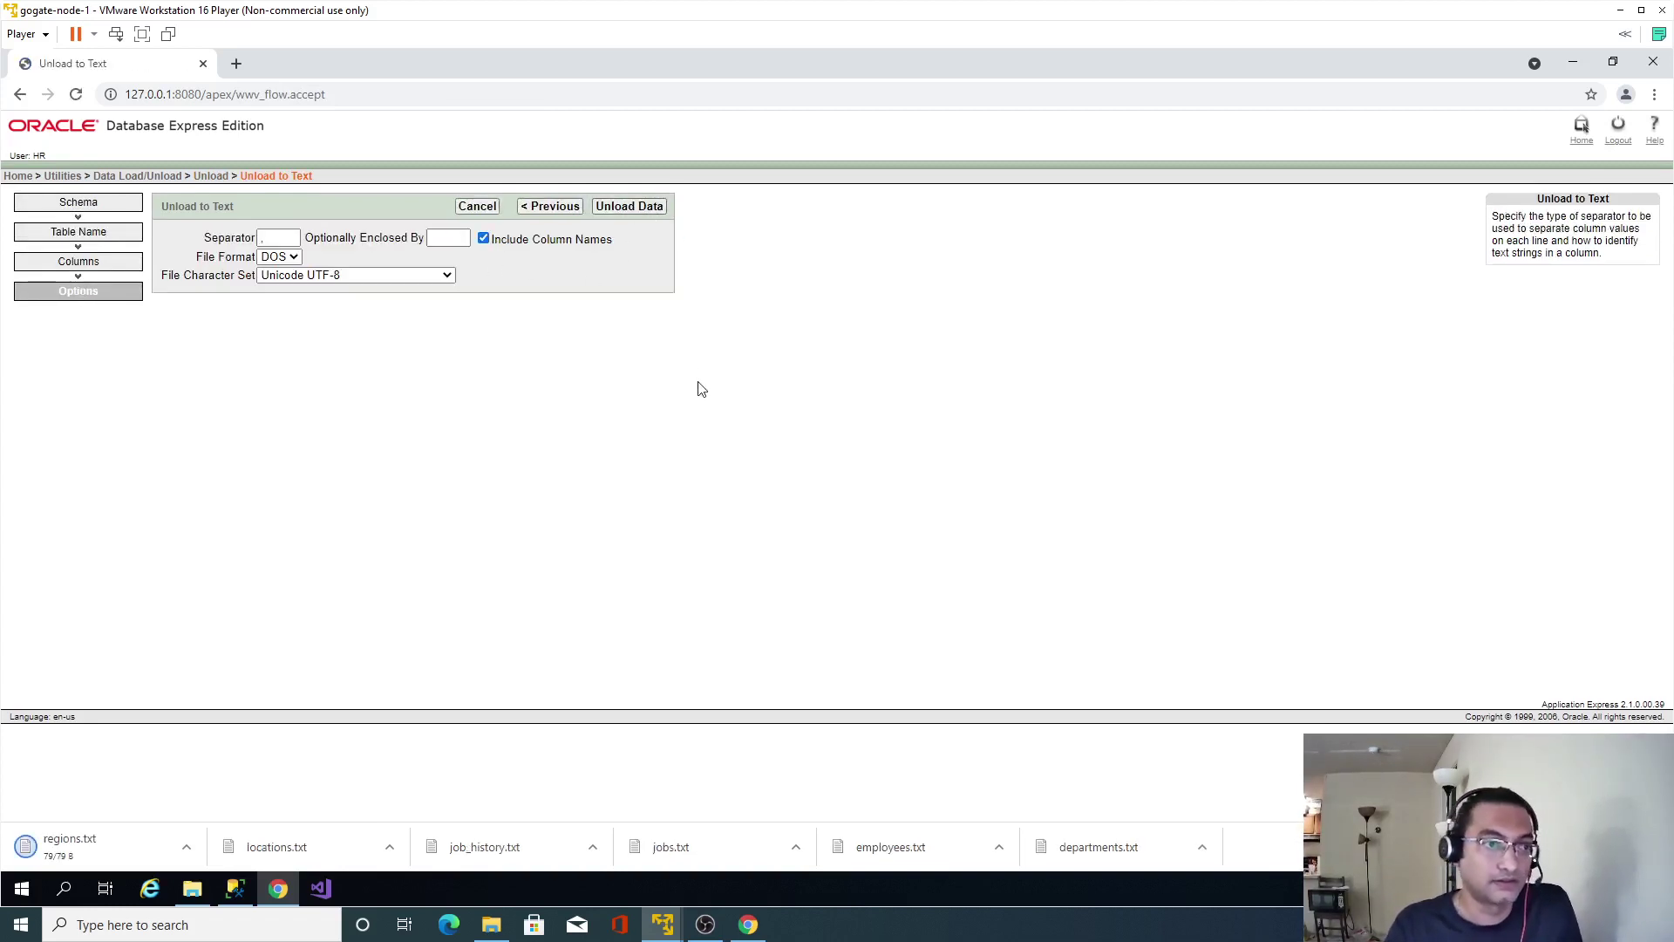
Show the regions.txt download in its Downloads folder.
click(192, 854)
click(244, 791)
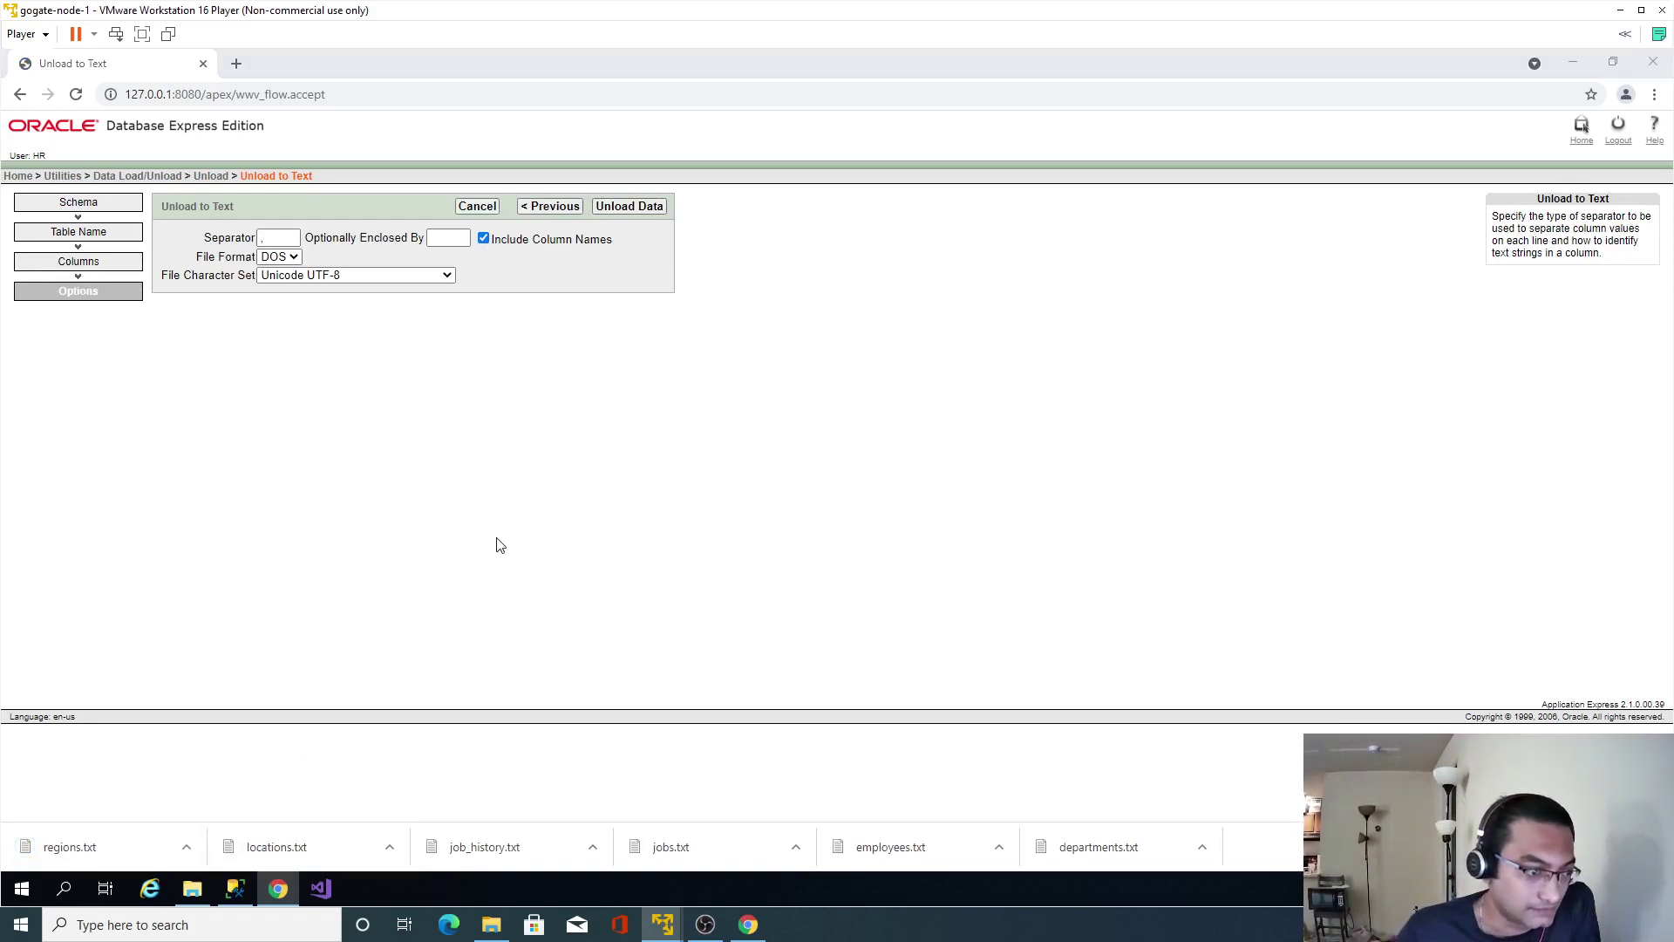
click(660, 600)
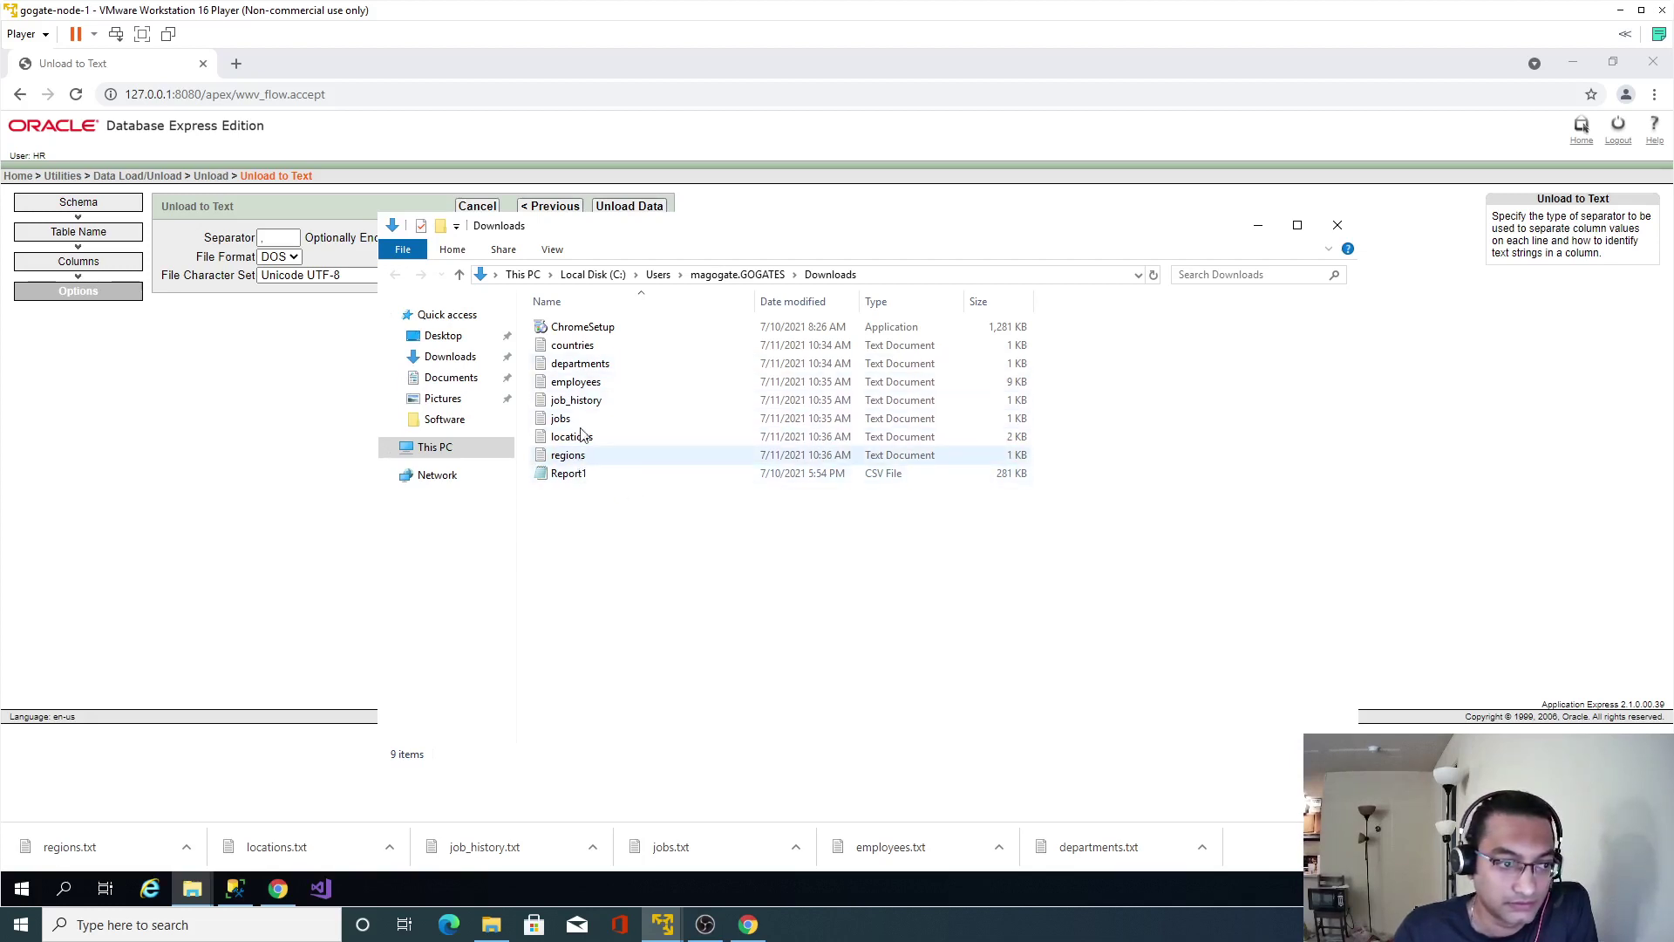
Check the exported countries, departments and employees text files in Notepad.
right_click(561, 481)
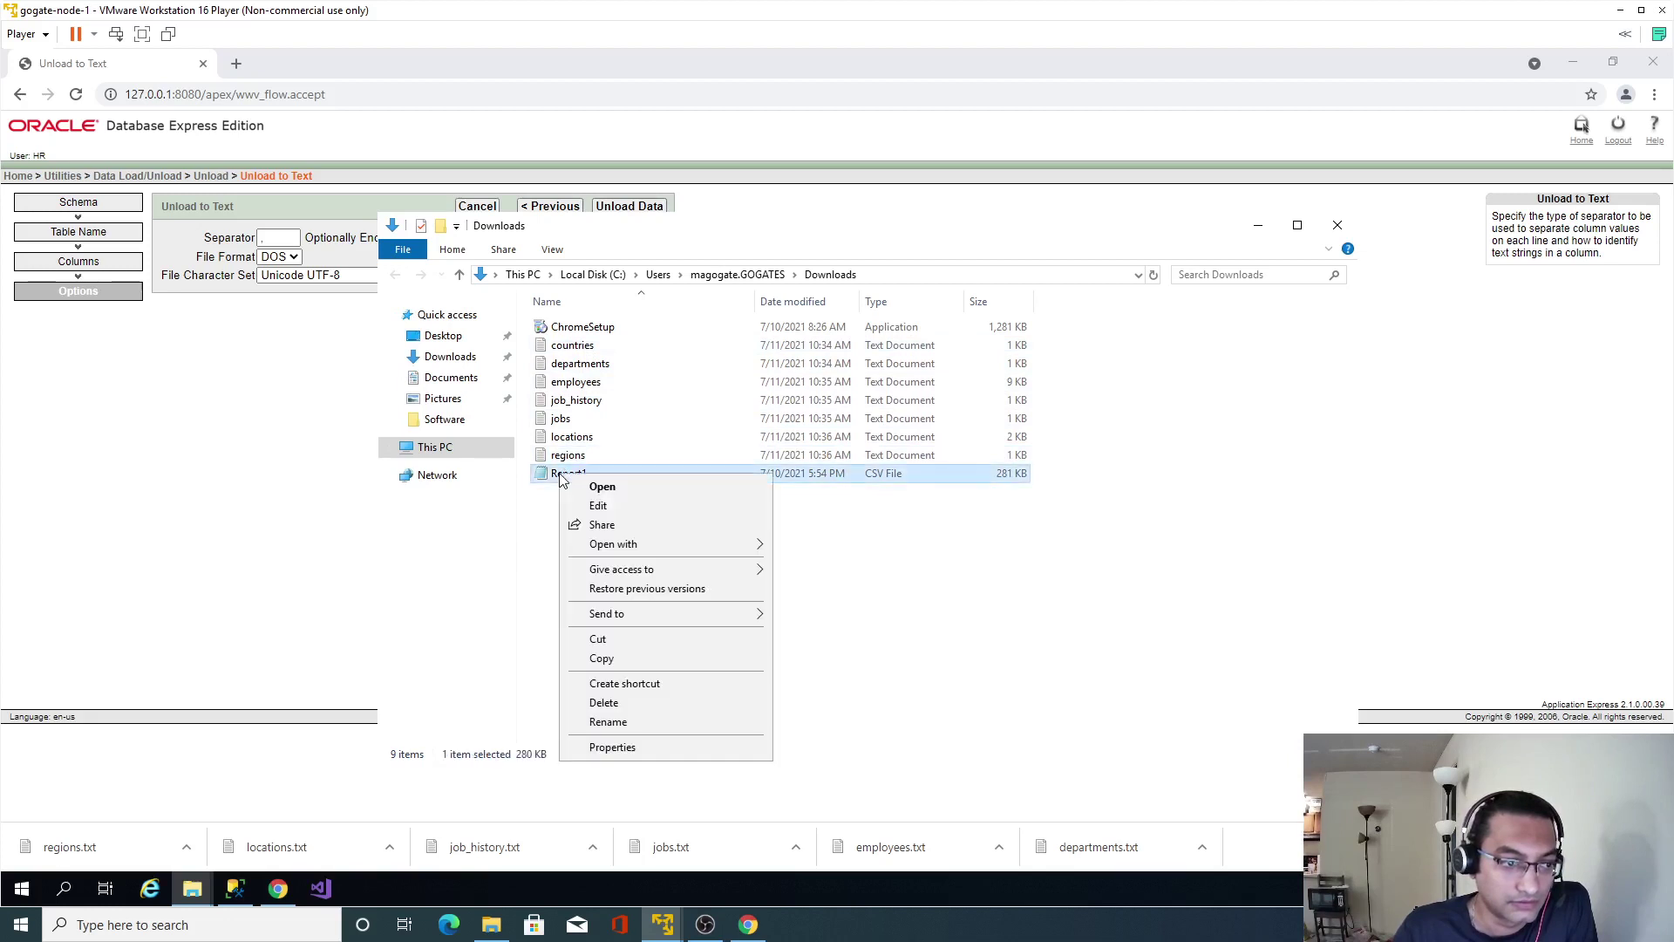
click(545, 503)
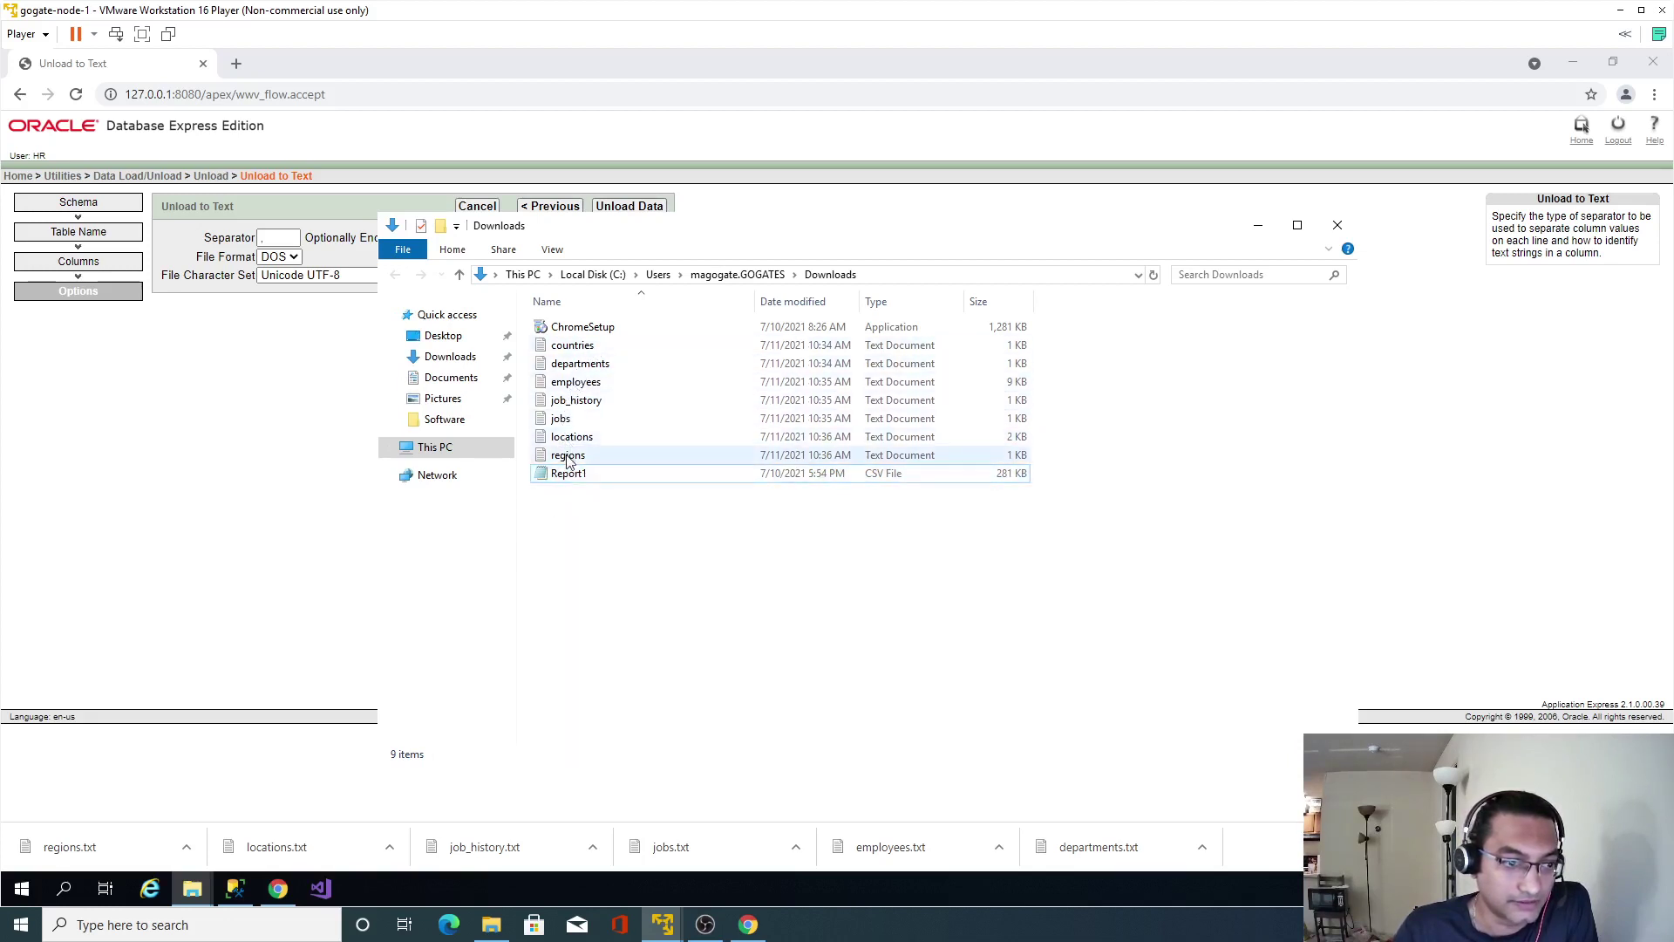
double_click(579, 352)
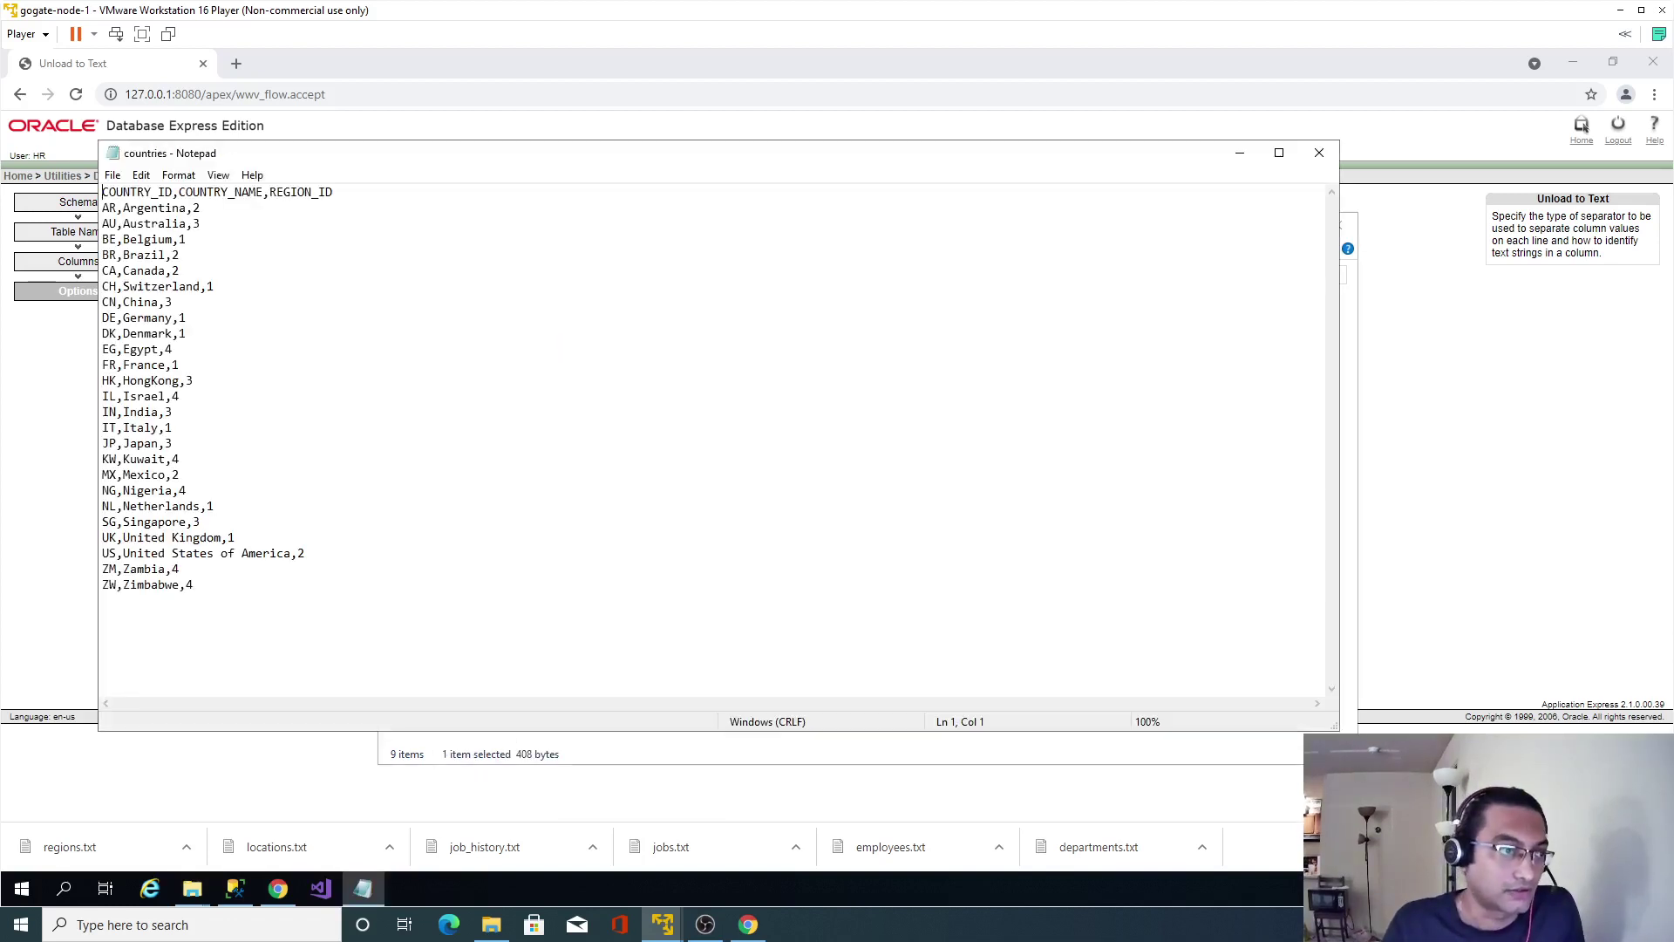
click(1319, 152)
double_click(579, 370)
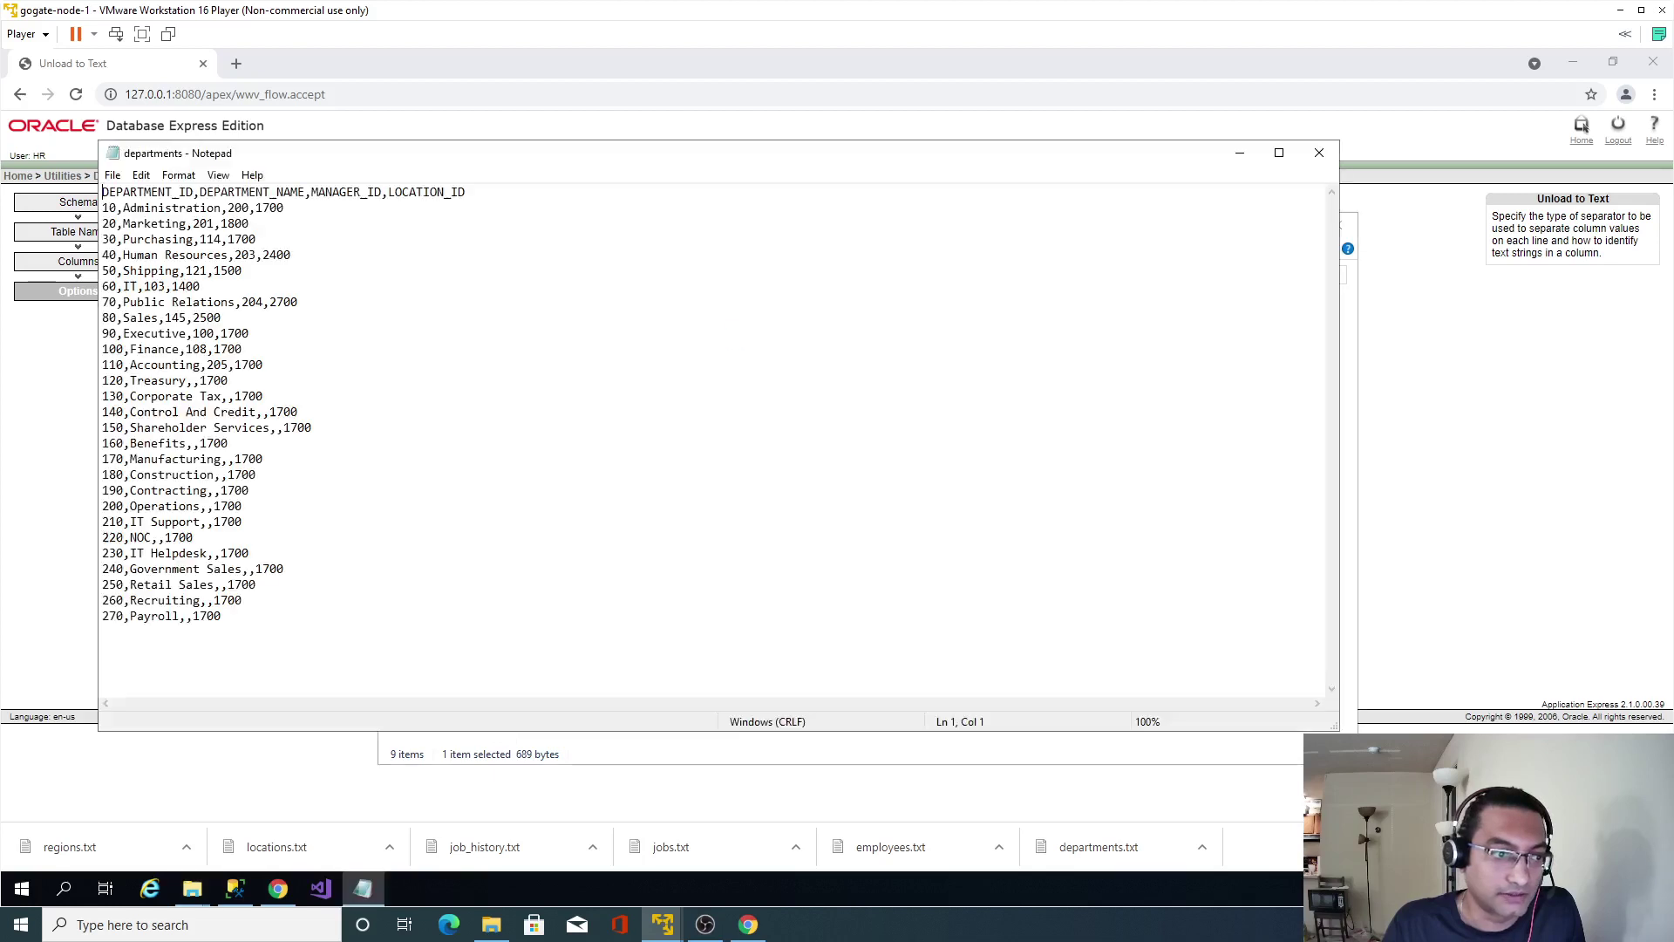
click(1319, 153)
double_click(583, 388)
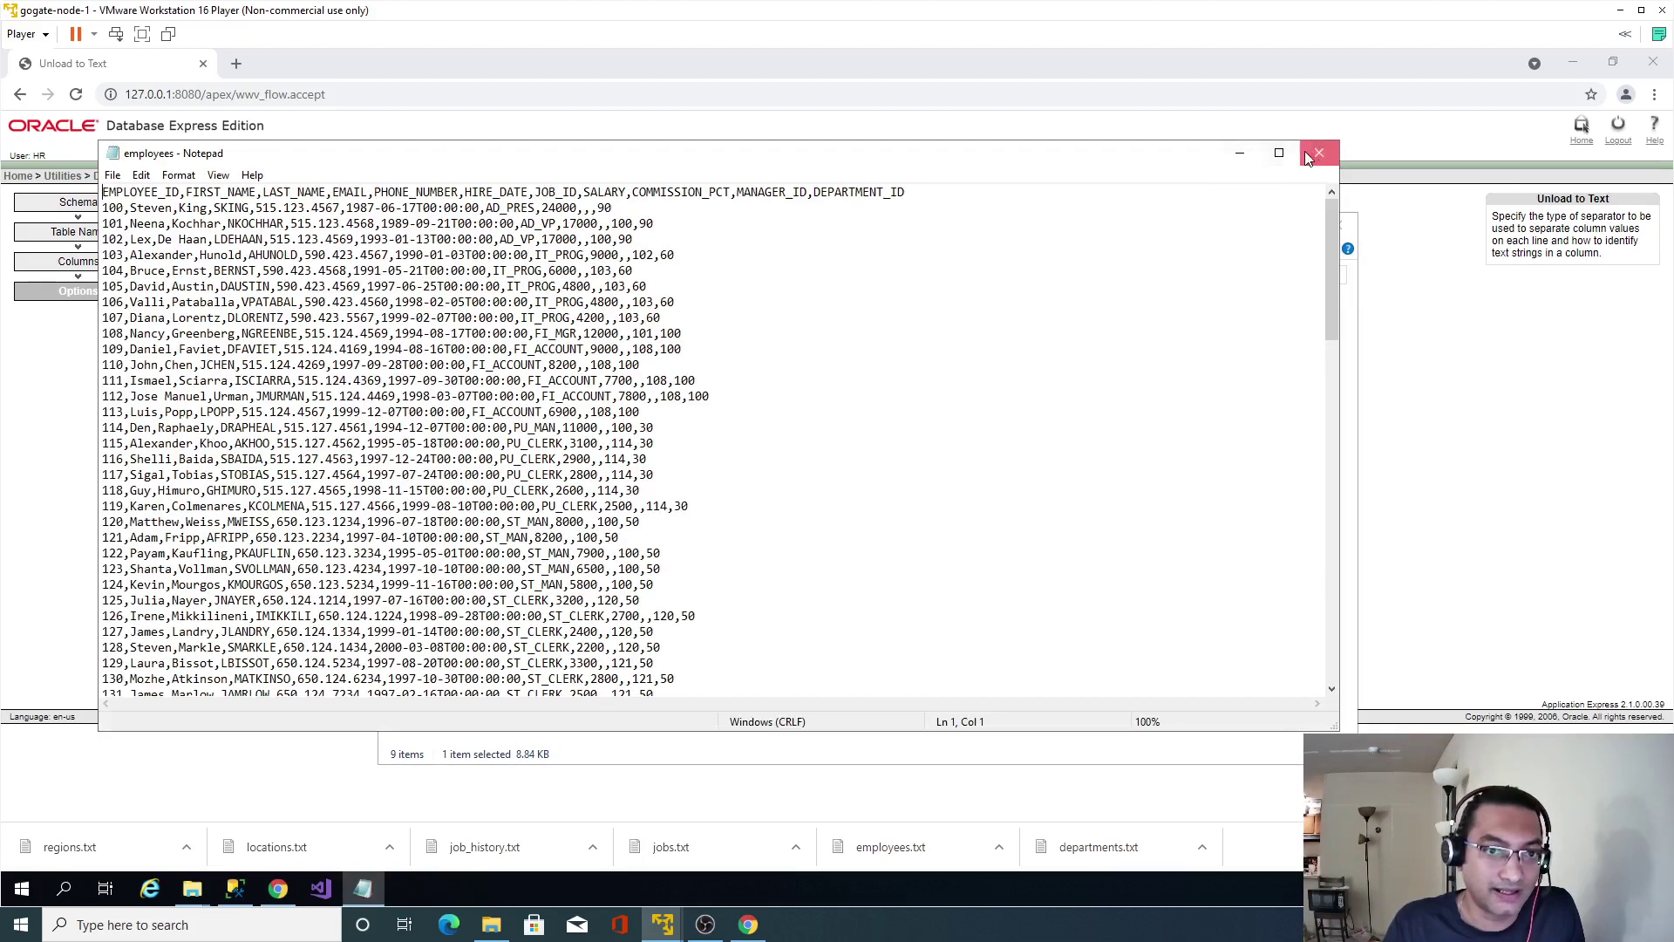
click(1319, 153)
Check the job_history, jobs, locations and regions files, close Chrome, and select the Downloads path.
double_click(576, 400)
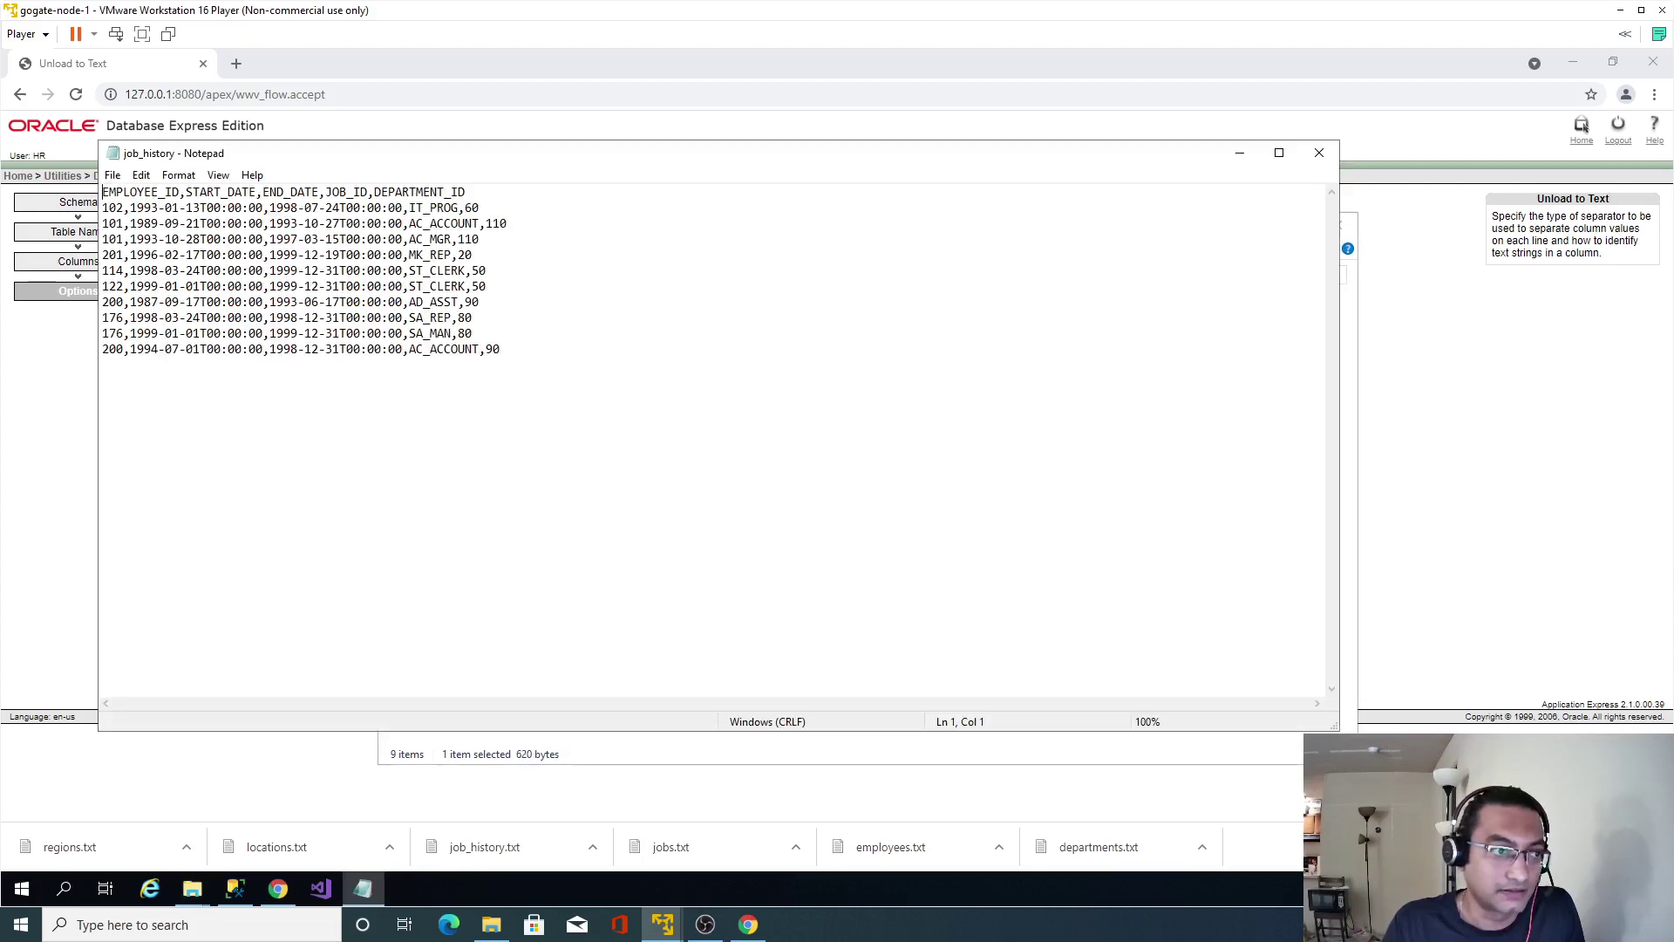
click(1320, 152)
double_click(577, 418)
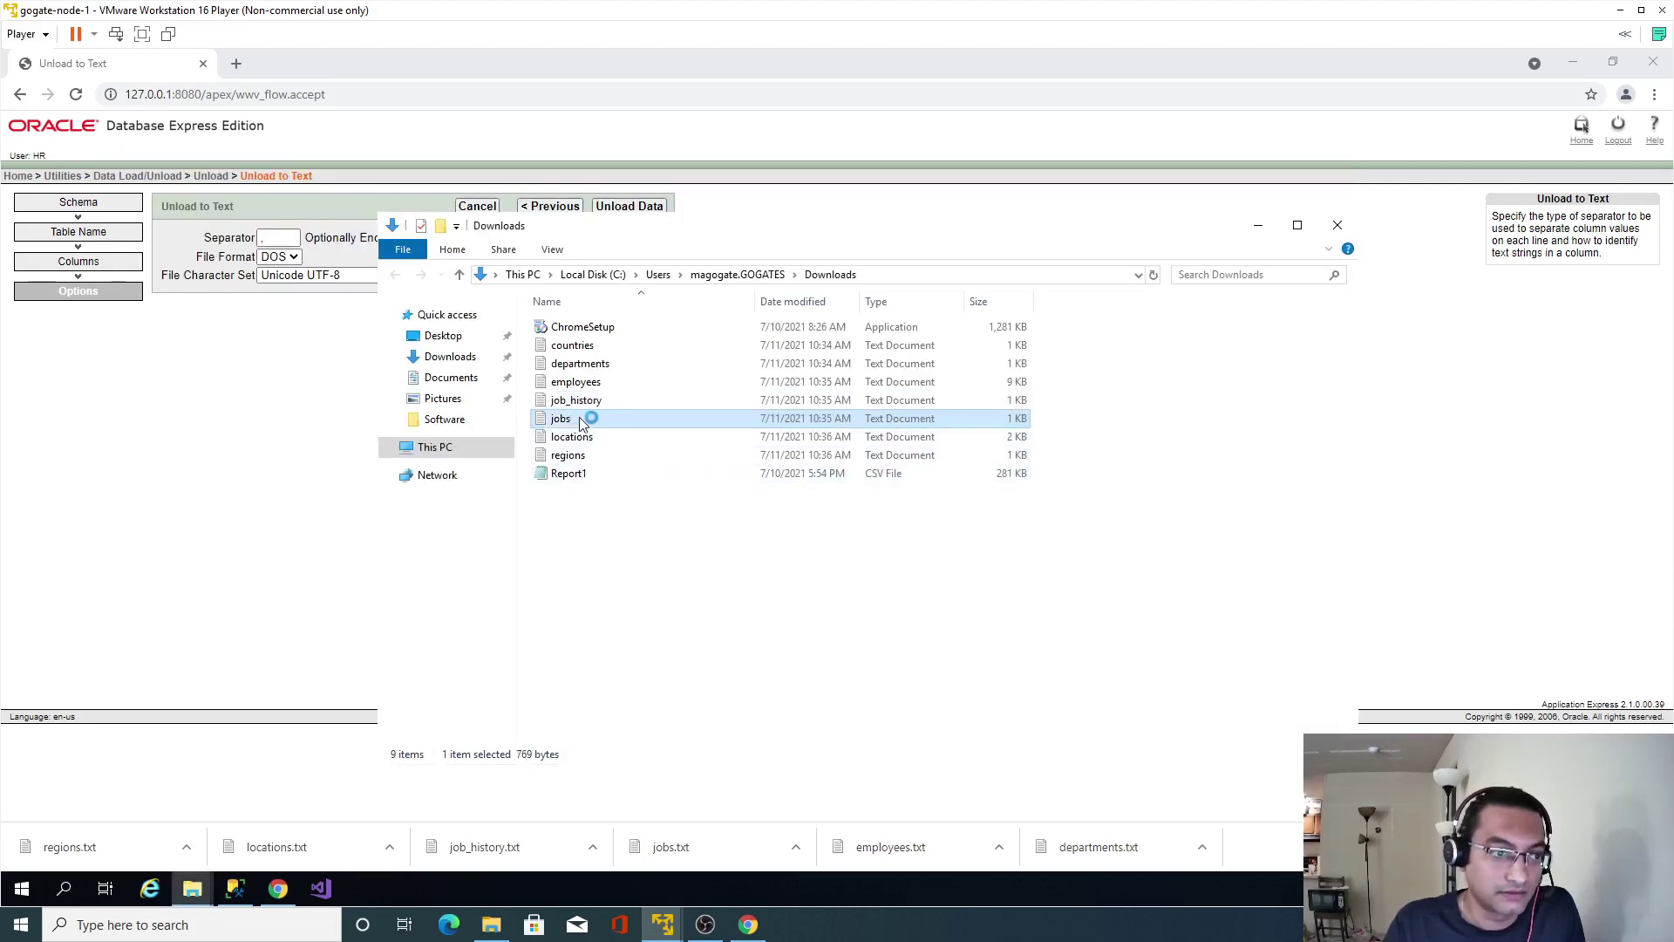
click(1319, 152)
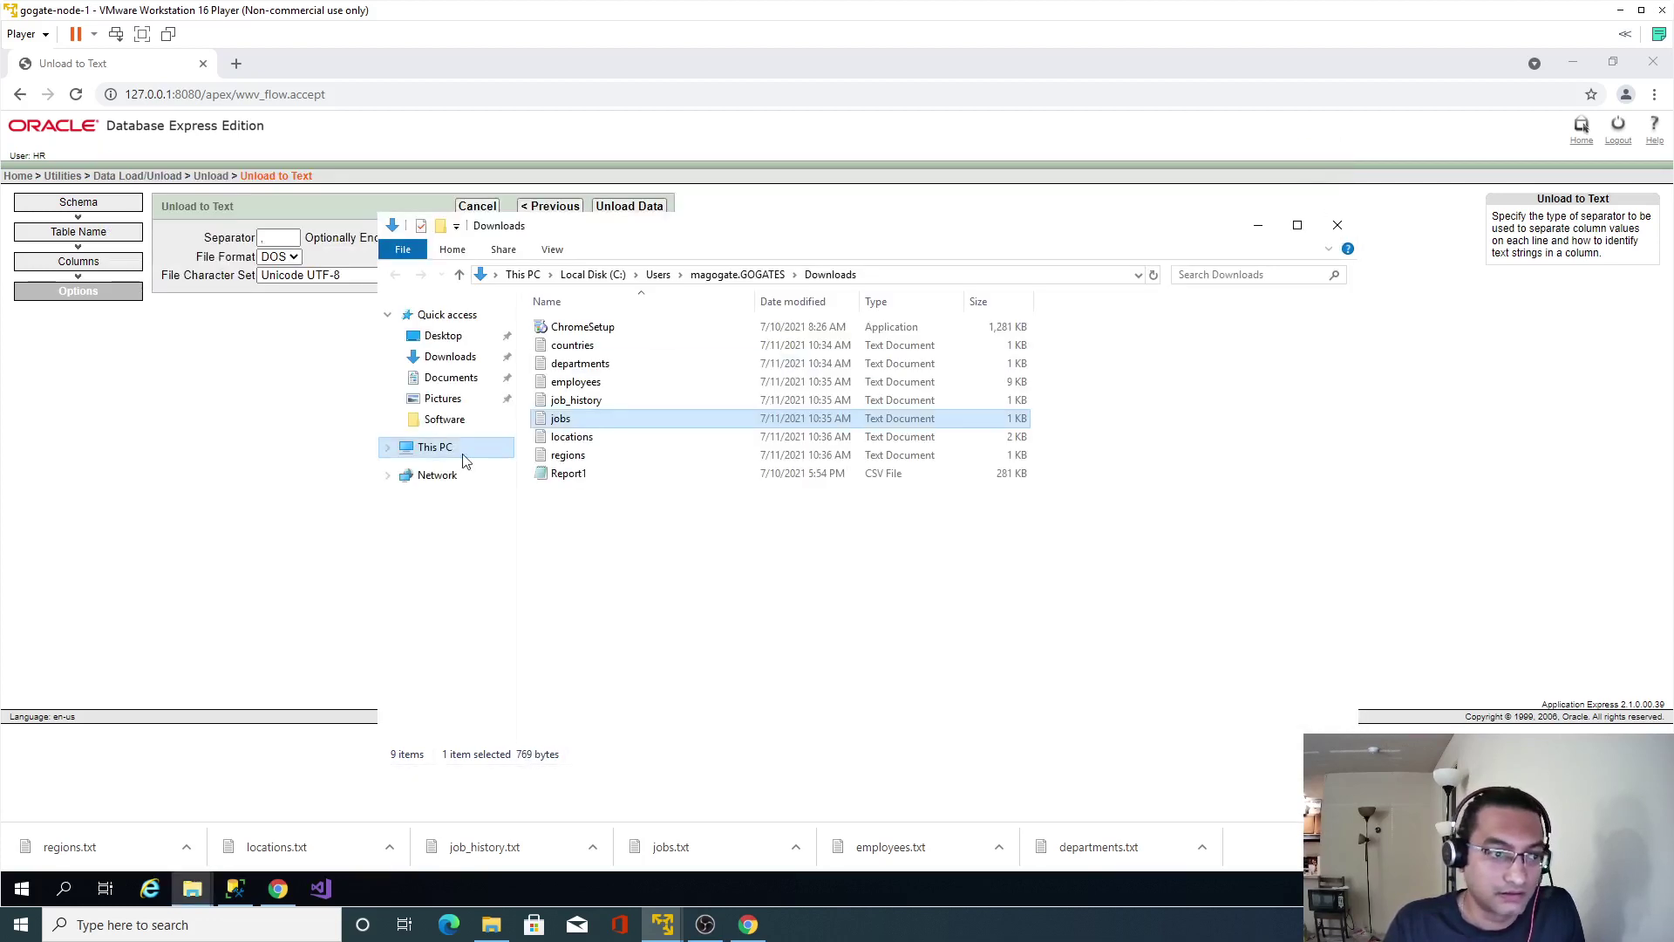
double_click(582, 438)
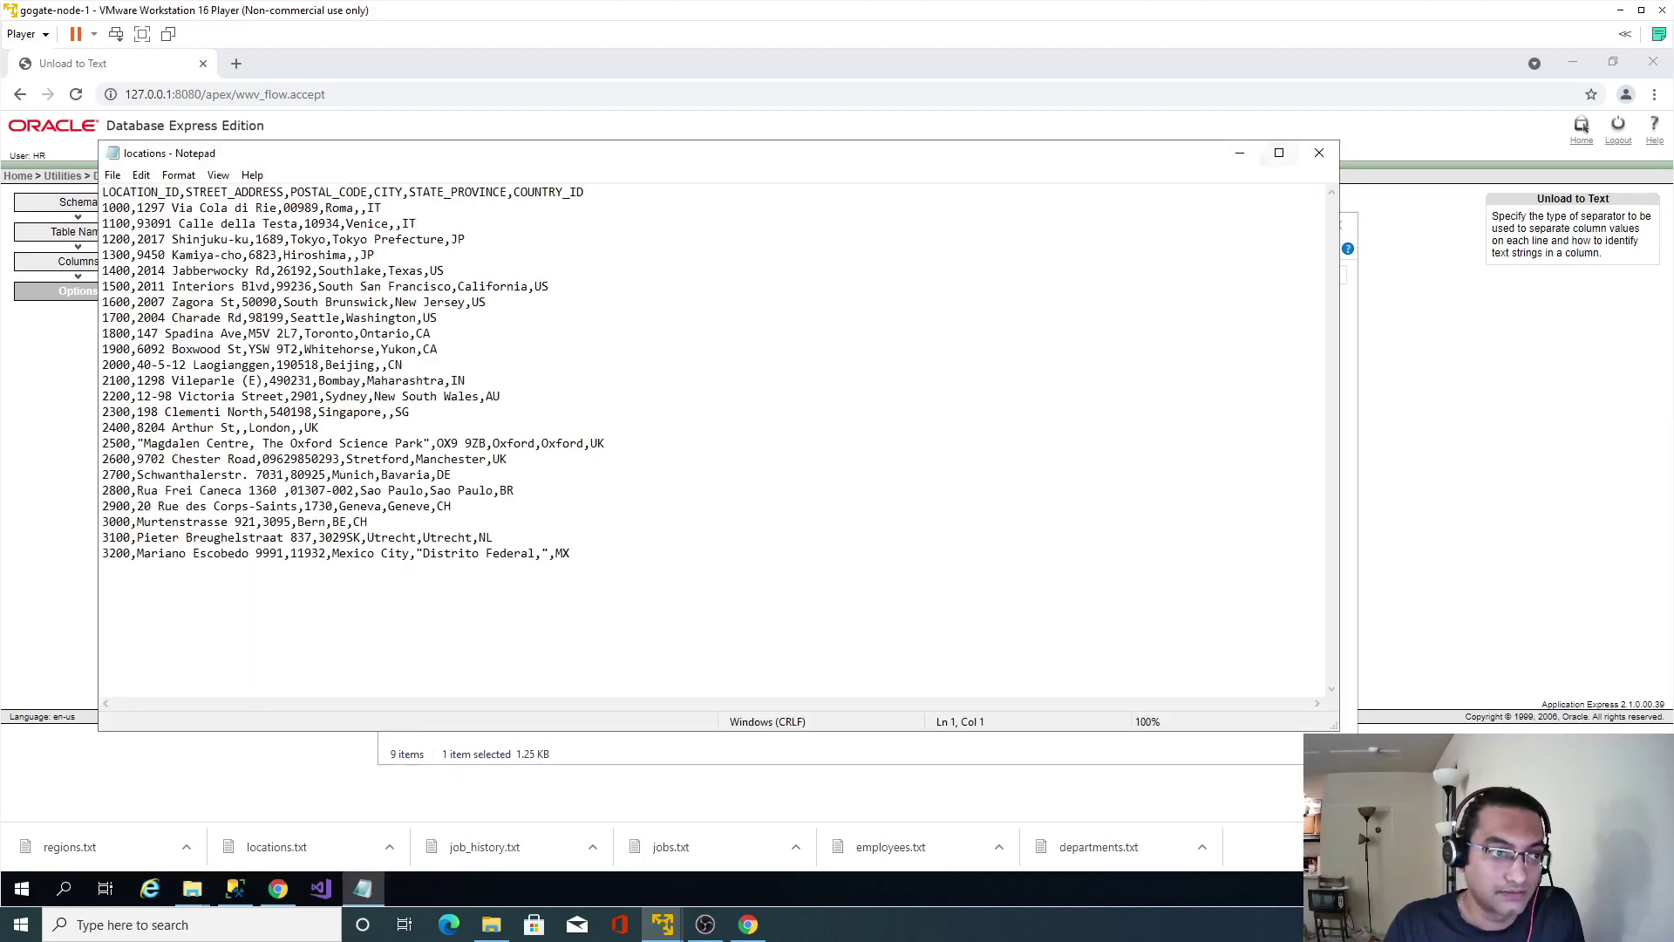
click(1319, 152)
double_click(583, 457)
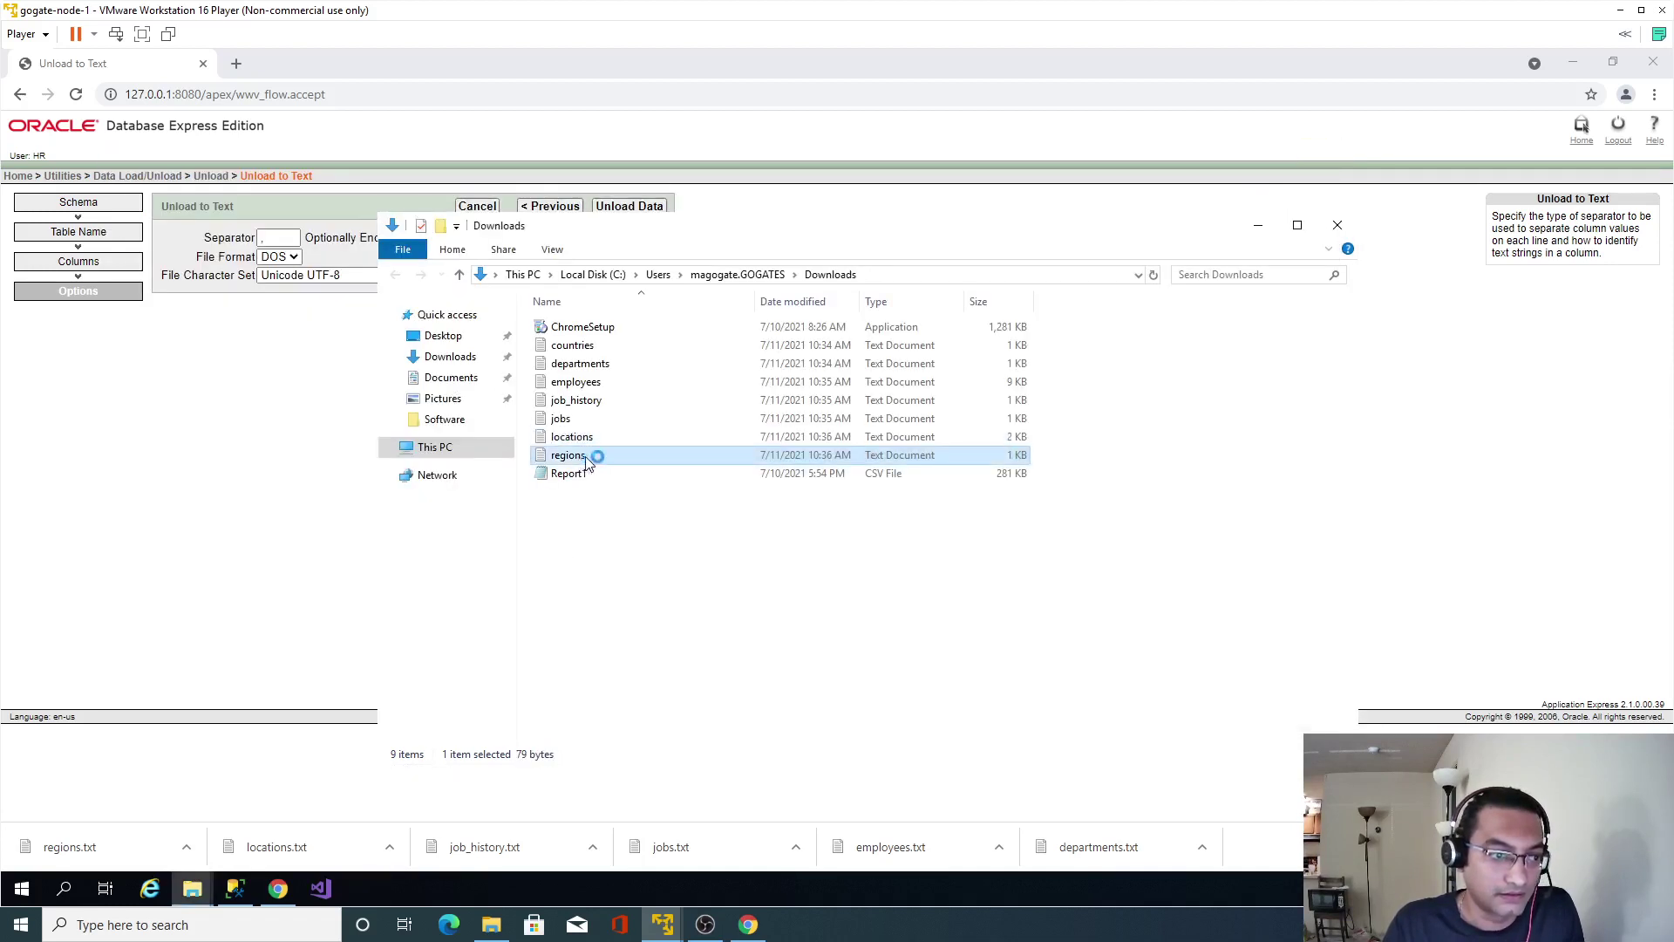
click(1334, 153)
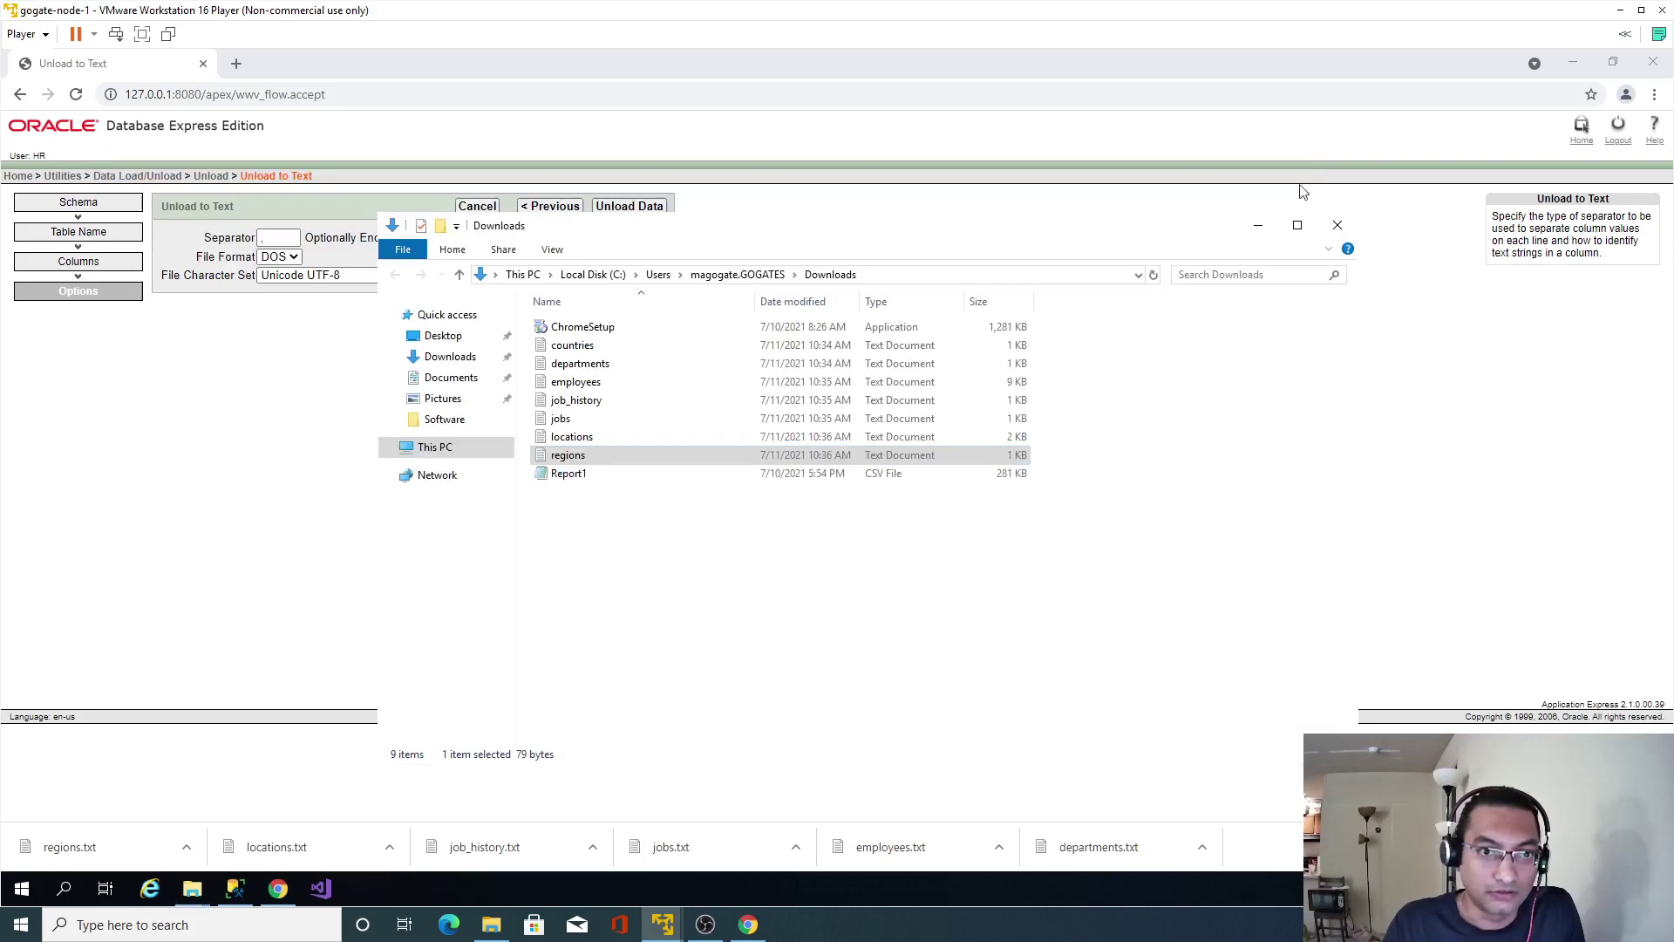
click(1653, 62)
click(953, 278)
key(ctrl+c)
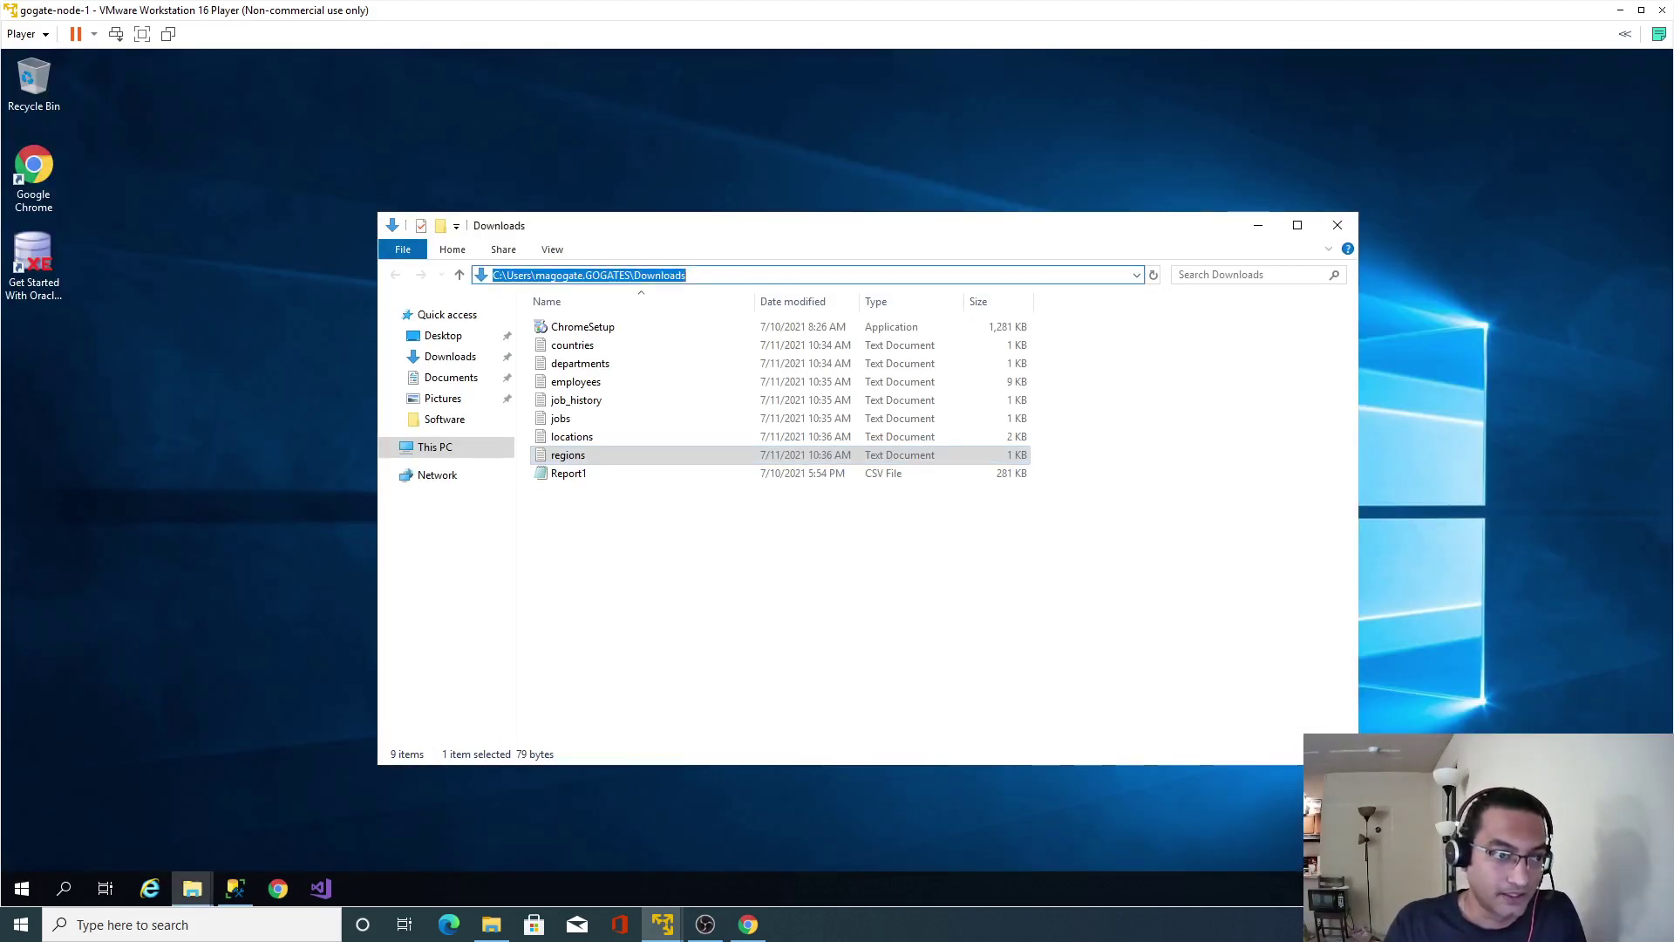
Launch the Import Data wizard on the HR database and advance past its welcome page.
click(235, 887)
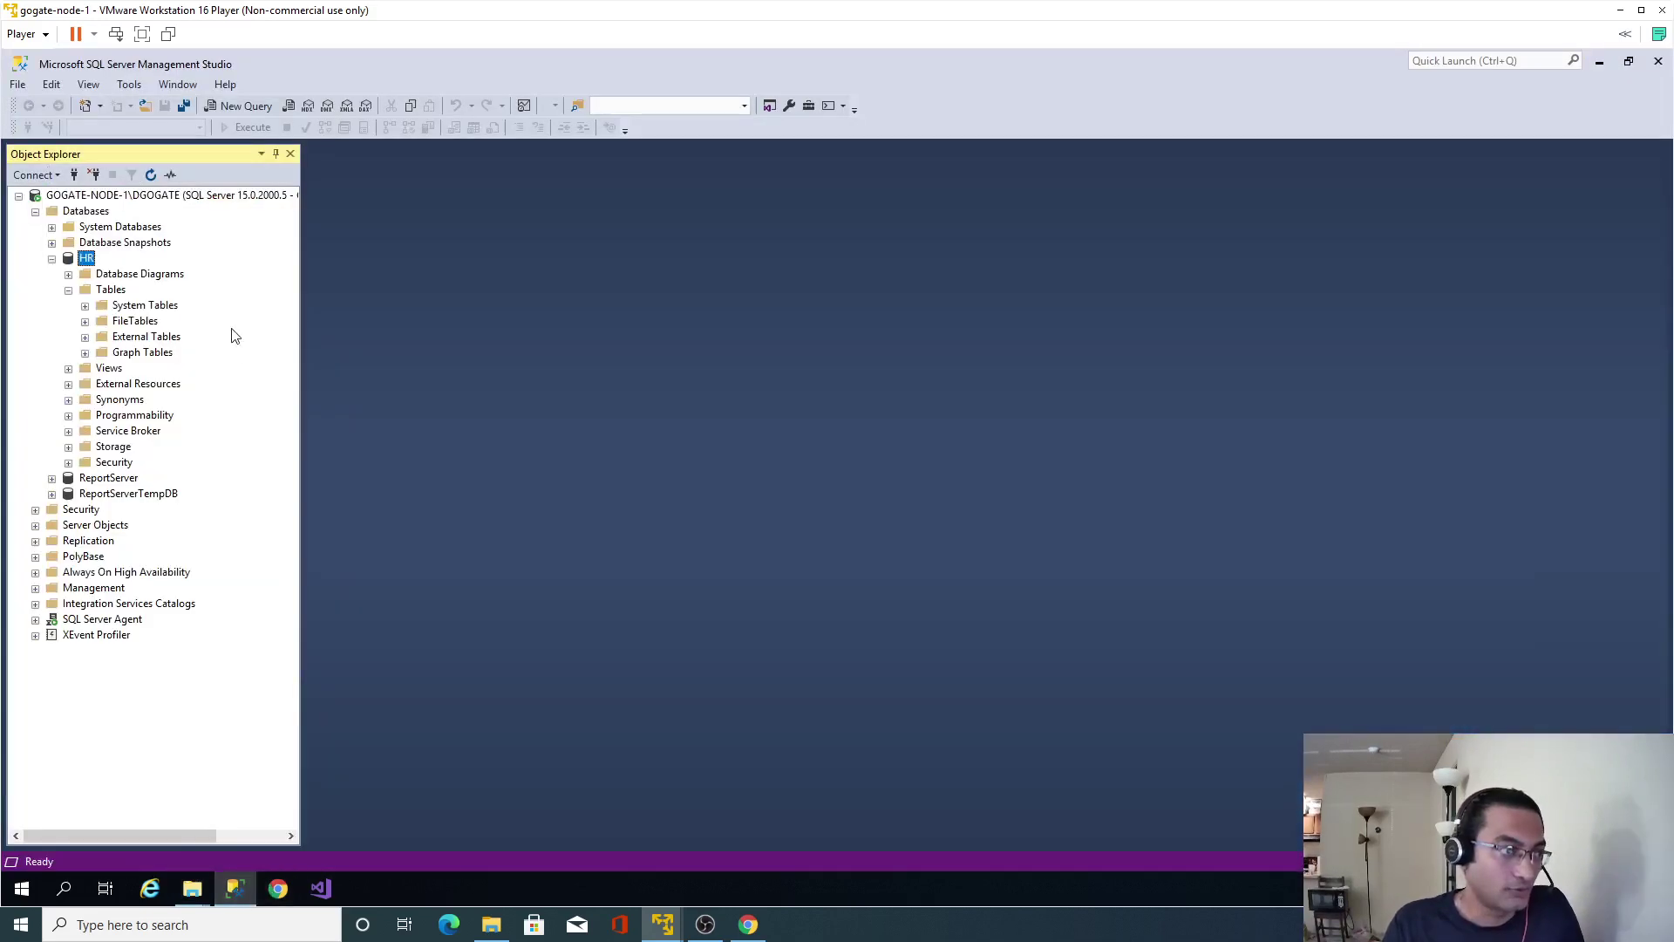
right_click(87, 259)
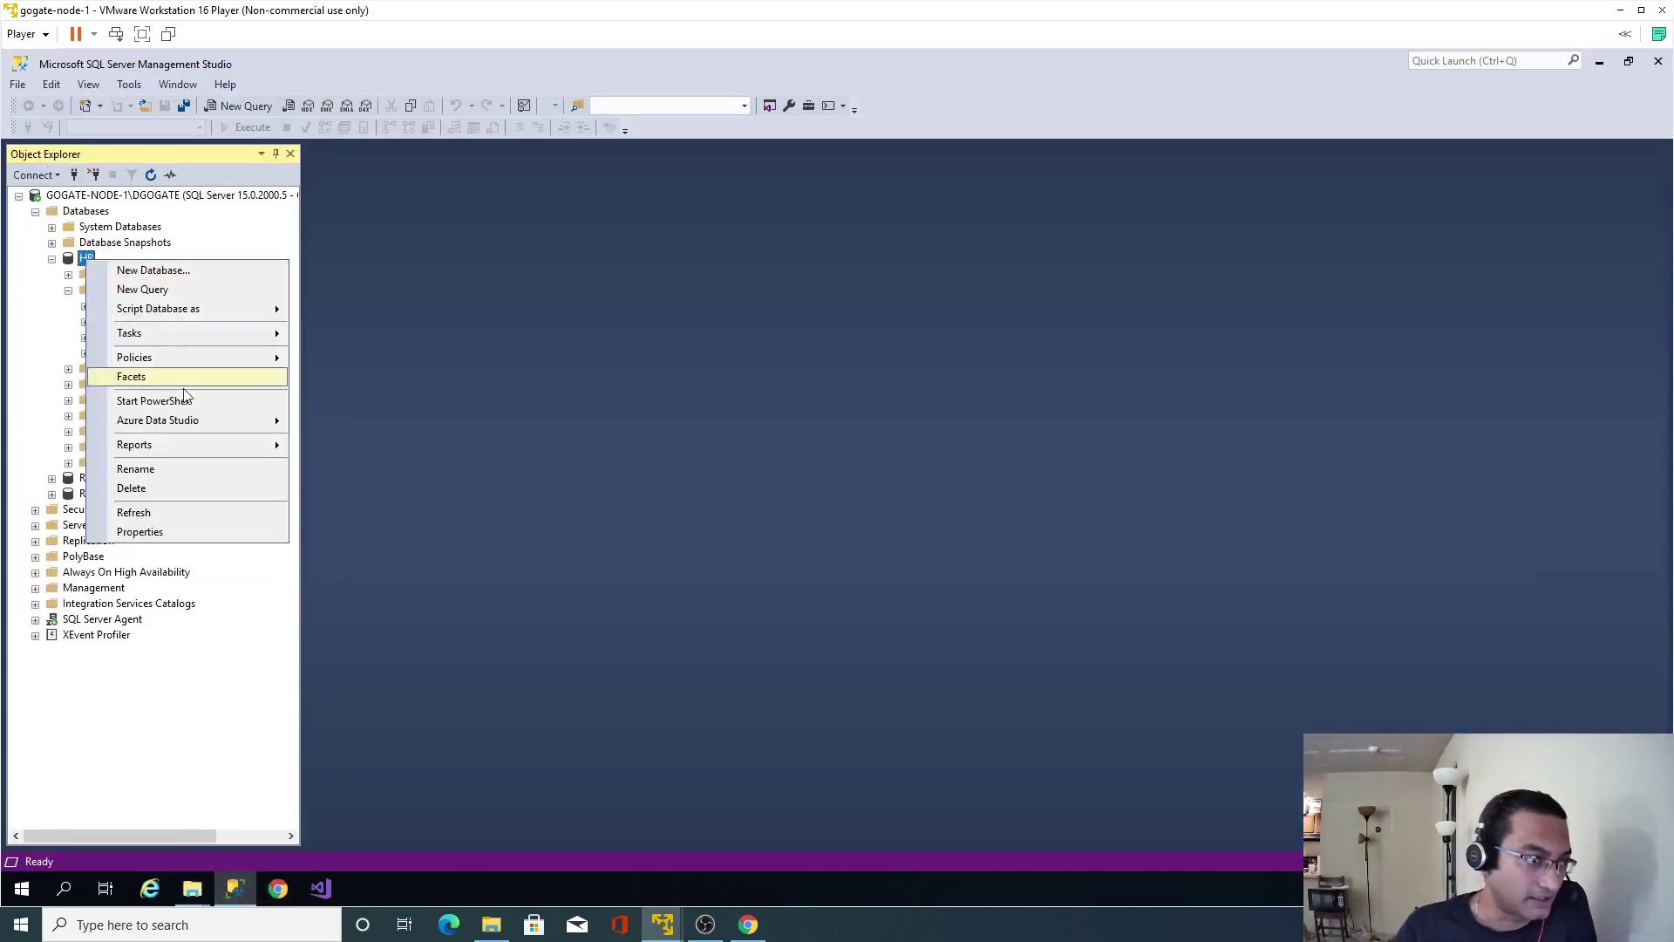
mouse_move(224, 335)
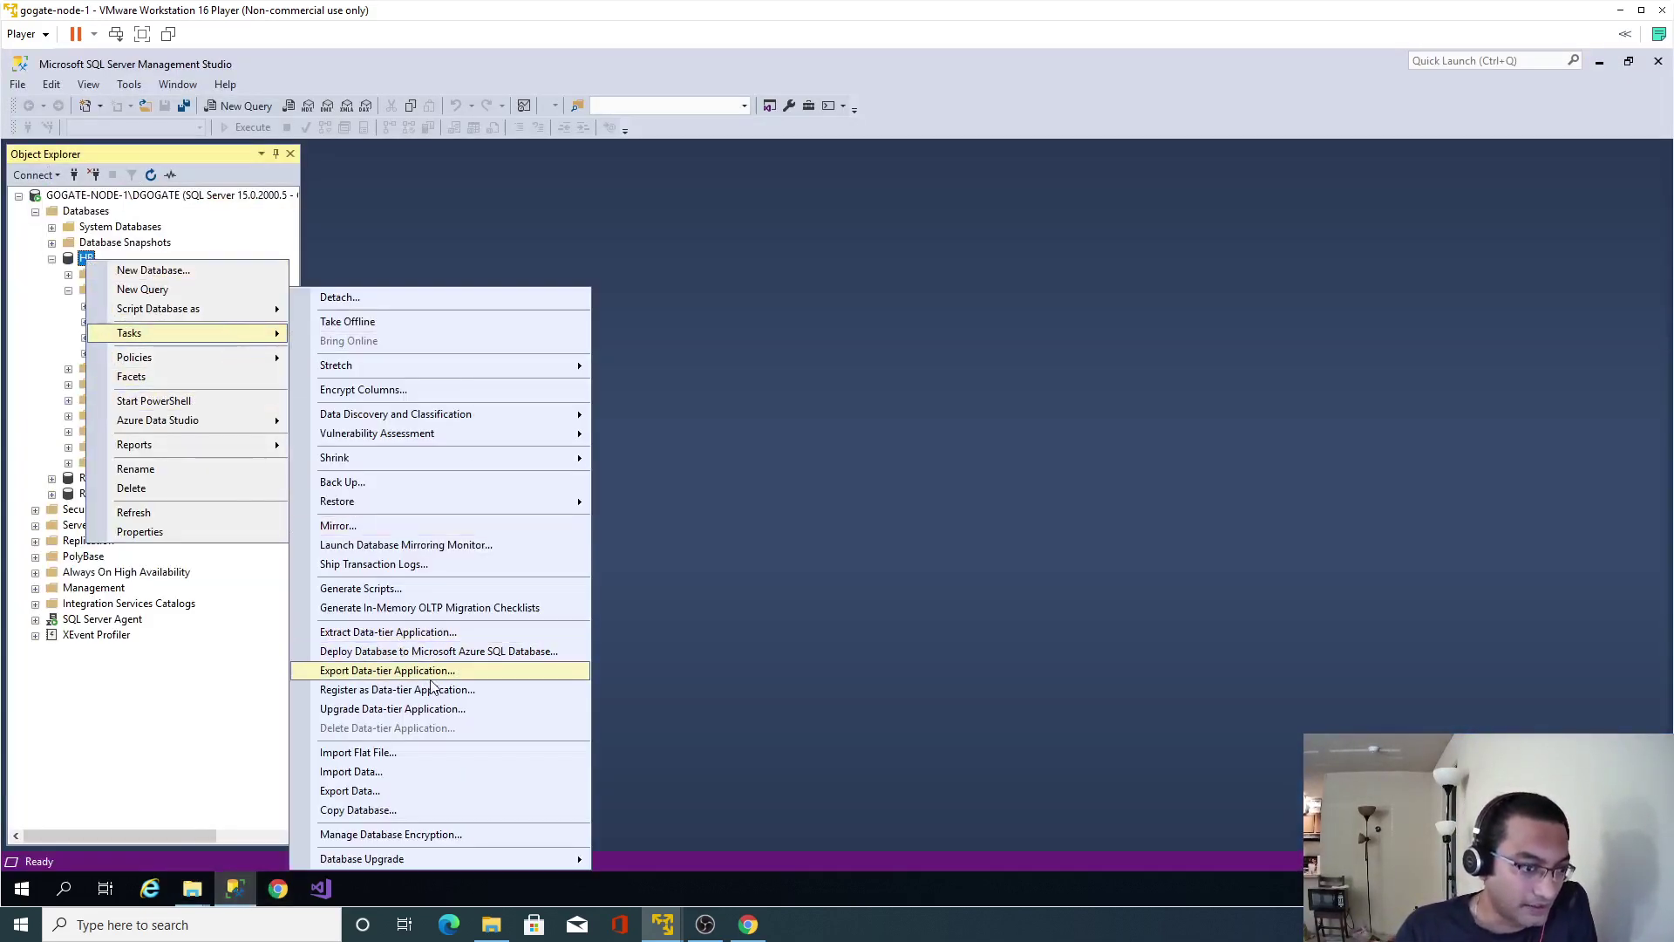
click(389, 775)
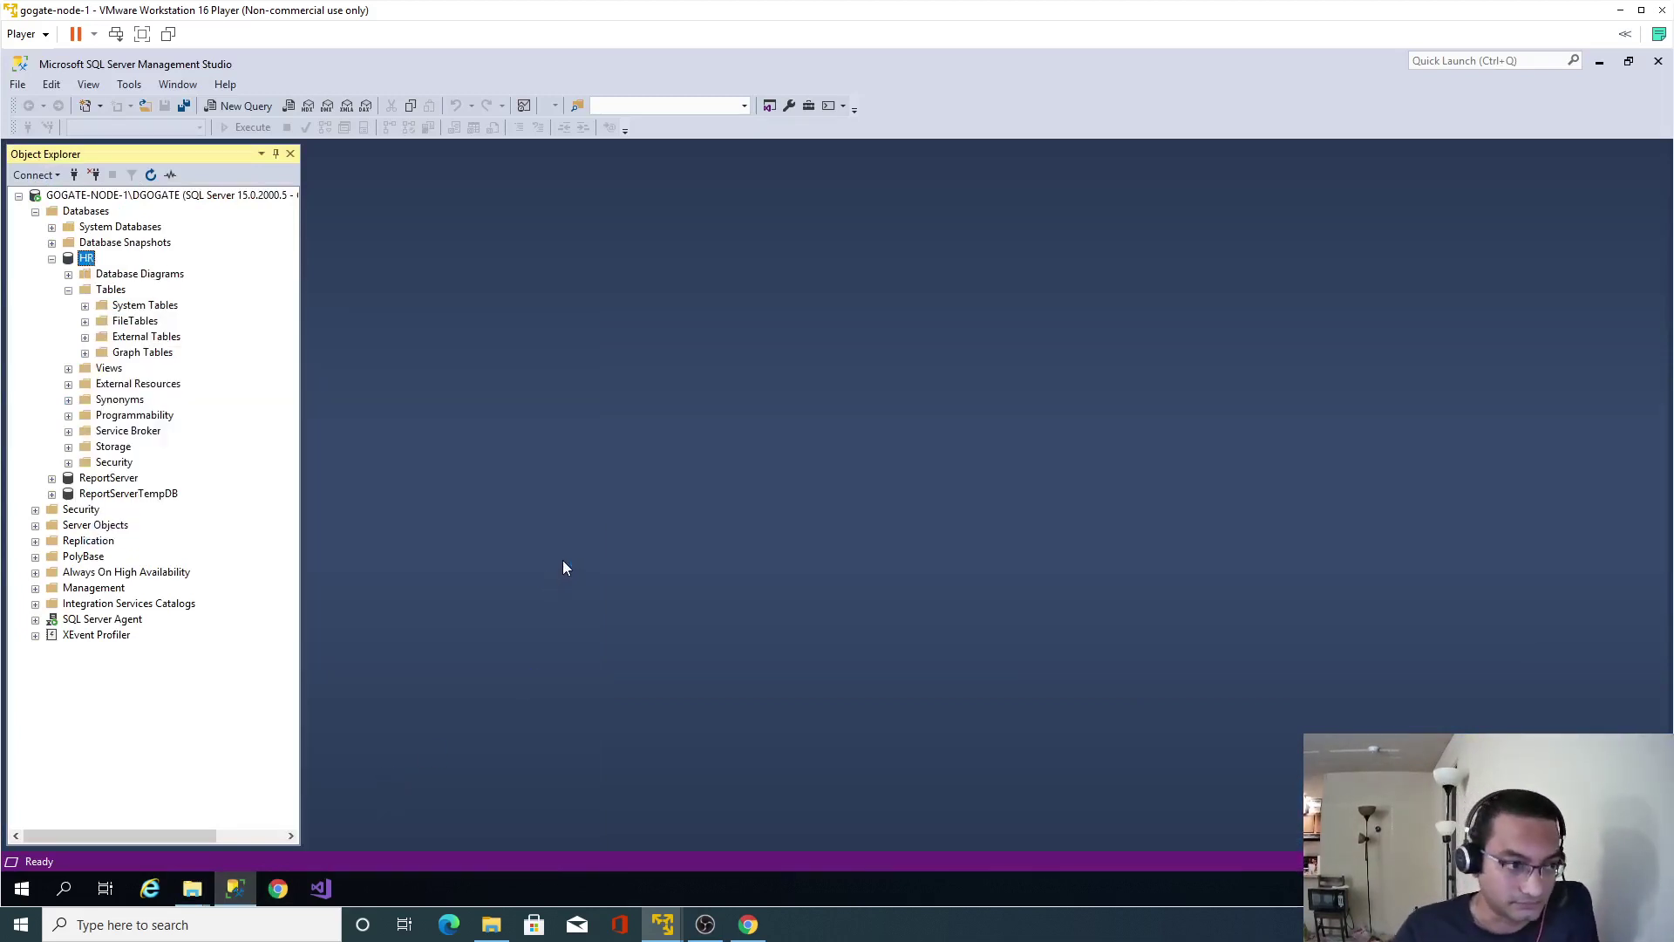
click(549, 677)
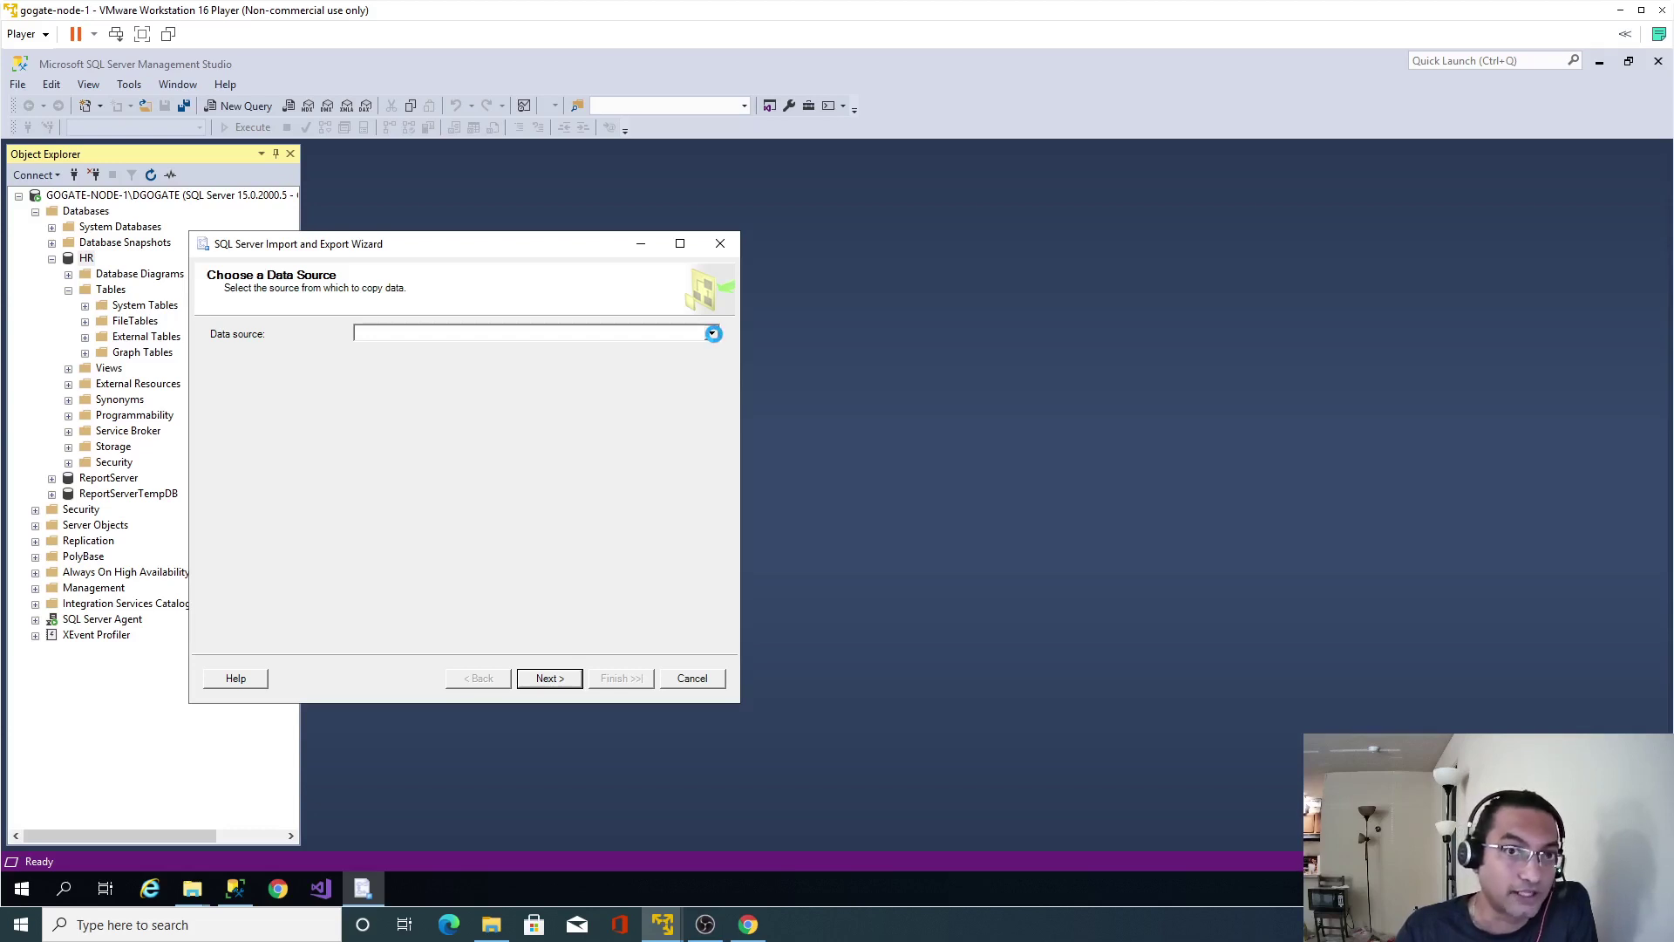
Set the data source to Flat File Source using countries.txt from the Downloads folder.
click(711, 333)
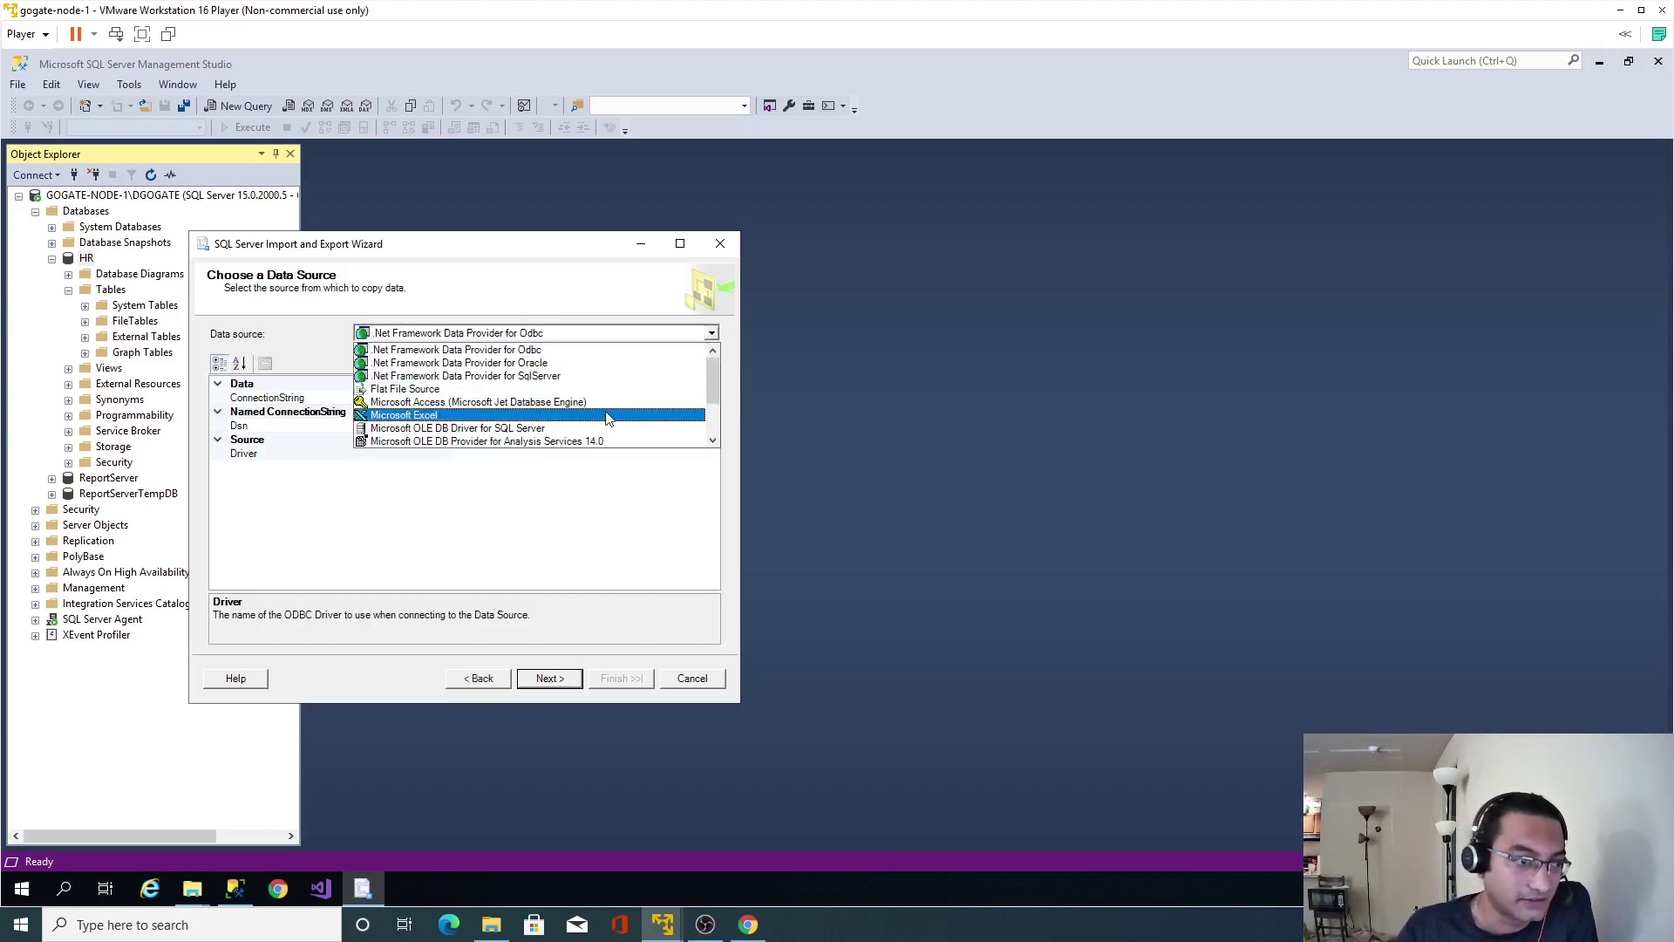
click(471, 389)
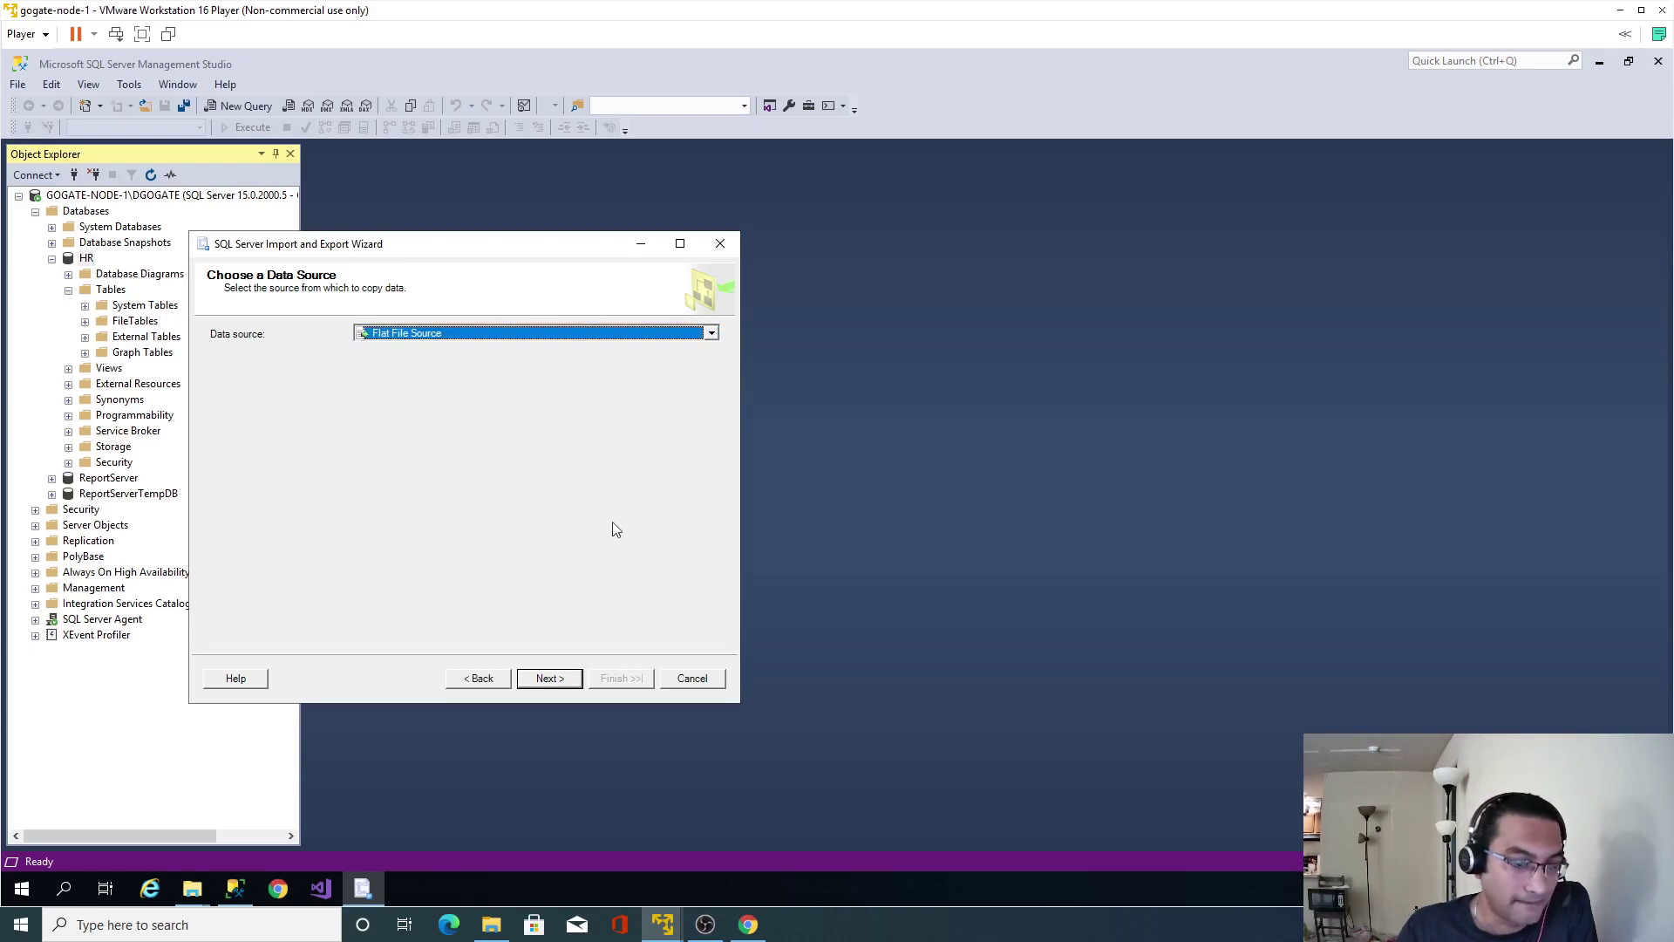
click(685, 382)
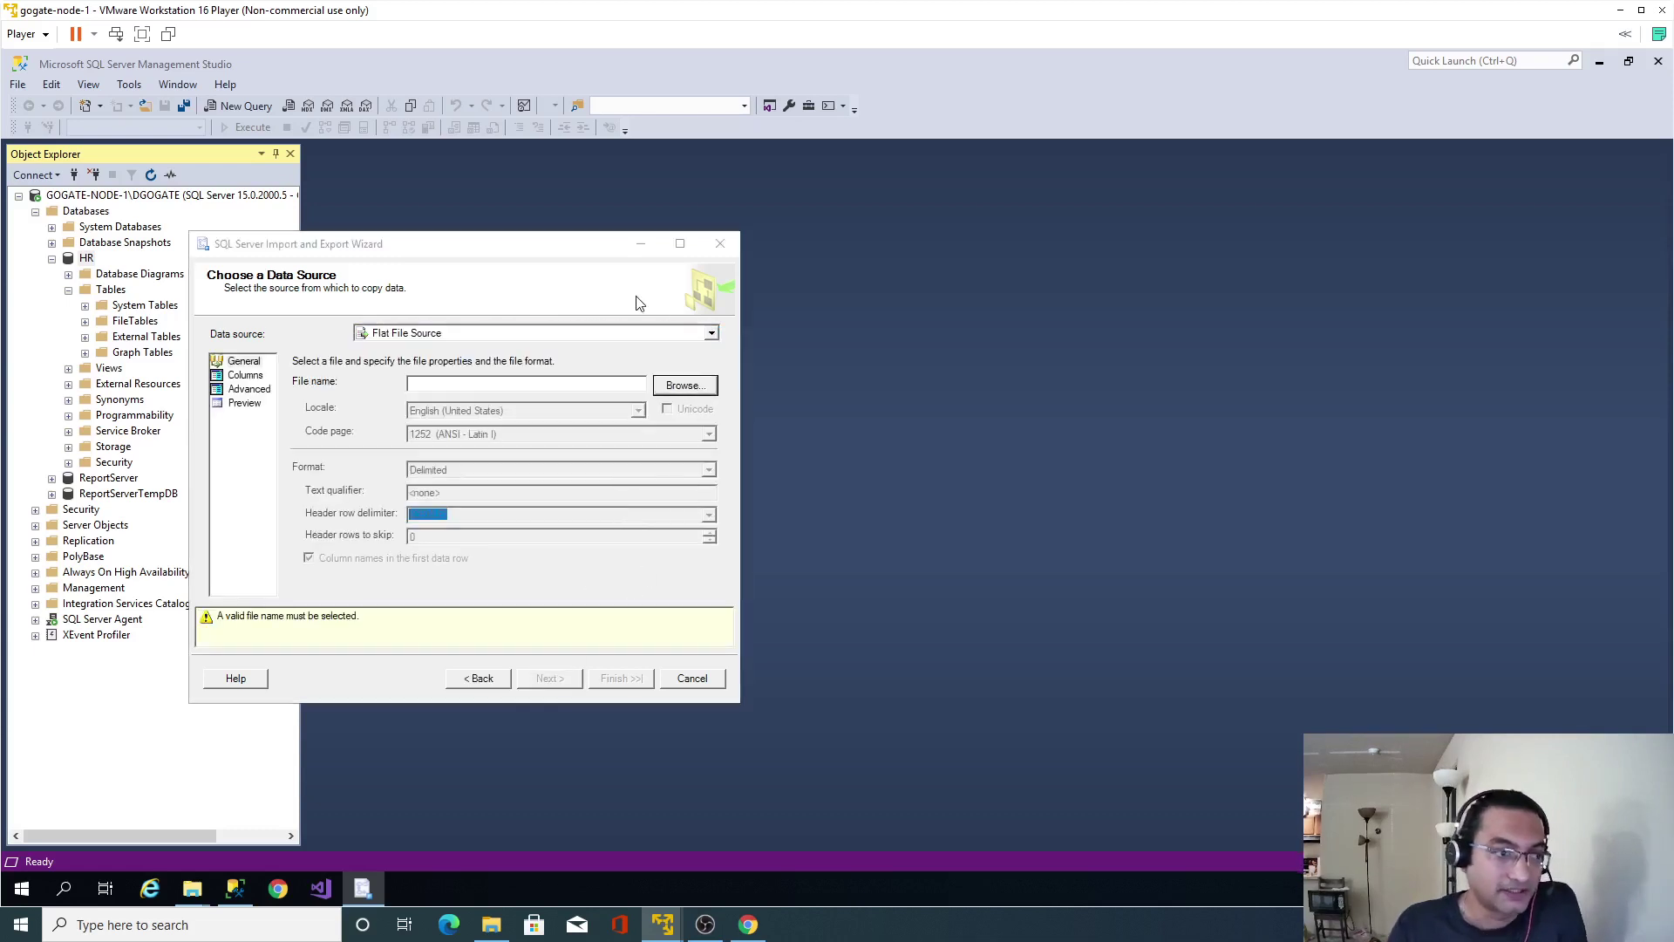
click(619, 300)
key(ctrl+v)
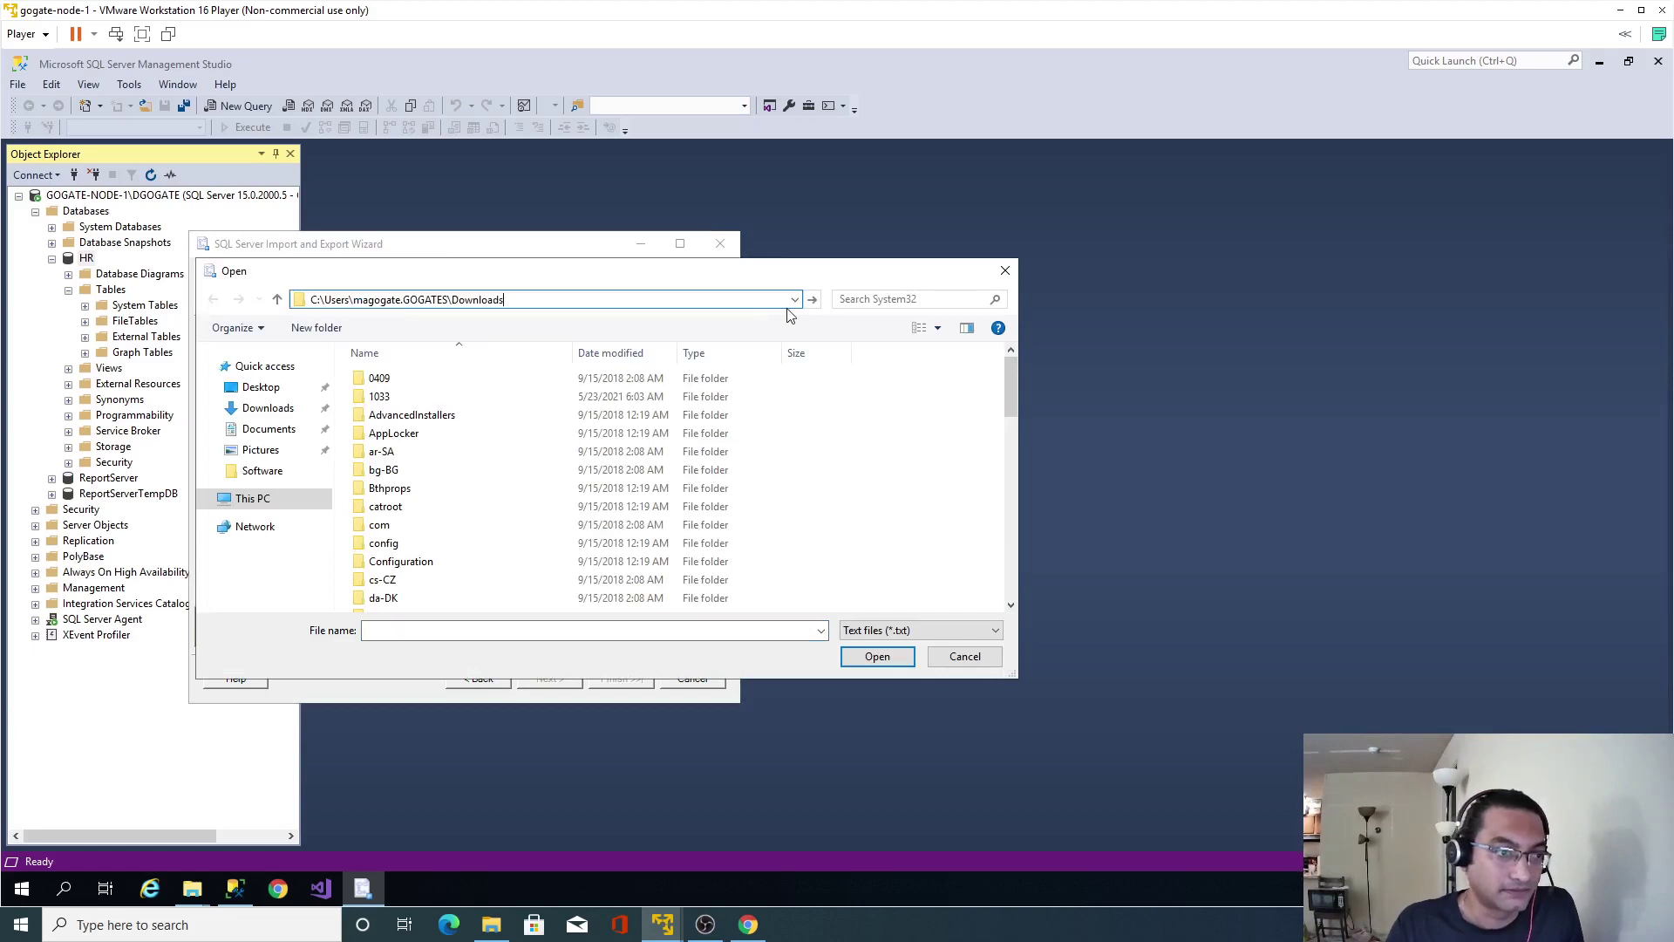
click(813, 300)
click(439, 384)
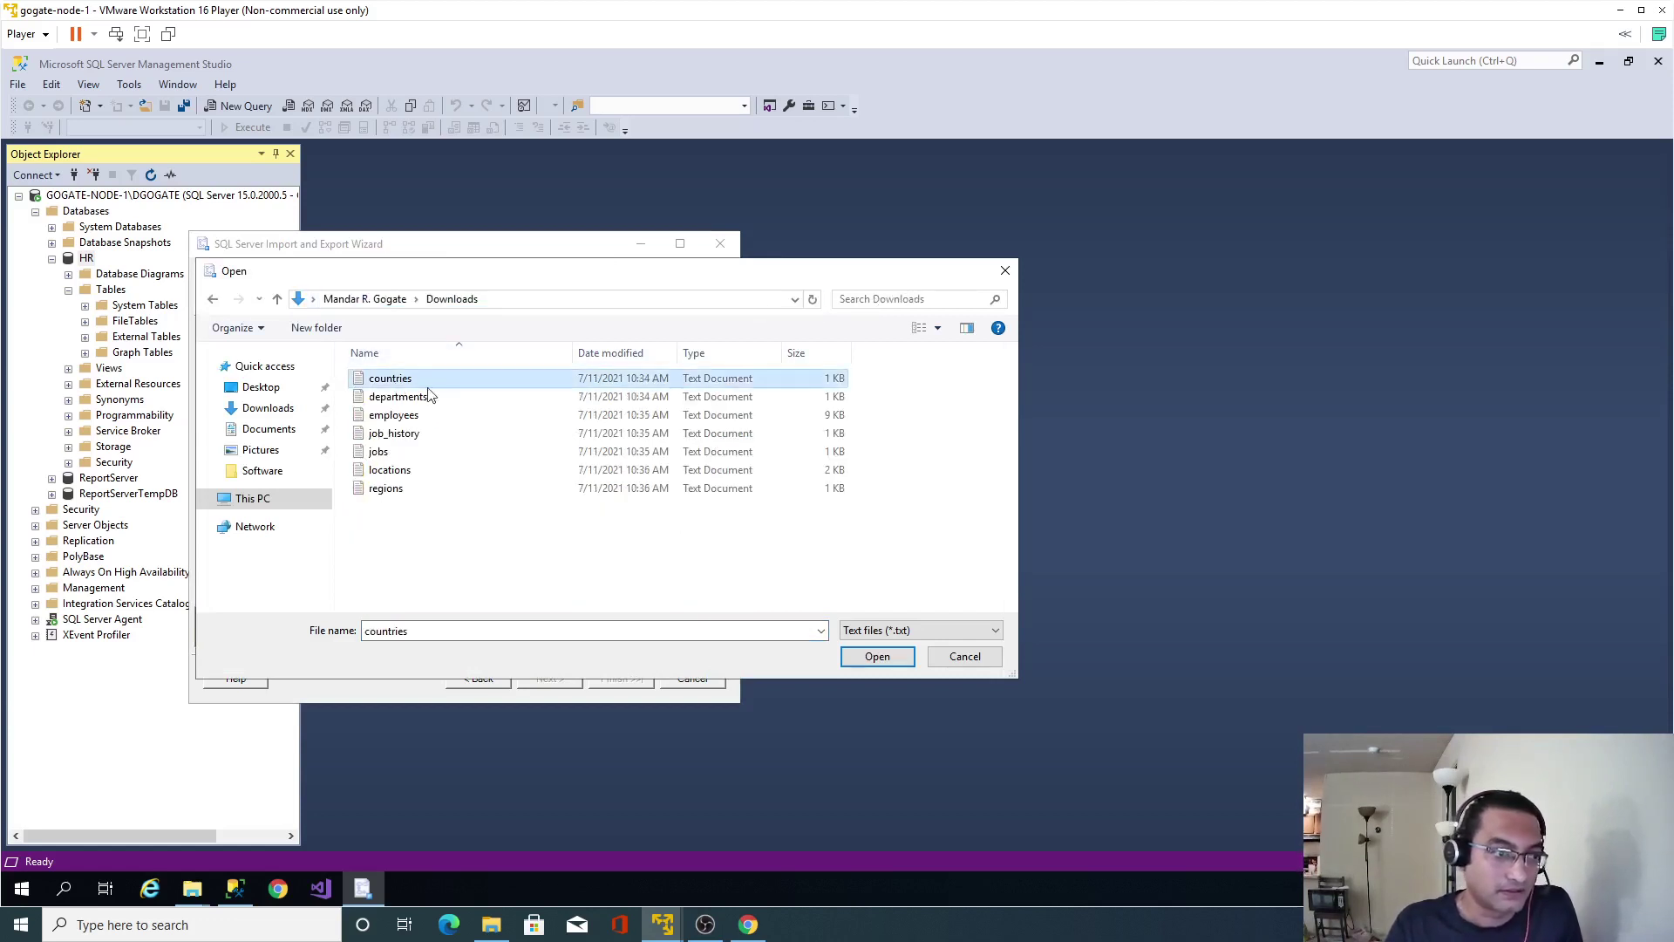
click(858, 662)
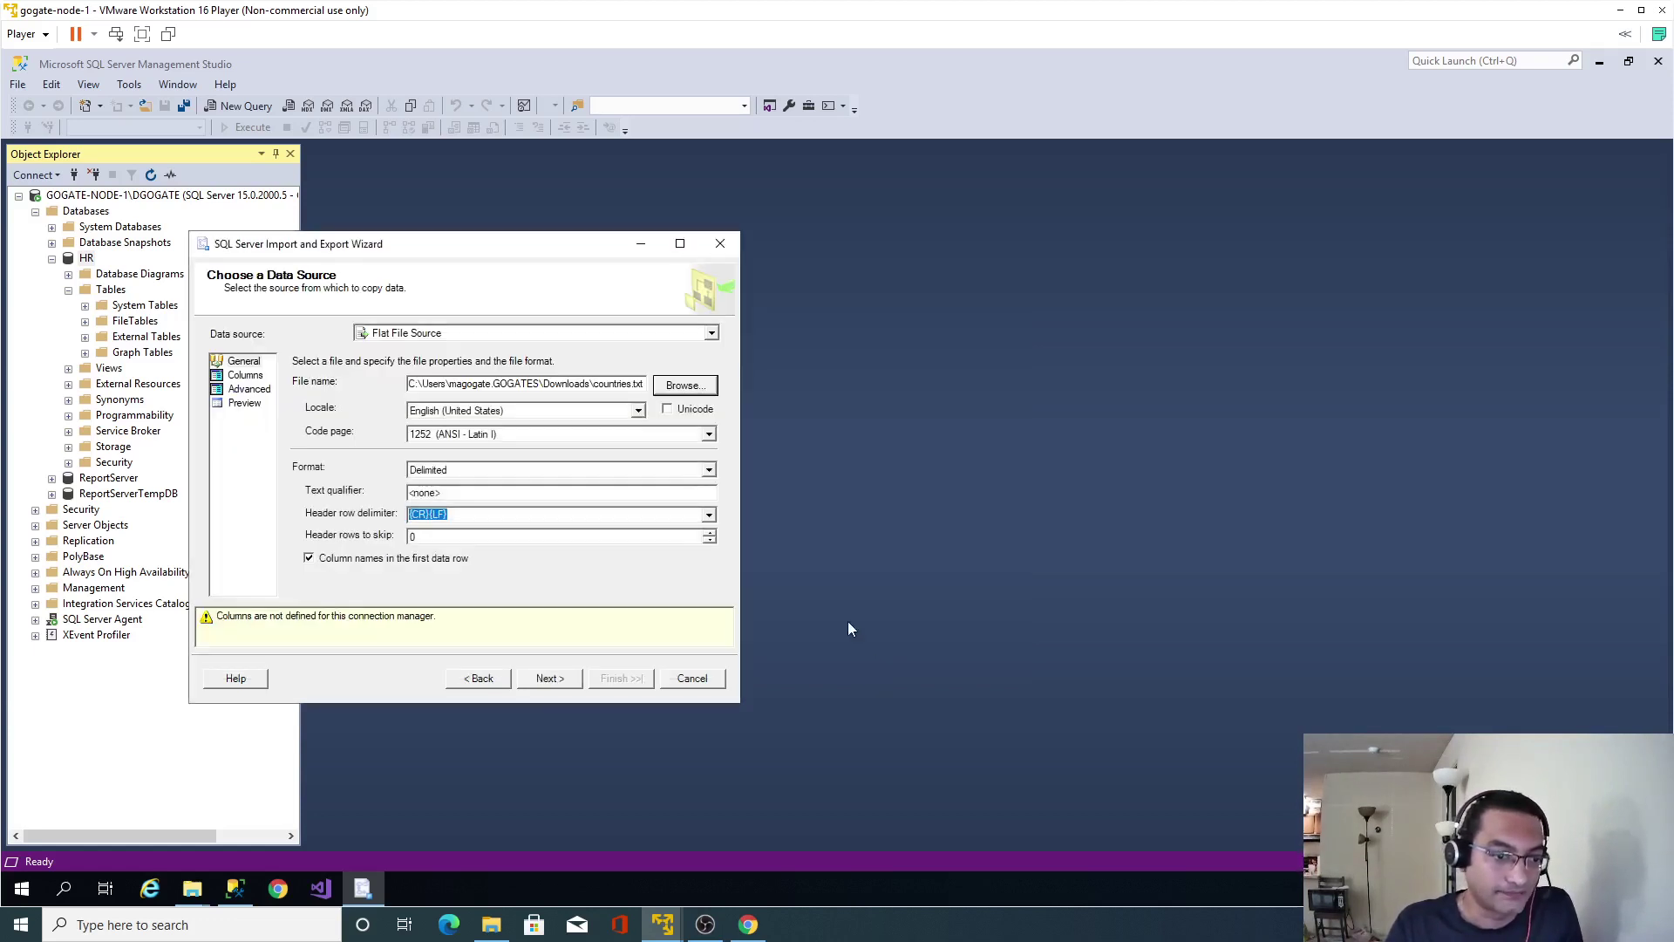
Check the countries.txt column preview, return to General, and continue.
click(558, 679)
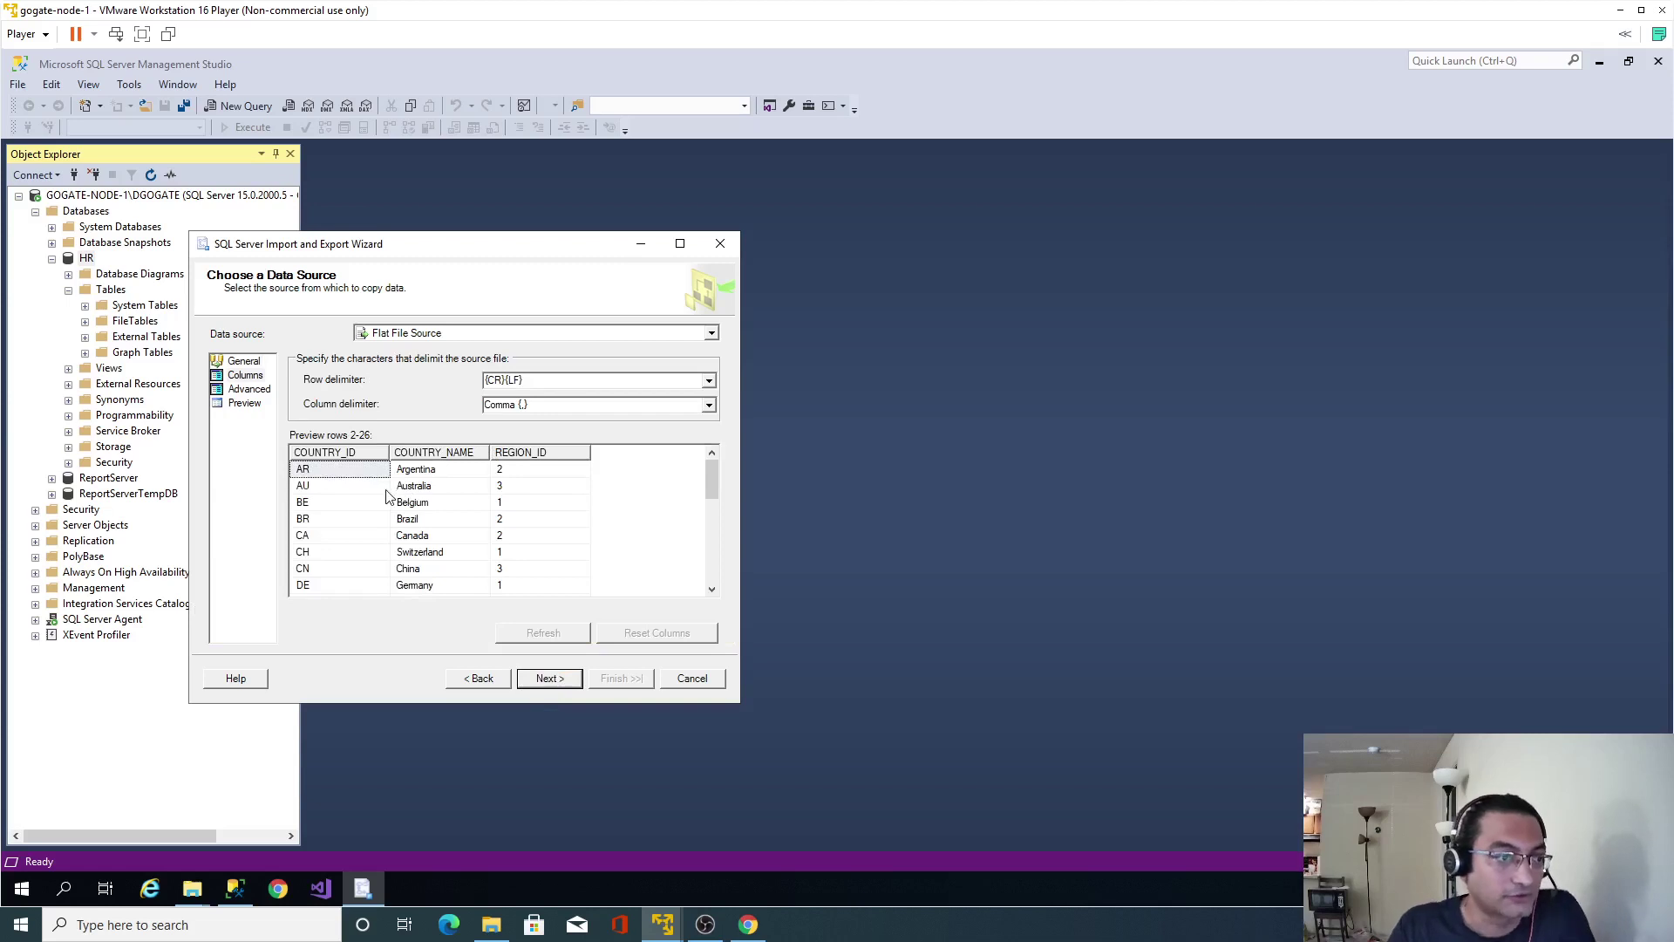
click(480, 678)
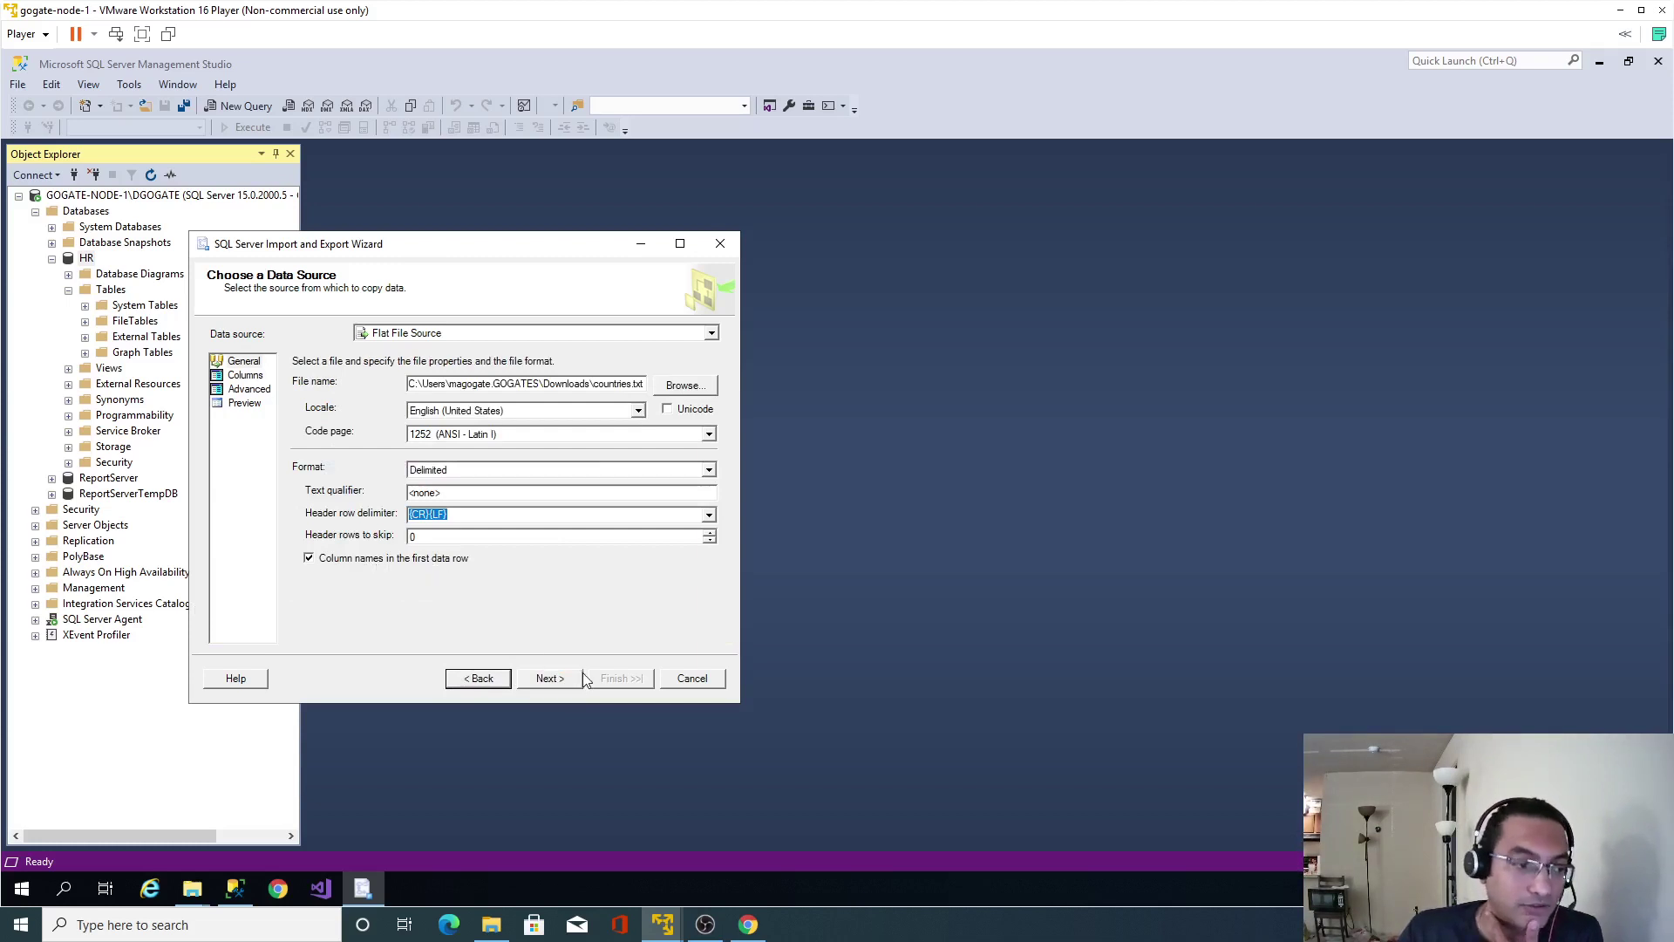
click(547, 677)
Set the destination to SQL Server Native Client 11.0 on the HR database and continue to table selection.
click(479, 678)
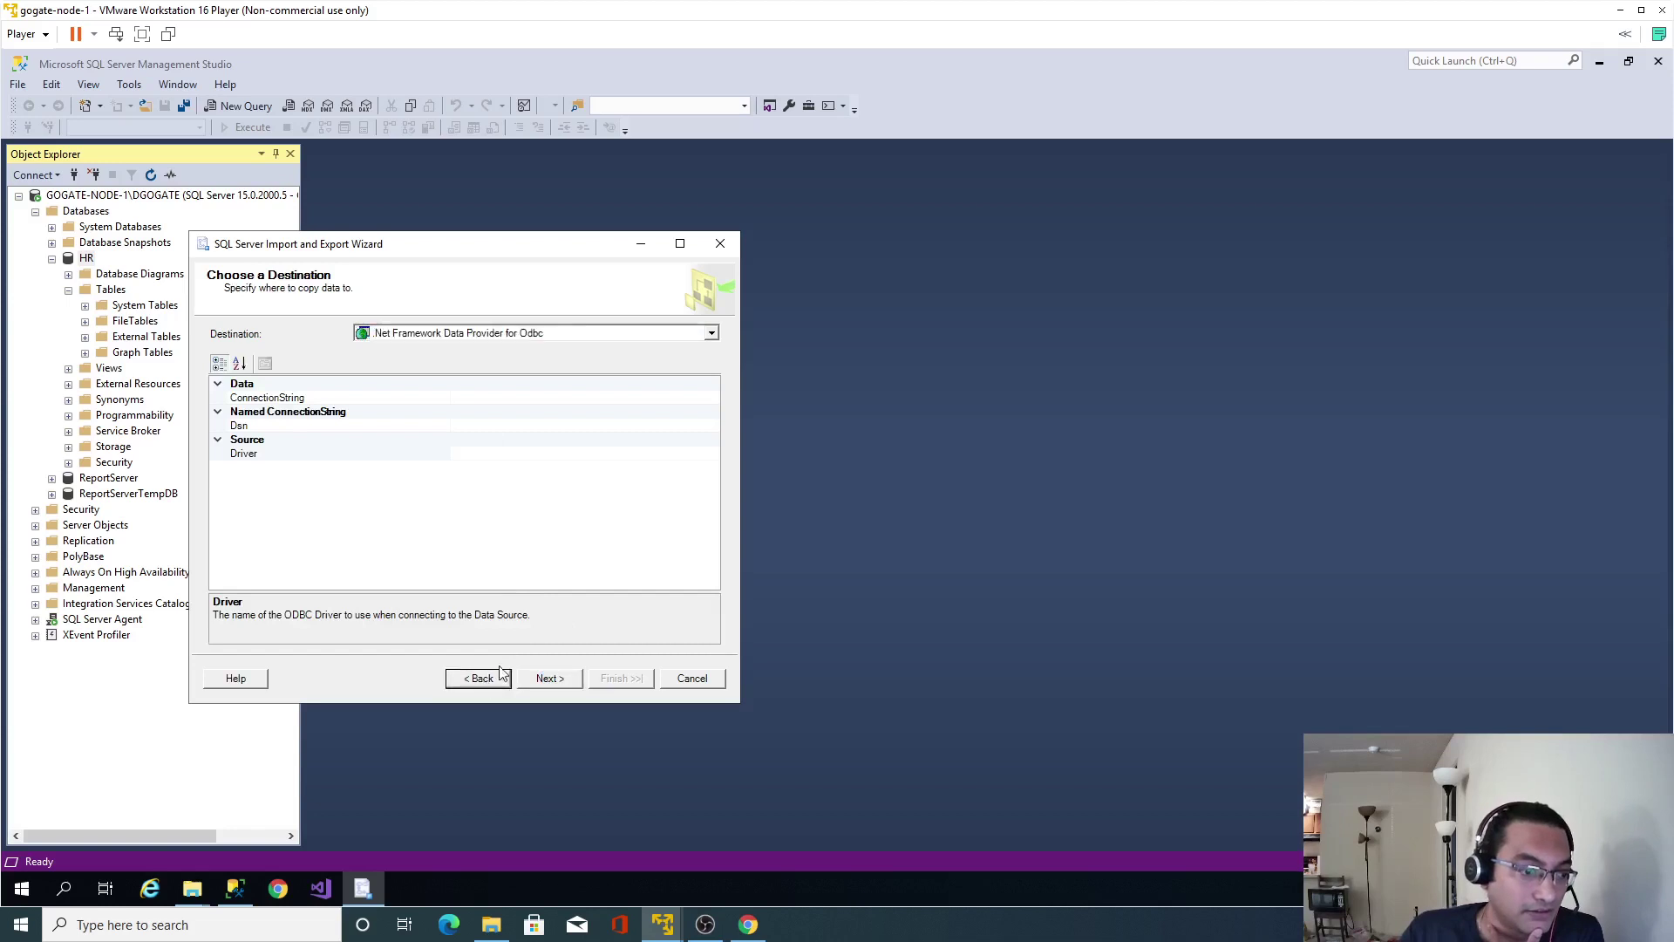
click(559, 680)
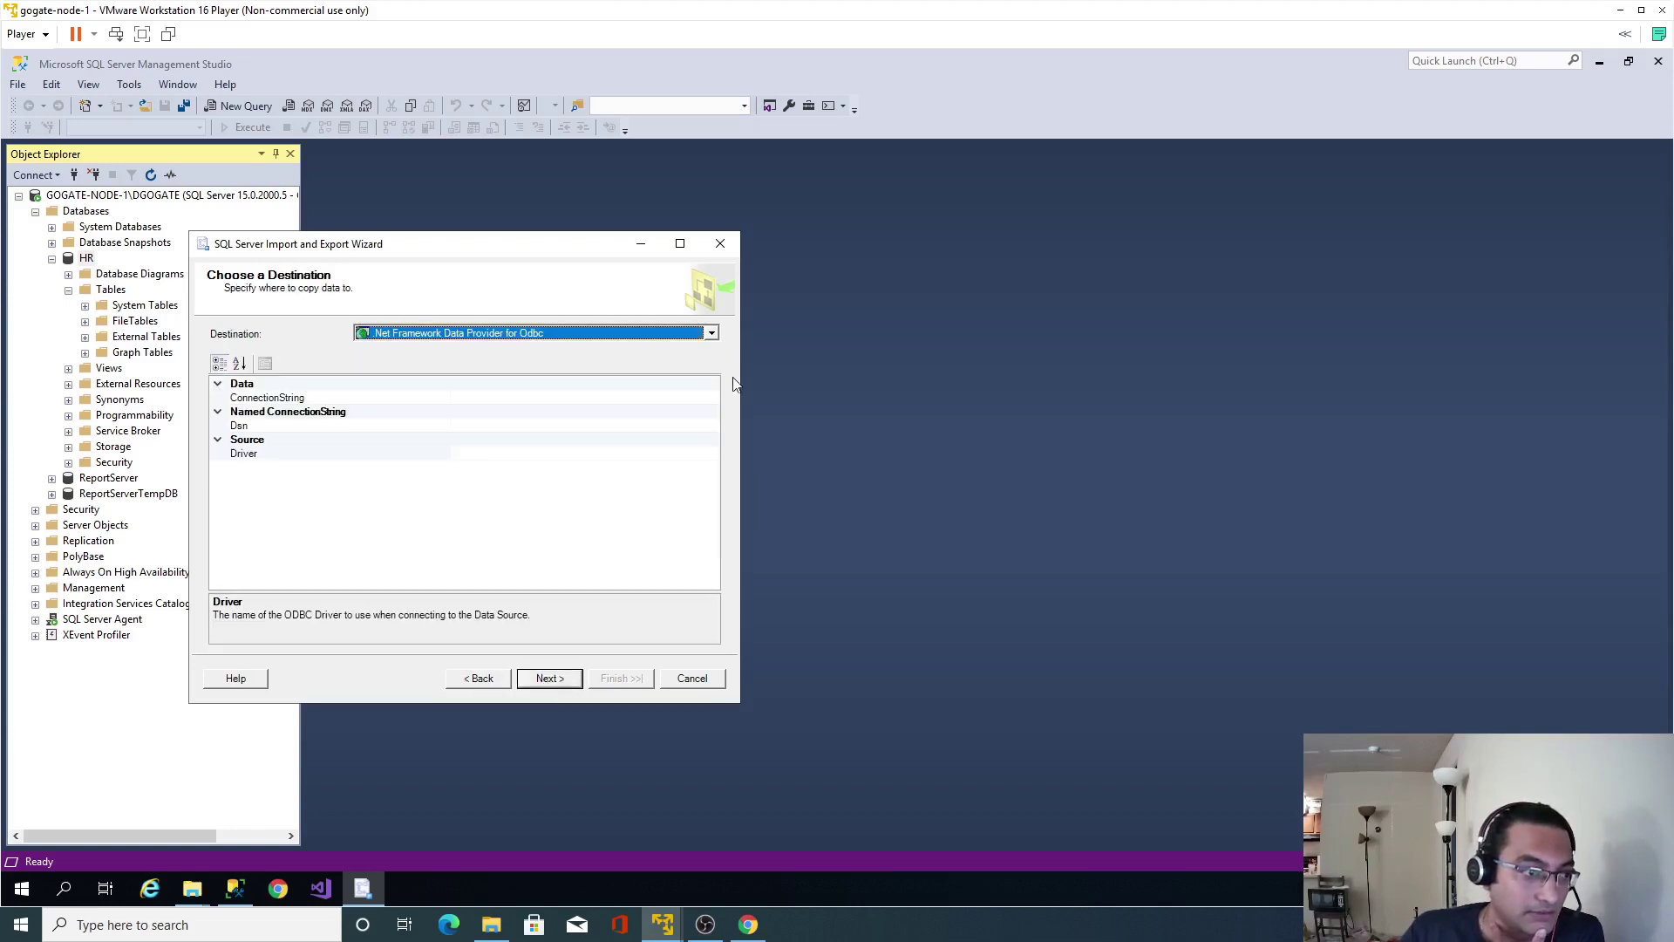
click(711, 333)
scroll(600, 440, down, 2)
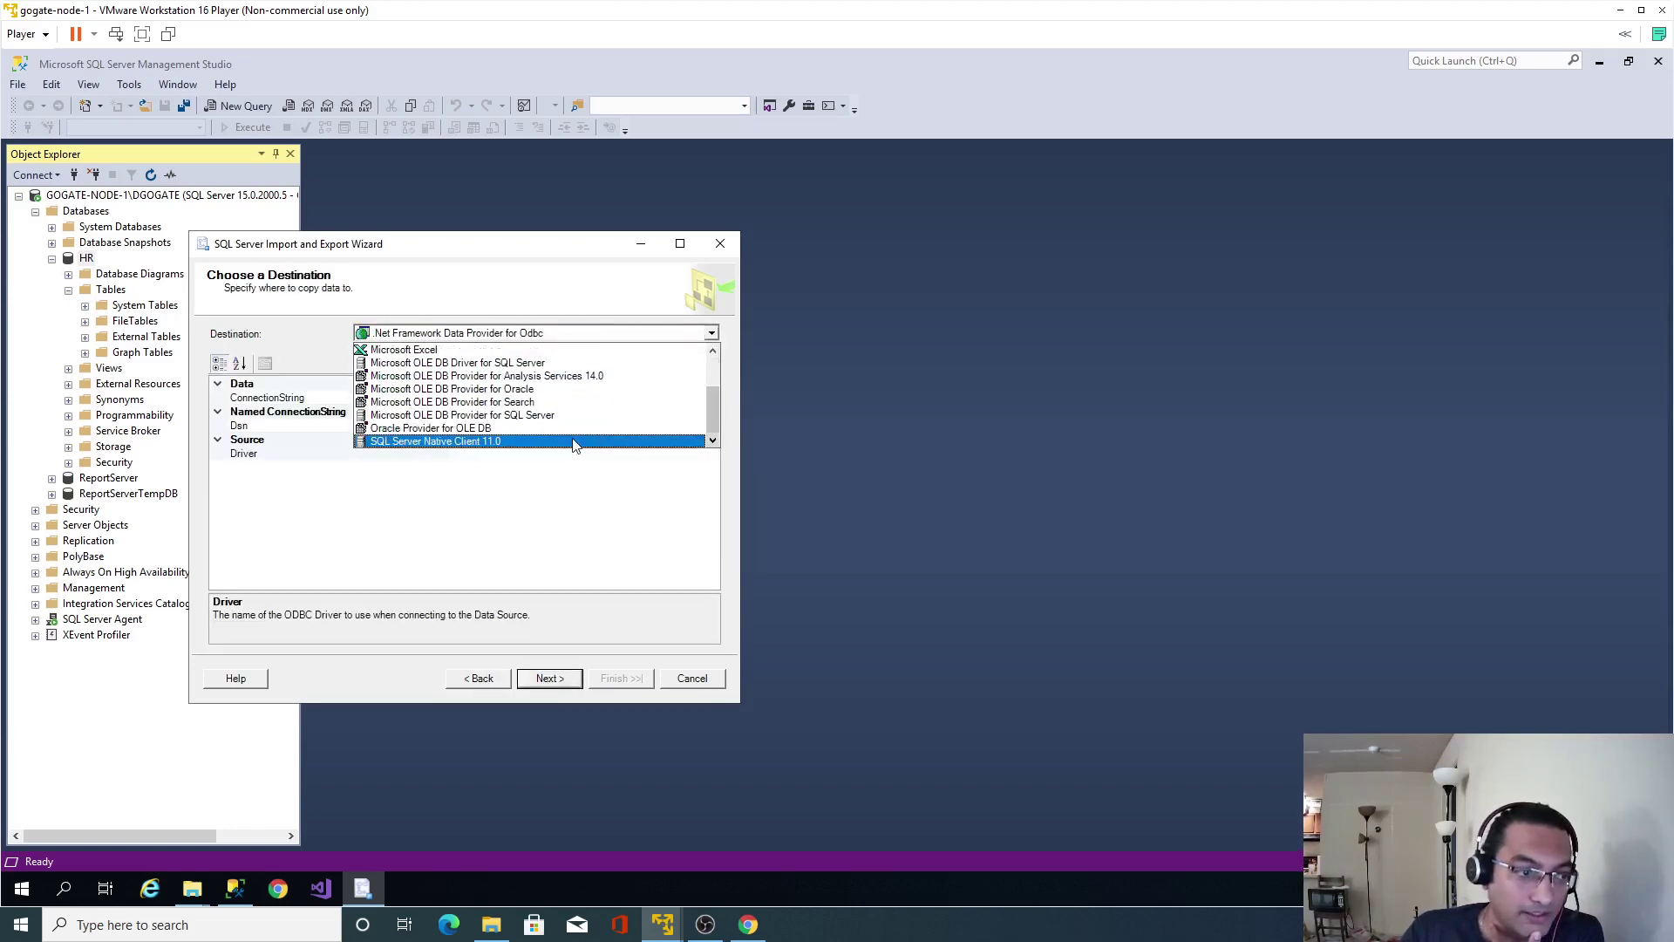
click(575, 442)
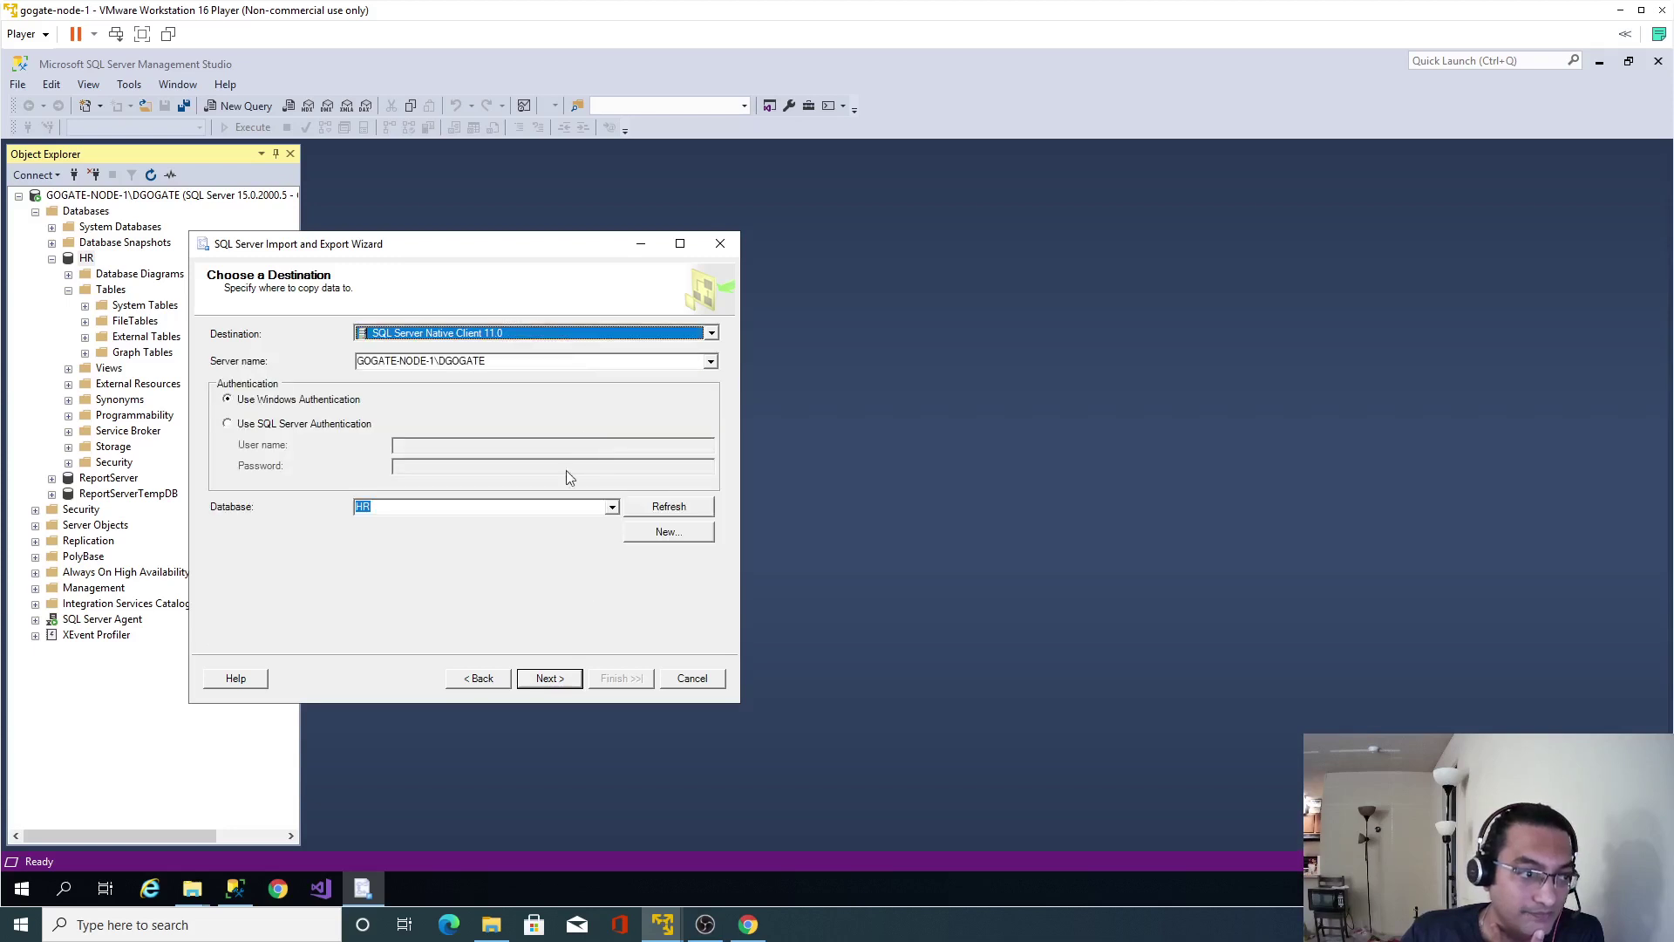
click(542, 680)
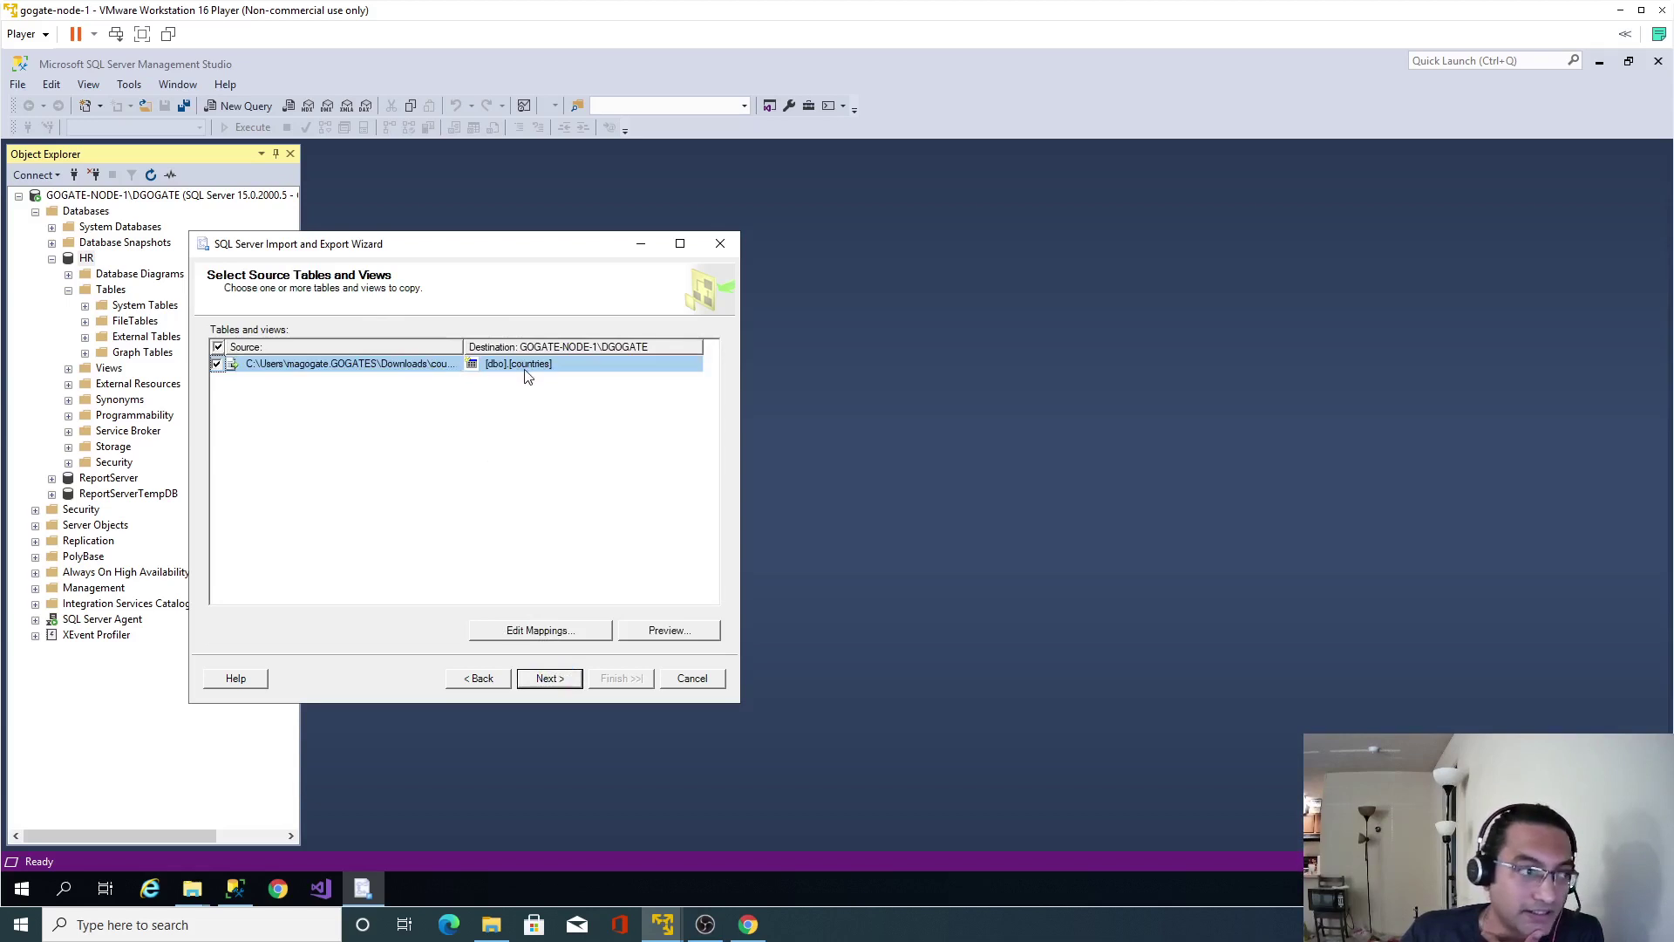
Preview the data, accept the column mappings, and run the import of 25 rows into [dbo].[countries].
click(667, 629)
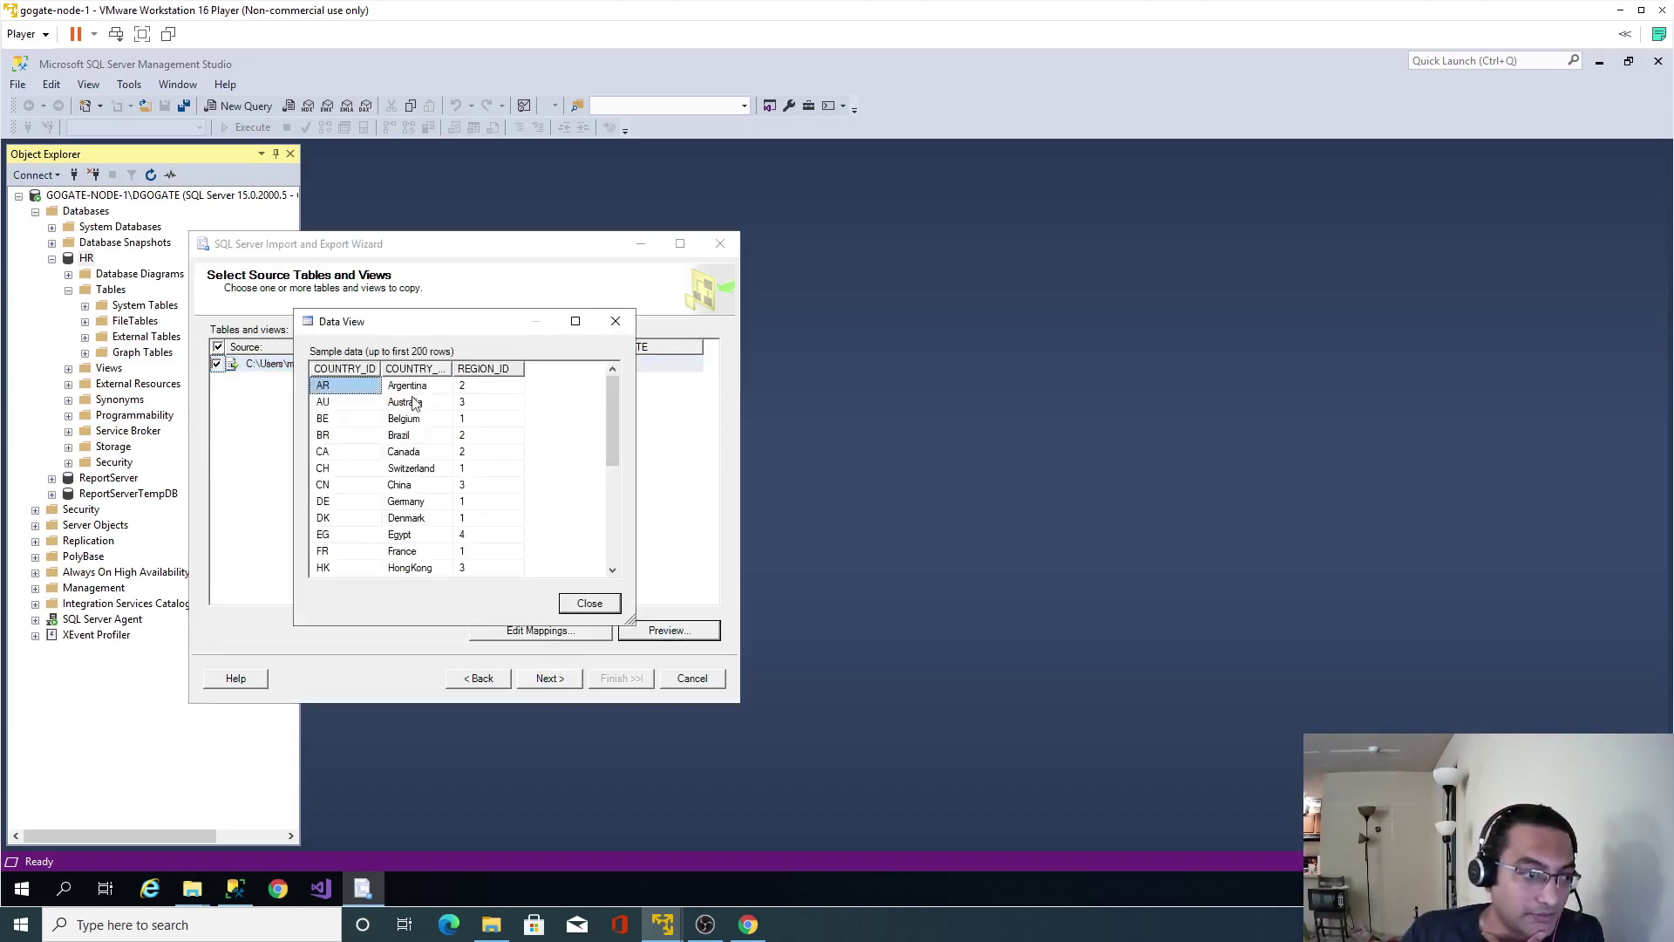
click(589, 602)
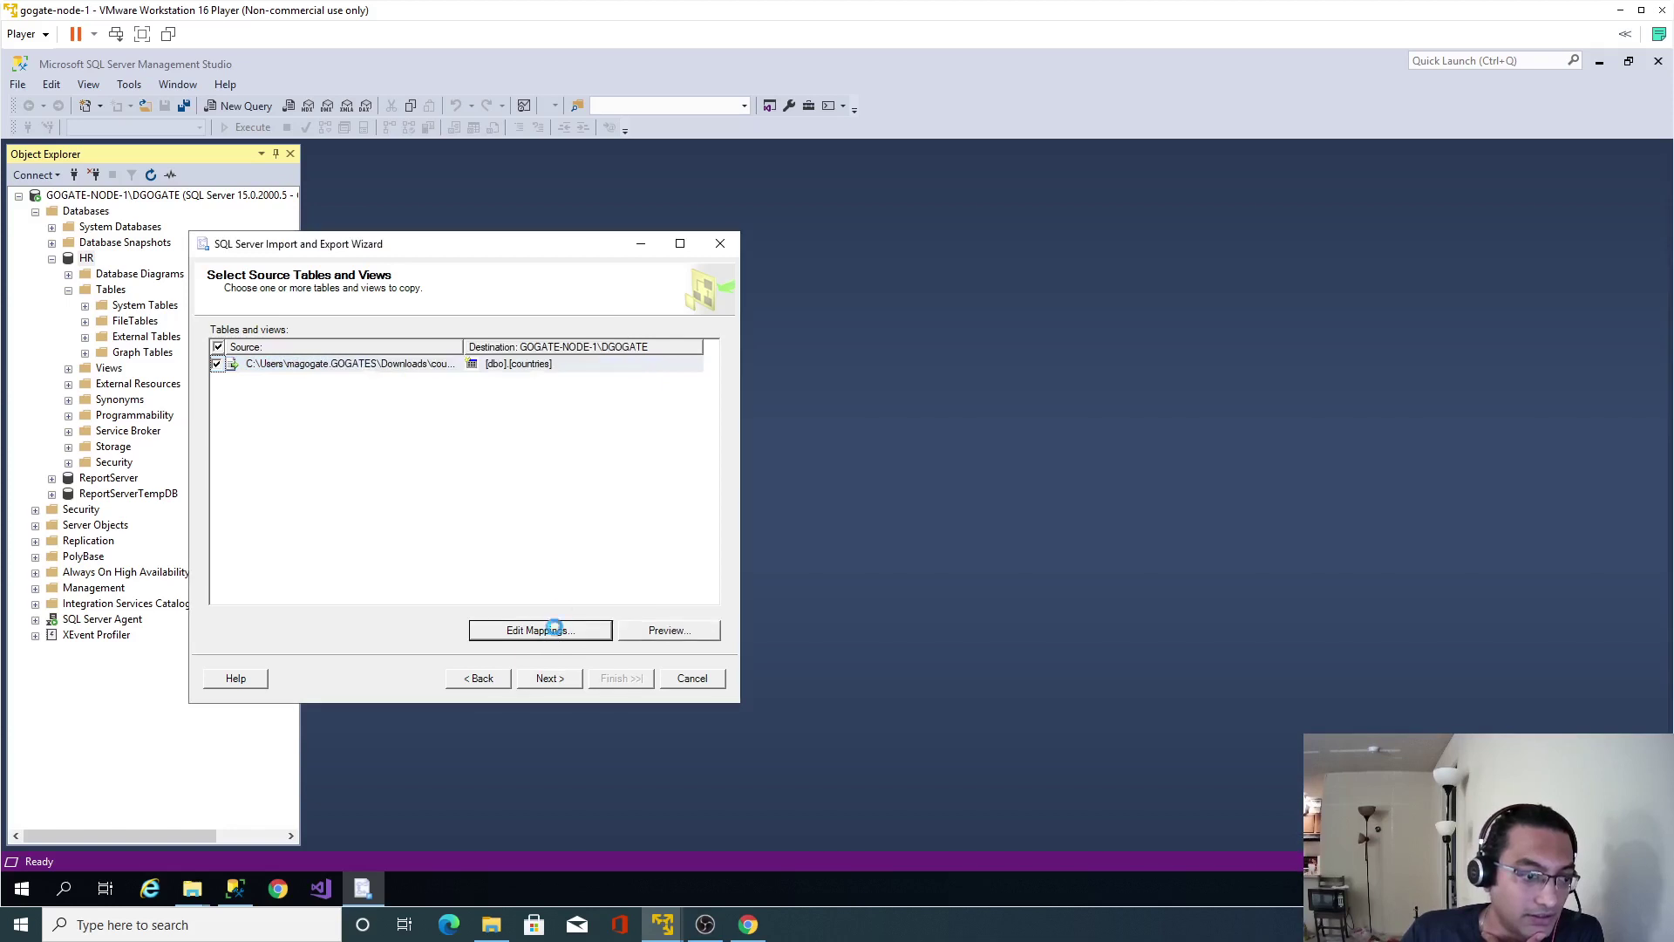
click(550, 628)
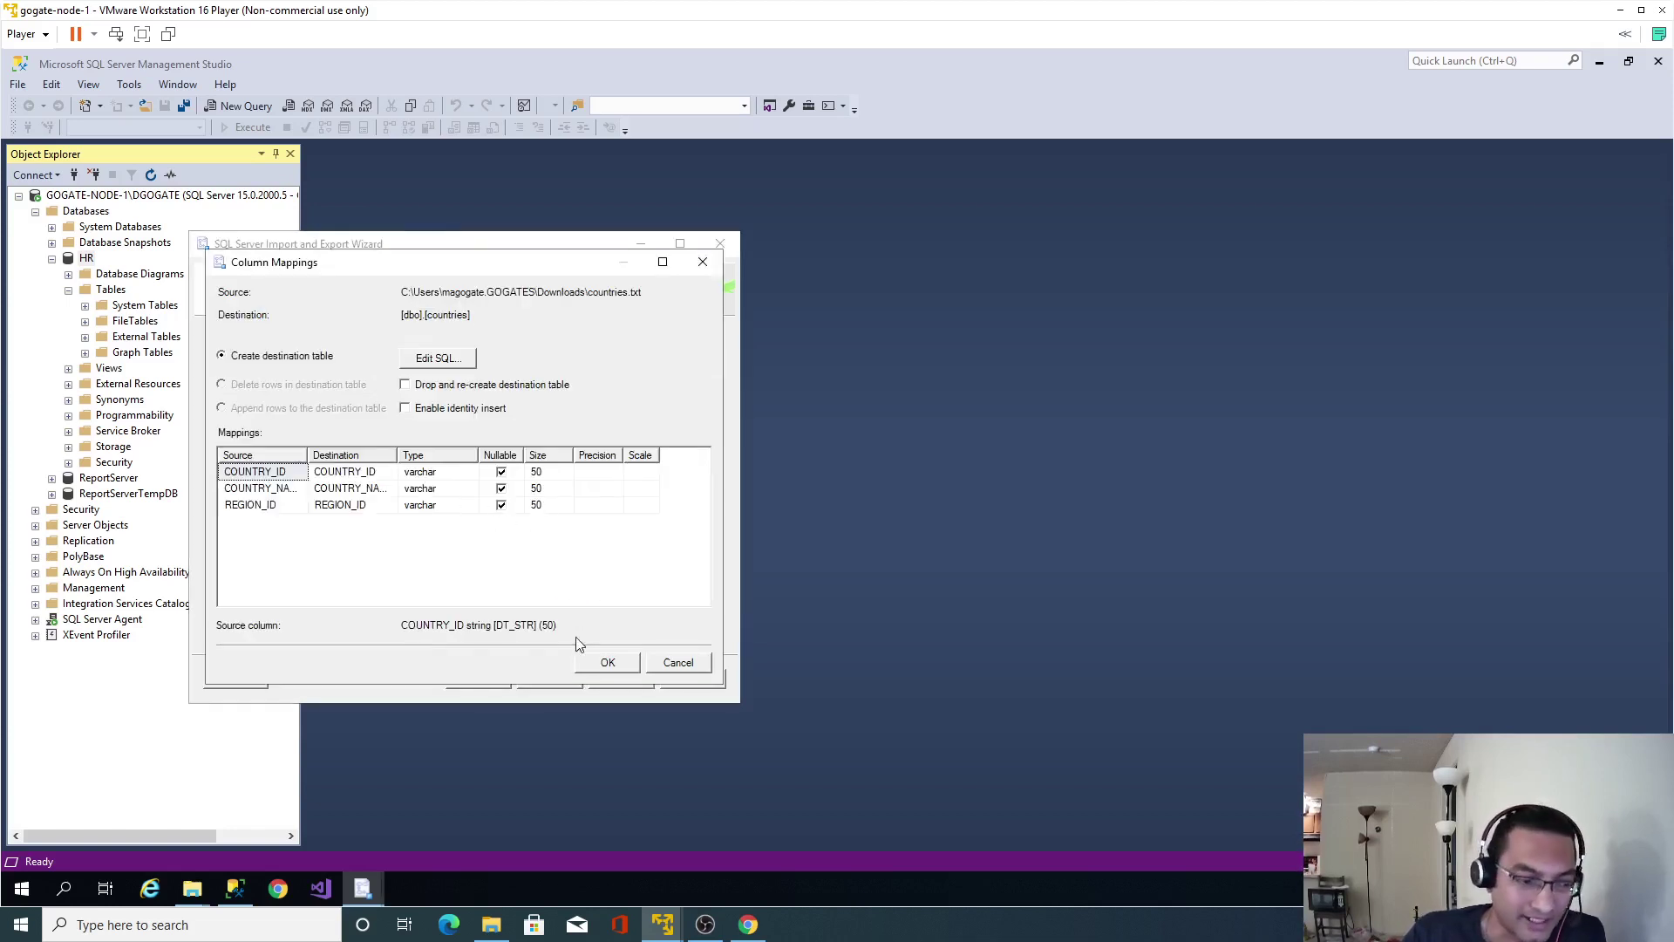
click(608, 663)
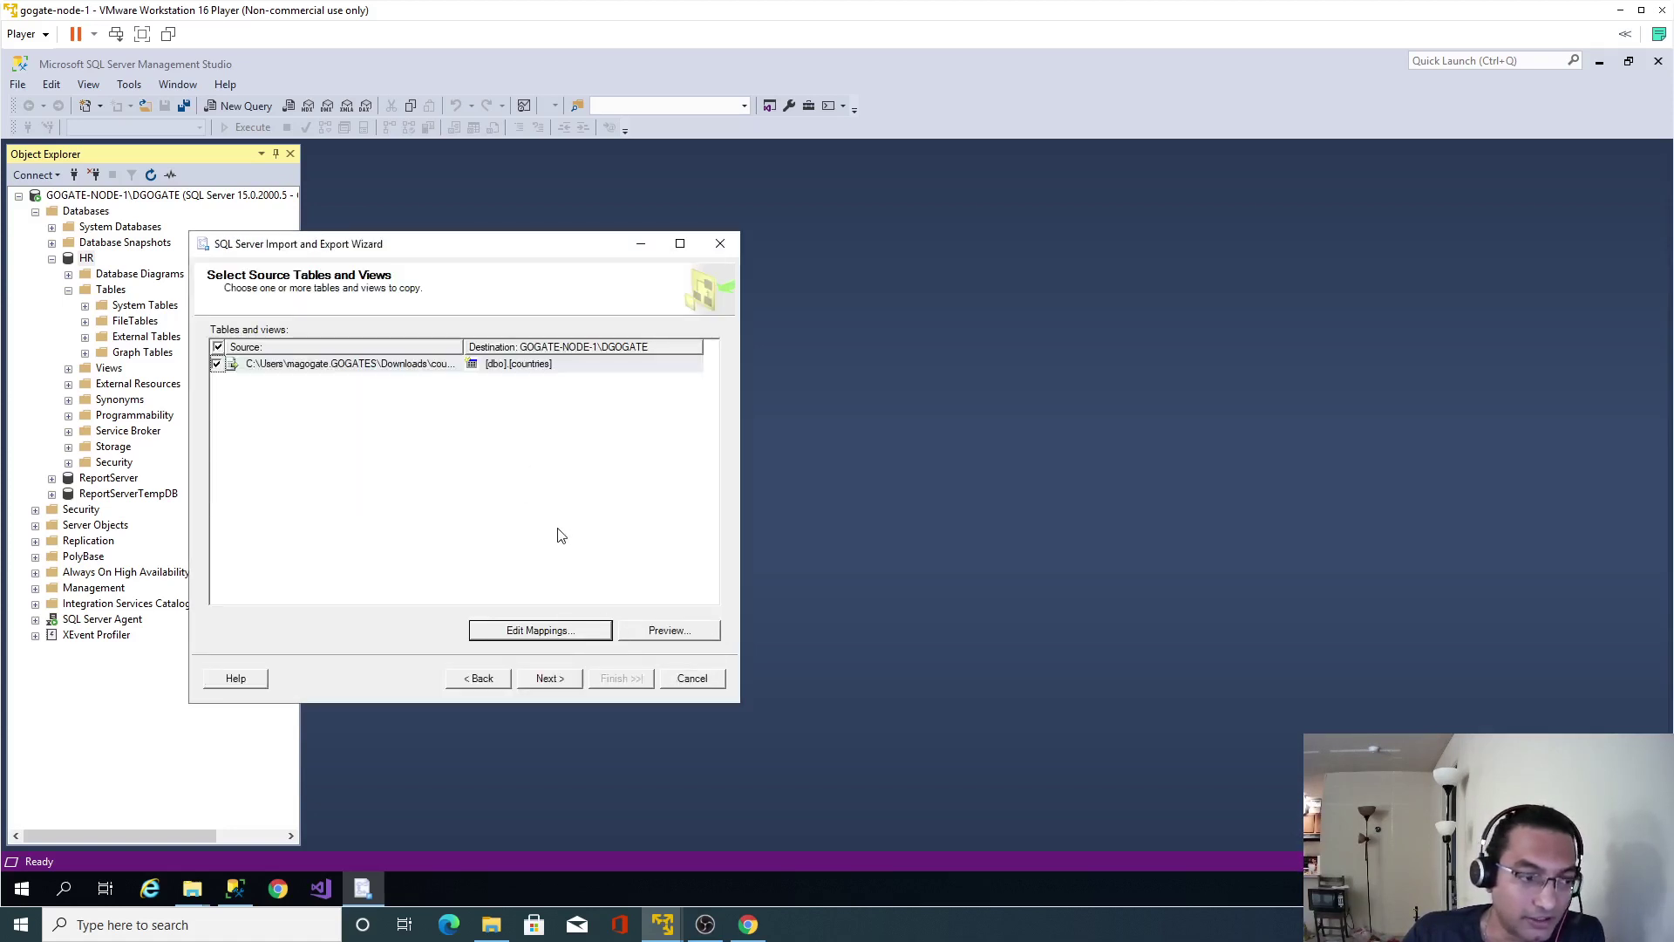
click(551, 677)
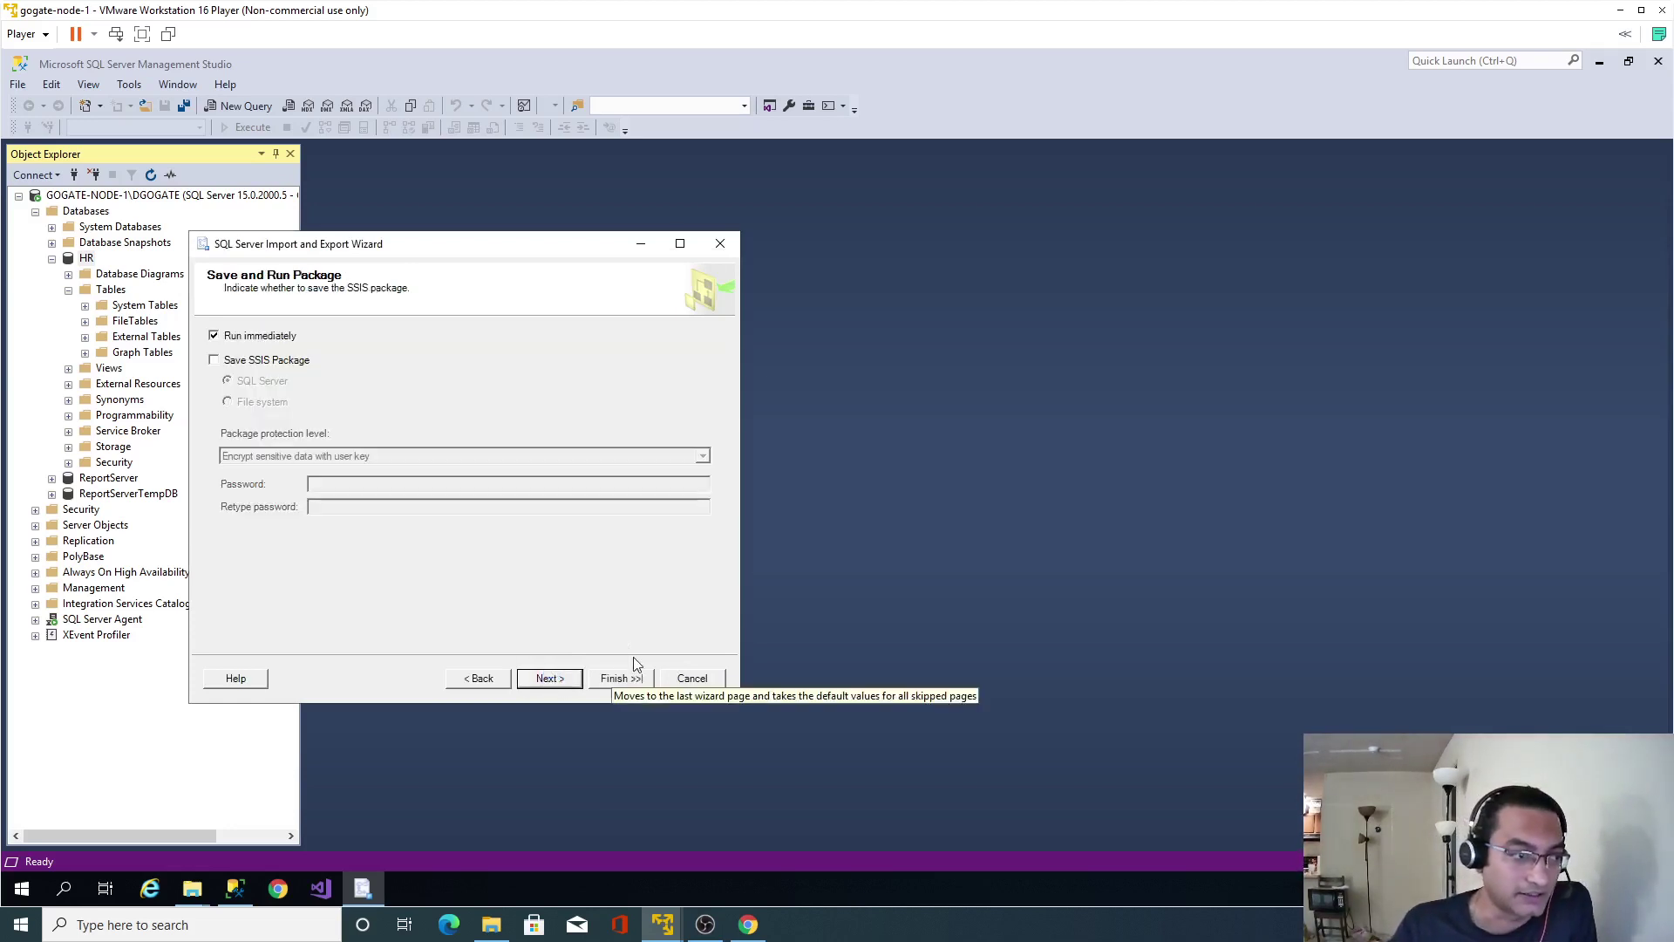
click(625, 680)
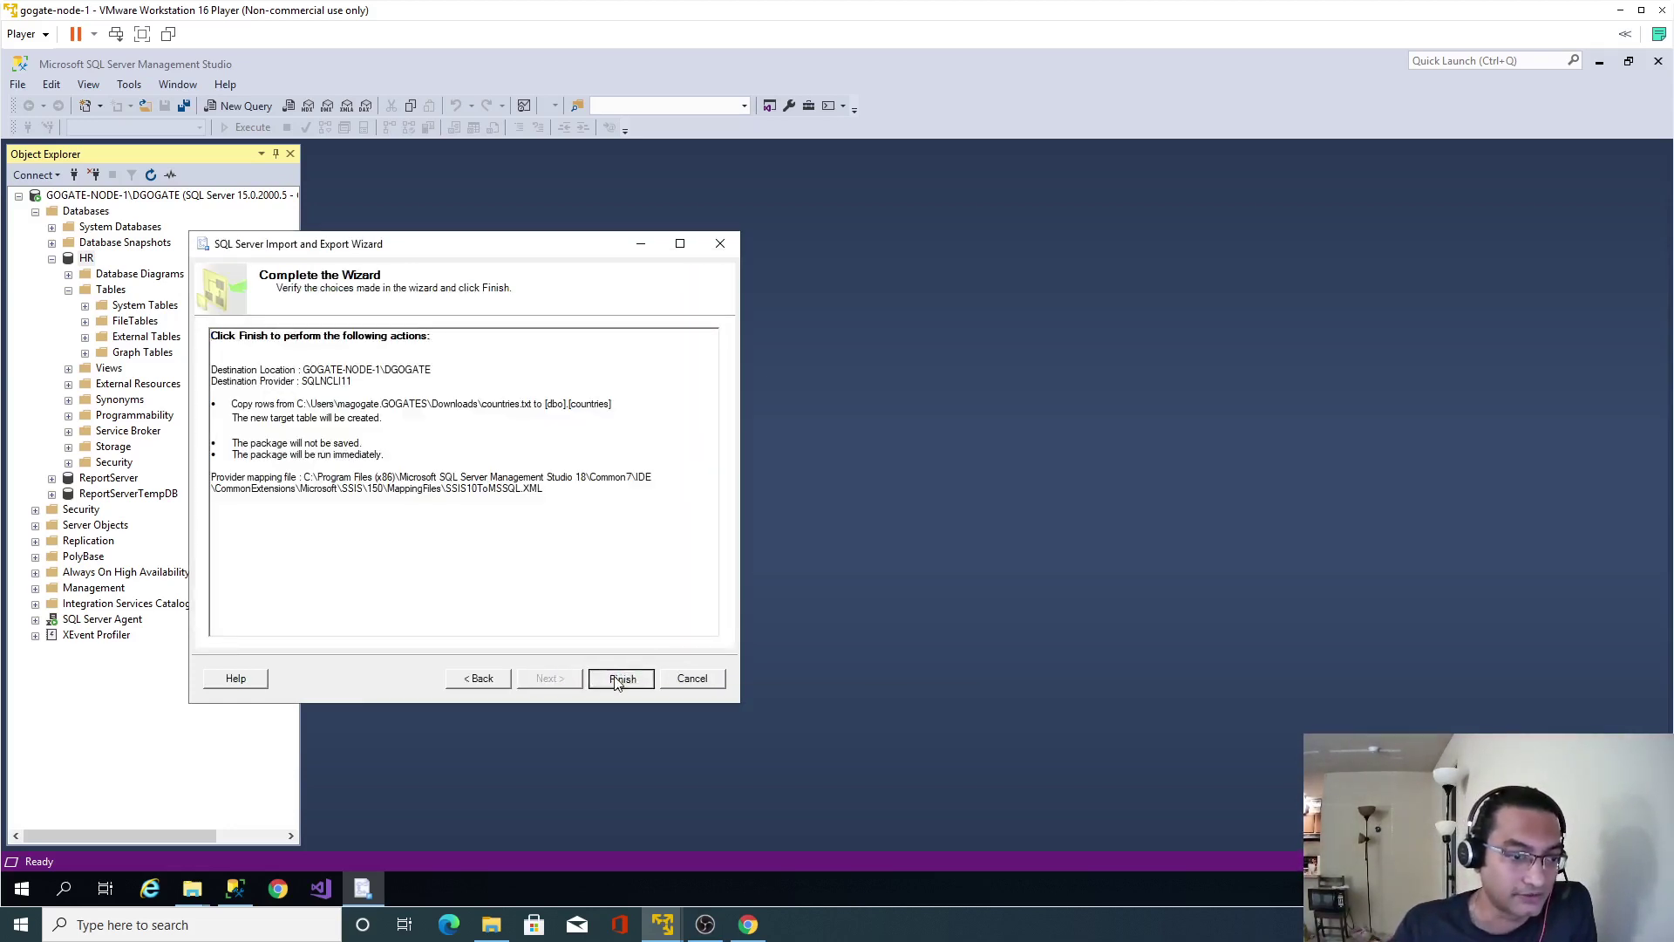
click(621, 679)
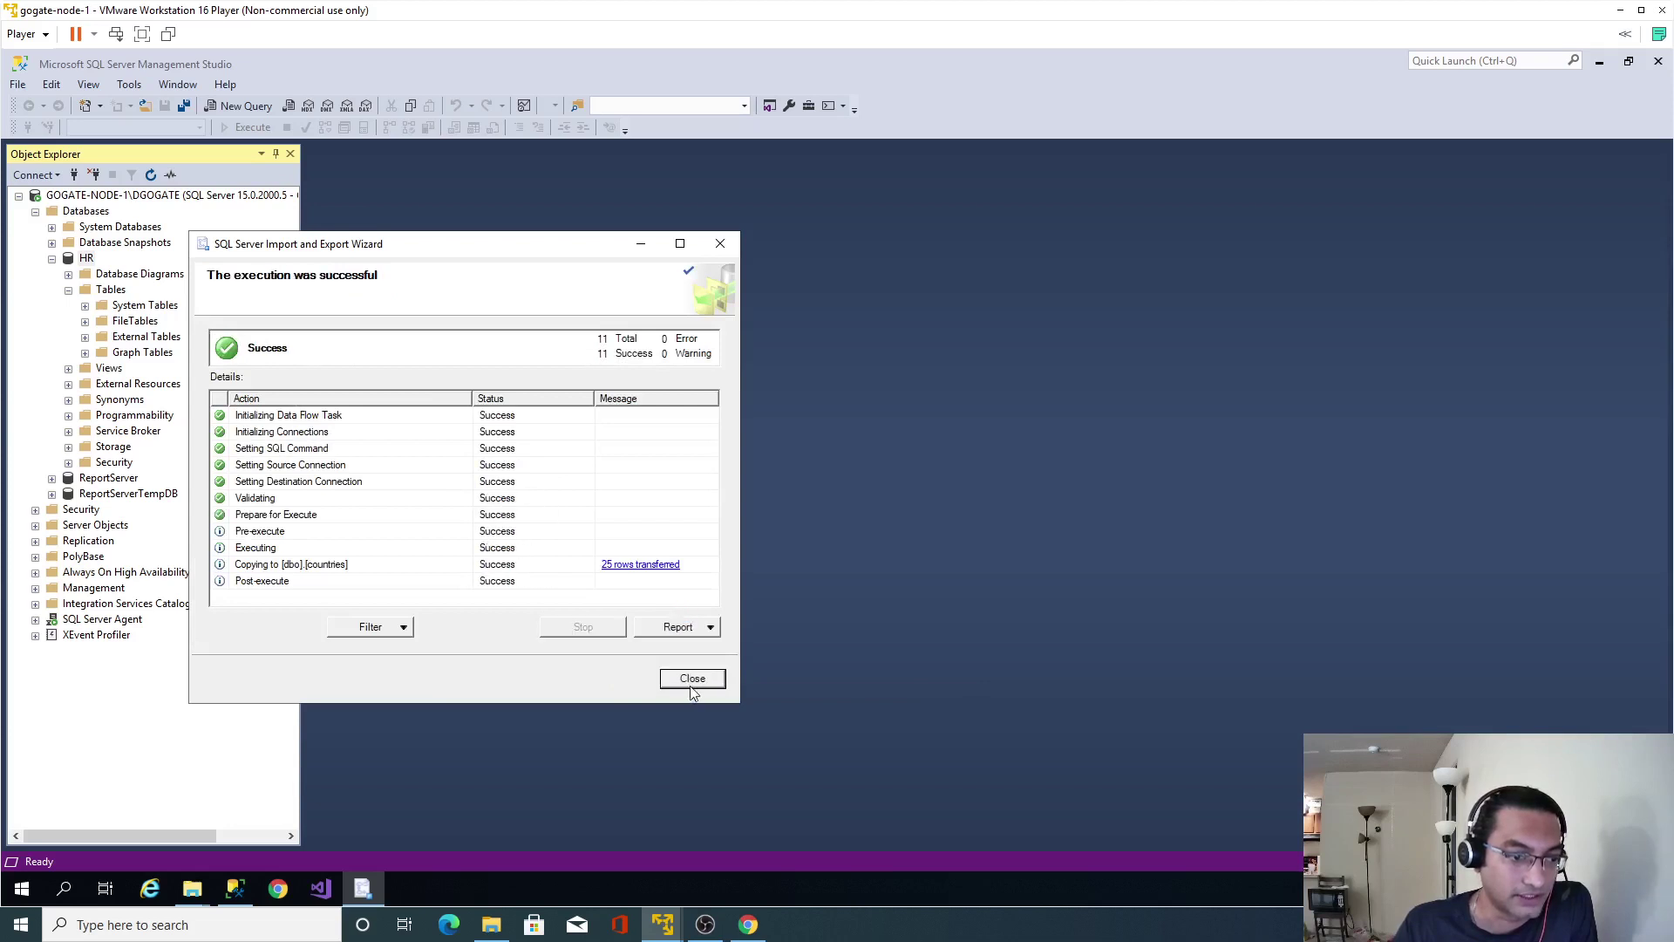
Close the finished wizard and launch a new Import Data wizard on HR.
click(693, 687)
right_click(85, 260)
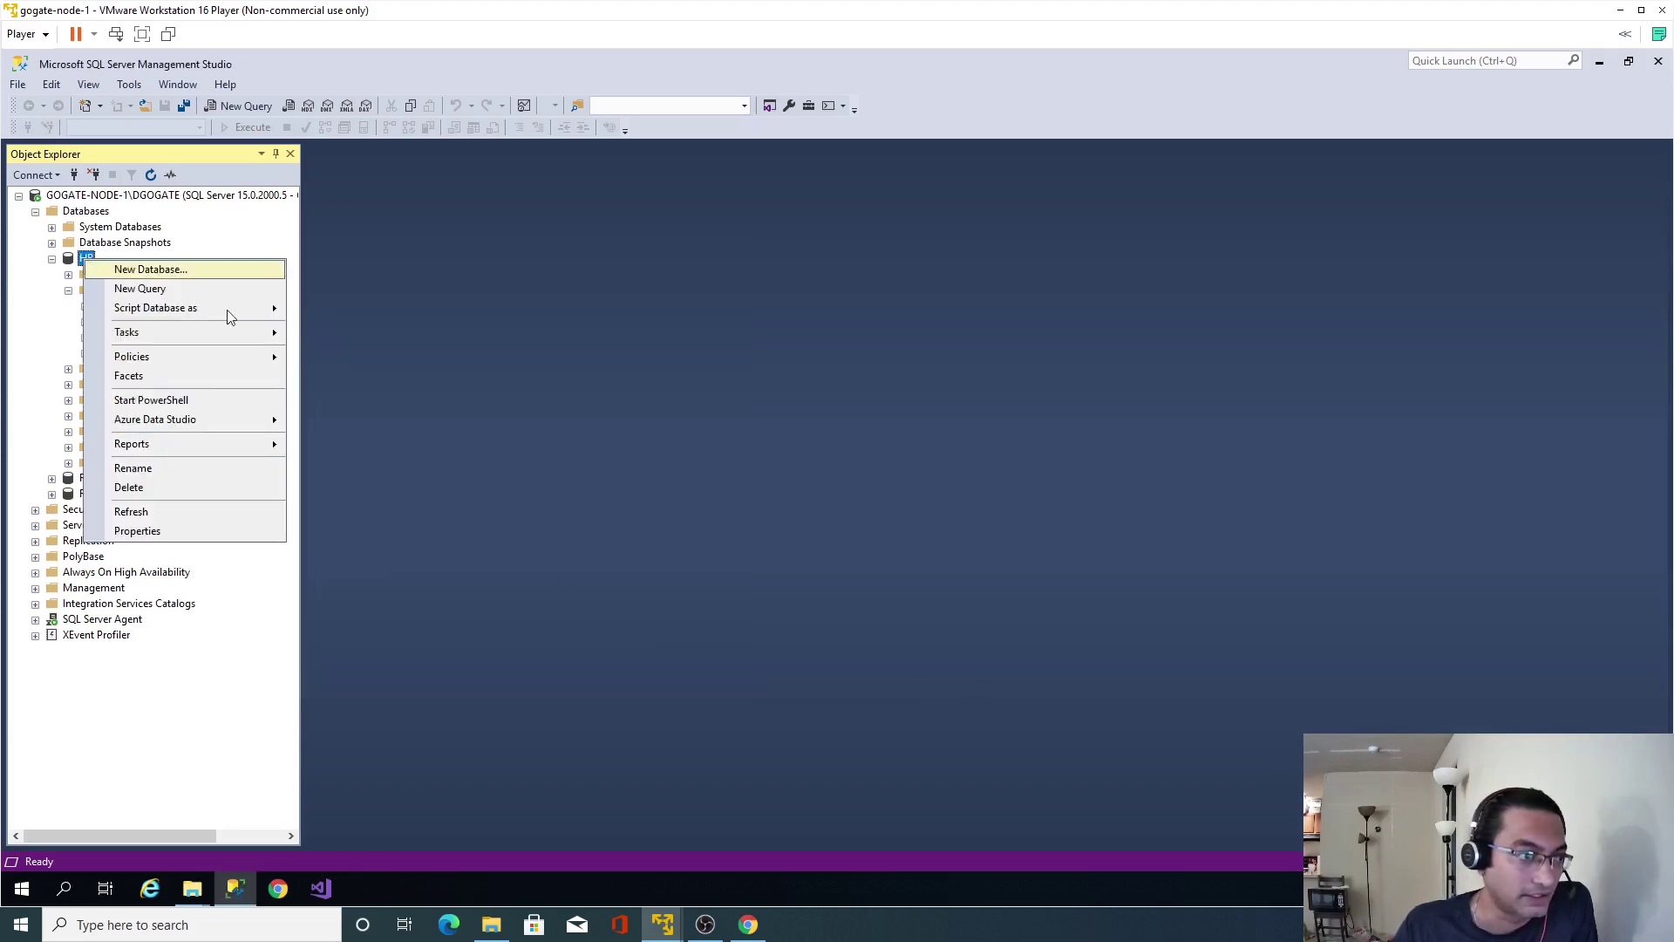
mouse_move(232, 336)
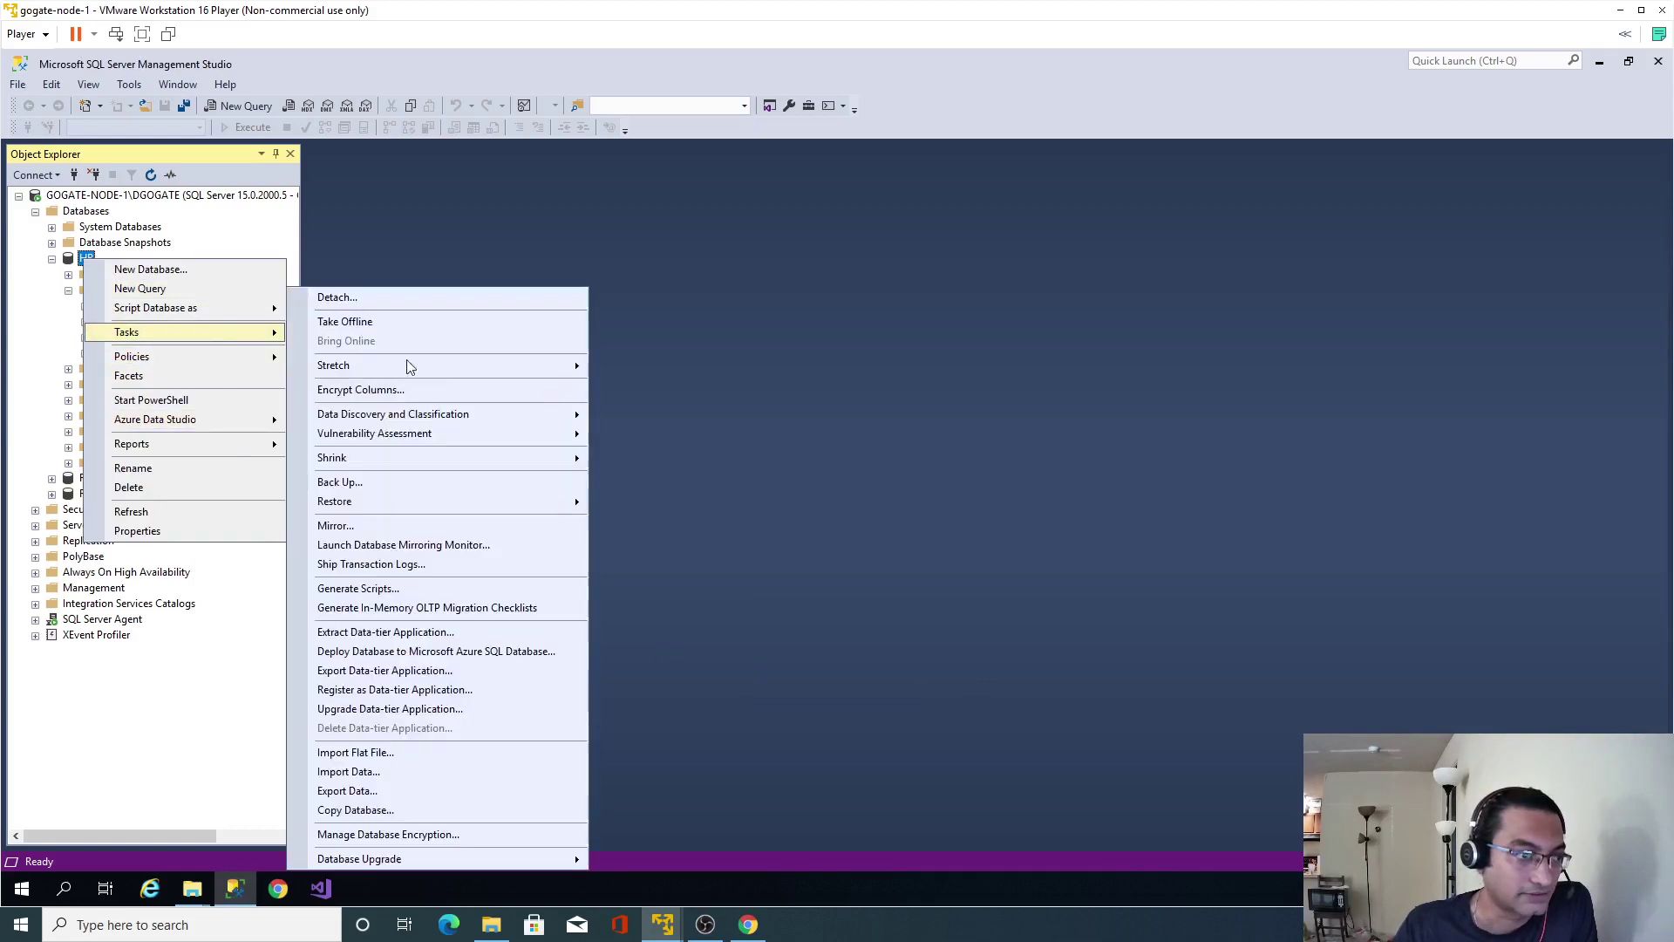
click(386, 774)
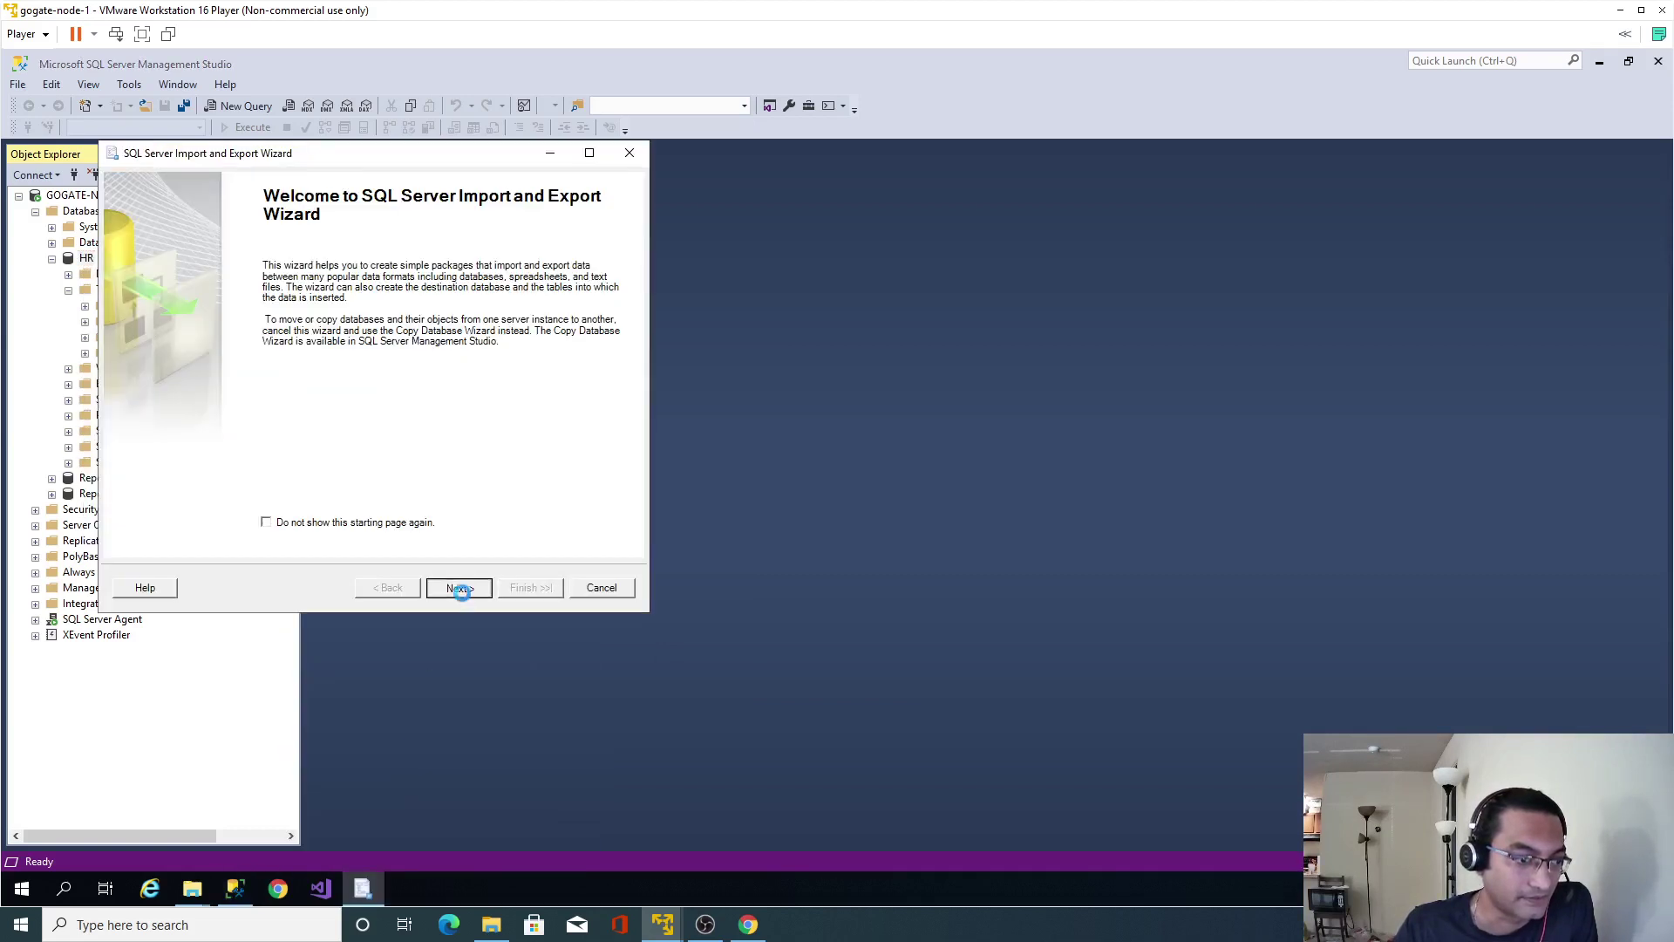
Set the source to Flat File Source using departments.txt from Downloads and review its columns.
click(457, 587)
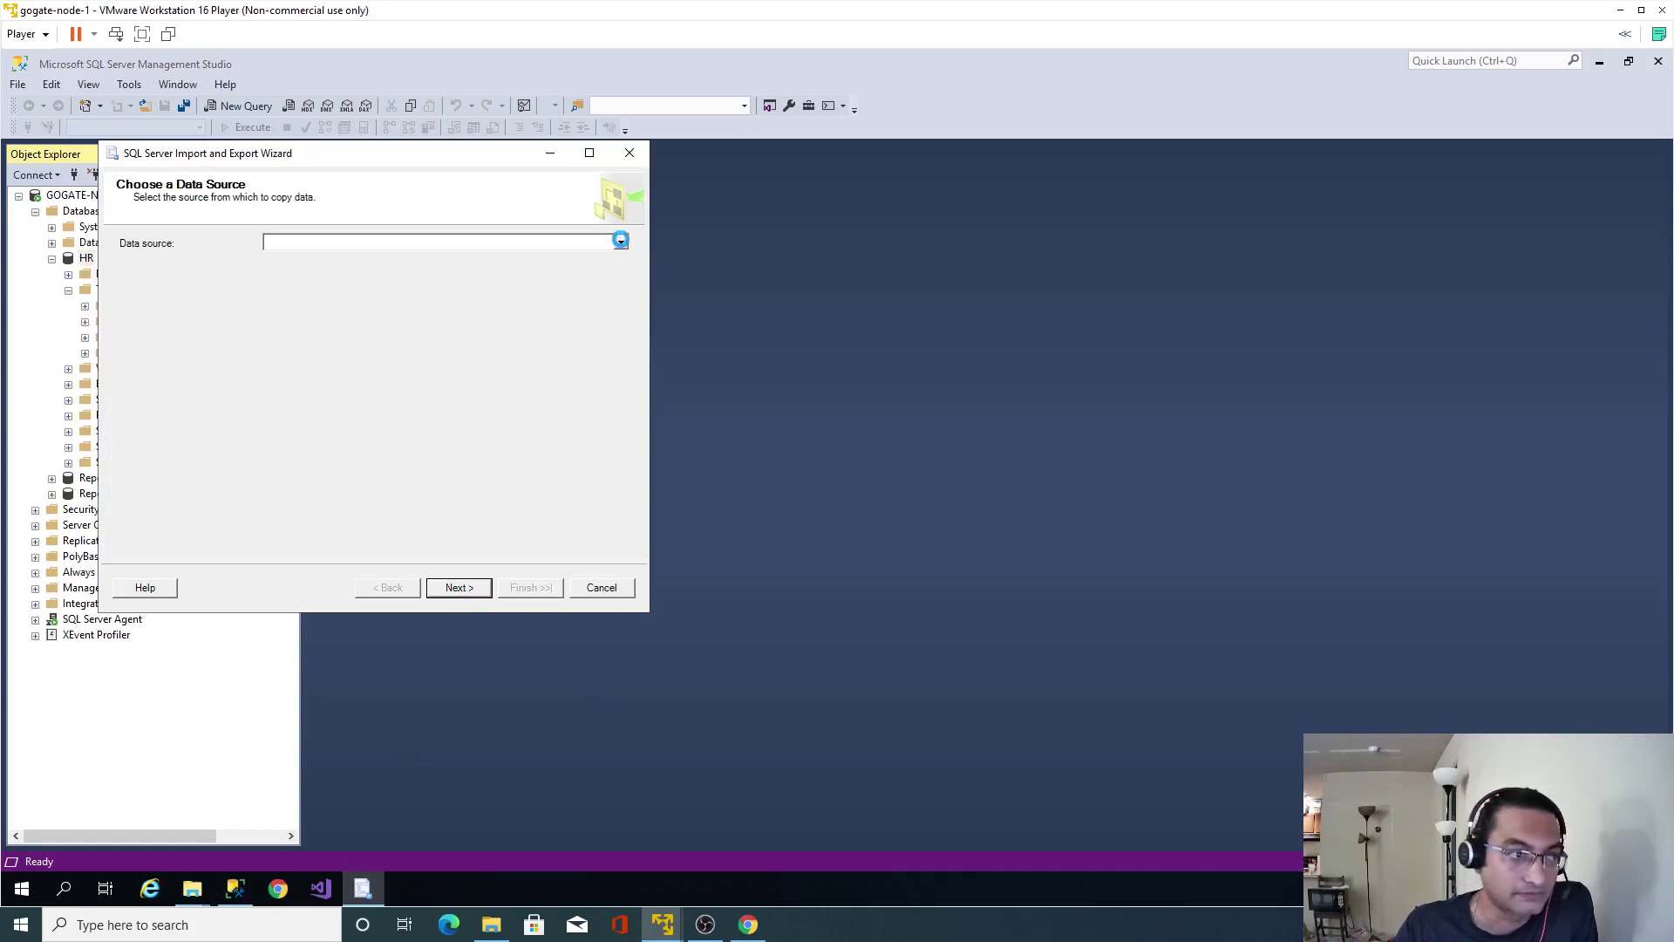
click(620, 240)
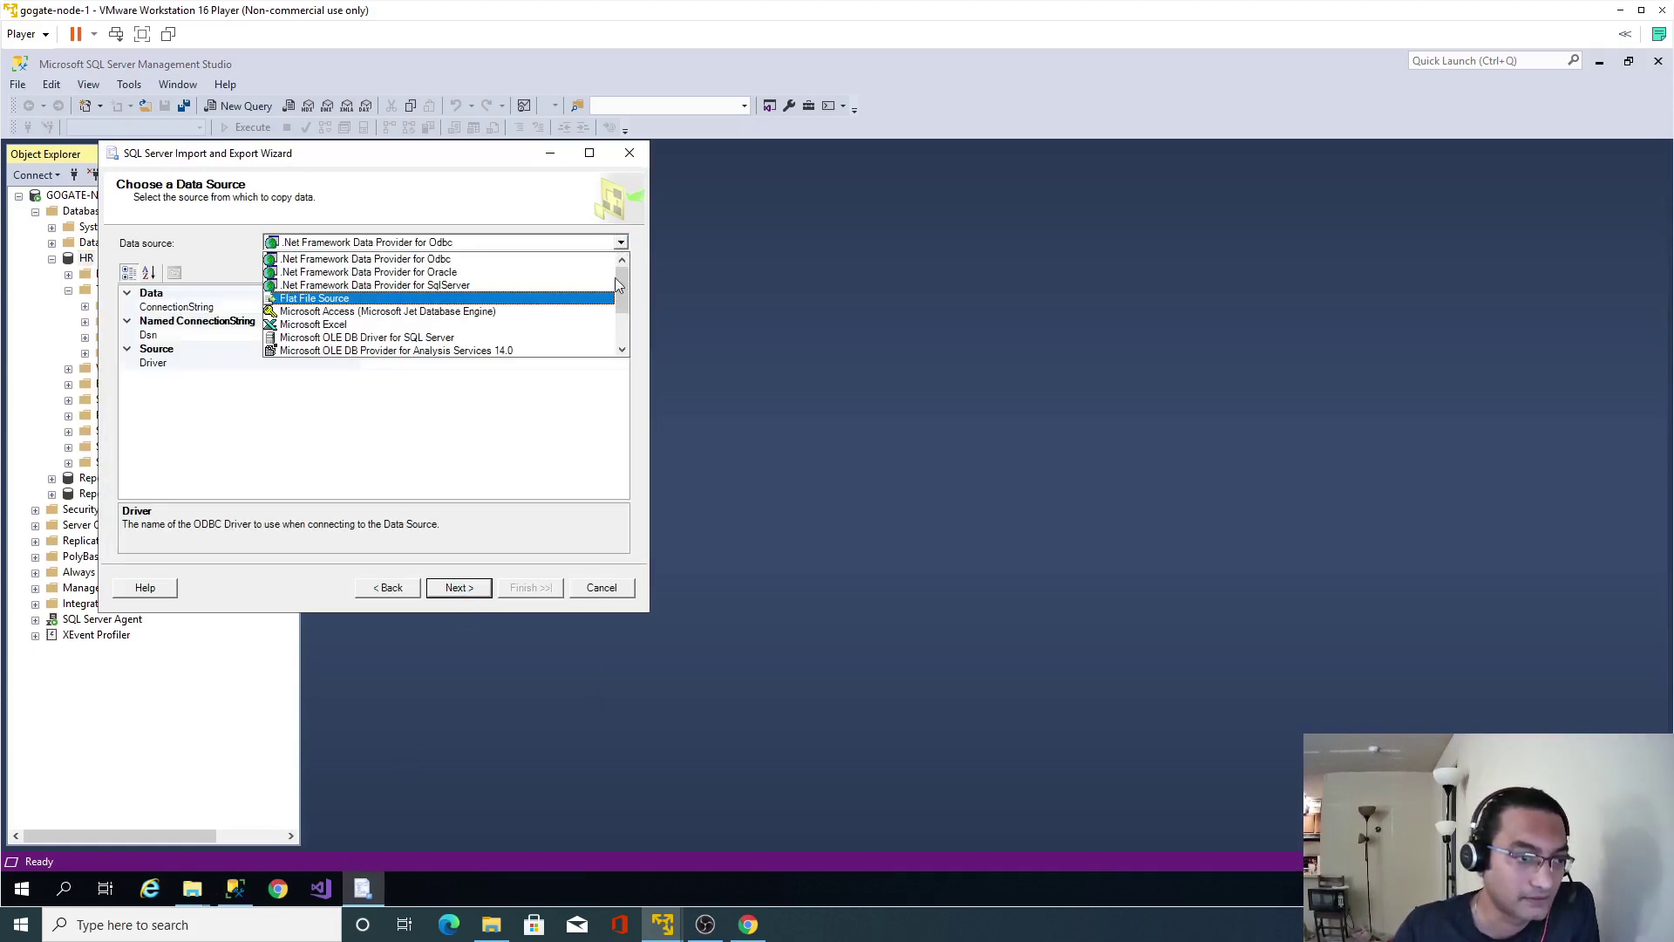
drag(617, 284, 617, 315)
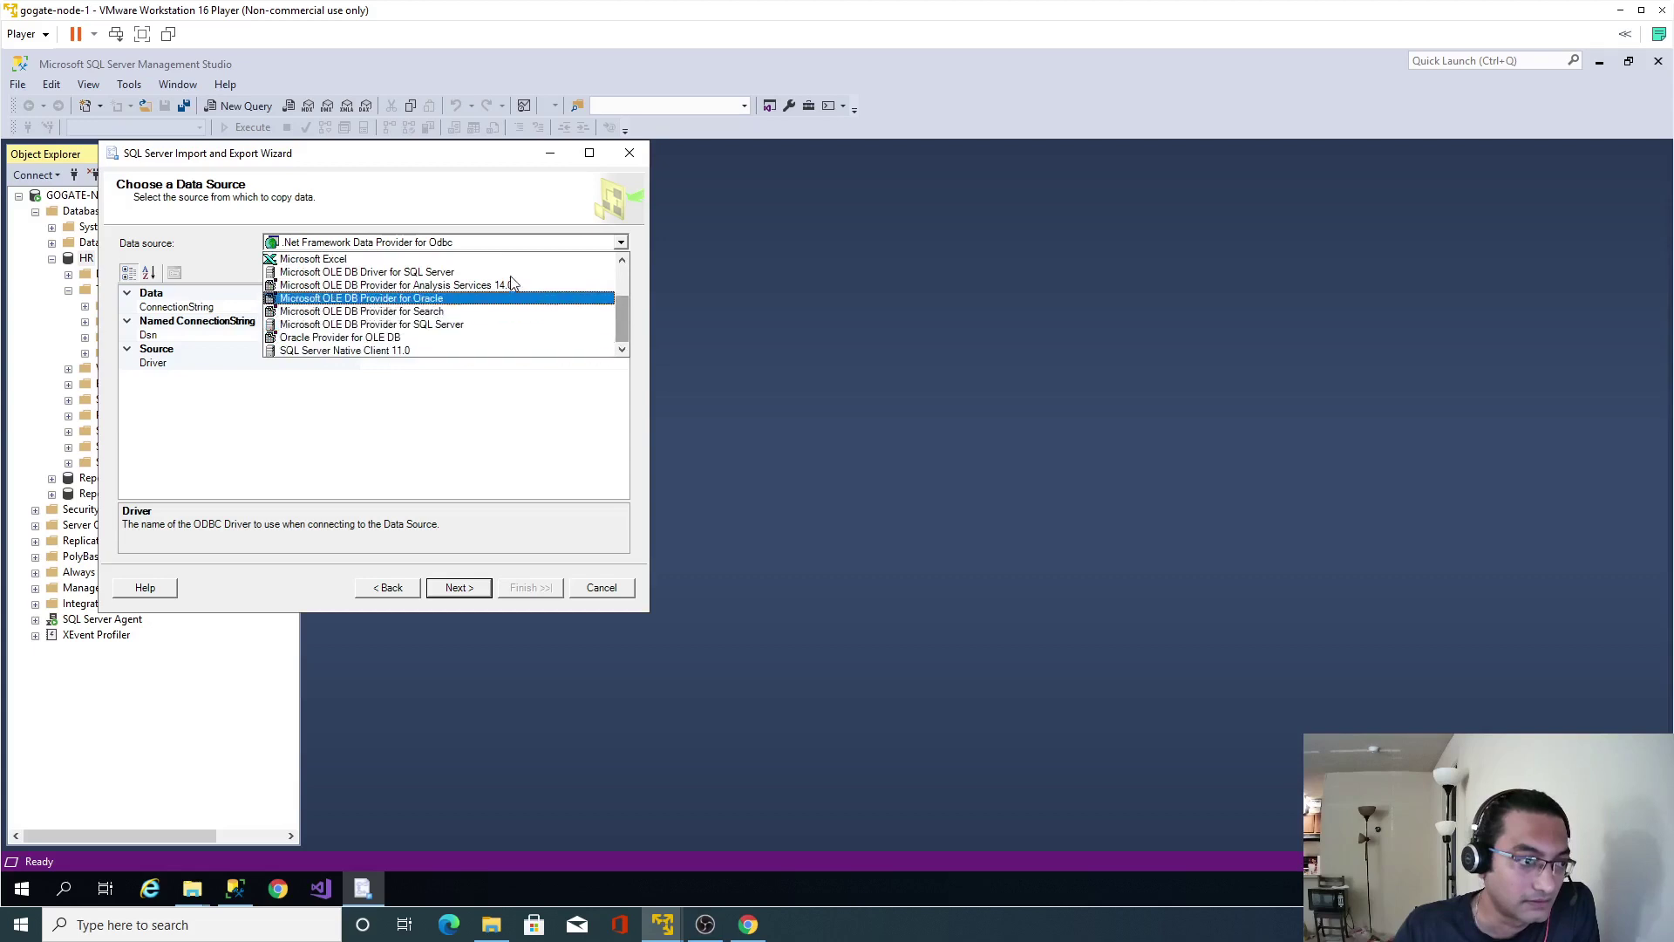
scroll(519, 305, up, 2)
click(479, 298)
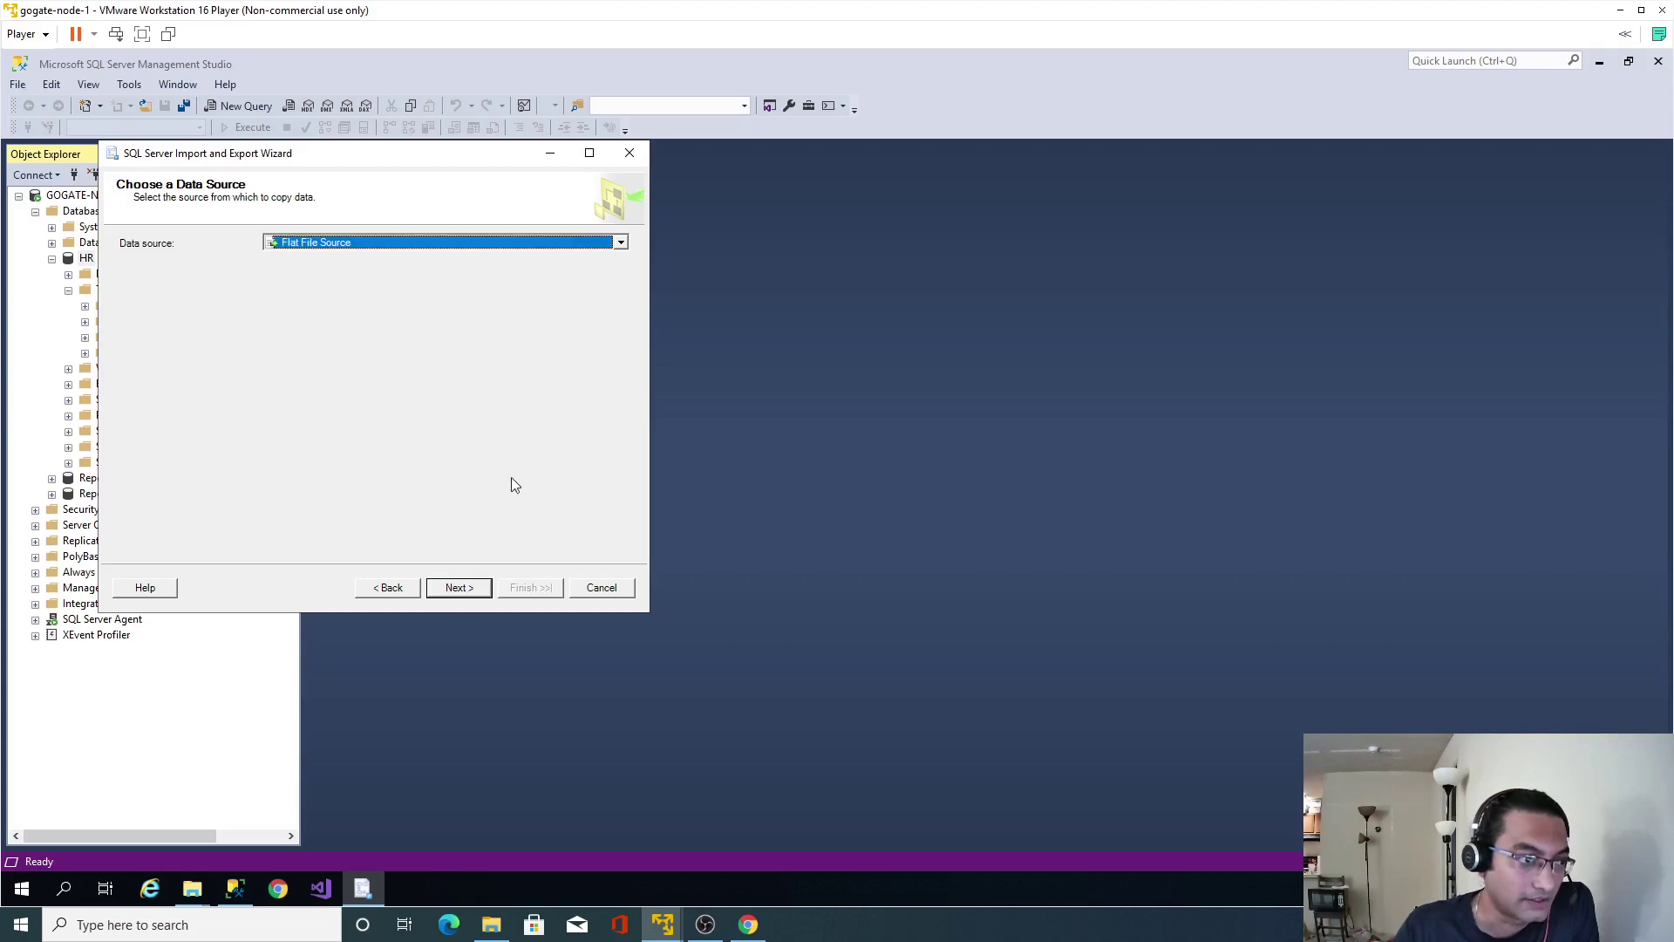
click(611, 299)
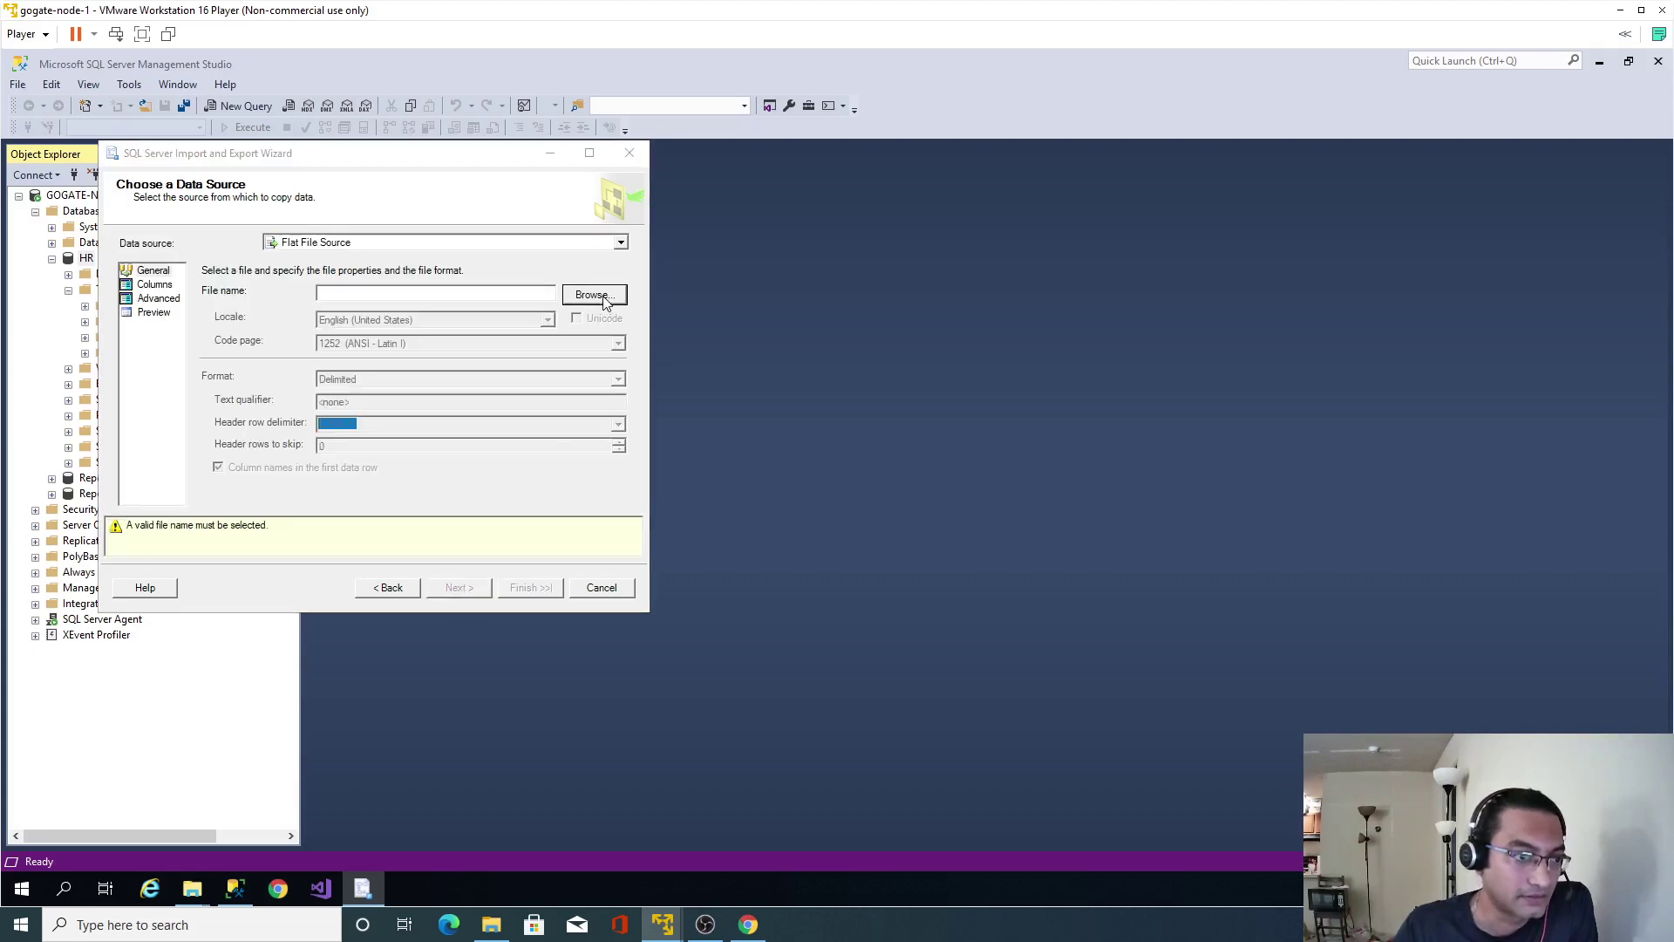
double_click(288, 307)
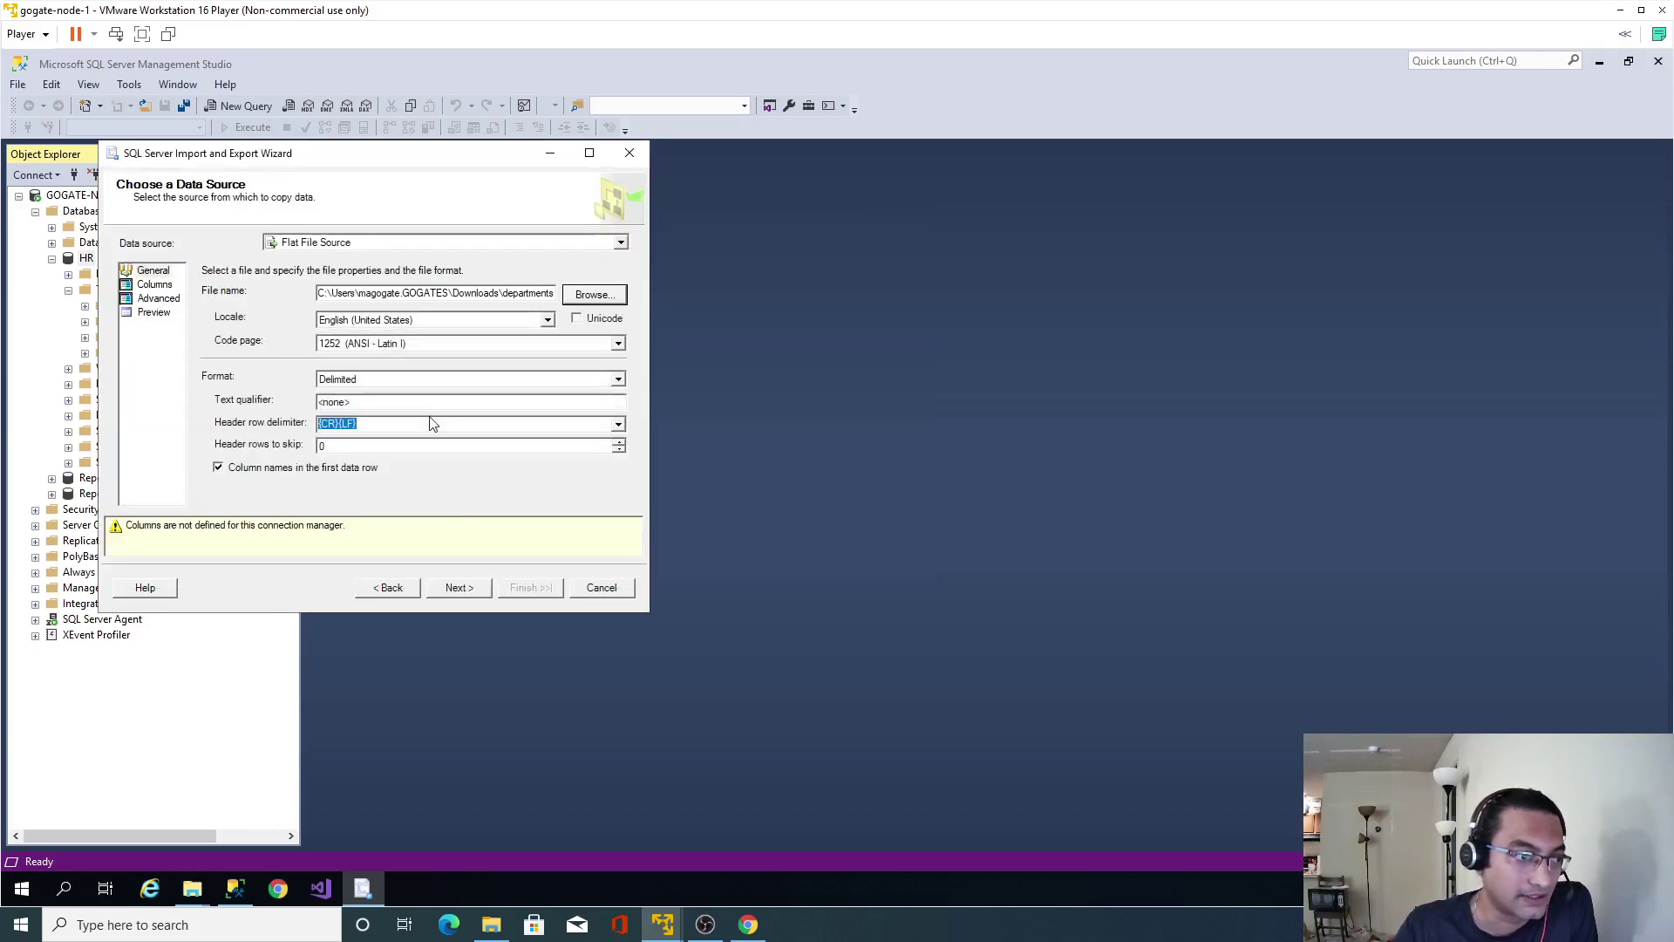
click(457, 588)
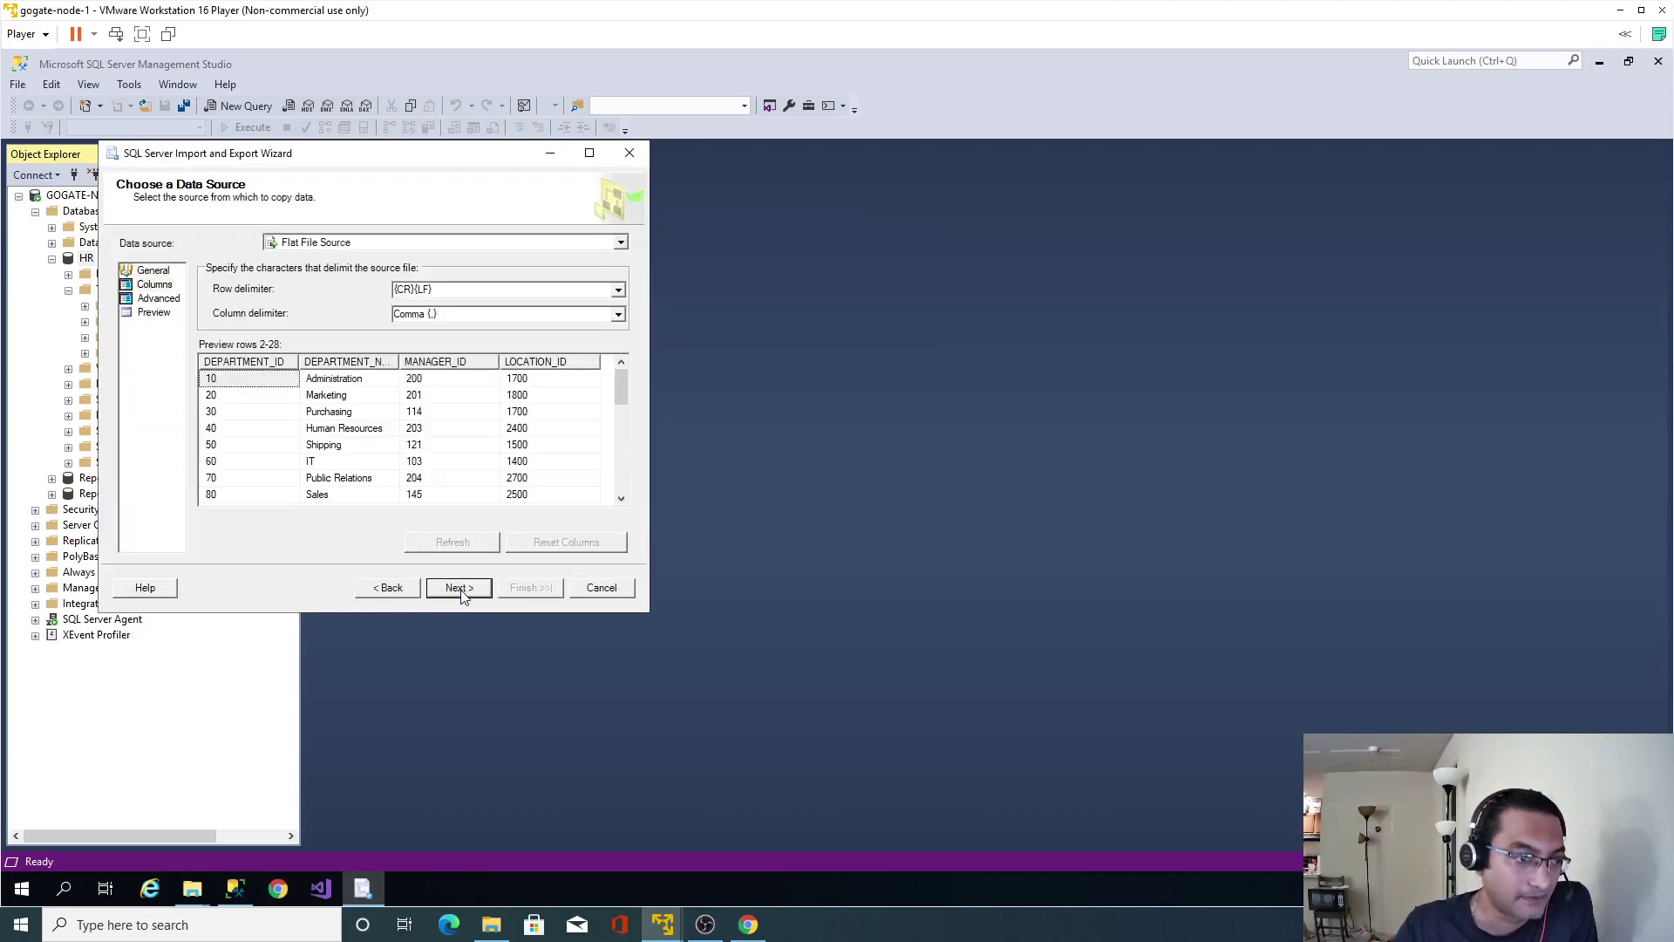
click(462, 589)
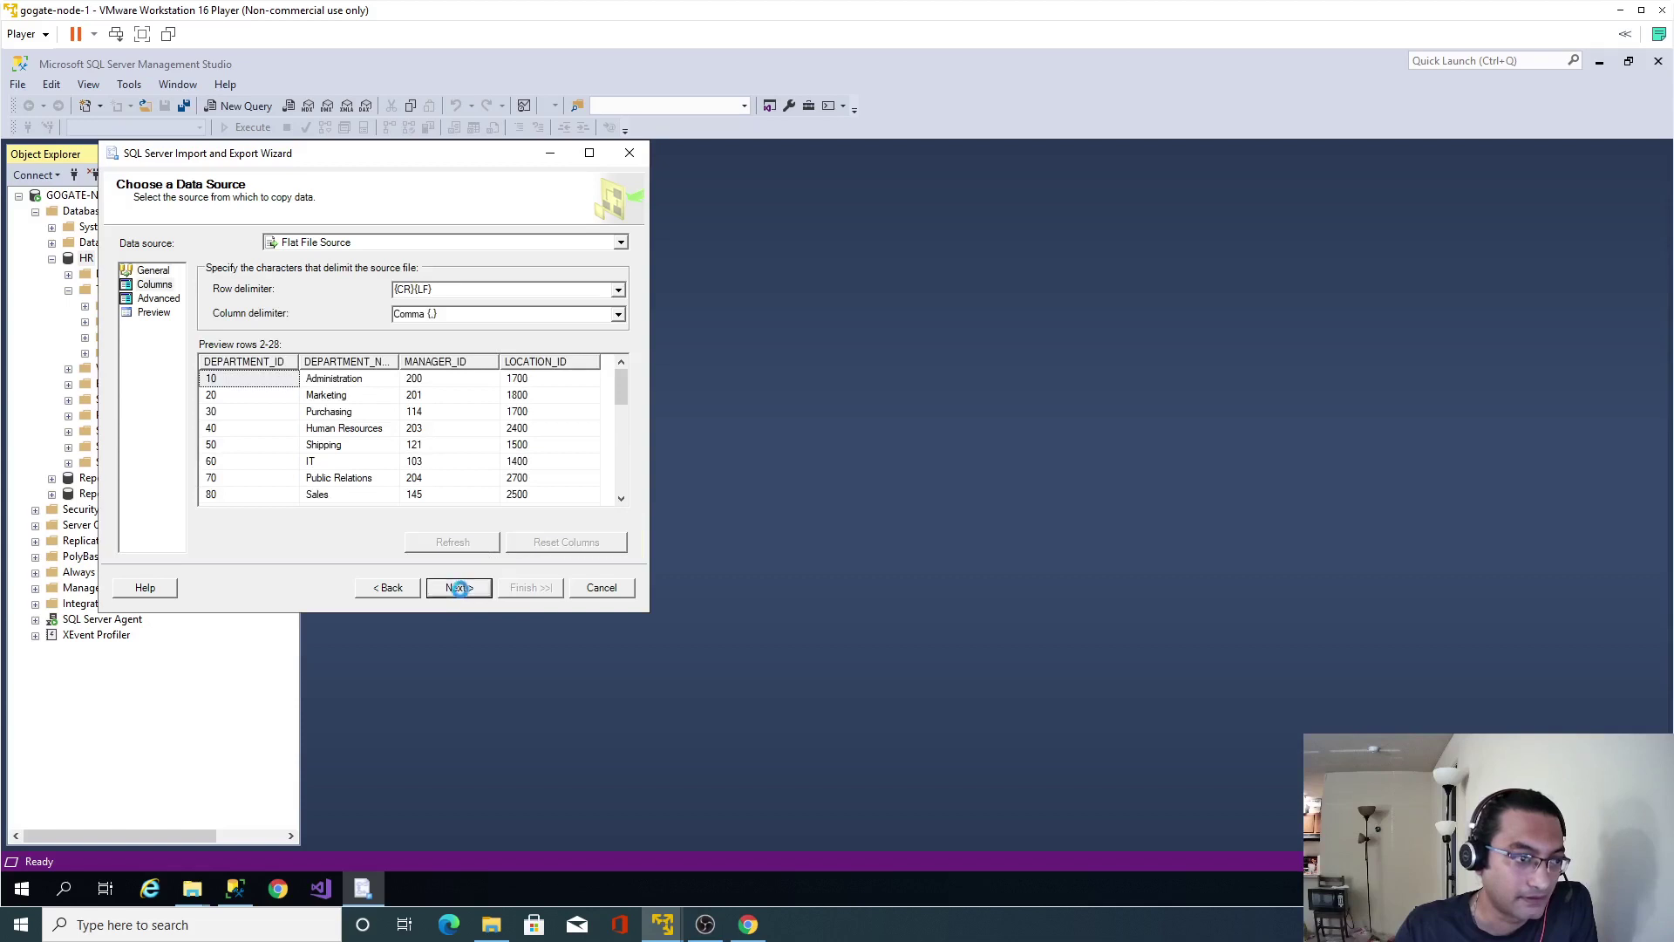
Choose SQL Server Native Client 11.0 on HR as the destination and continue to table selection.
click(621, 242)
scroll(524, 314, down, 3)
click(485, 357)
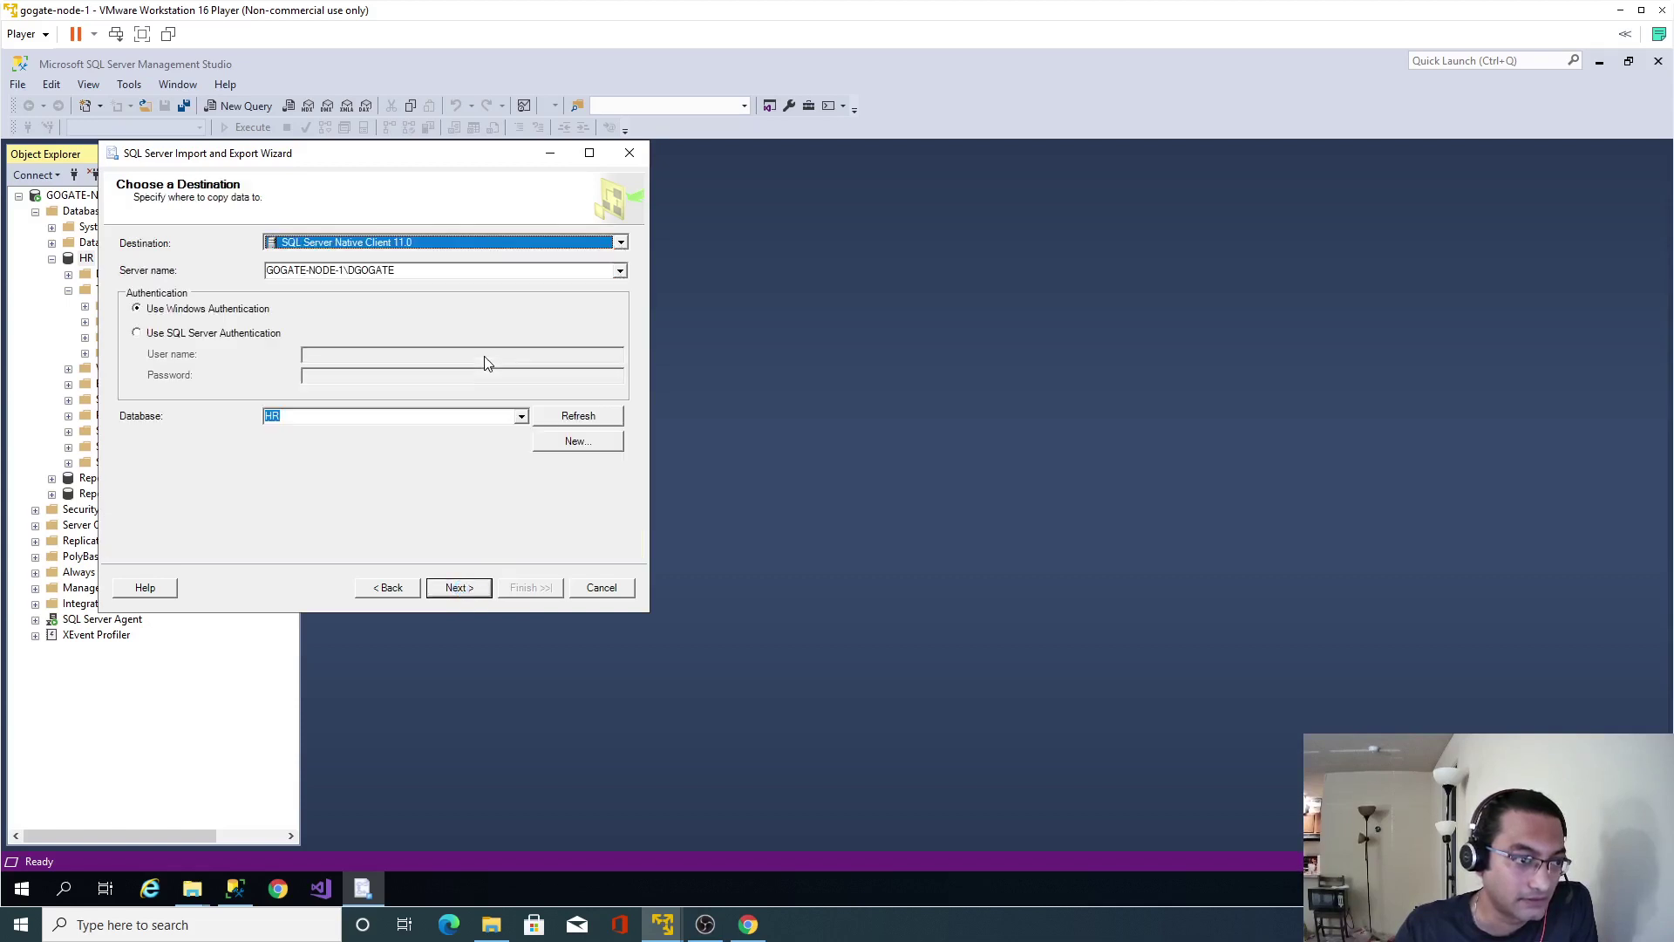
click(459, 587)
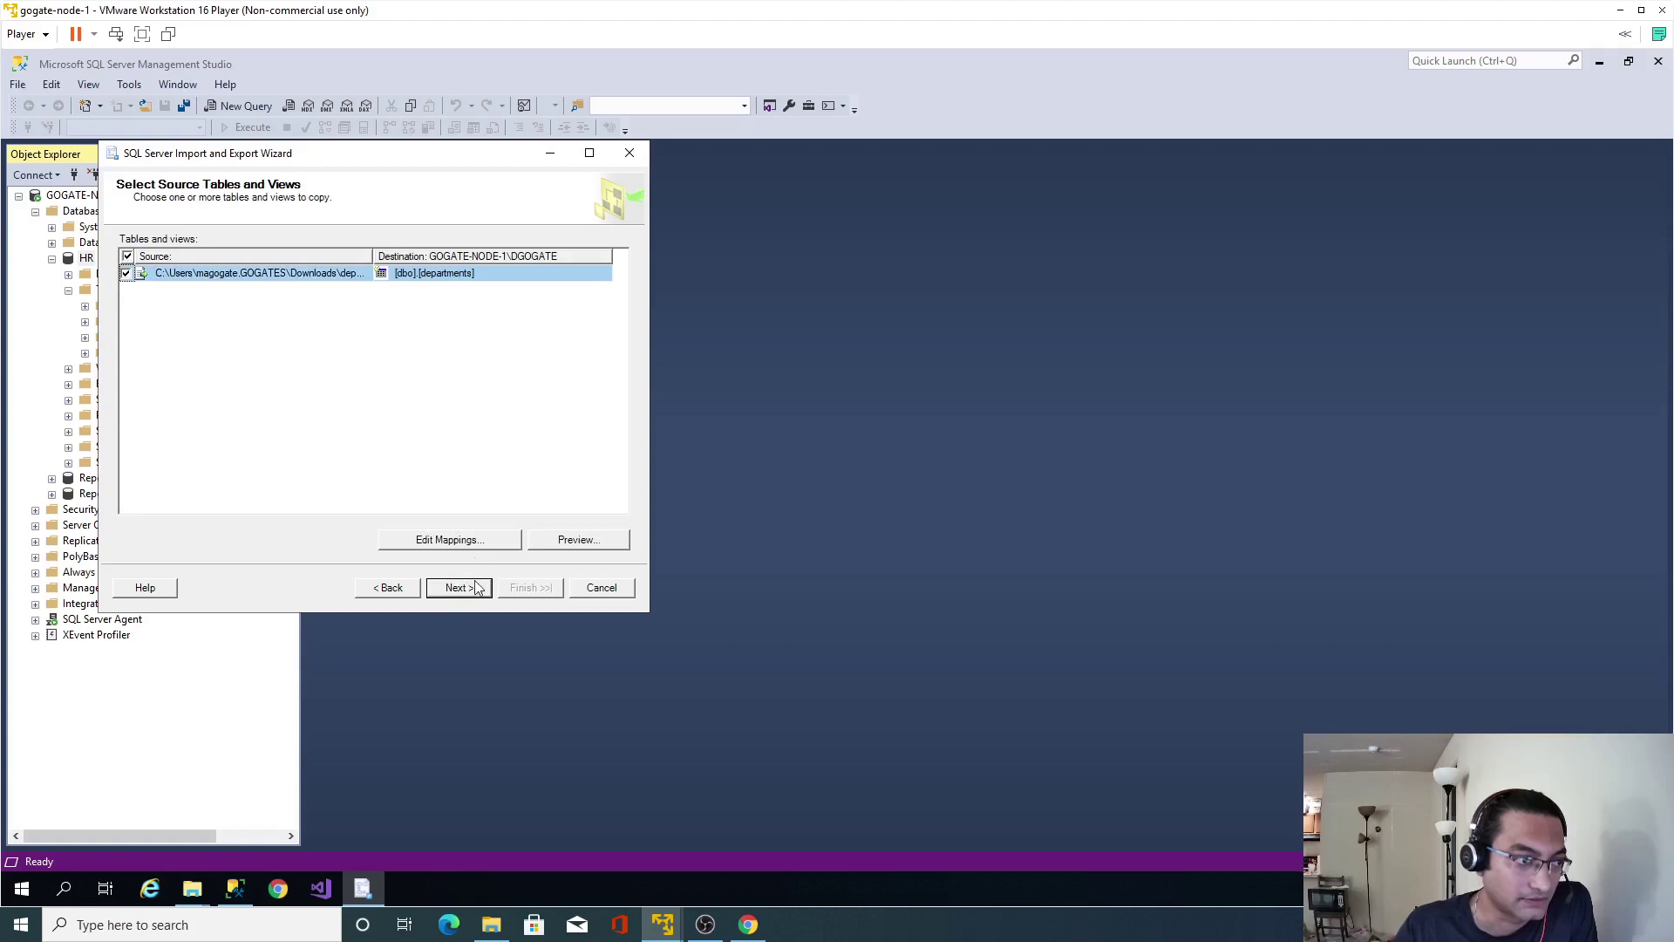
Review the departments column mappings, keeping DEPARTMENT_NAME as varchar.
click(455, 540)
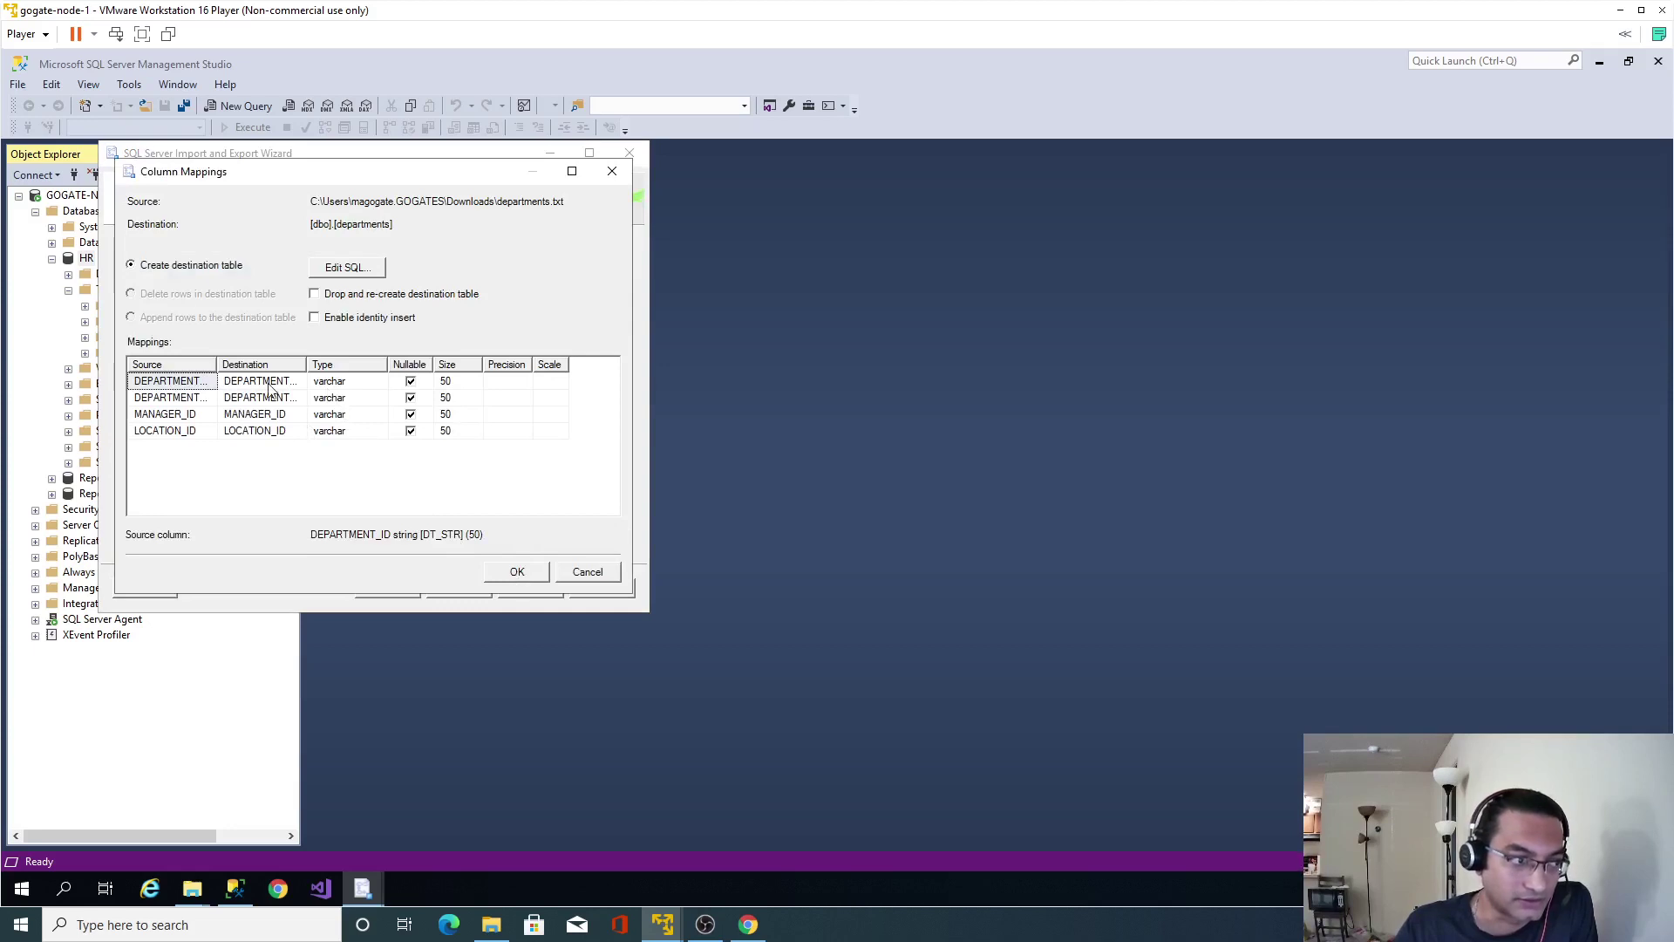
click(521, 573)
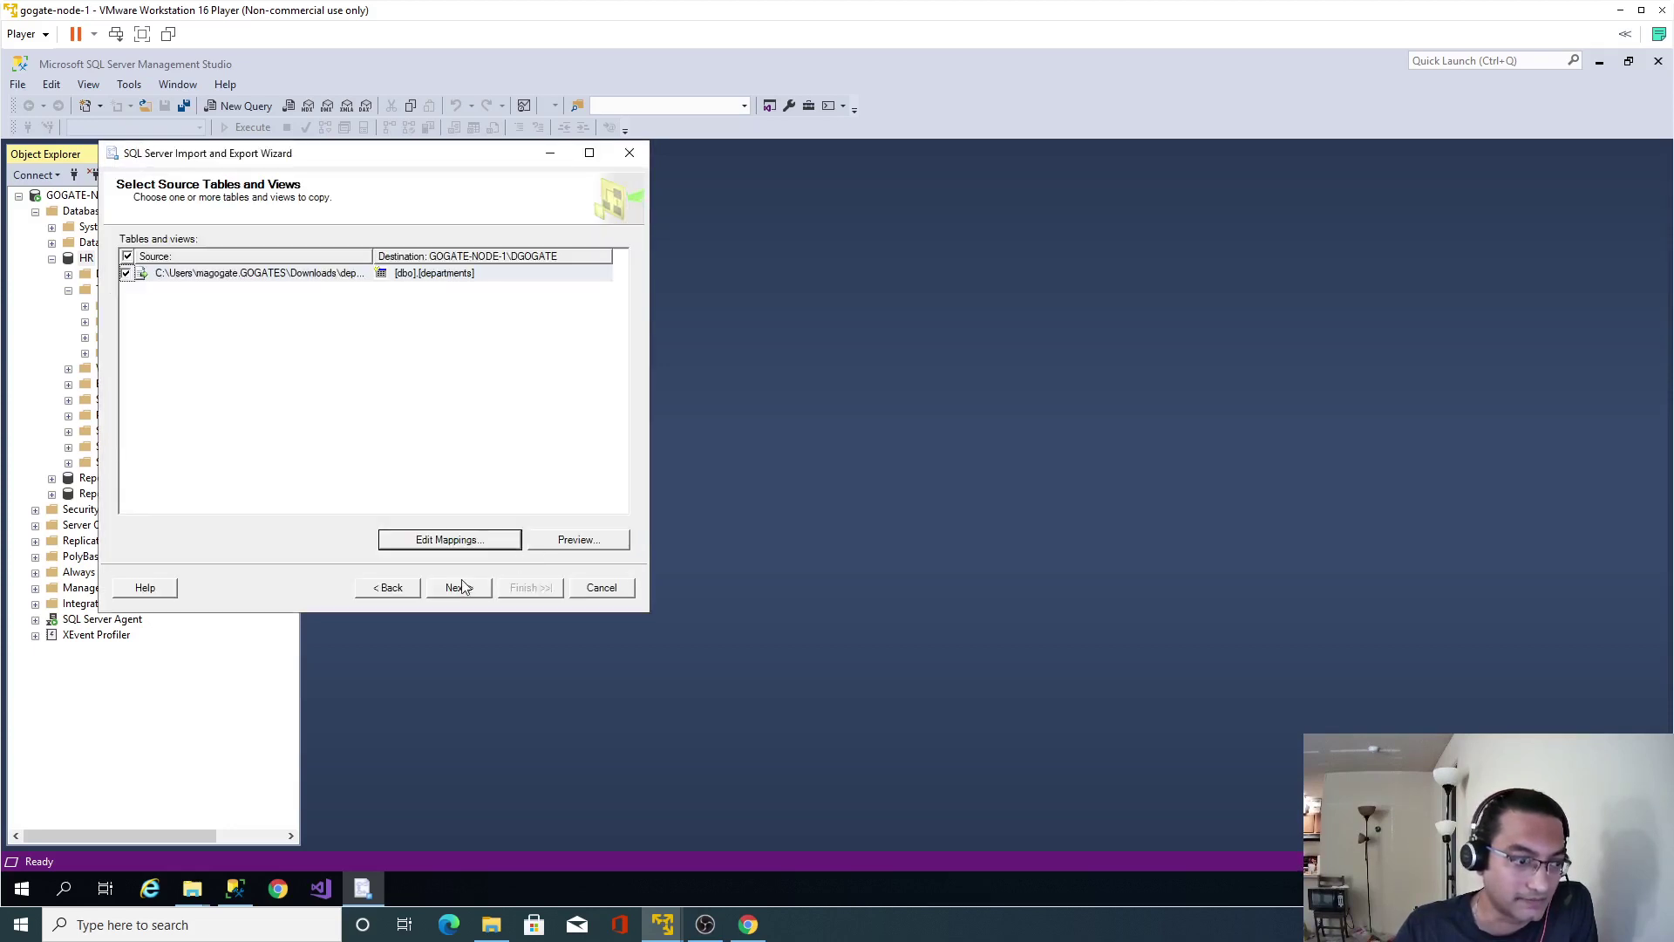
click(450, 542)
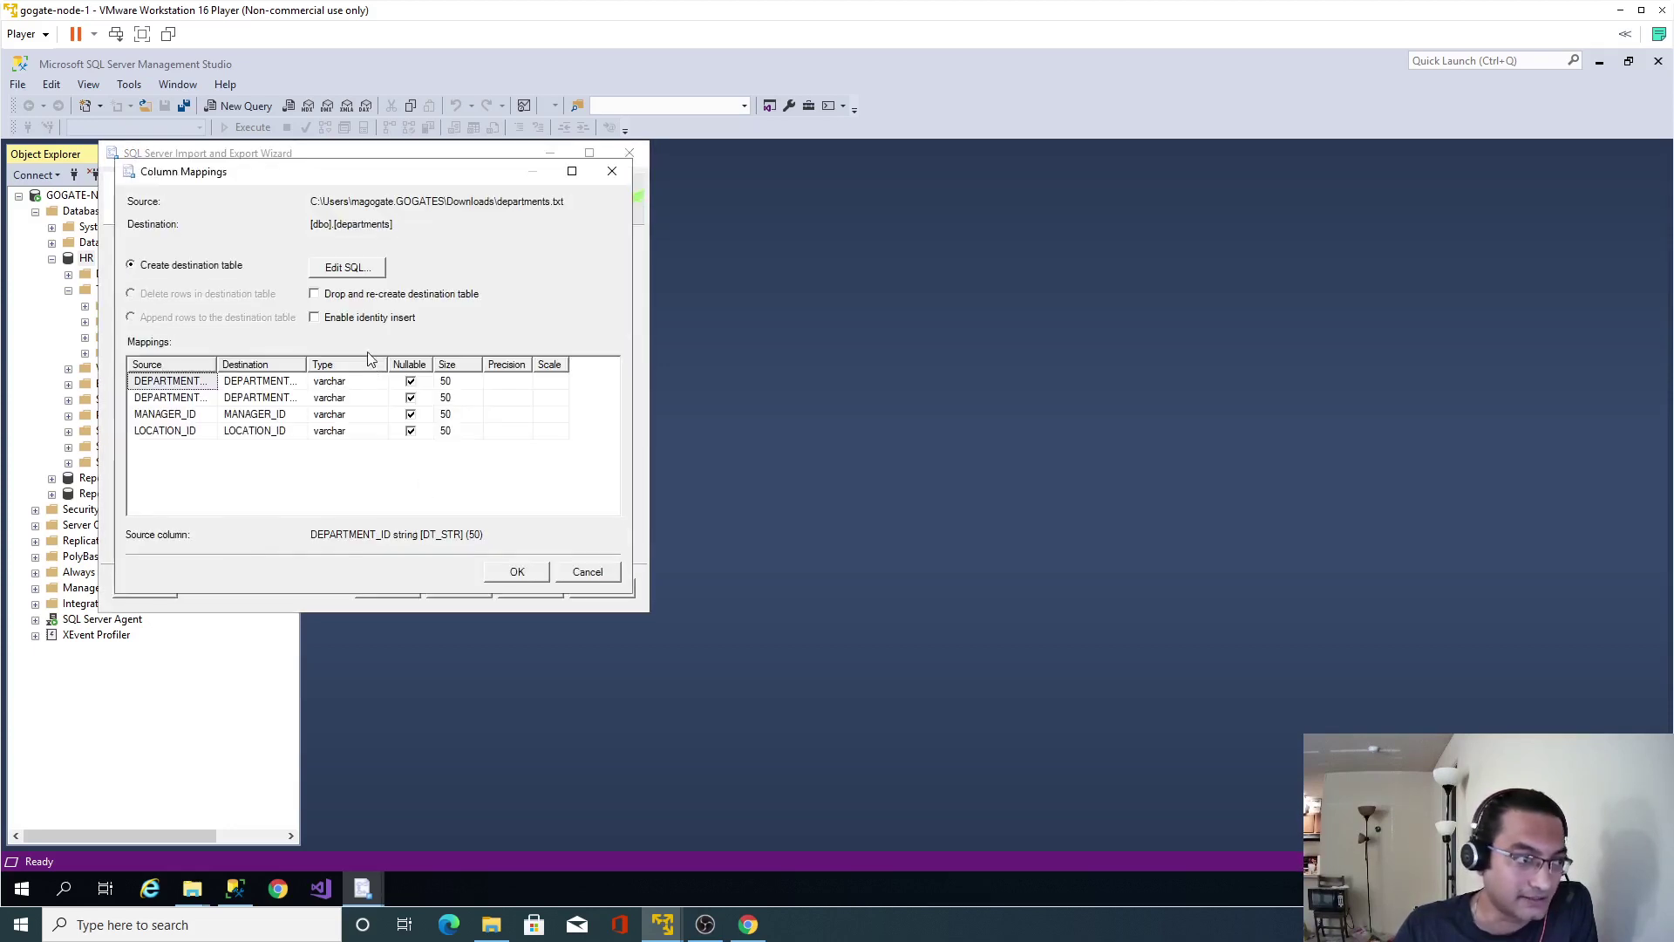
drag(214, 360, 260, 363)
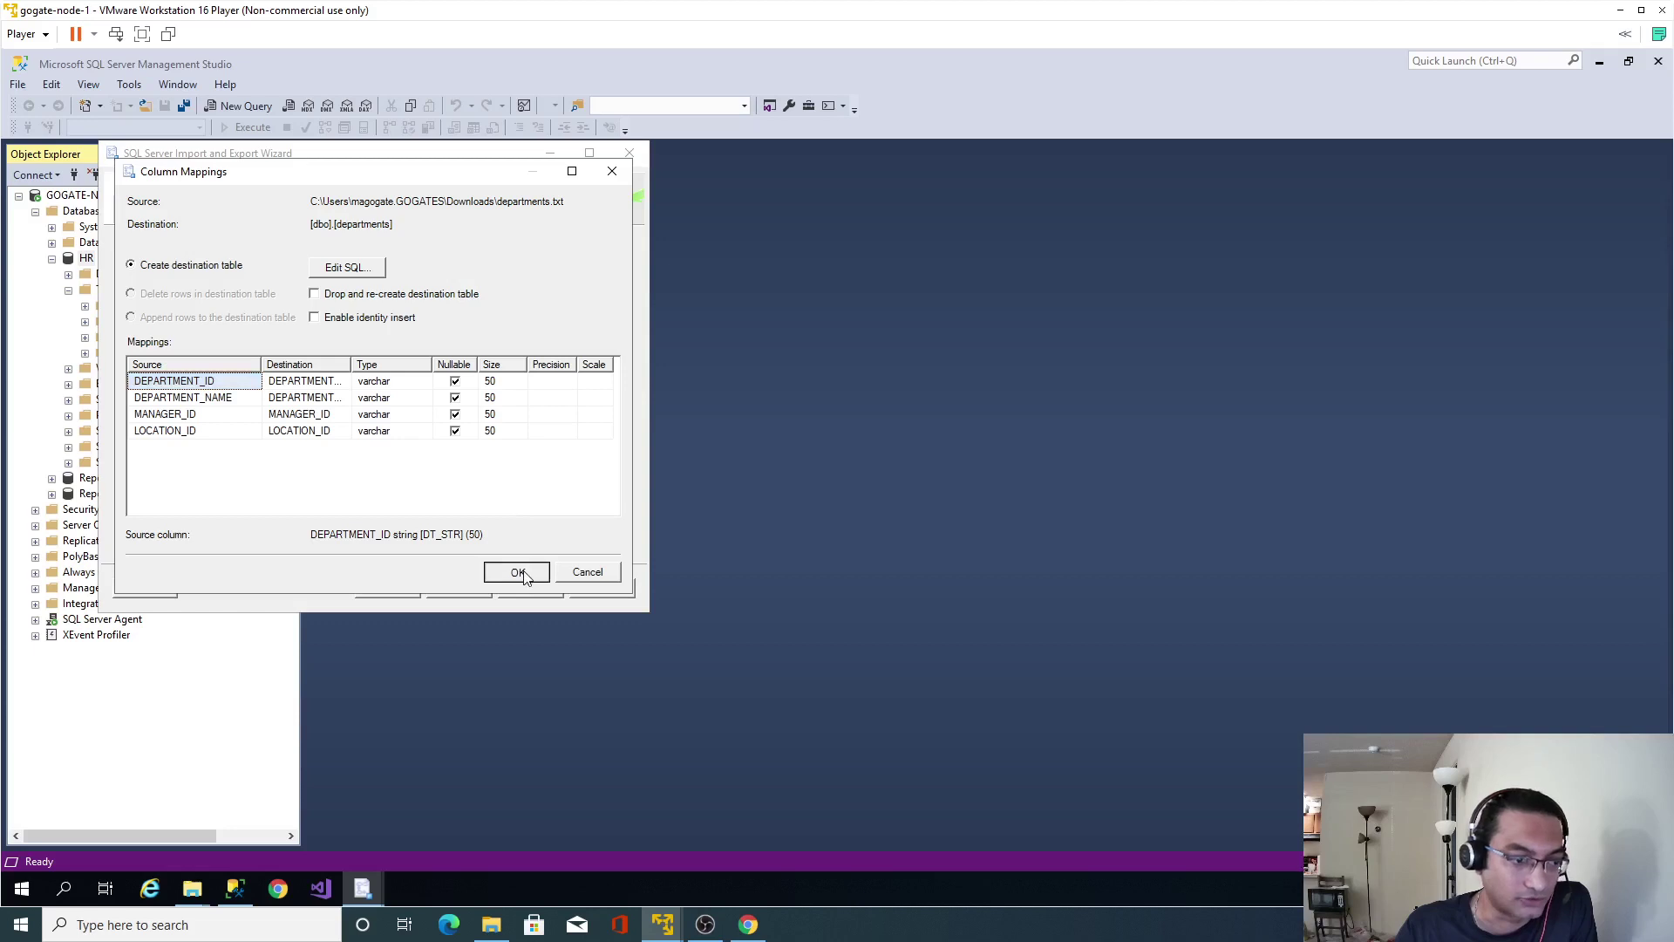
click(429, 401)
click(424, 399)
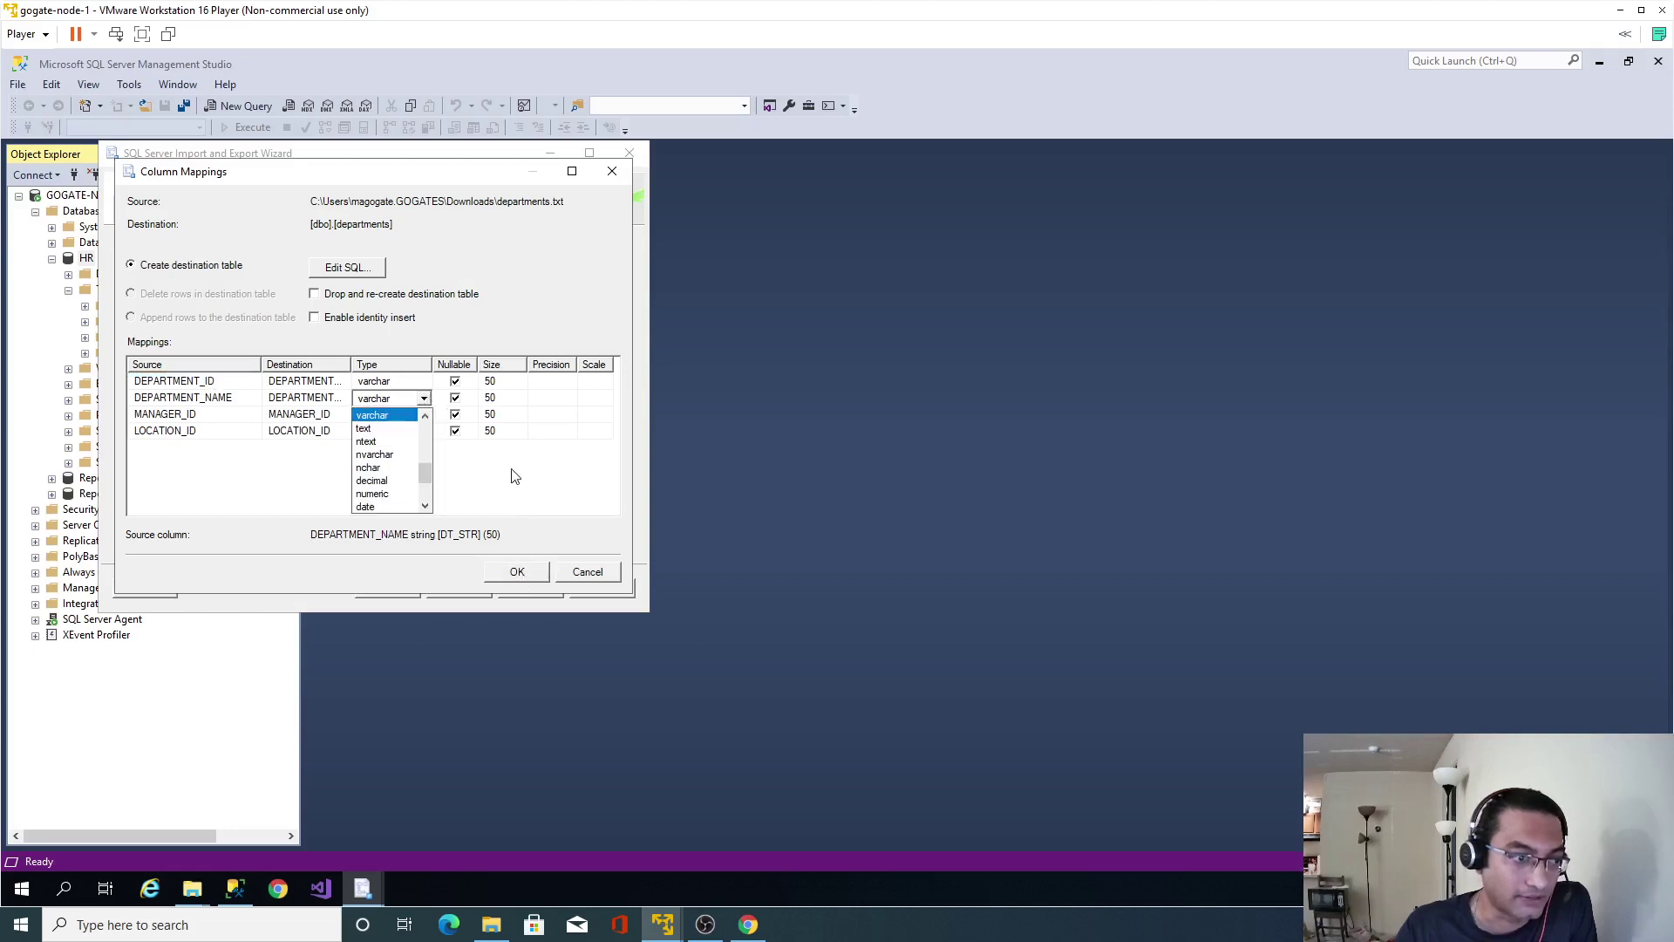
click(526, 479)
click(518, 572)
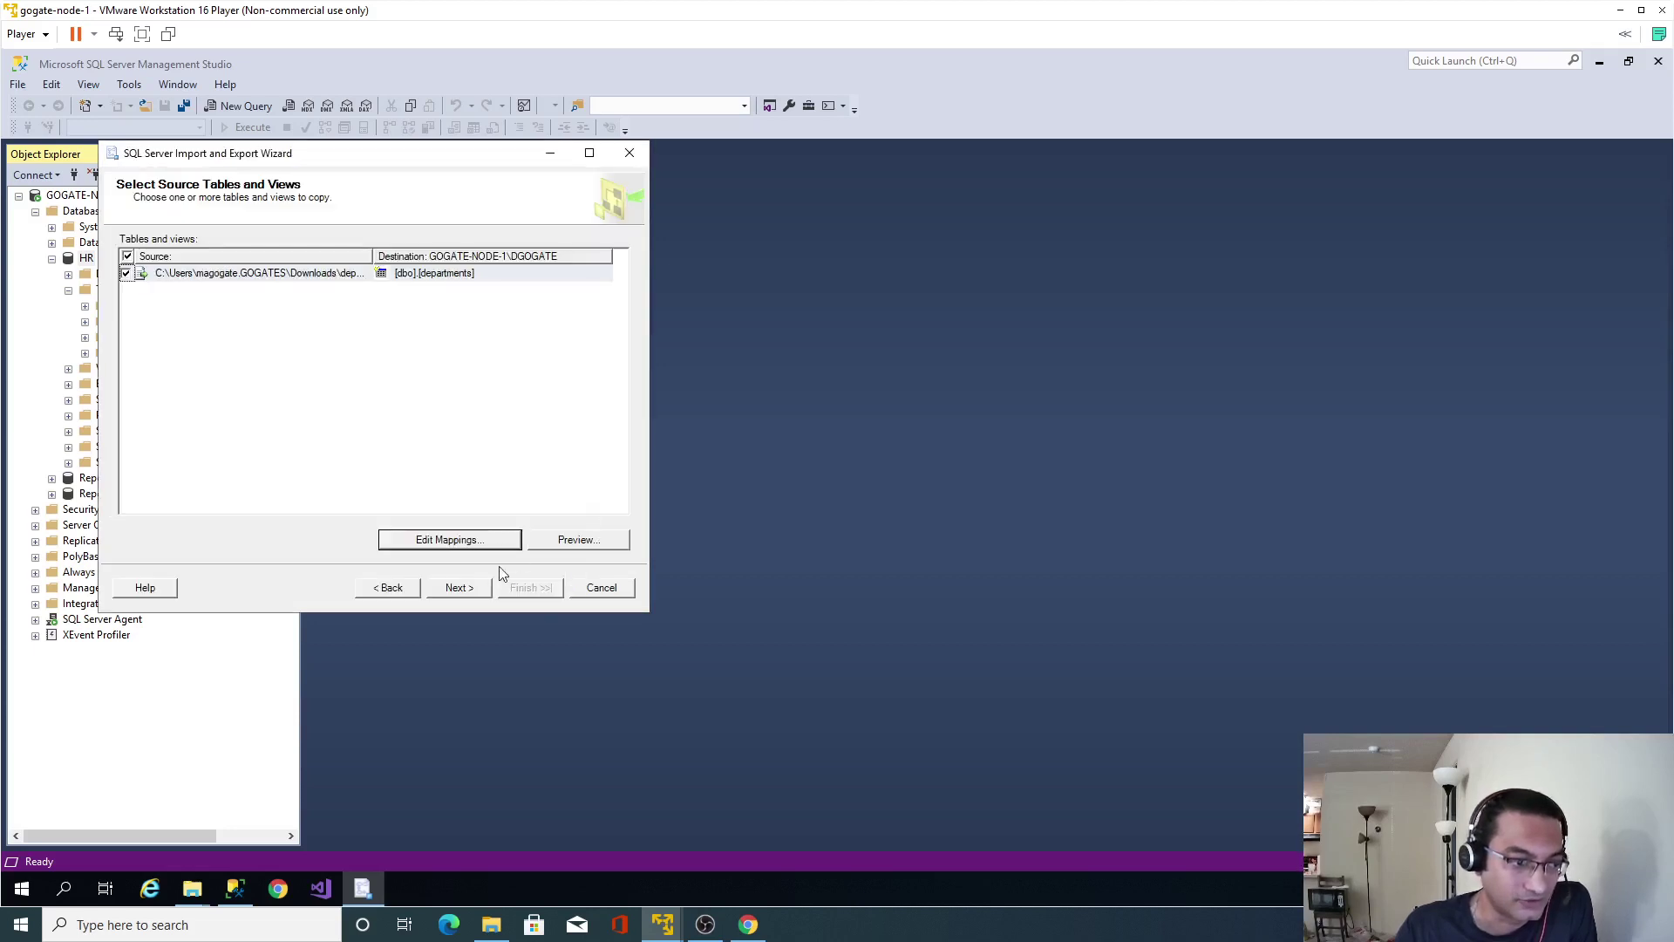
Run the import of 27 rows into [dbo].[departments] and close the wizard.
click(458, 587)
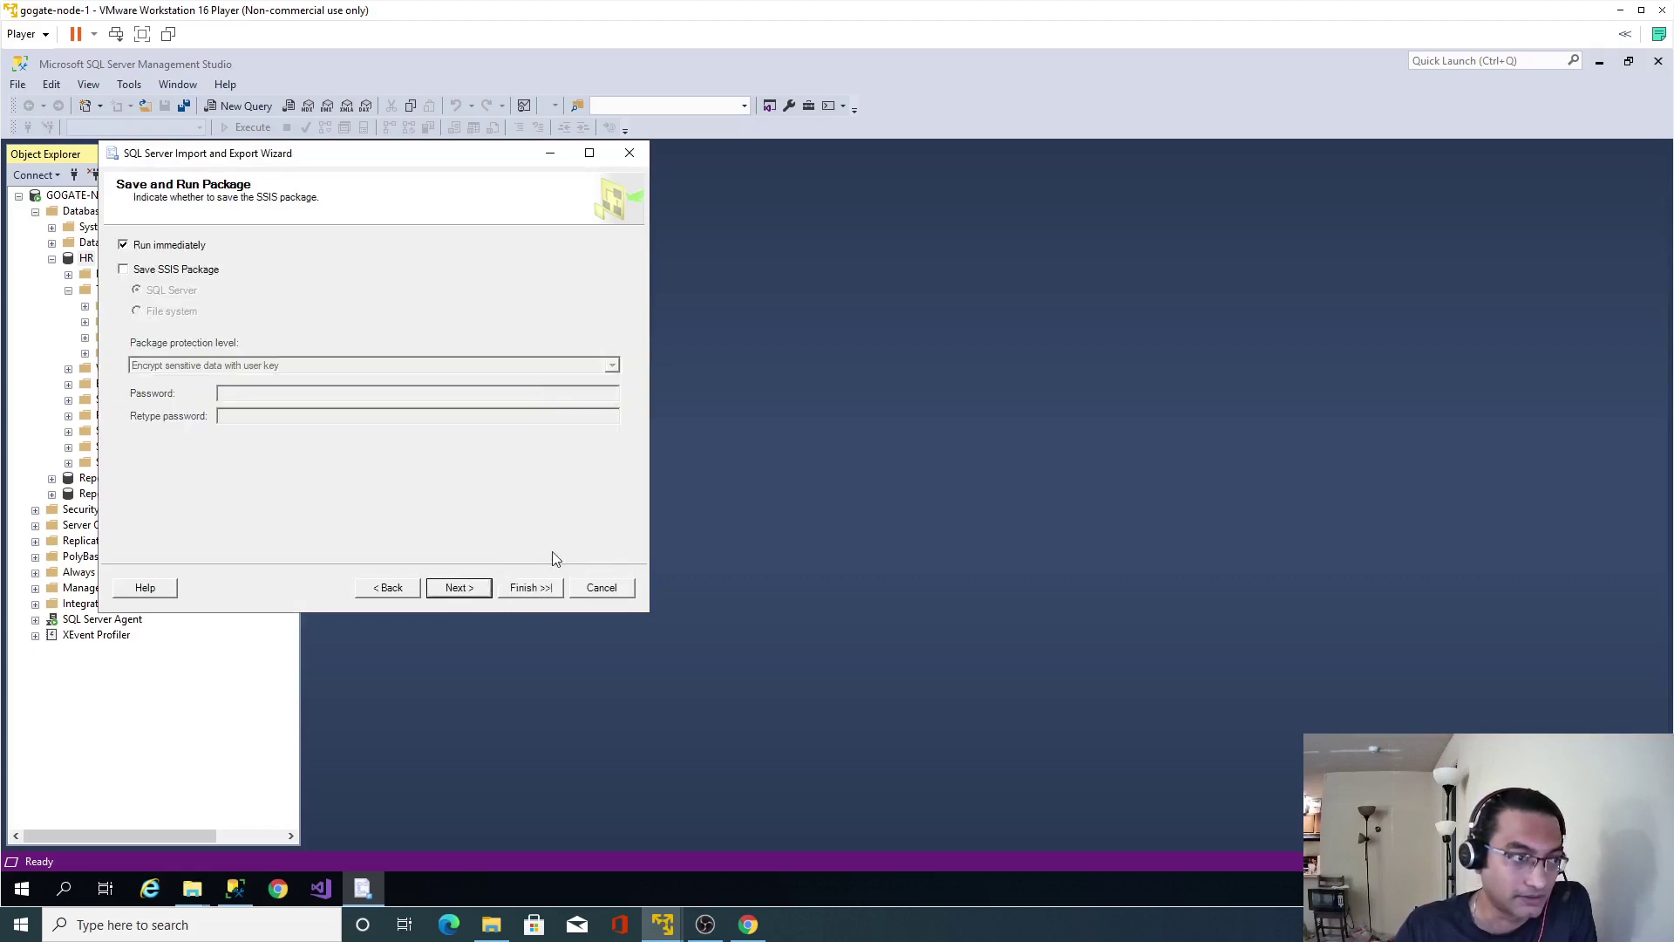
click(541, 587)
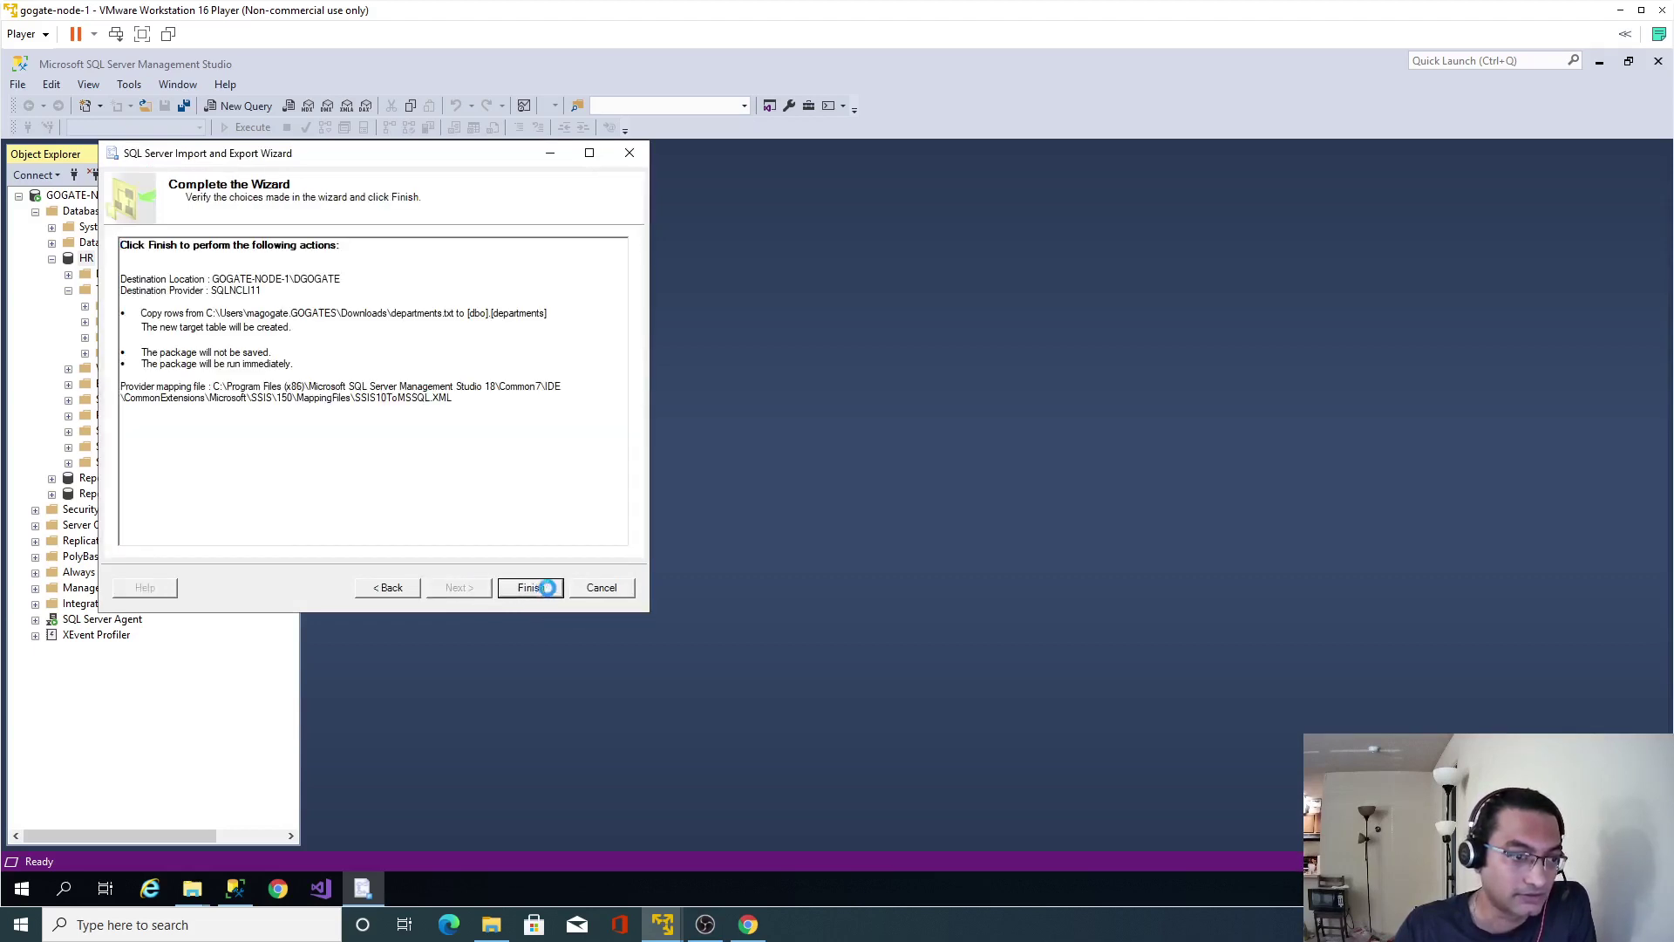
click(537, 587)
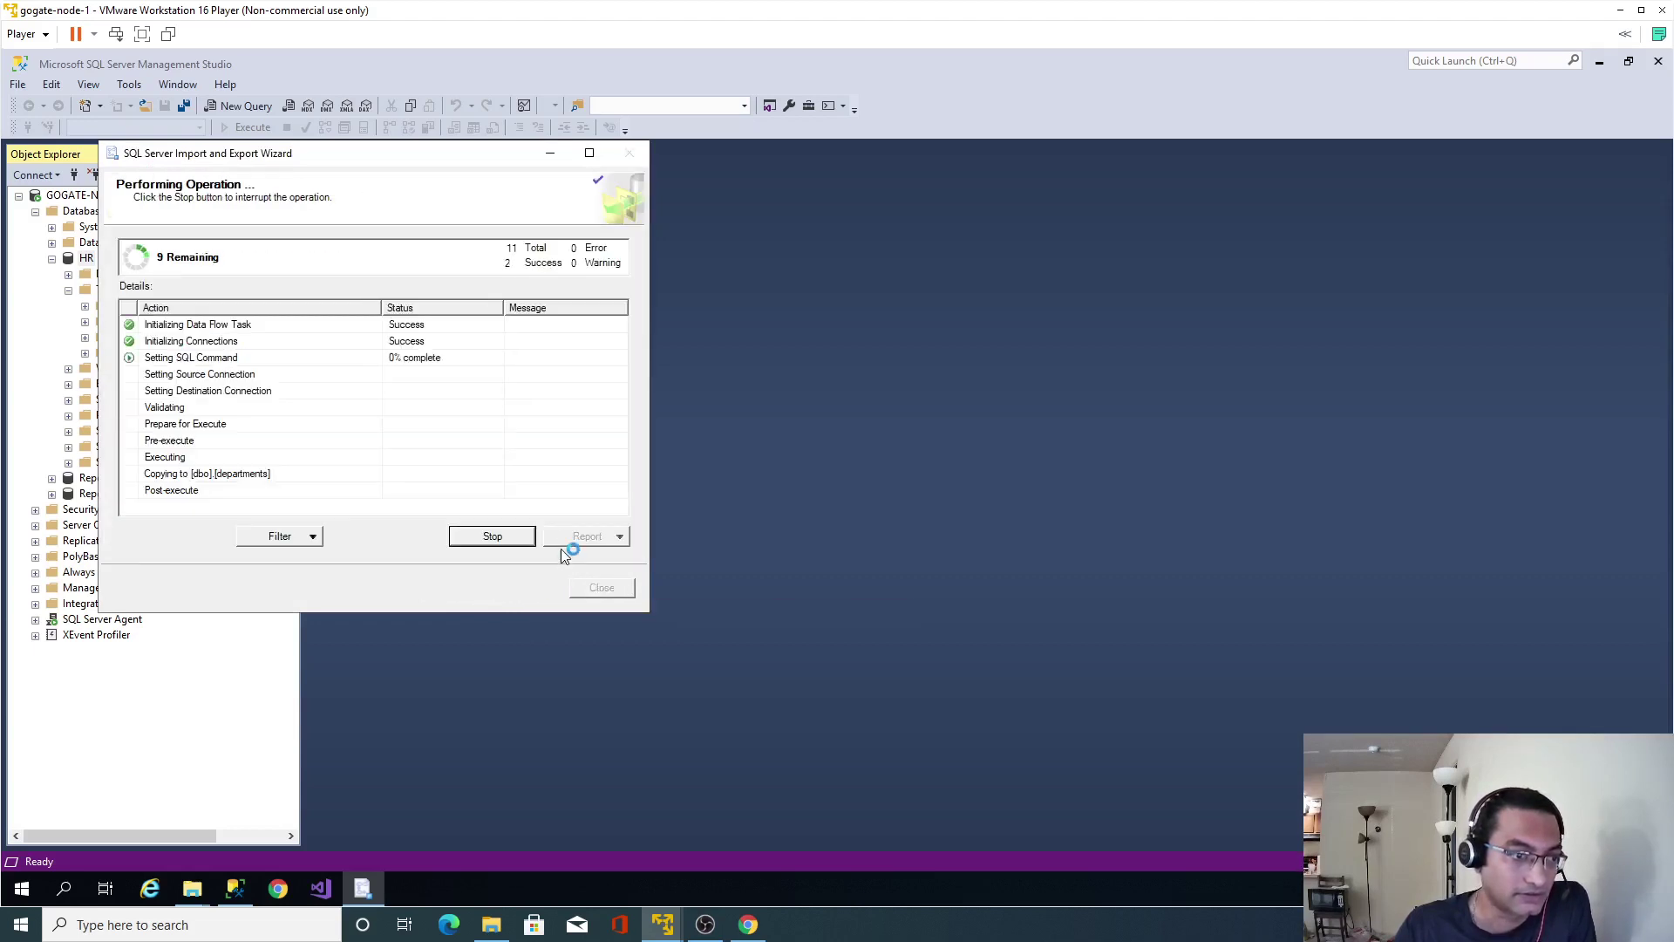
click(602, 590)
right_click(88, 258)
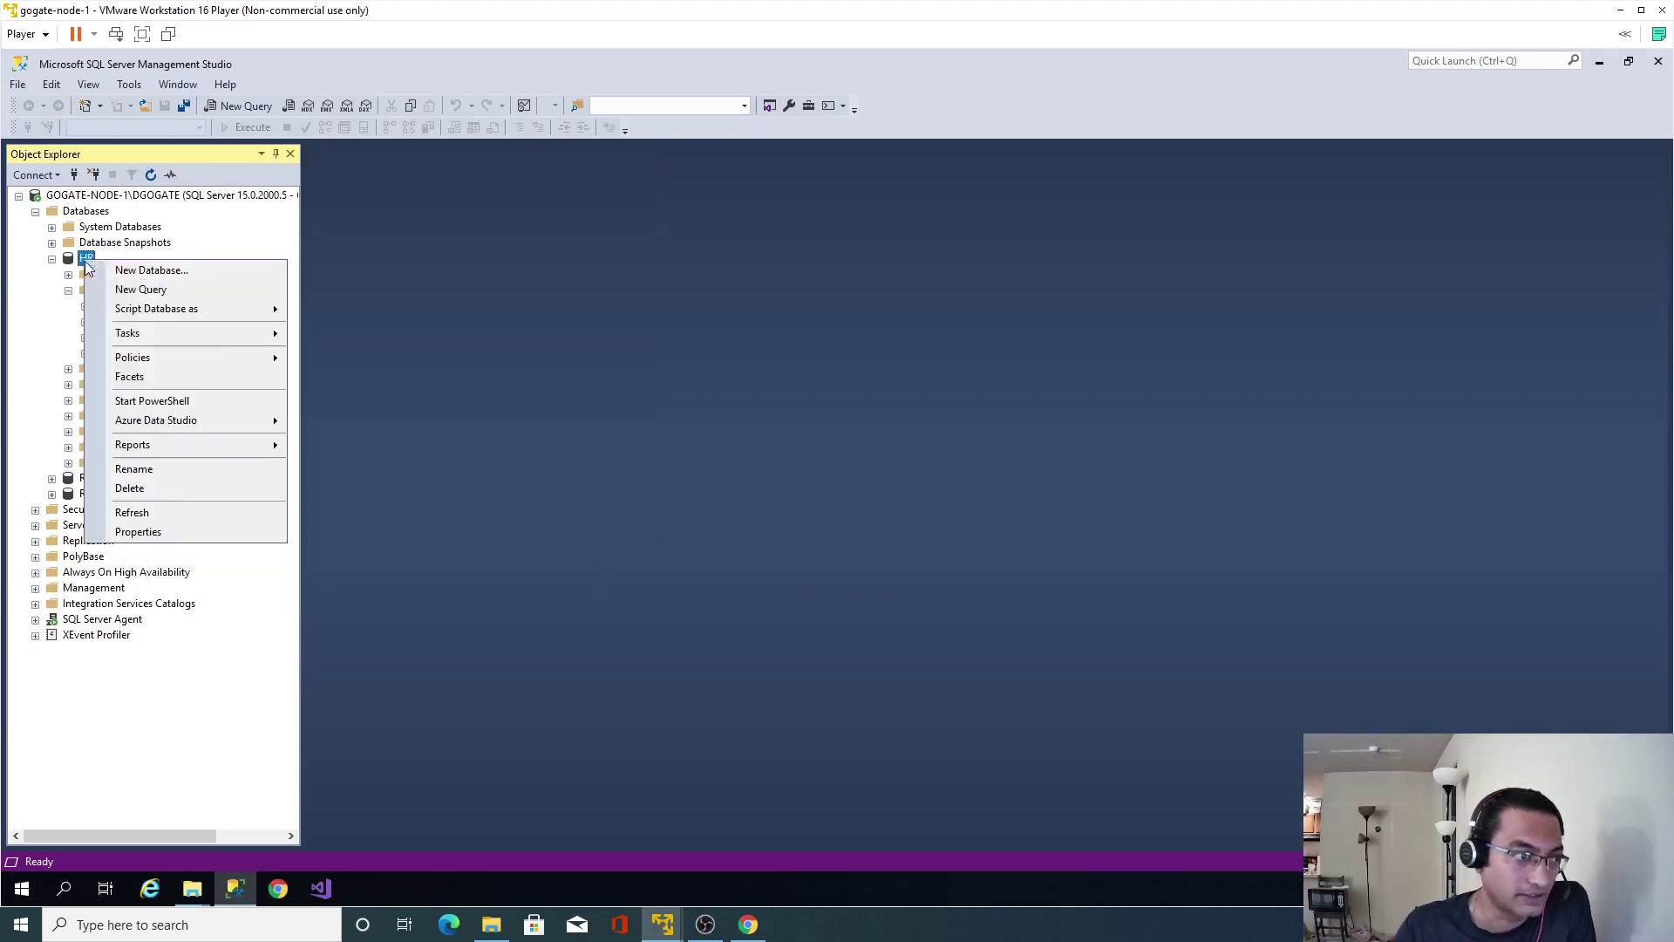
Start a new HR import with employees.txt from Downloads as the flat file source.
mouse_move(265, 338)
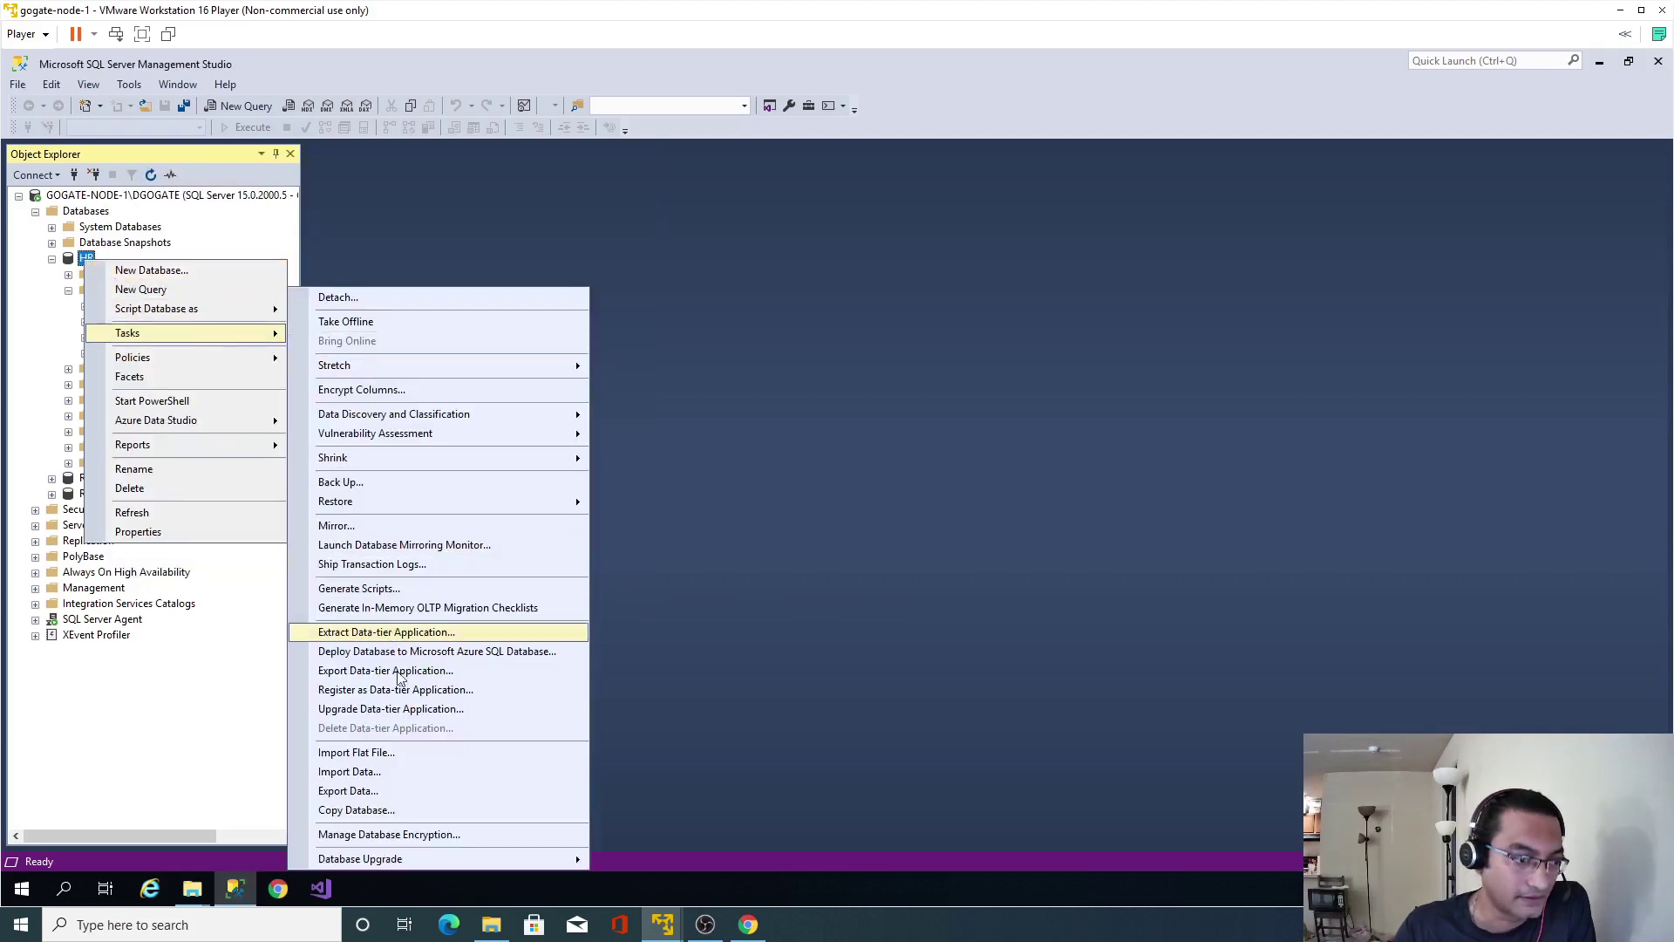
click(378, 773)
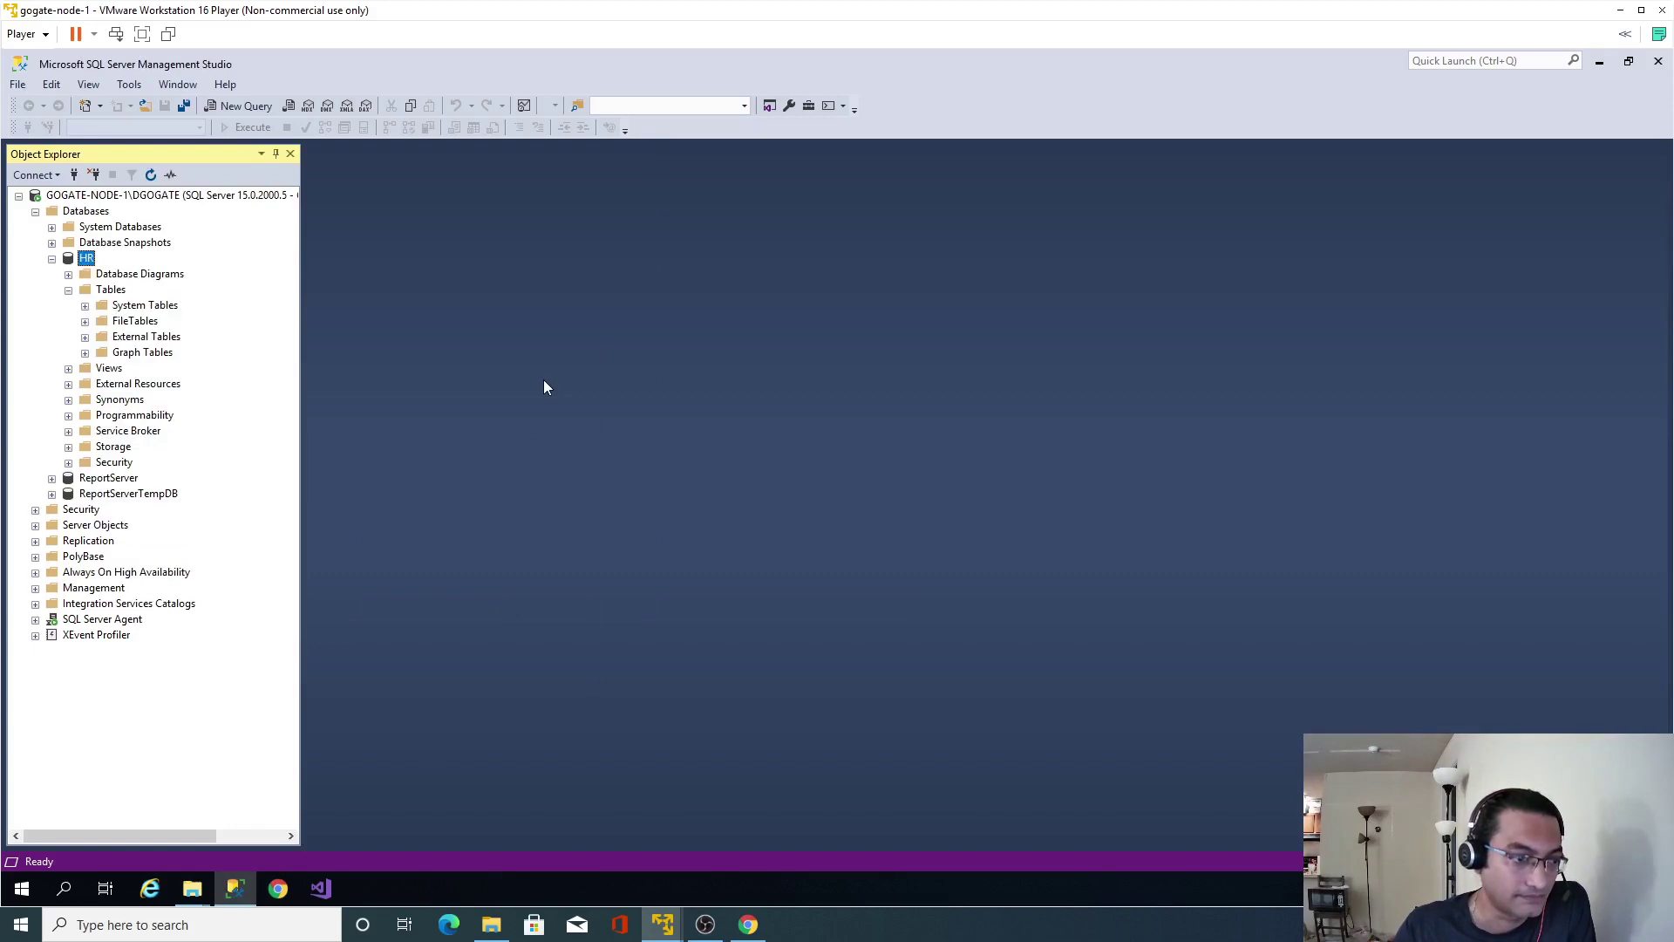
click(548, 680)
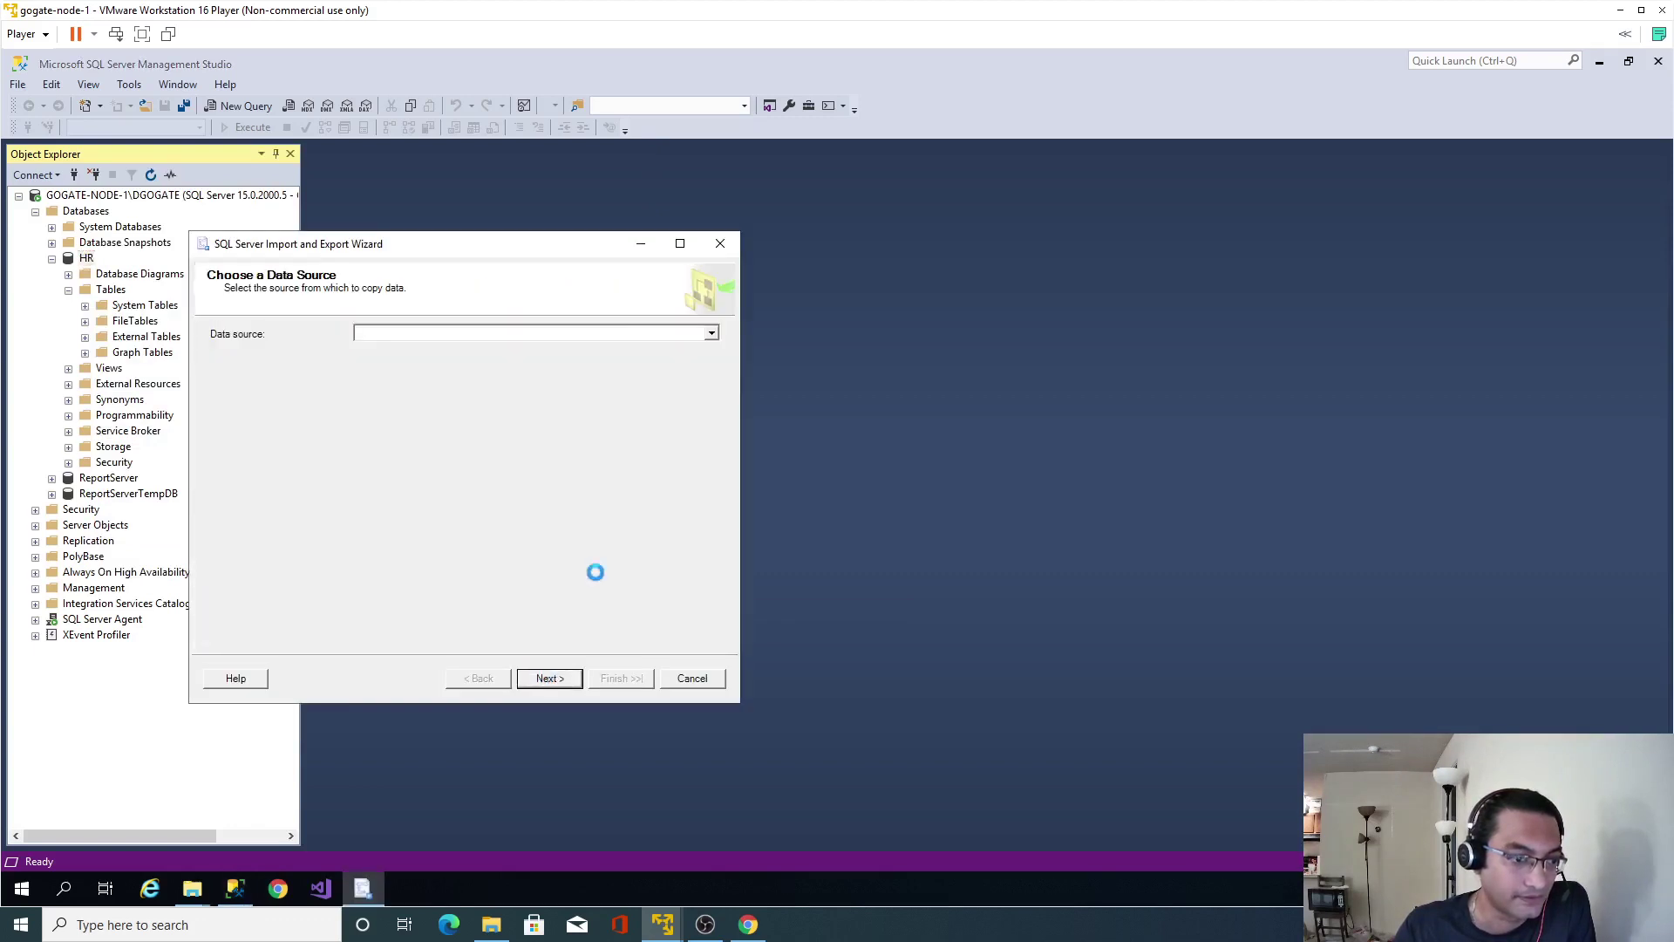
click(712, 334)
click(658, 390)
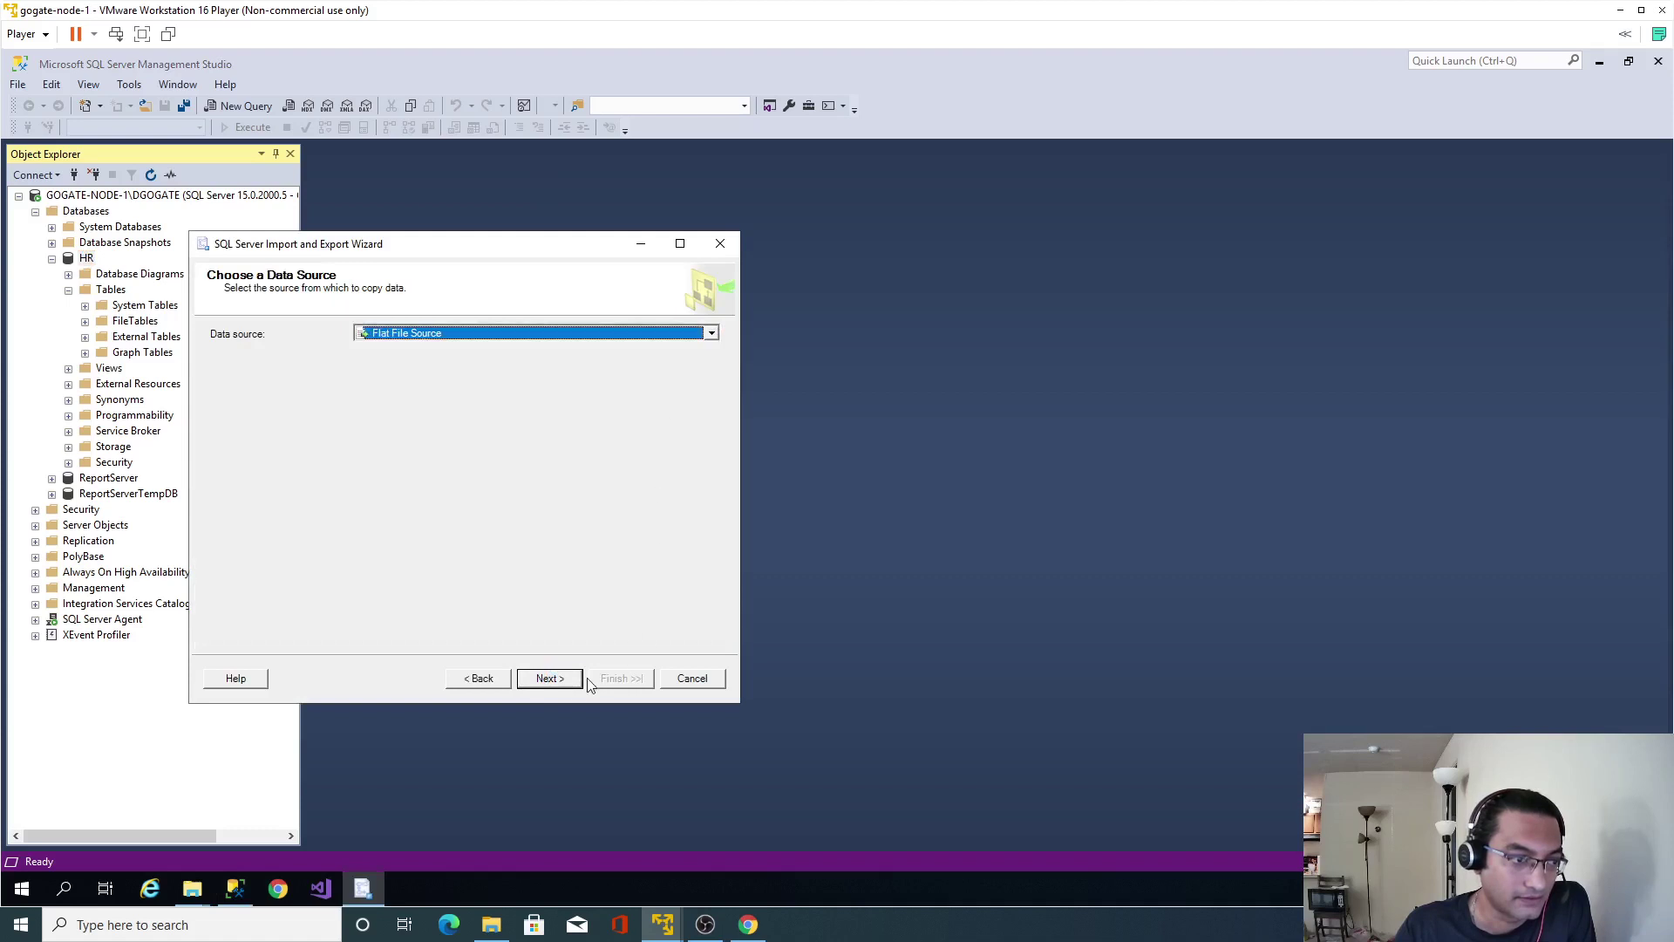
click(684, 386)
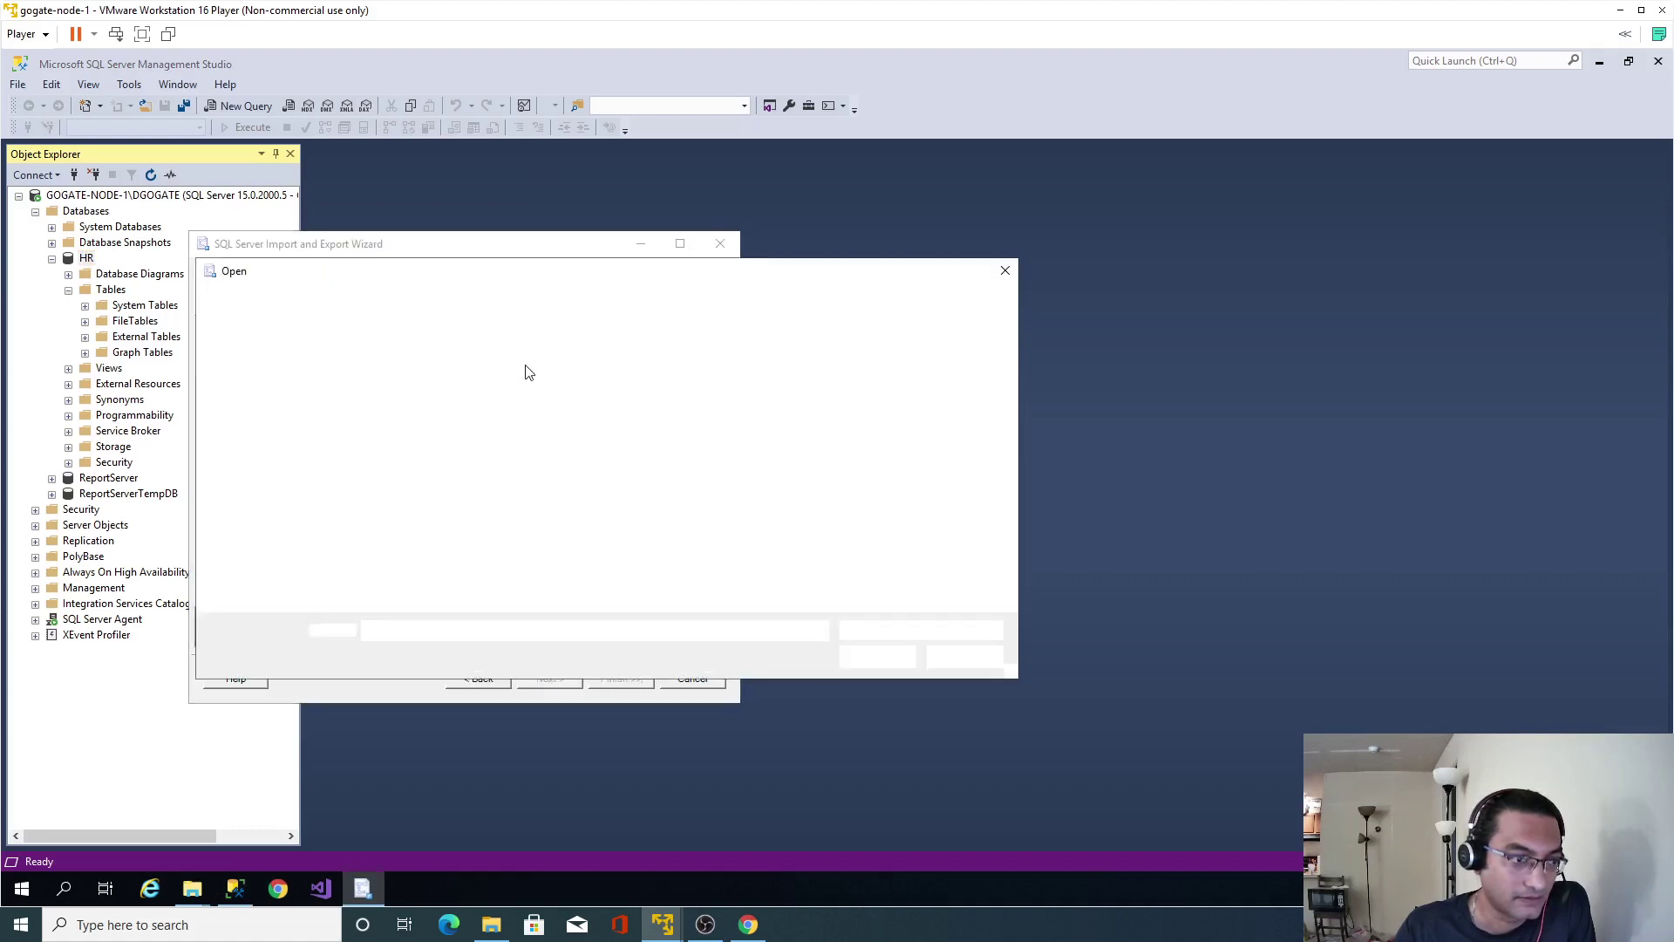
double_click(392, 415)
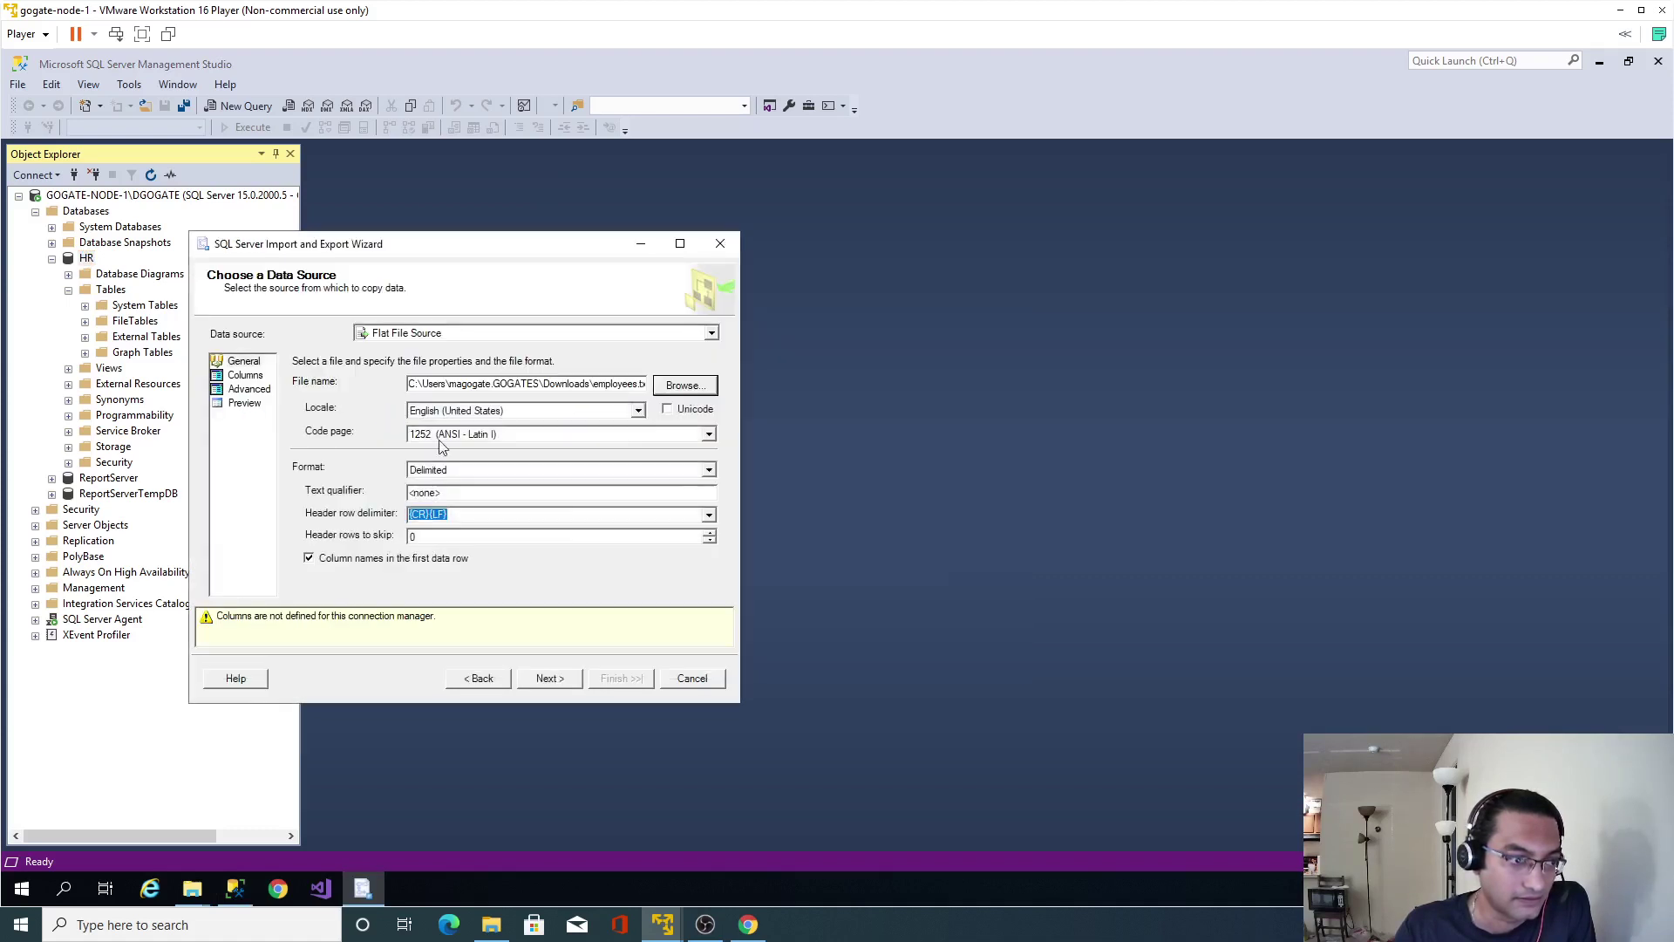
click(545, 677)
click(556, 683)
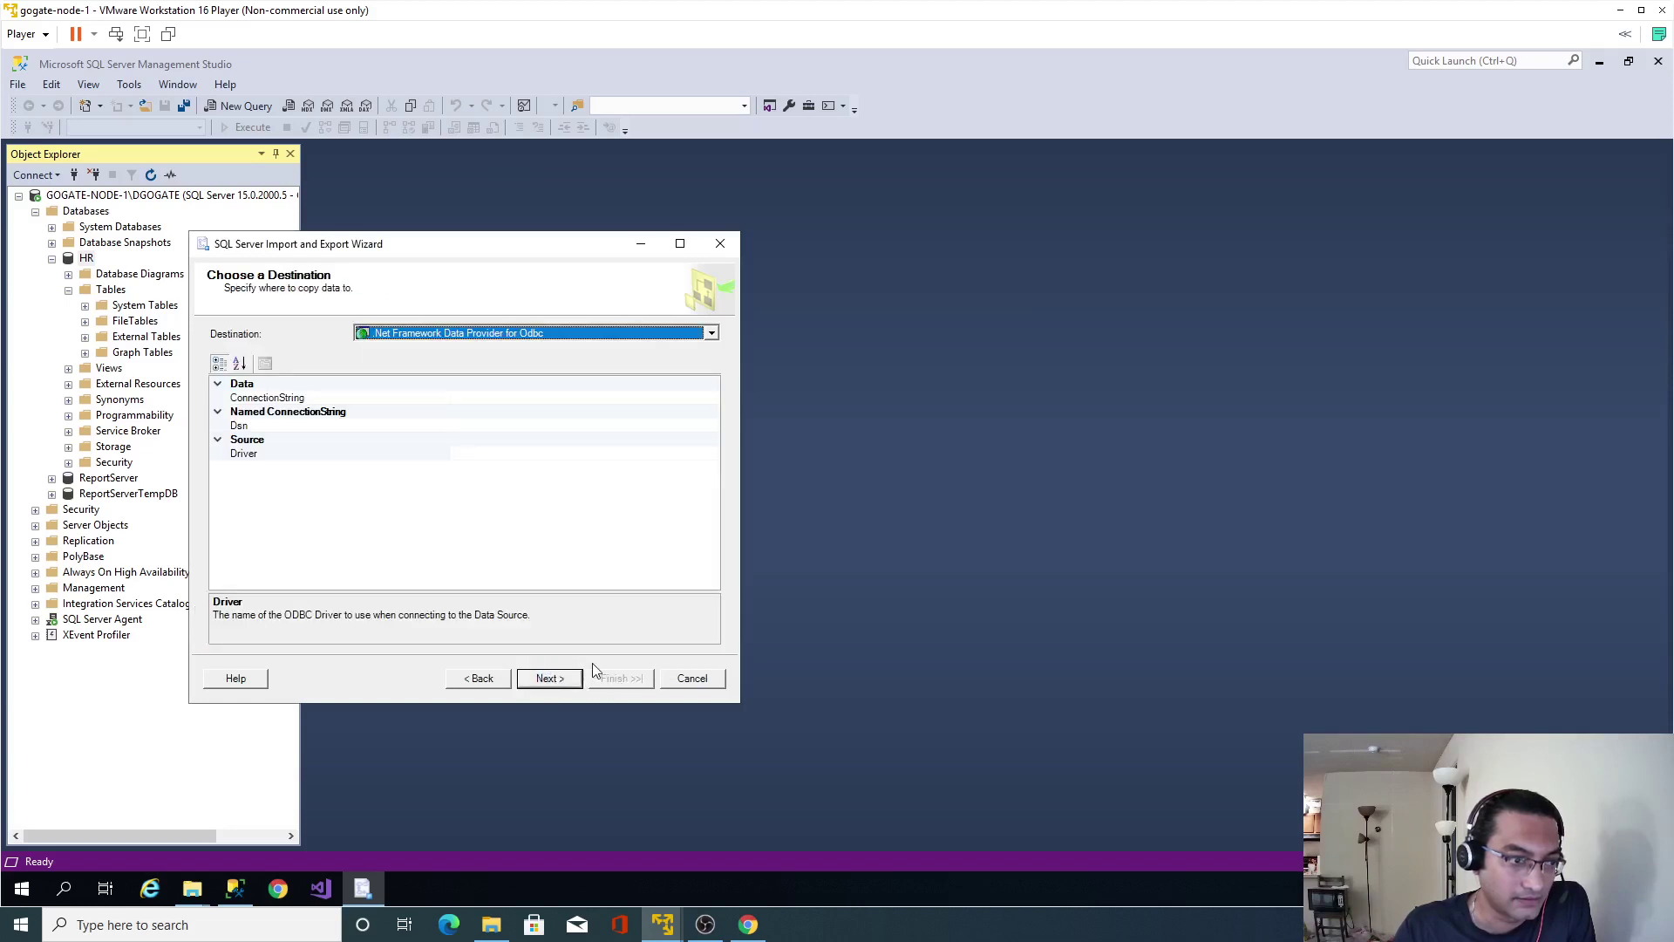
Set the destination to SQL Server Native Client 11.0 on HR.
click(712, 334)
scroll(625, 419, down, 3)
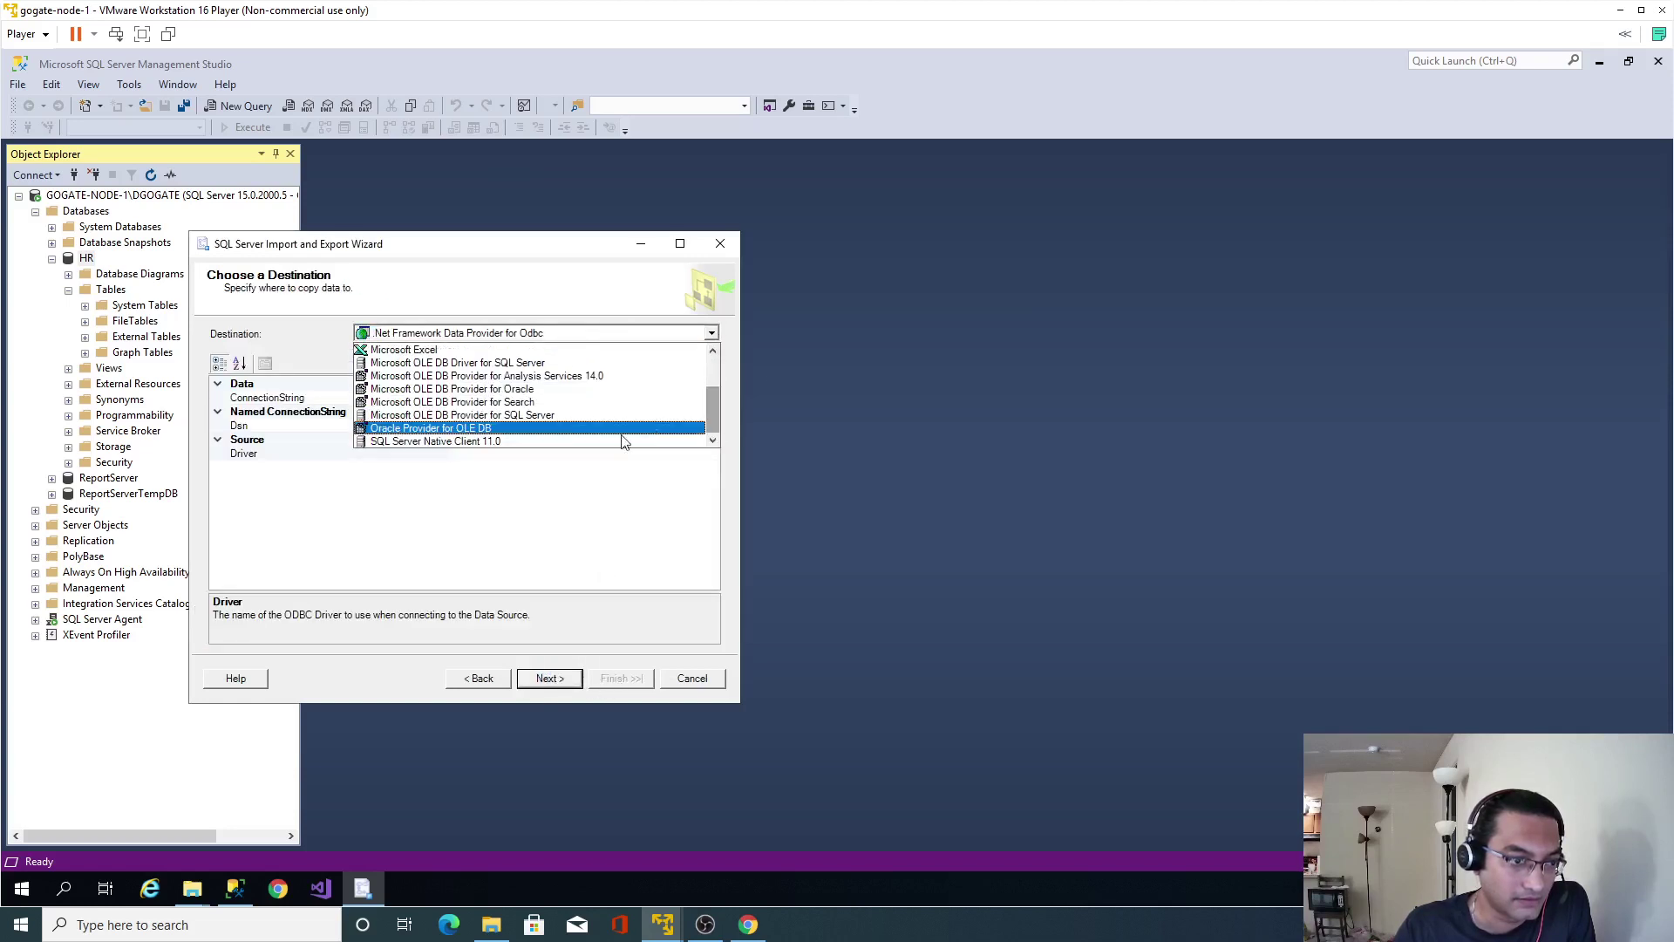
click(571, 445)
click(550, 678)
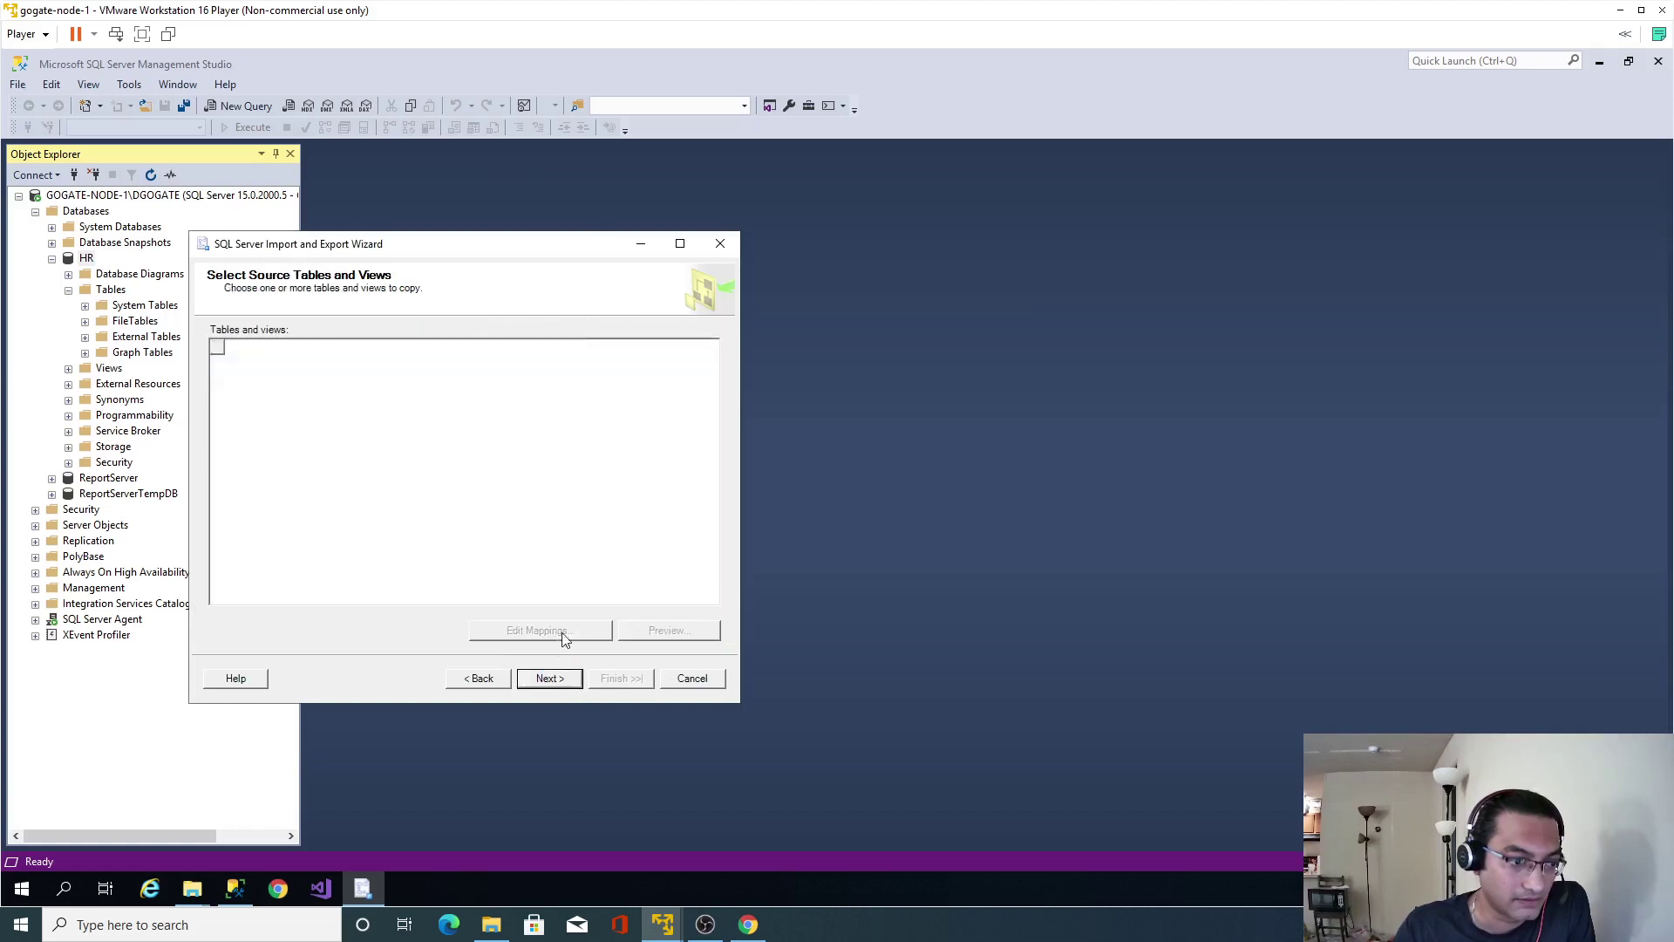
Run the import of 107 rows into [dbo].[employees] and close the wizard.
click(534, 679)
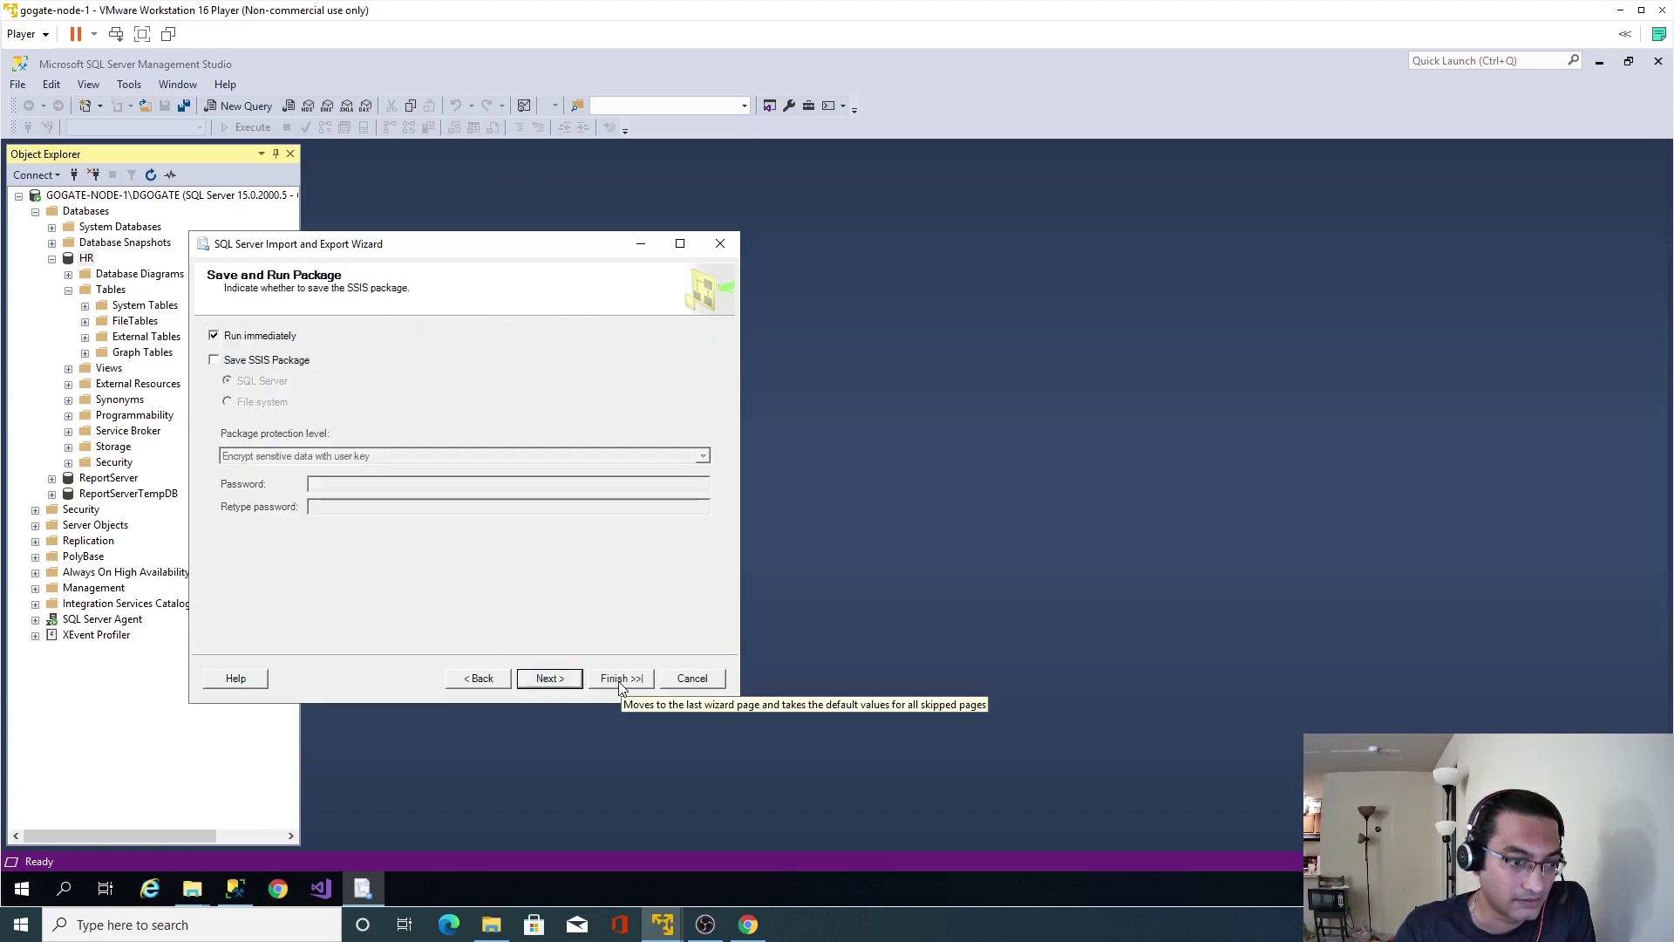
click(621, 680)
click(621, 680)
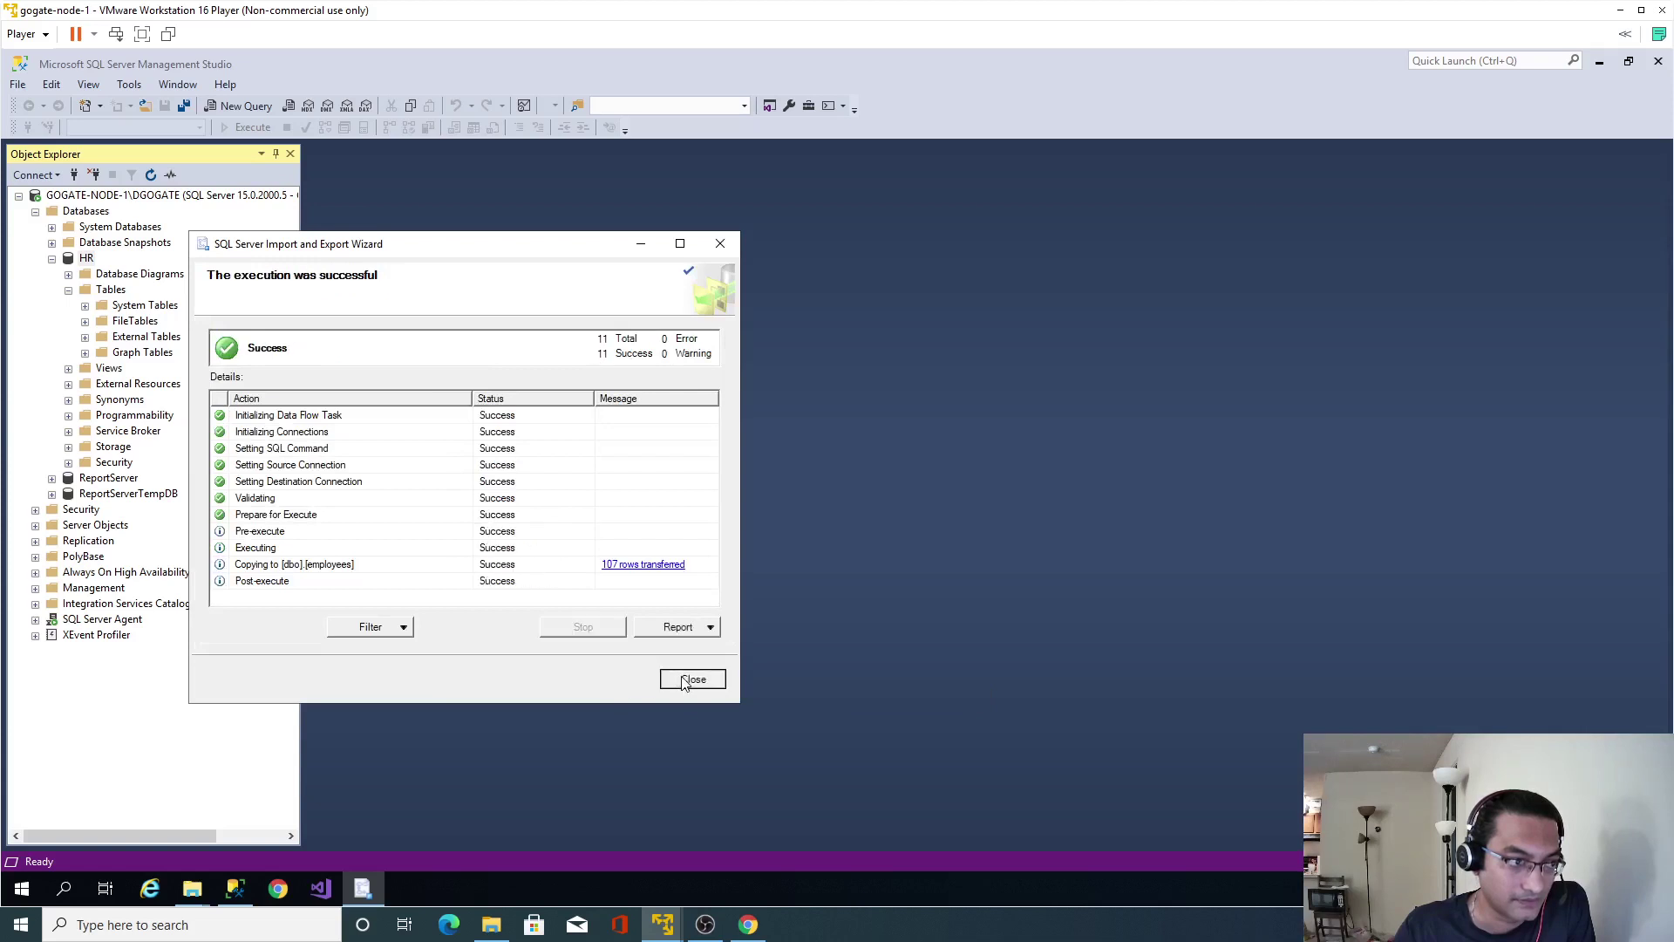
click(685, 681)
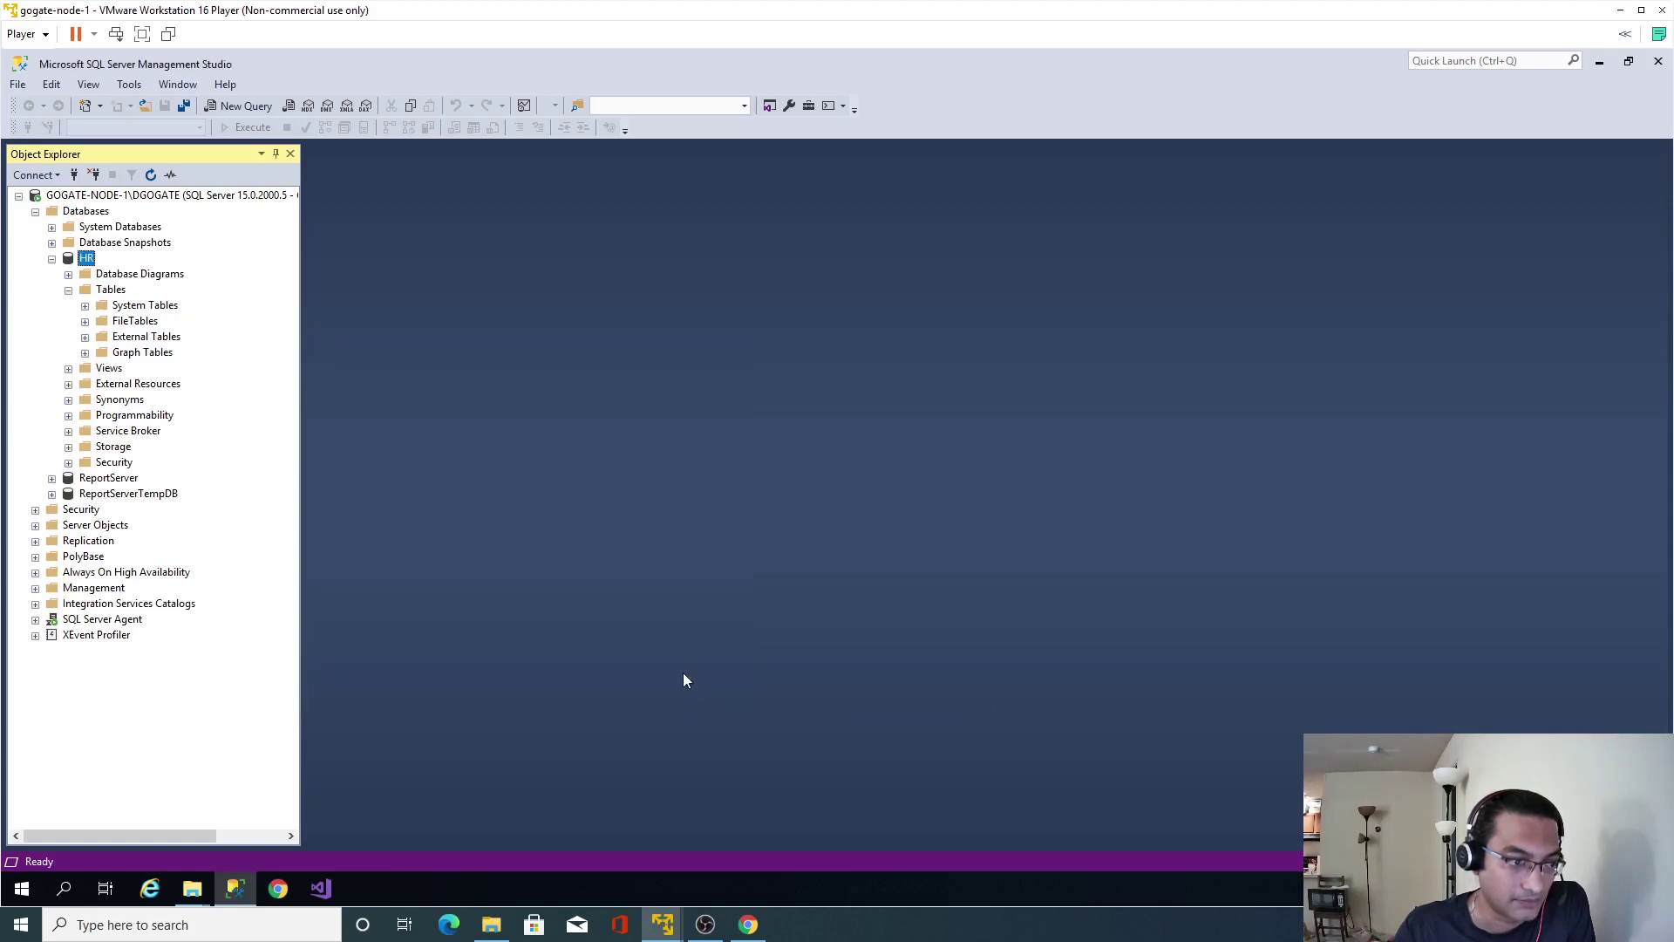
Start a new HR import with job_history.txt from Downloads as the flat file source.
right_click(90, 264)
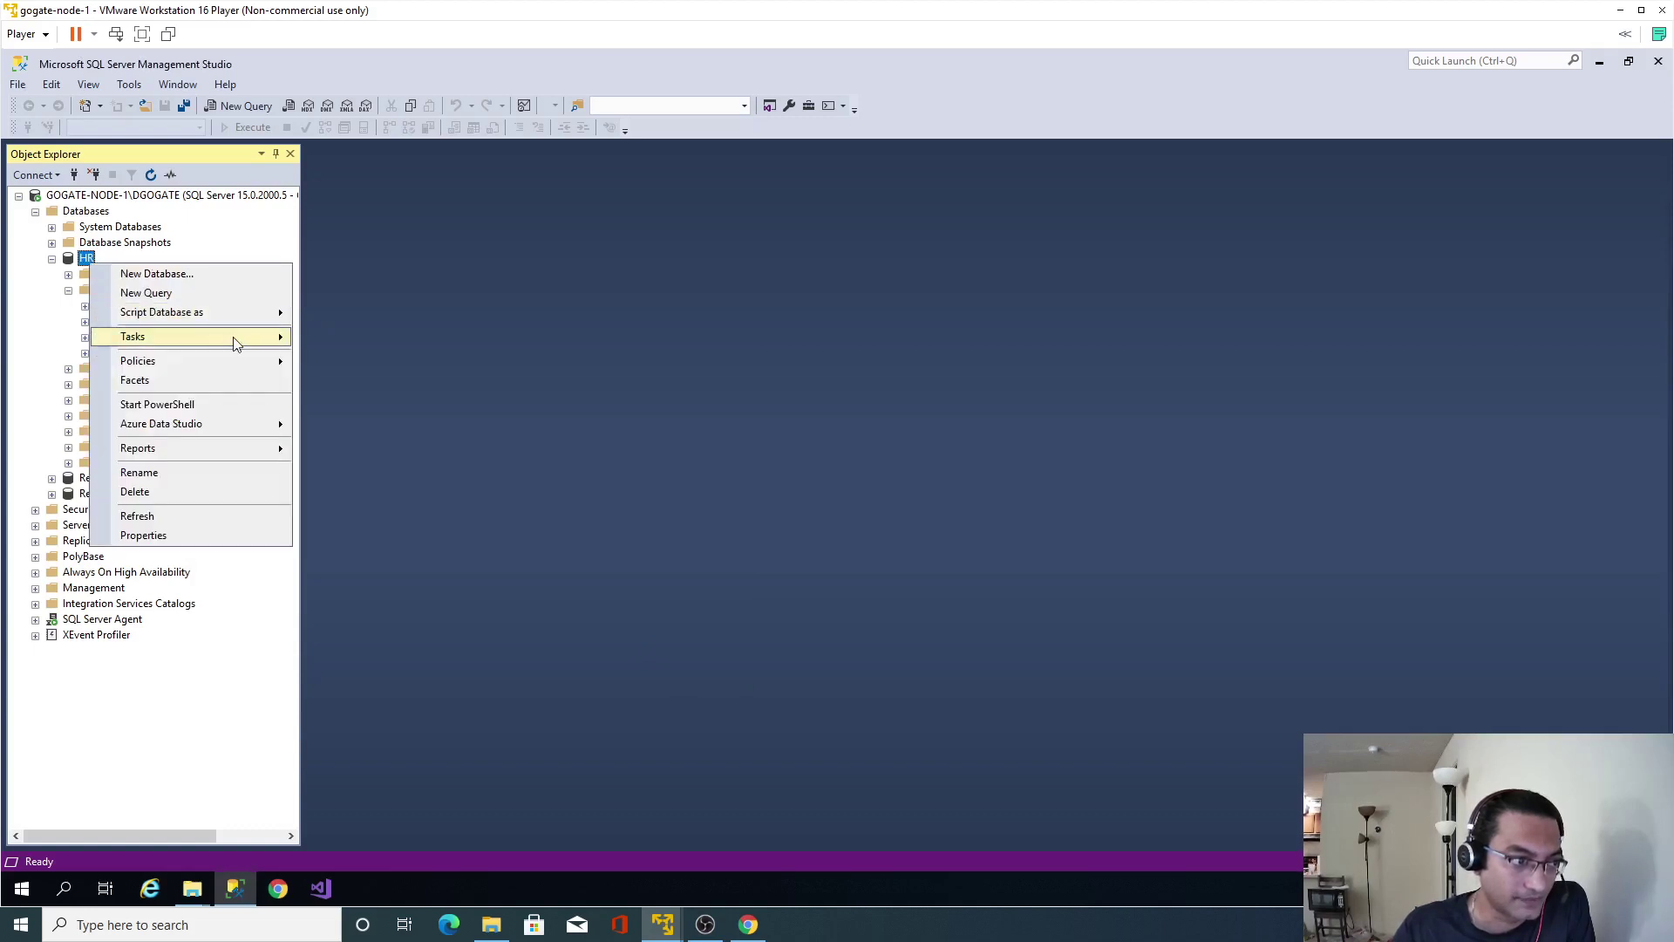
mouse_move(235, 339)
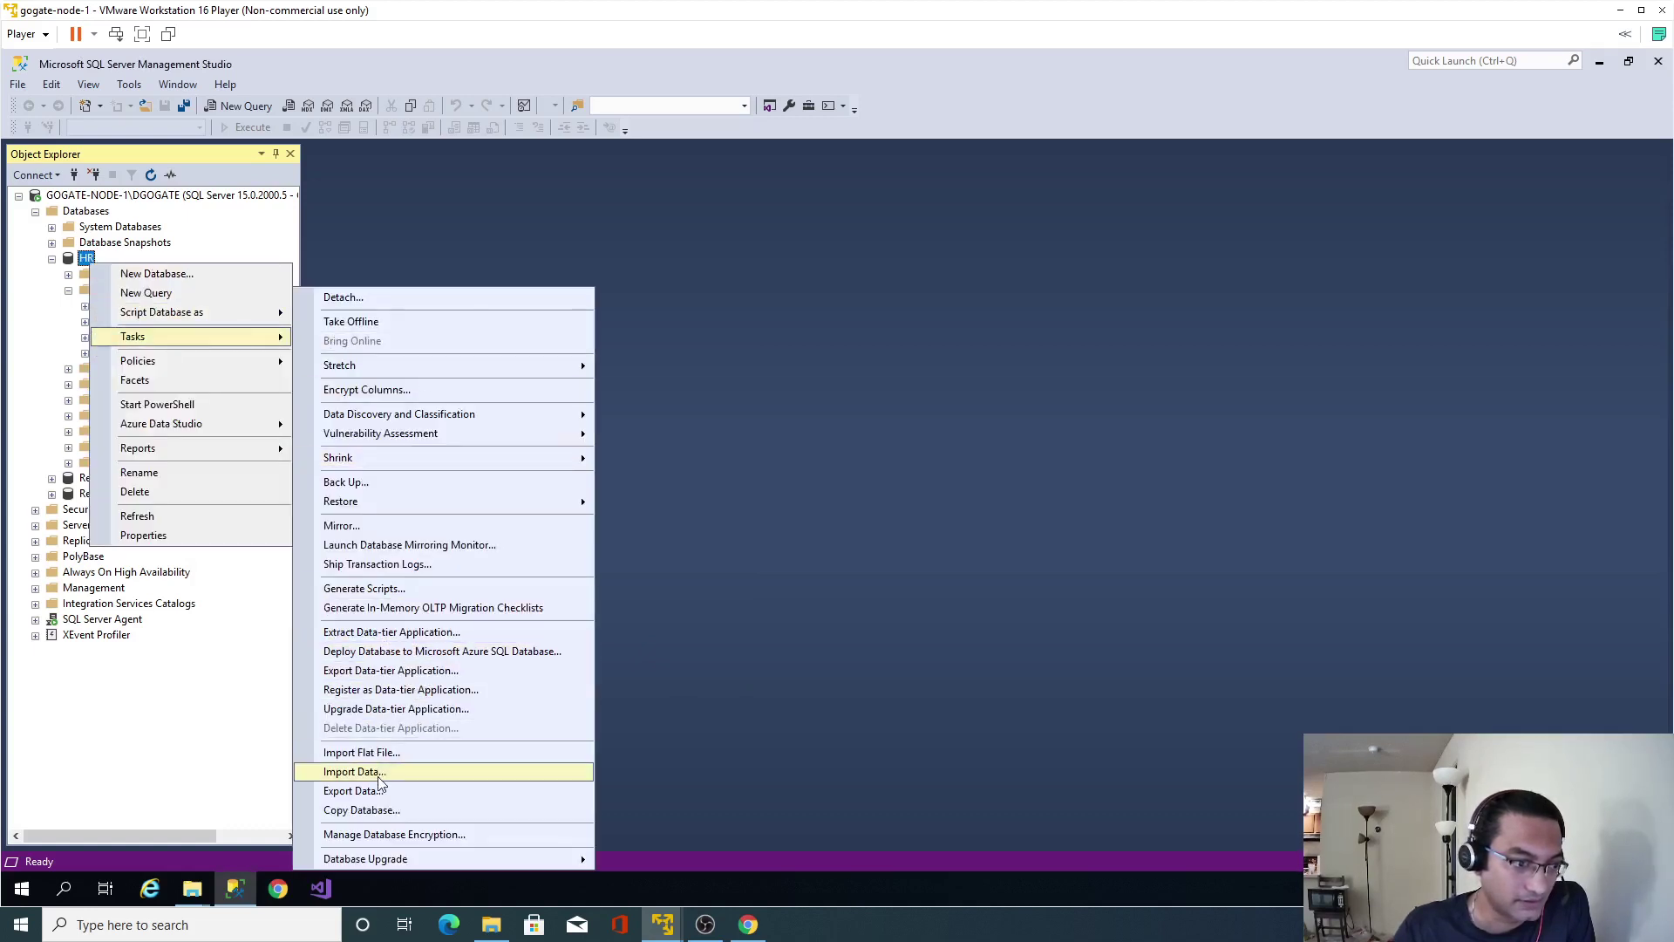
click(384, 773)
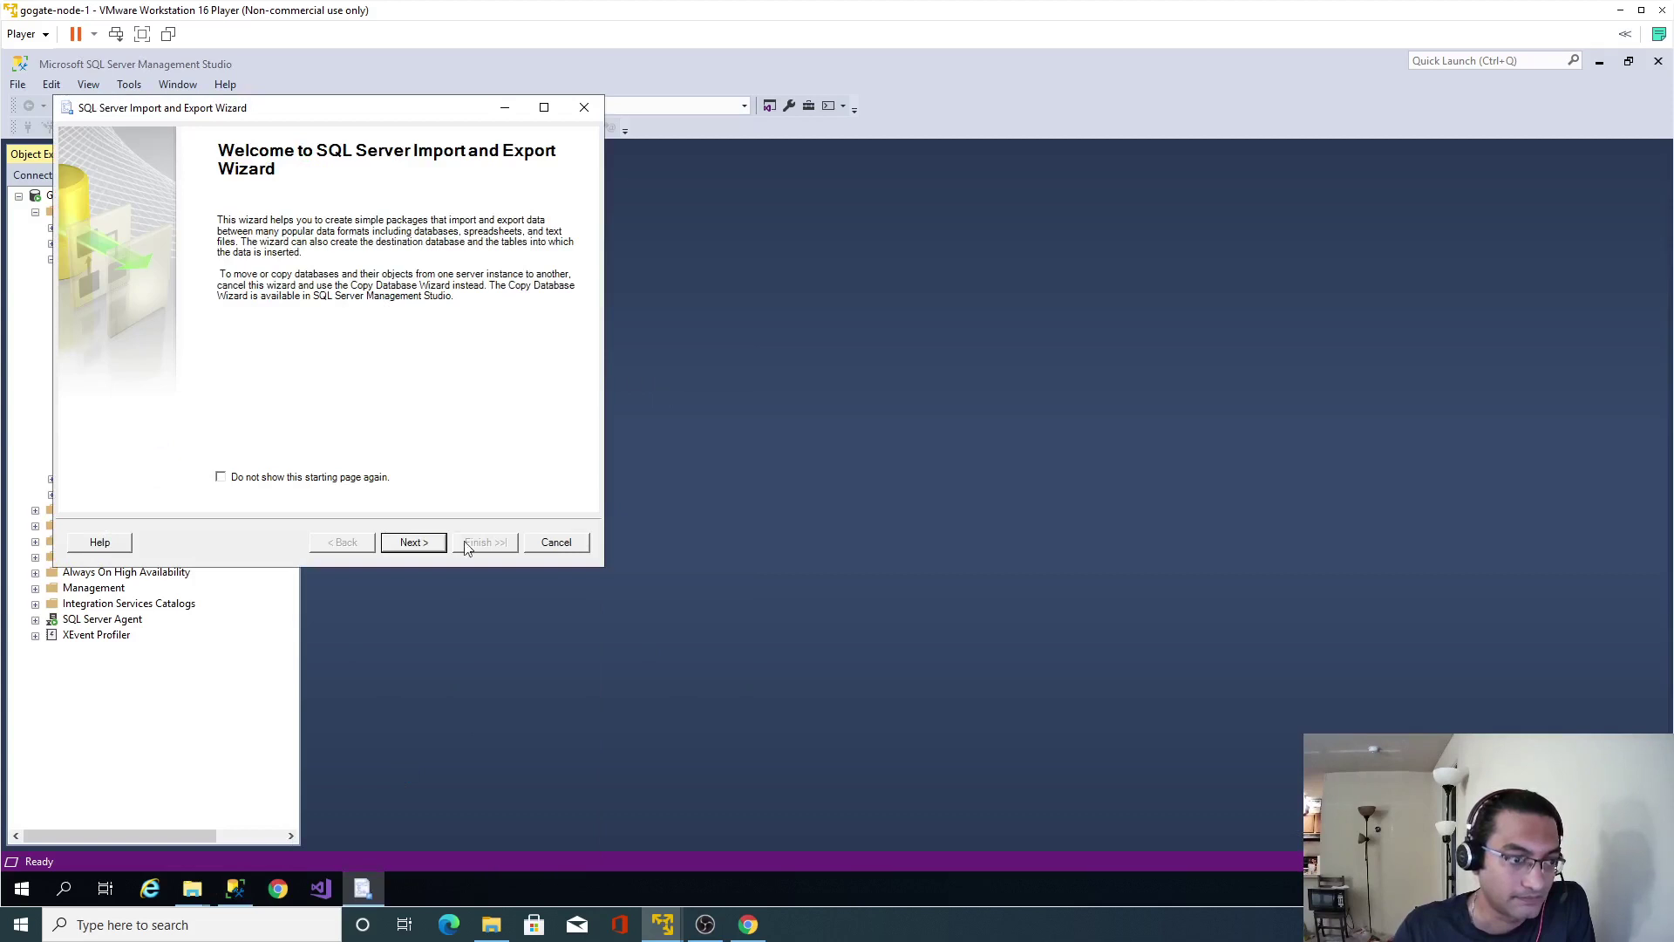
click(430, 547)
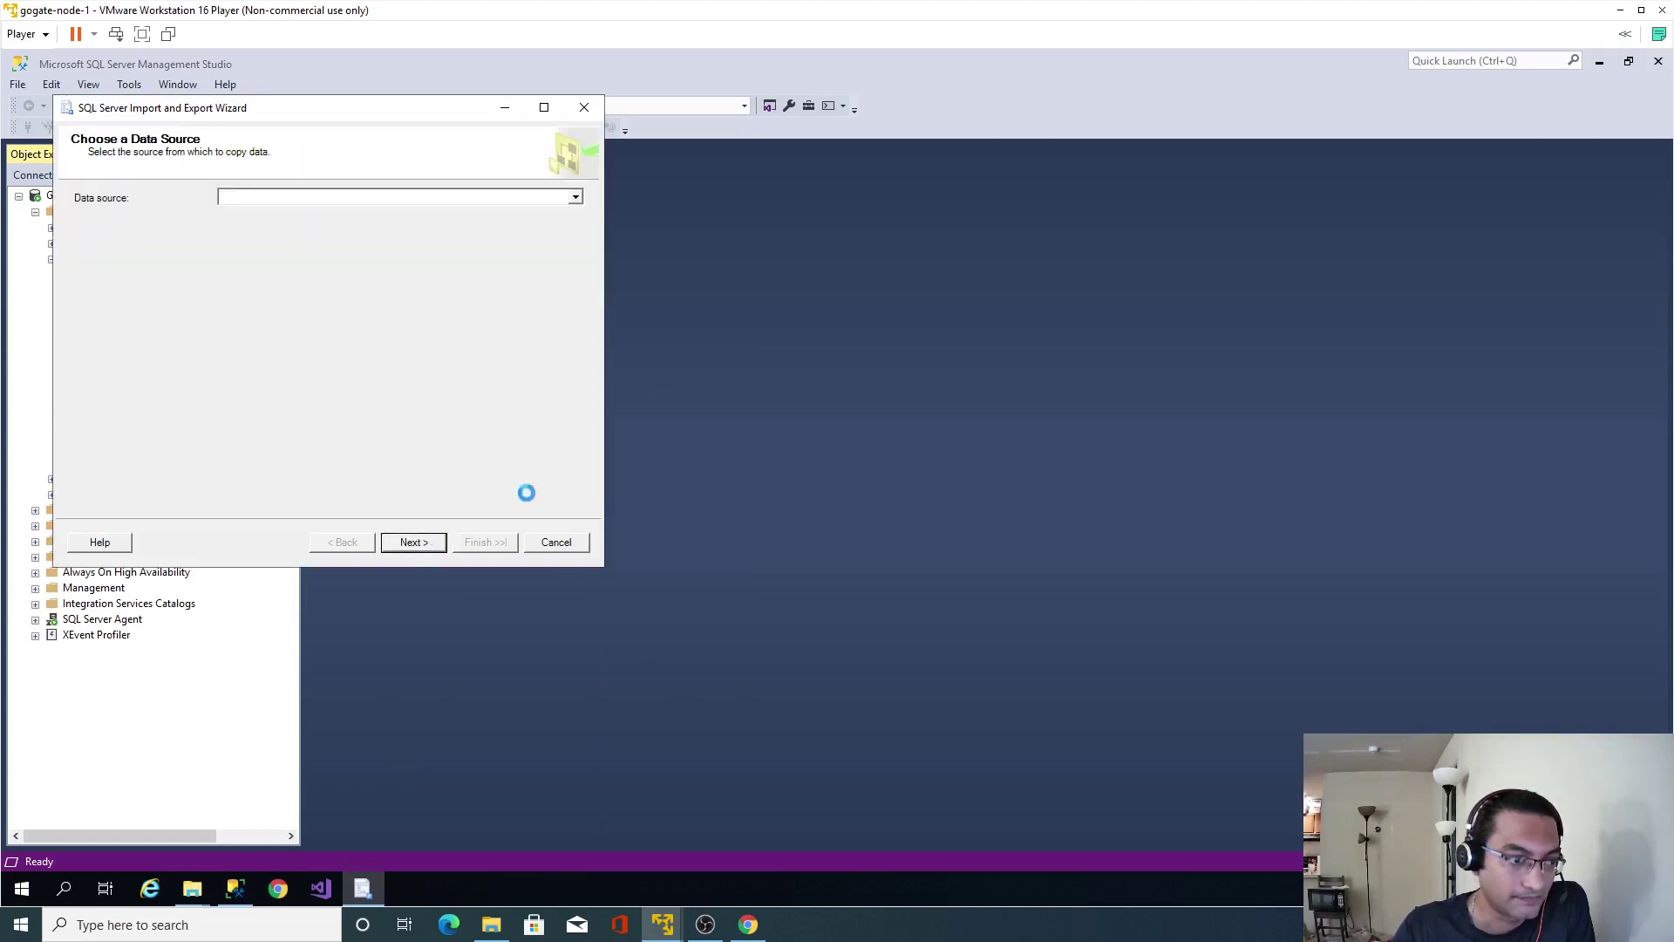
click(576, 198)
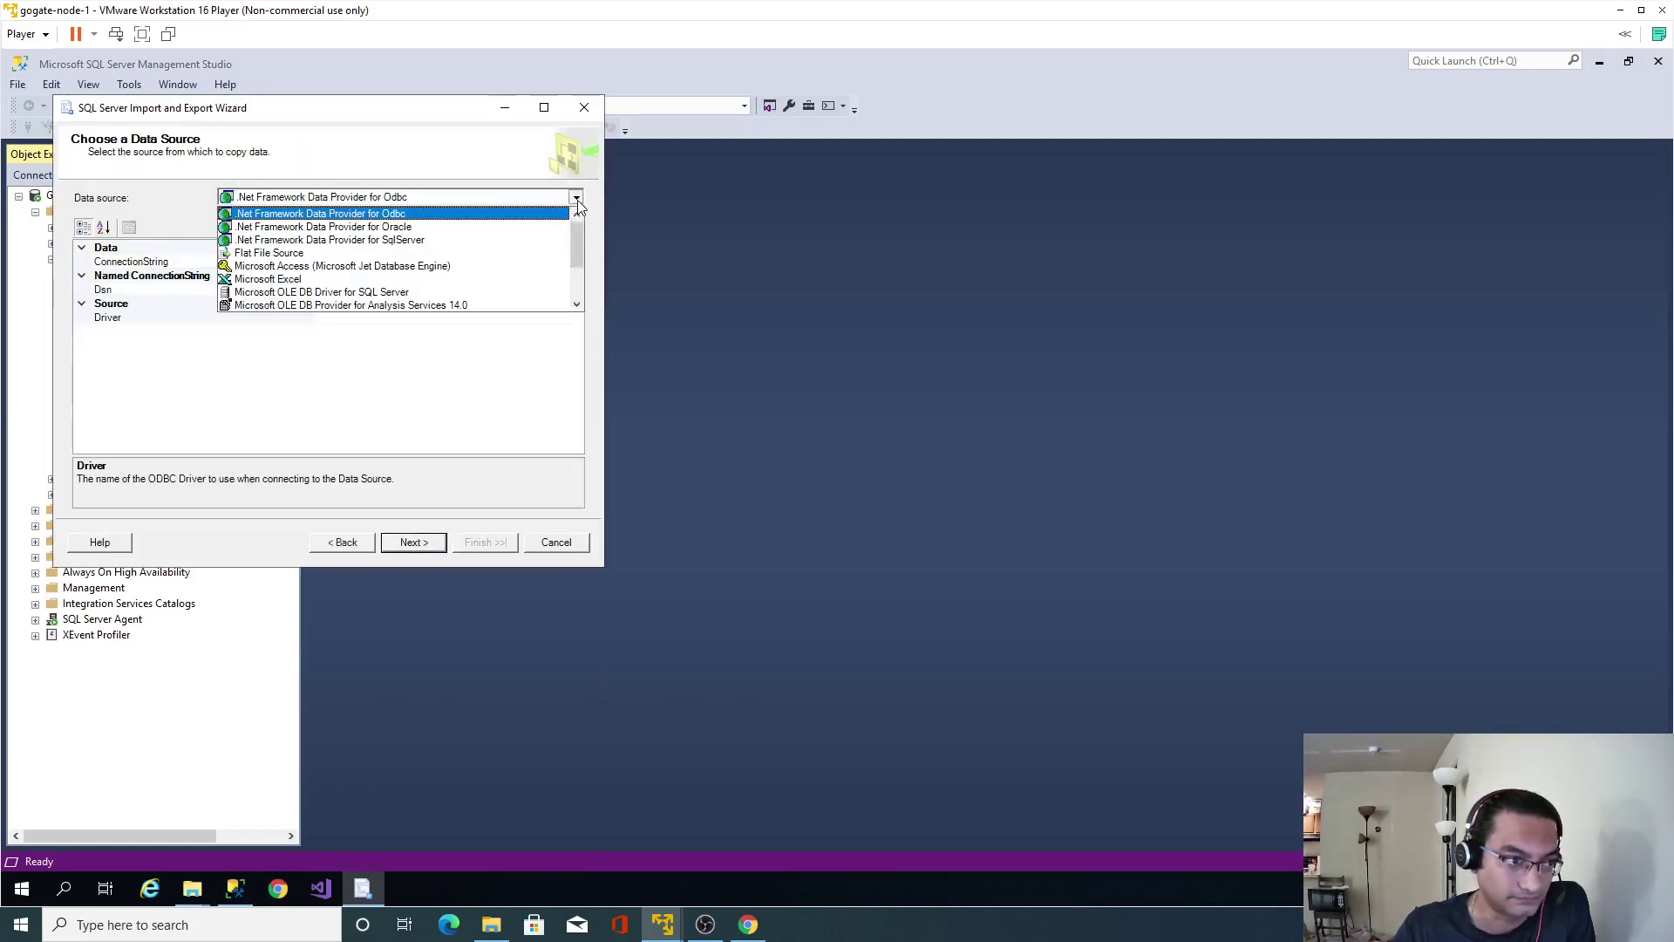
click(485, 252)
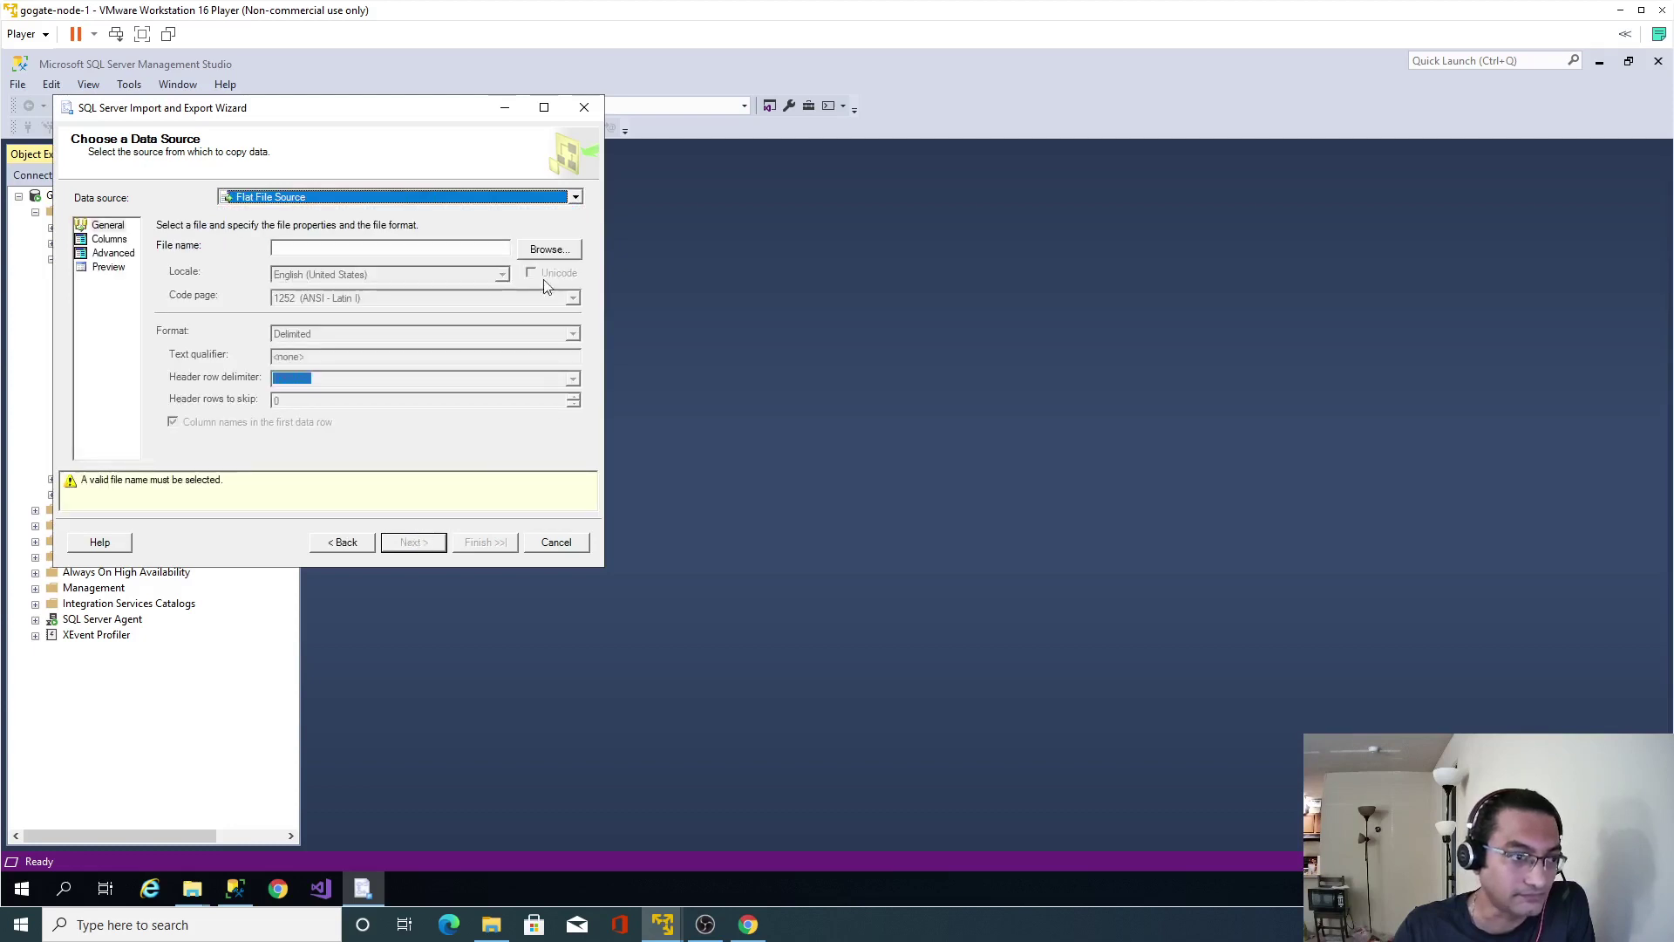
click(548, 253)
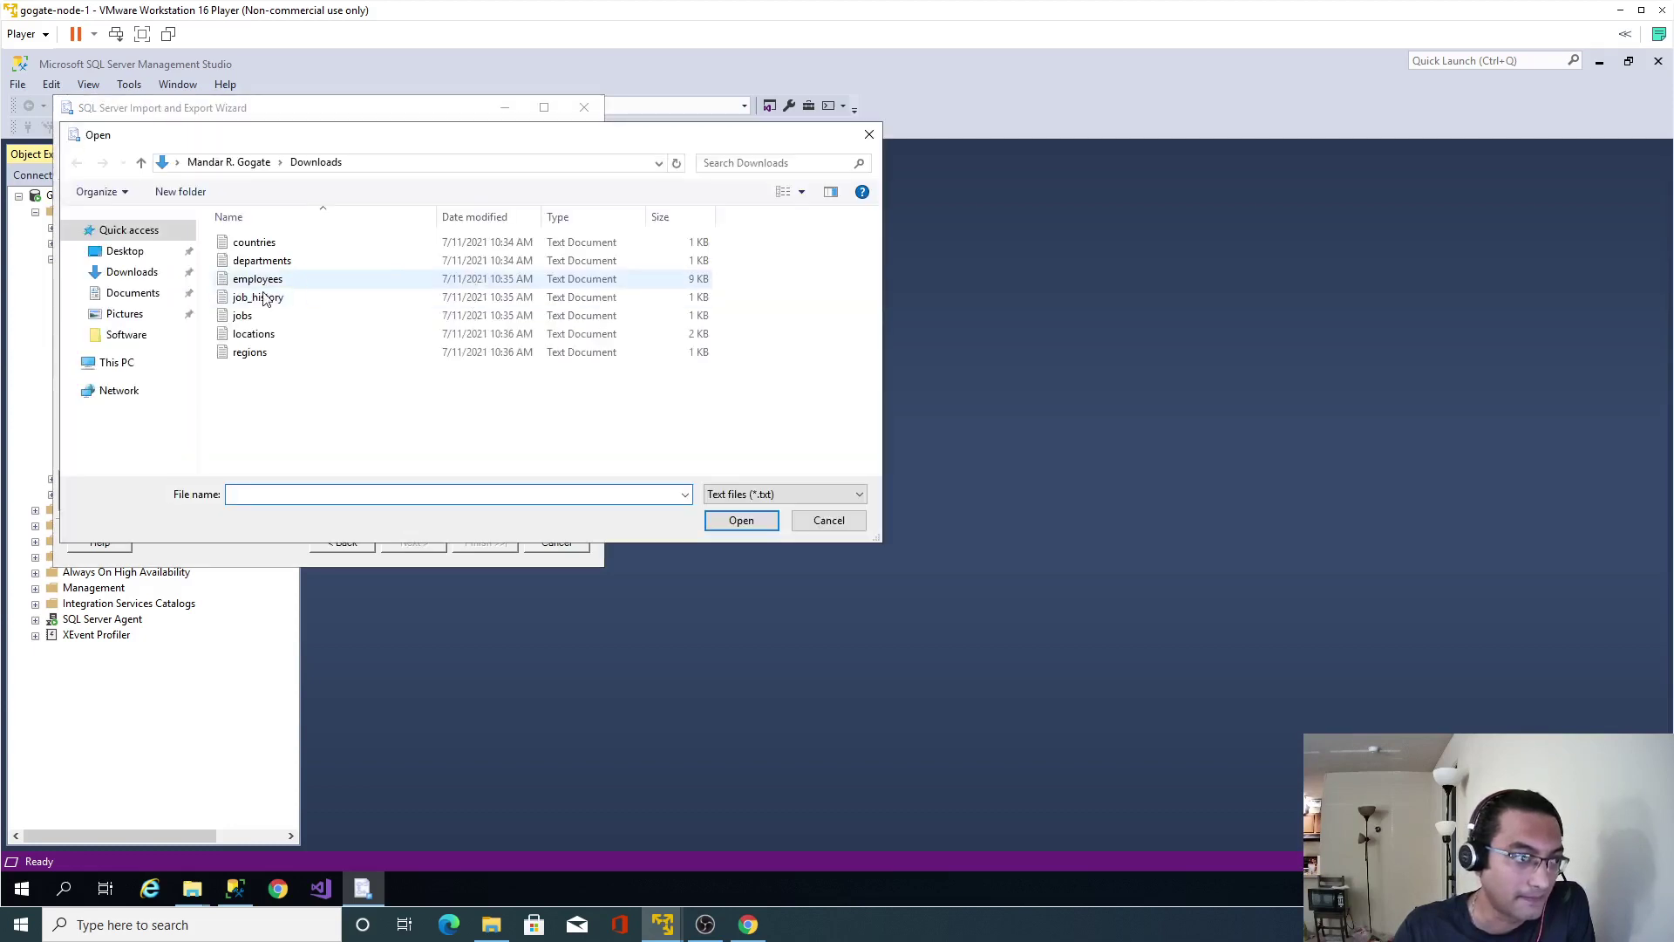
double_click(375, 296)
click(408, 548)
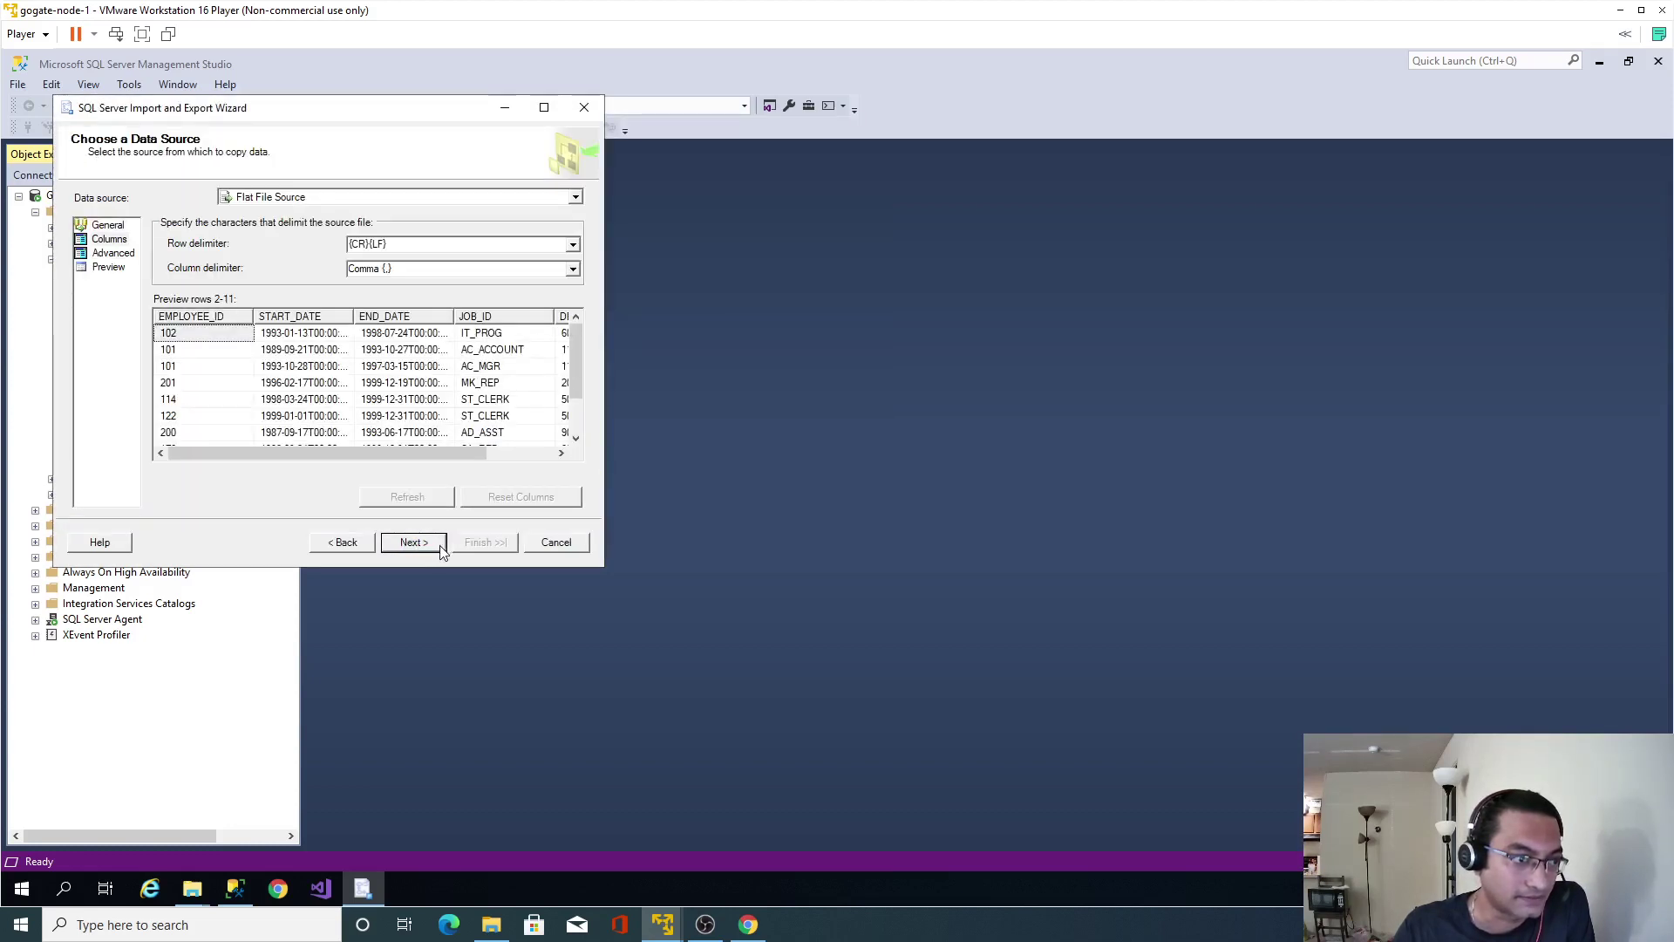
click(425, 548)
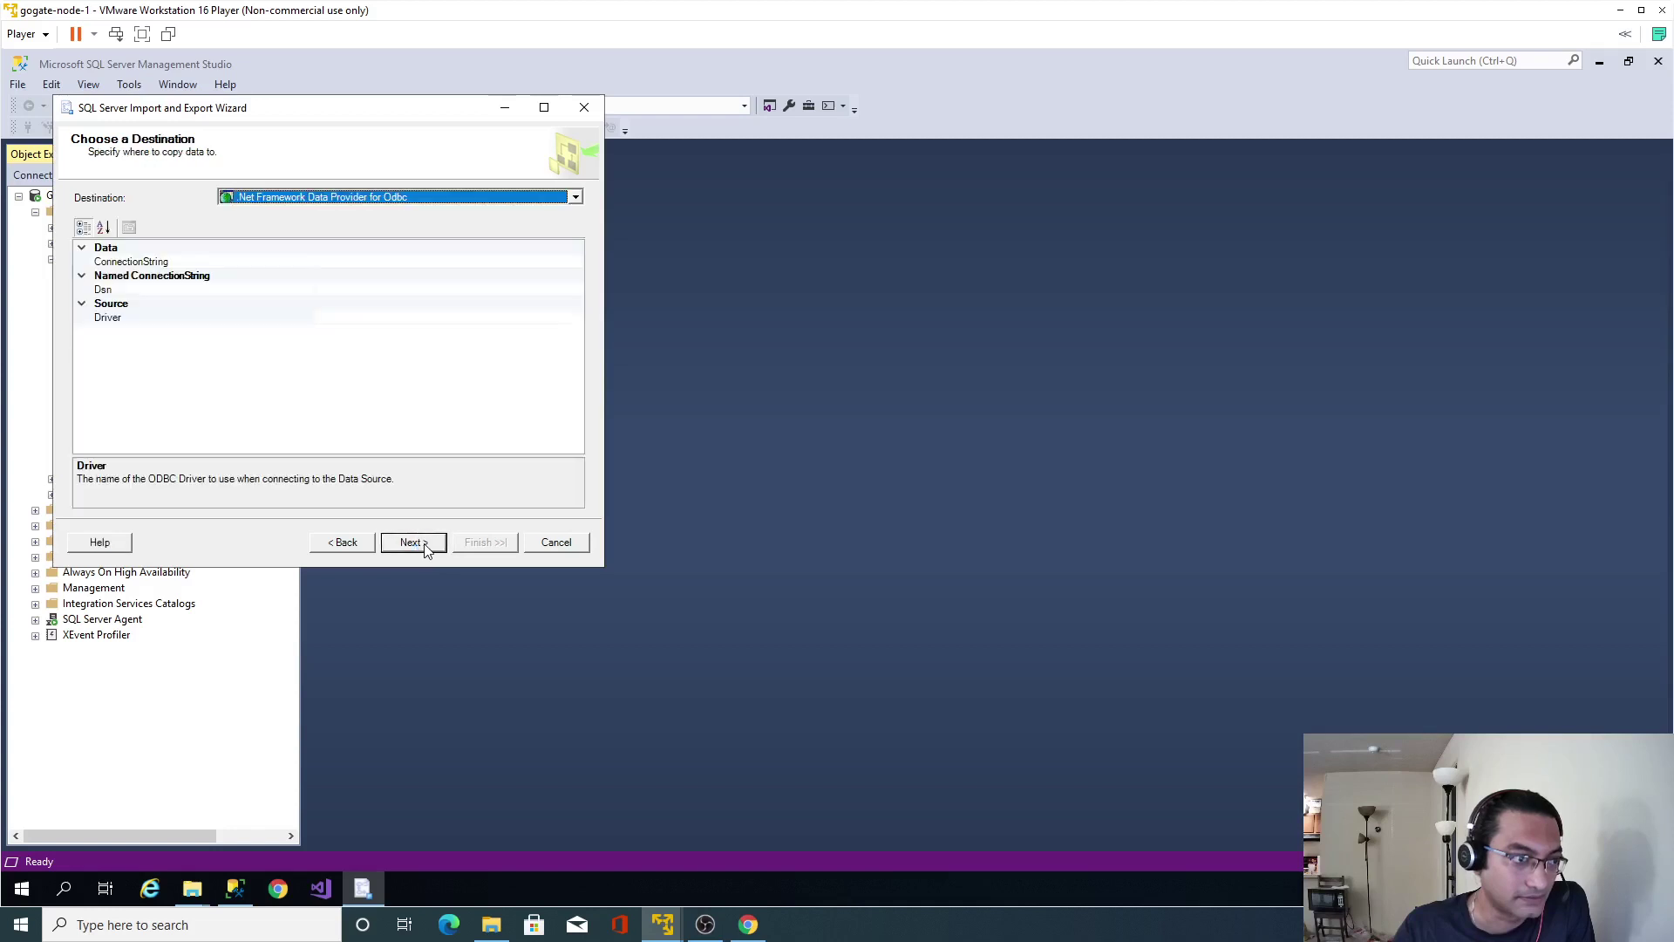
Set the destination to SQL Server Native Client 11.0 on HR.
click(574, 202)
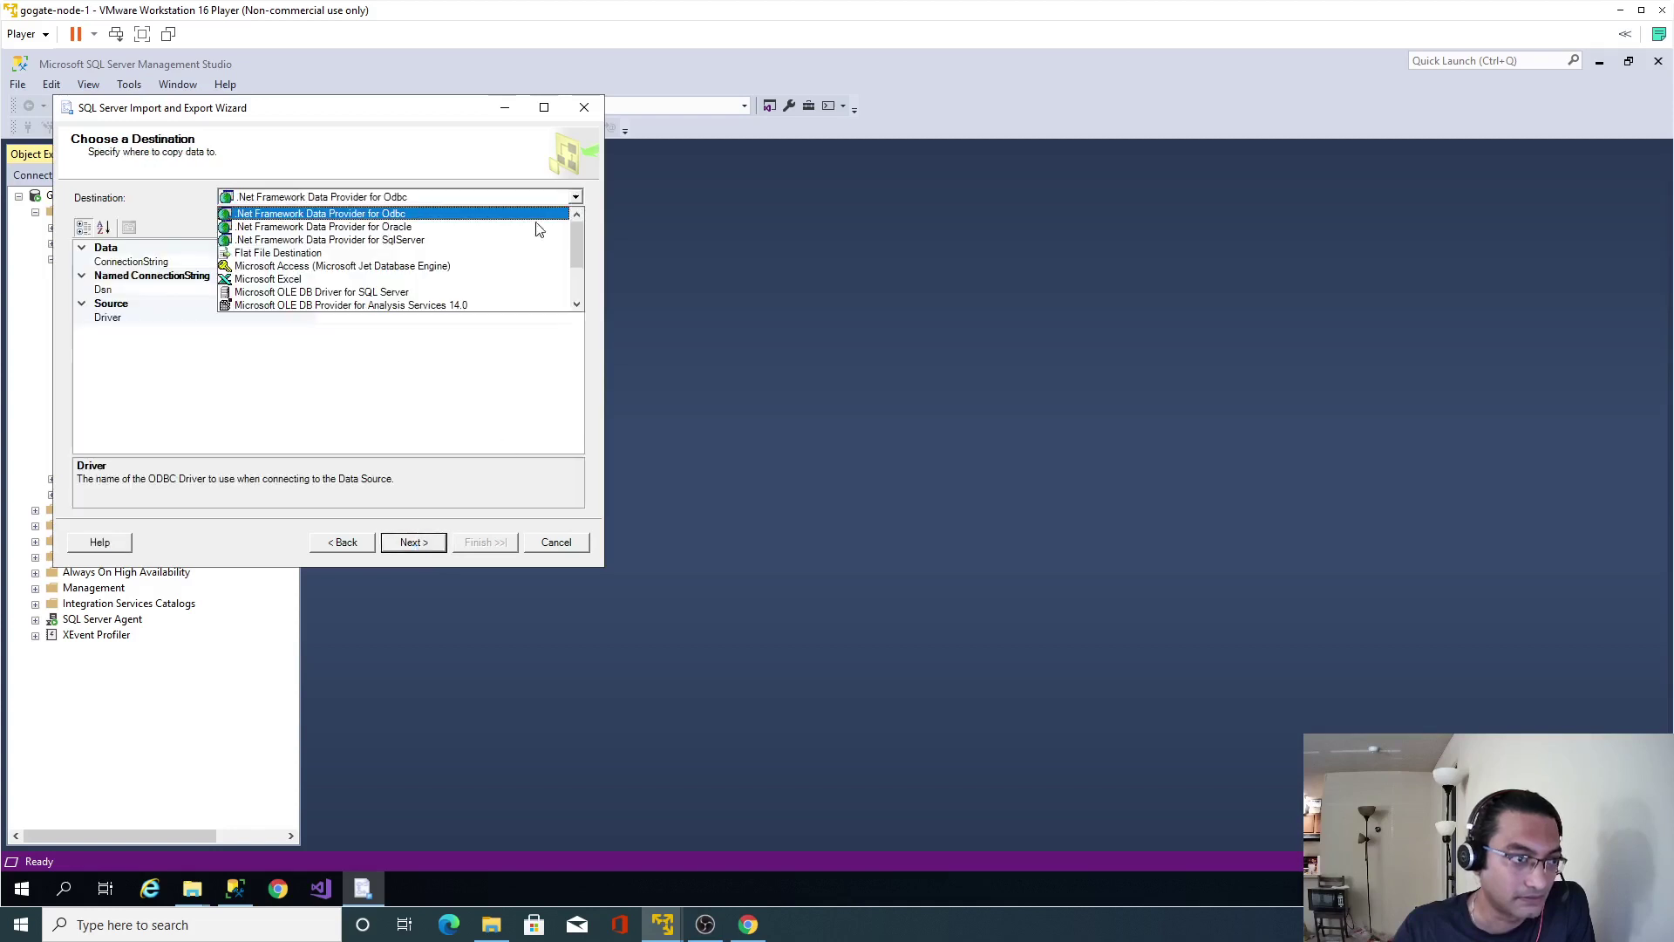
click(413, 306)
click(575, 197)
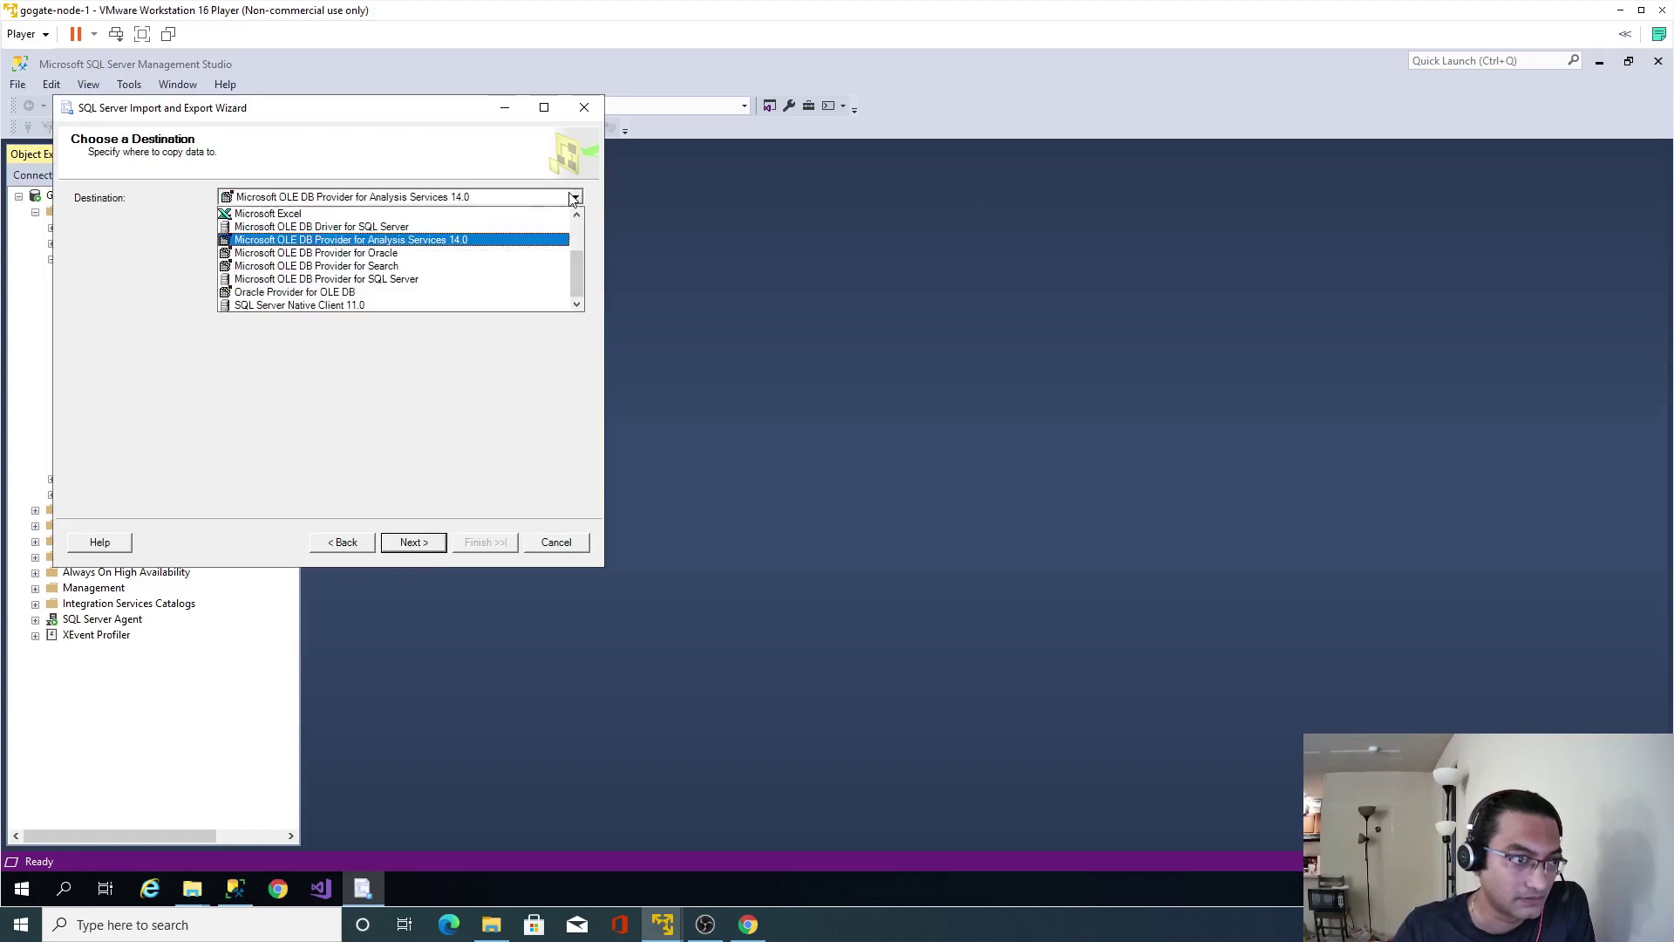
click(414, 305)
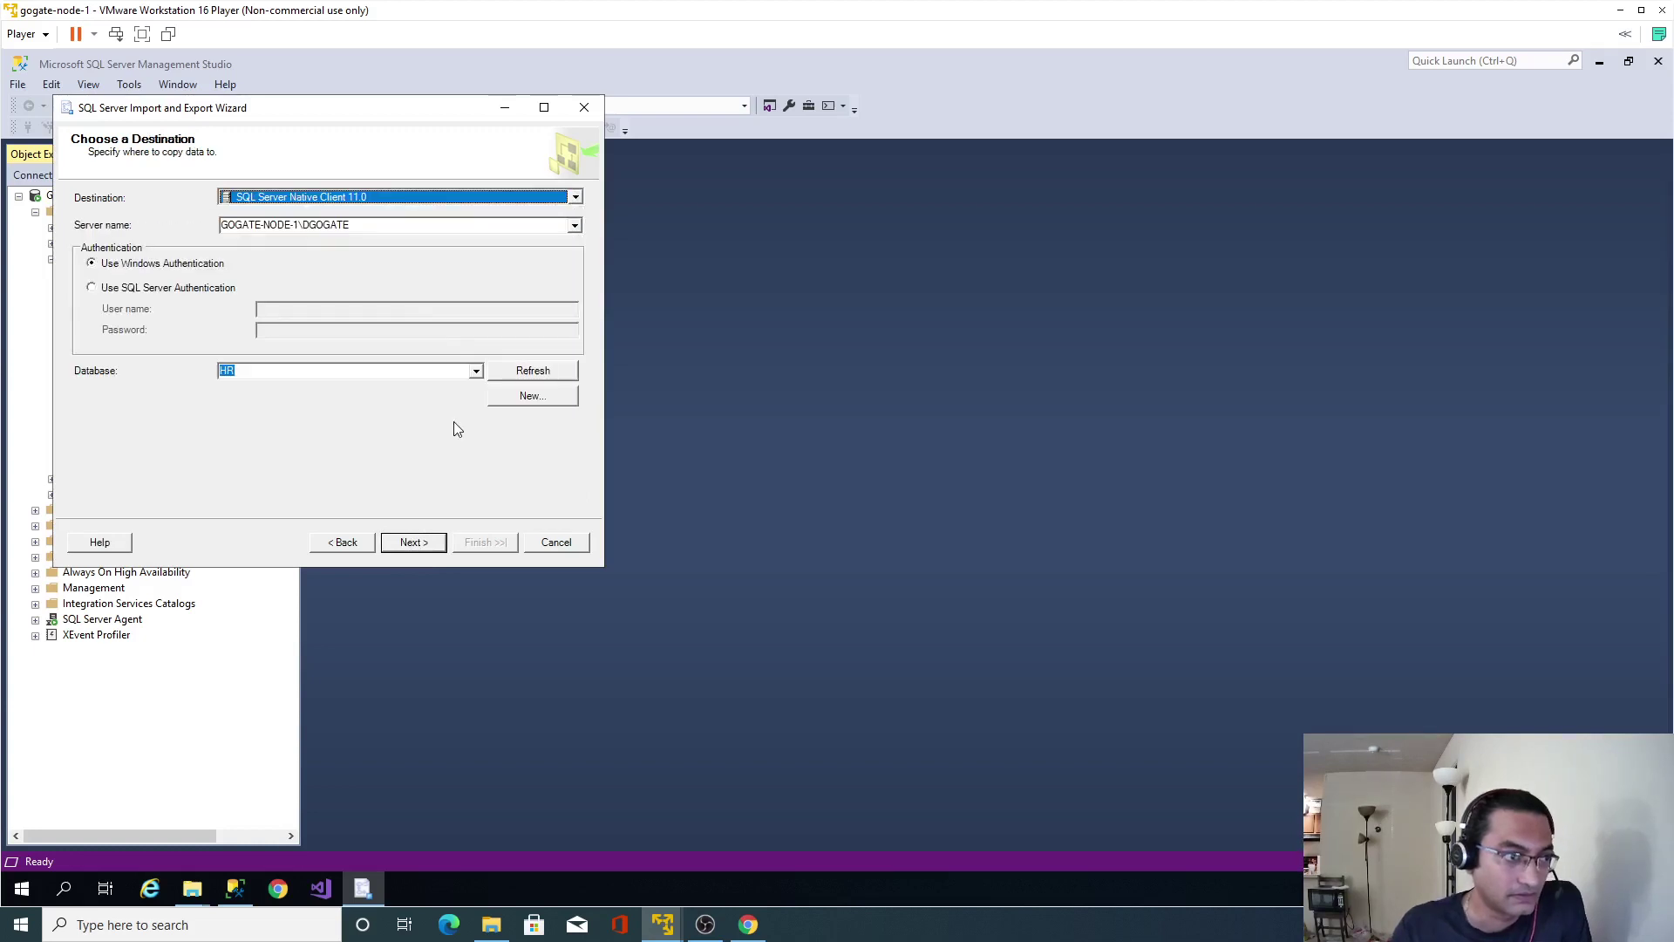
click(413, 542)
Accept the [dbo].[job_history] mapping and run the import of 10 rows.
click(413, 542)
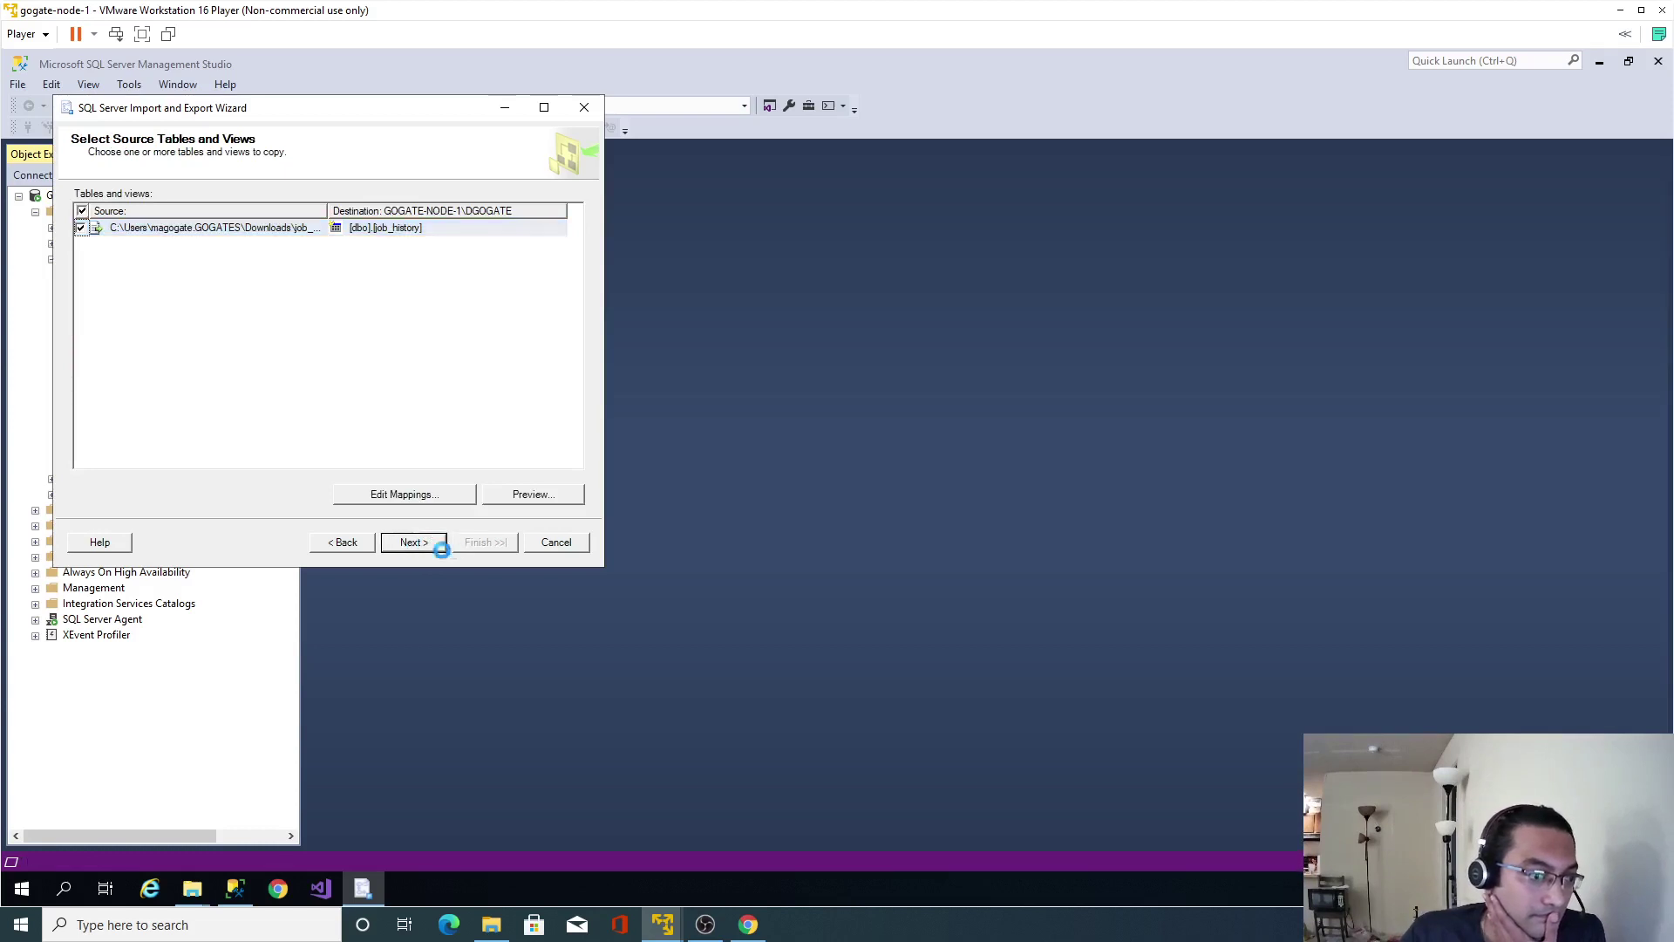
click(480, 542)
click(479, 546)
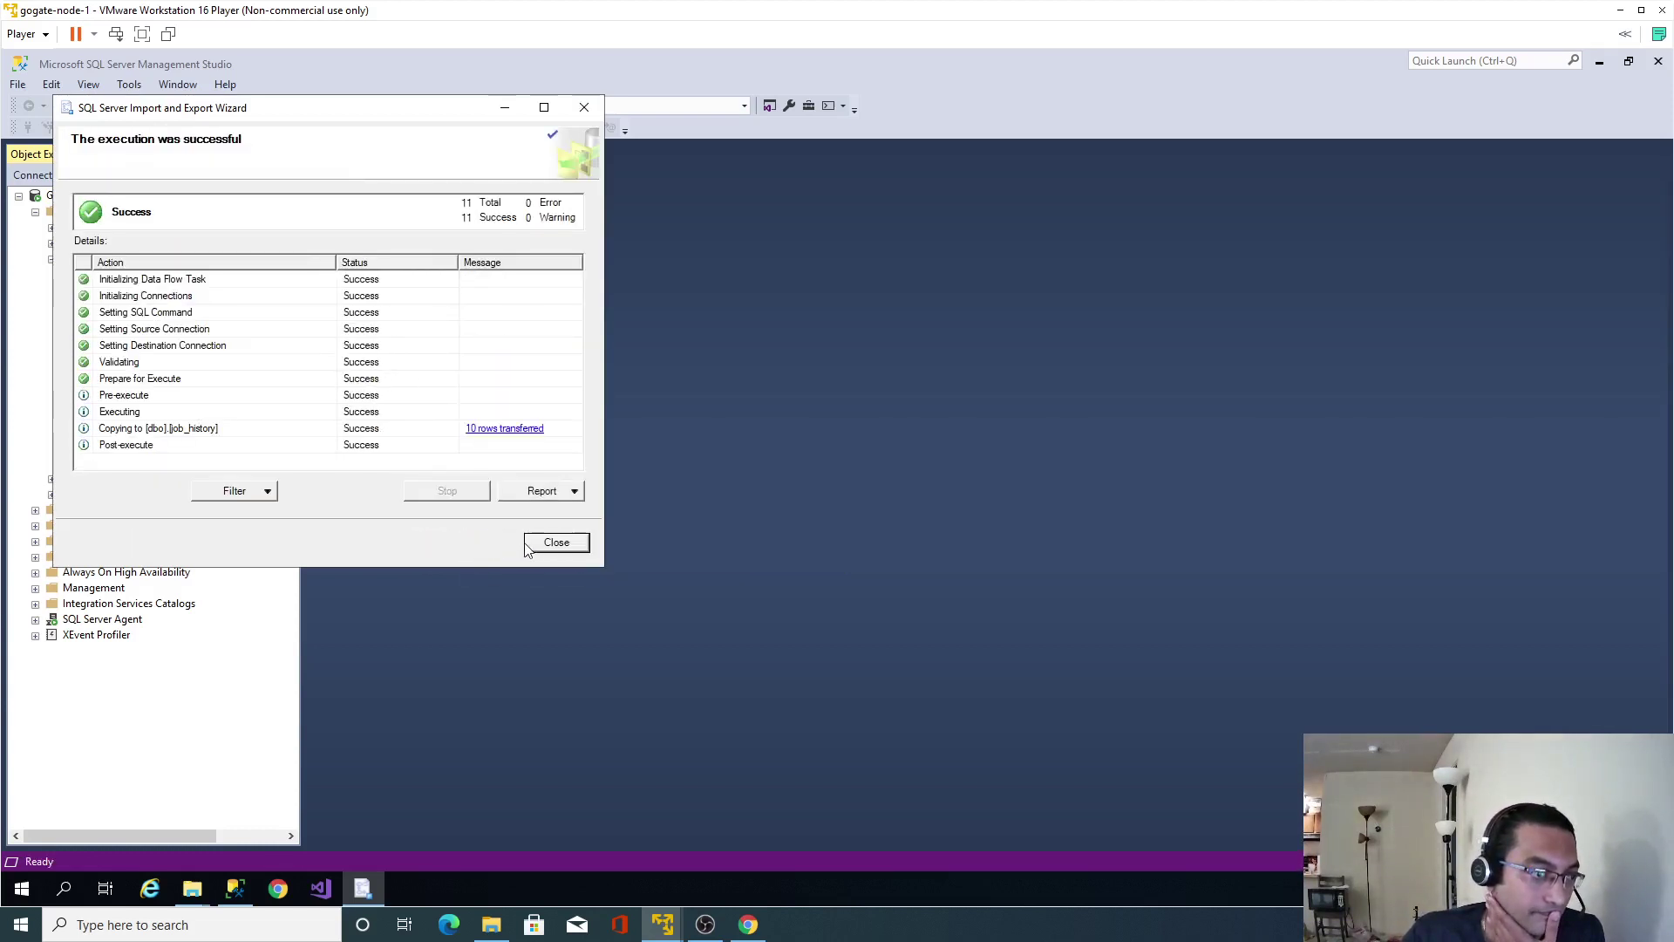
Close the previous wizard and start a new HR import with jobs.txt as the flat file source.
click(556, 543)
right_click(87, 259)
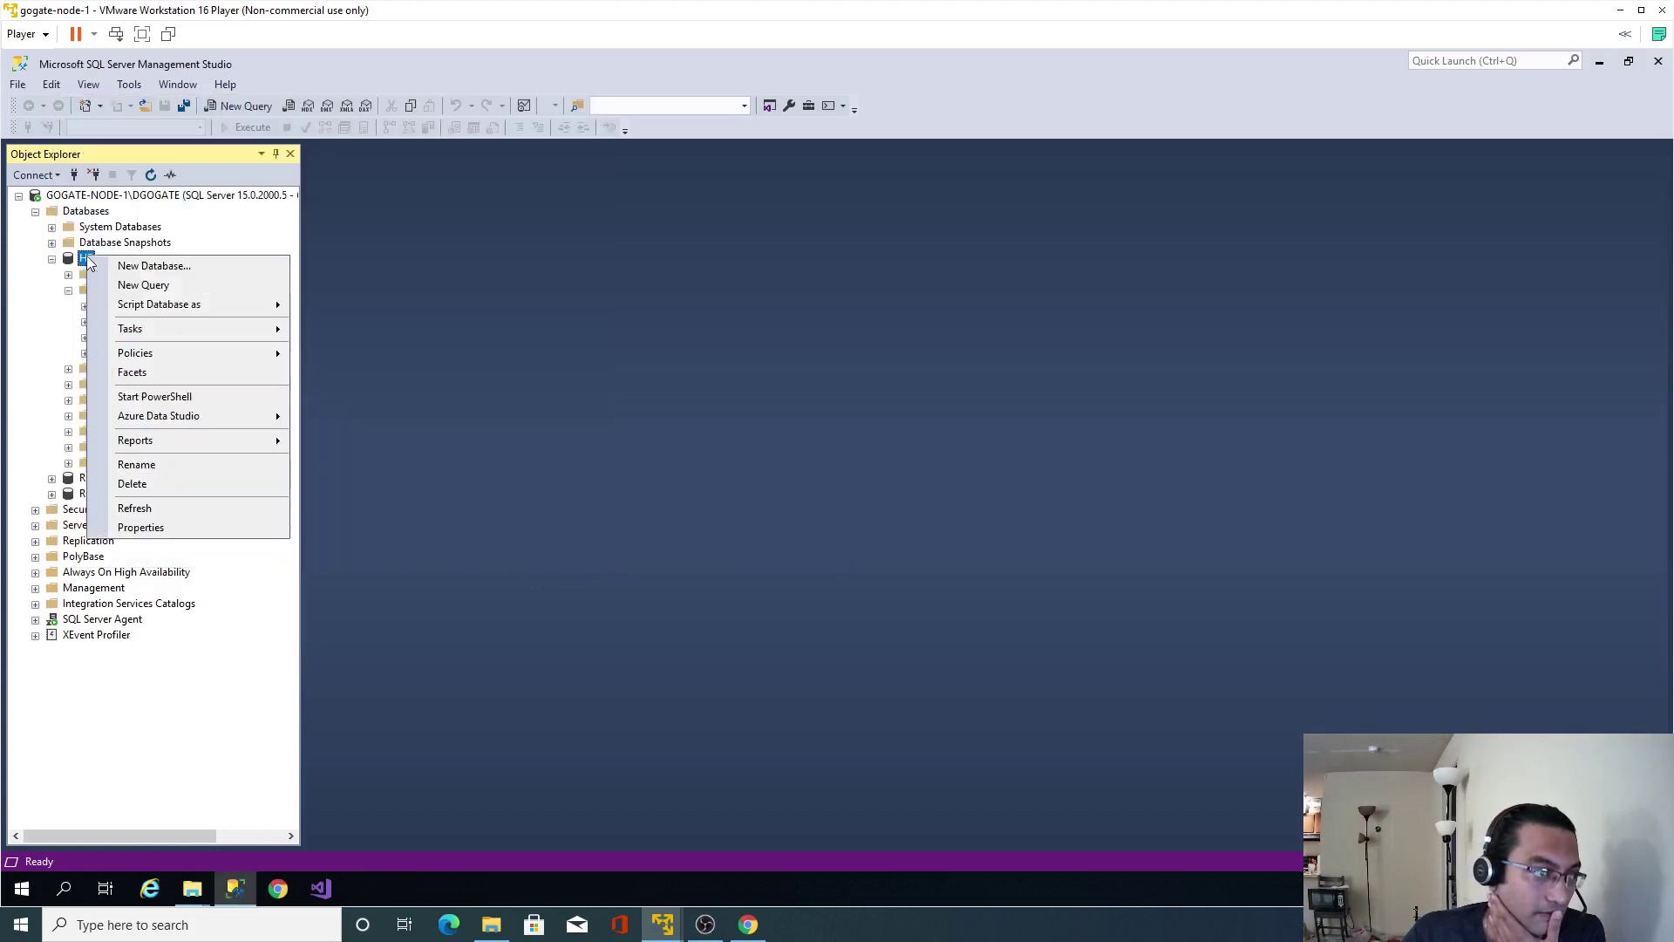
mouse_move(246, 336)
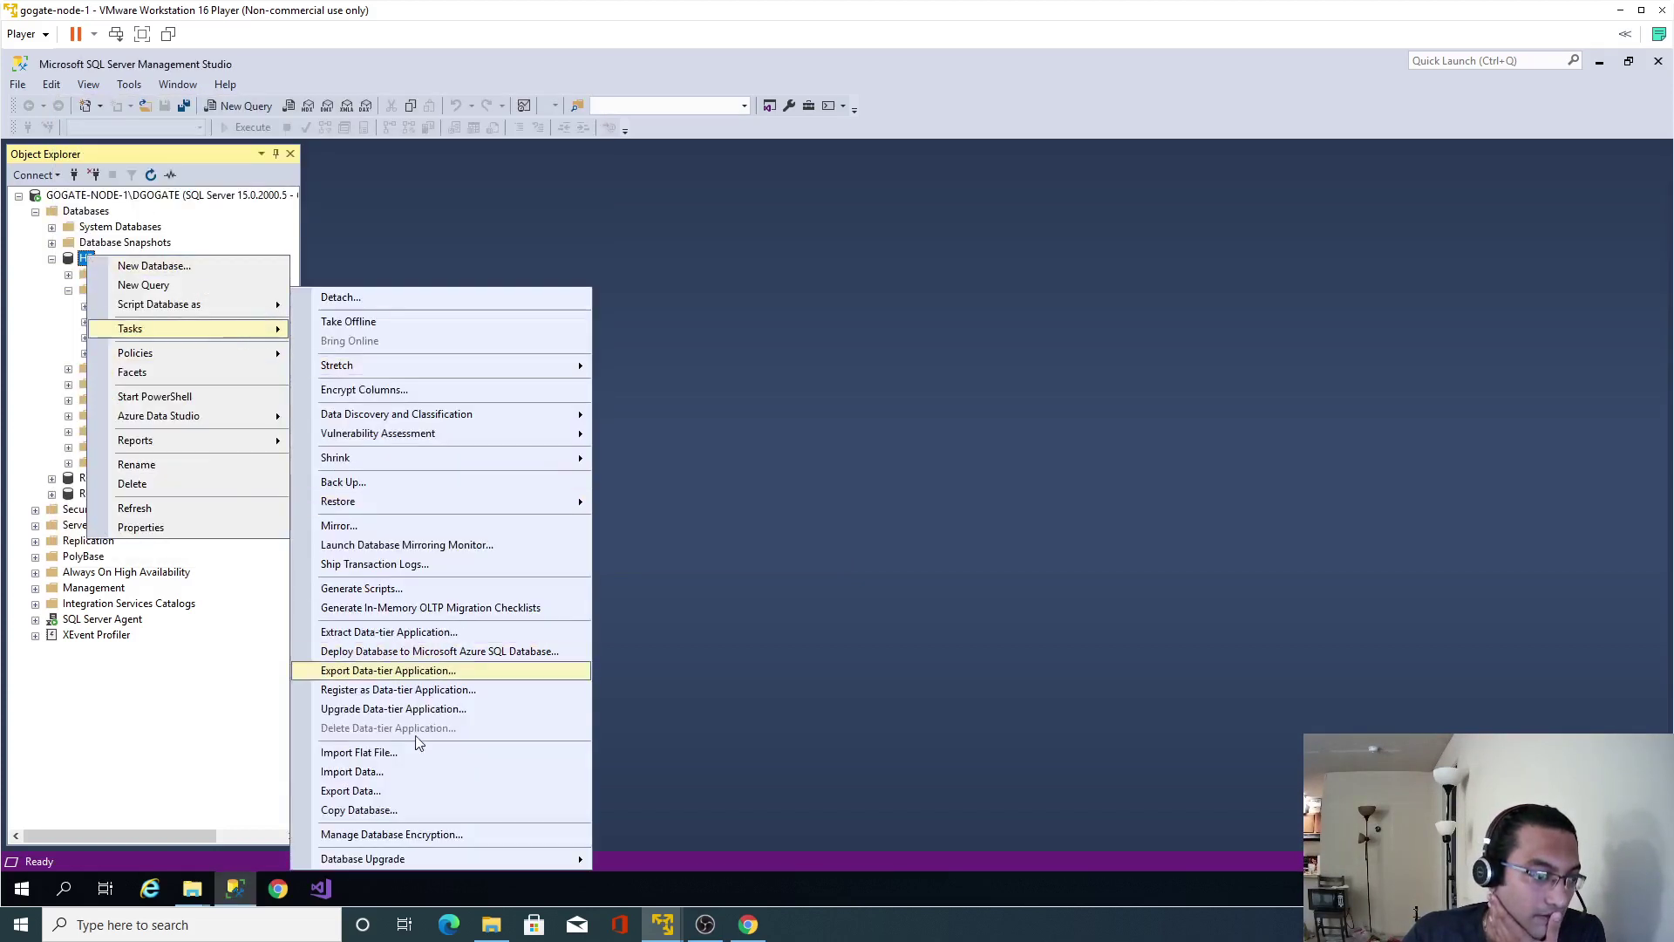
click(403, 769)
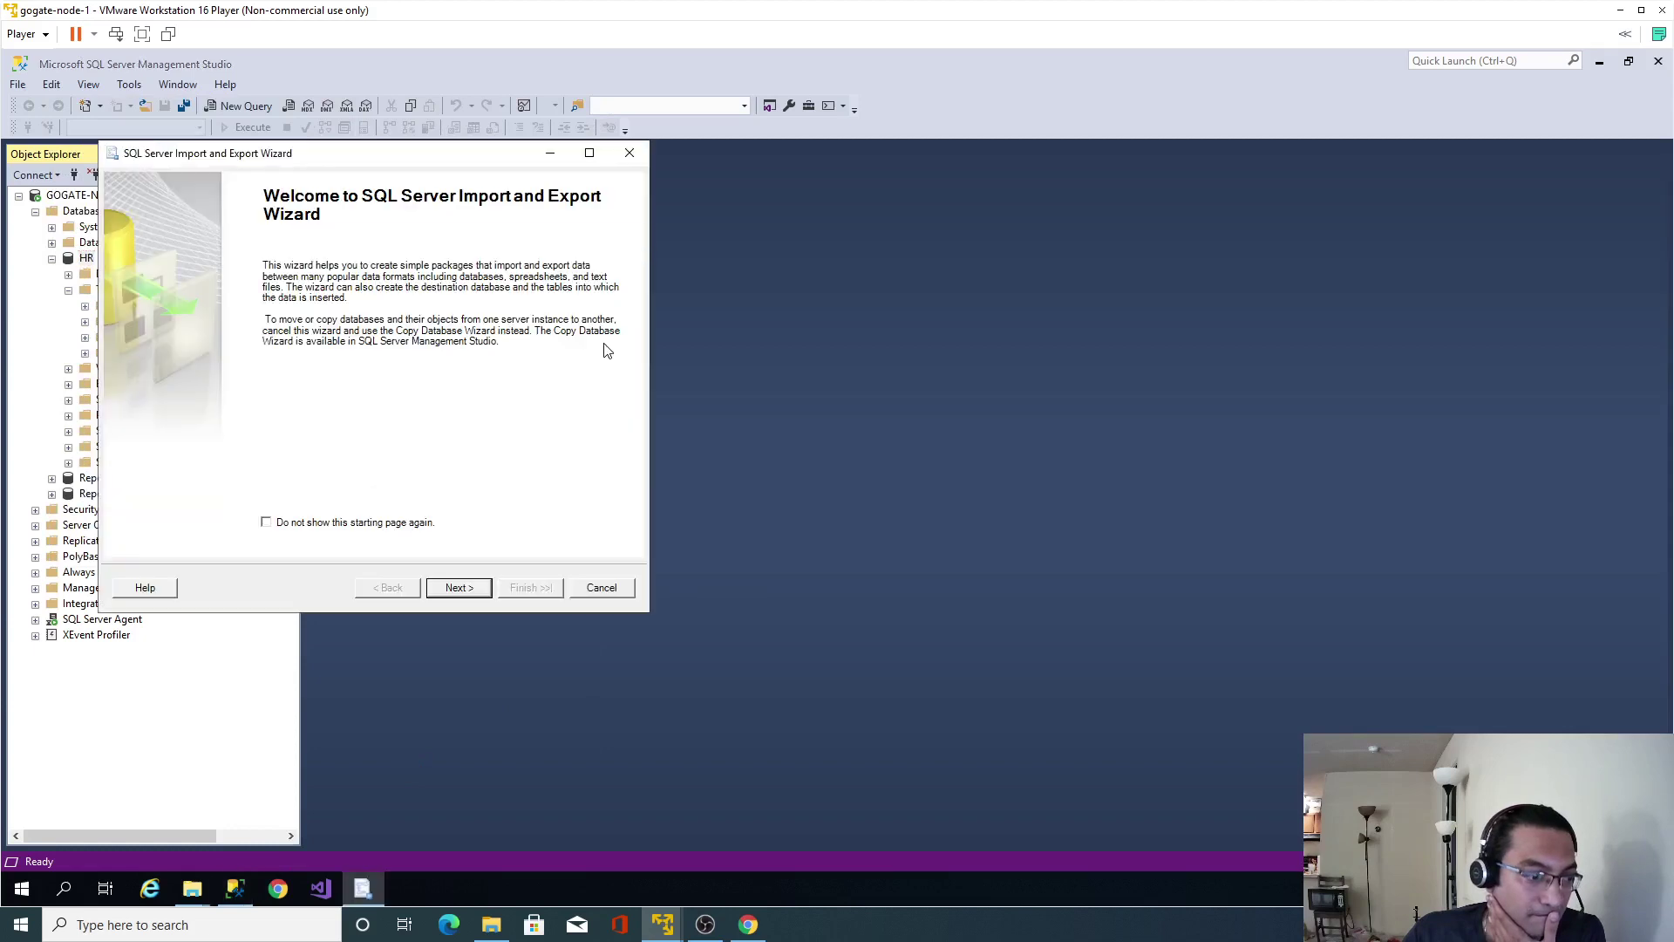
click(475, 591)
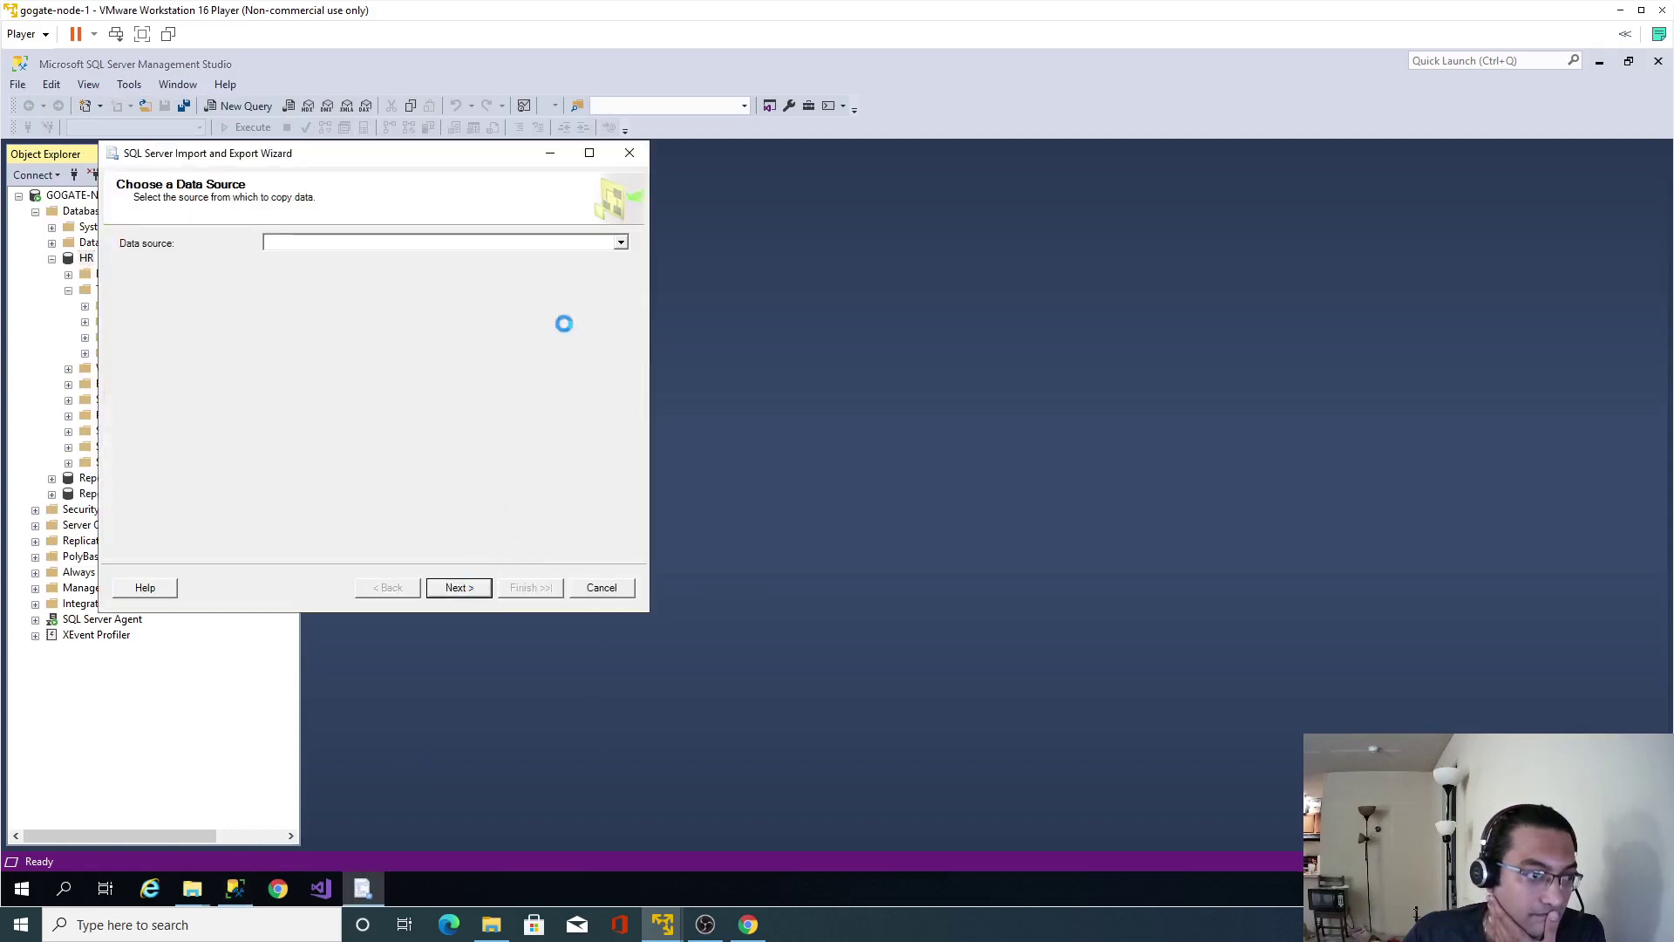
click(621, 243)
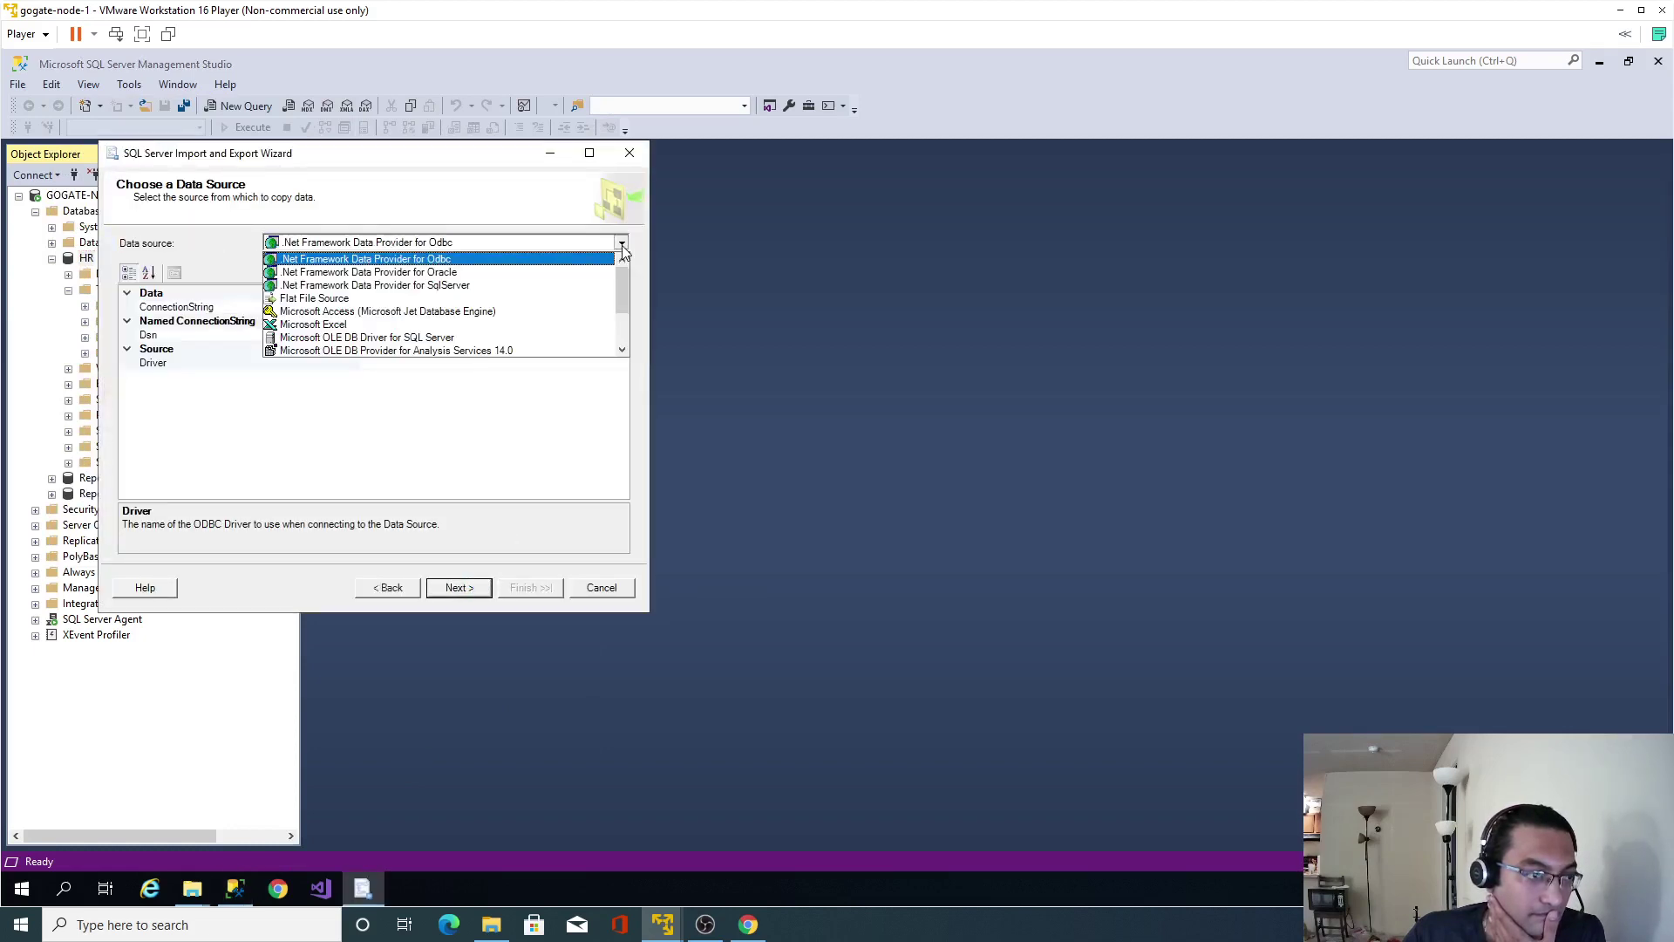
click(458, 302)
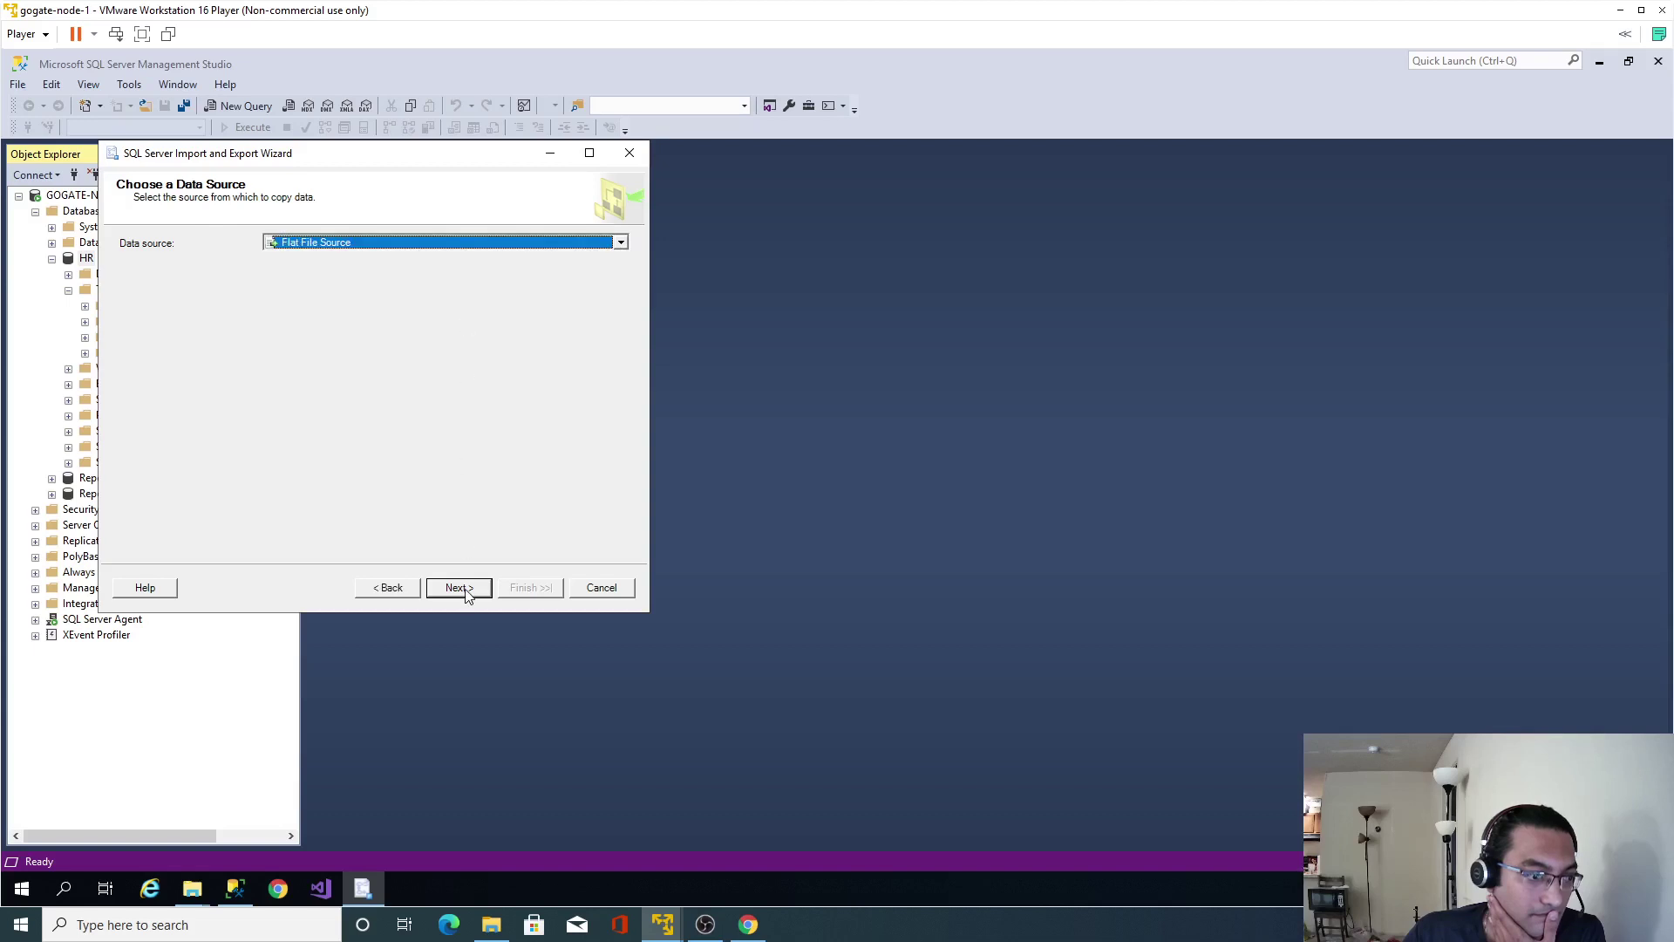
click(602, 293)
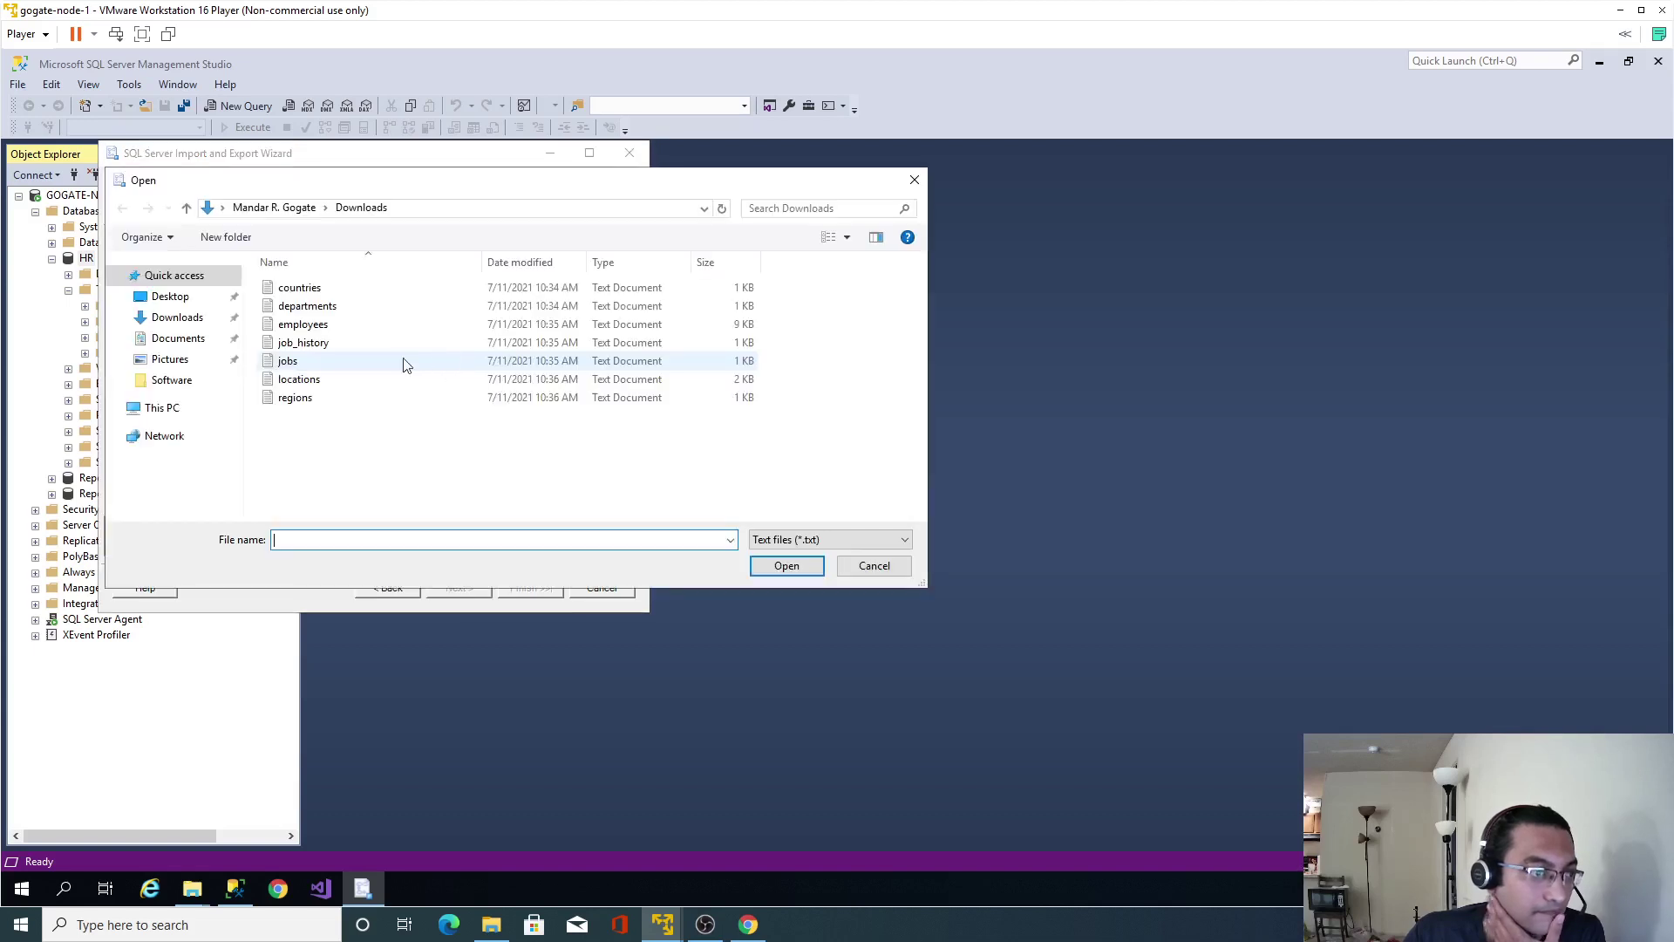
double_click(288, 365)
click(461, 588)
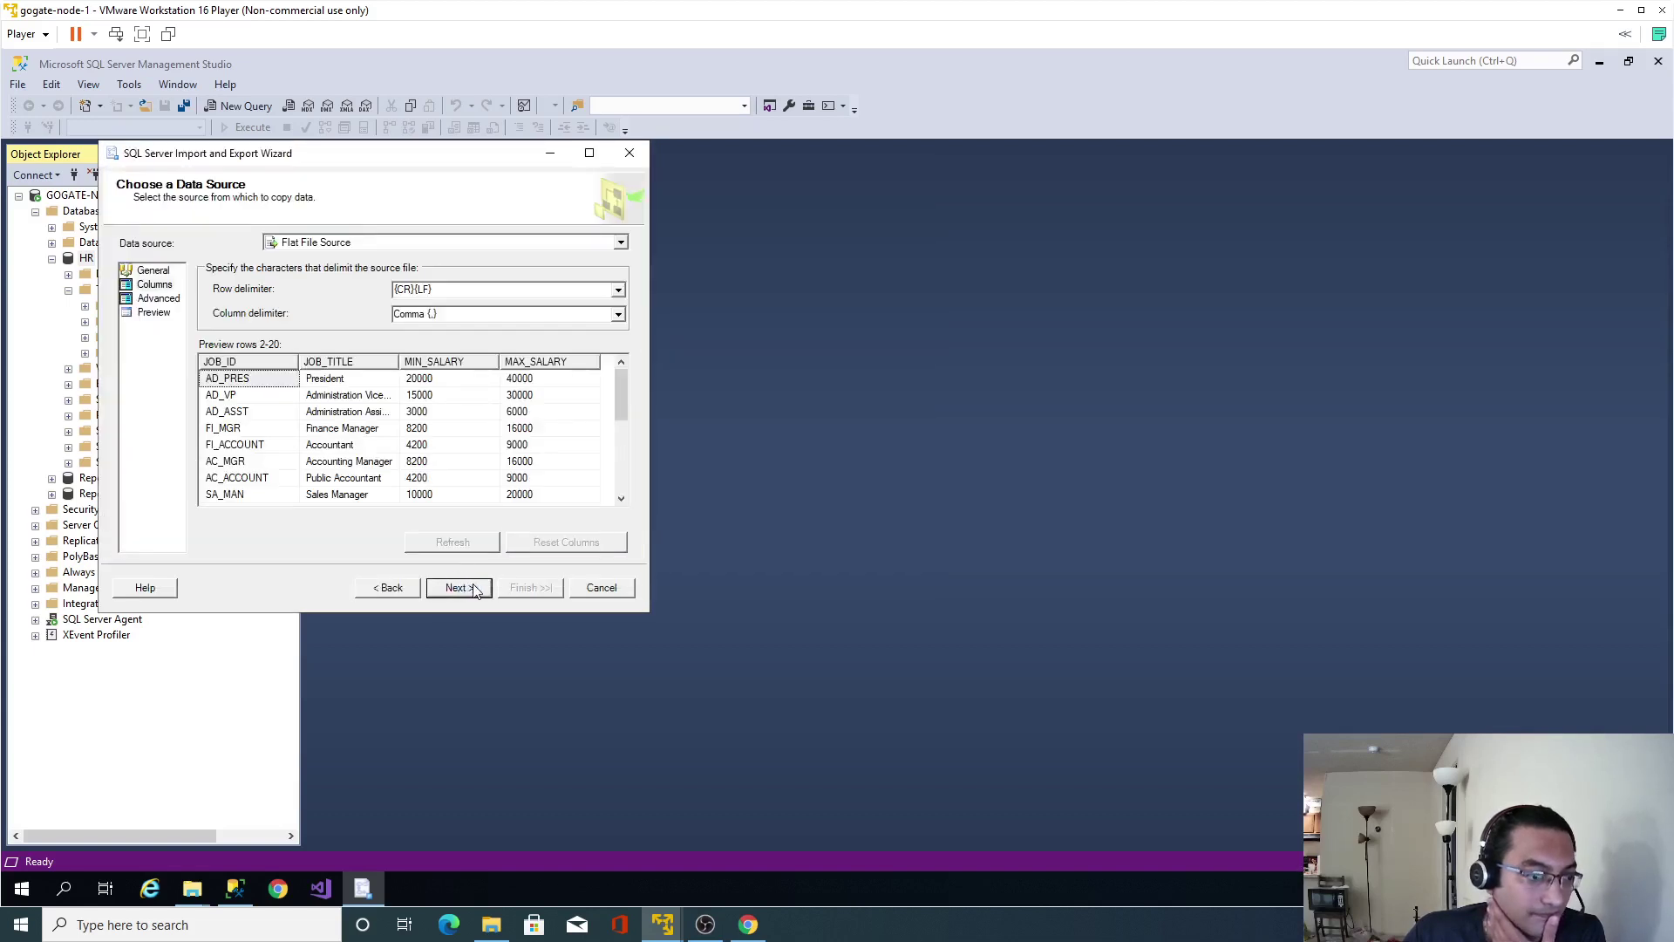
click(460, 589)
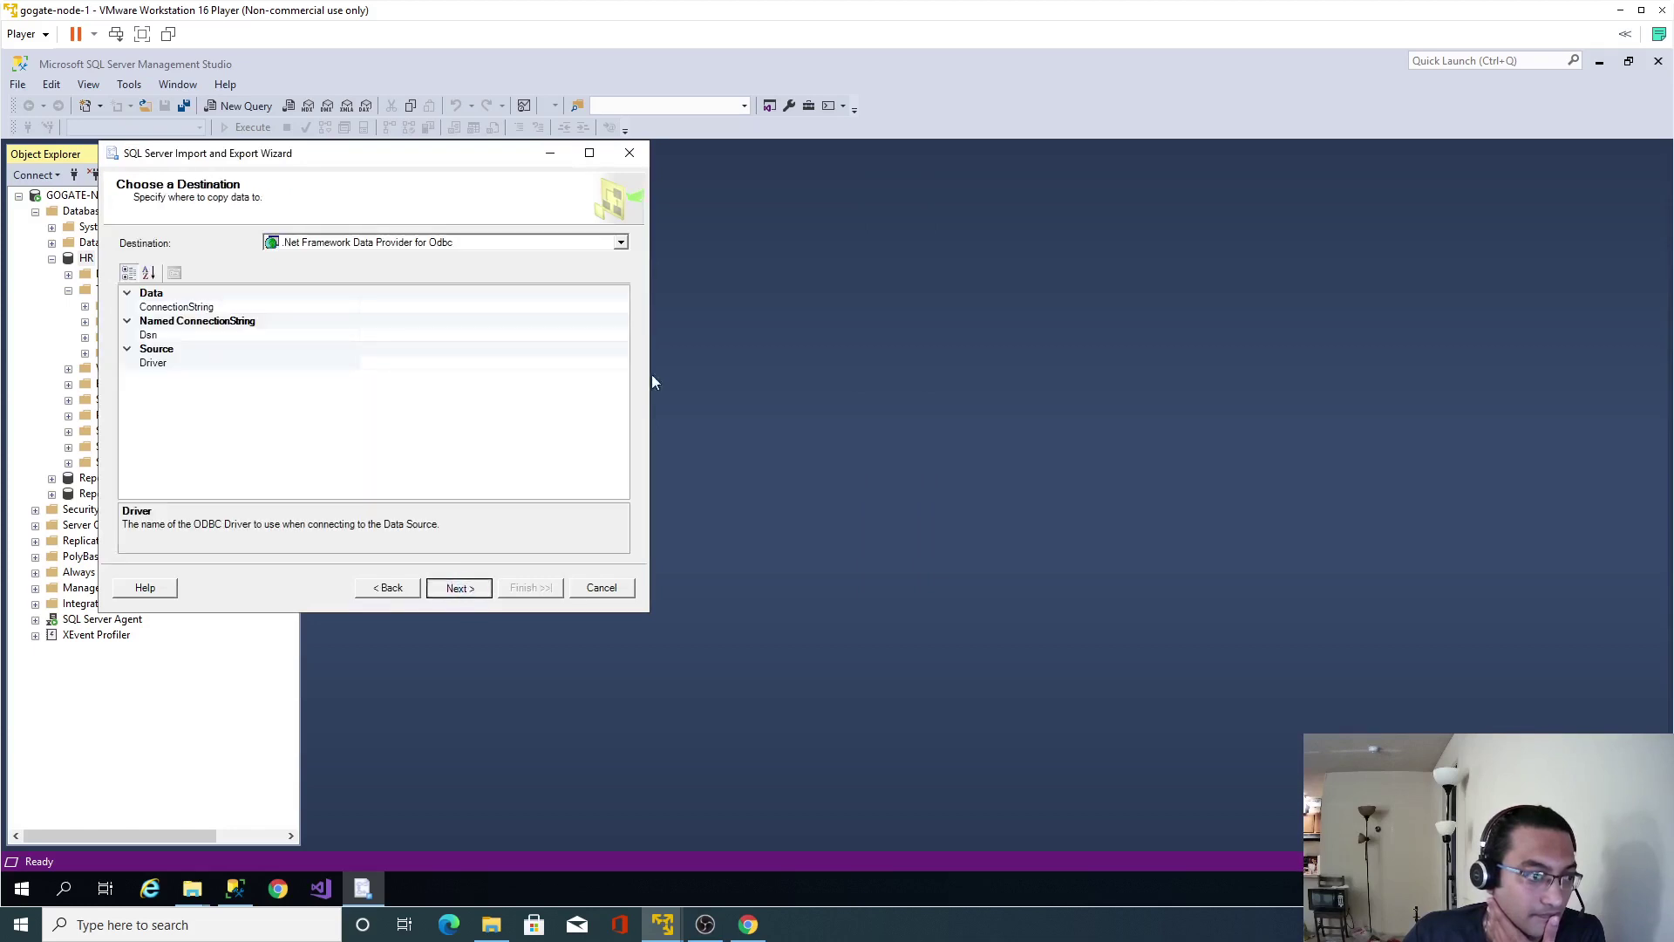
Set the destination to SQL Server Native Client 11.0 on HR.
click(622, 244)
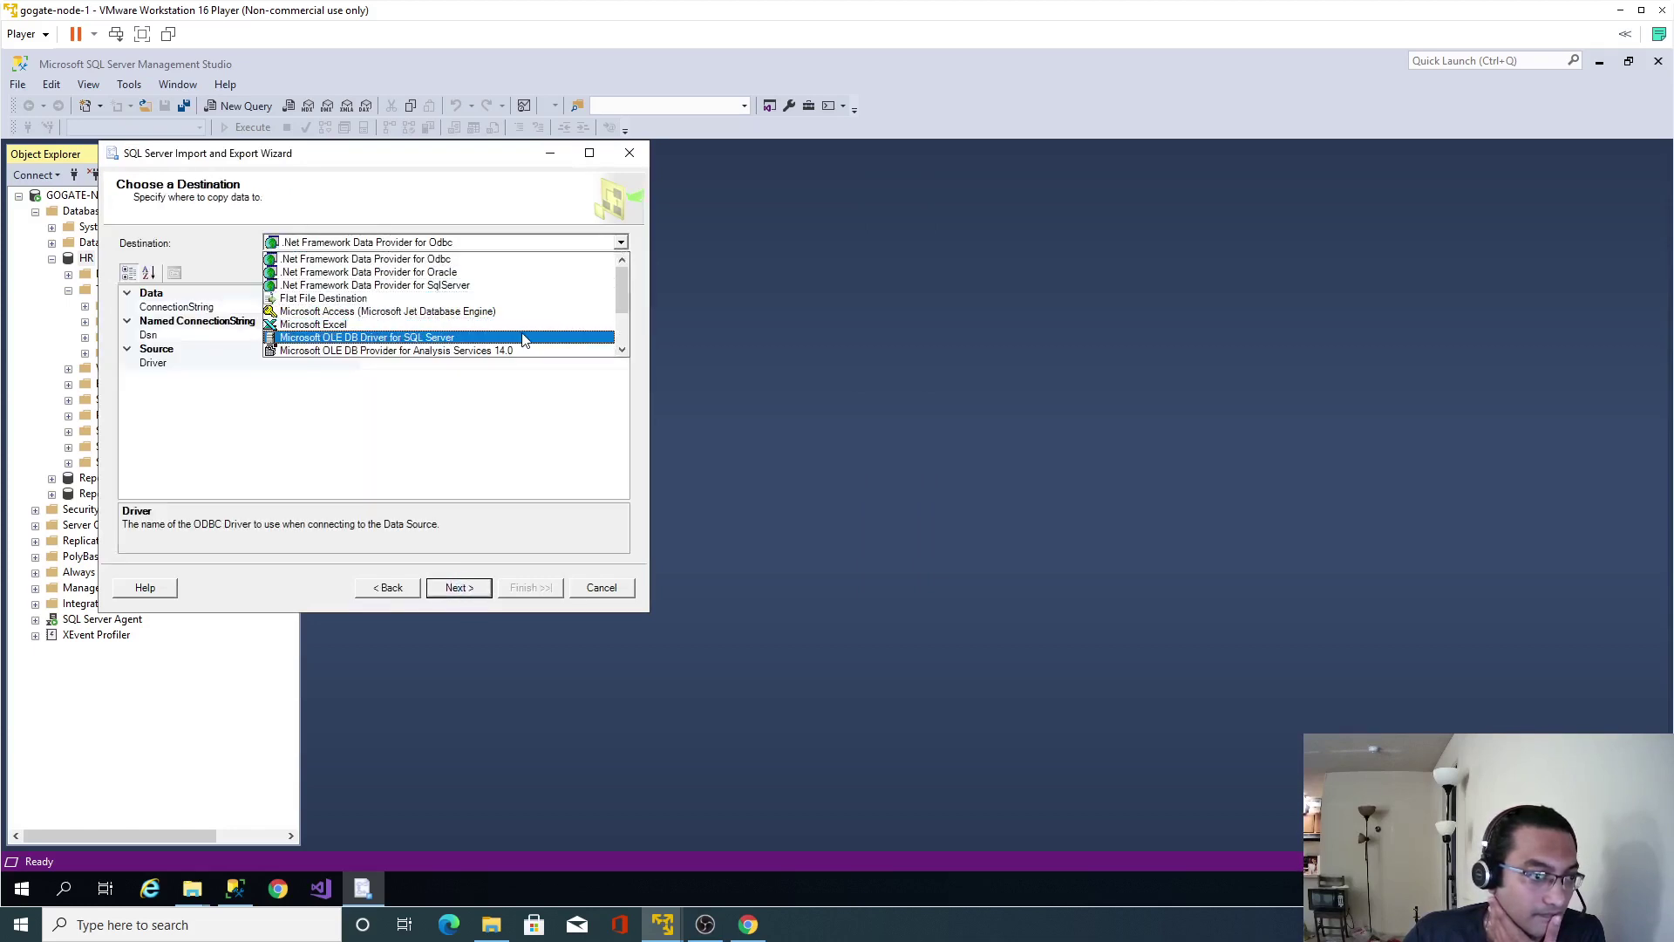
scroll(470, 345, down, 2)
click(471, 350)
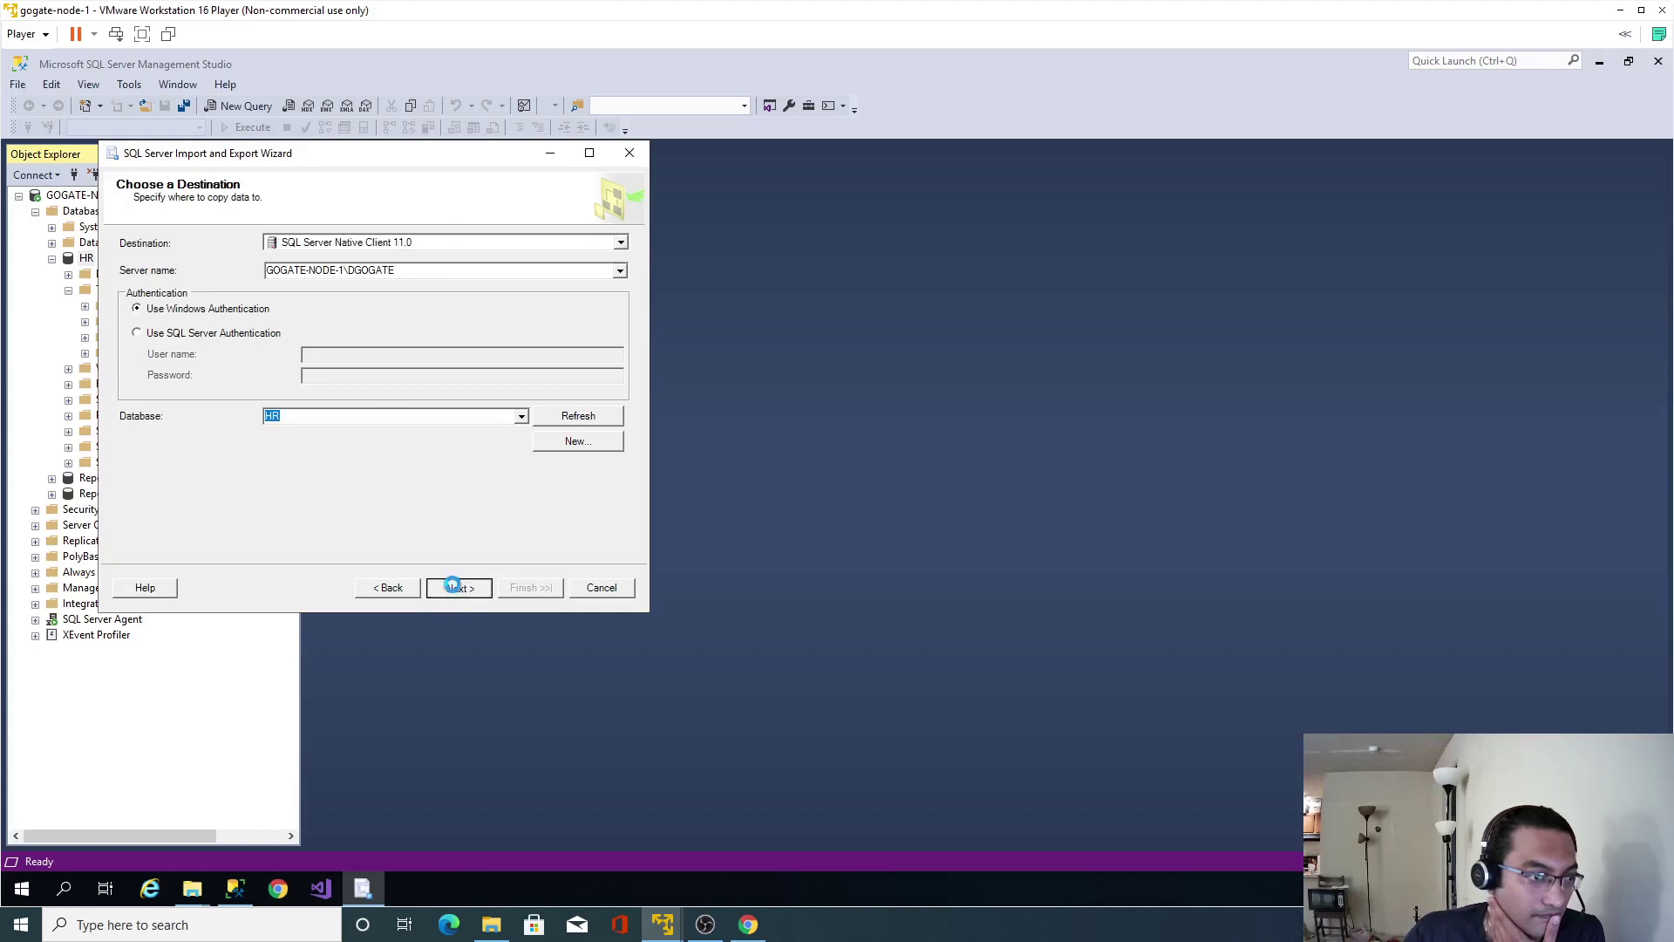
click(459, 588)
Run the import of 19 rows into [dbo].[jobs] and close the wizard.
click(459, 588)
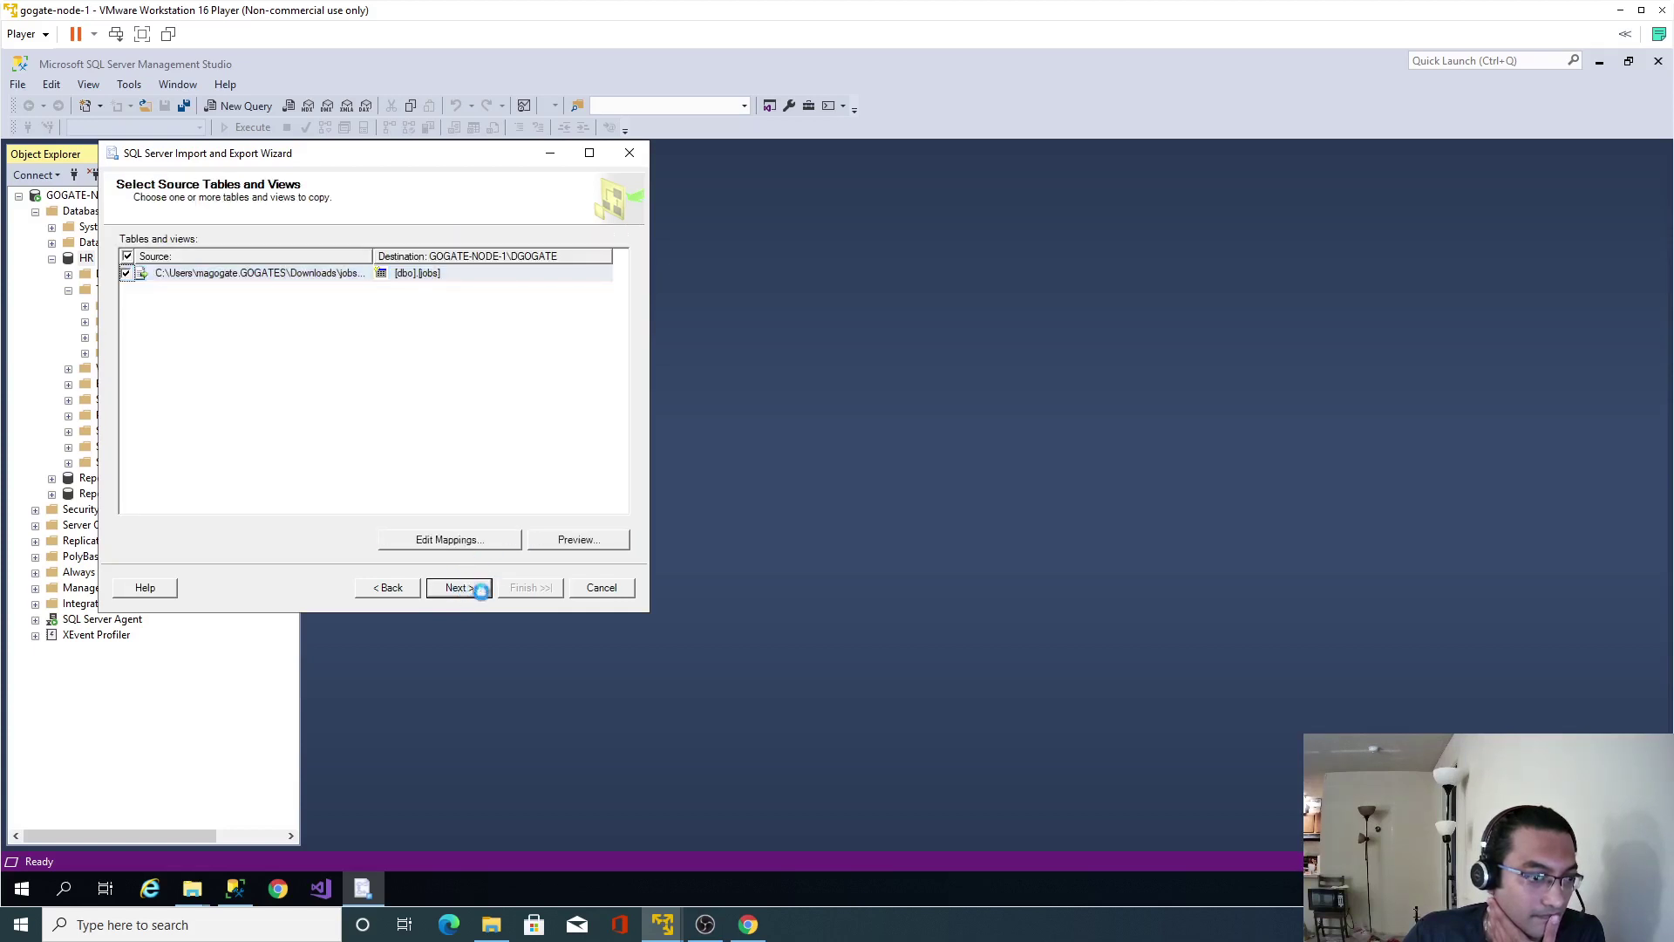
click(527, 588)
click(528, 588)
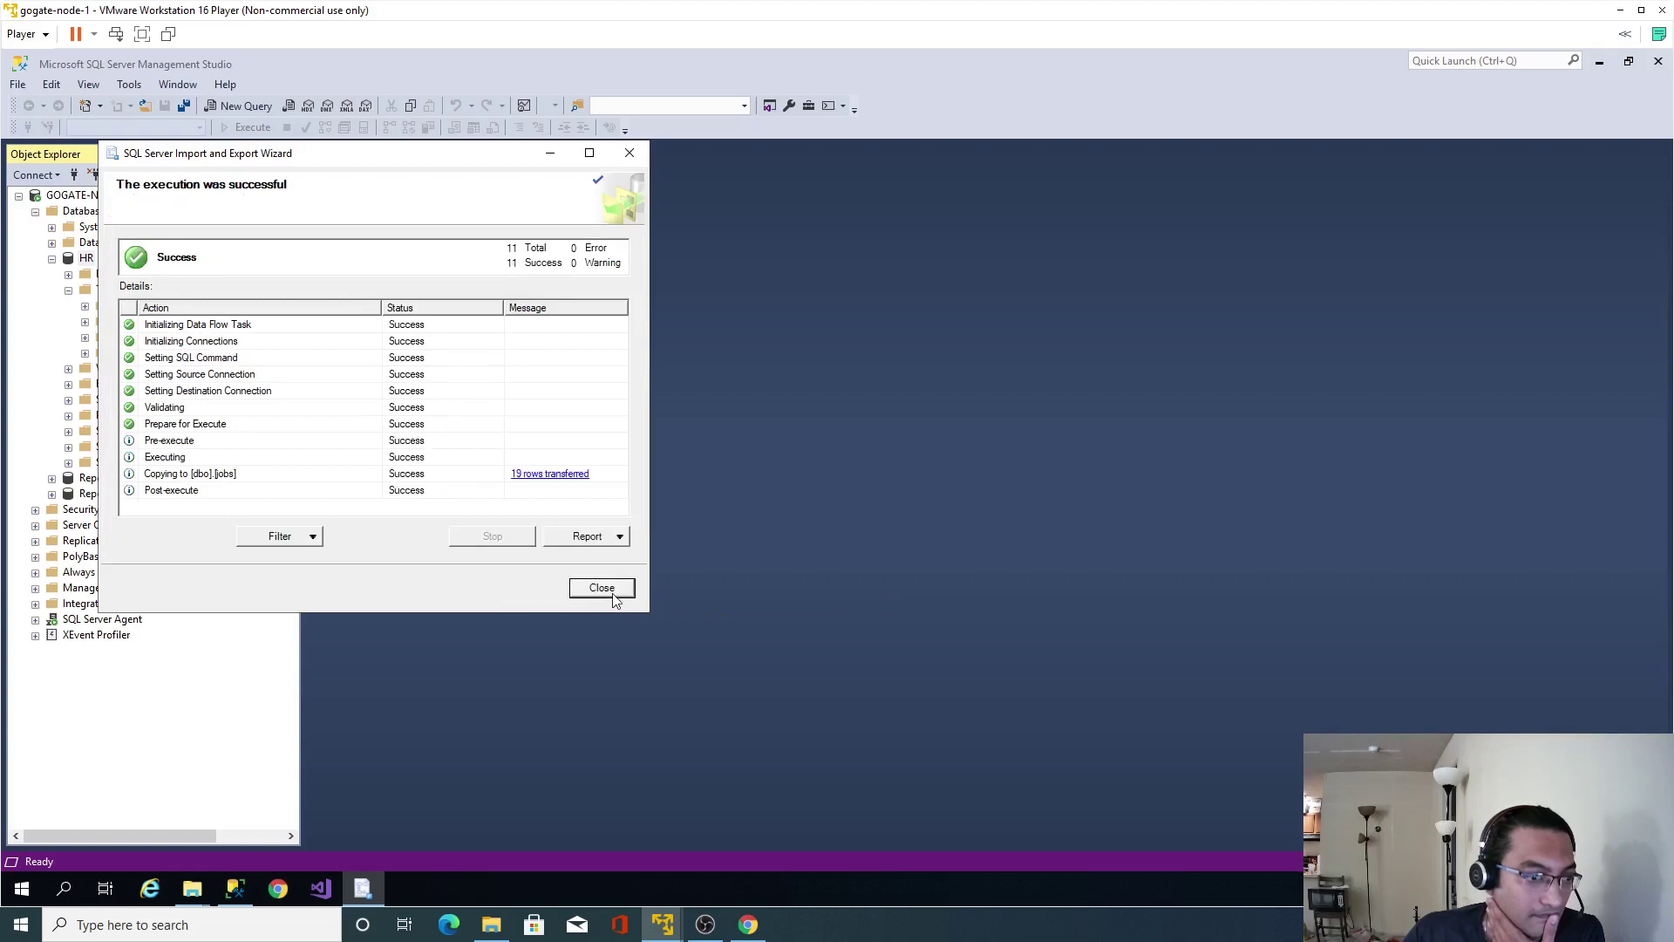
click(608, 588)
right_click(87, 260)
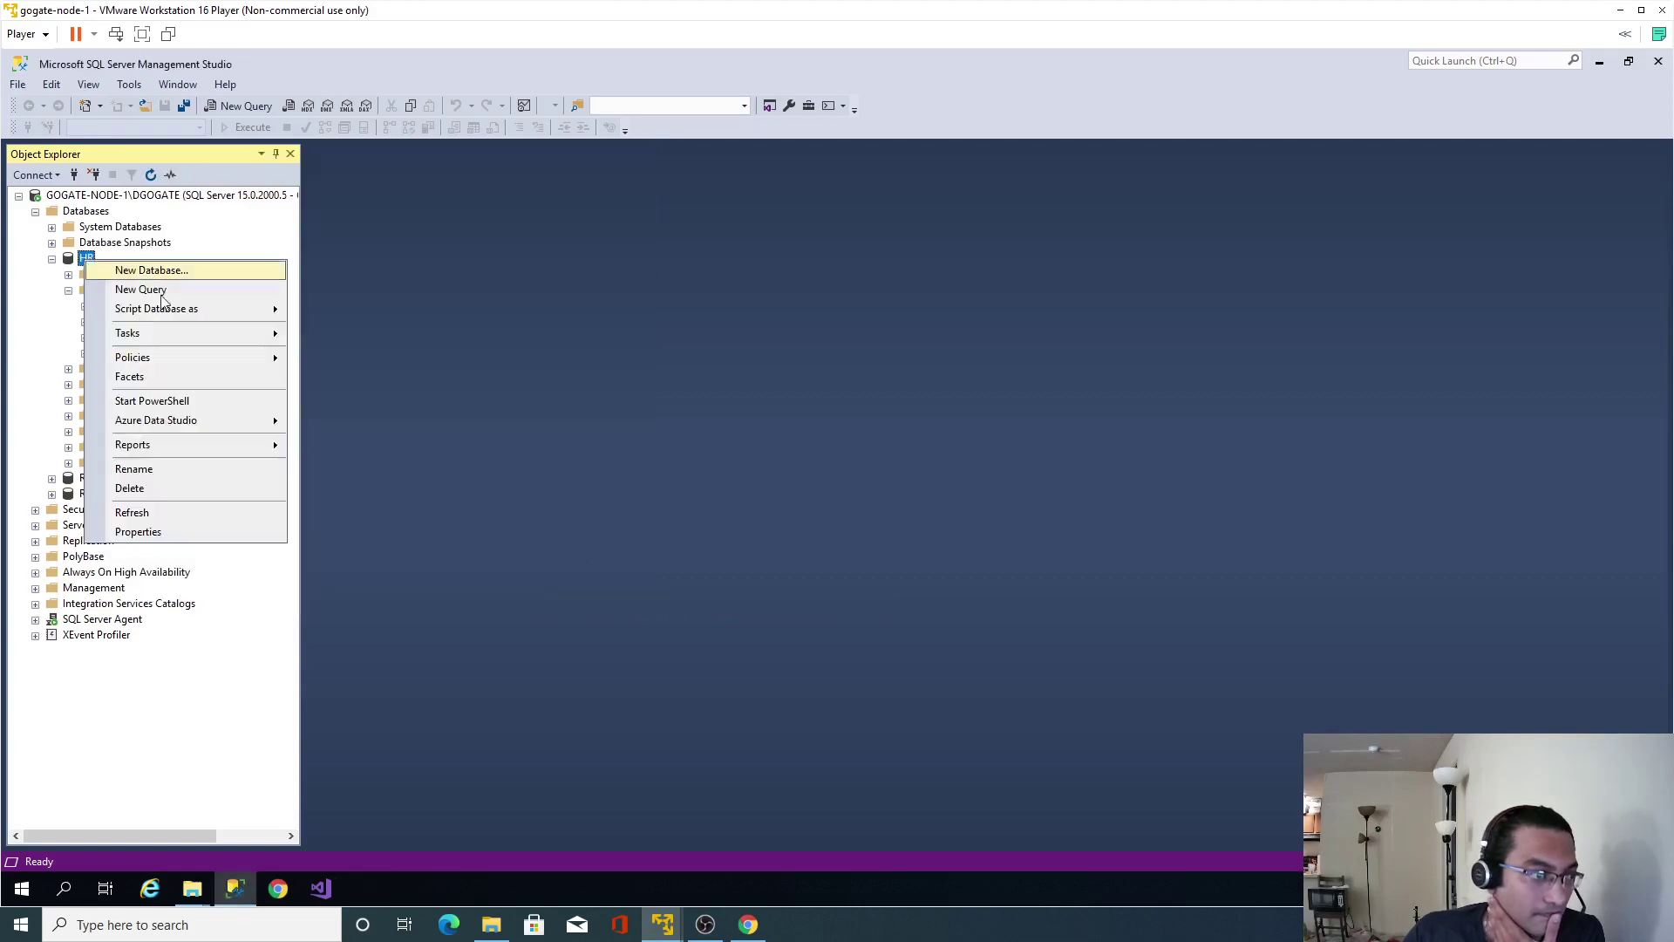
Start a new HR import with locations.txt from Downloads as the flat file source.
mouse_move(218, 334)
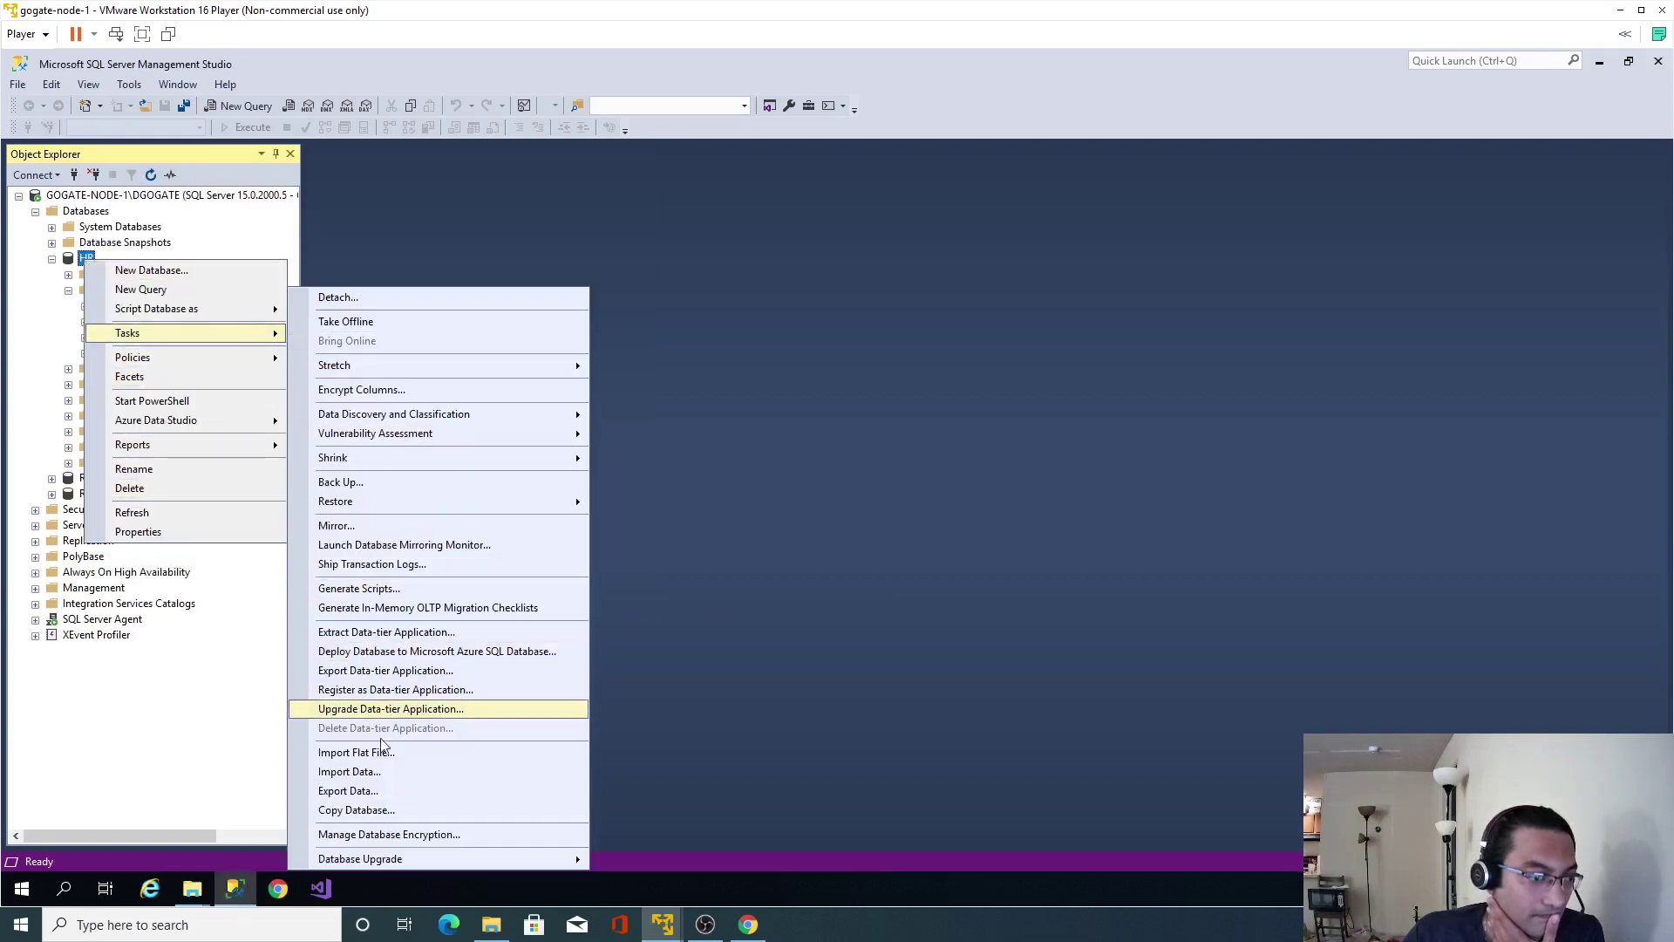
click(359, 772)
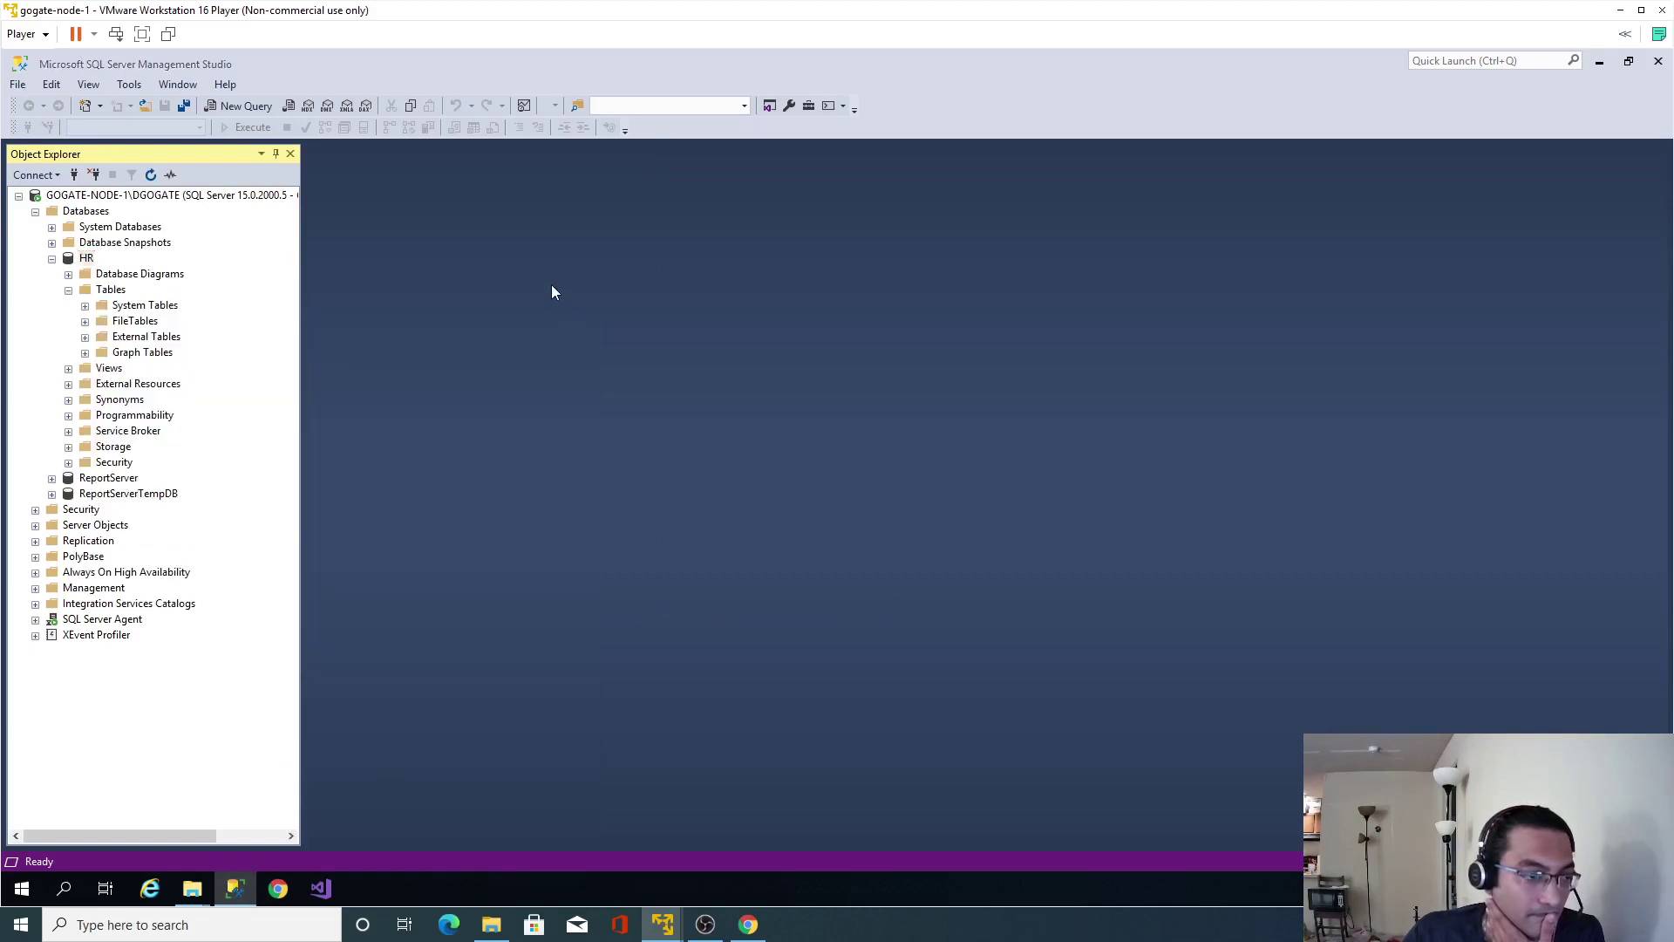
click(505, 634)
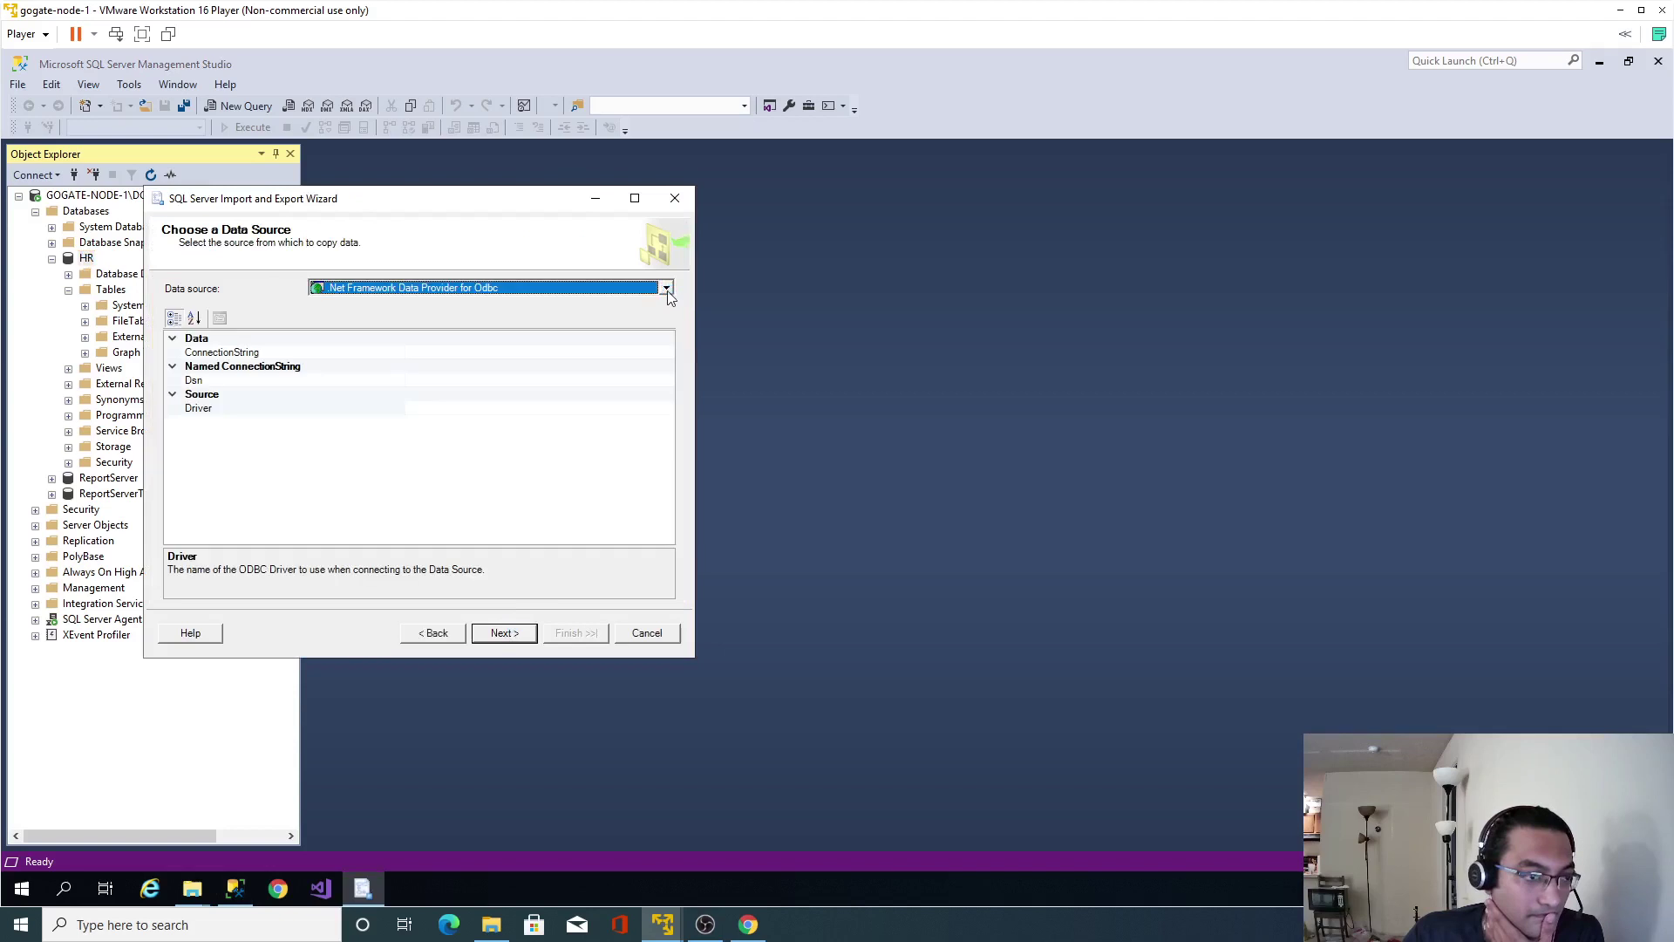
click(666, 288)
click(591, 347)
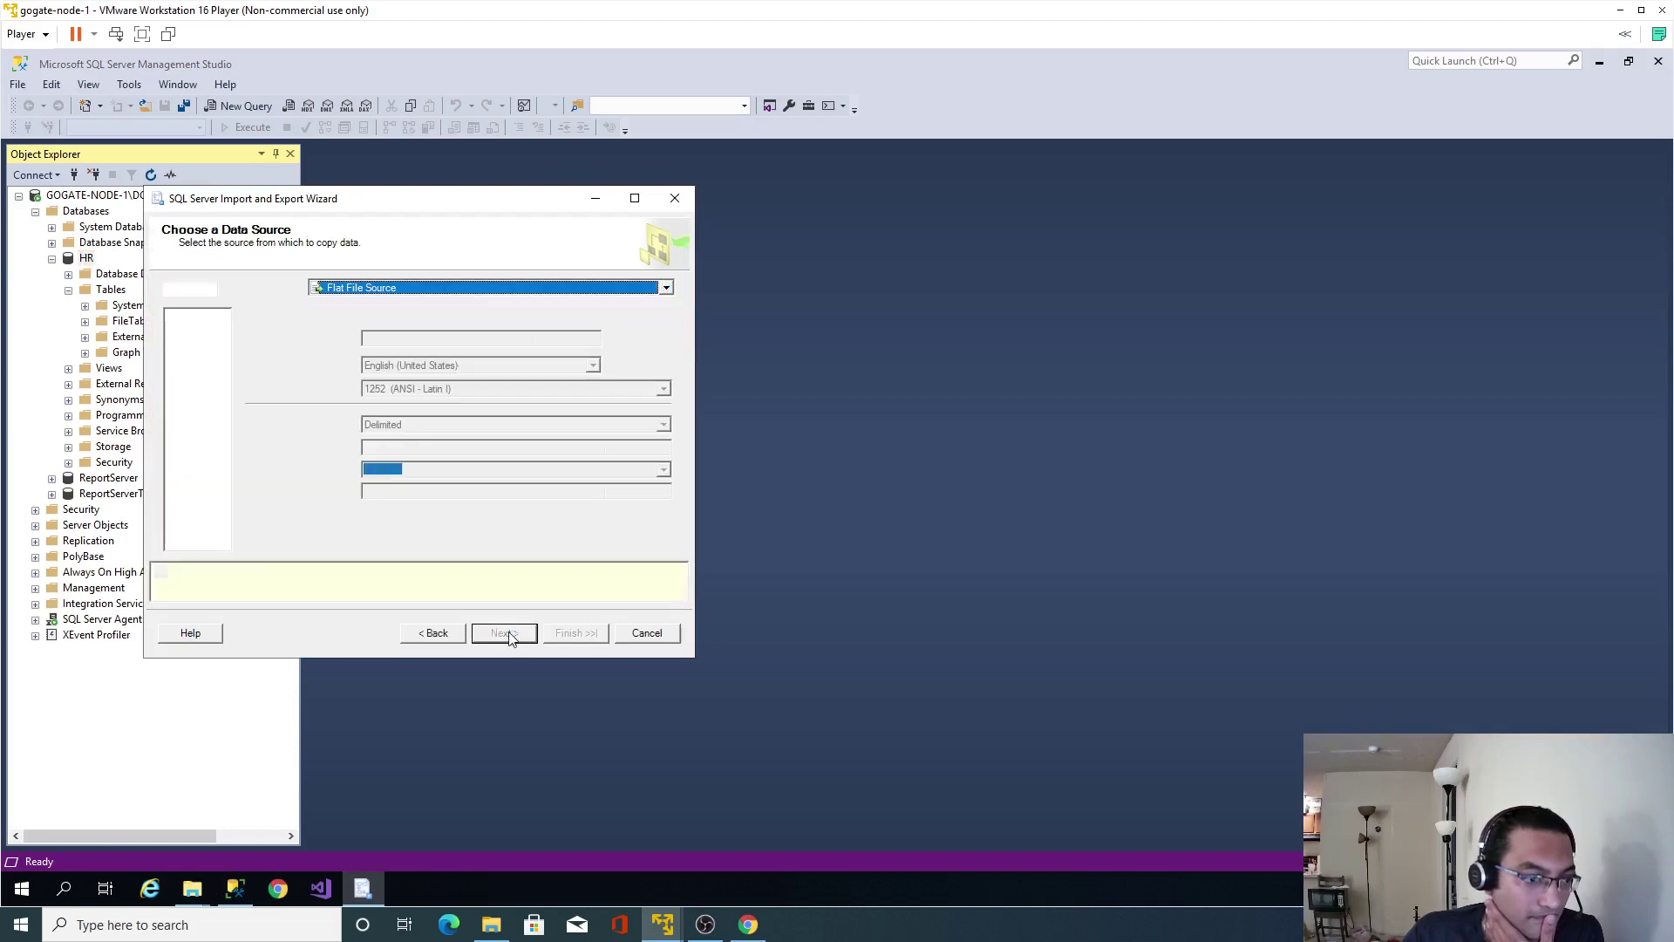
click(644, 347)
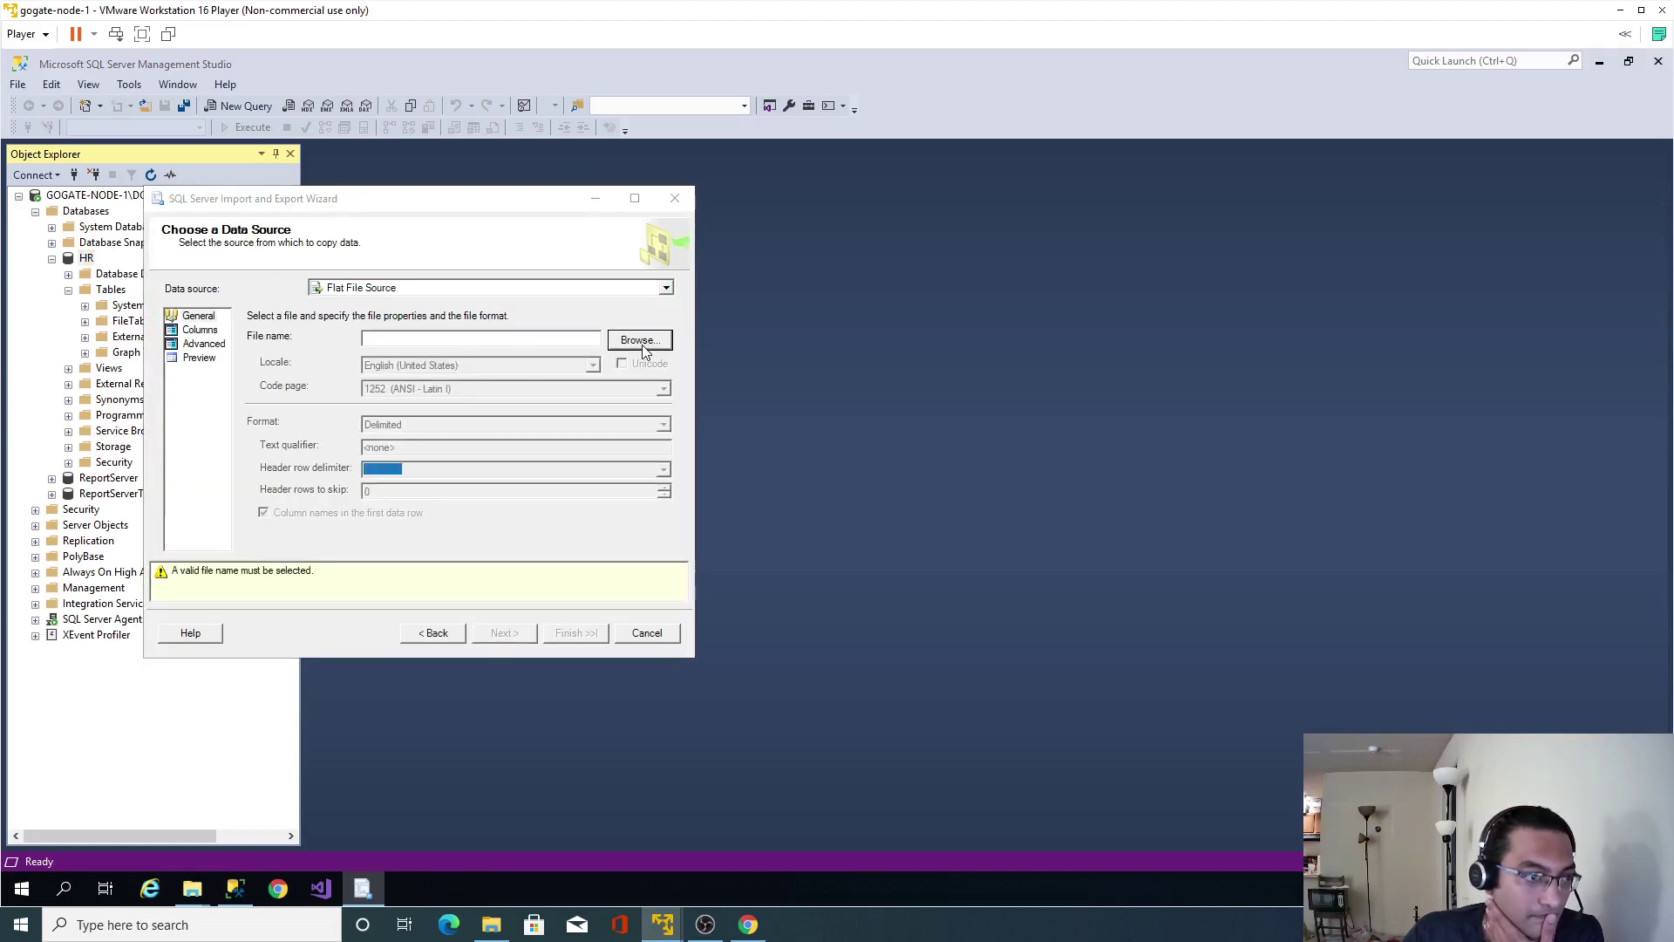
key(Escape)
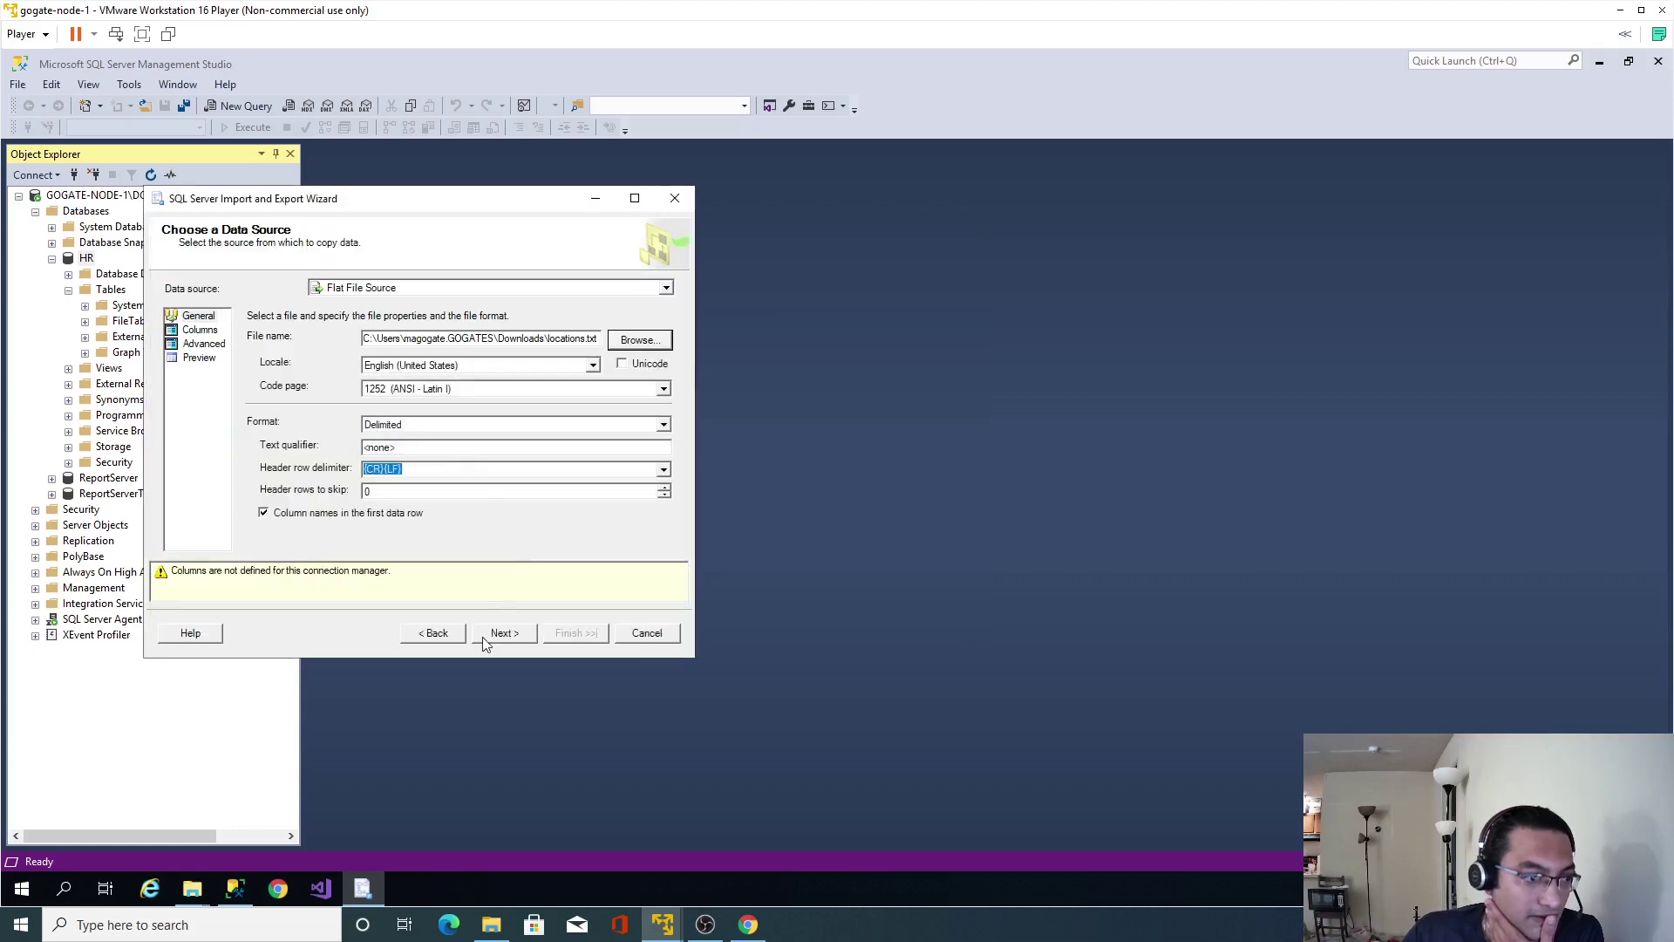
click(502, 634)
click(510, 637)
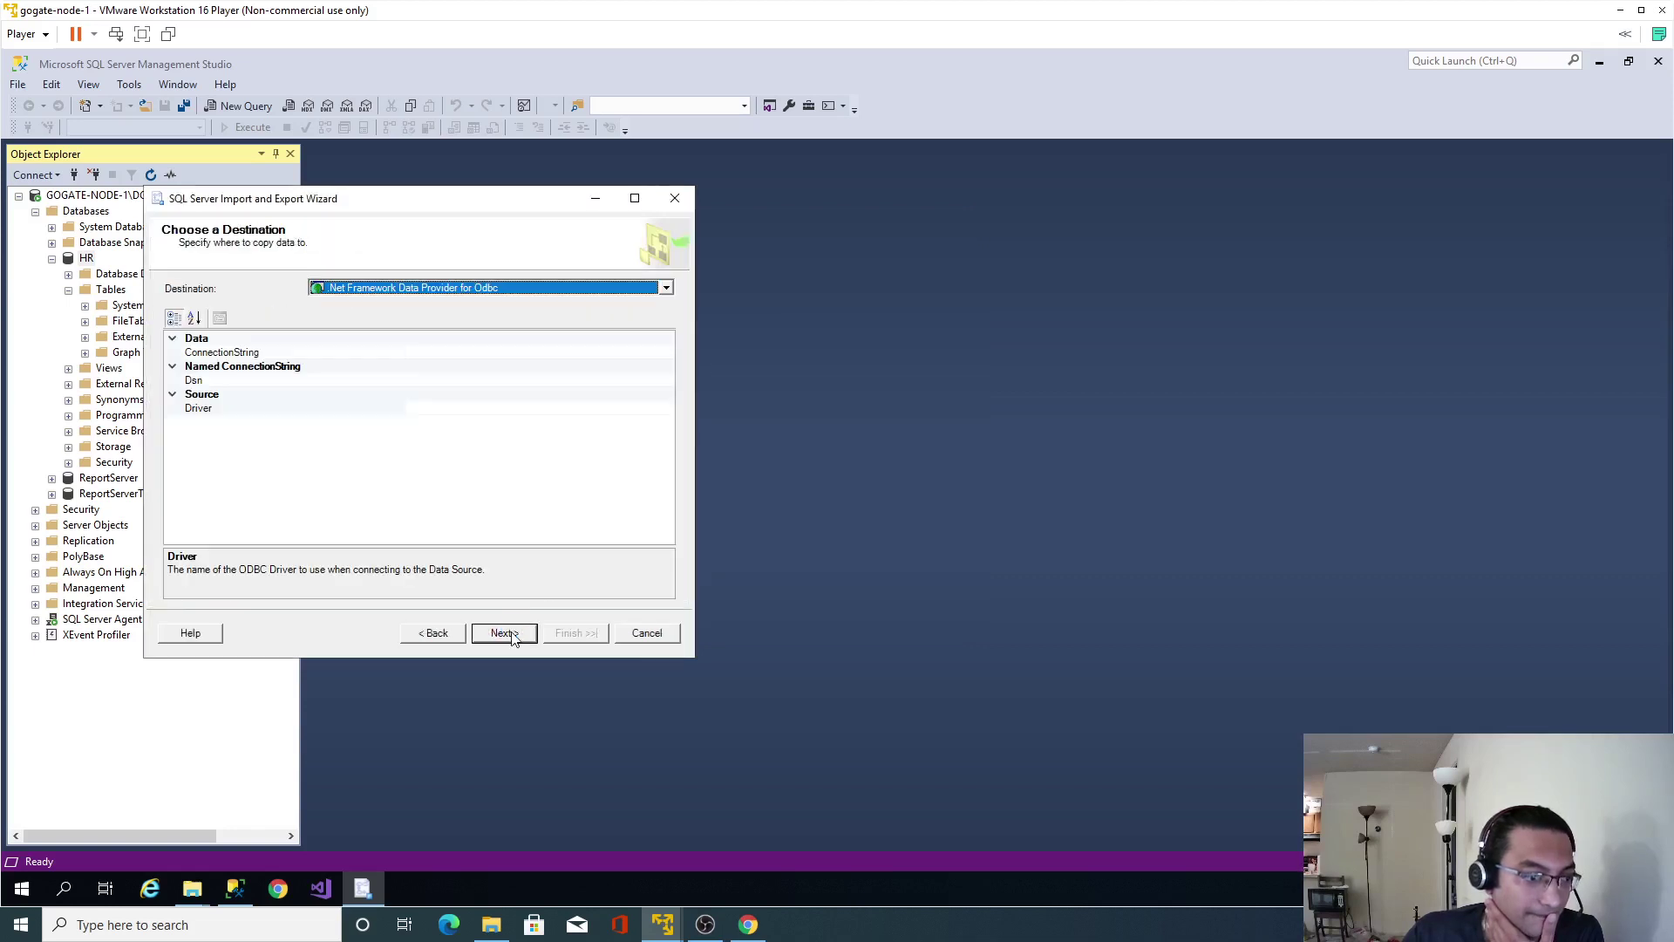
Set the destination to SQL Server Native Client 11.0 on the HR database.
click(667, 289)
scroll(599, 359, down, 3)
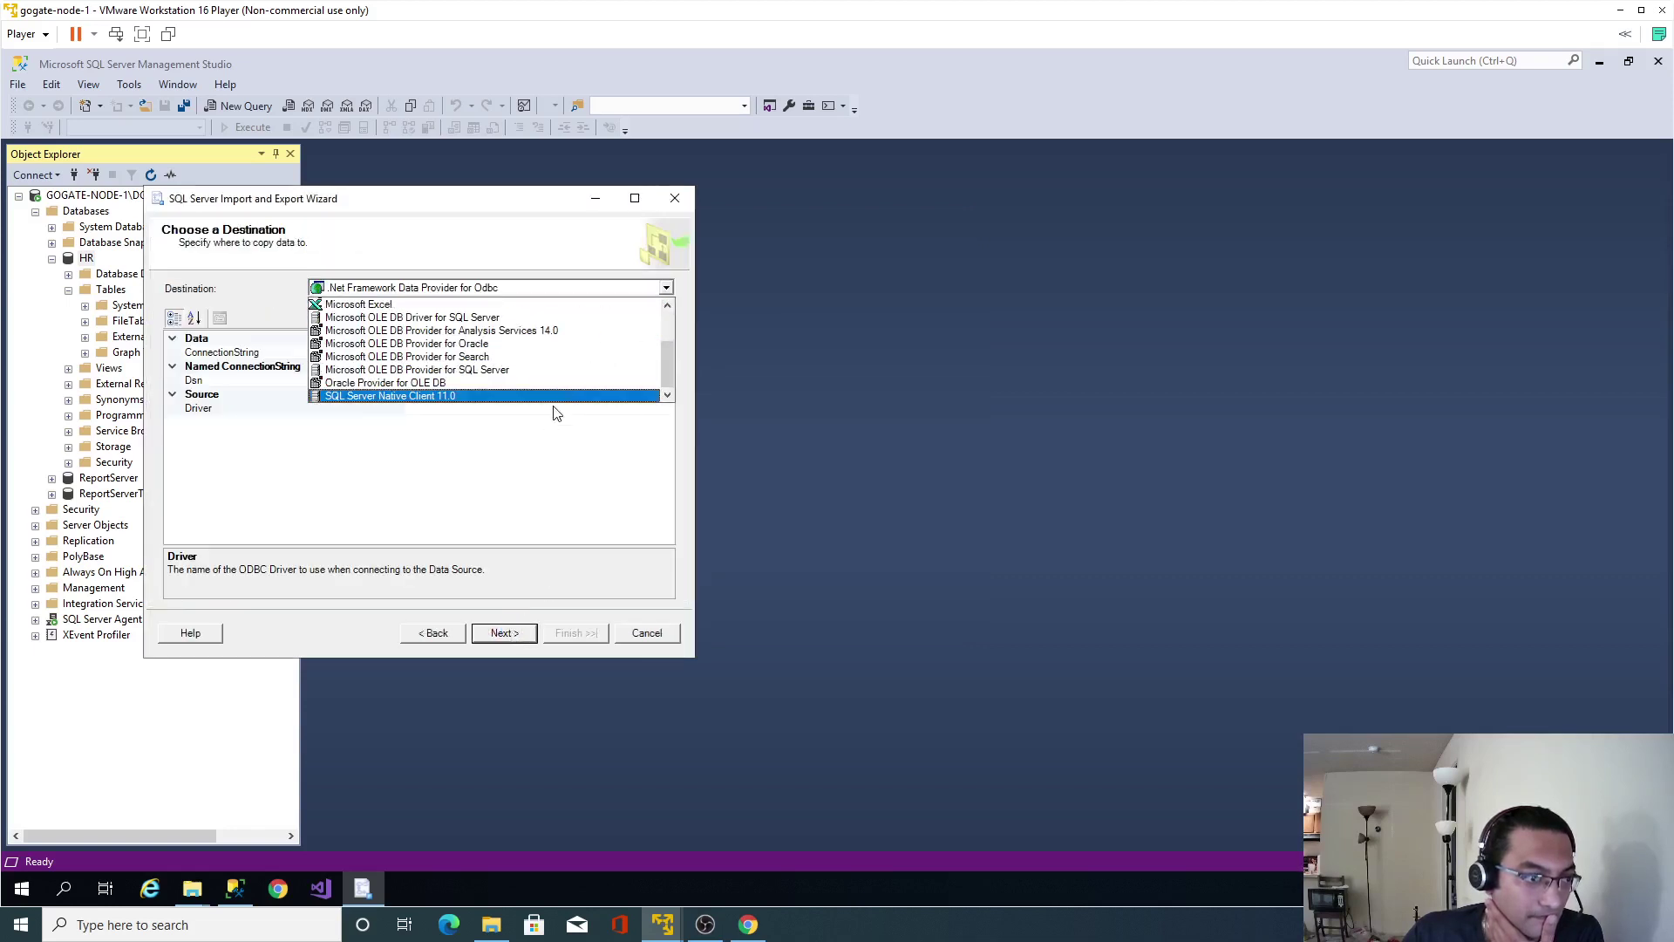
click(562, 409)
click(666, 289)
scroll(568, 363, down, 3)
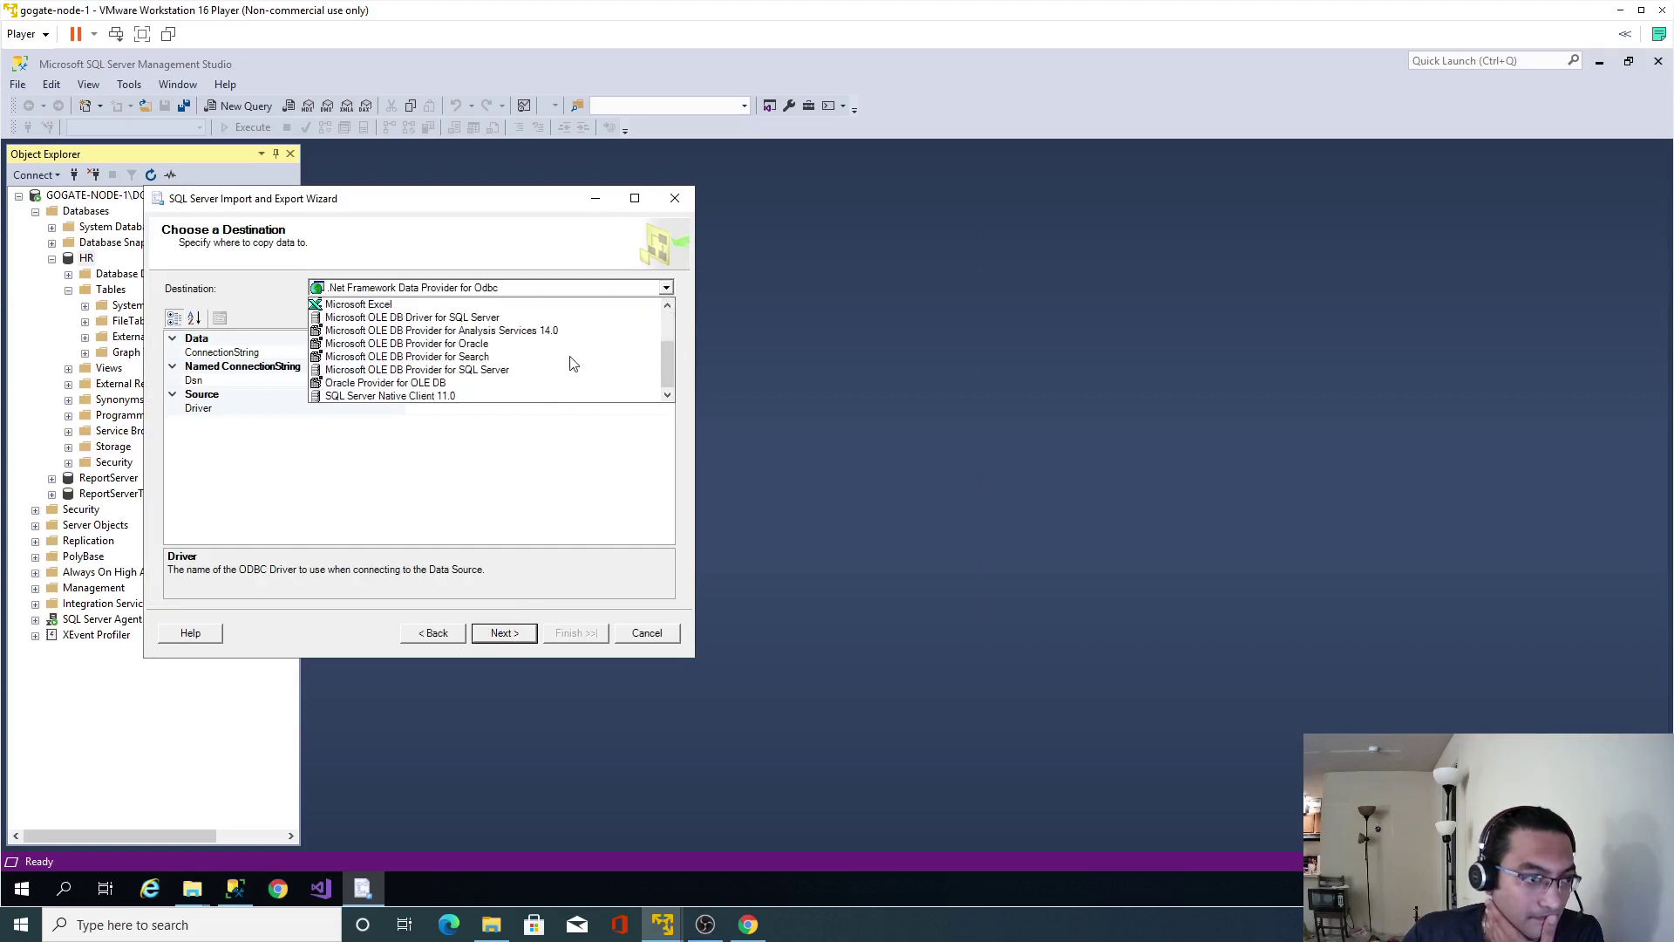
click(515, 399)
click(506, 634)
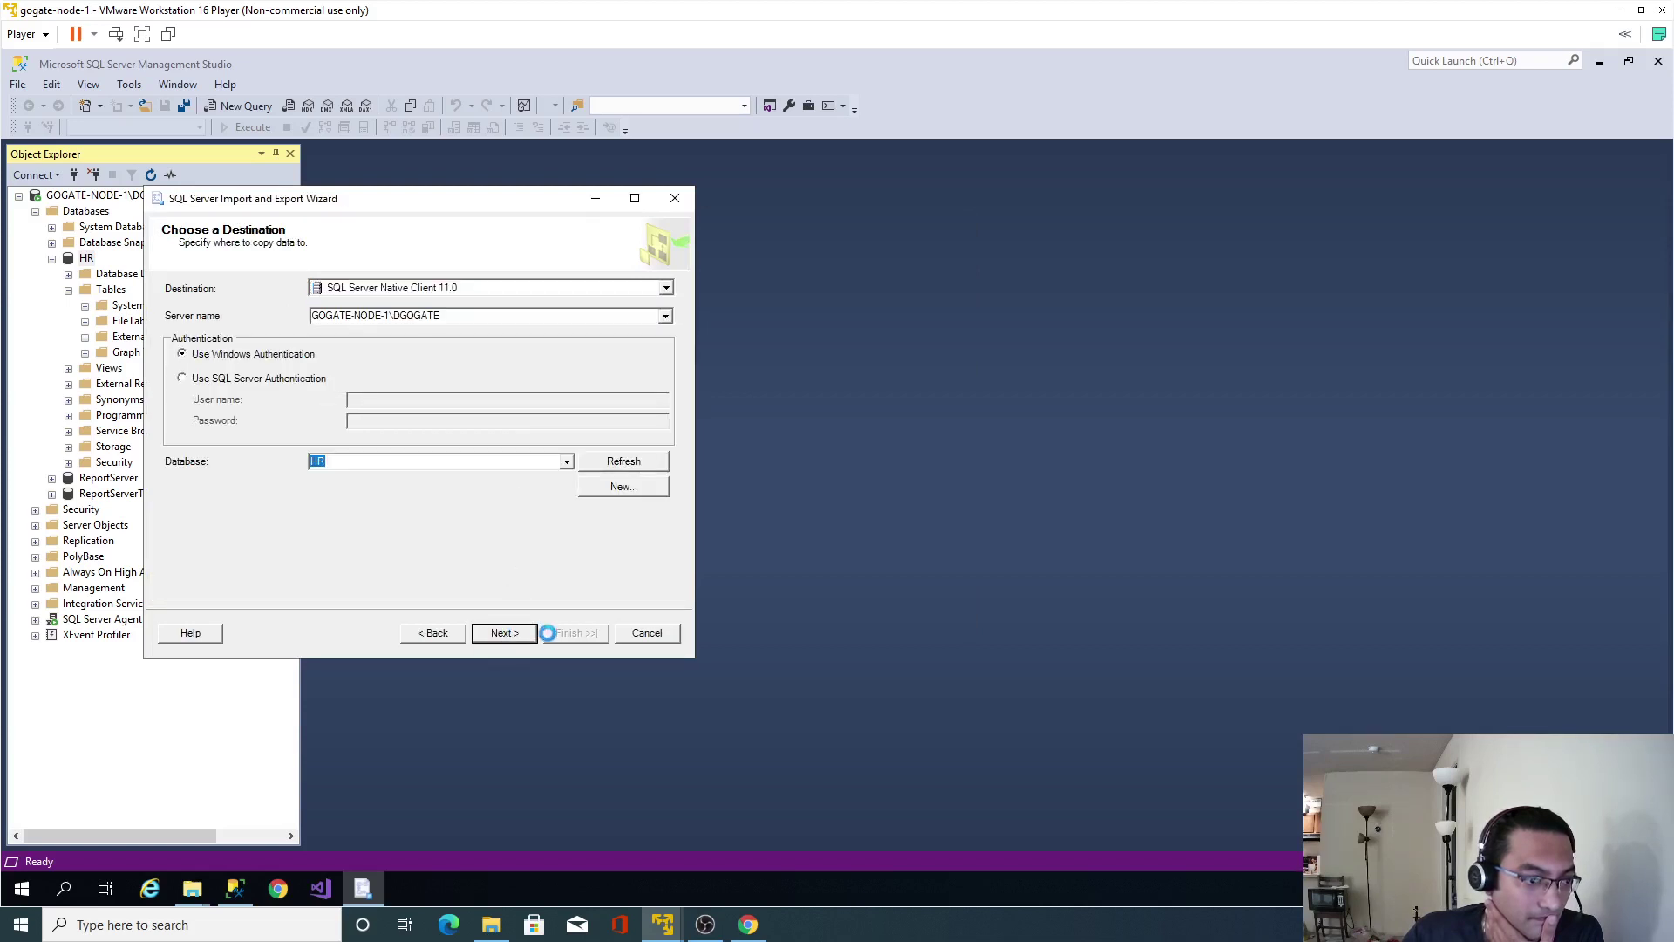
Run the import into a new [dbo].[locations] table and close the wizard.
click(506, 634)
click(568, 635)
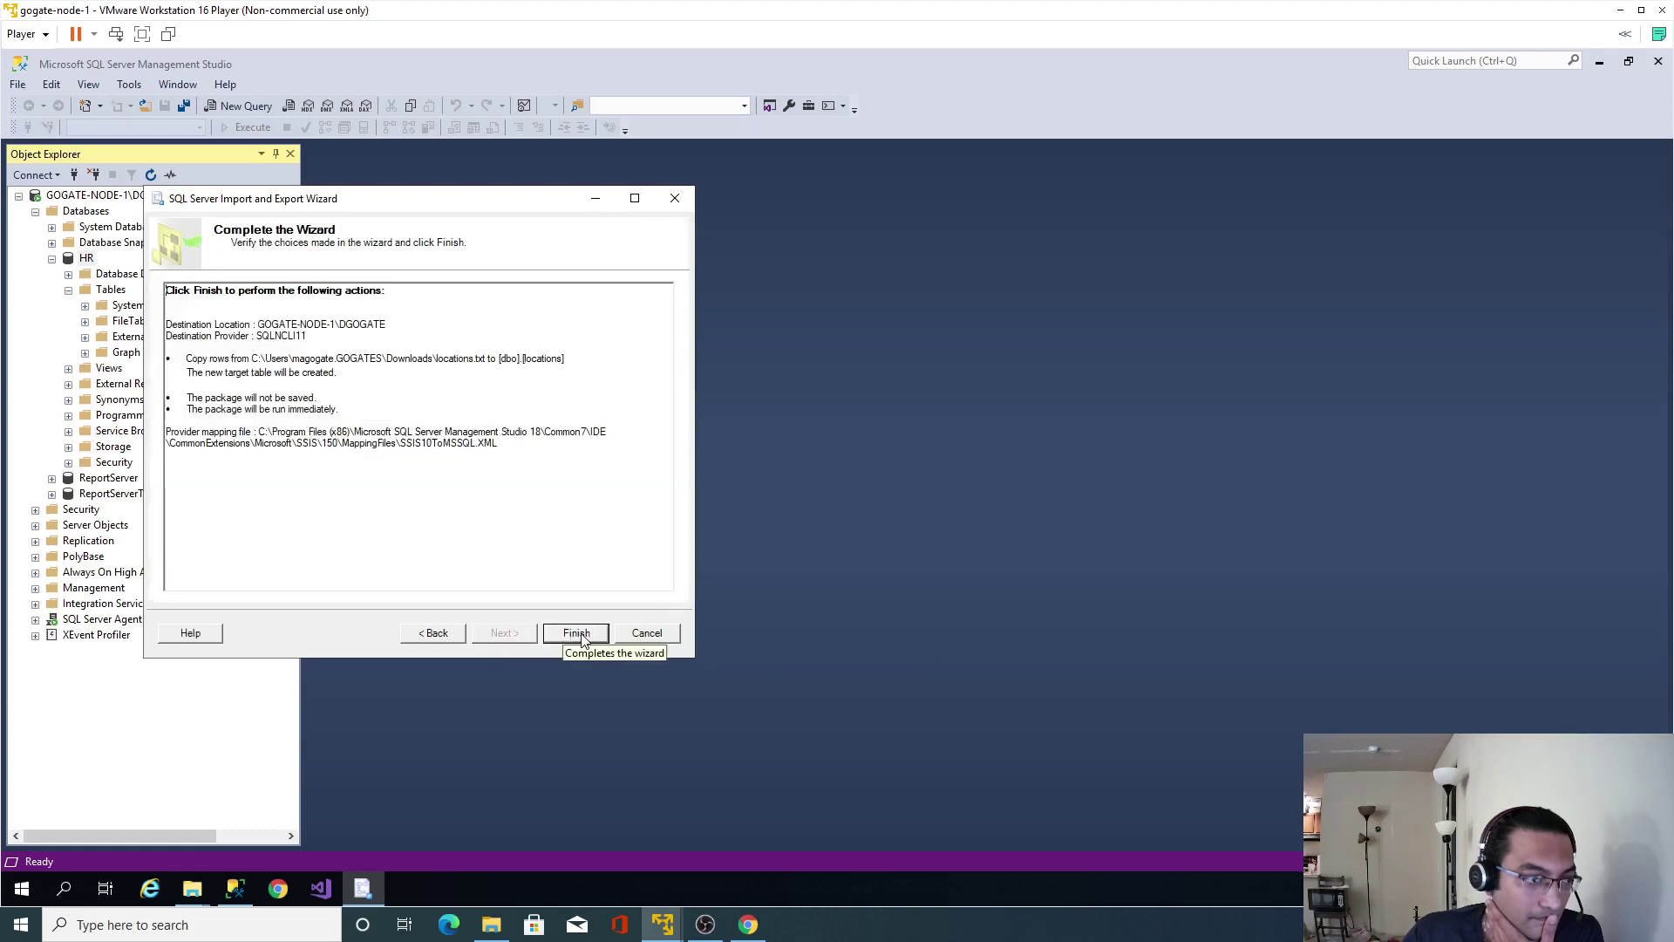
click(577, 634)
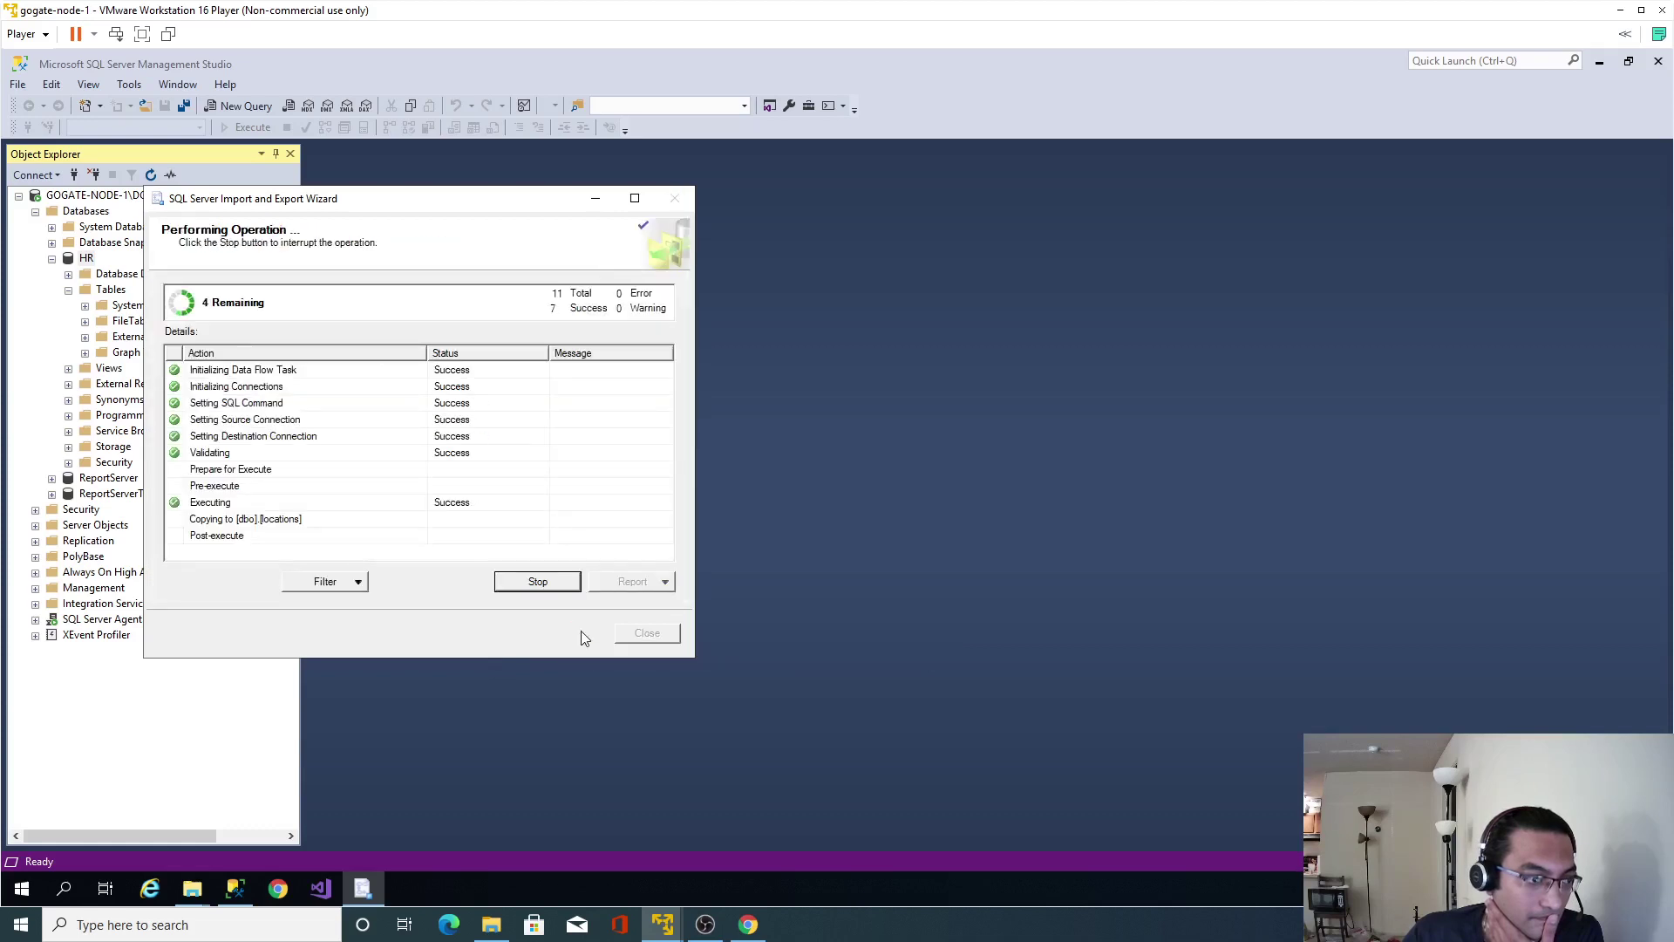
click(645, 633)
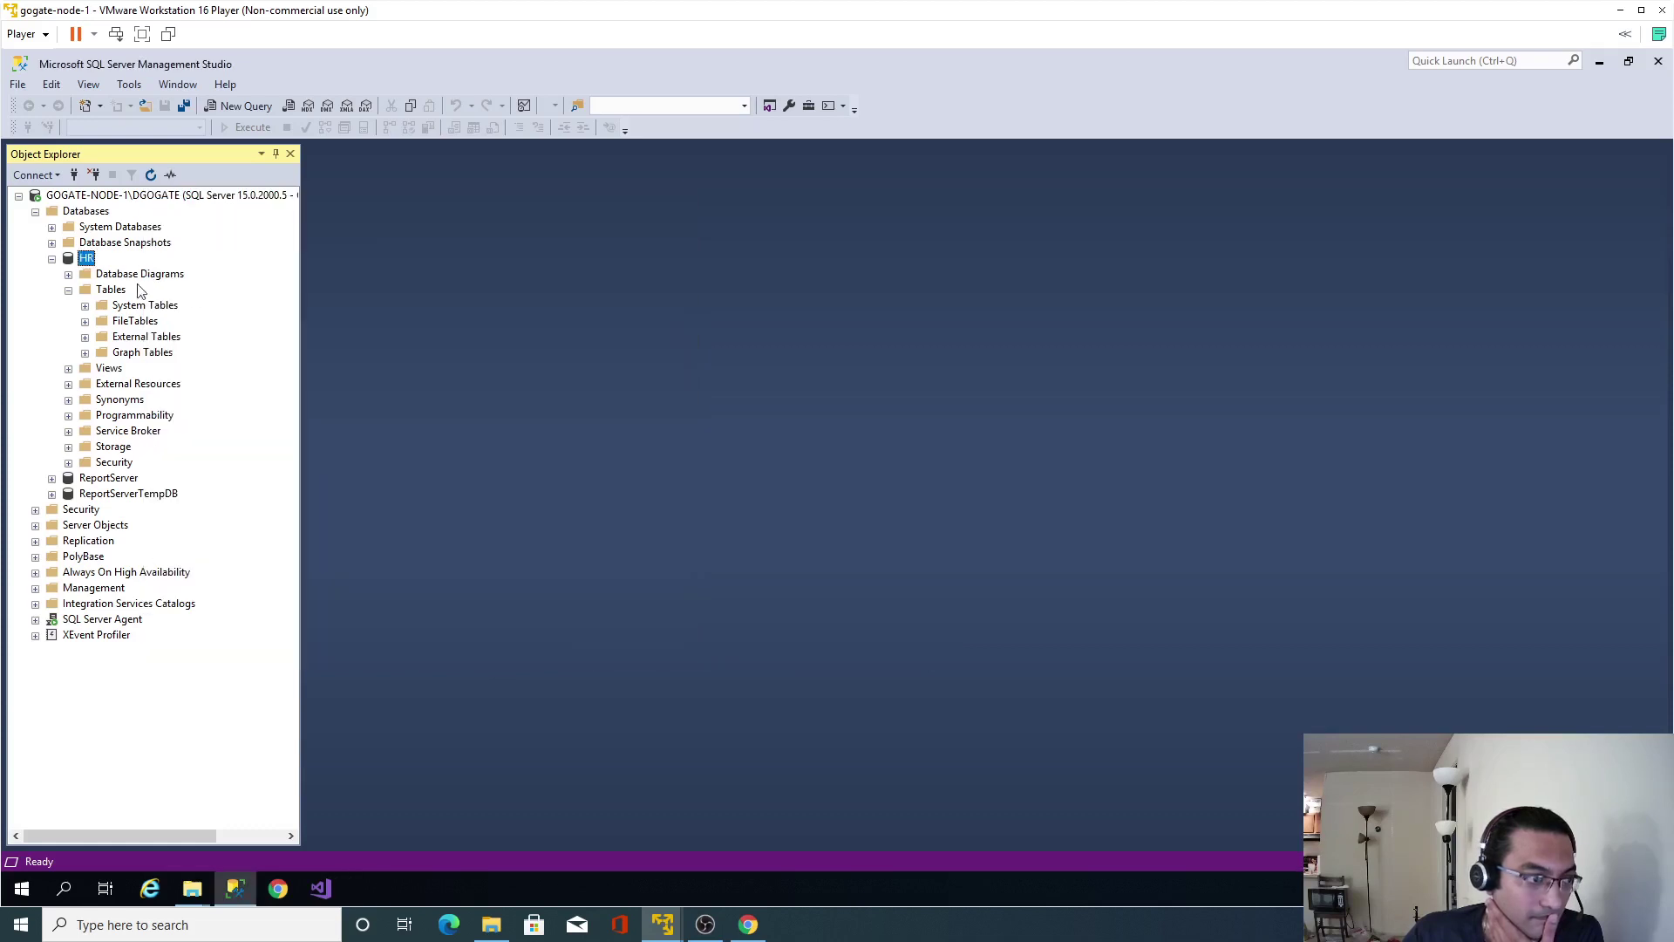
Start the Import Data wizard for HR with regions.txt as the Flat File Source.
right_click(97, 260)
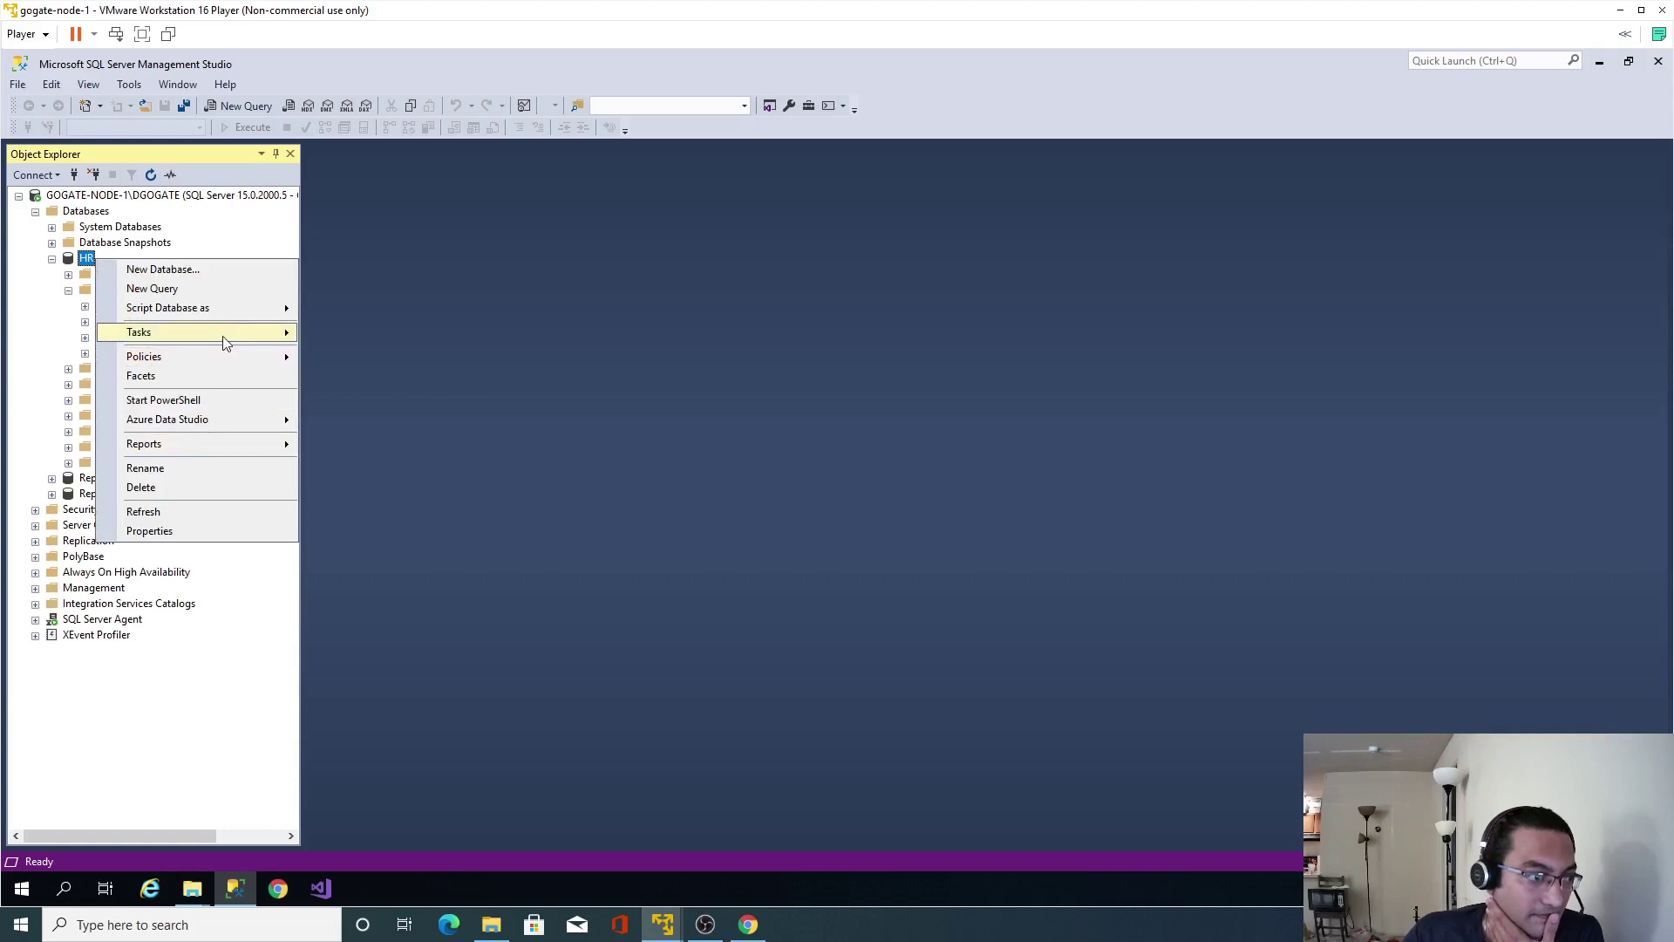
mouse_move(261, 336)
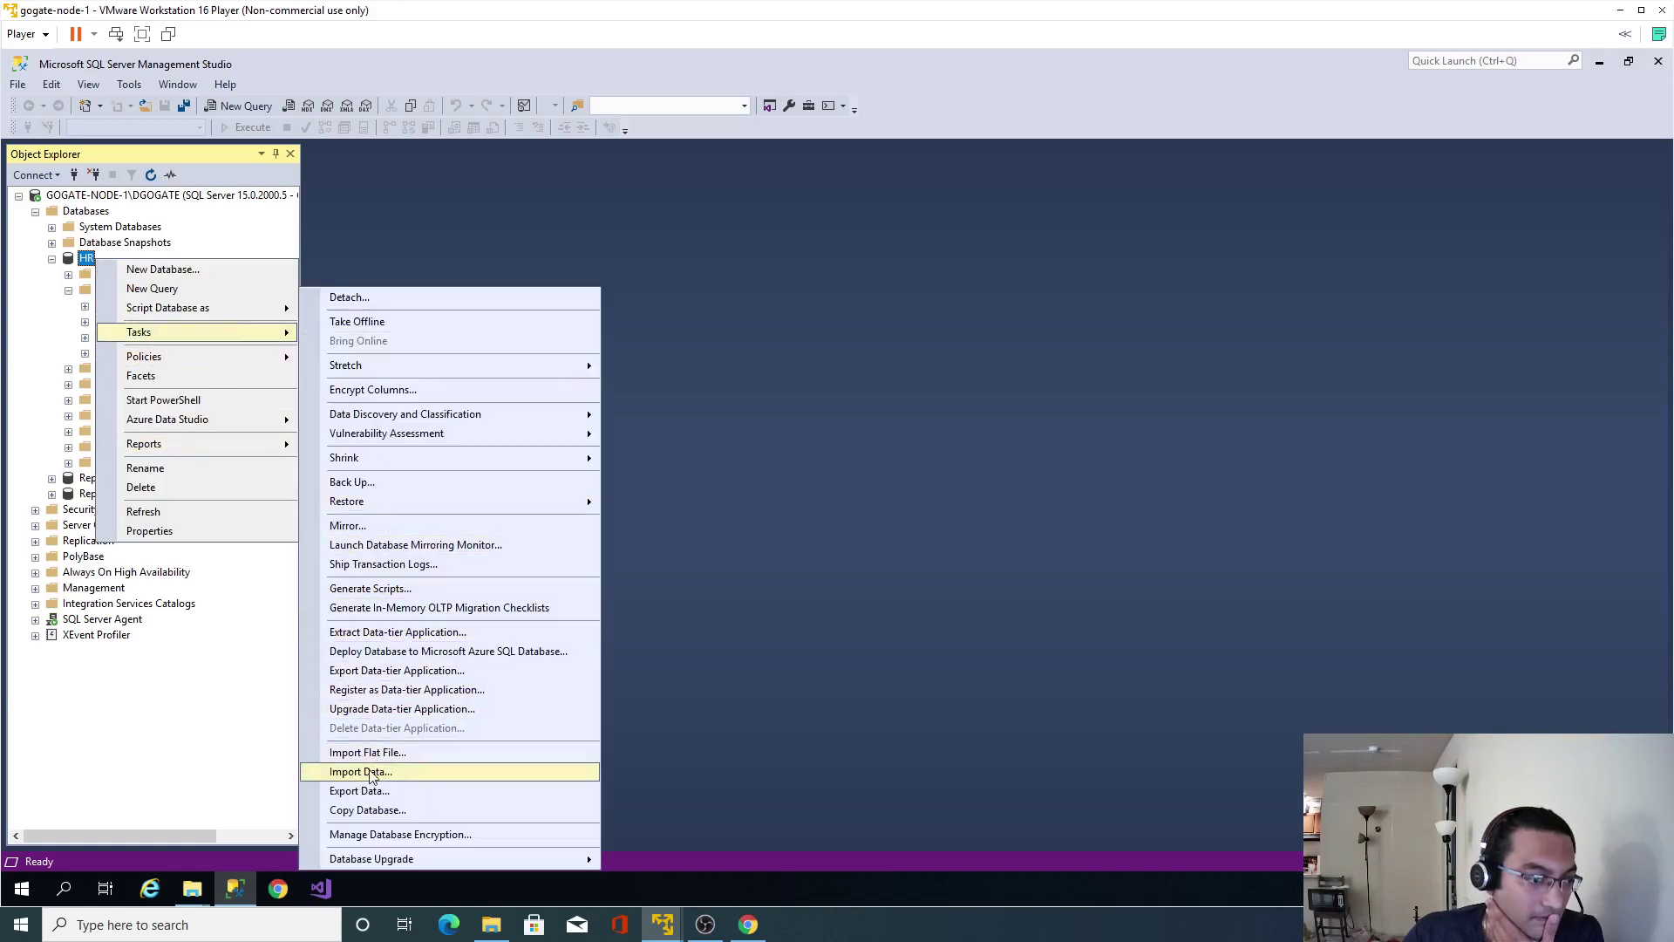
click(375, 771)
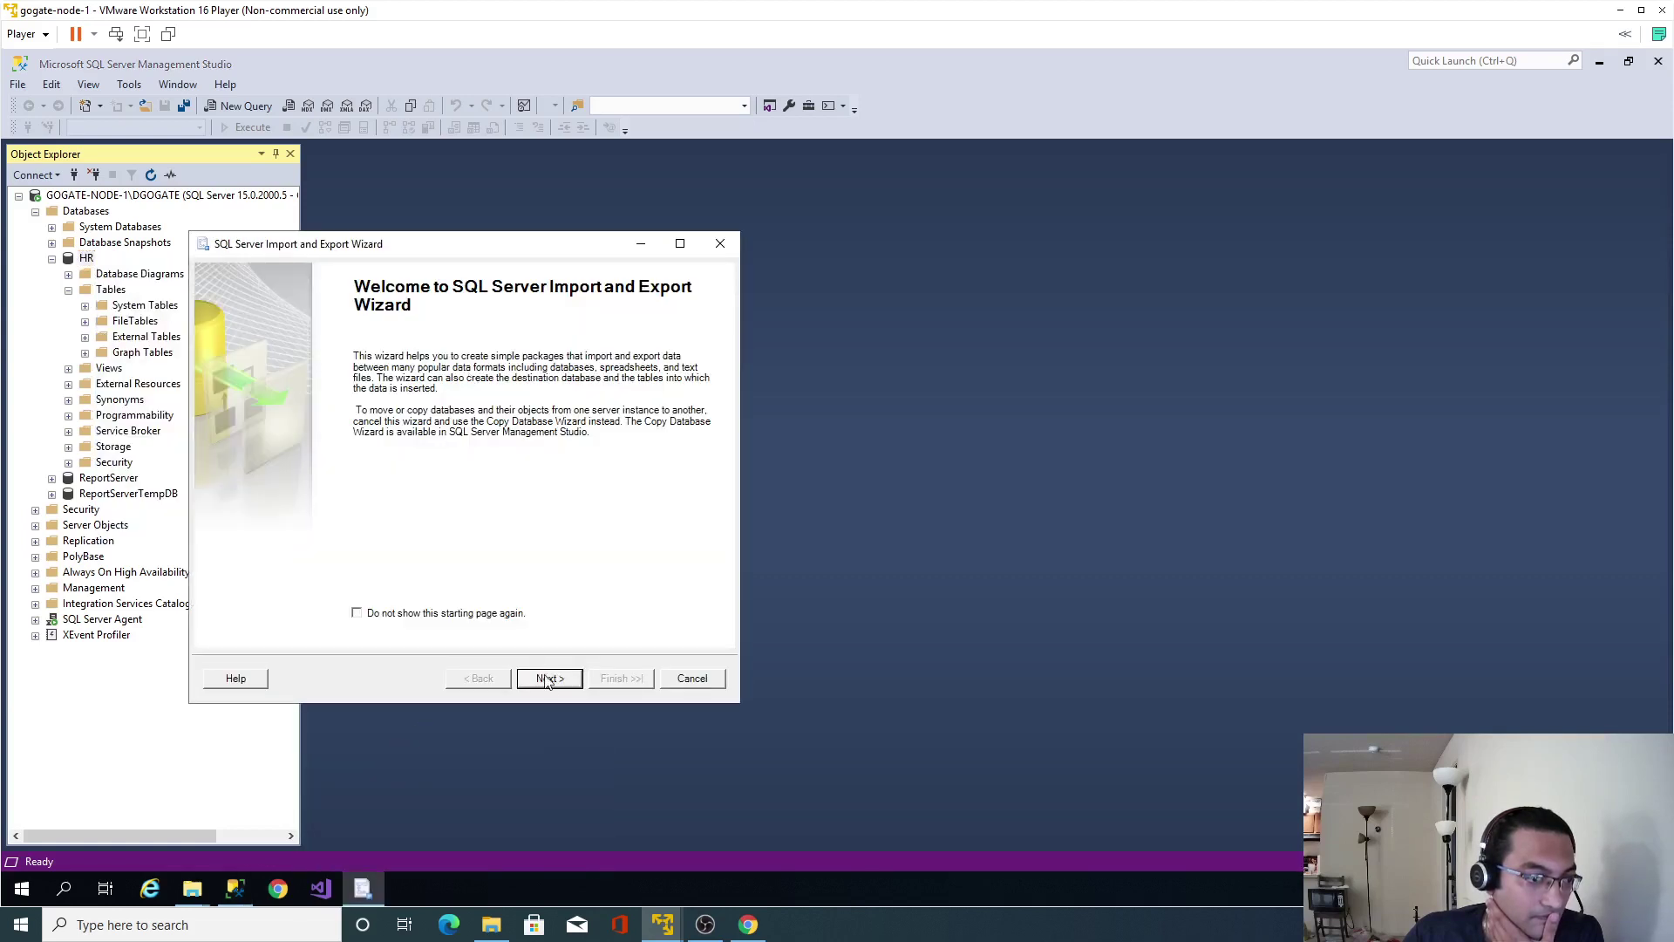
click(550, 679)
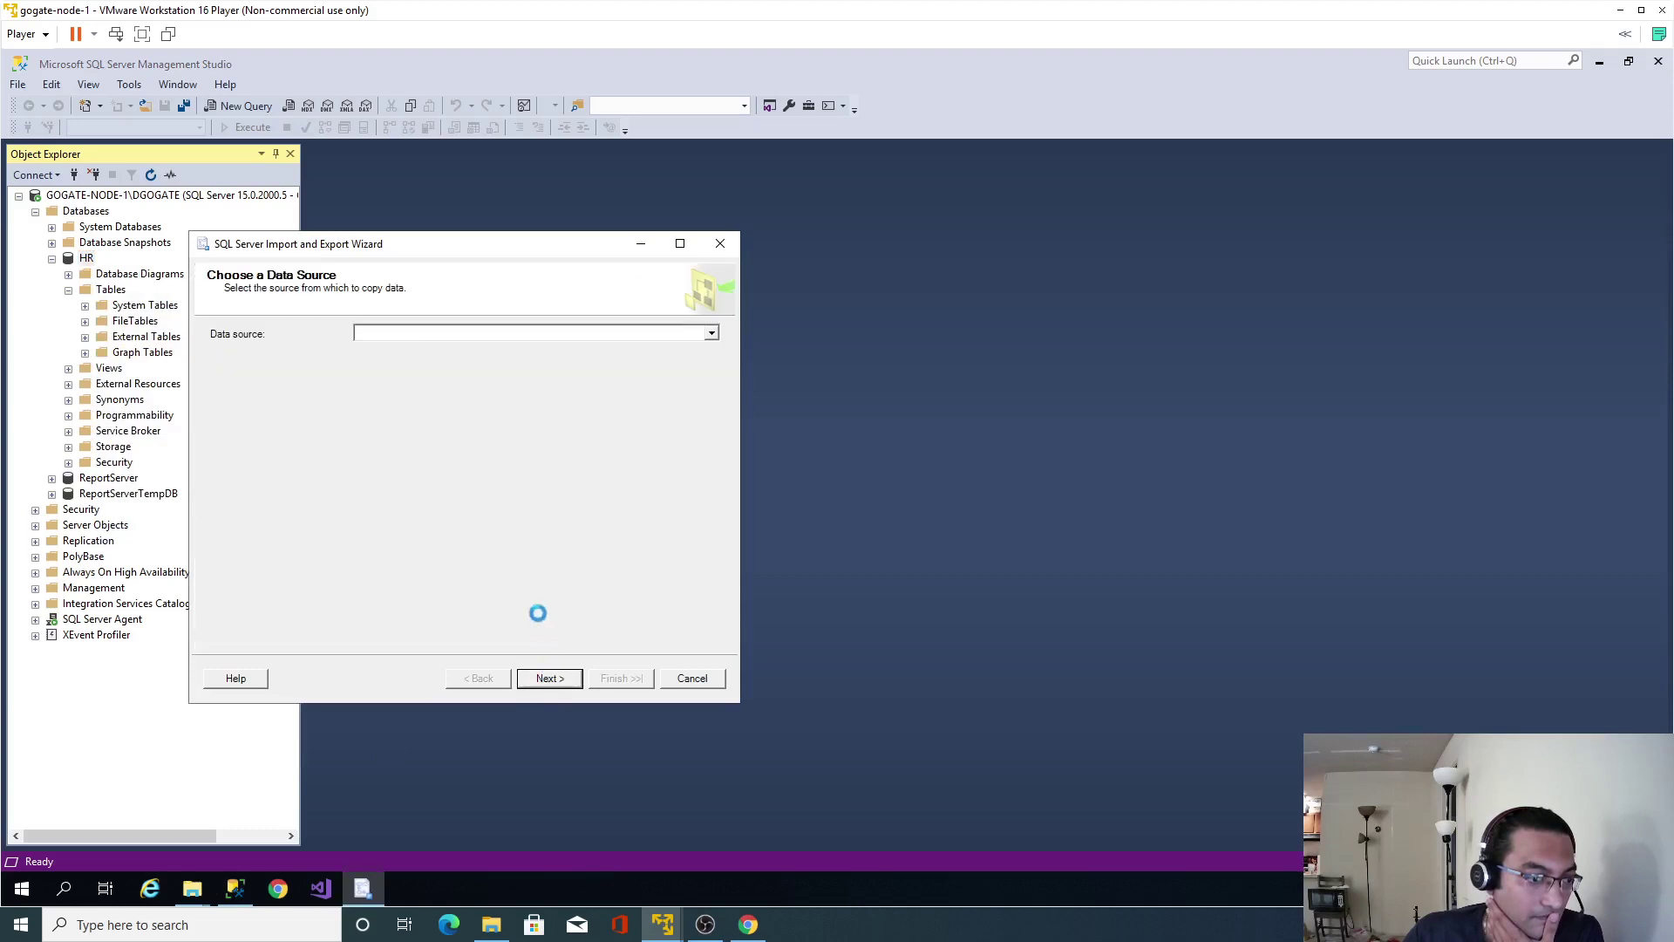
click(712, 332)
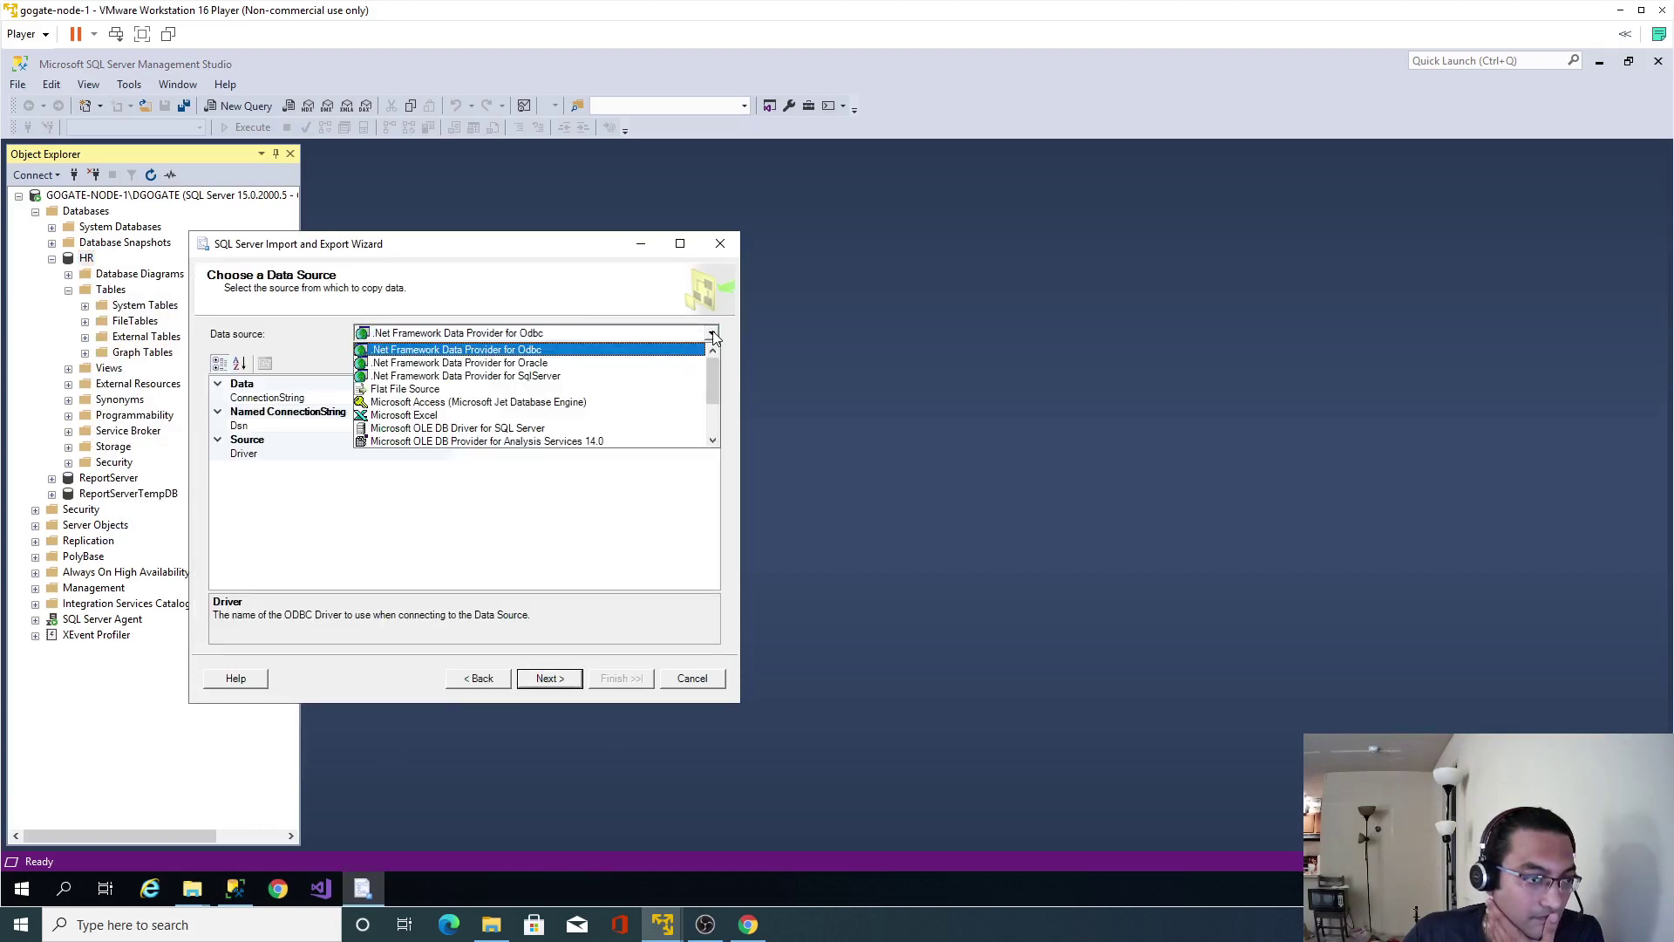
click(542, 390)
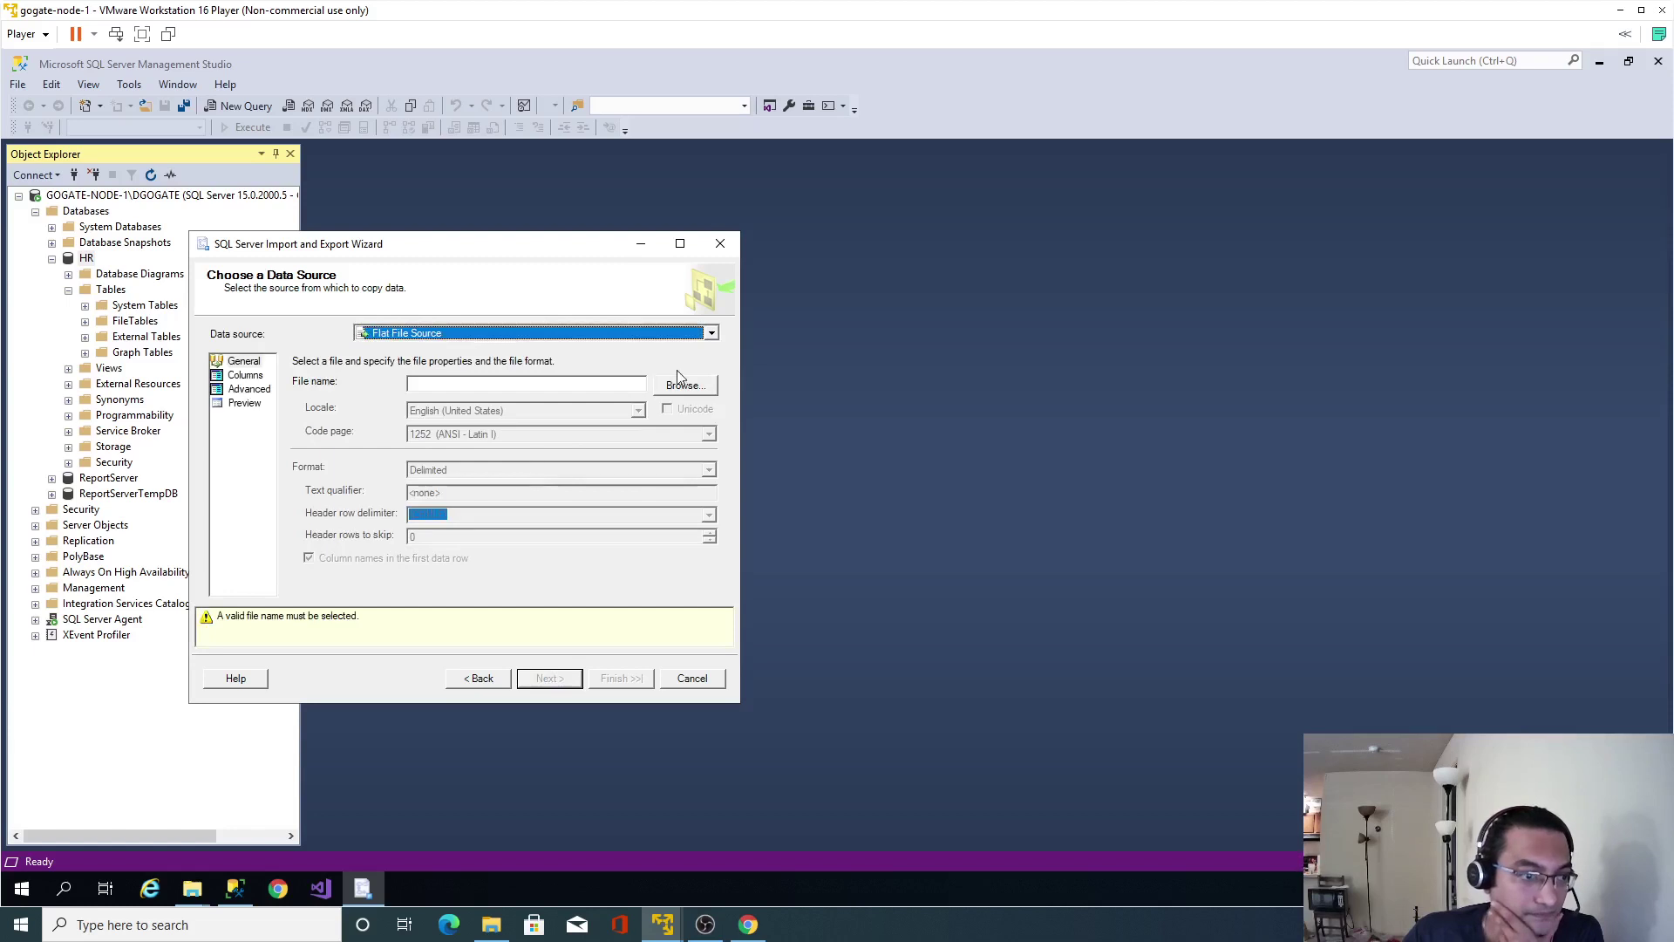
click(677, 385)
double_click(492, 486)
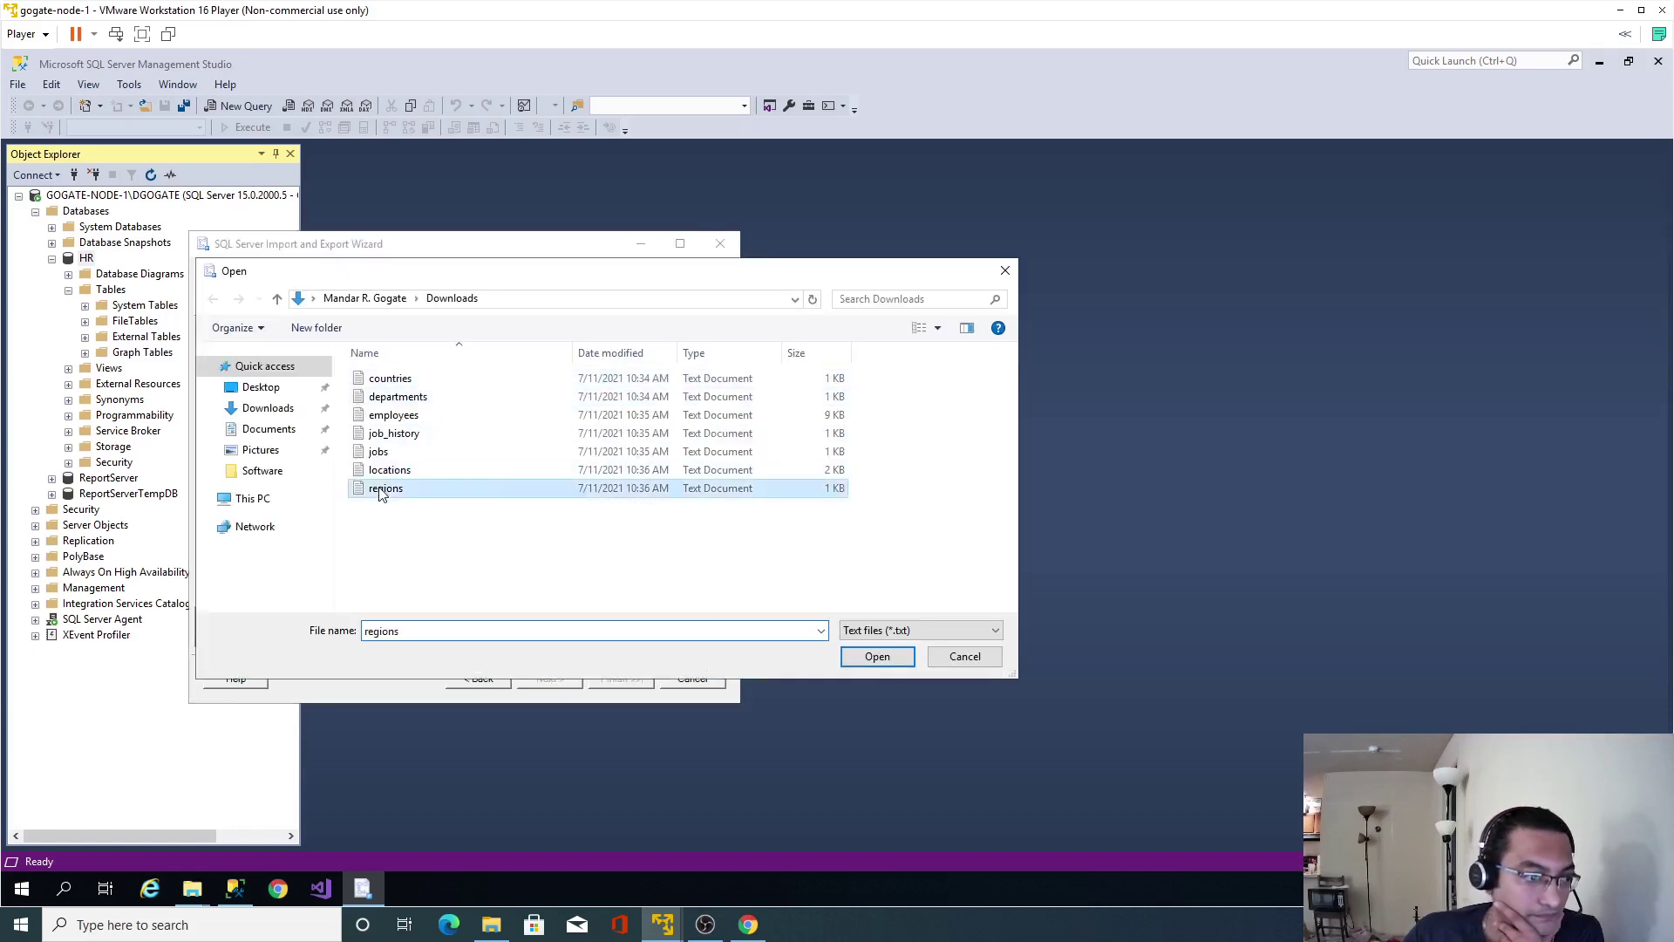
Preview the regions columns and target the HR database via SQL Server Native Client 11.0.
click(532, 681)
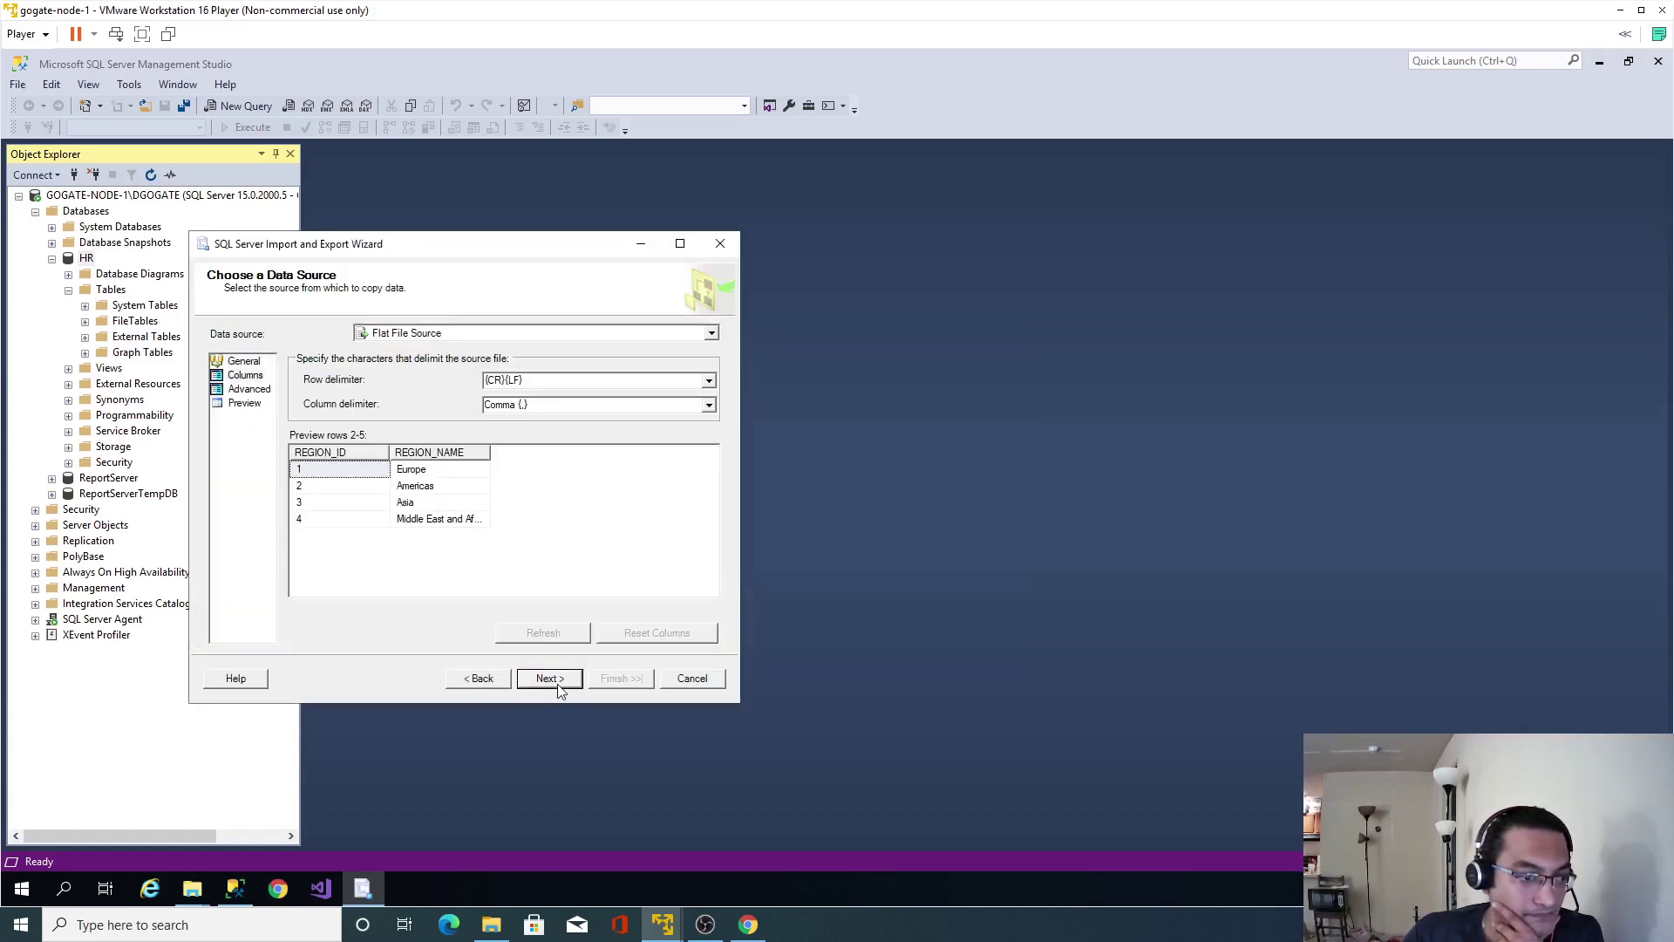
click(557, 687)
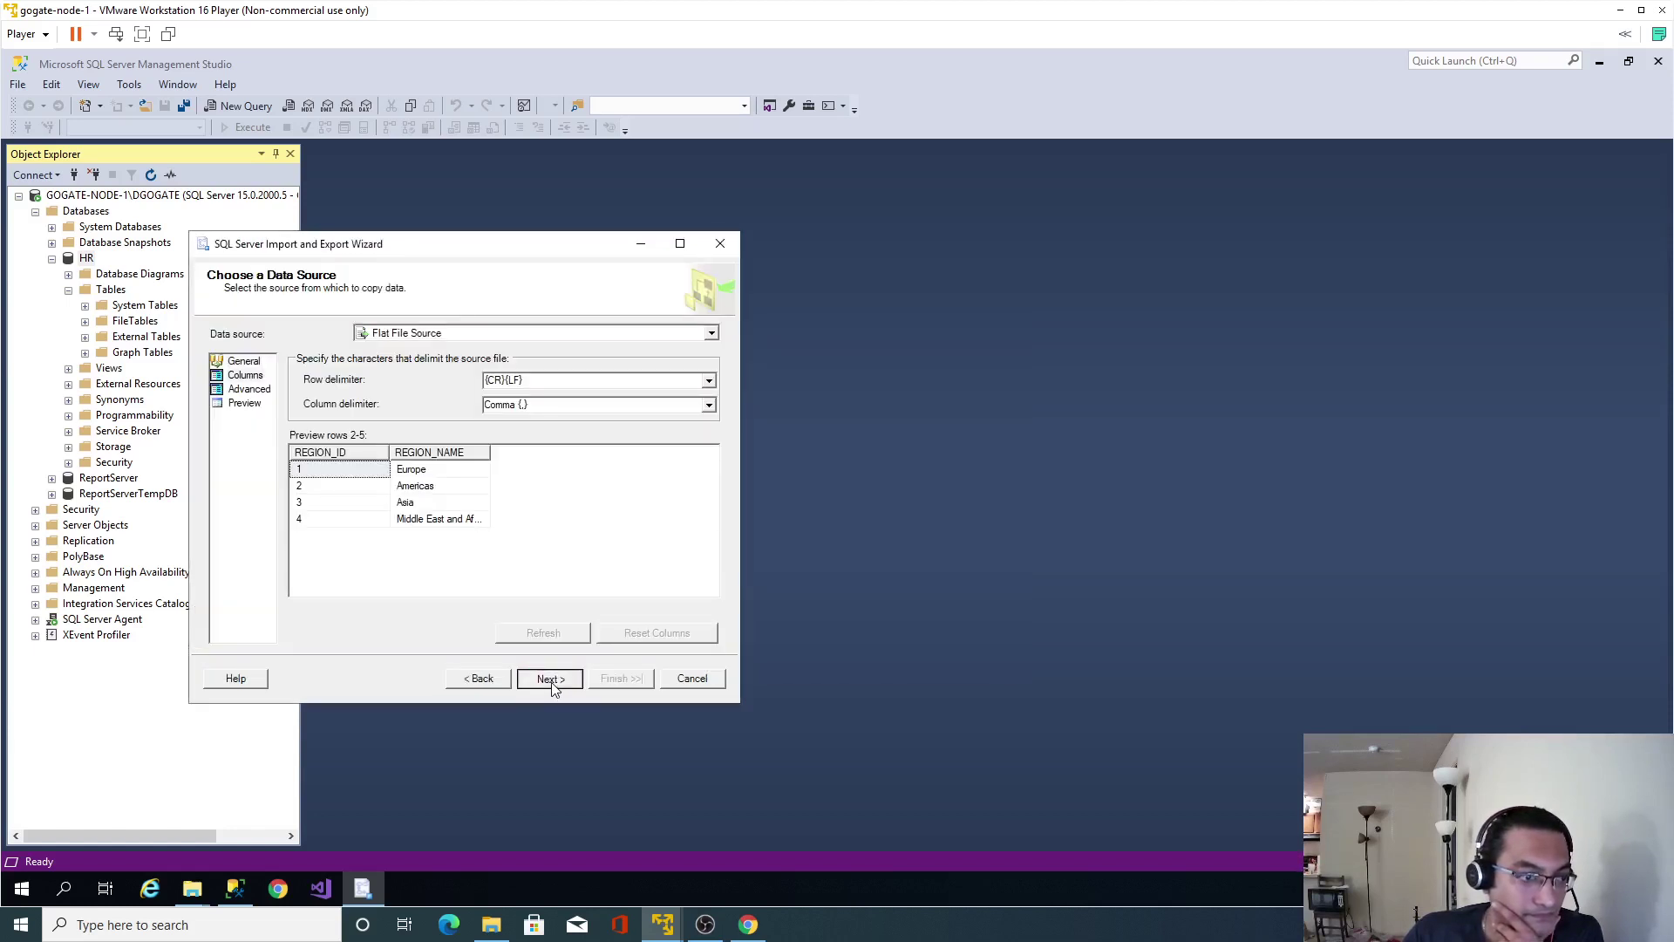
click(711, 333)
click(522, 443)
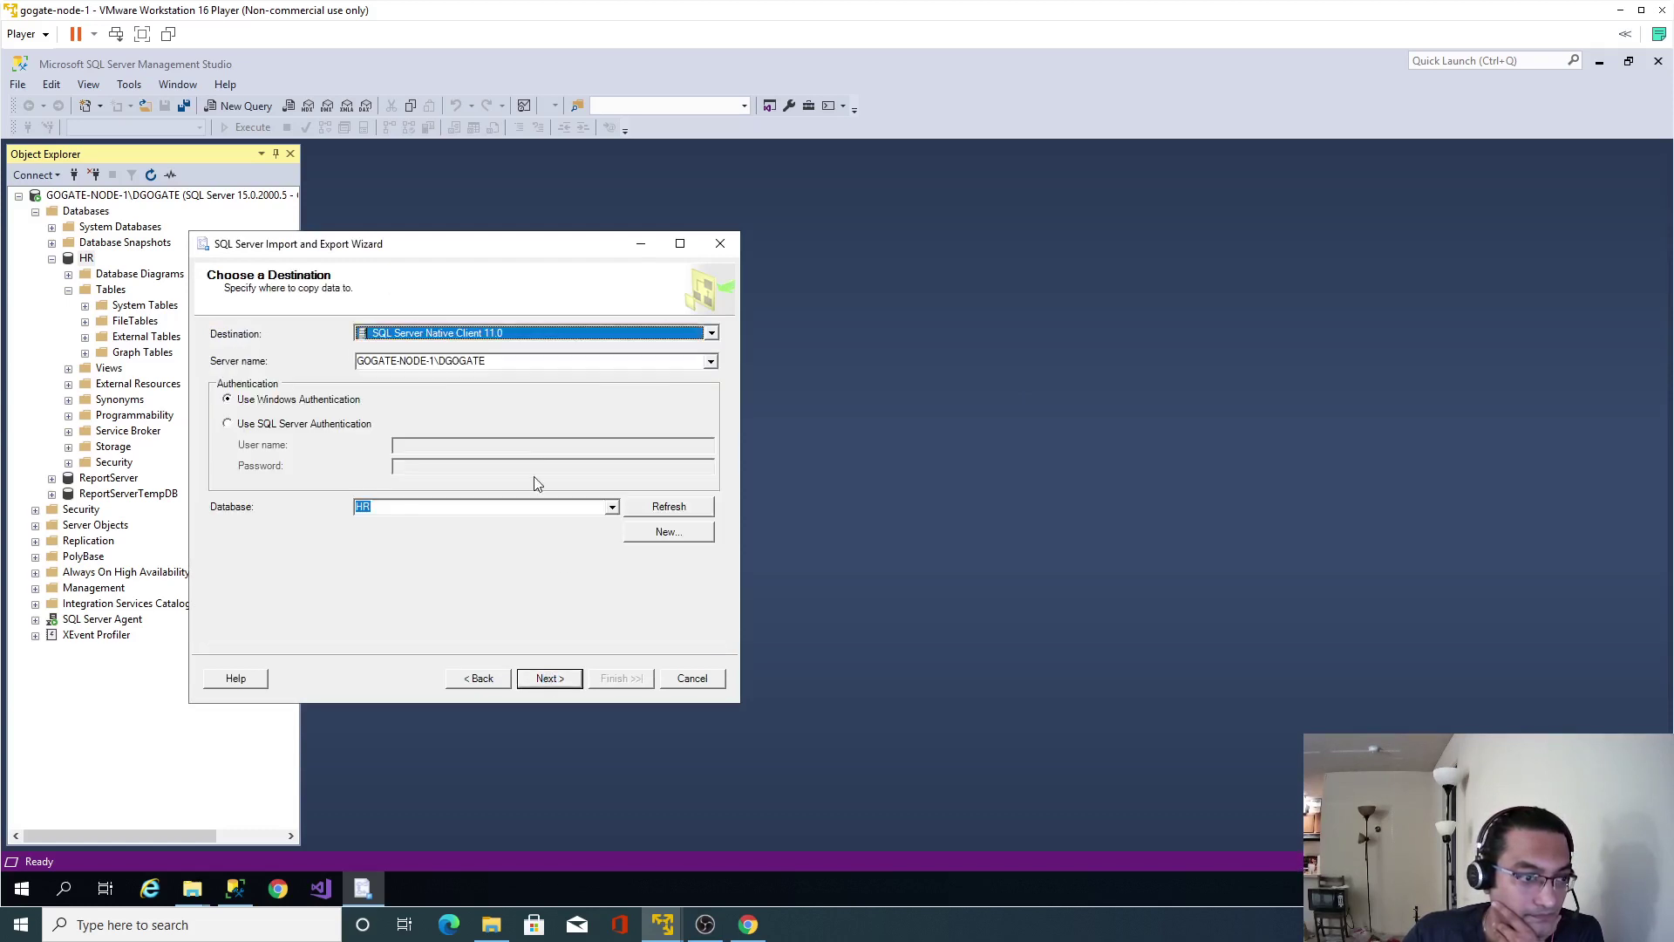
click(550, 679)
Keep the regions table mapping, run the import of 4 rows, and close the wizard.
click(549, 681)
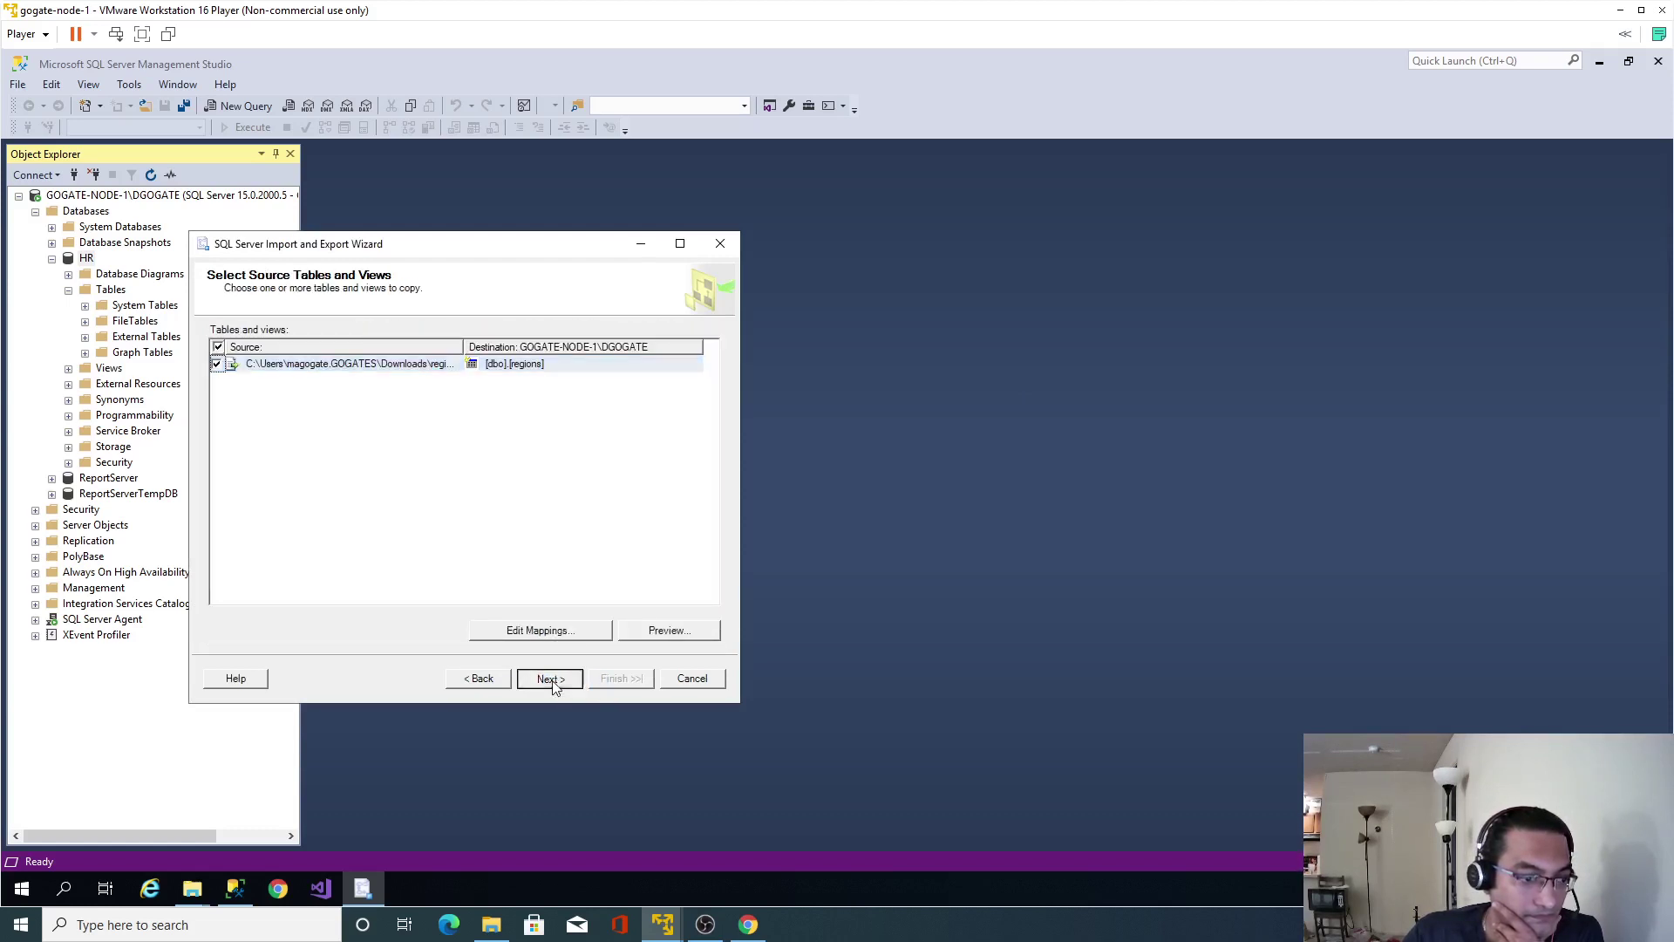
click(607, 679)
click(610, 678)
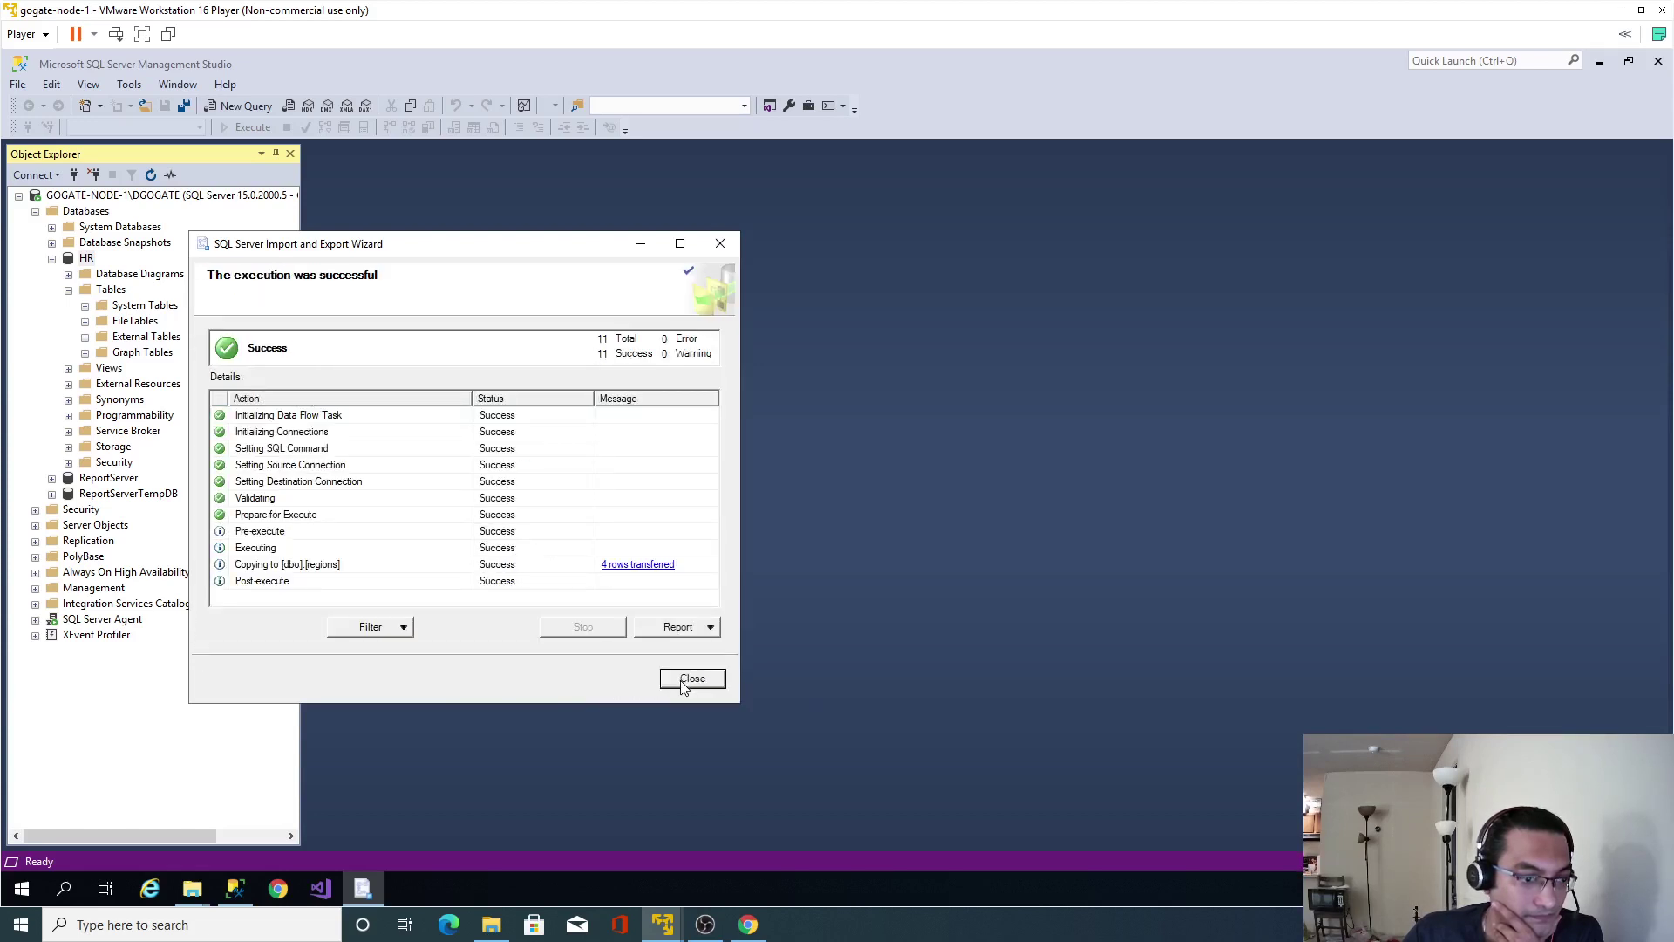
click(689, 679)
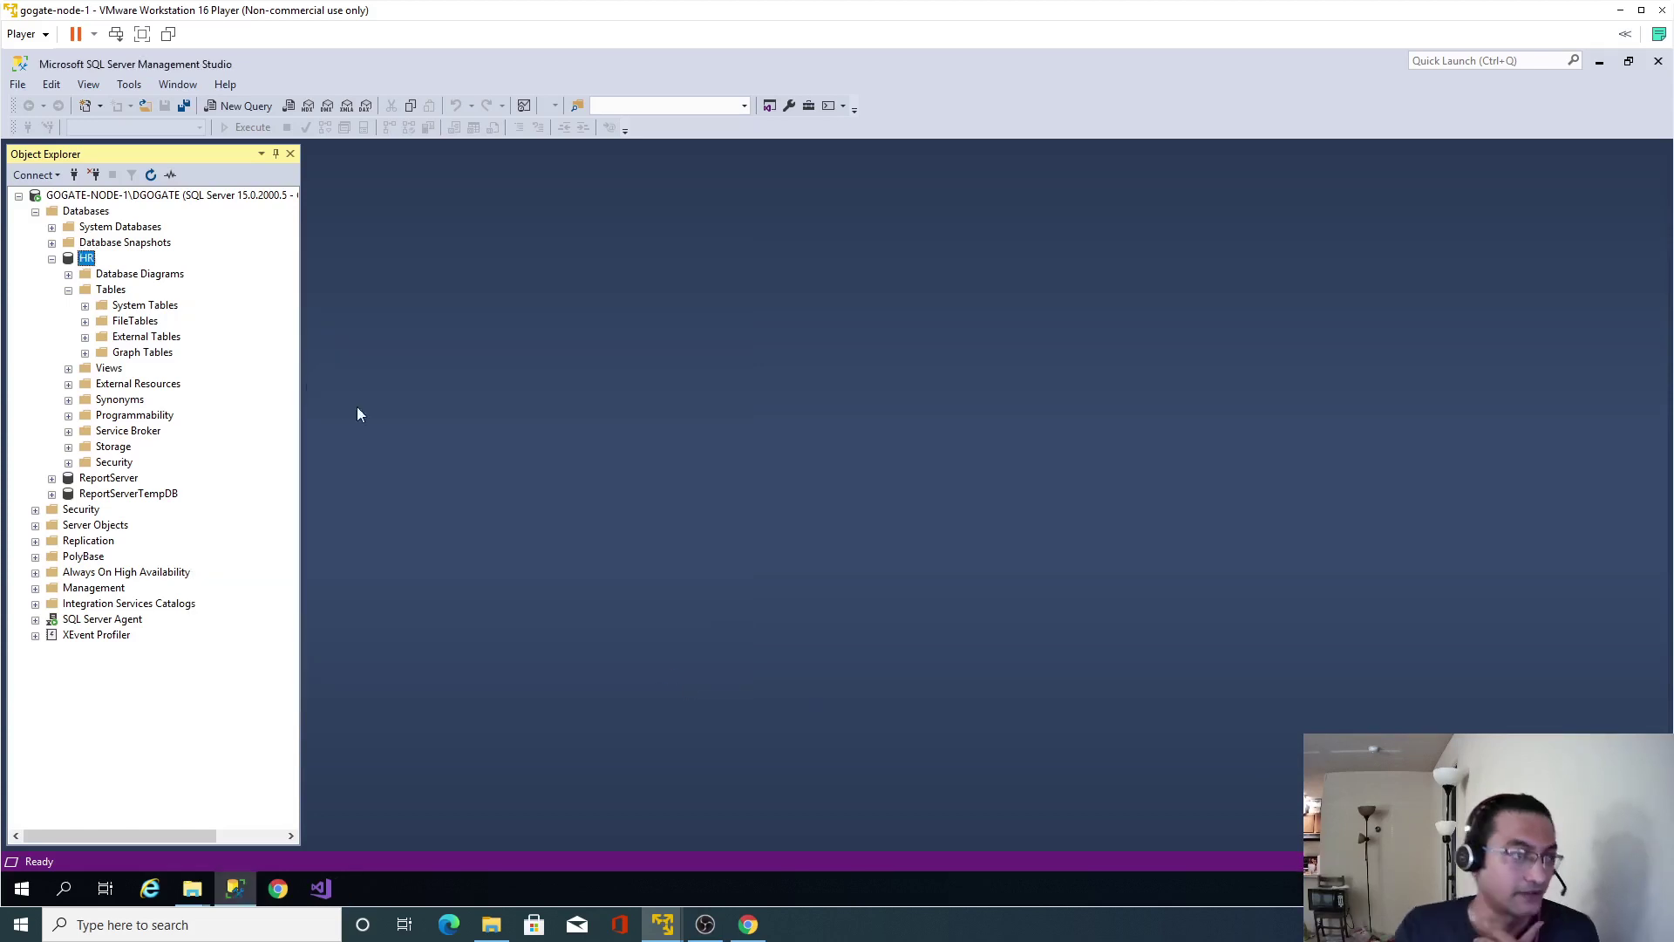
Refresh HR and expand Tables to see the seven dbo tables, countries through regions.
right_click(83, 260)
click(131, 513)
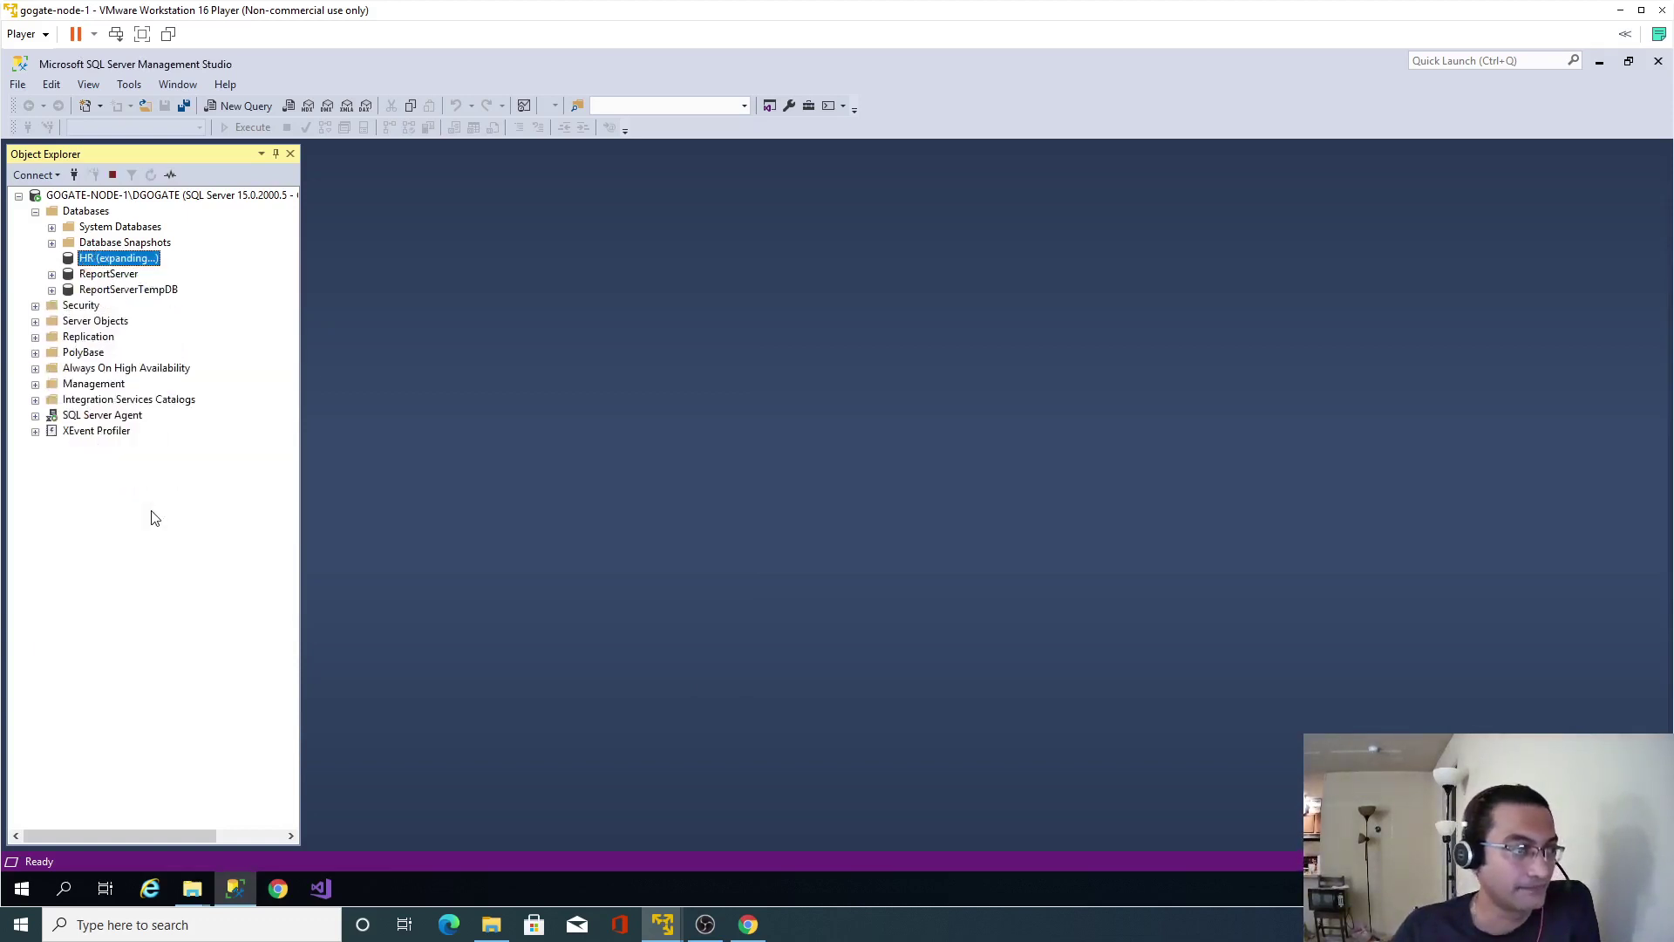
click(69, 291)
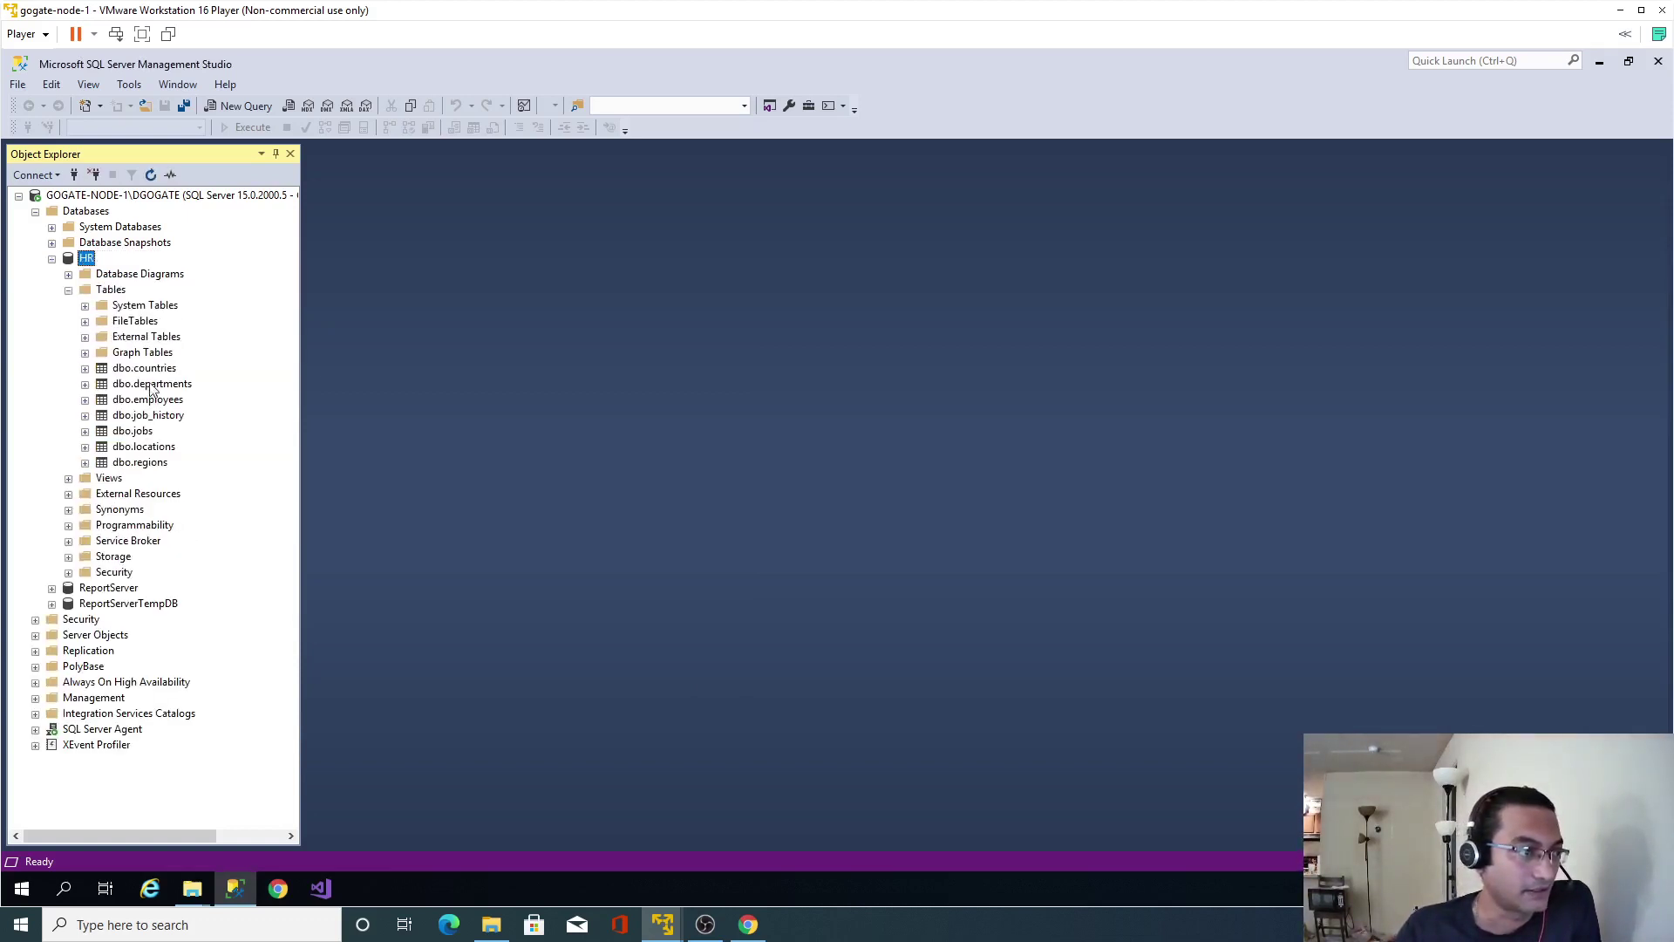
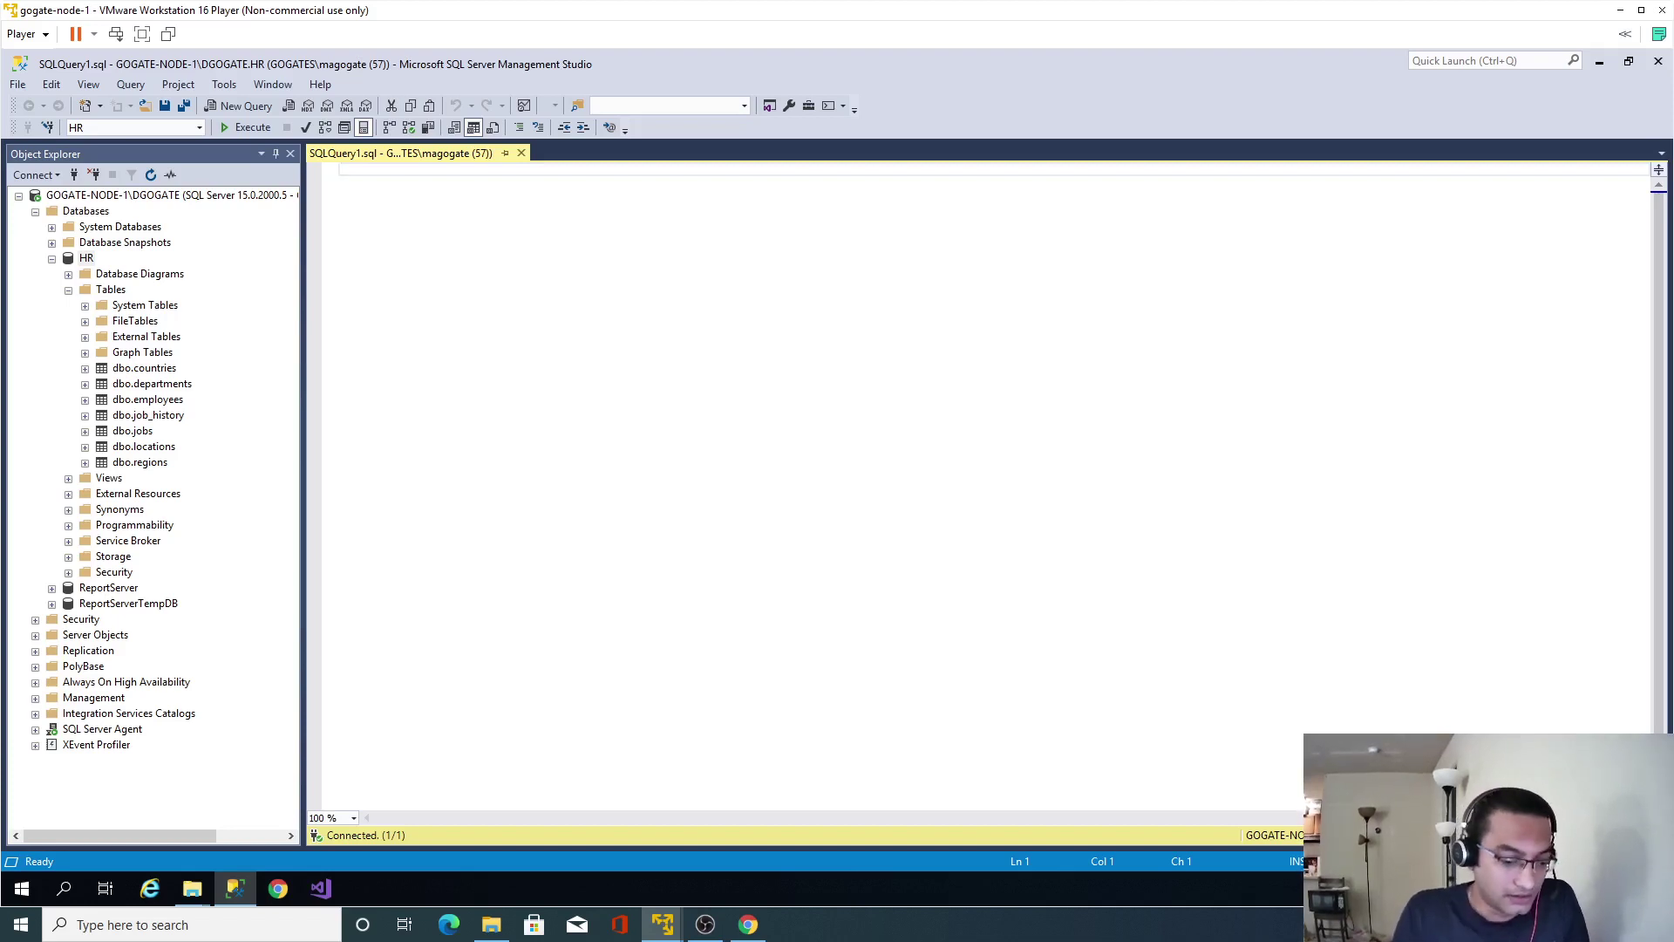
Run 'select * from dbo.employees' to list every employee row, then delete the asterisk.
text(select *)
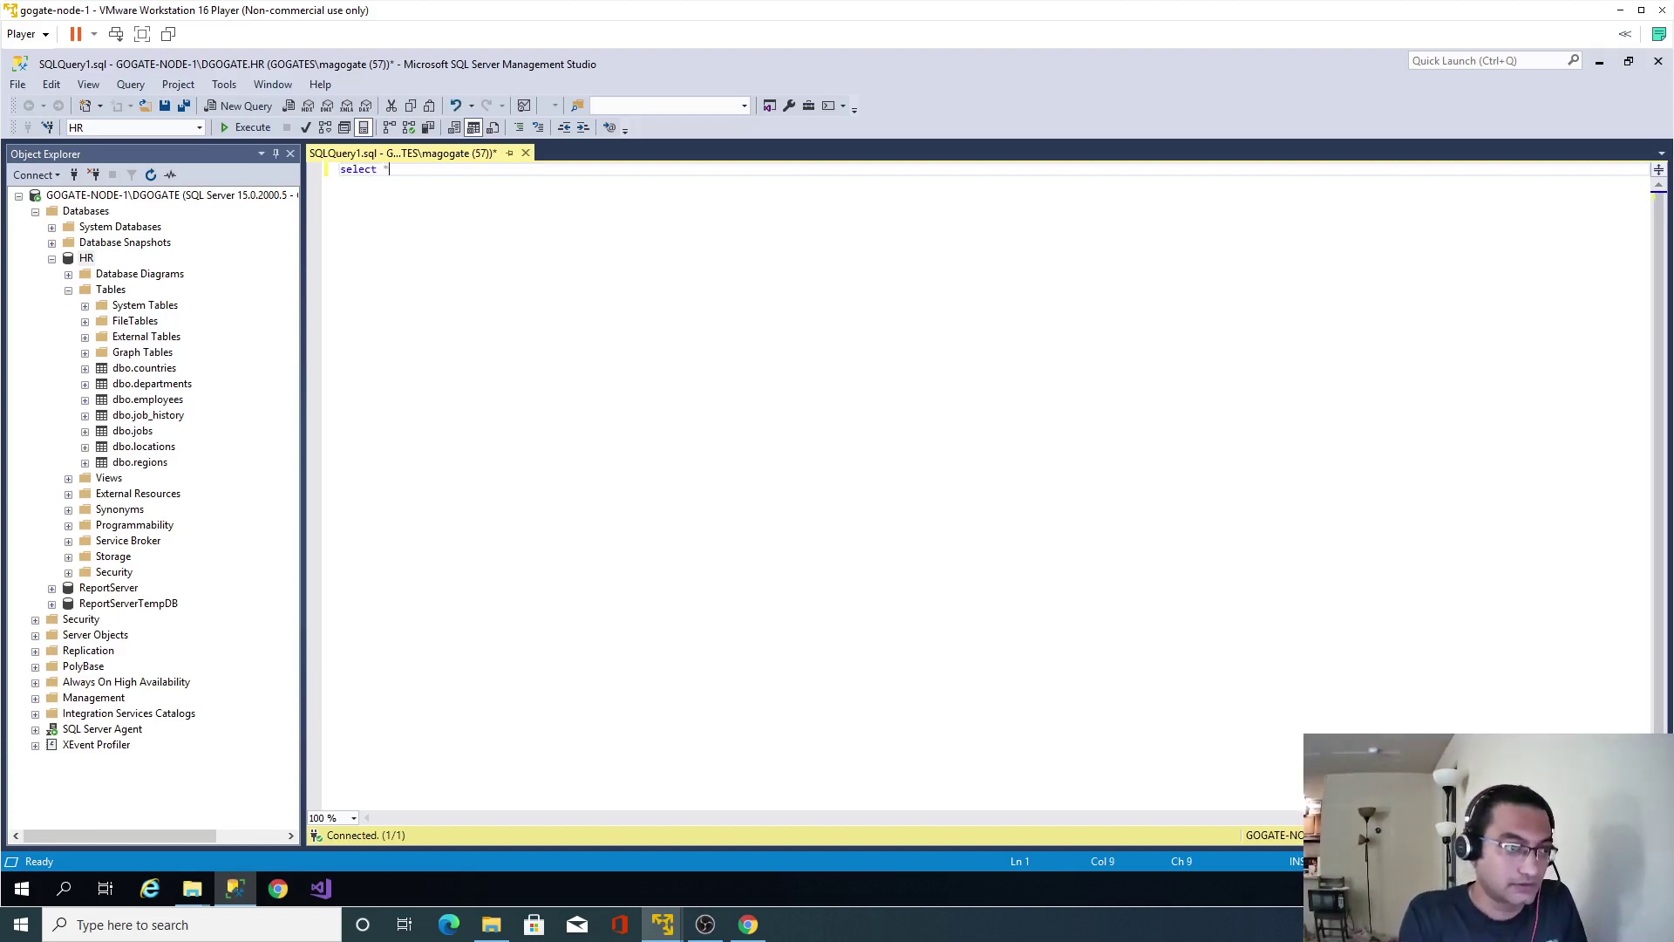
key(Return)
text(from dbo.em)
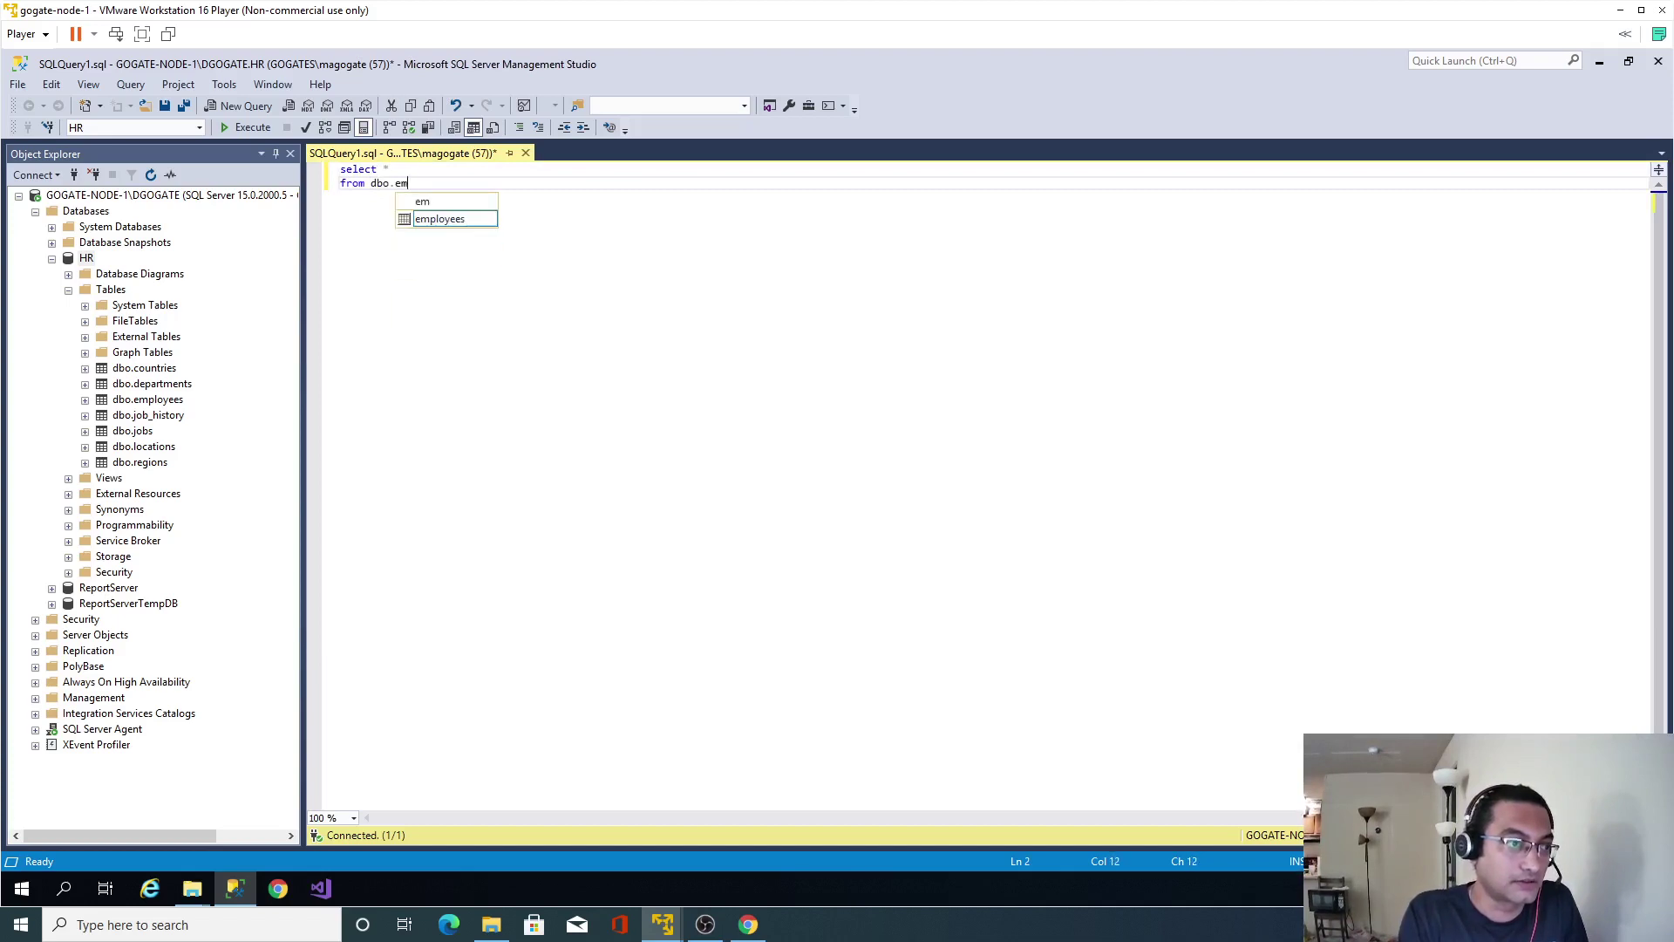
key(Tab)
key(F5)
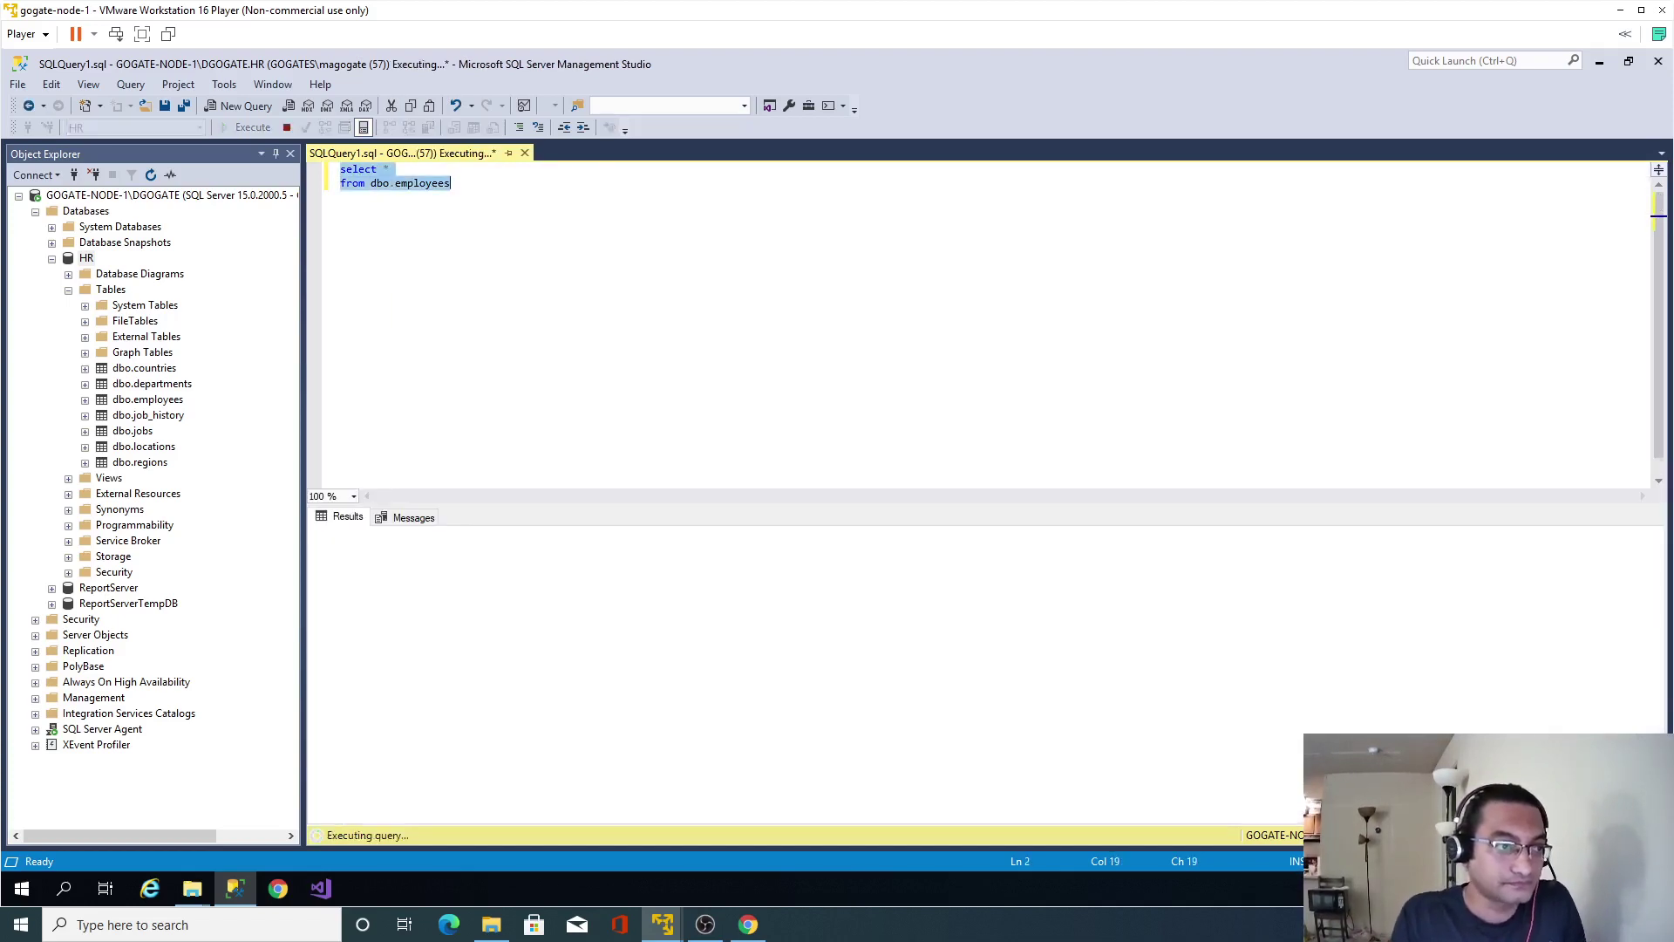
click(390, 169)
key(BackSpace)
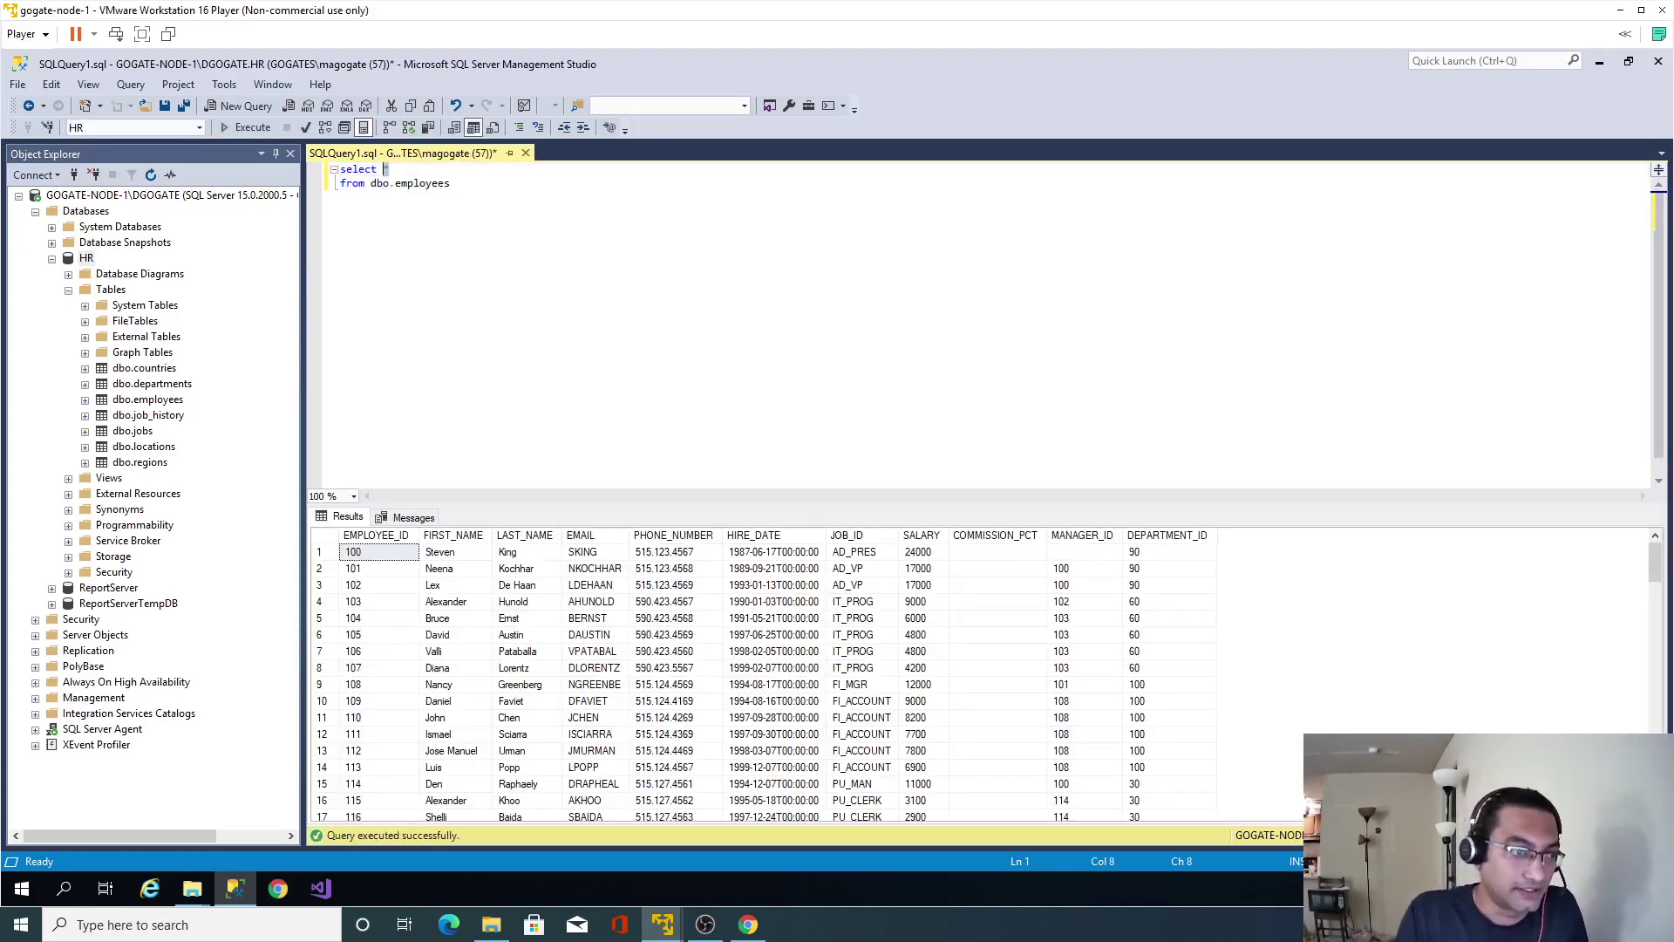
key(ctrl+space)
Give dbo.employees the alias emp in the from clause.
click(384, 183)
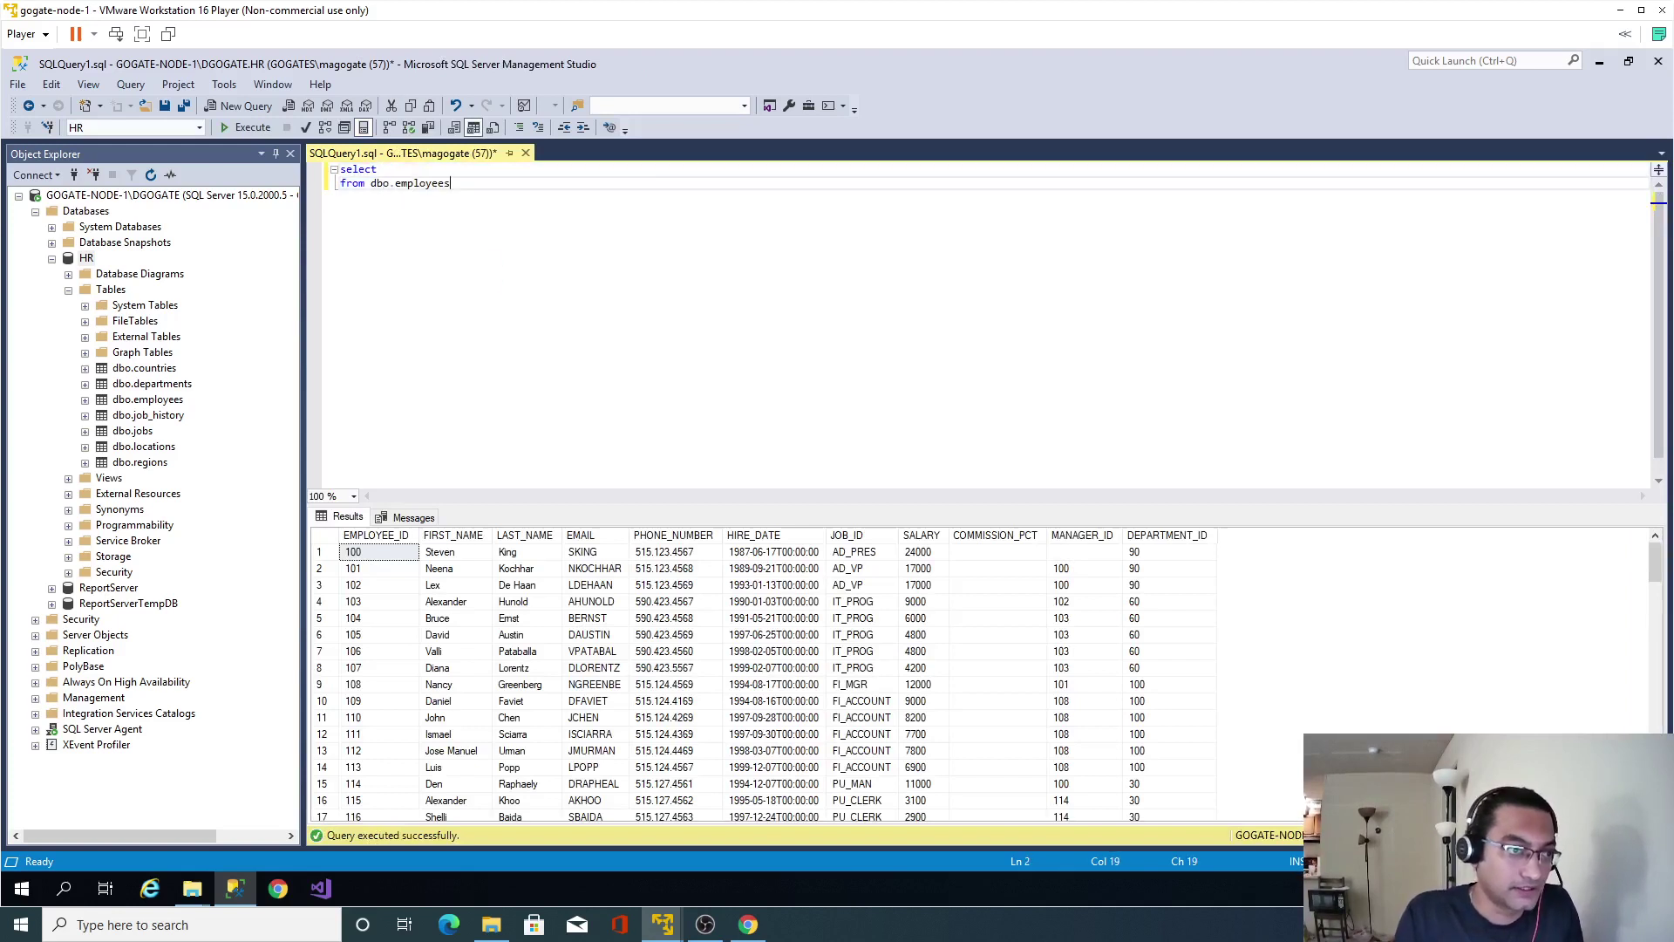
click(464, 183)
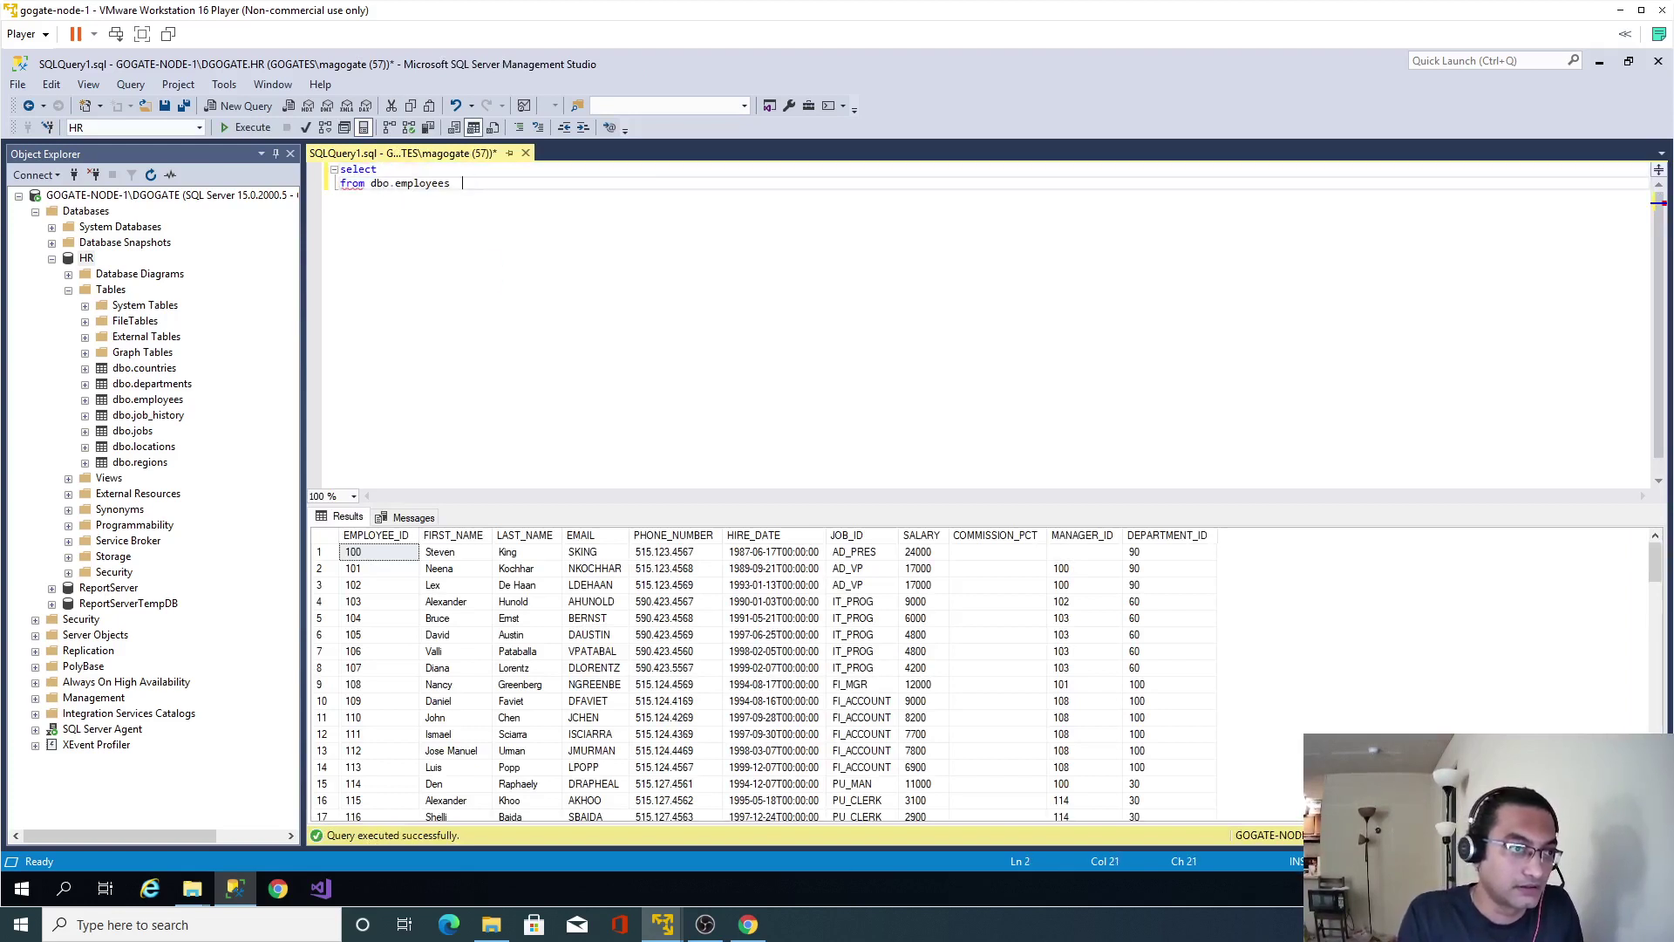
text(emp)
double_click(464, 183)
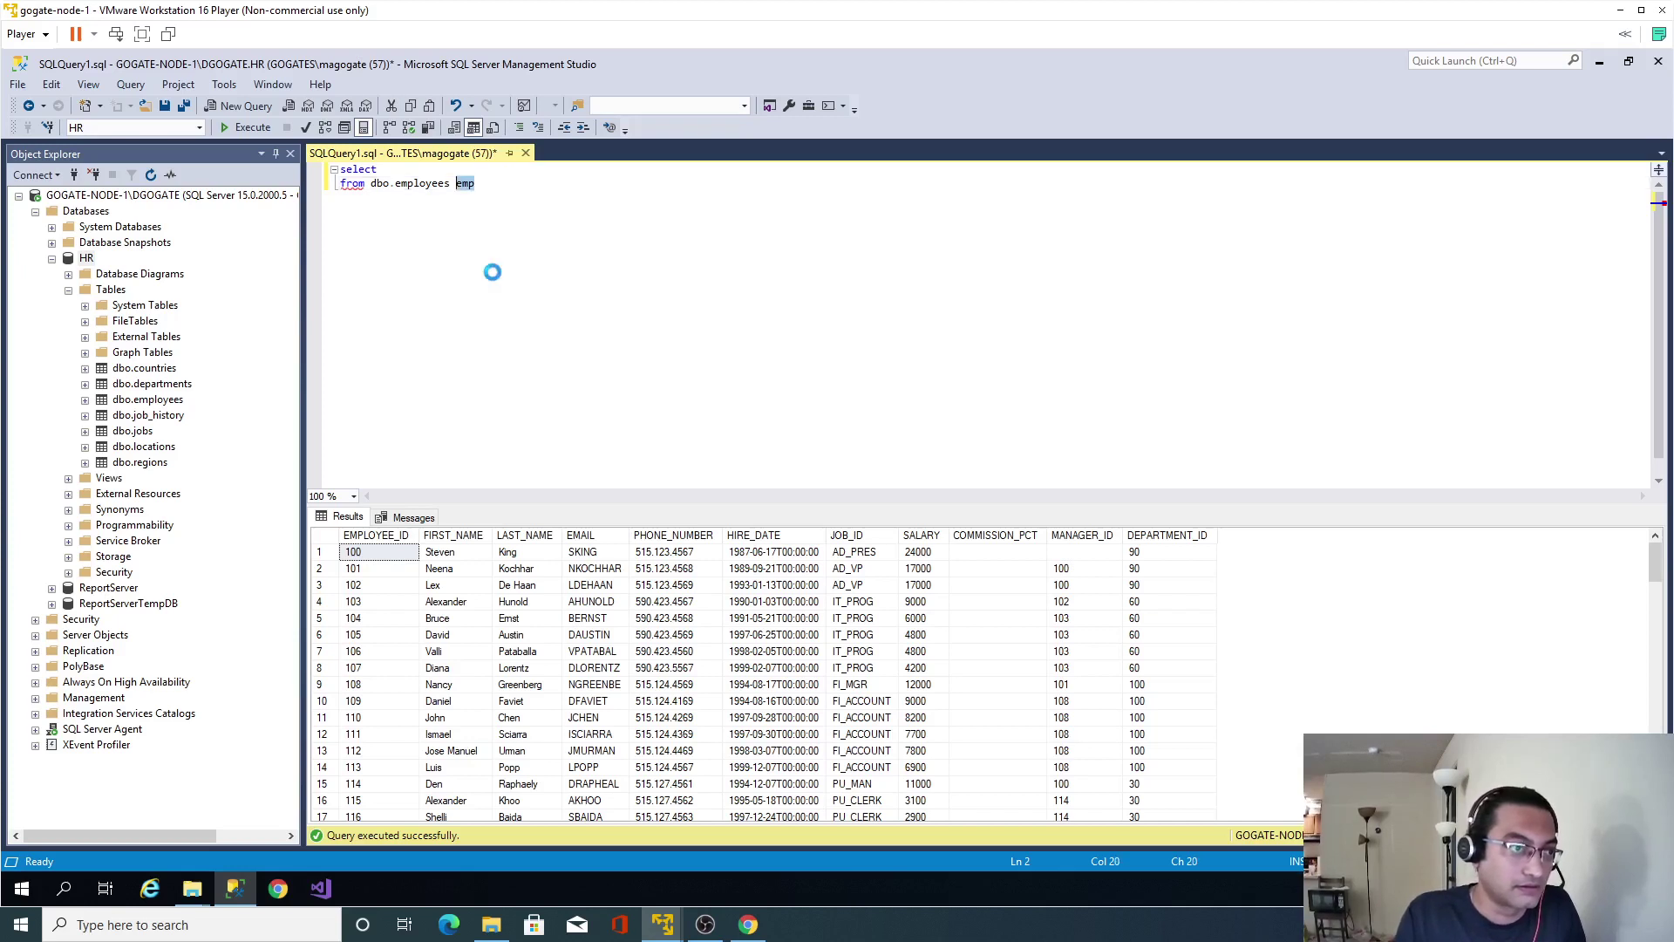
Select emp.EMPLOYEE_ID, emp.FIRST_NAME and emp.LAST_NAME as the first columns.
click(384, 169)
text(emp)
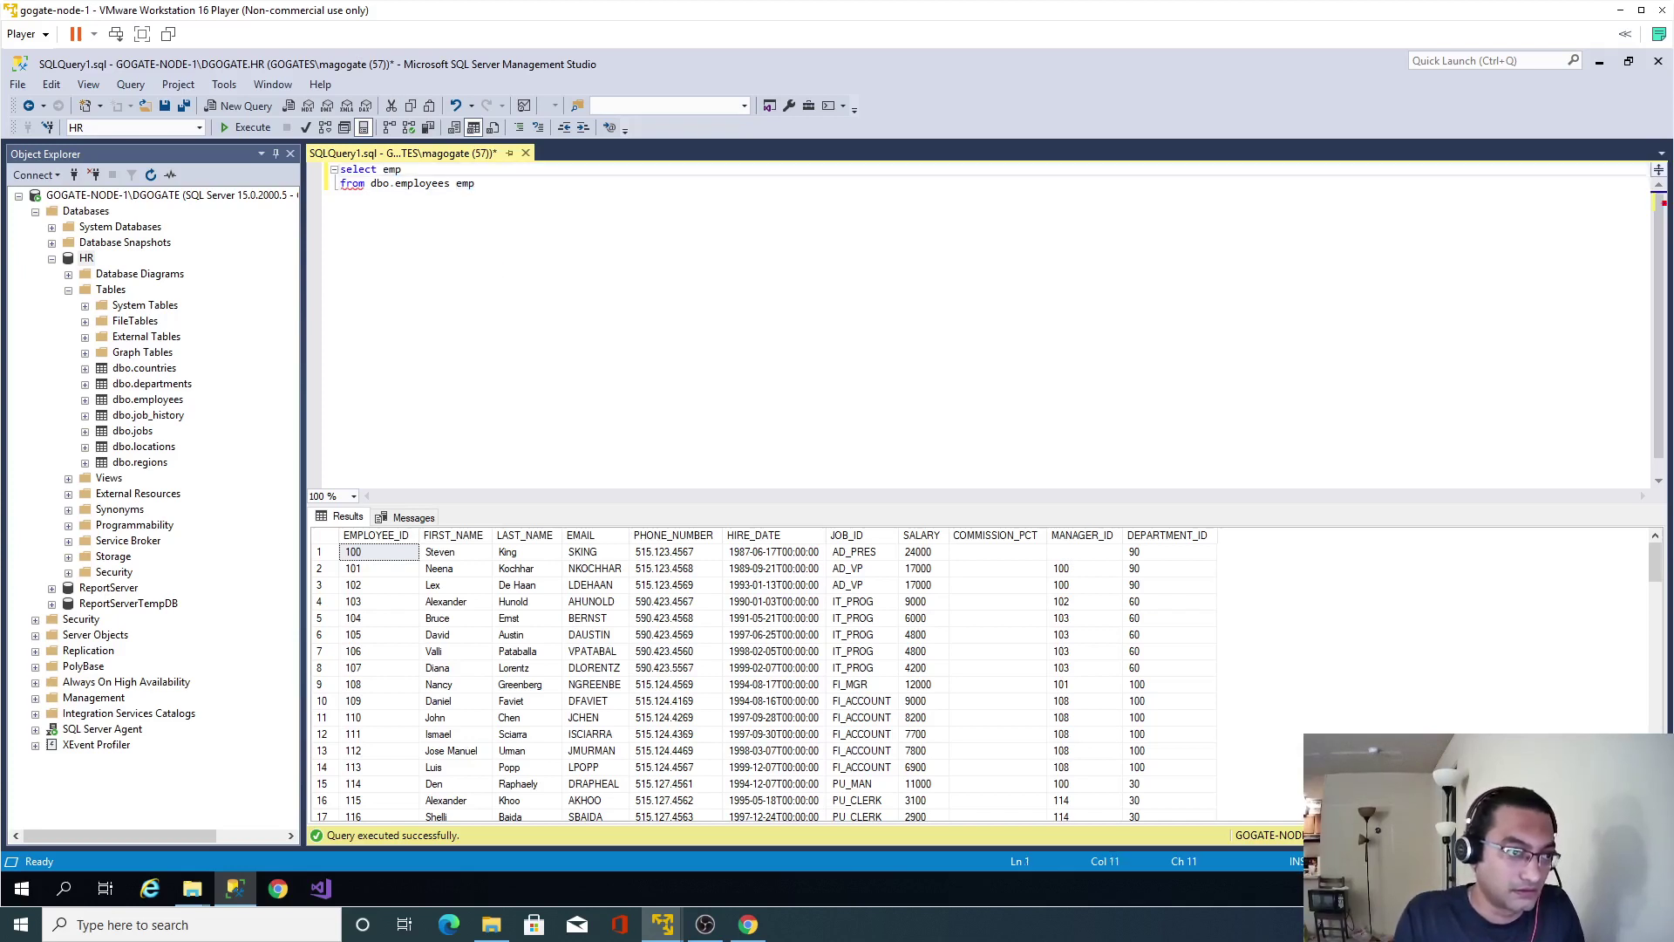
text(.emp)
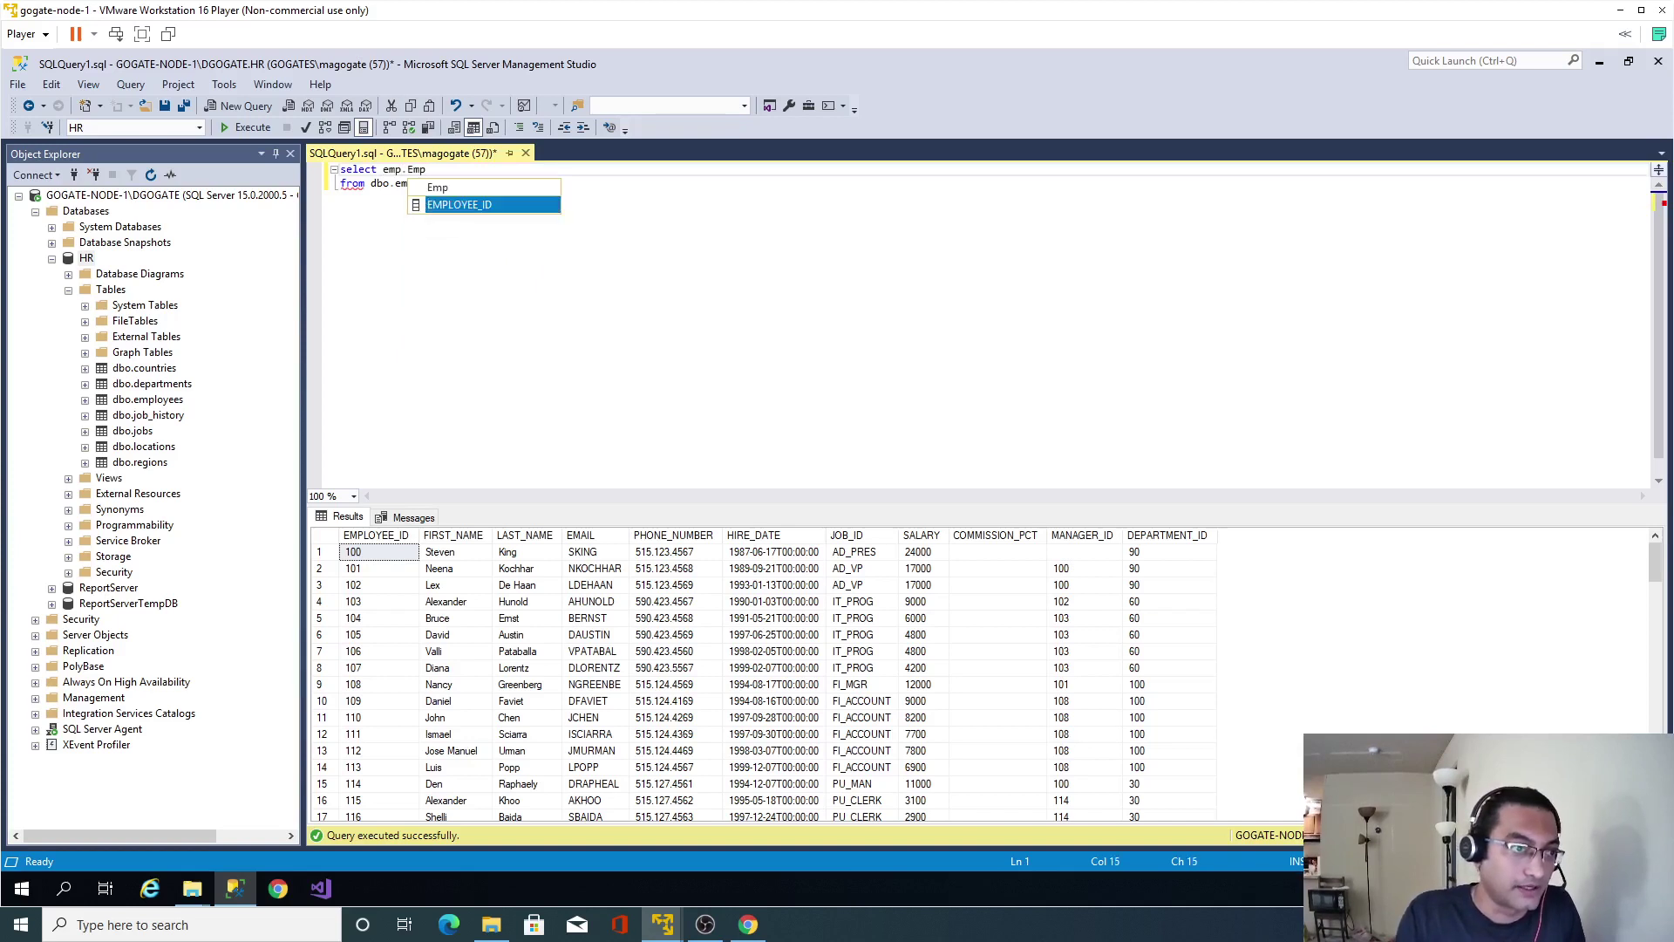
key(Return)
key(Return)
text(, emp/Frs)
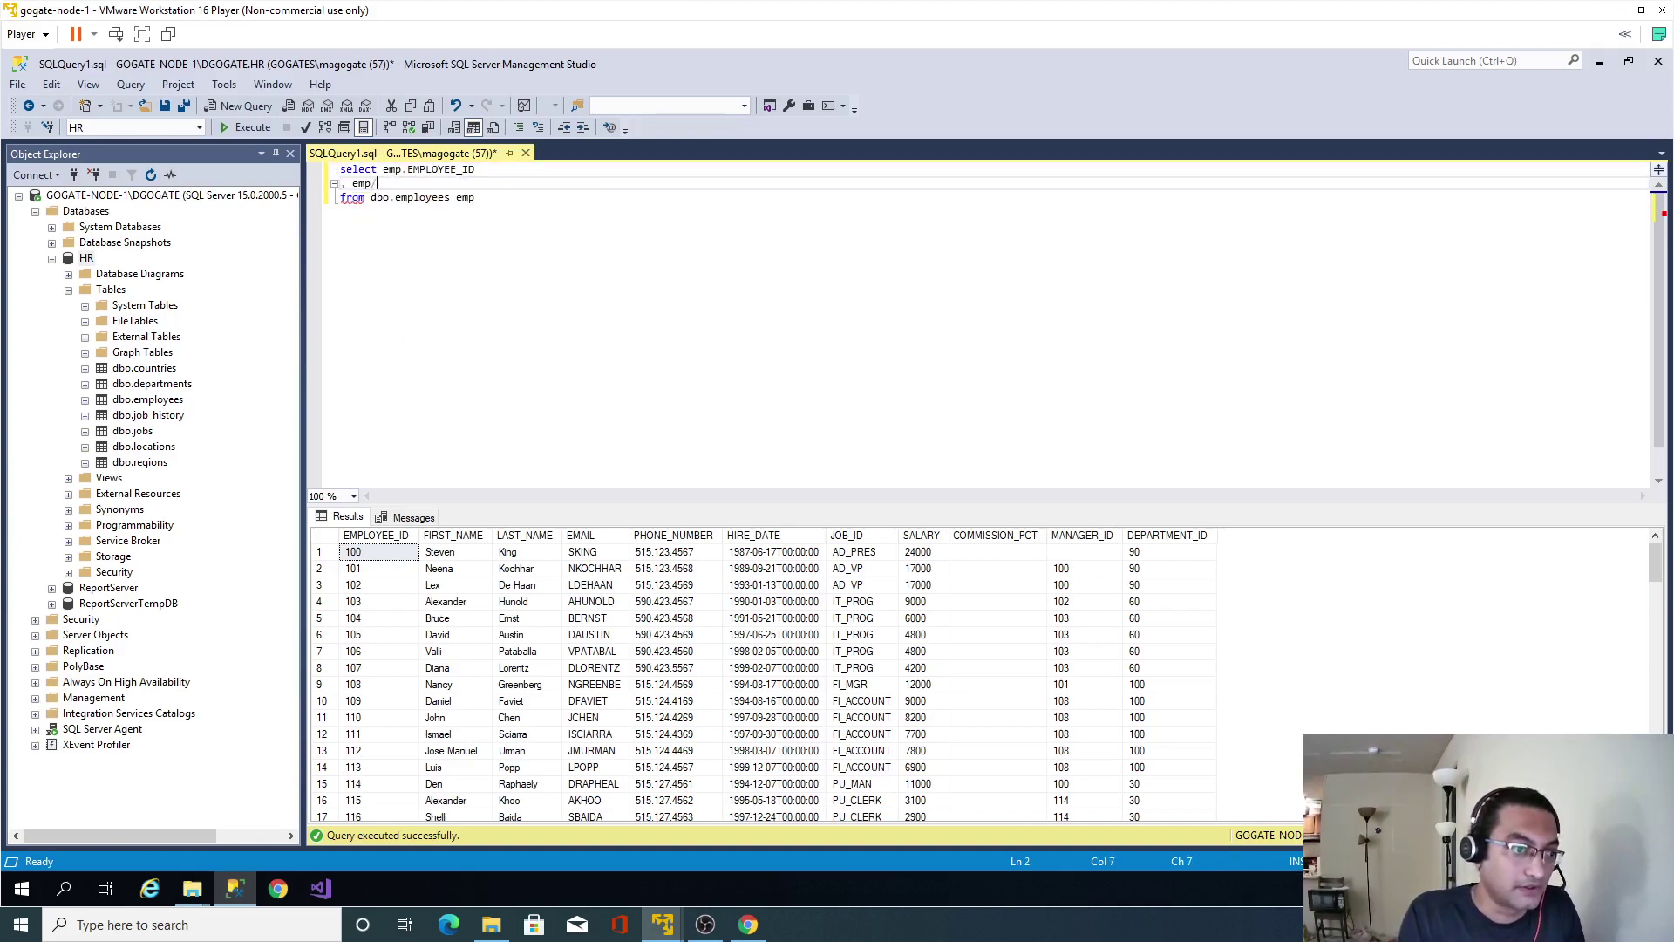
key(BackSpace)
key(BackSpace)
key(BackSpace)
key(BackSpace)
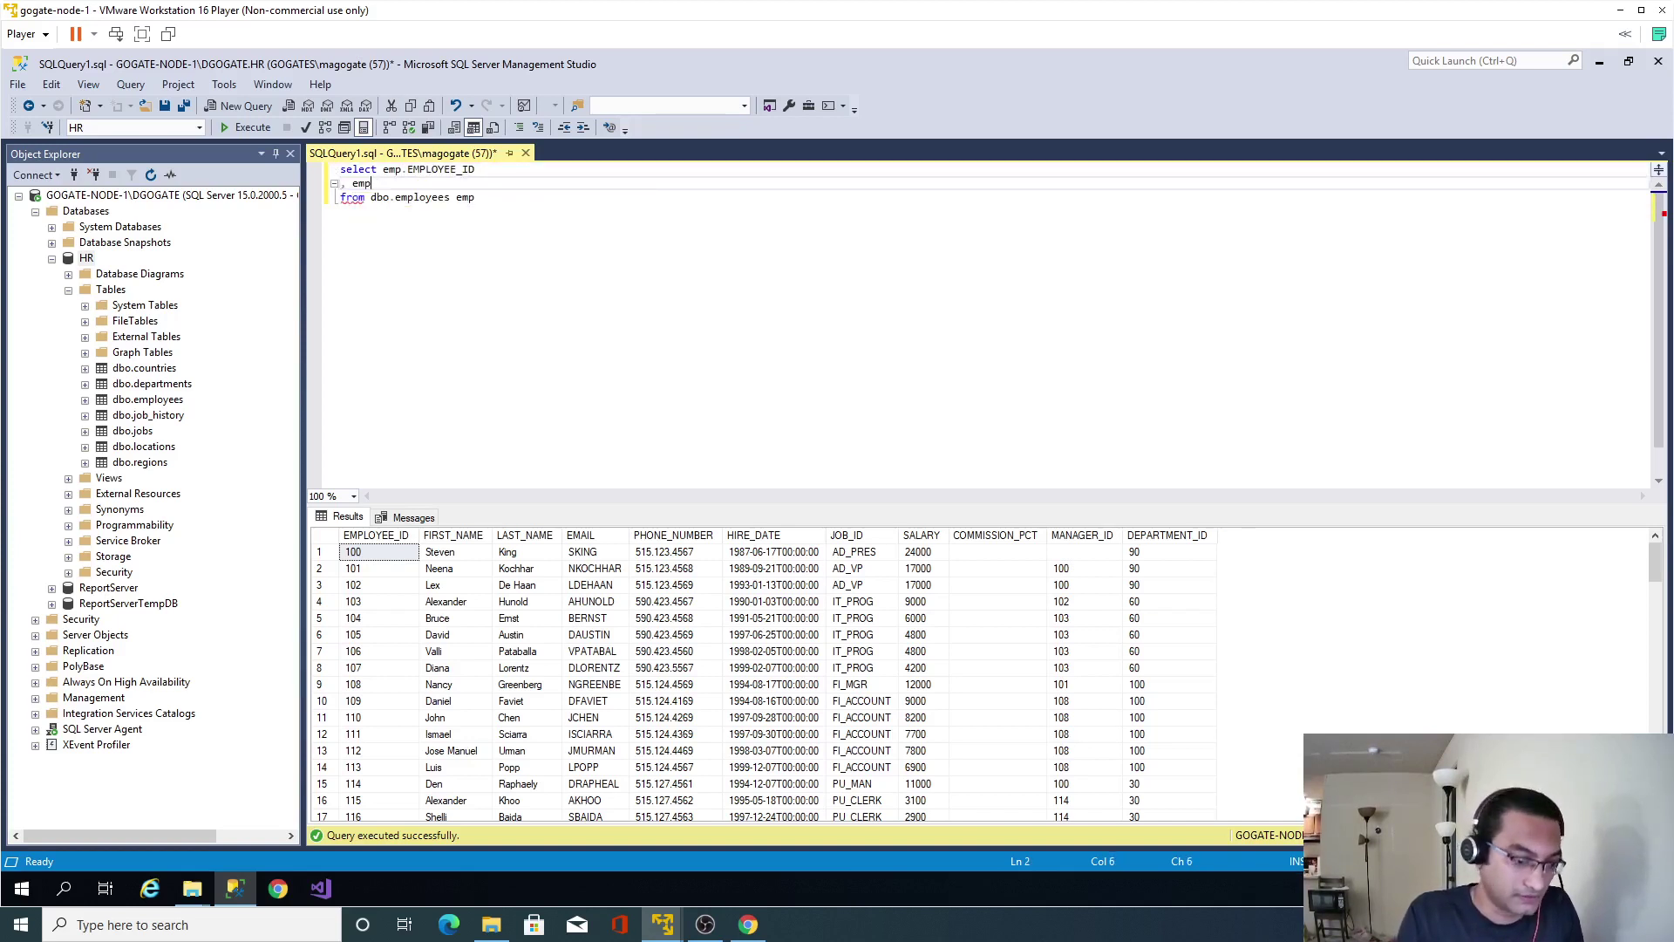
text(.first)
key(Return)
key(Return)
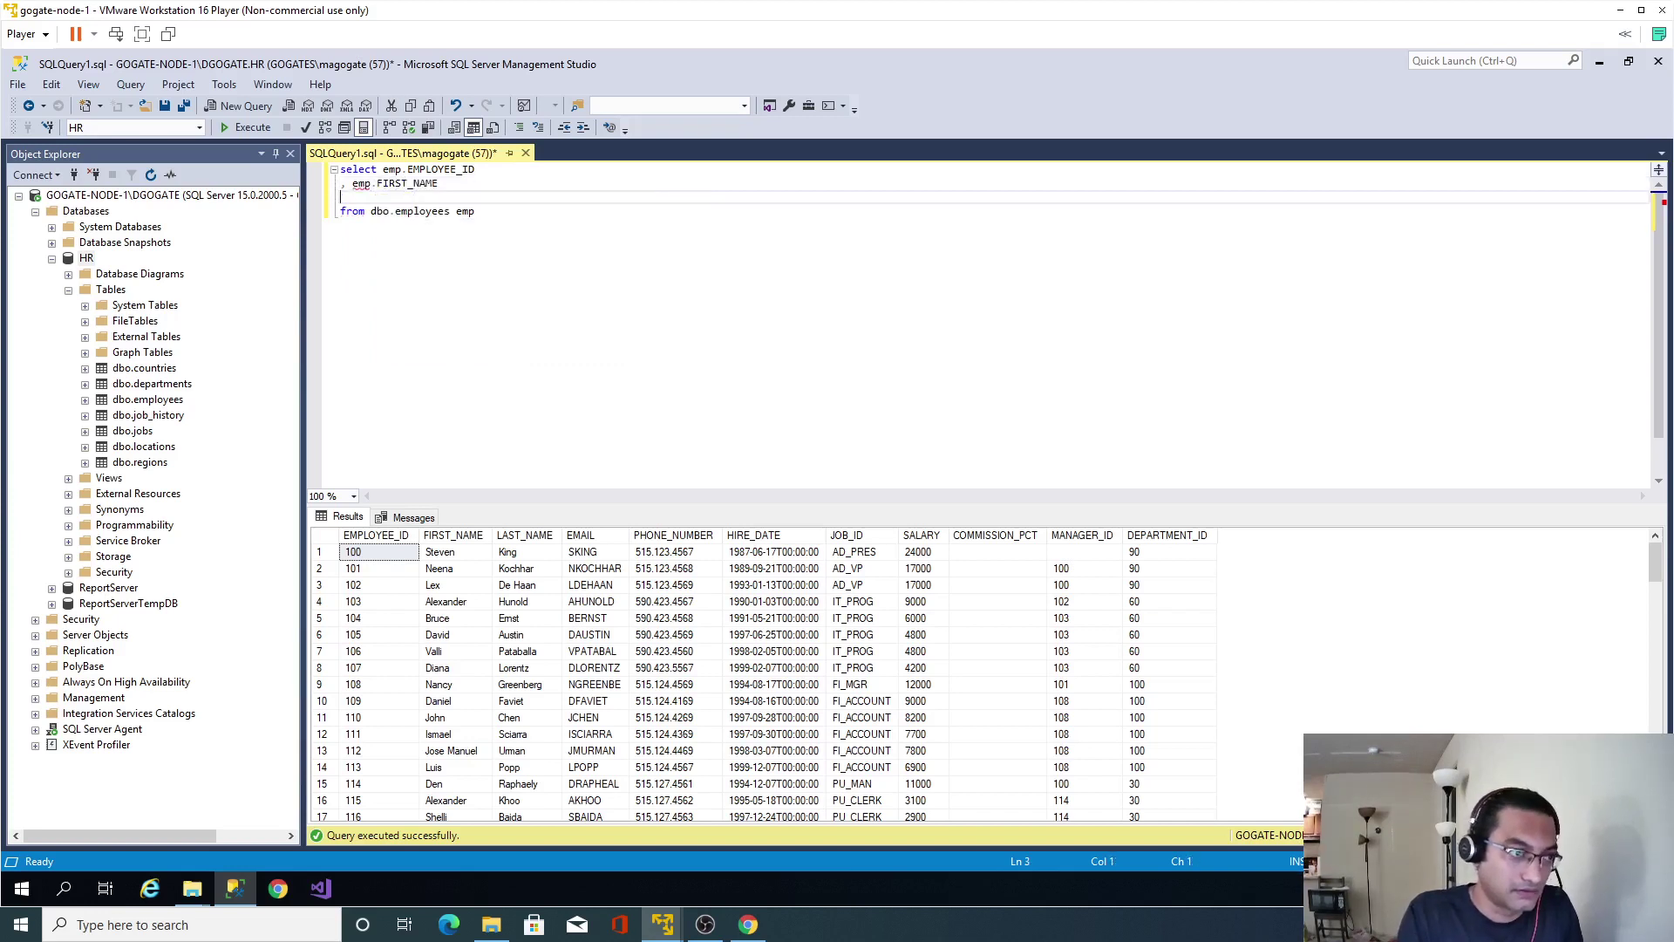
text(, emp/1)
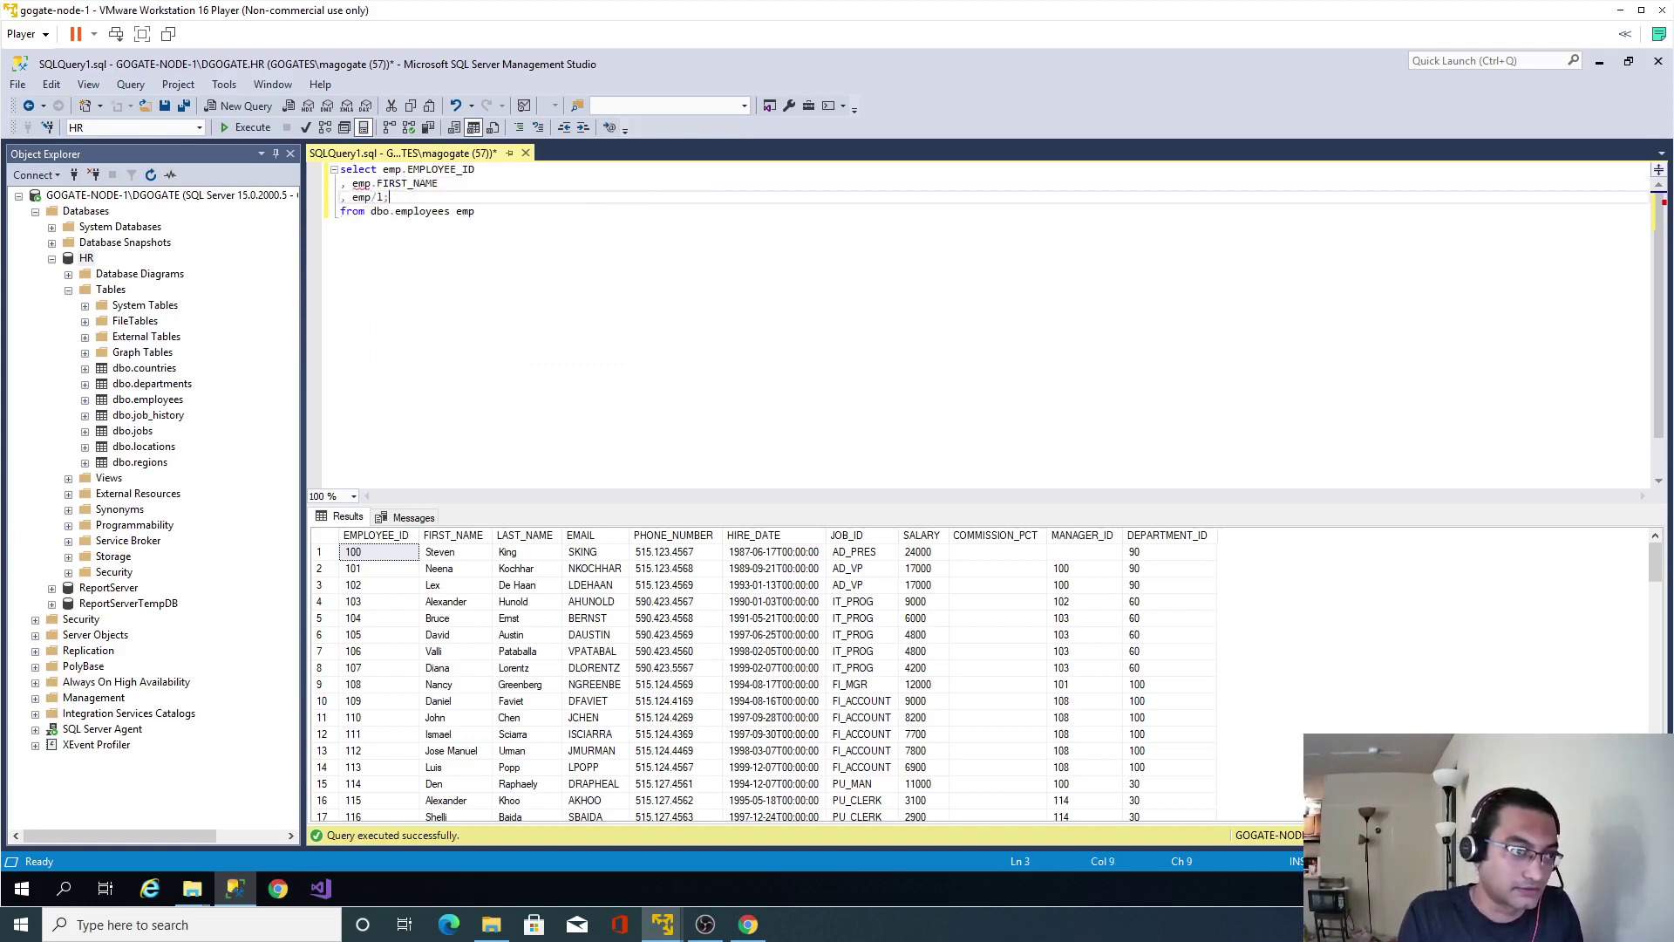
text(.last)
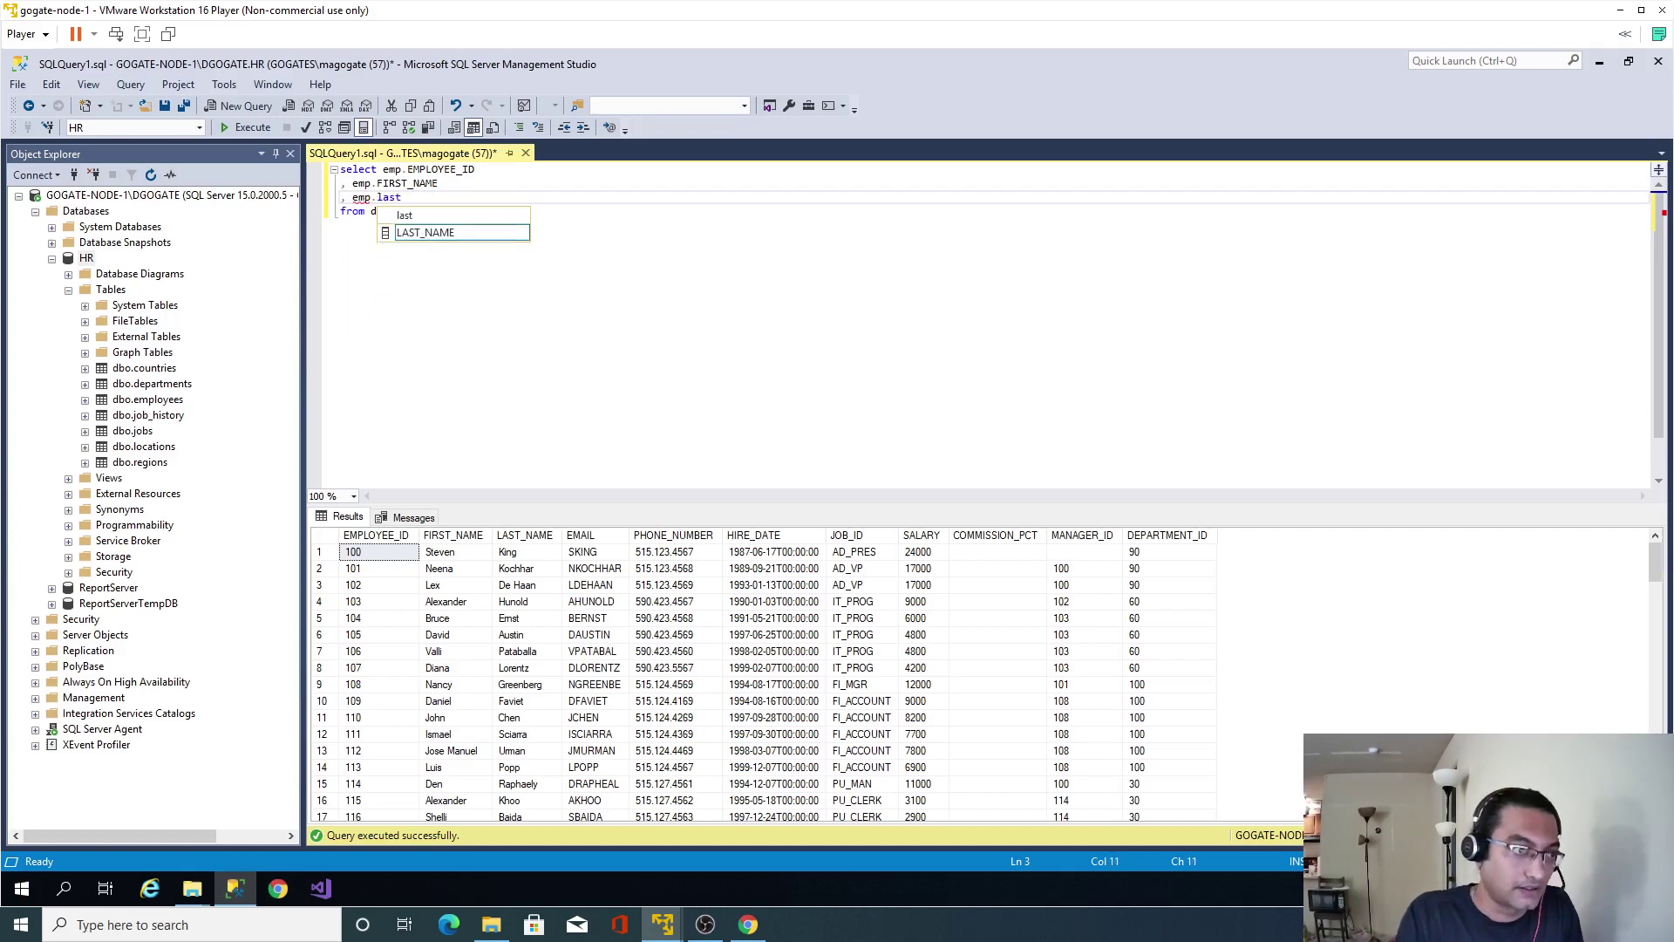
key(Return)
key(Return)
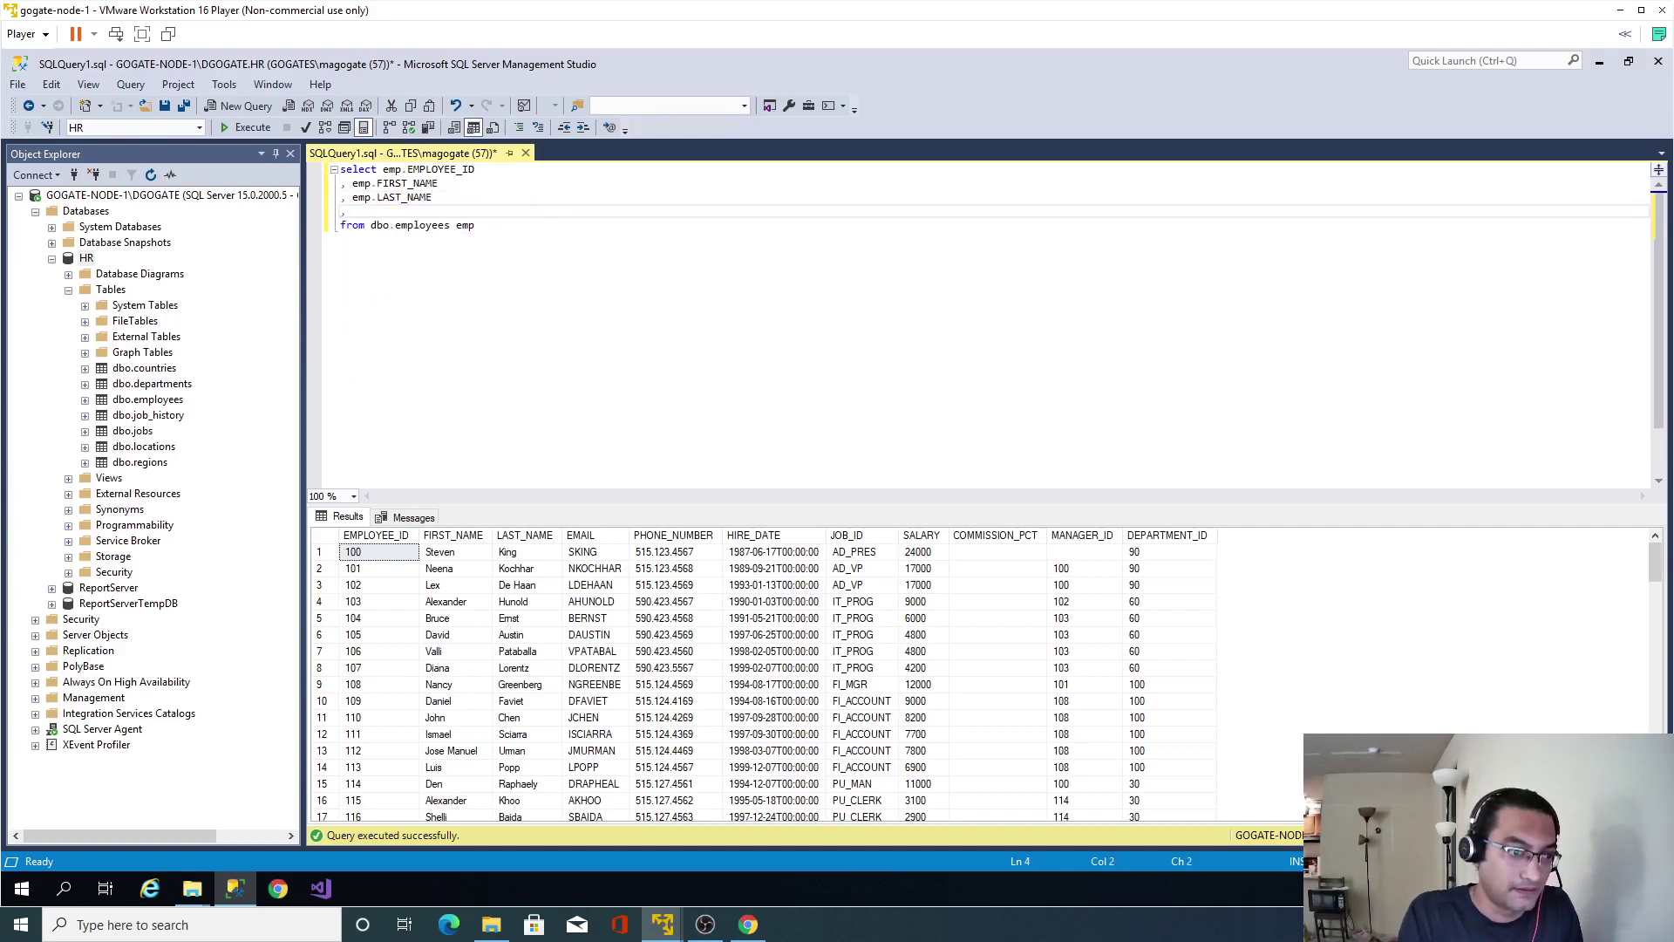
Add emp.EMAIL, emp.HIRE_DATE, emp.JOB_ID and emp.SALARY to the select list.
text(, )
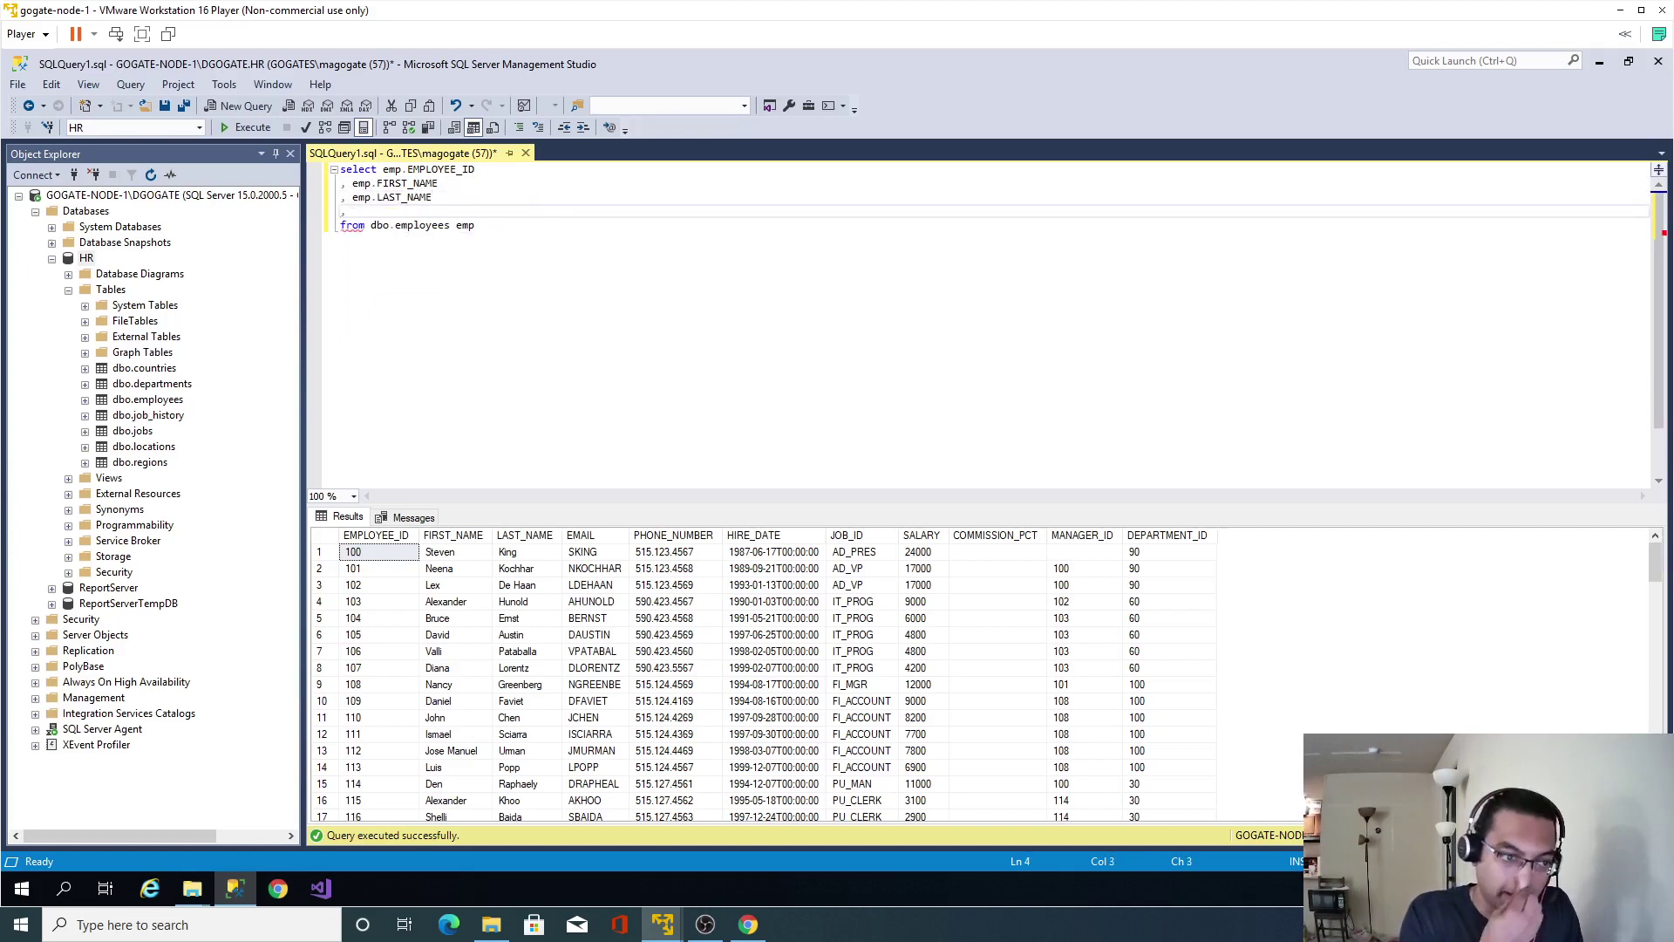
text(emp.em)
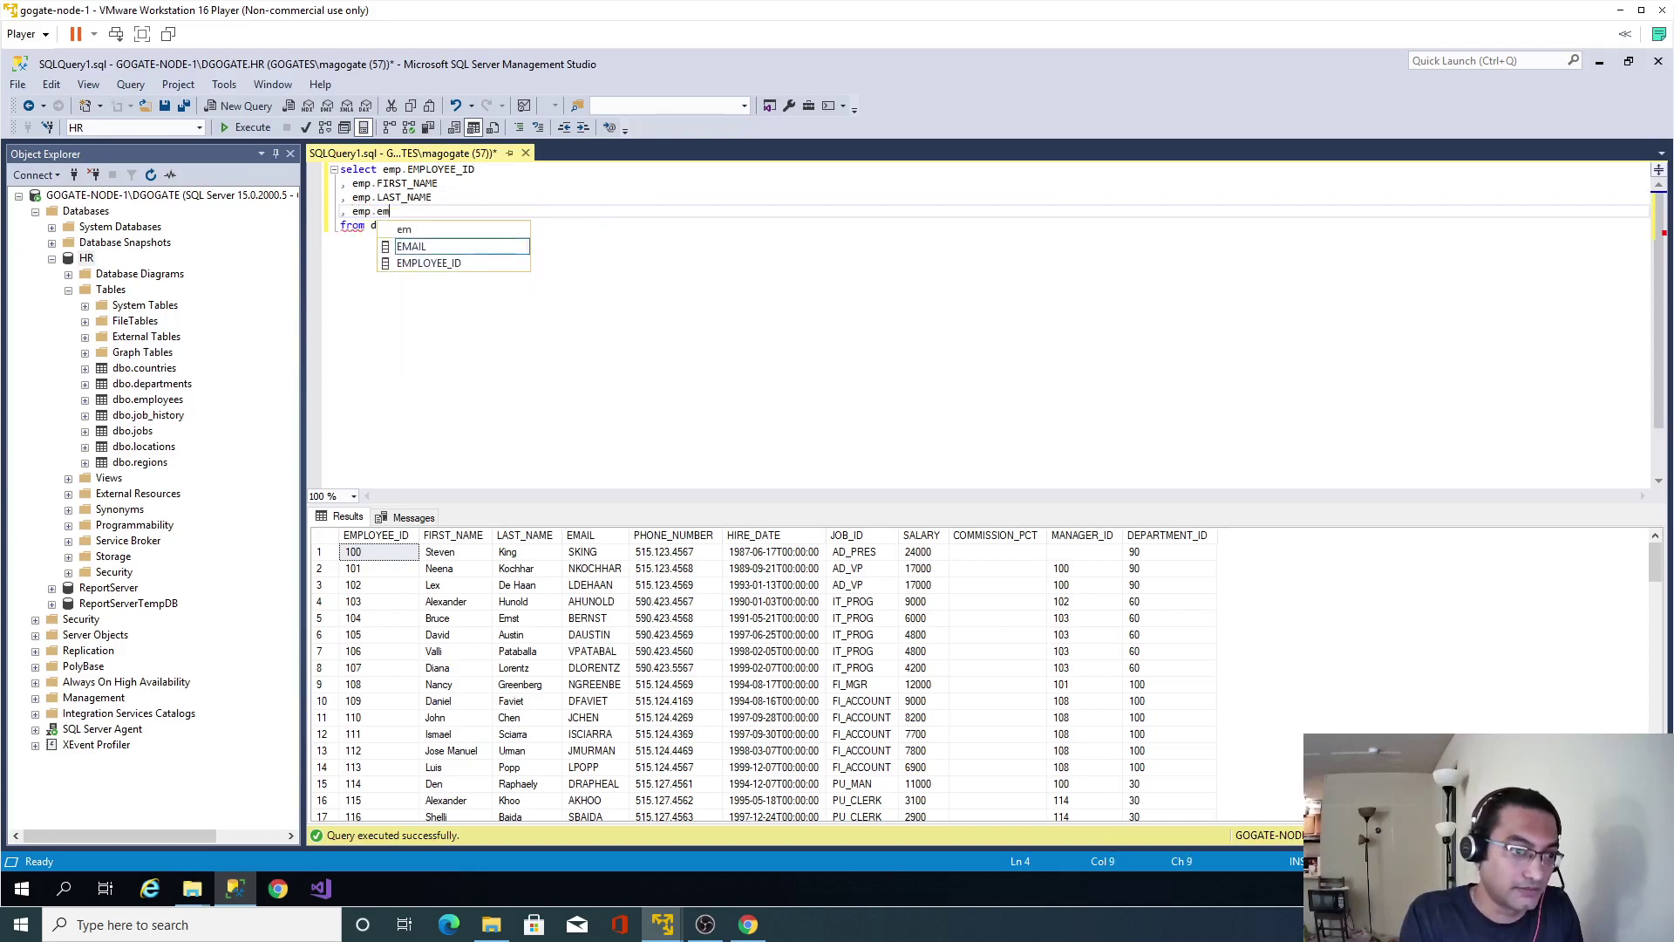
key(Return)
key(Return)
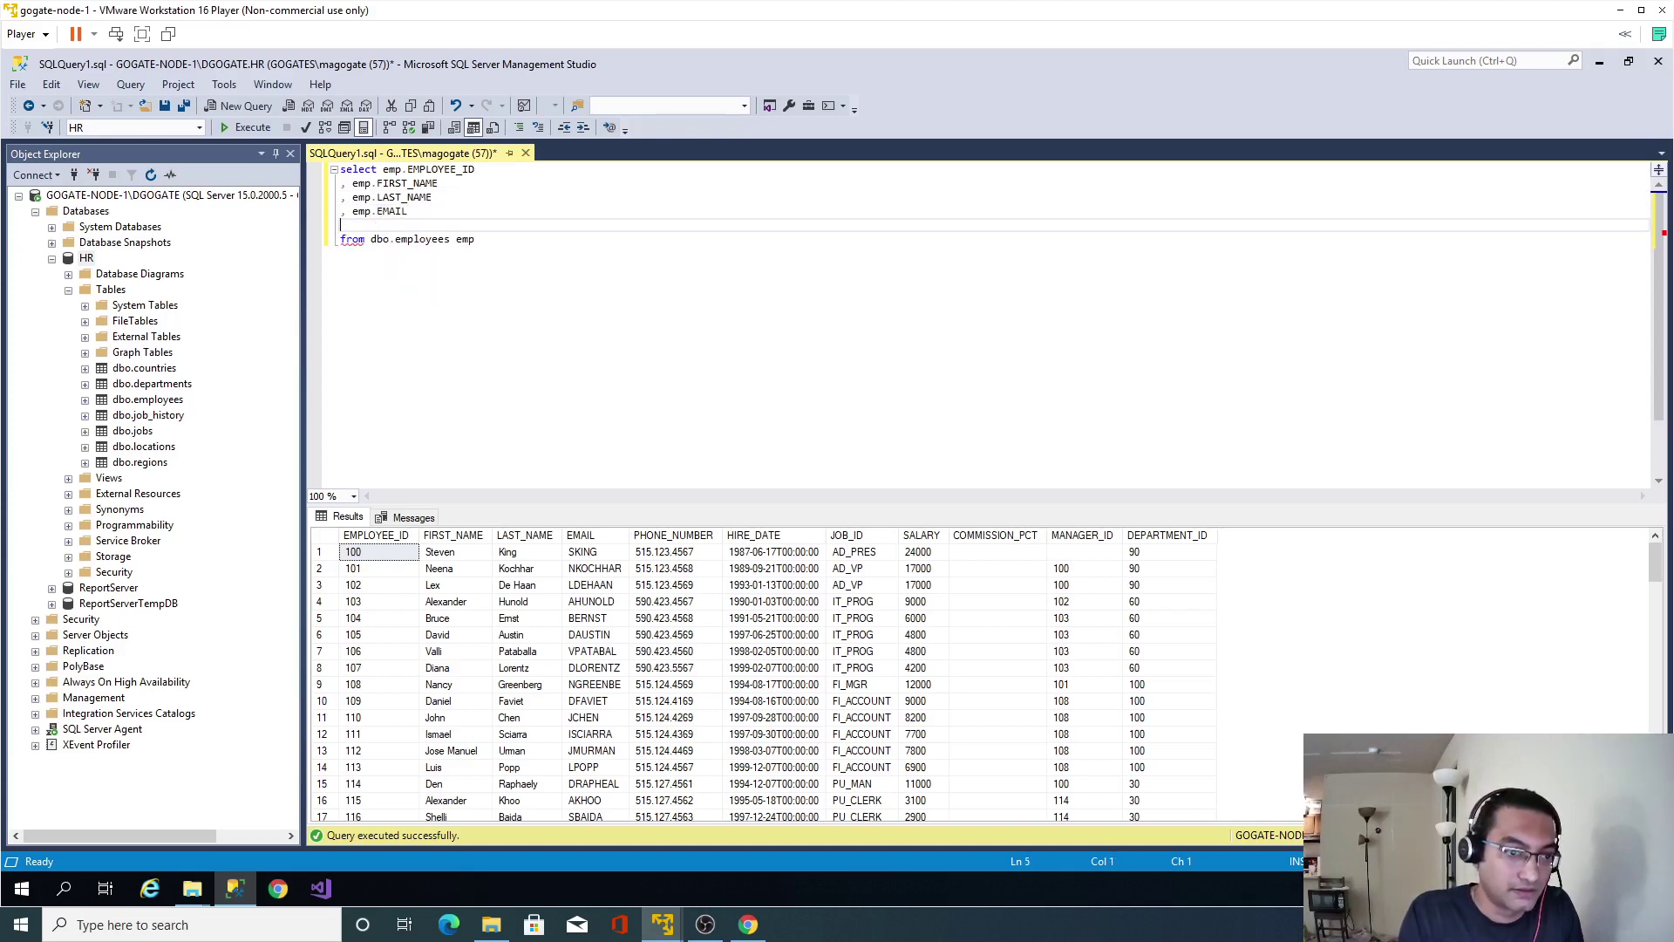
text(, emp.hi)
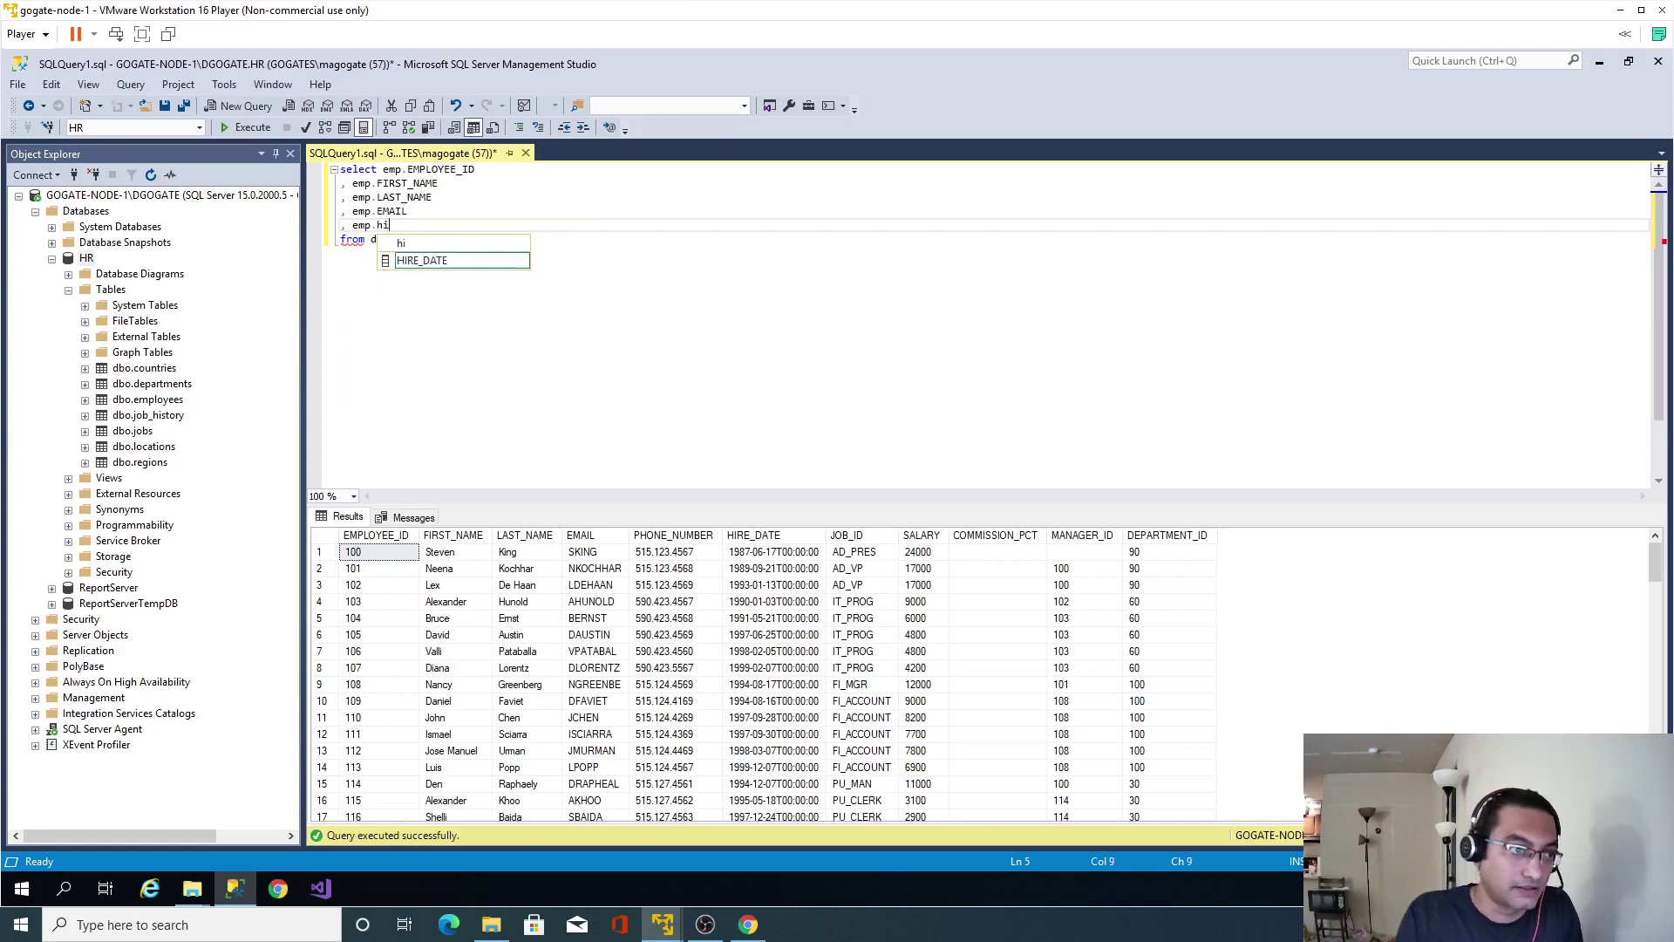
key(Return)
key(Return)
text(, emp)
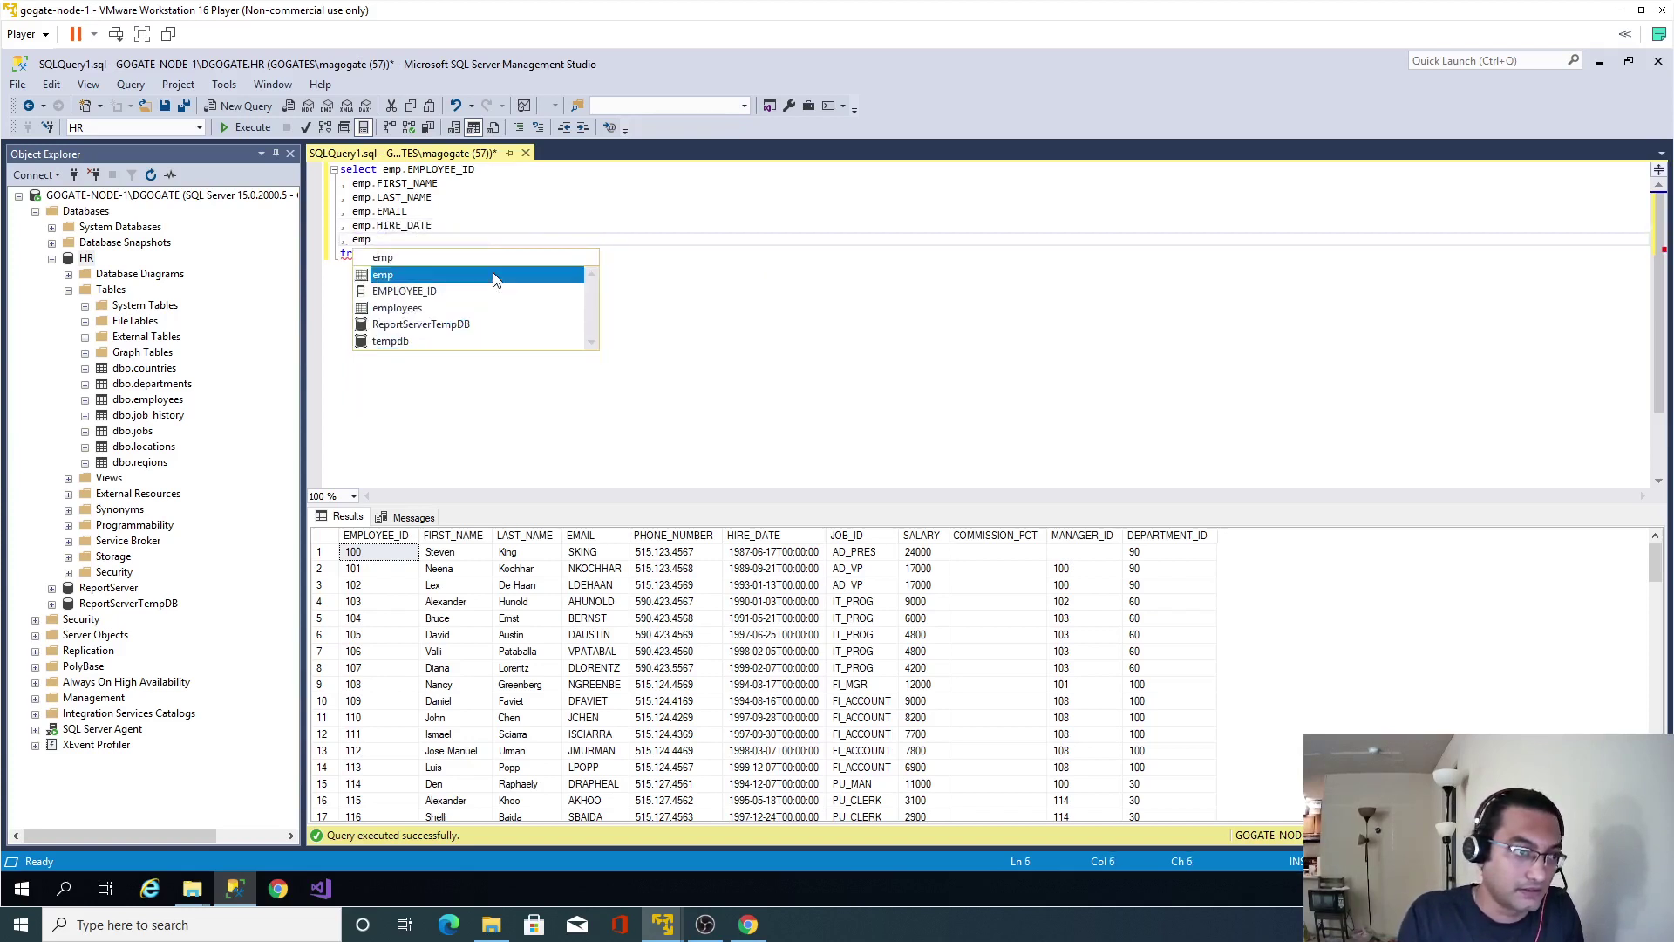
text(.K)
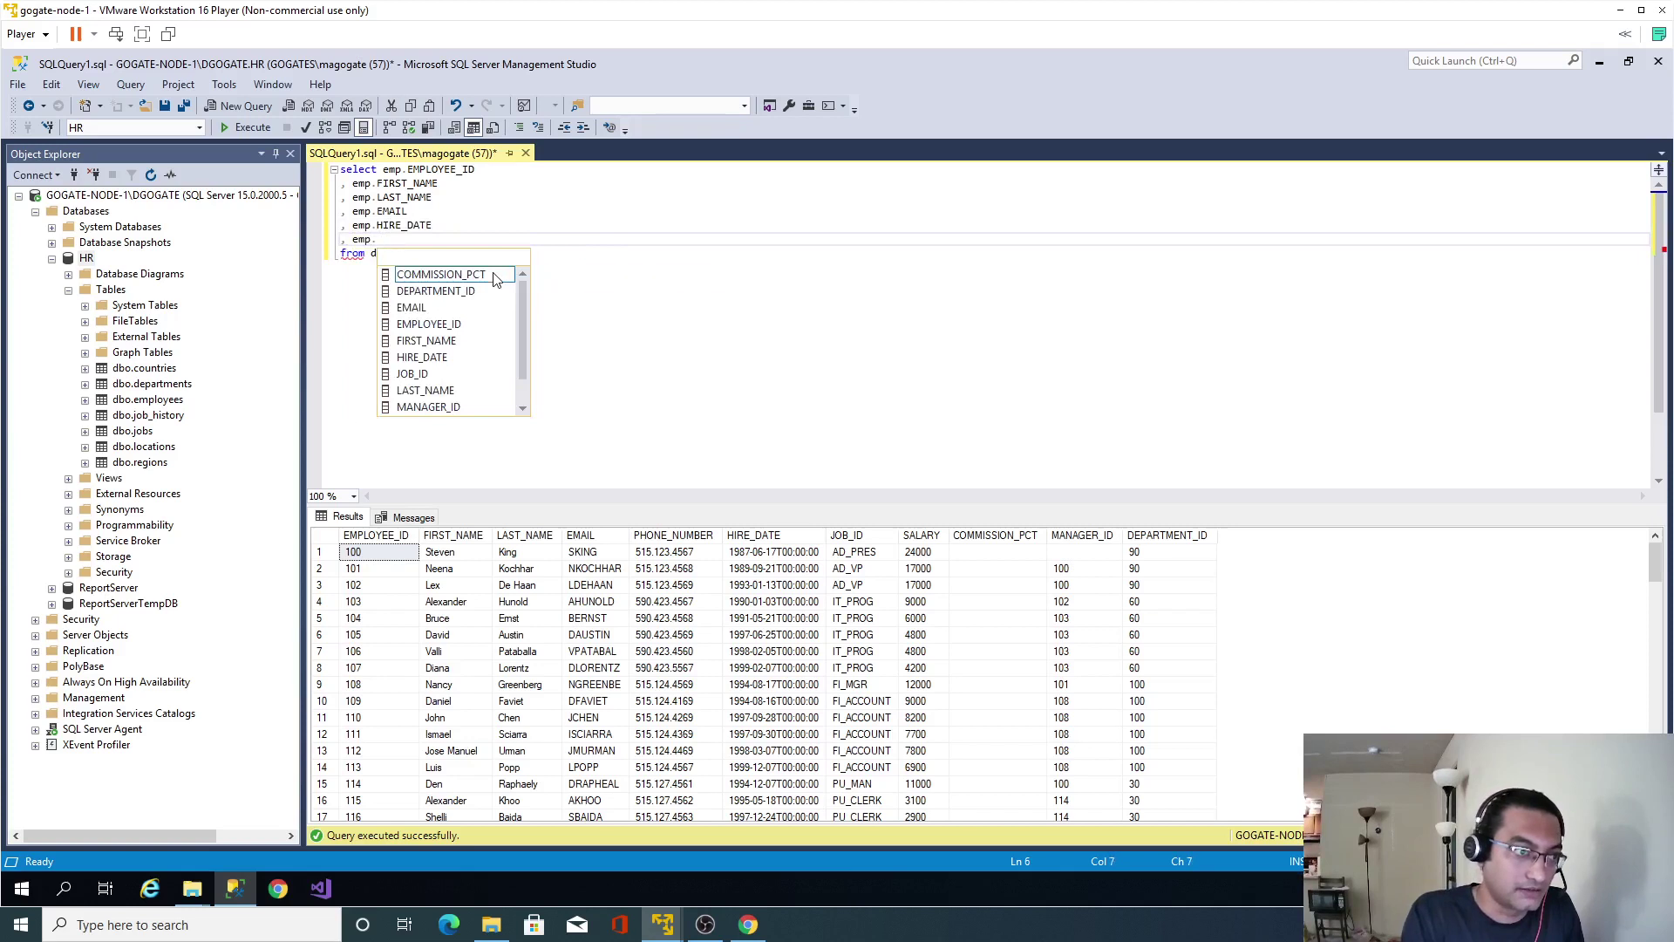
key(BackSpace)
text(jo)
key(Tab)
key(Return)
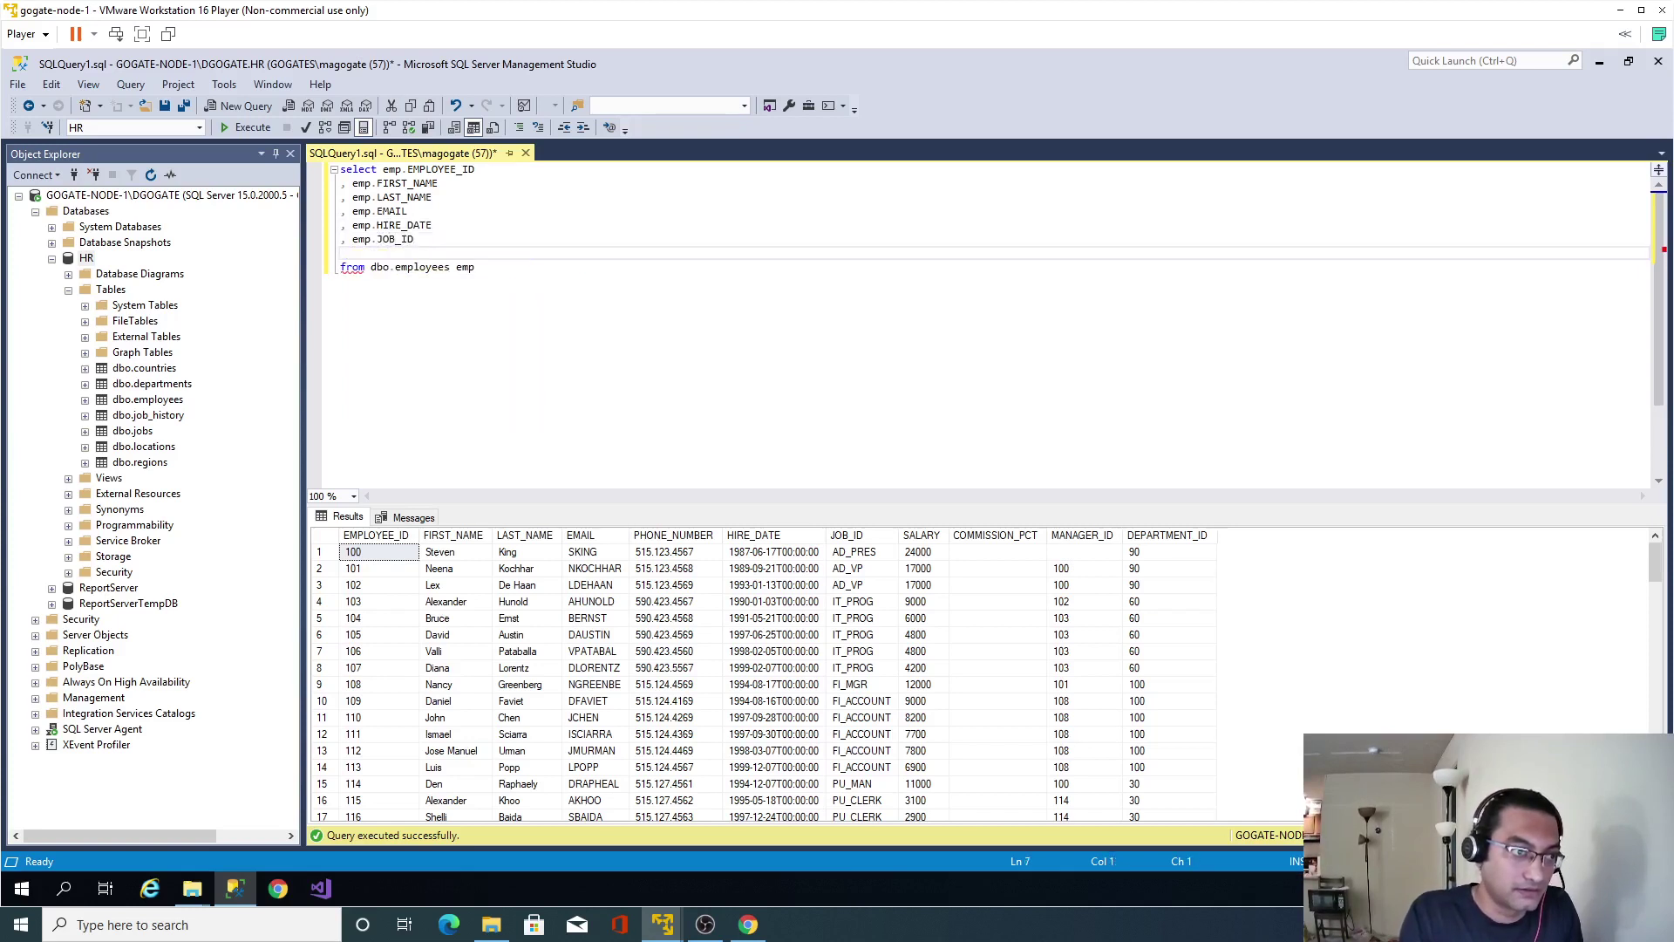
text(, emp)
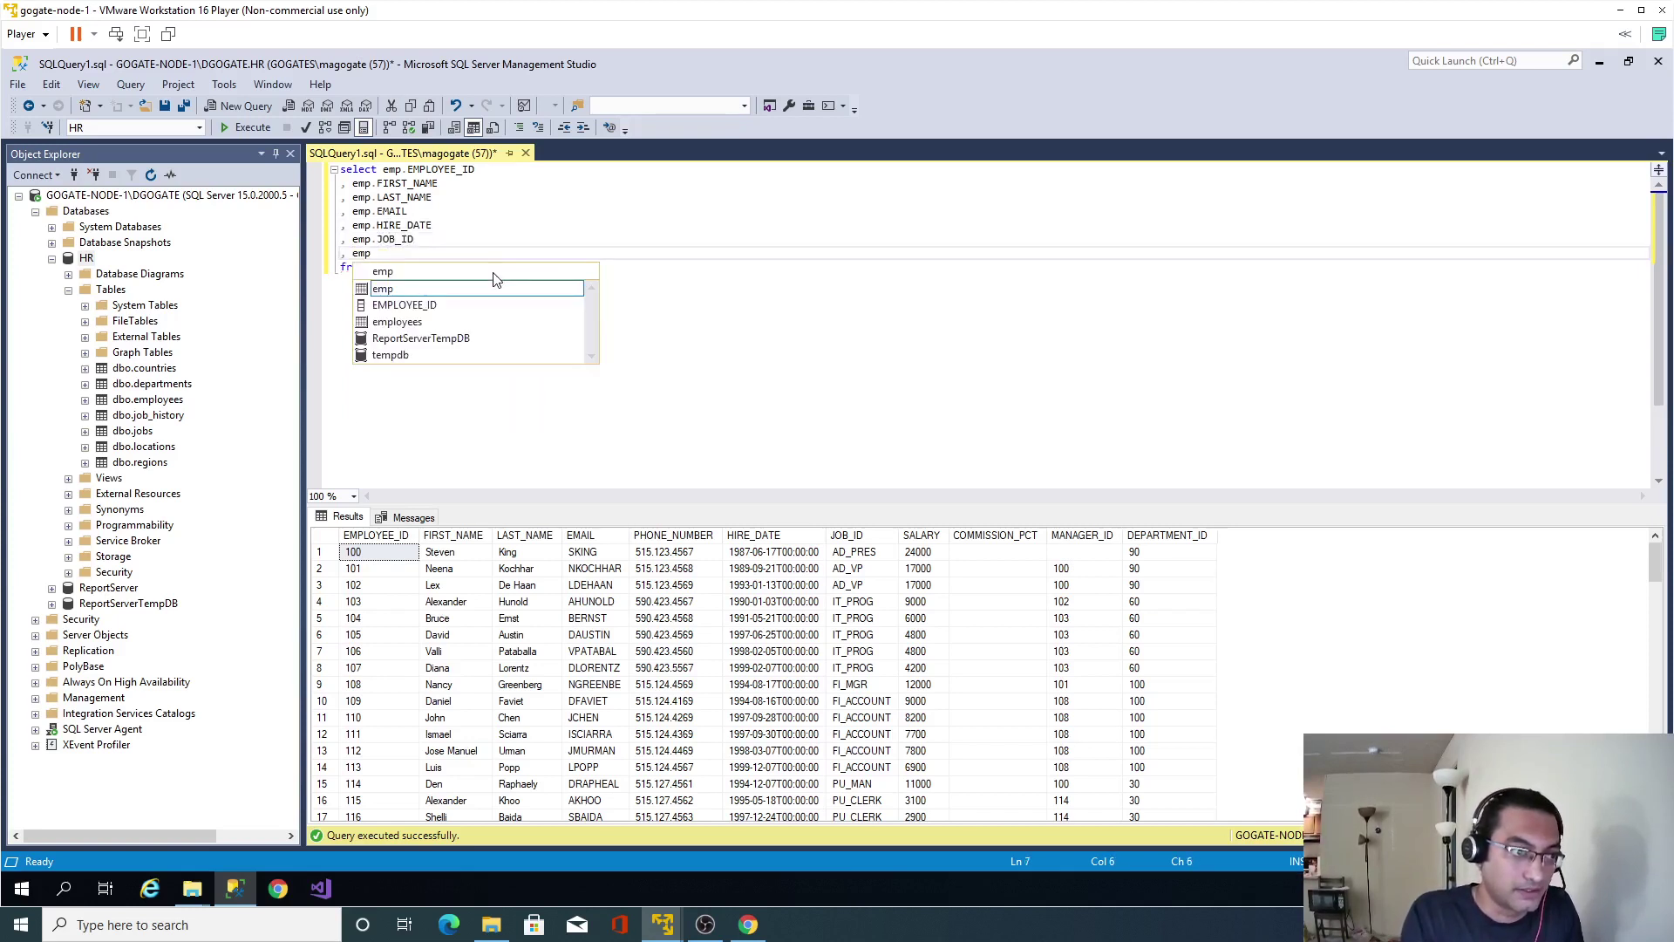
text(.SAL)
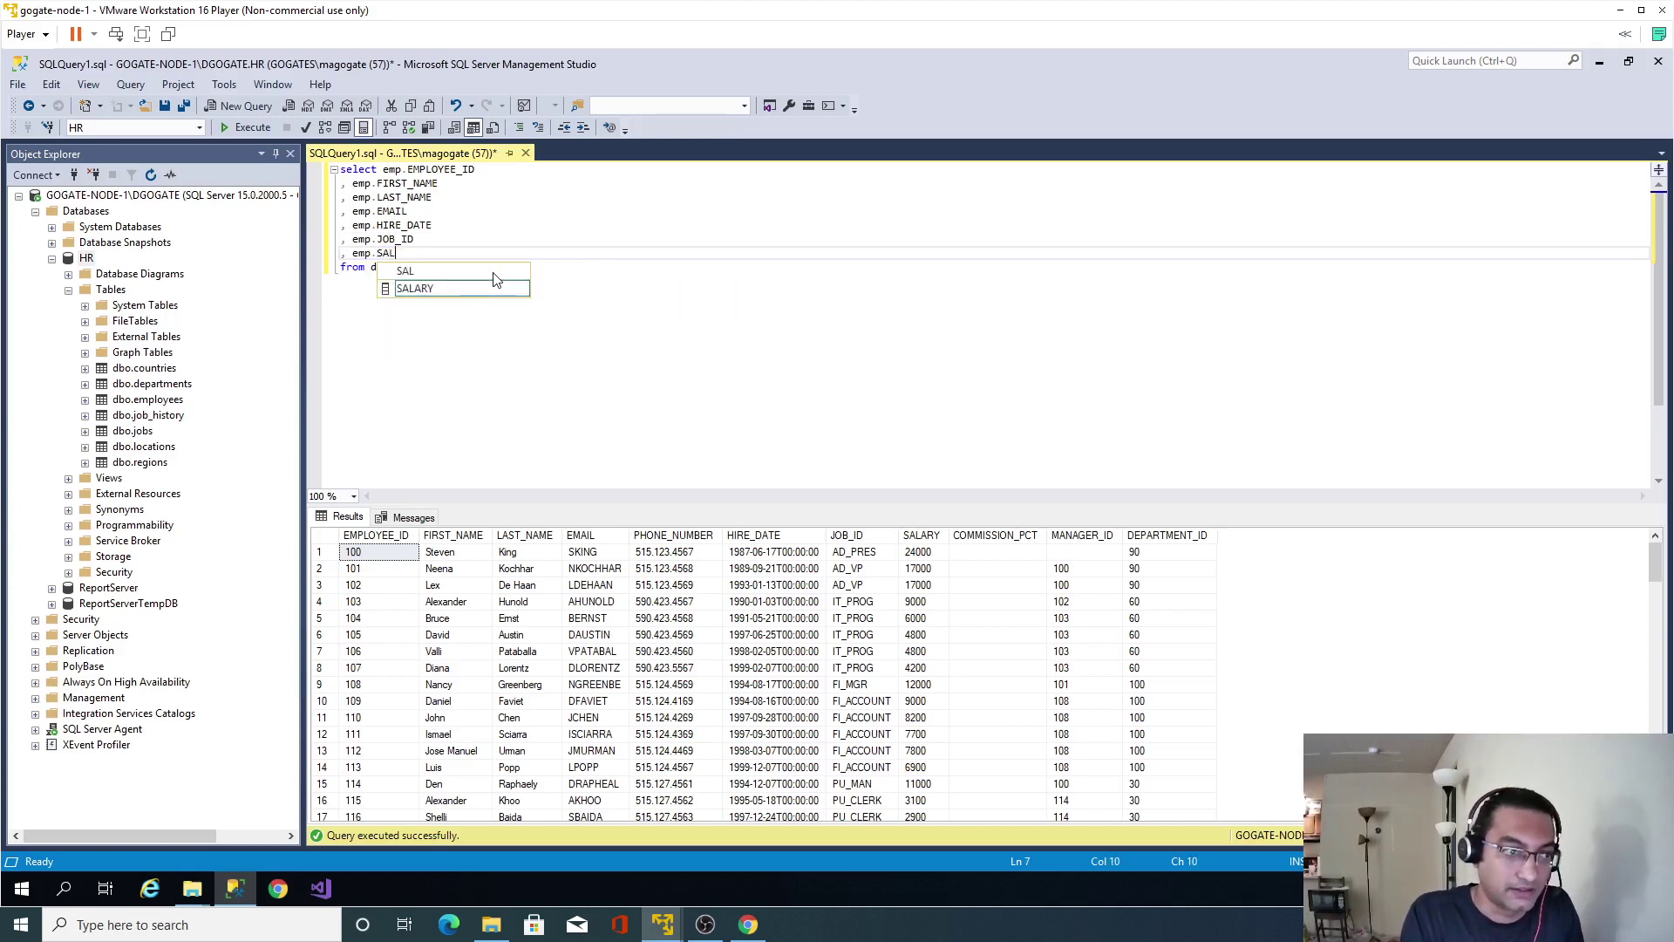
key(Tab)
key(Down)
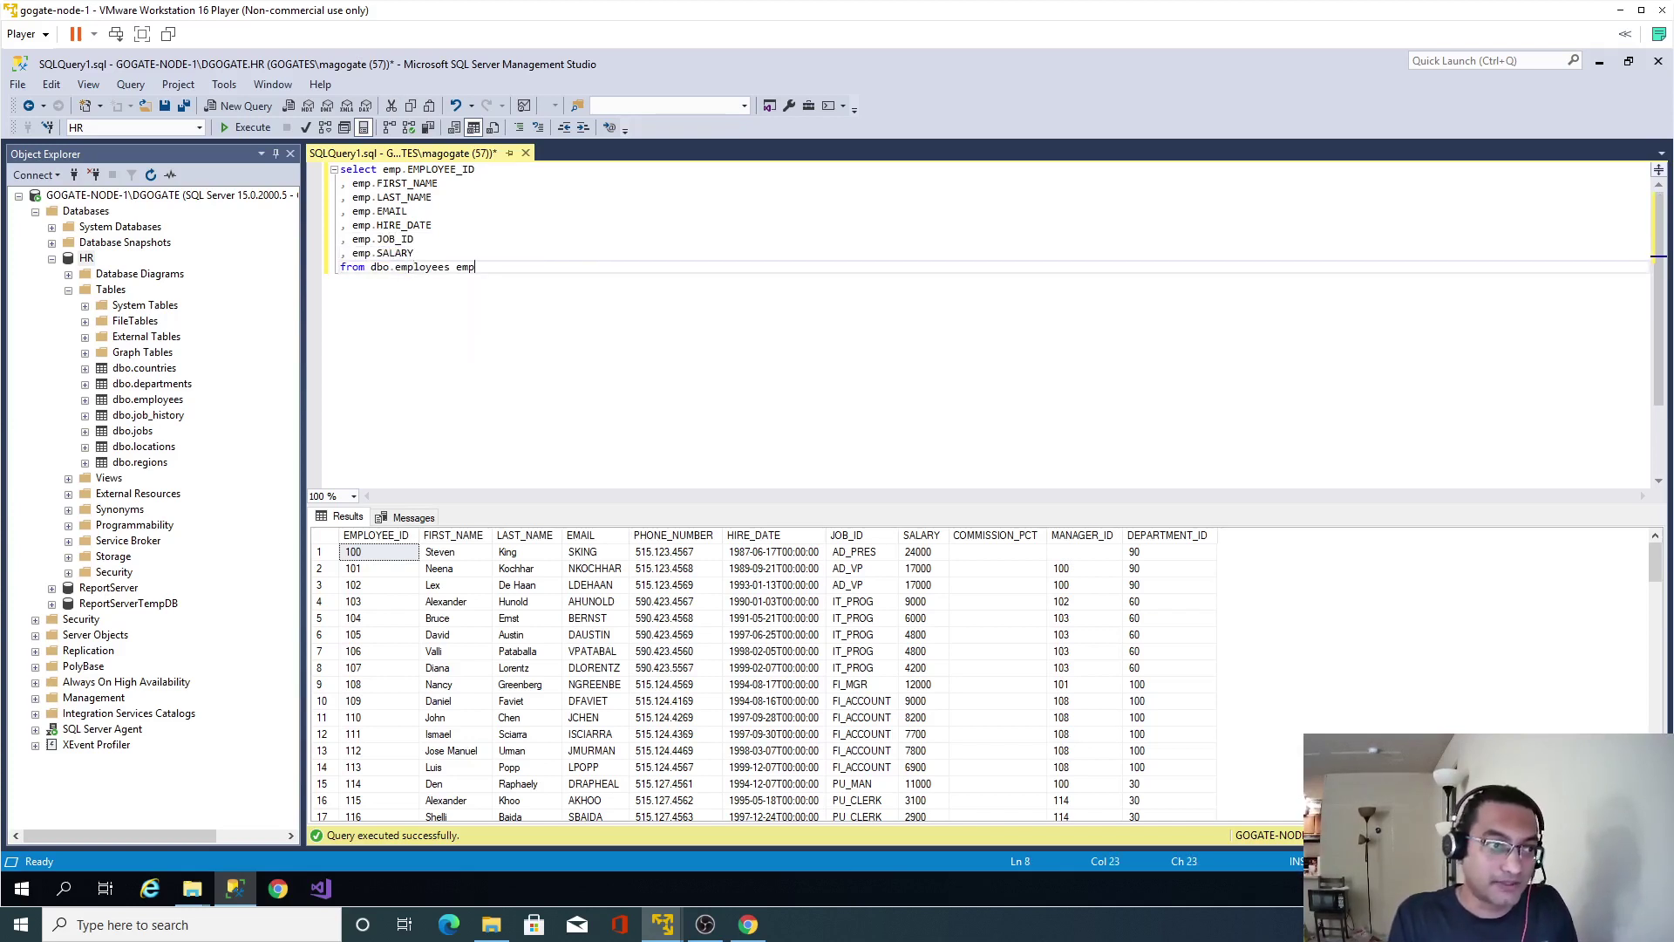
key(Return)
Left join dbo.departments as dep on emp.DEPARTMENT_ID = dep.DEPARTMENT_ID.
text(join)
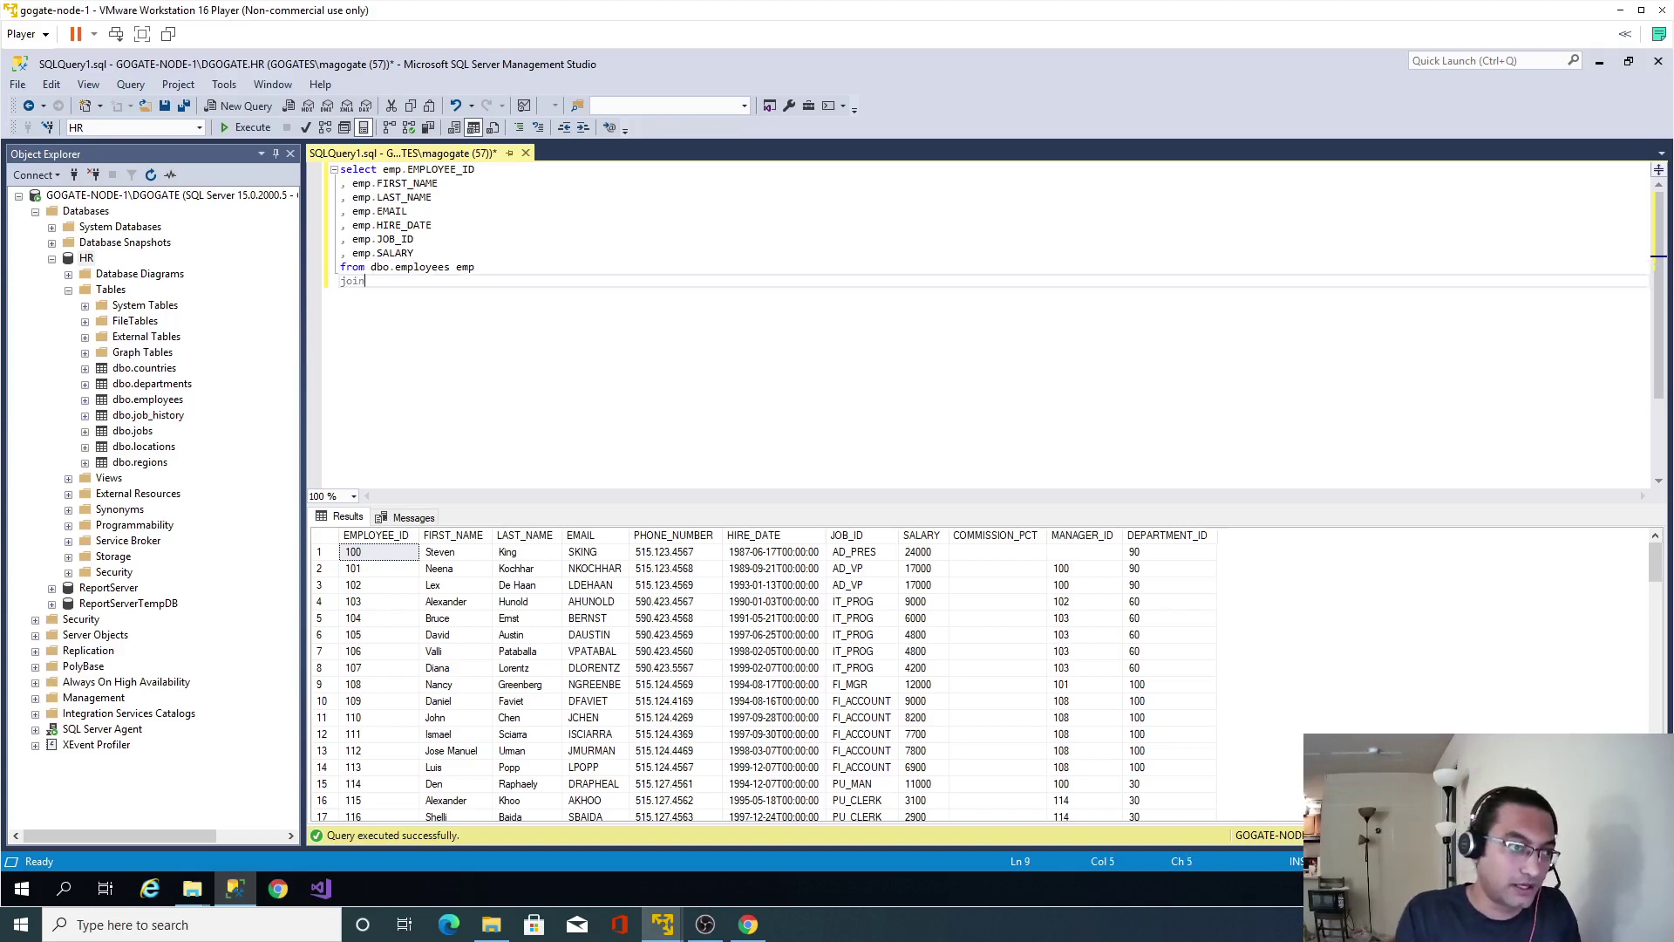
key(BackSpace)
key(BackSpace)
key(BackSpace)
key(BackSpace)
text(left join)
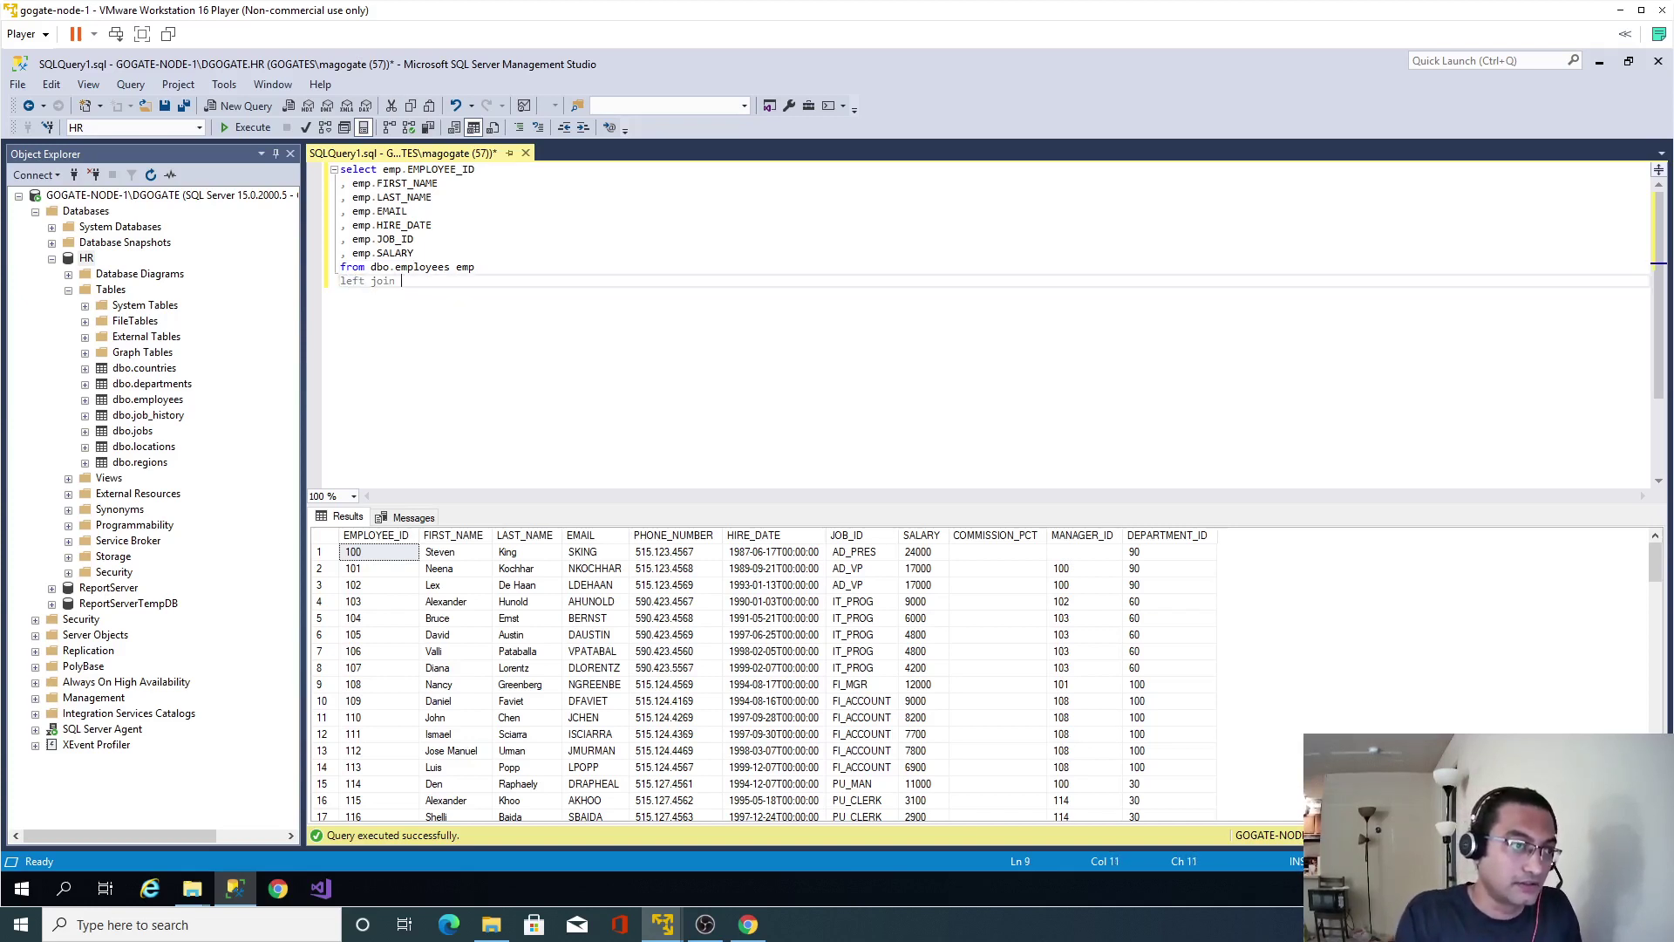
click(390, 267)
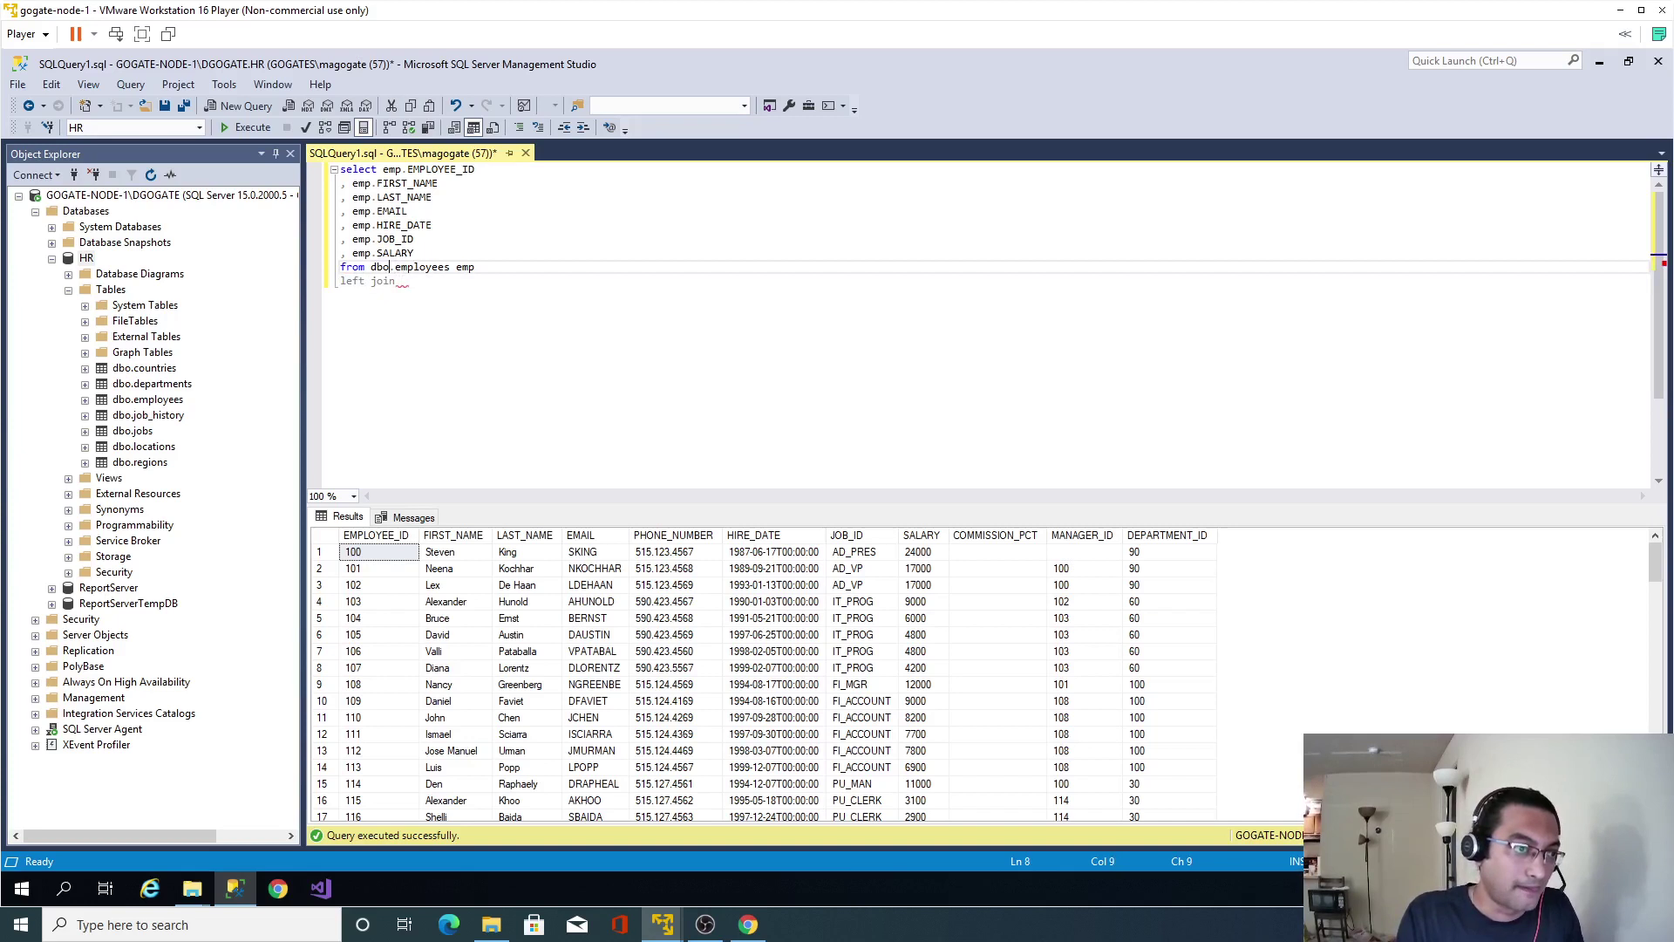
click(396, 280)
text(d)
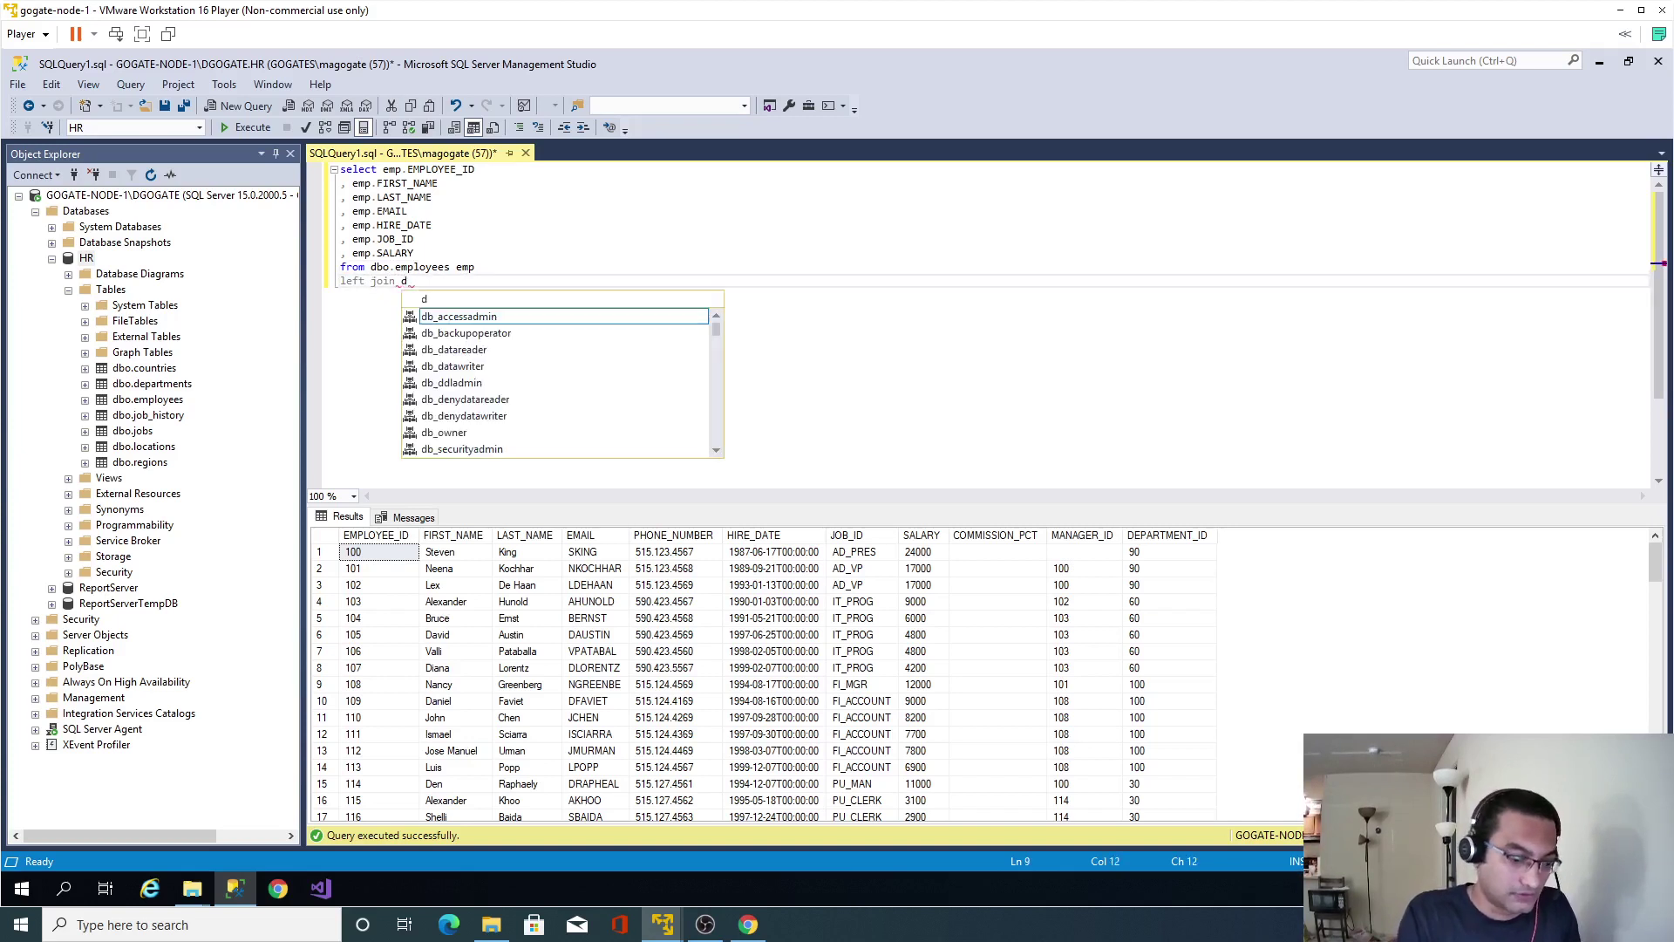
text(bo.De dep)
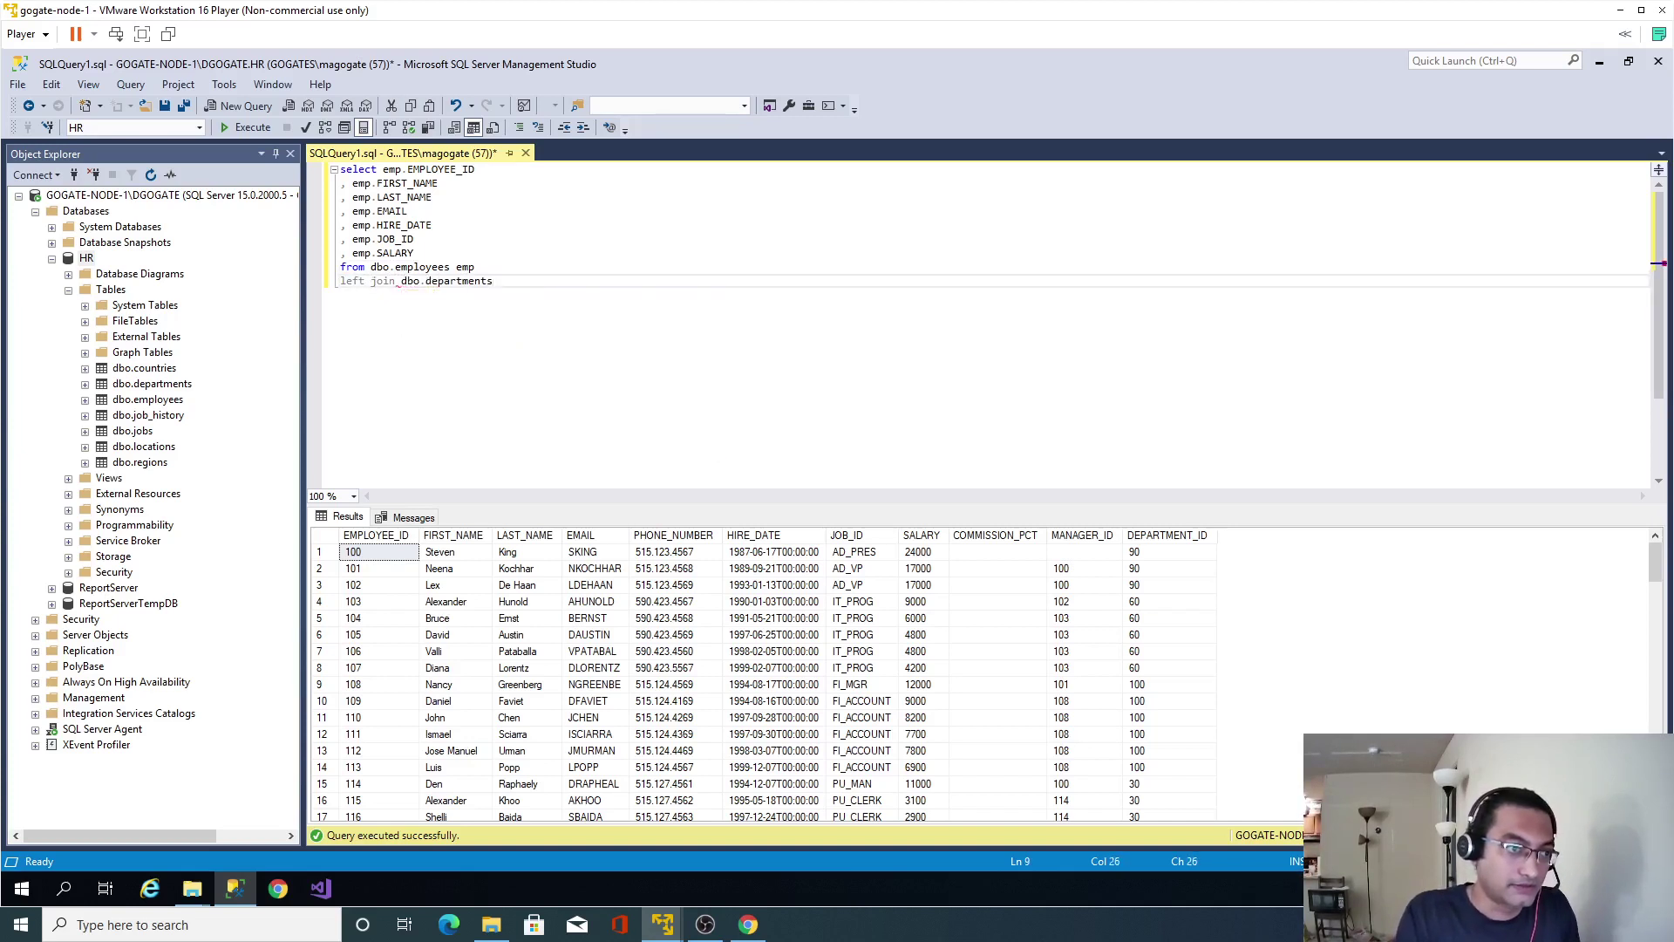
key(Return)
key(Tab)
text(on emp.de)
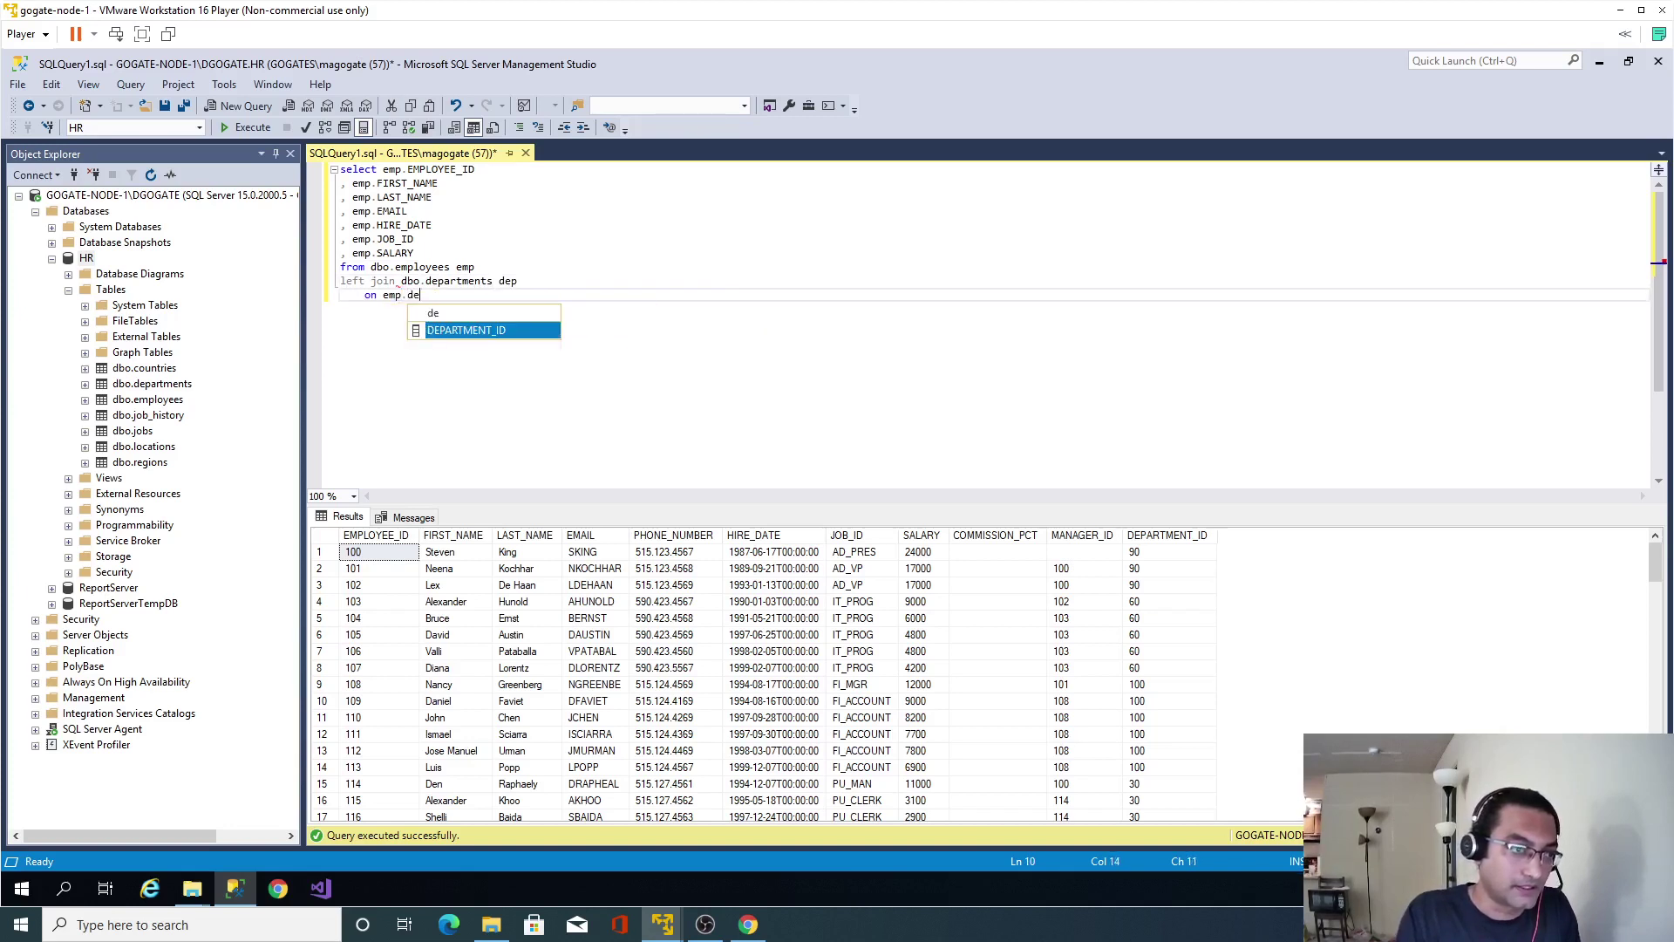
text( = dep.de)
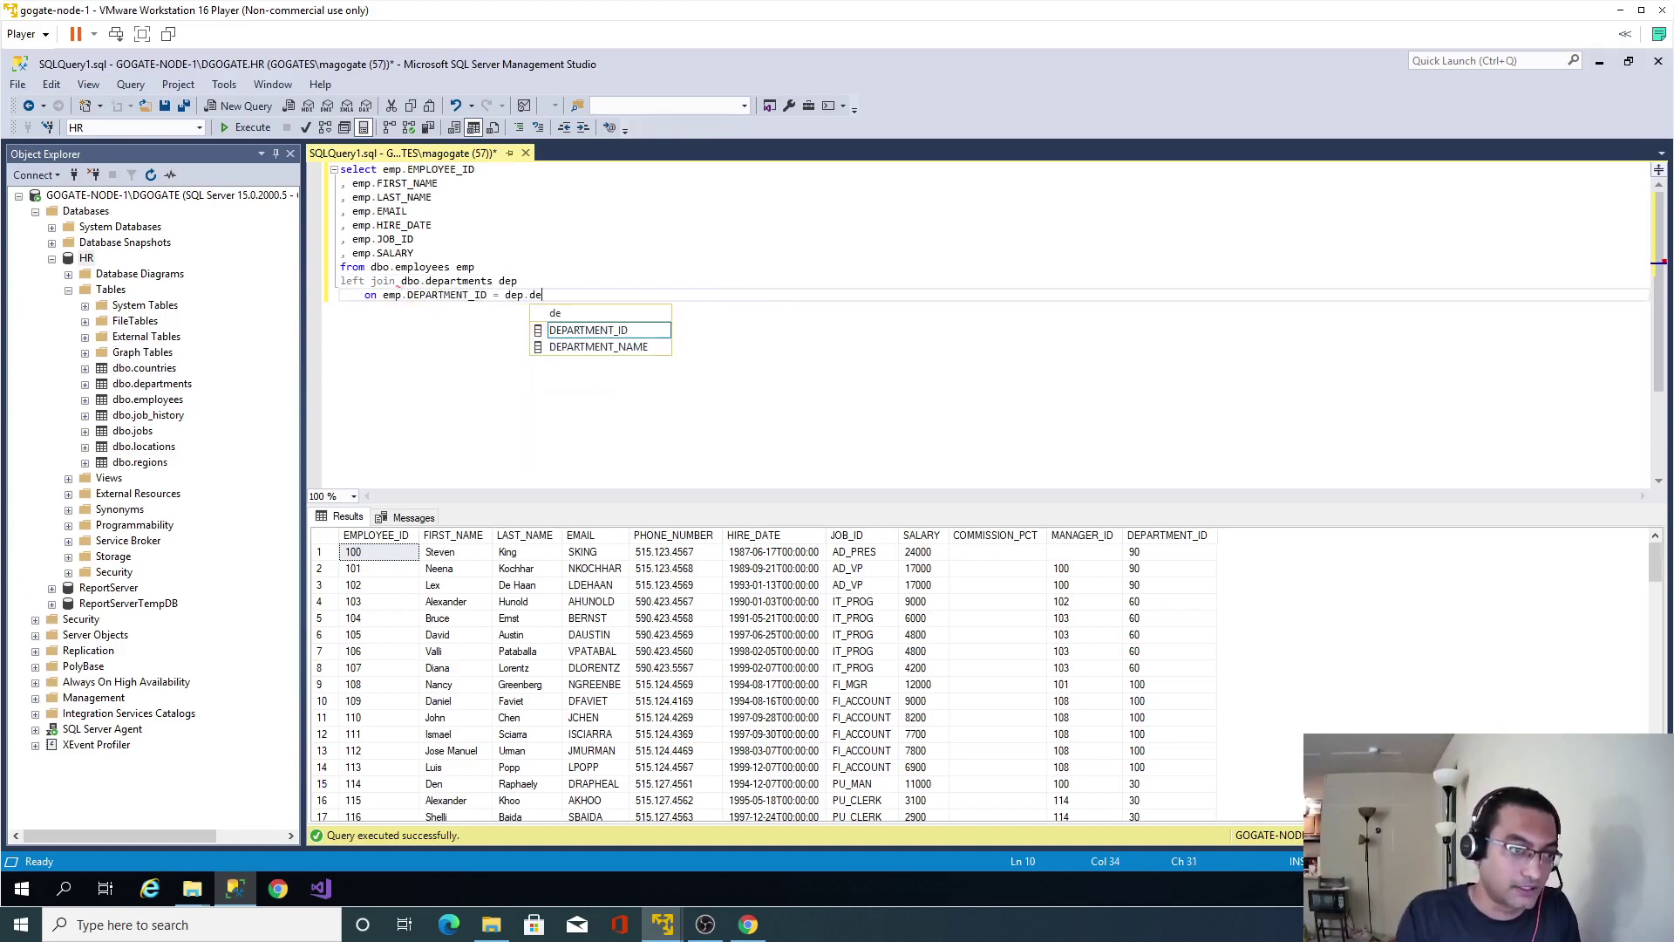
key(Tab)
Add dep.DEPARTMENT_NAME to the select list.
key(Up)
key(Up)
key(Home)
key(Return)
key(Up)
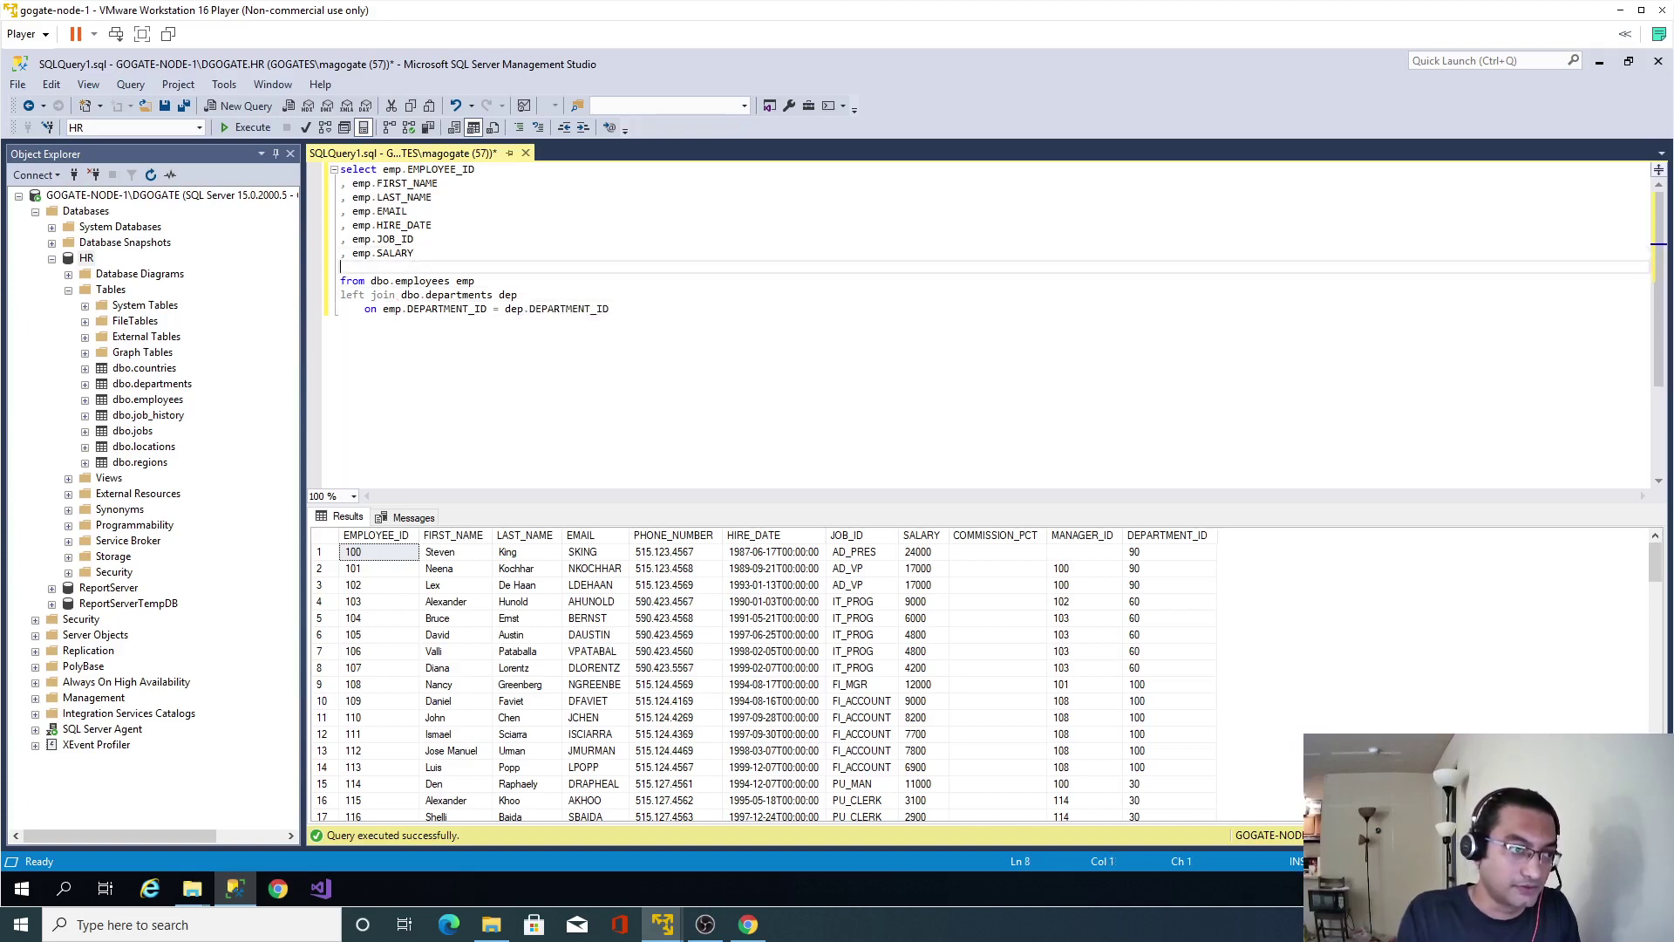
text(, dep.de)
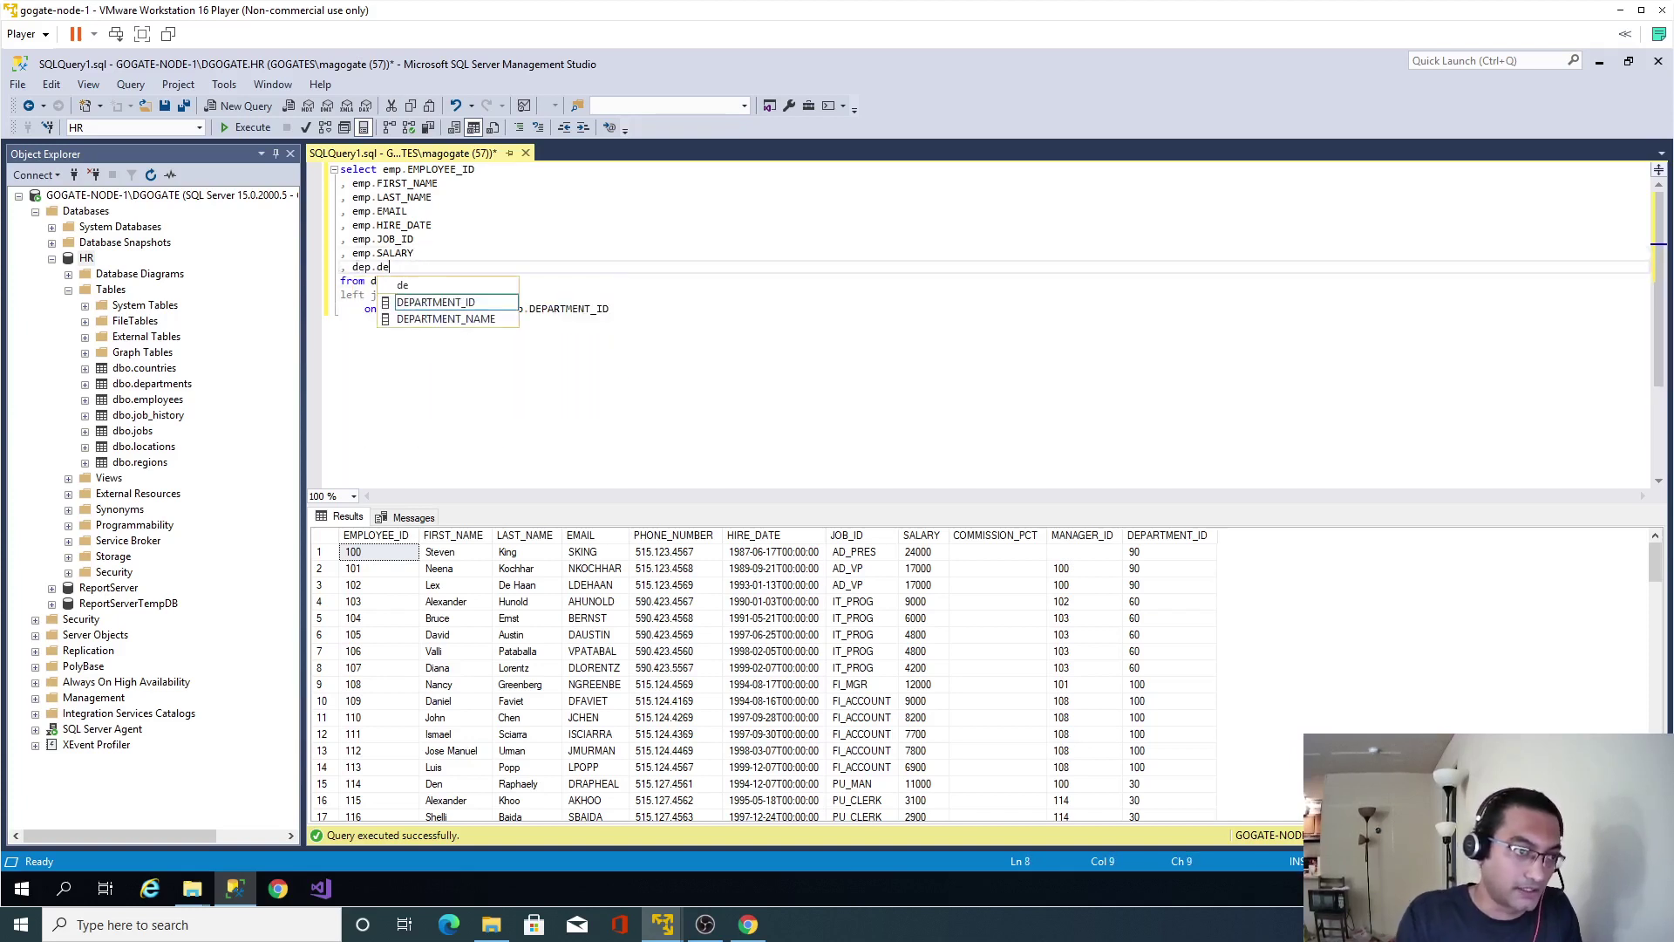
key(Tab)
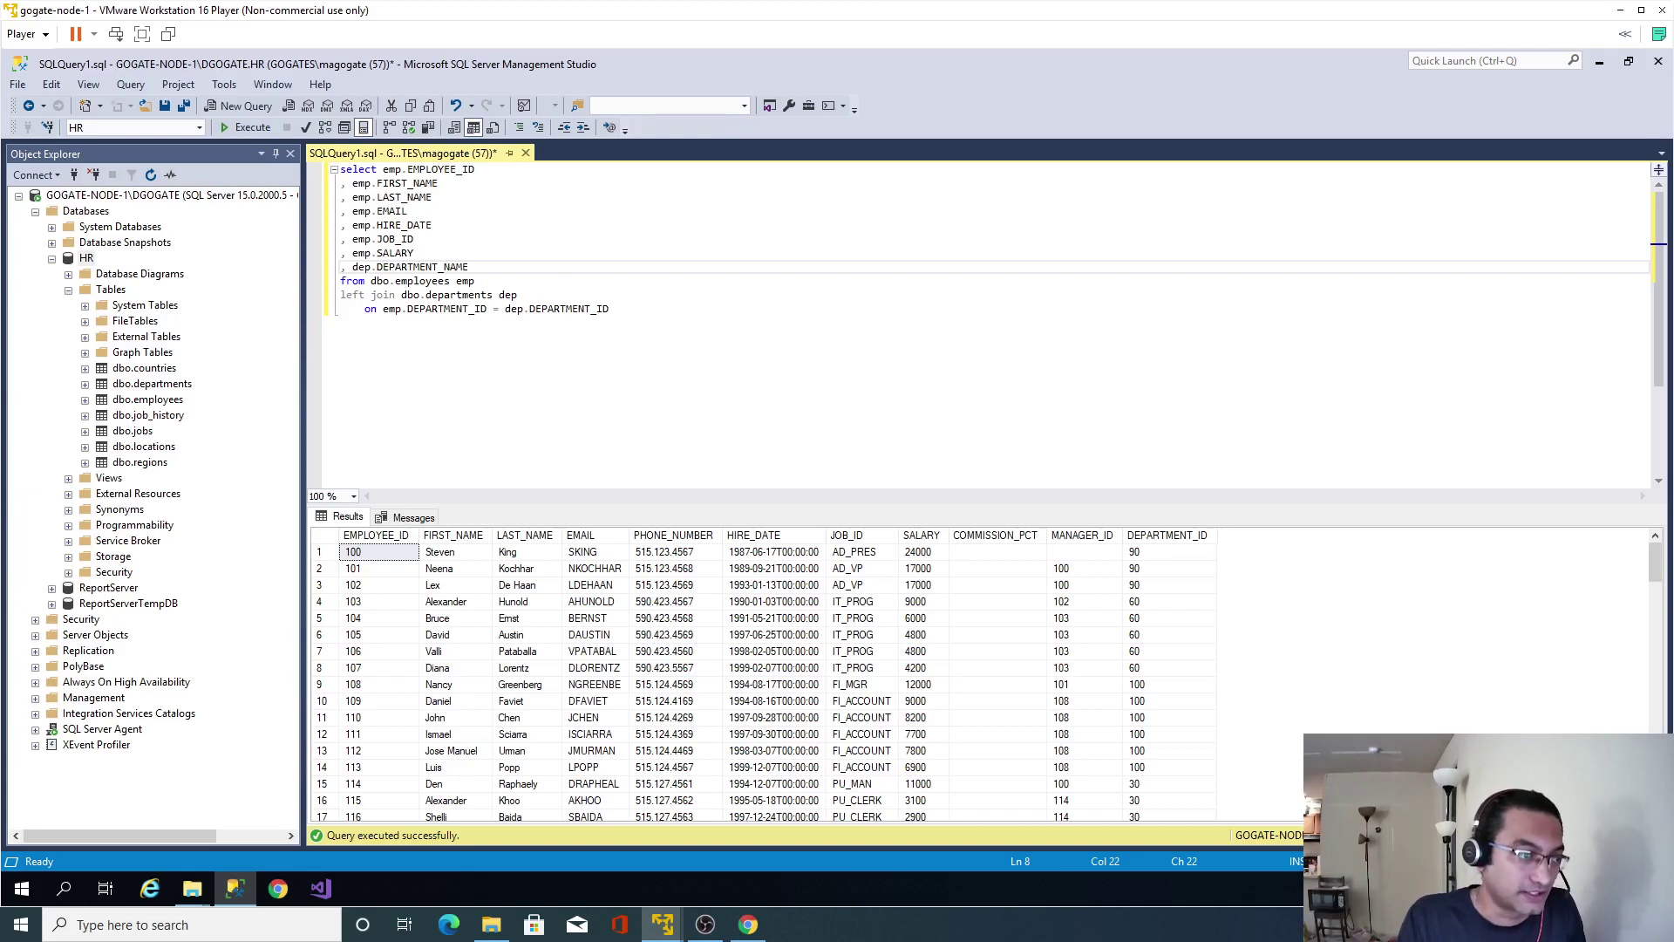
key(Down)
key(Down)
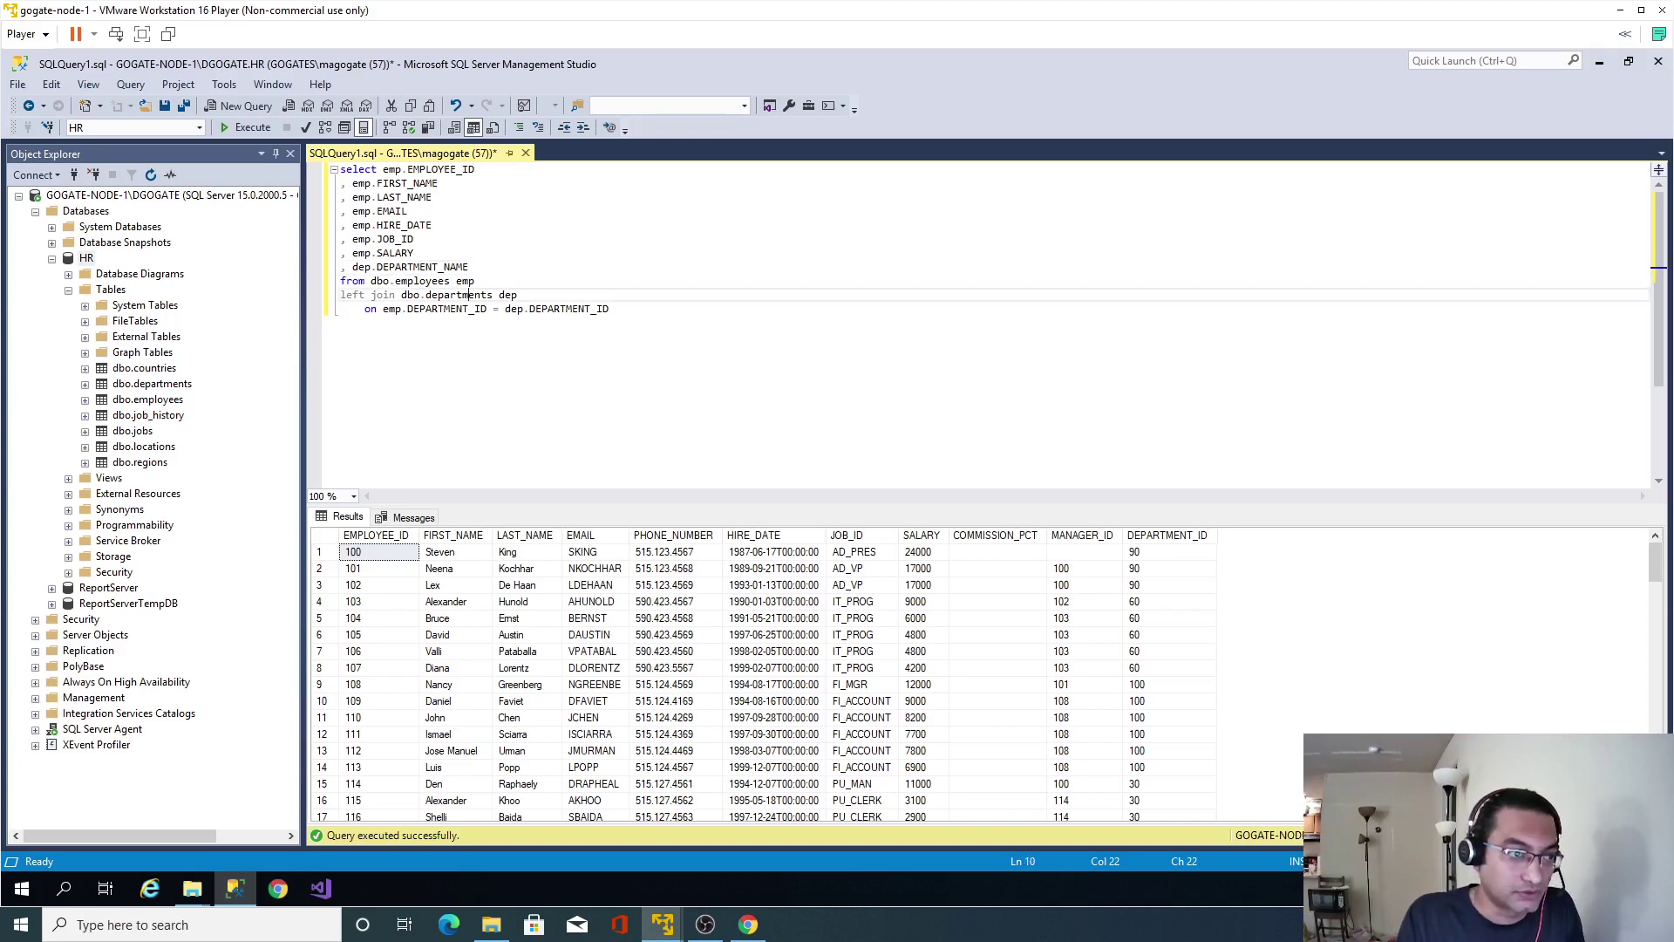
click(421, 295)
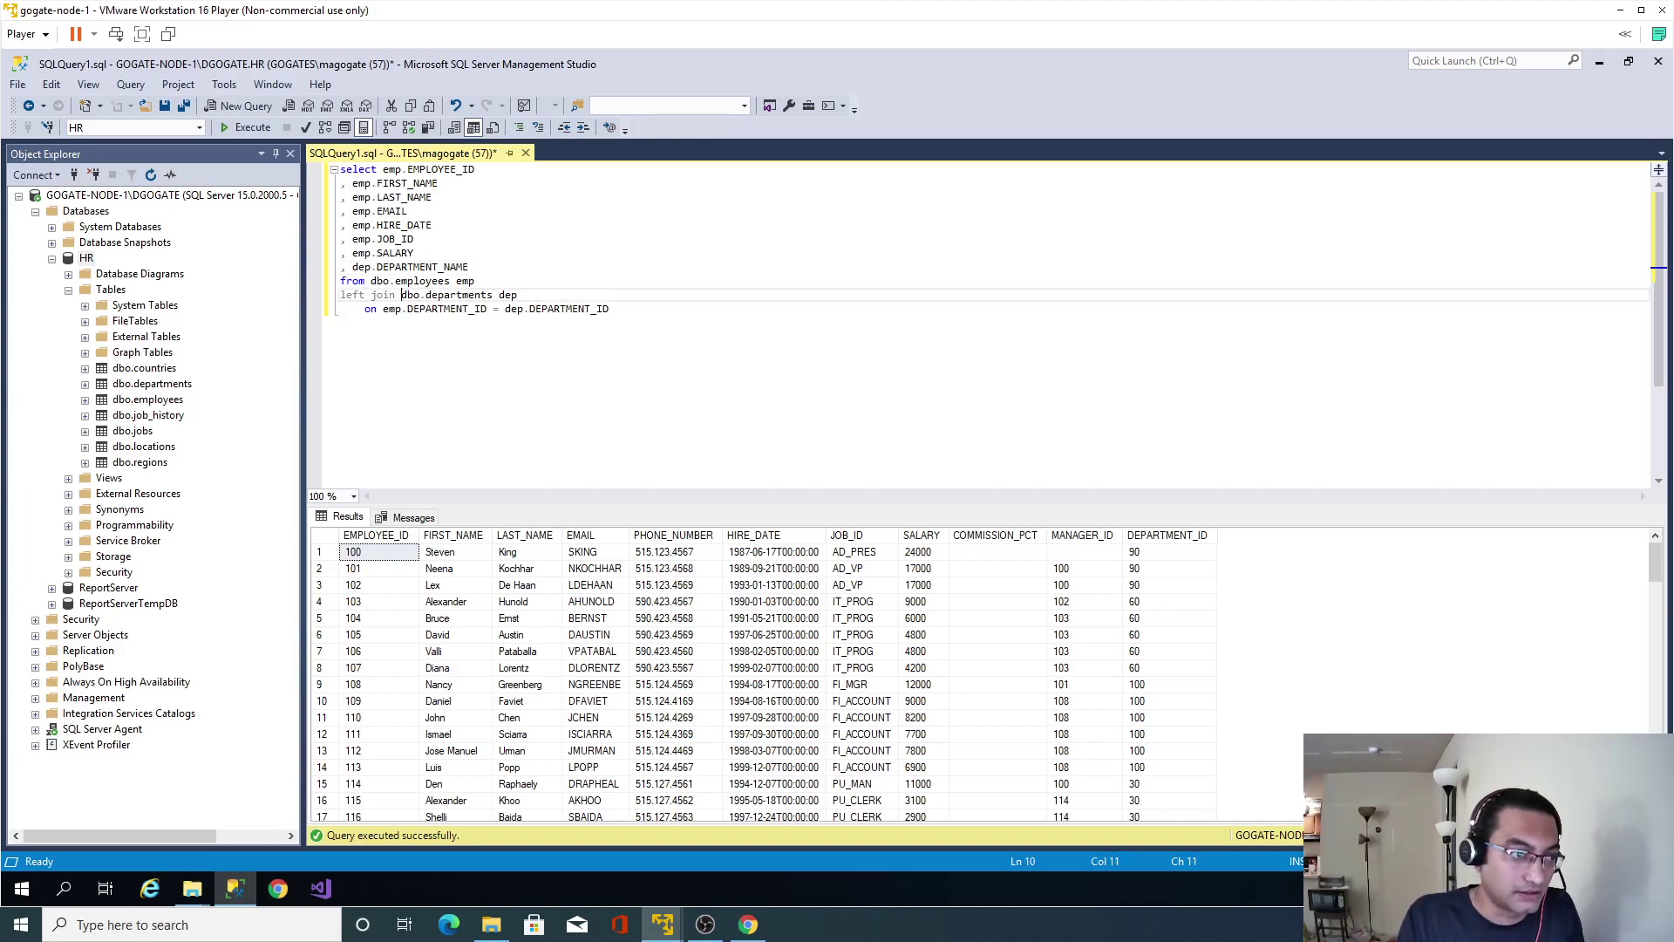
Expand dbo.departments in Object Explorer to view its columns.
click(138, 403)
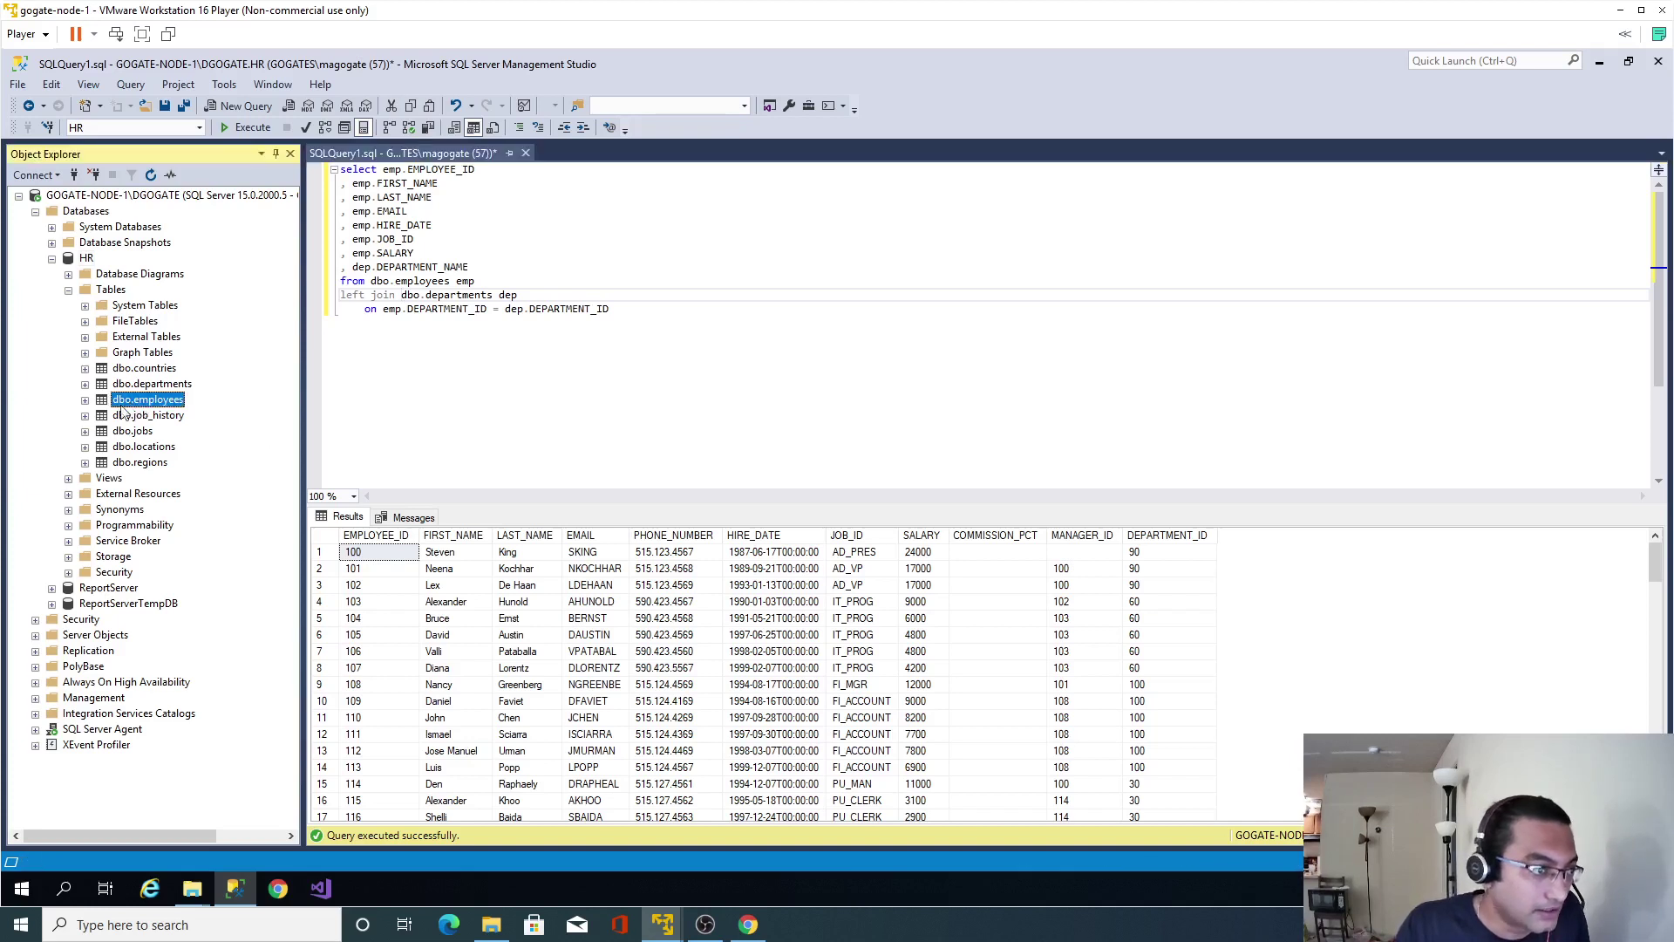
click(157, 383)
click(84, 385)
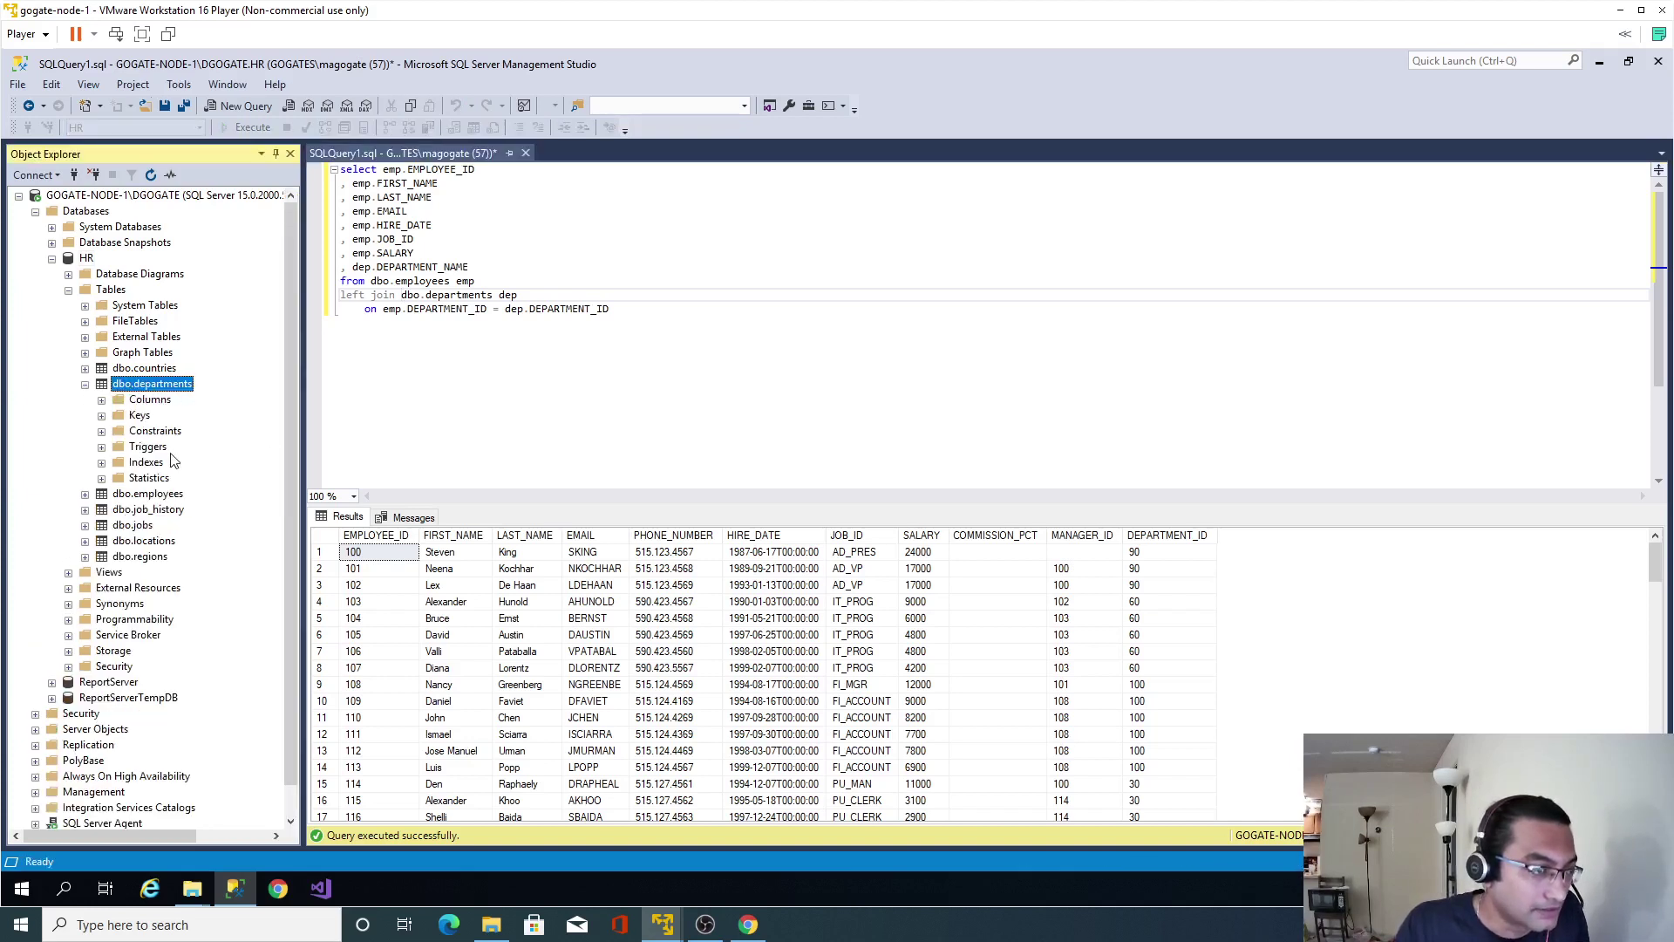
click(101, 399)
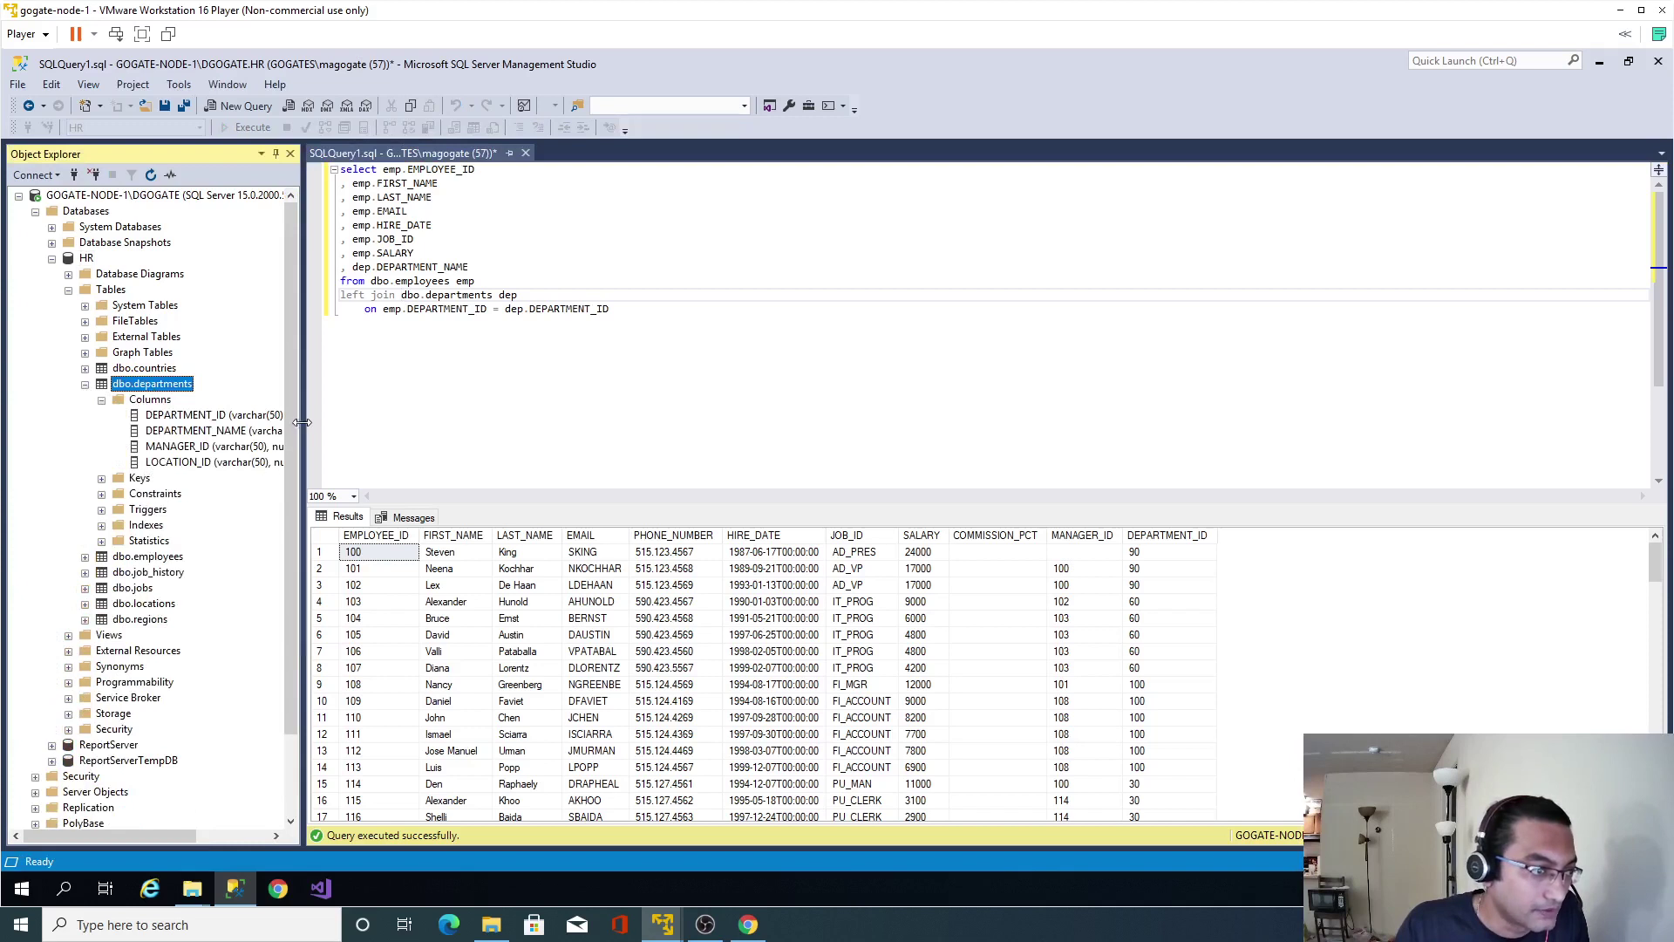
Left join dbo.locations as loc on loc.LOCATION_ID = dep.LOCATION_ID.
drag(301, 422, 351, 422)
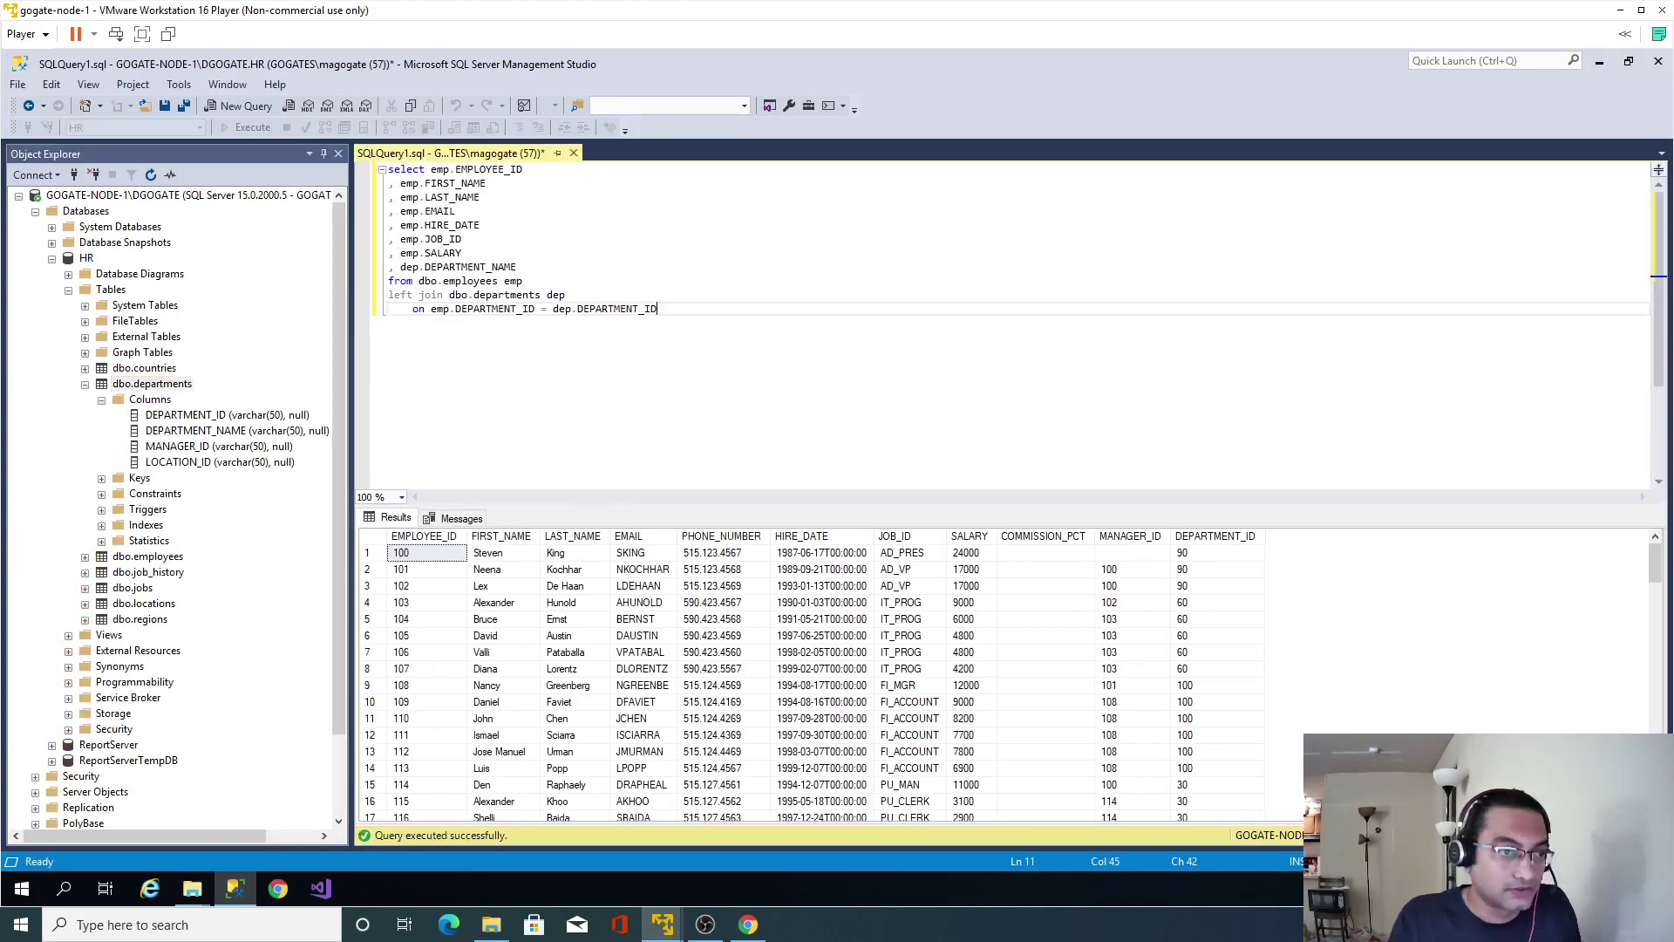
key(Return)
text(left)
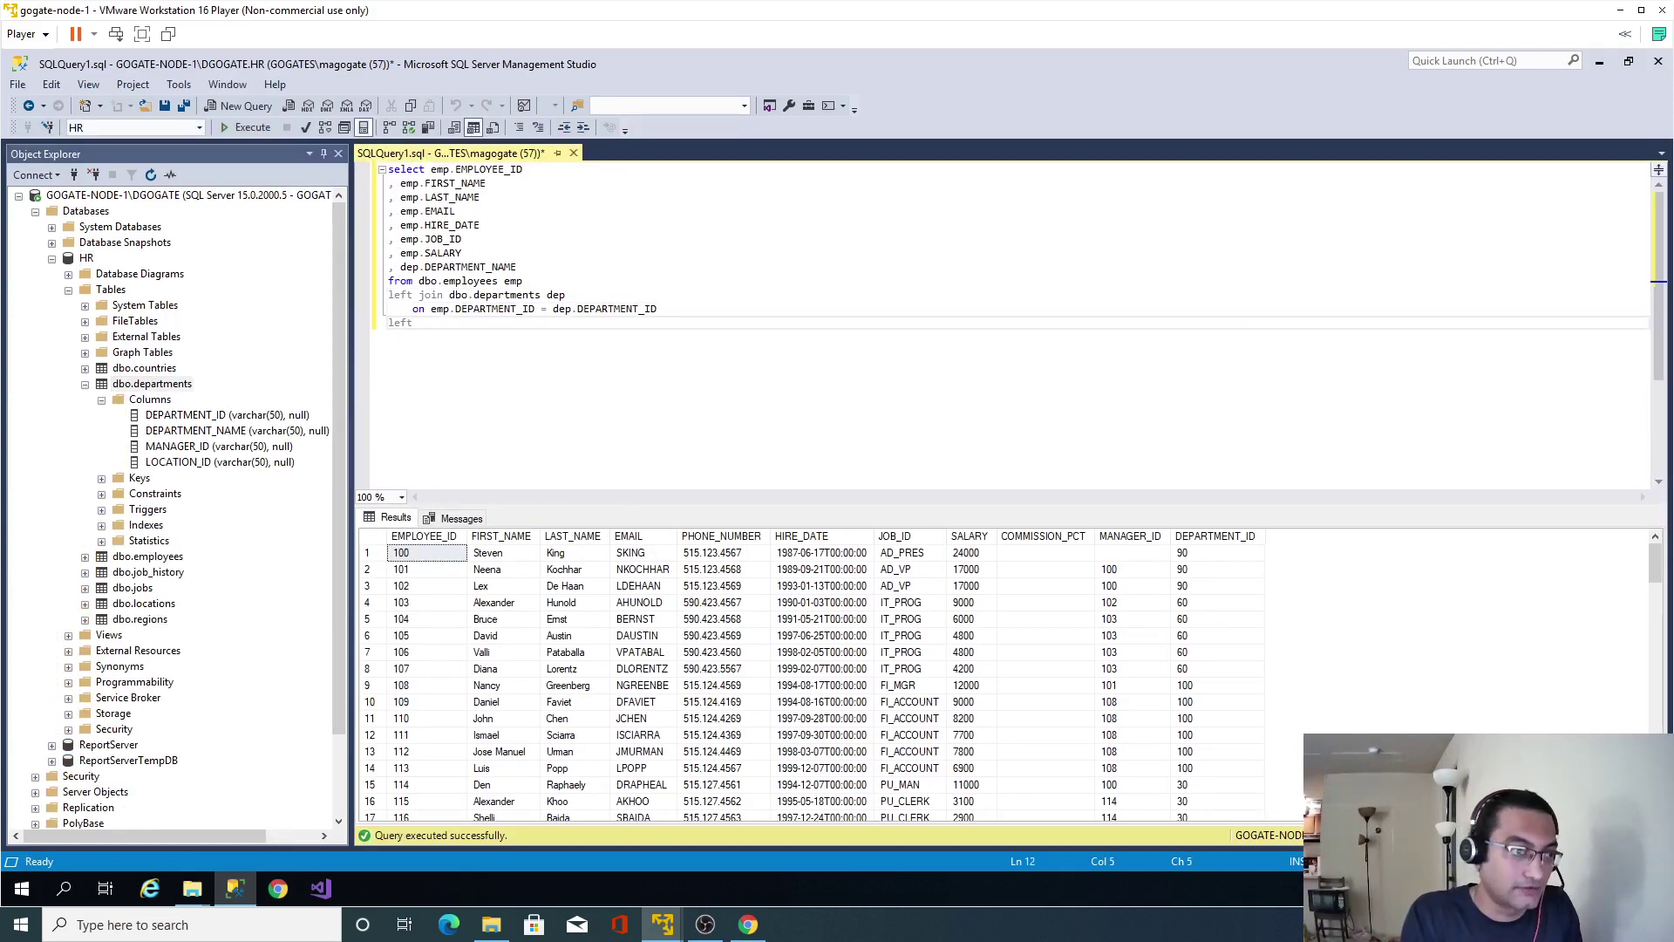
text( join dbo)
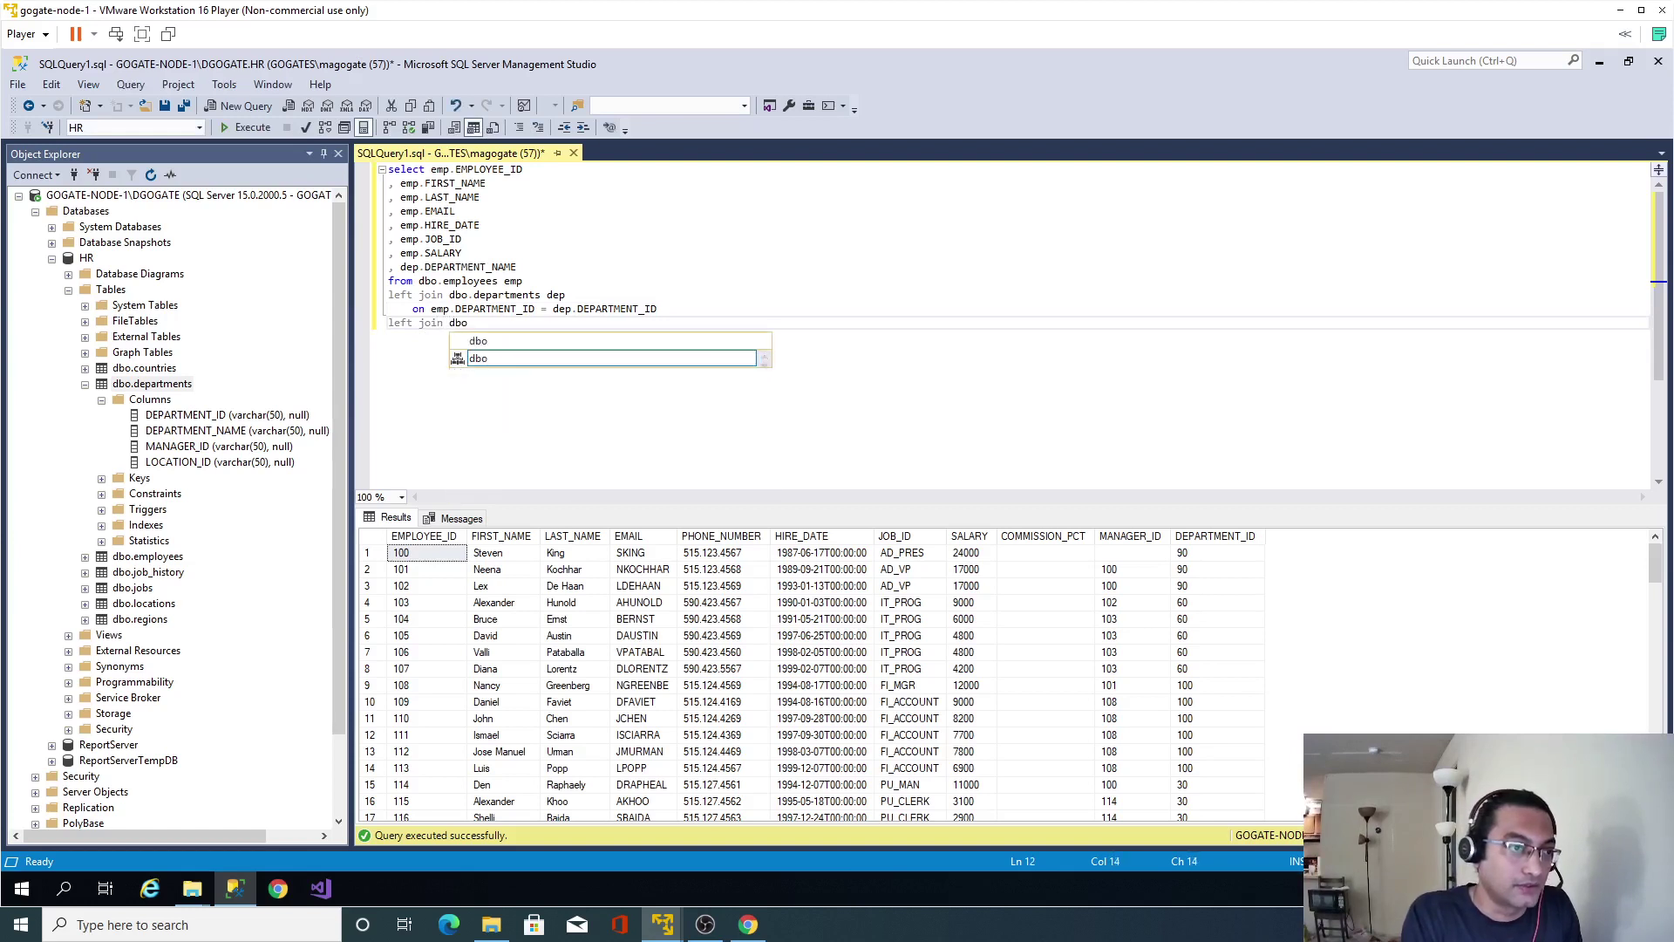
text(.locations )
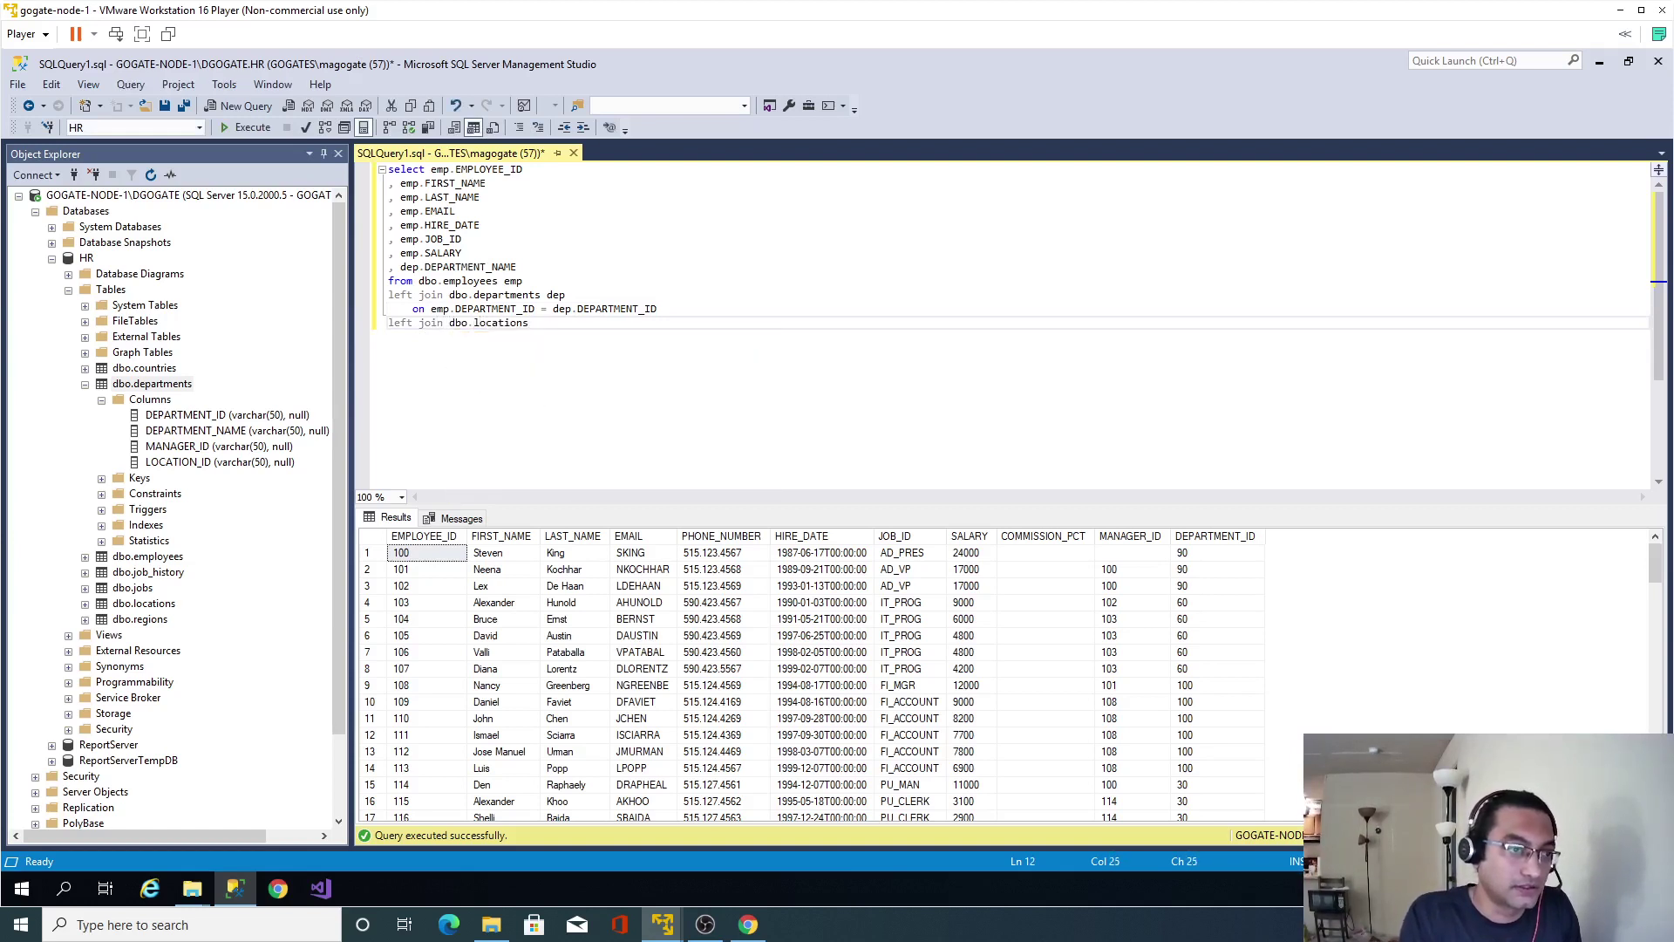
text(loc)
key(Return)
key(Tab)
text(on loc/.)
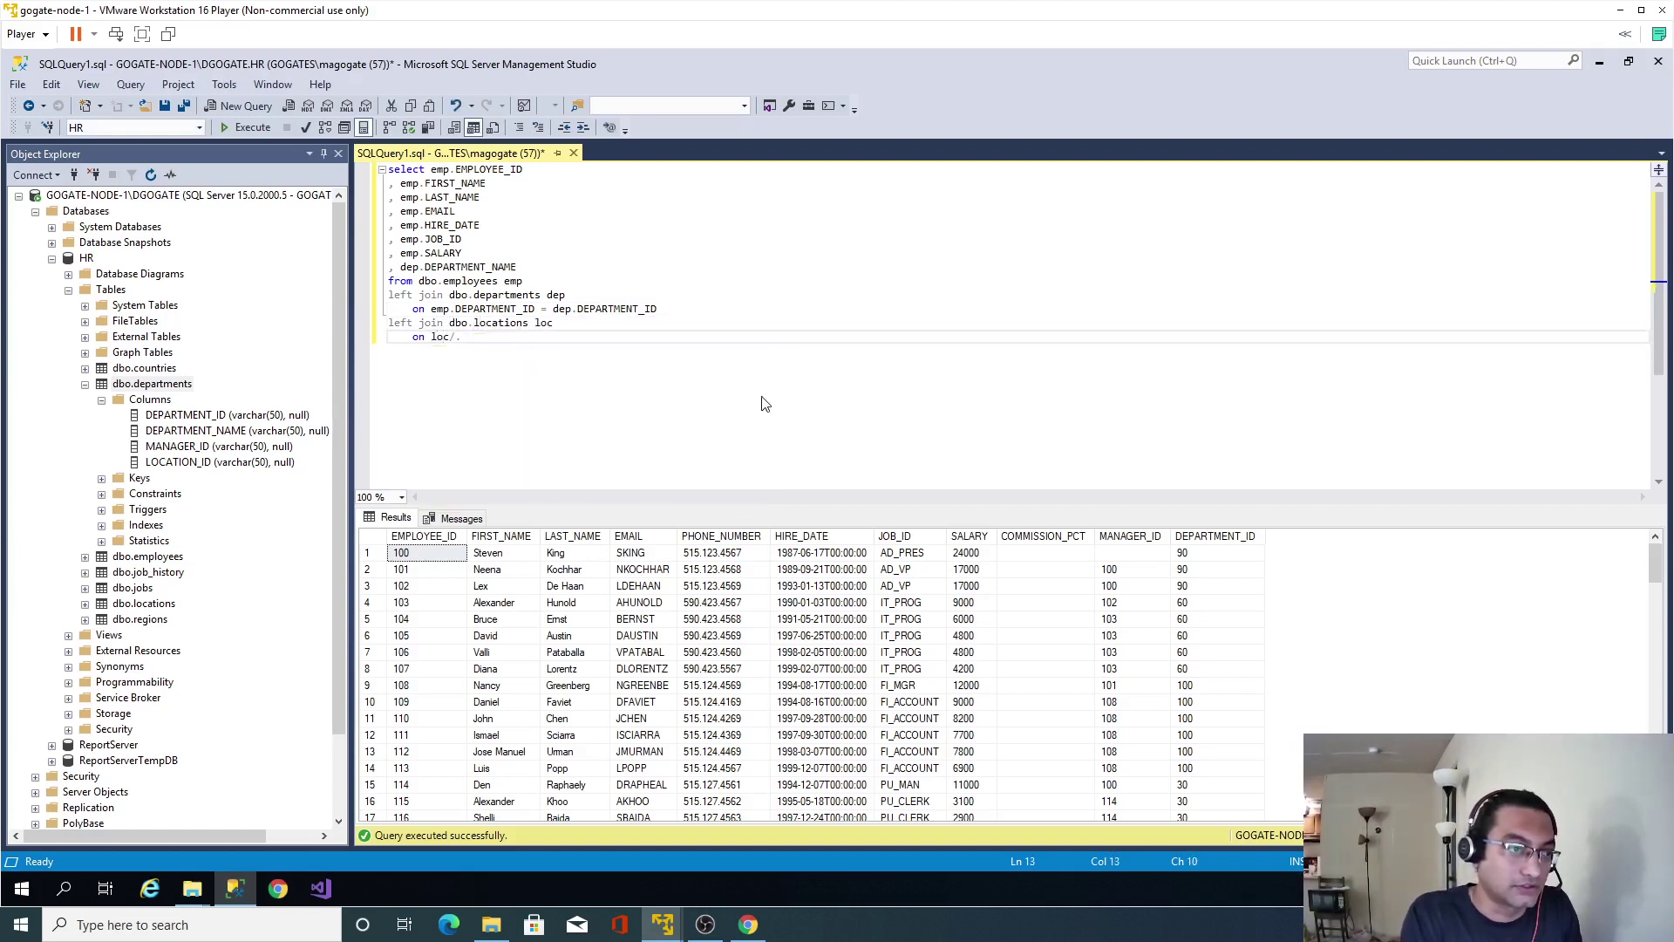
key(BackSpace)
text(c.LOCATION_ID = d)
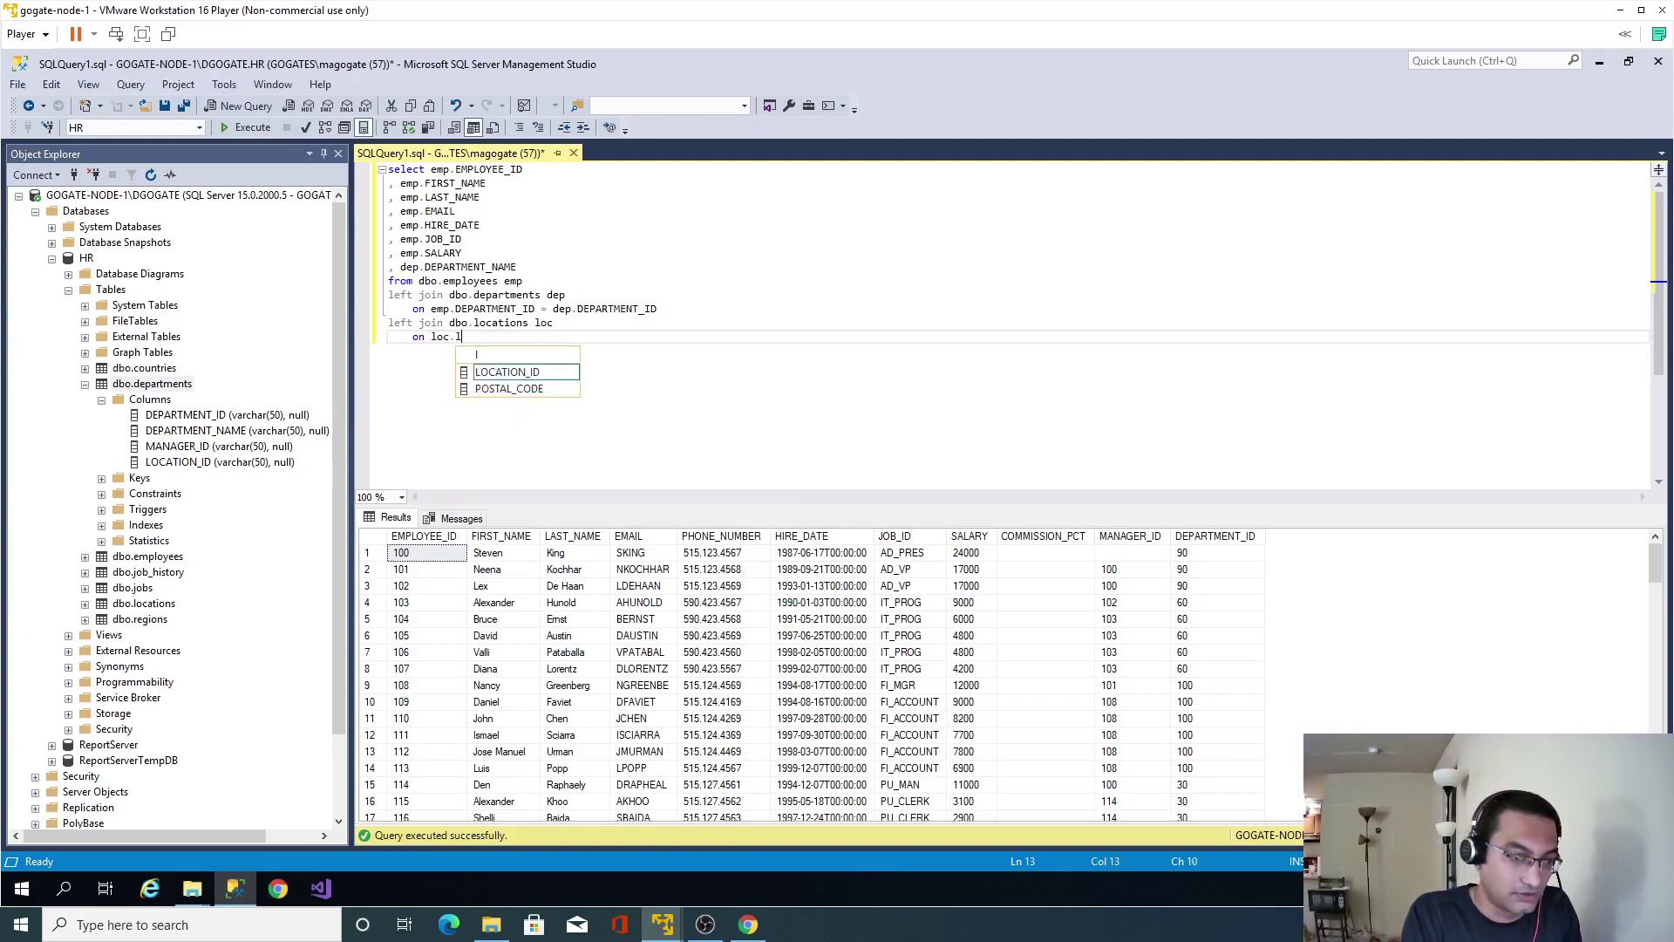
text(ep.lo)
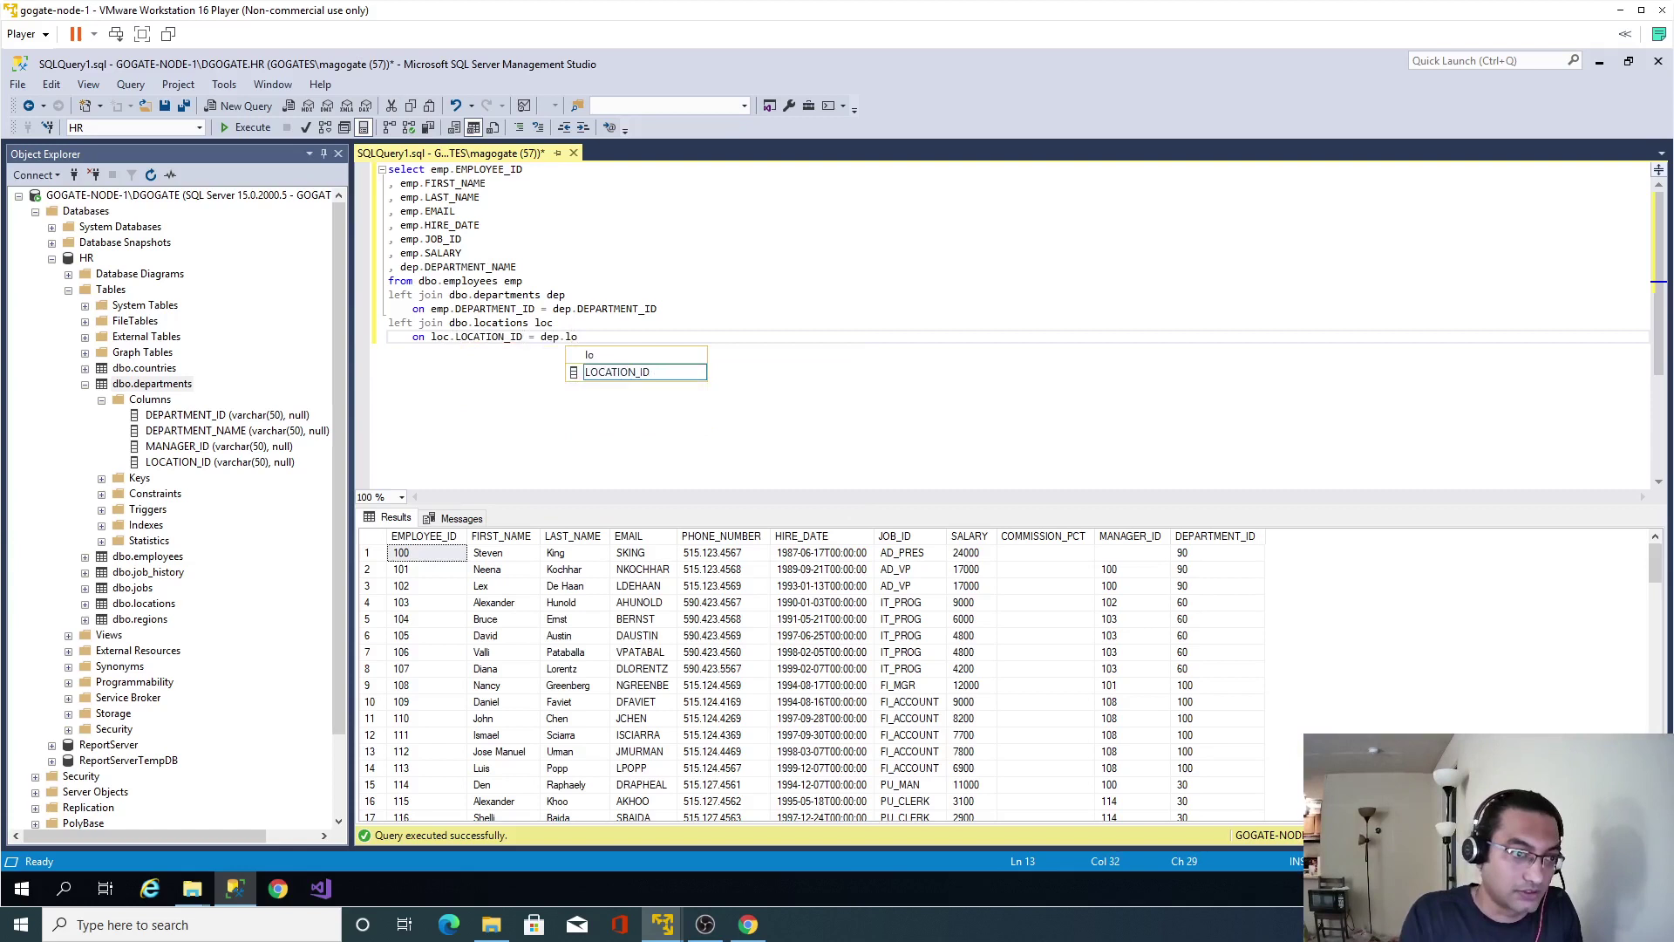
key(Tab)
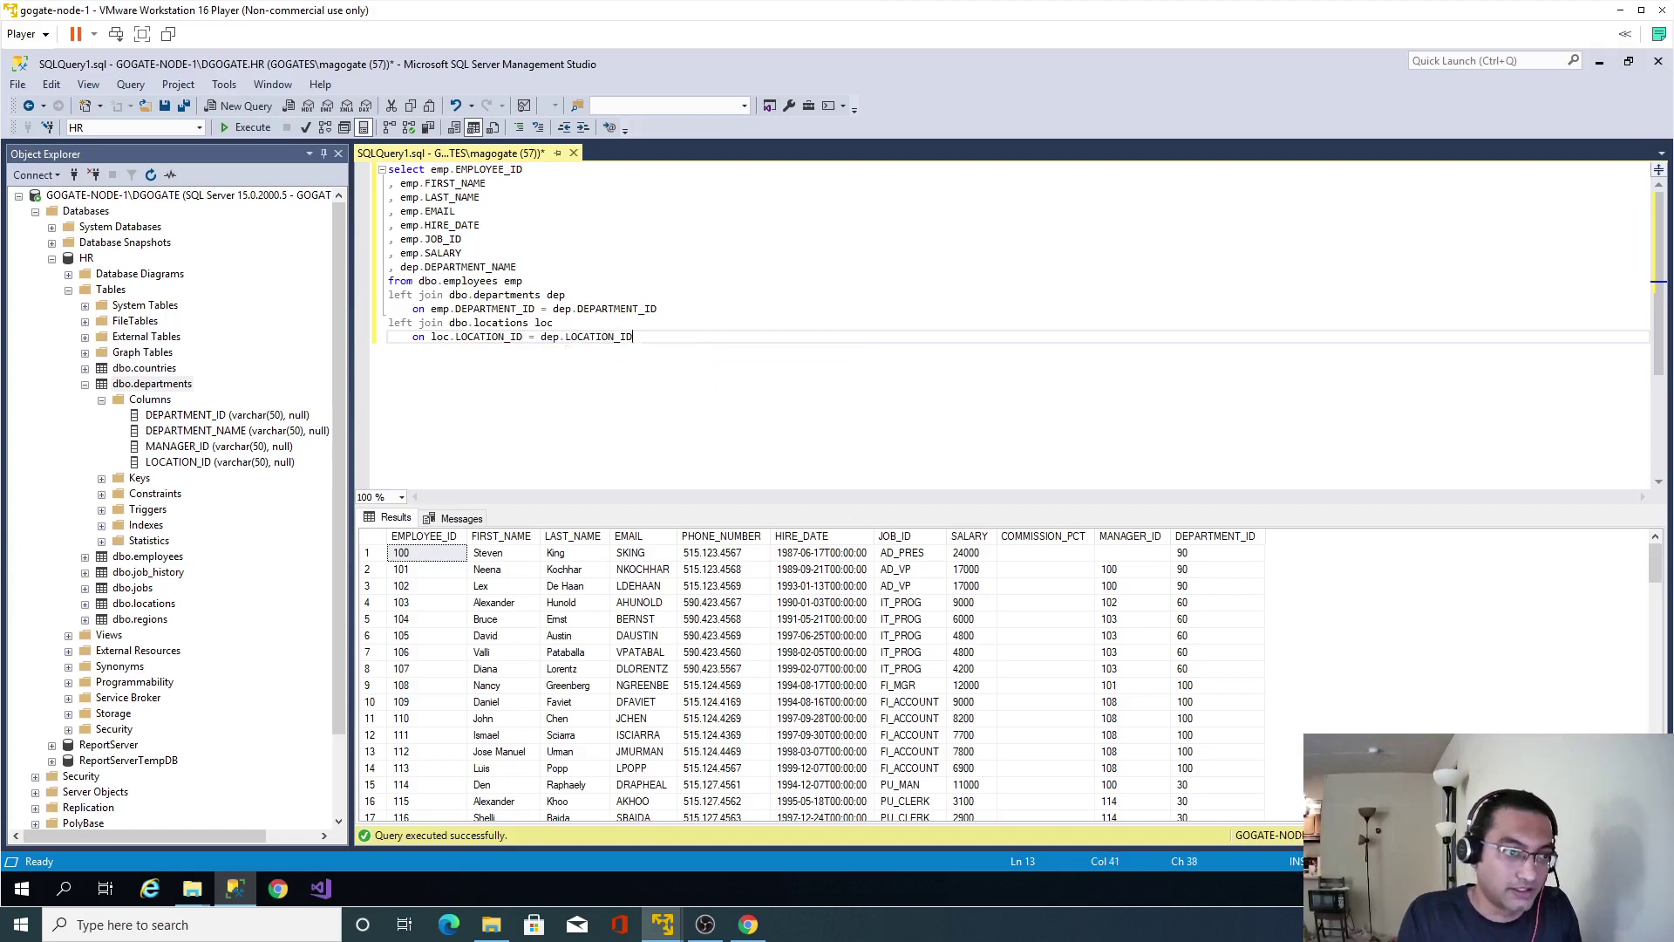
Add loc.CITY and loc.STATE_PROVINCE to the select list.
key(Up)
key(Up)
key(Up)
key(Up)
key(Up)
key(Return)
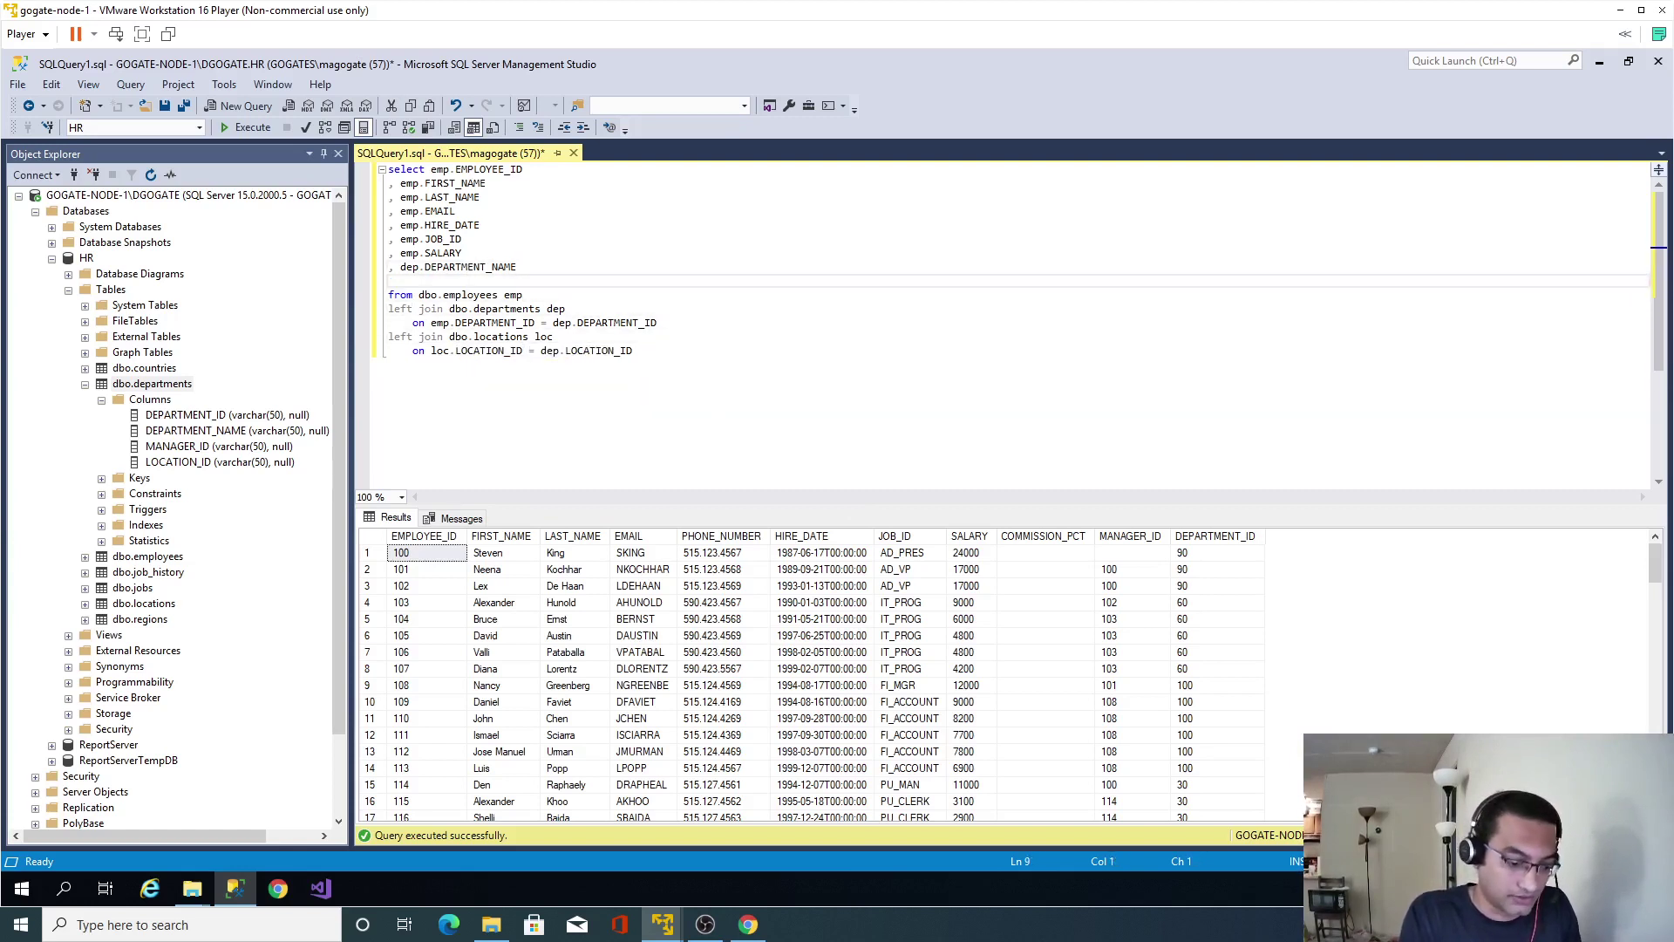
text(, loc.)
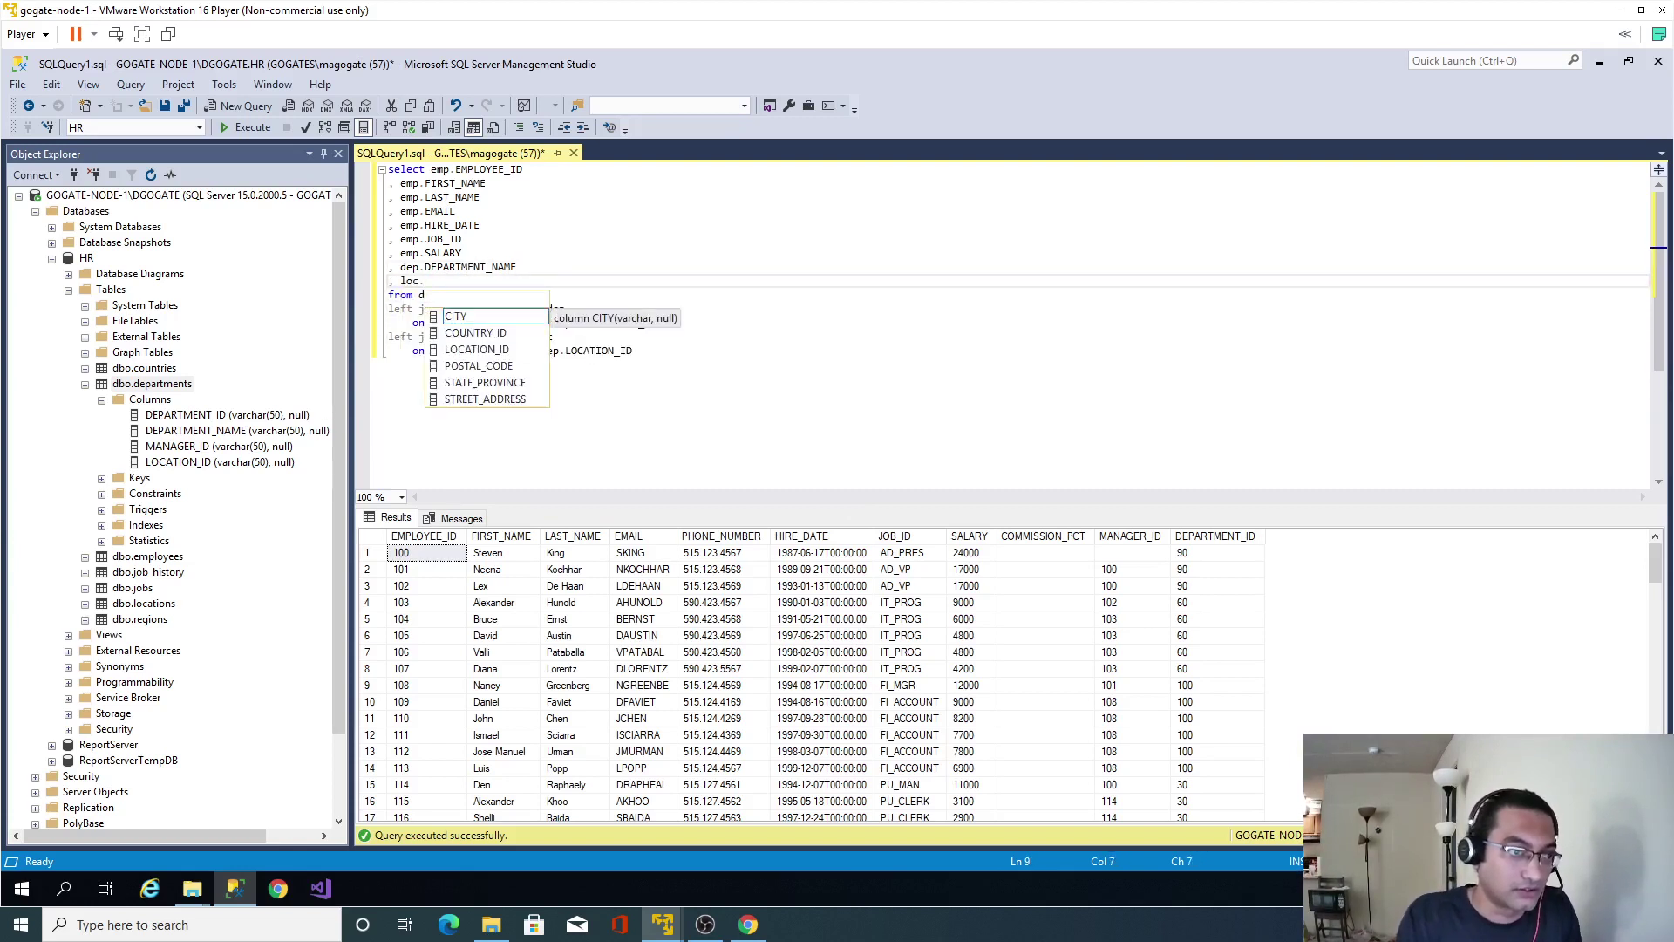
key(Down)
key(Down)
key(Down)
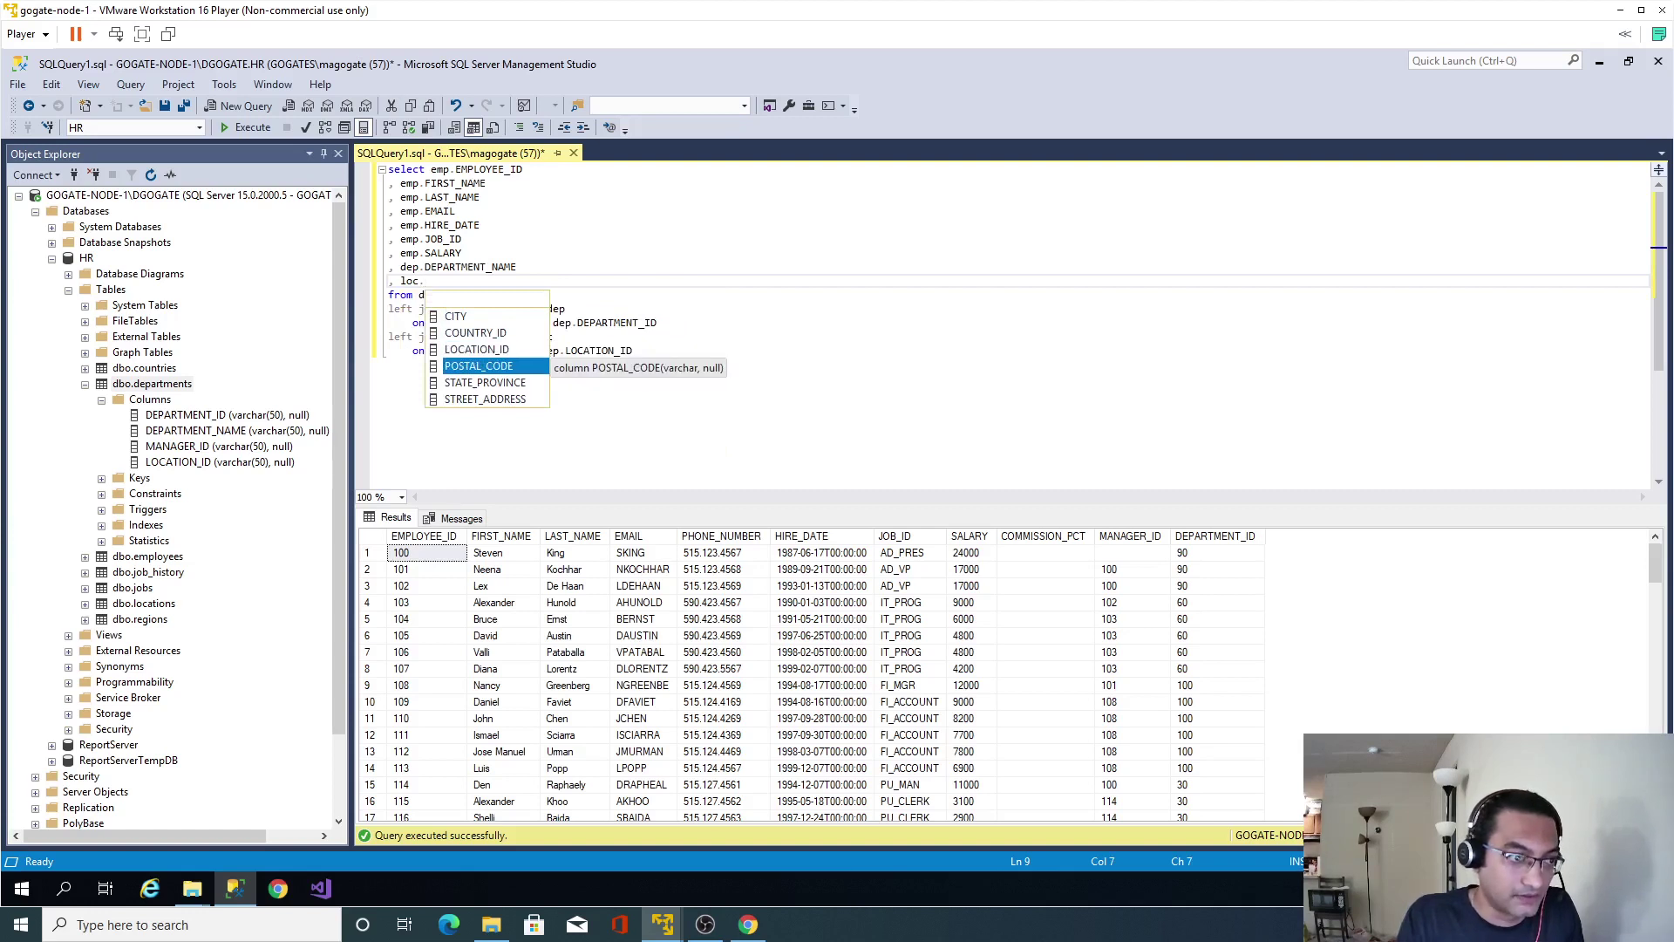
key(Up)
key(Up)
key(Up)
key(Tab)
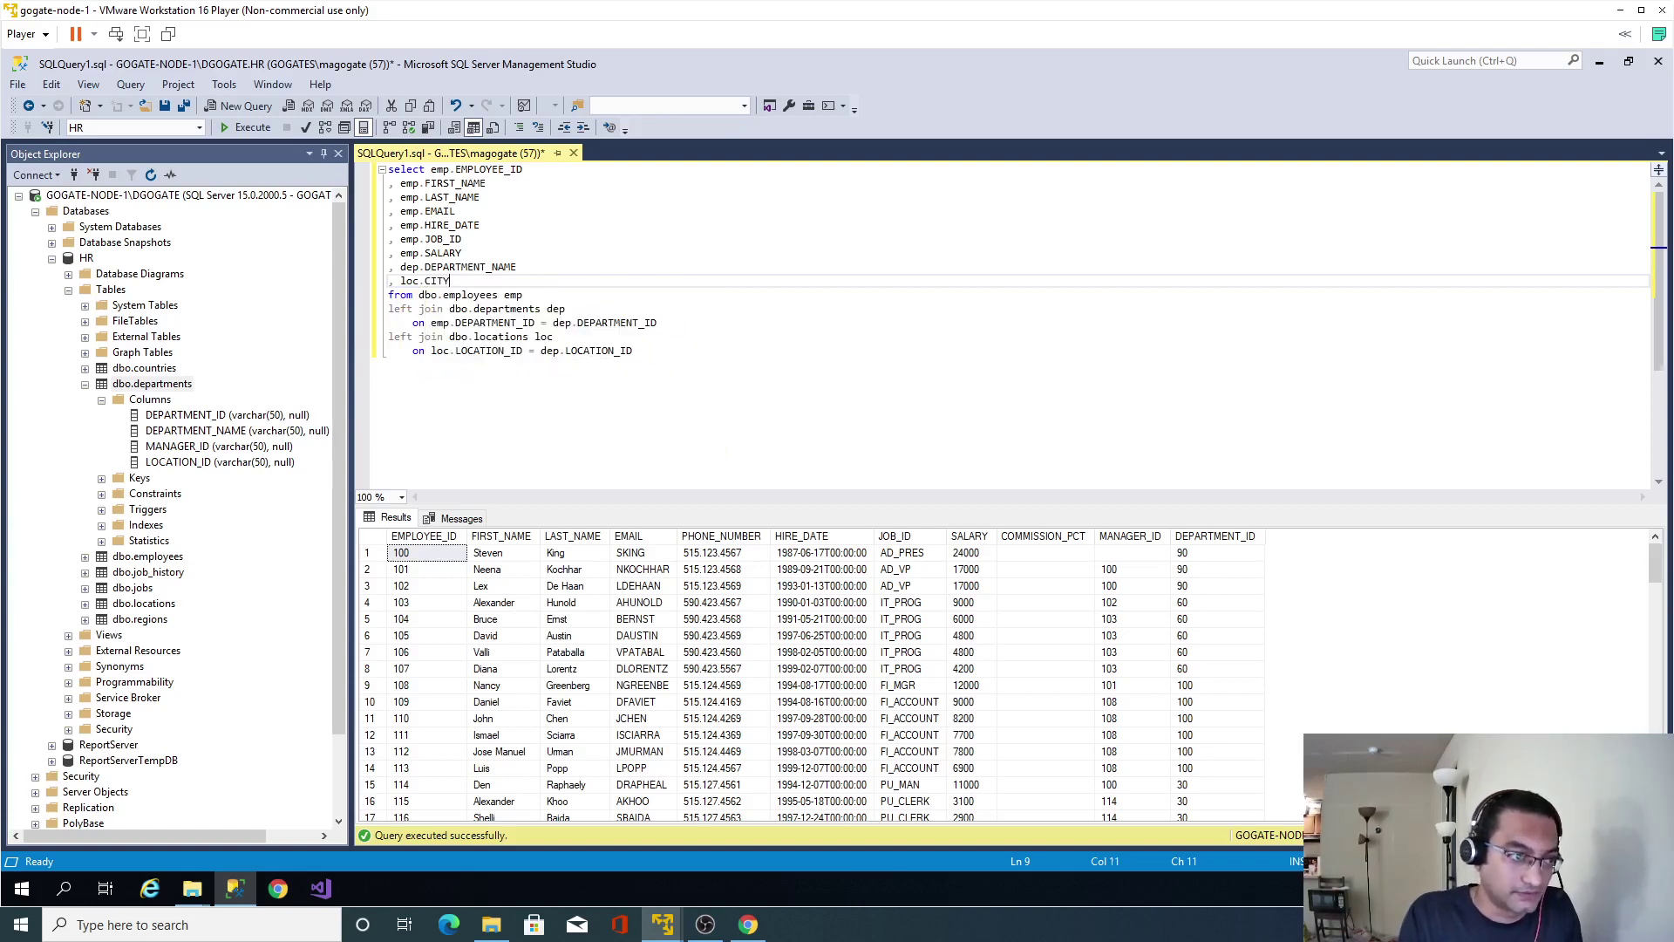
key(Return)
text(, loc.)
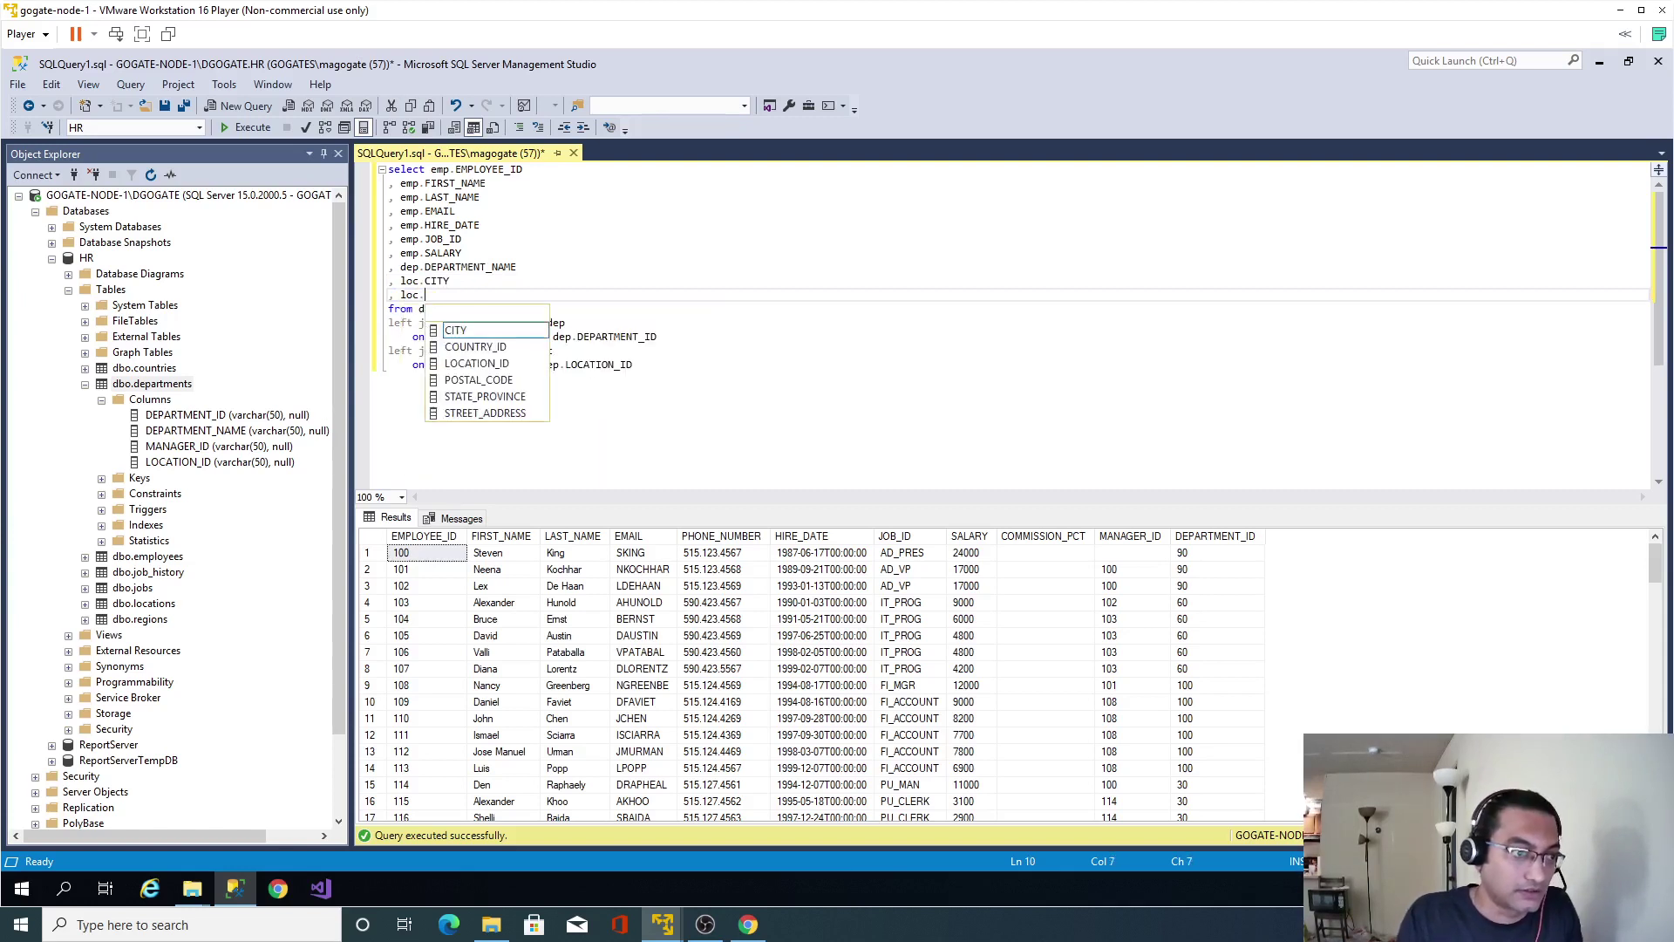
key(Down)
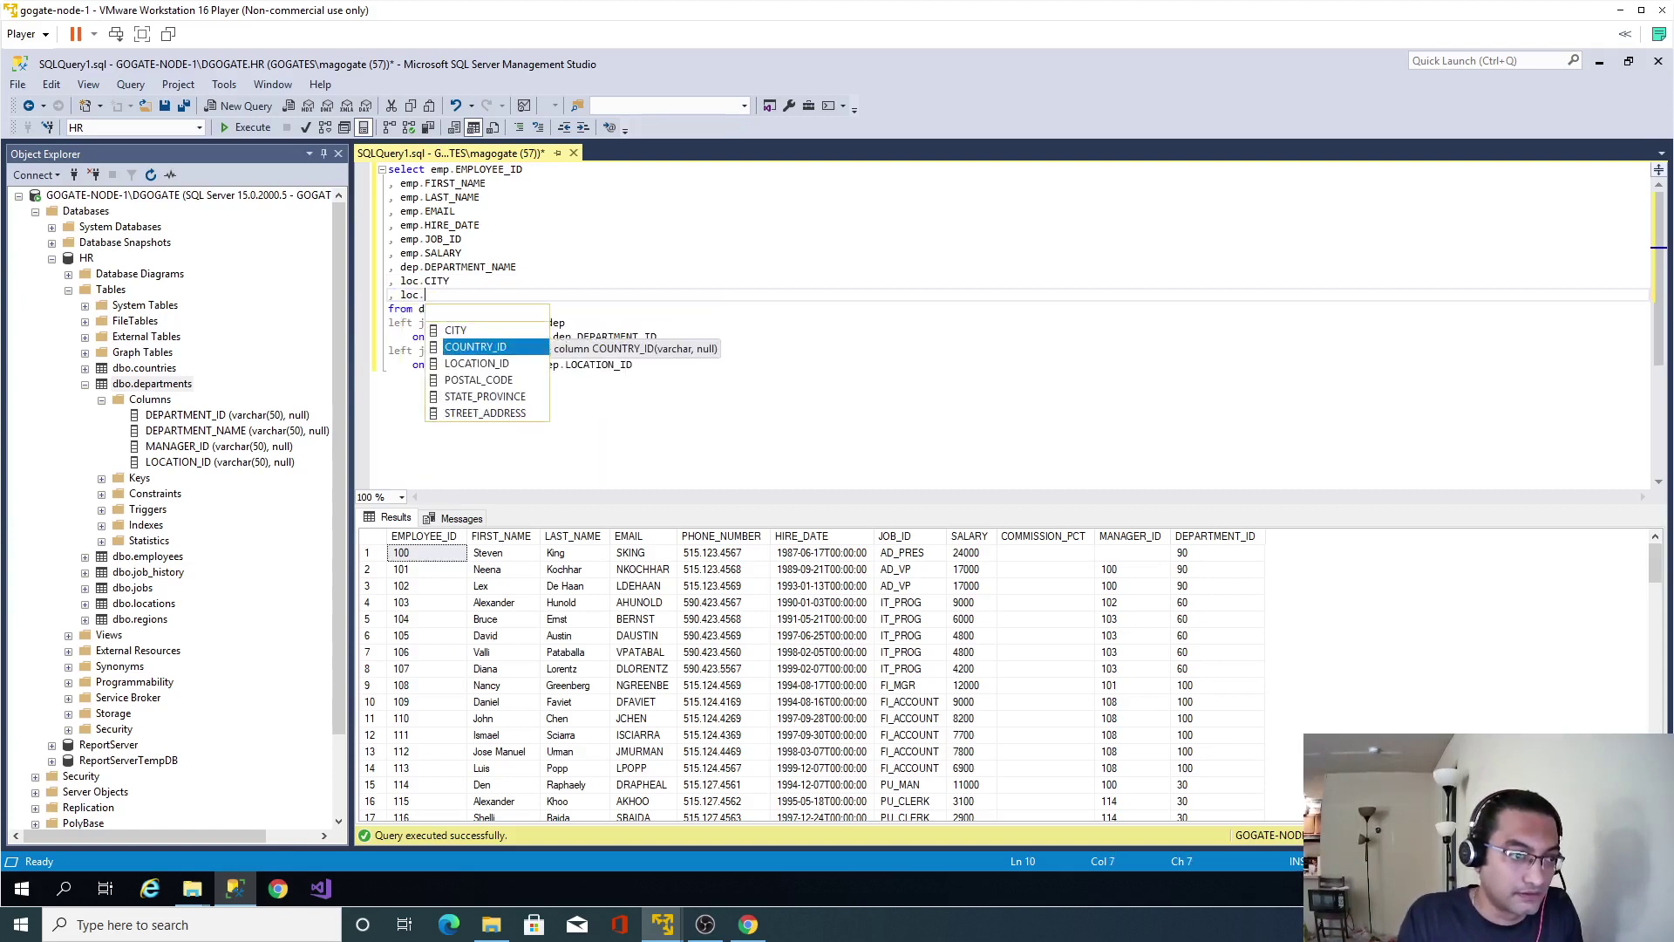
key(Down)
key(Down)
key(Down)
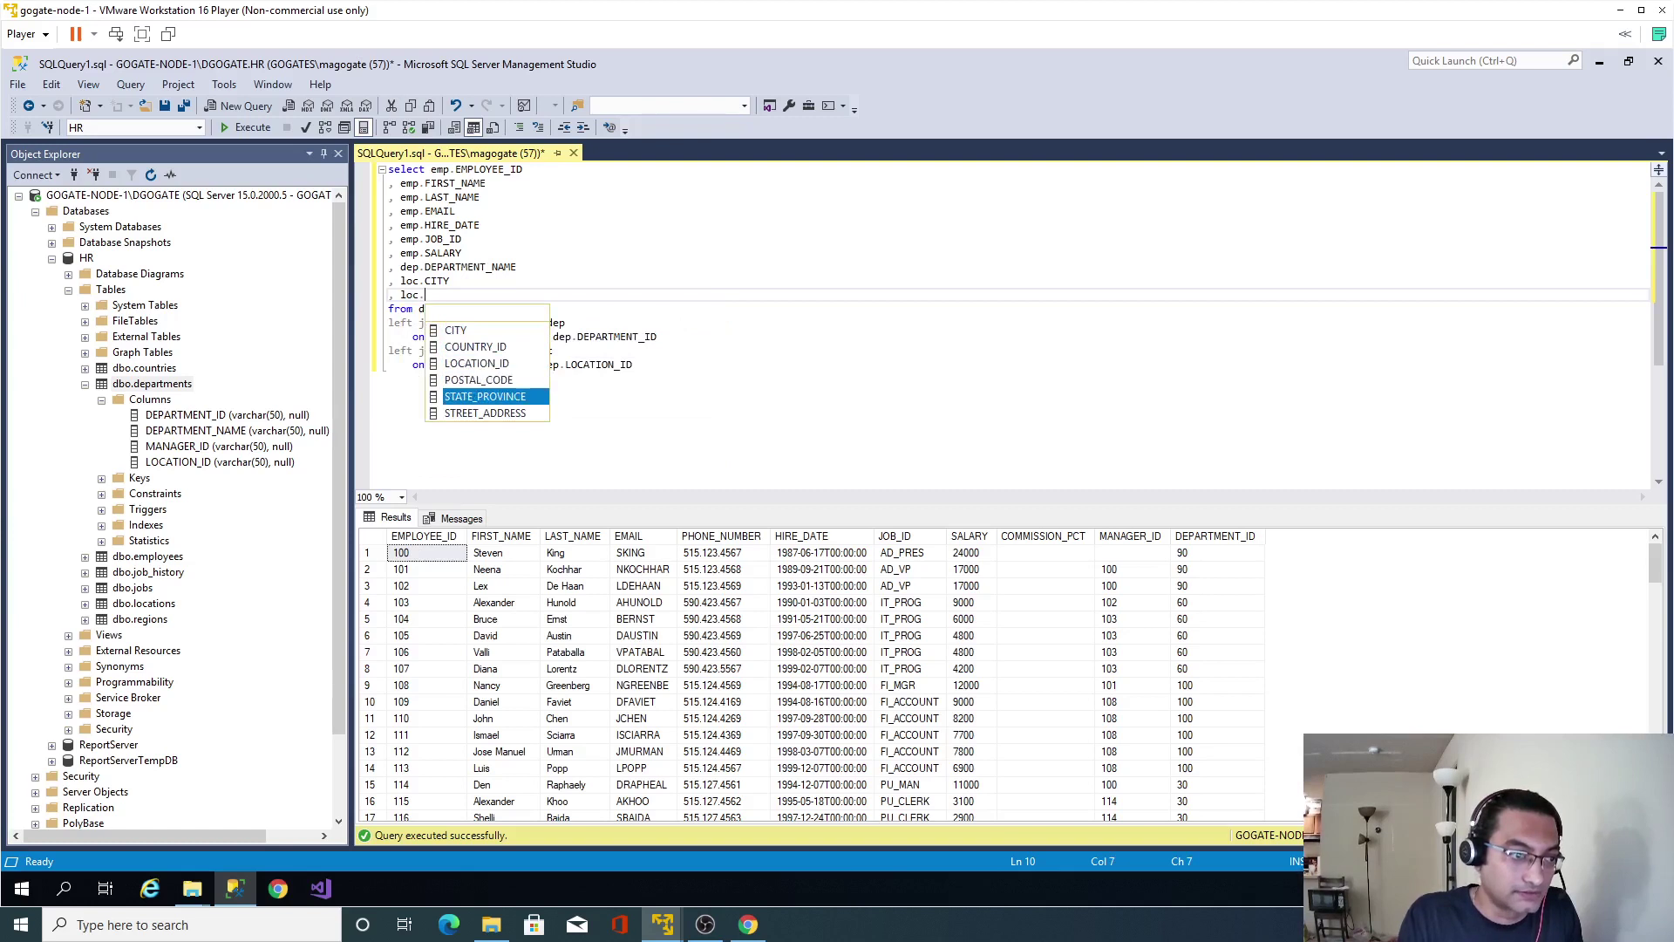
key(Tab)
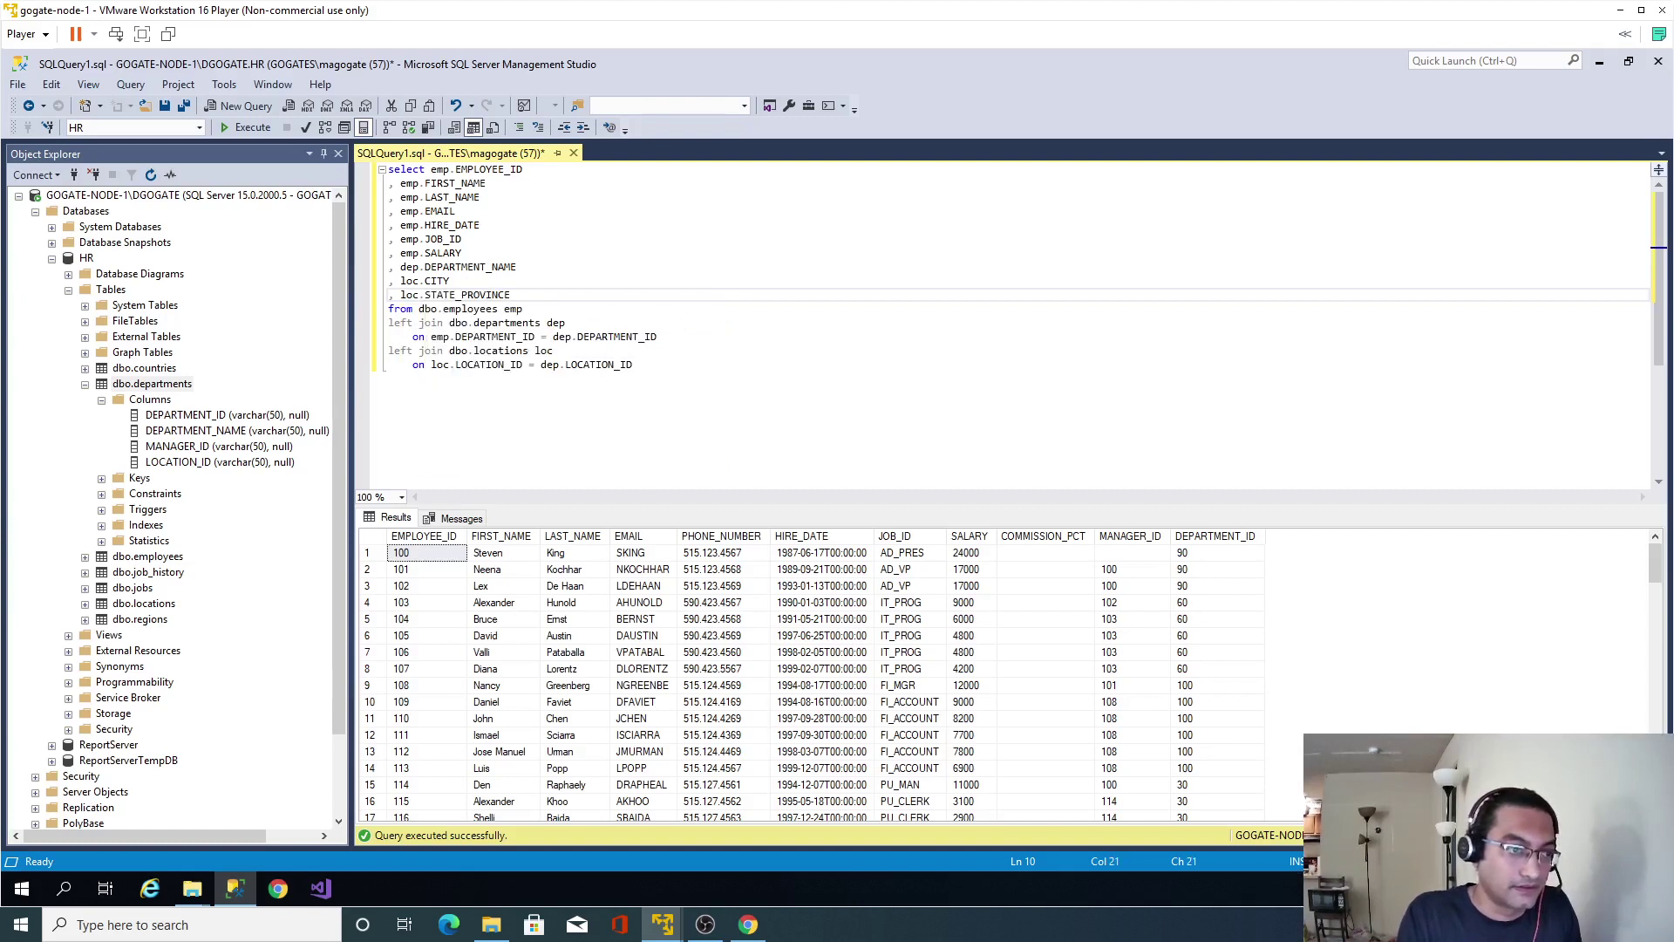
key(Down)
key(Down)
key(Down)
key(Down)
key(Down)
key(Down)
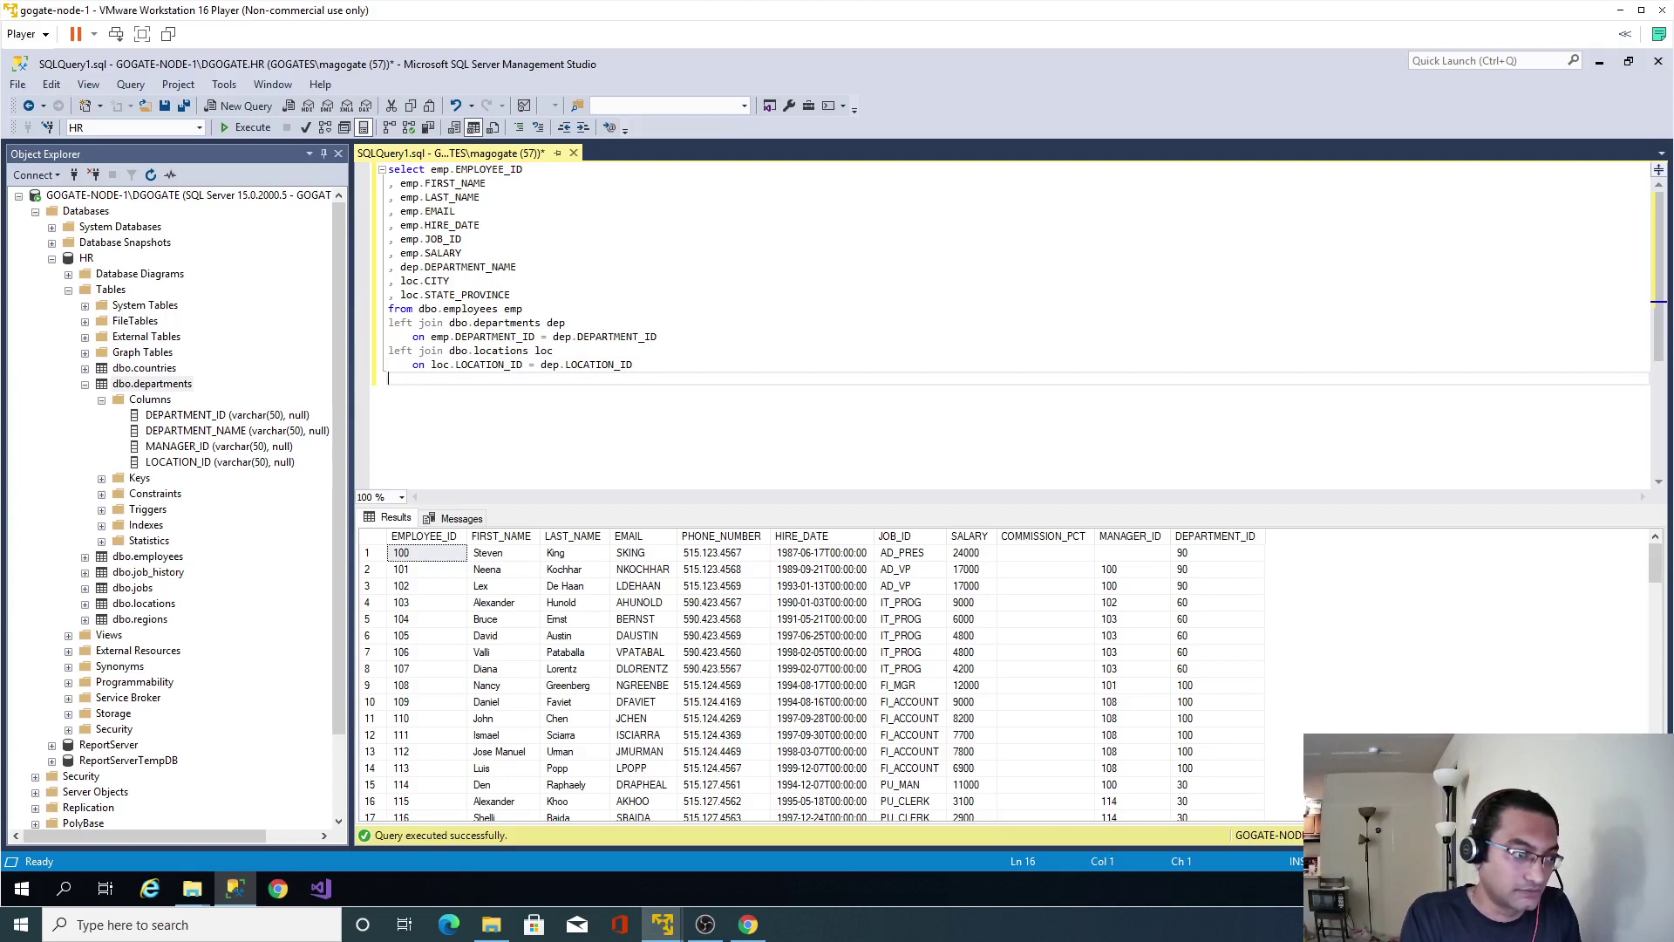
Left join dbo.countries as con on con.COUNTRY_ID = loc.COUNTRY_ID.
text(left join dbo)
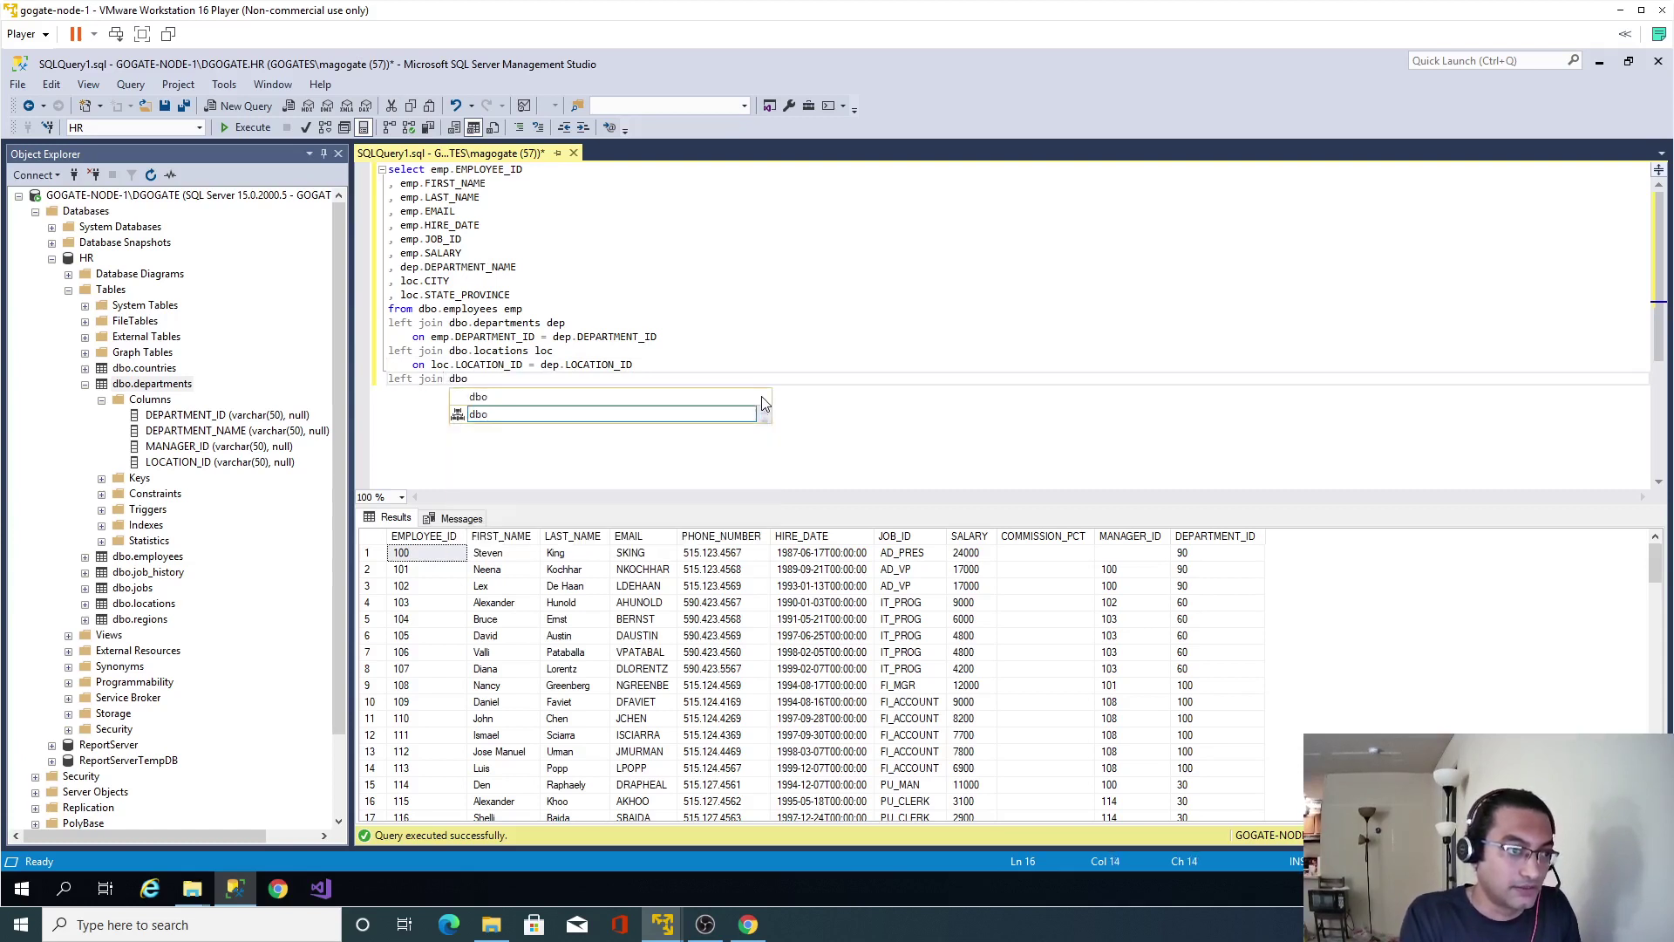
text(.countries )
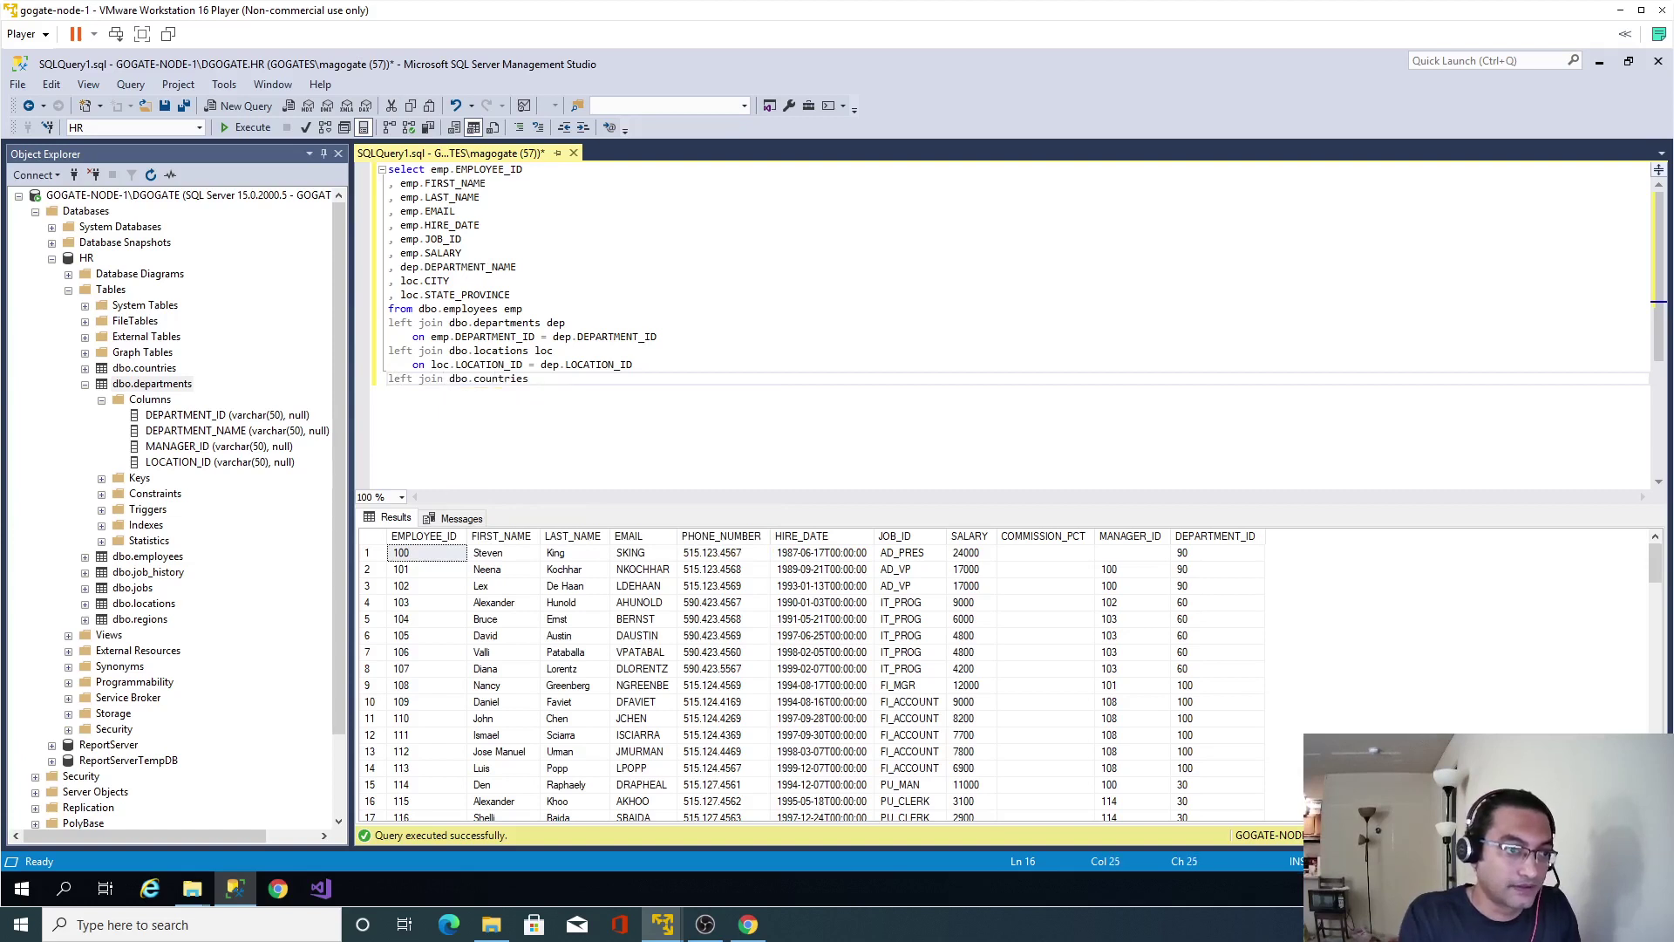
text(coun)
key(Return)
key(Tab)
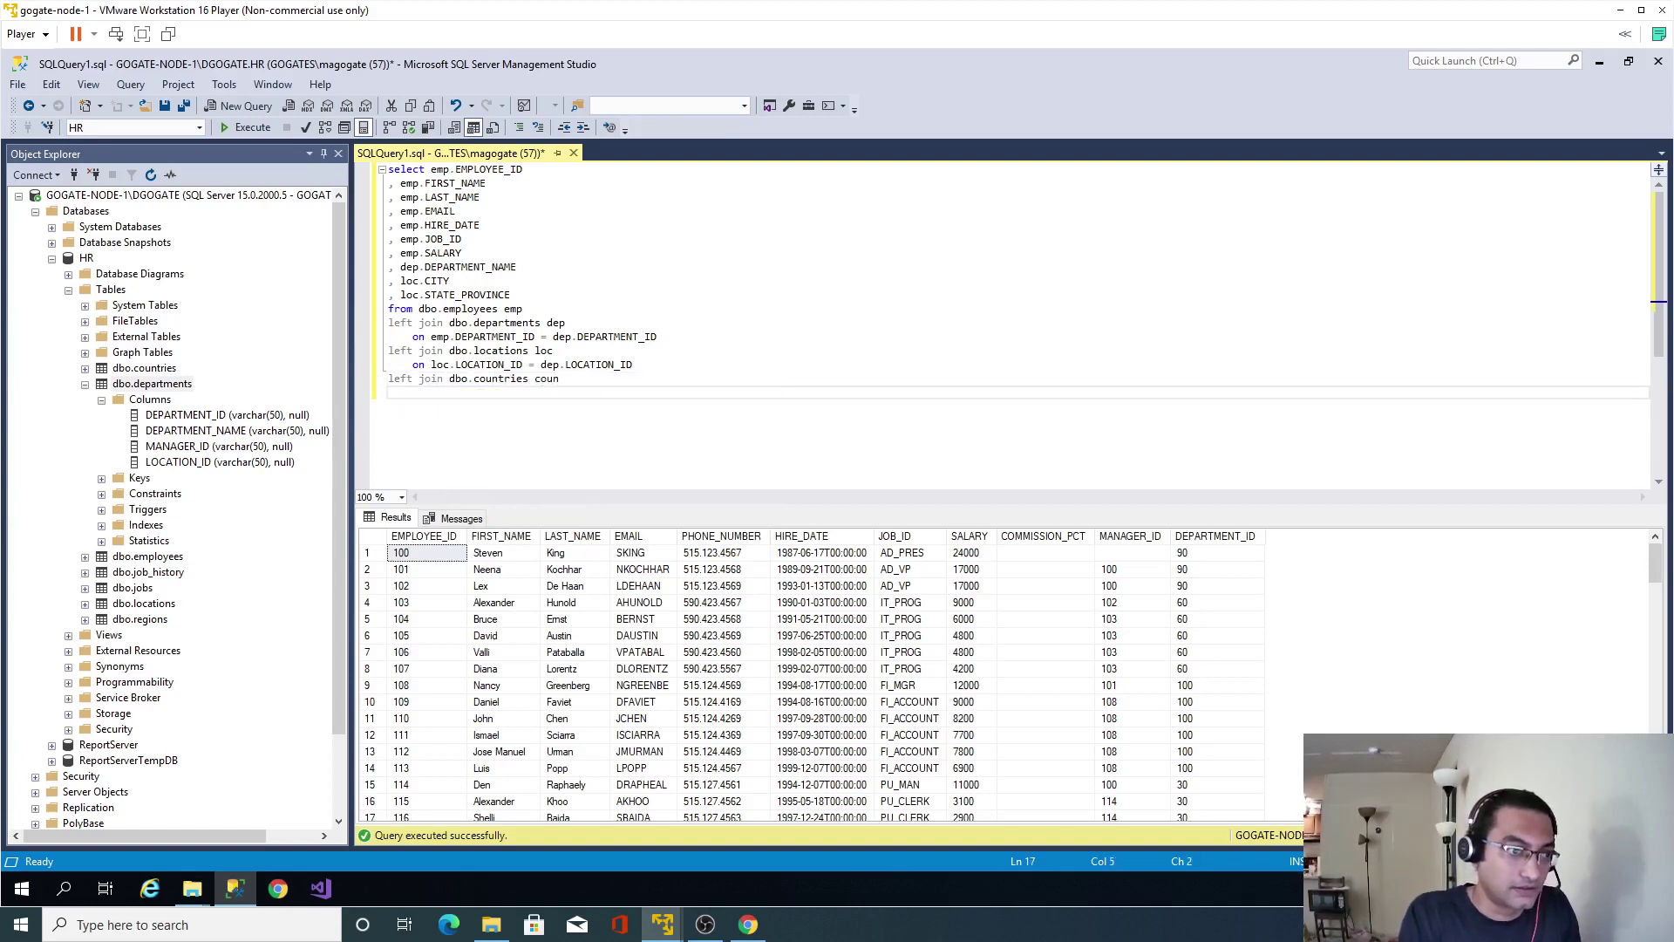
text(oin)
key(shift+Home)
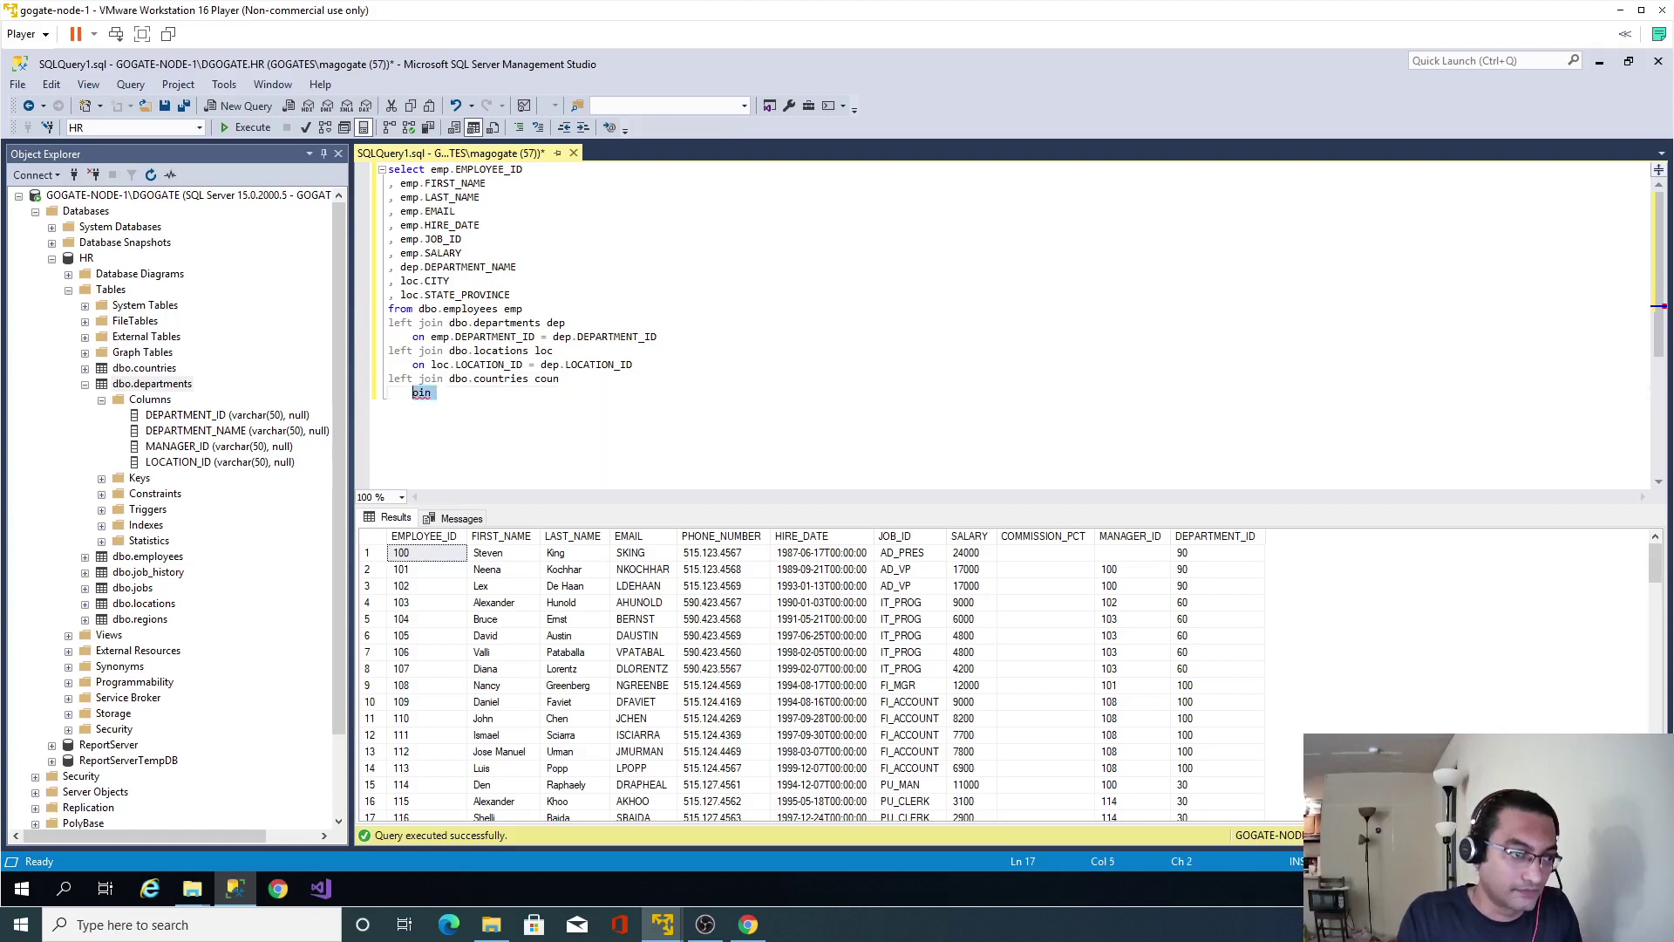
text(on con)
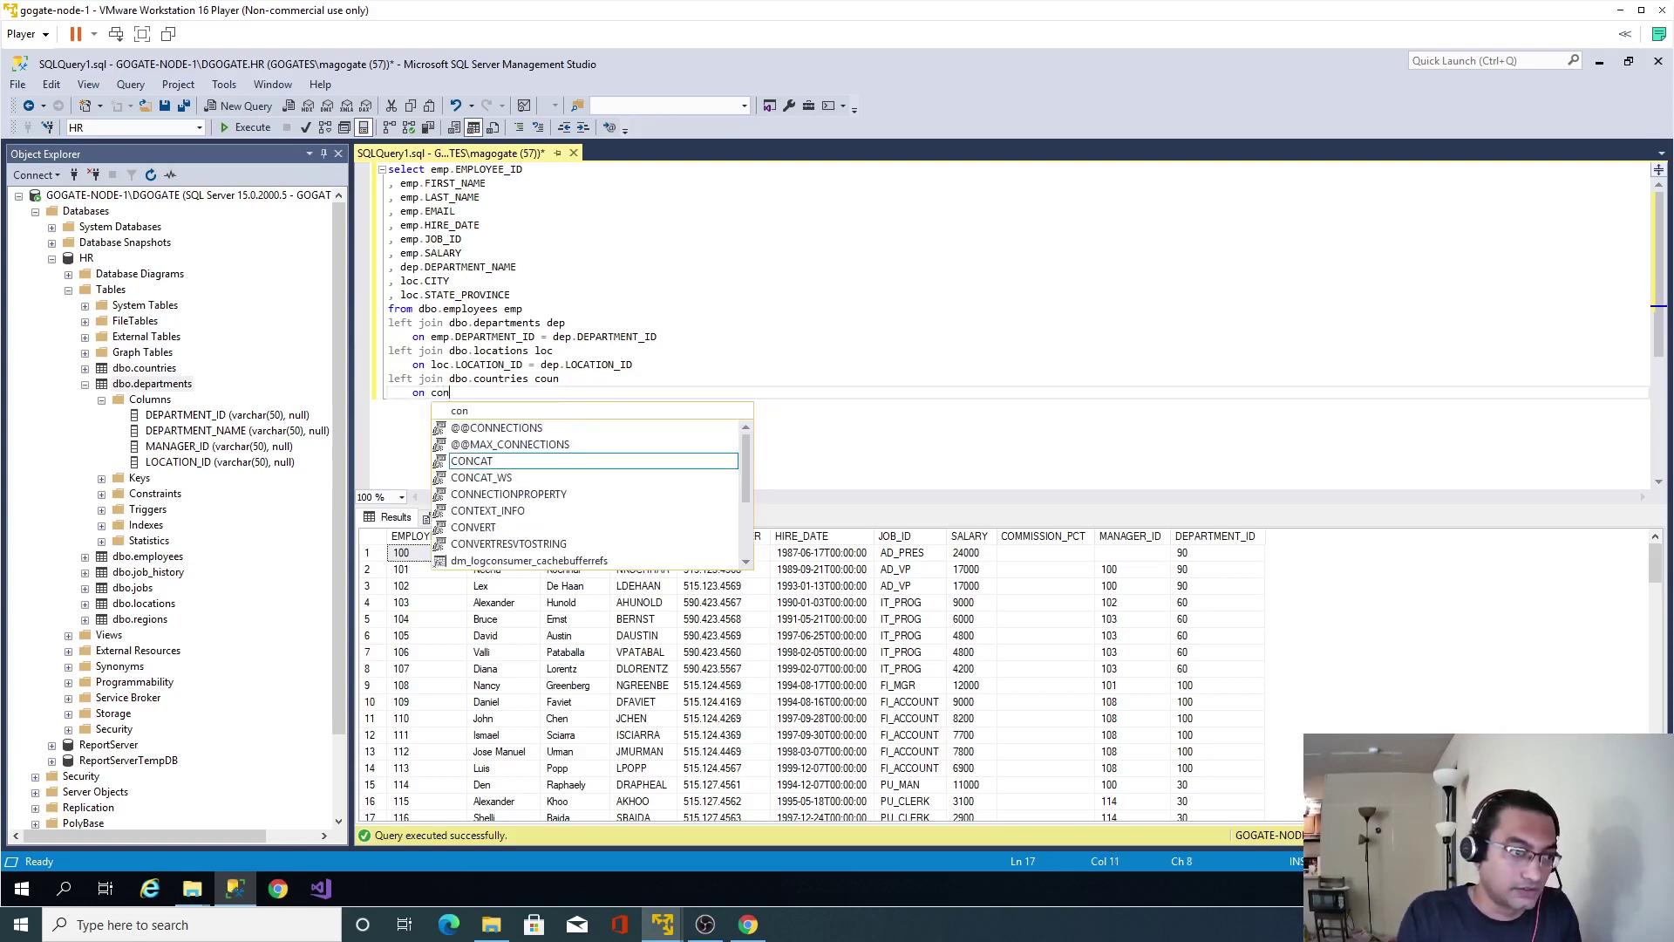
click(560, 378)
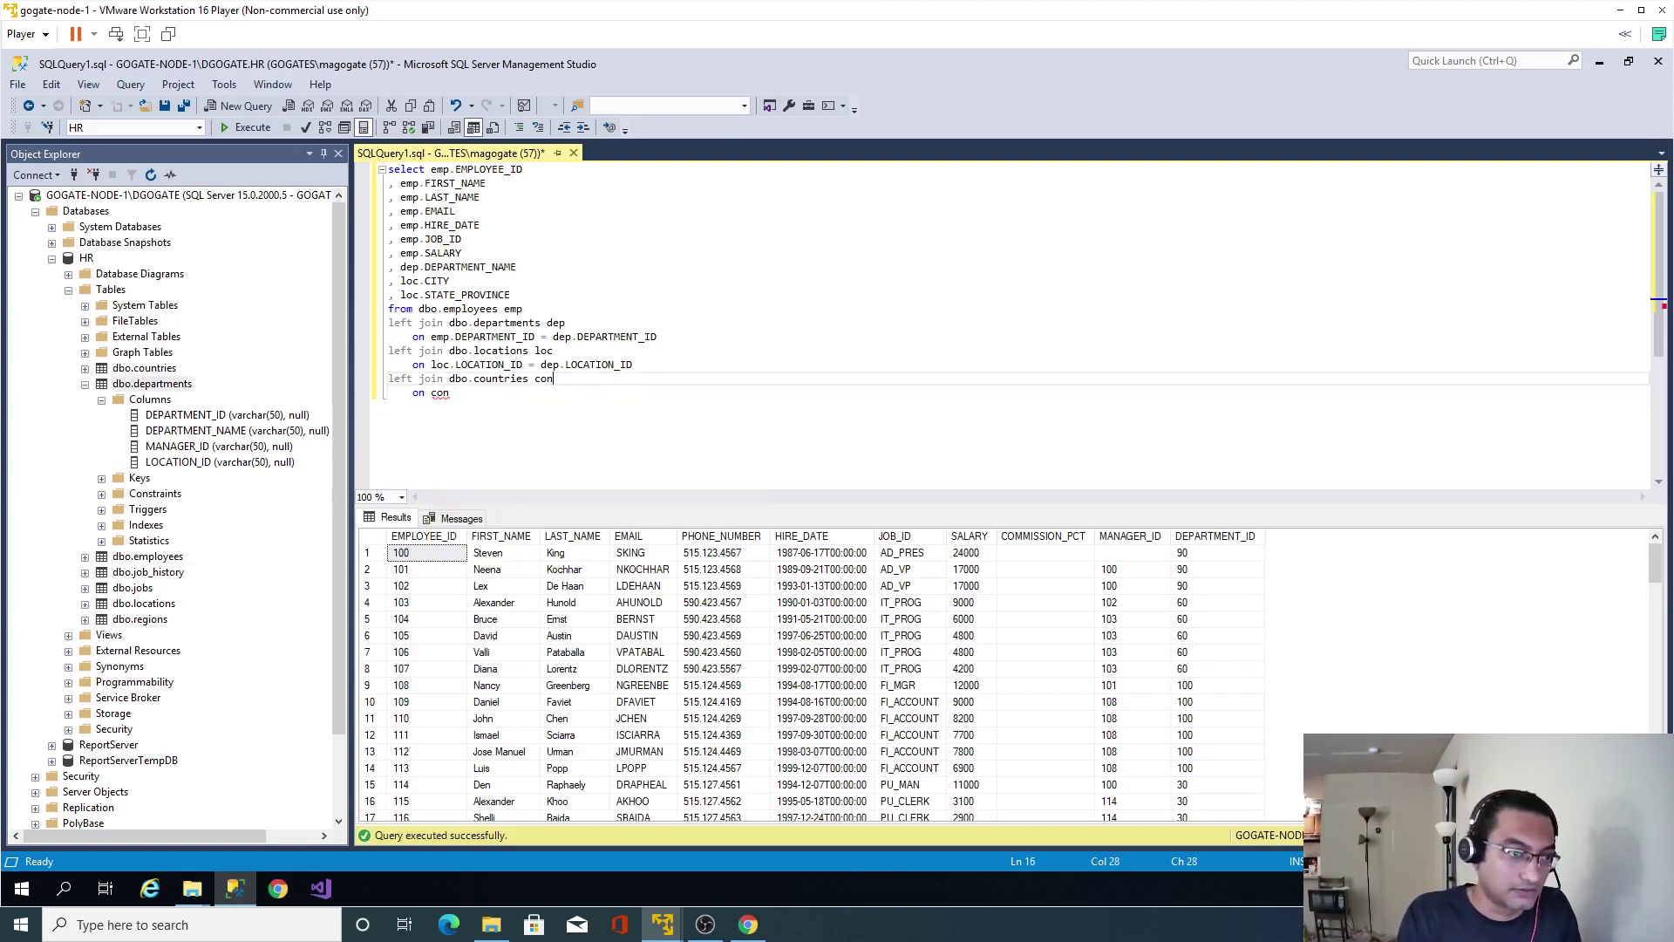
click(450, 393)
text(.cou)
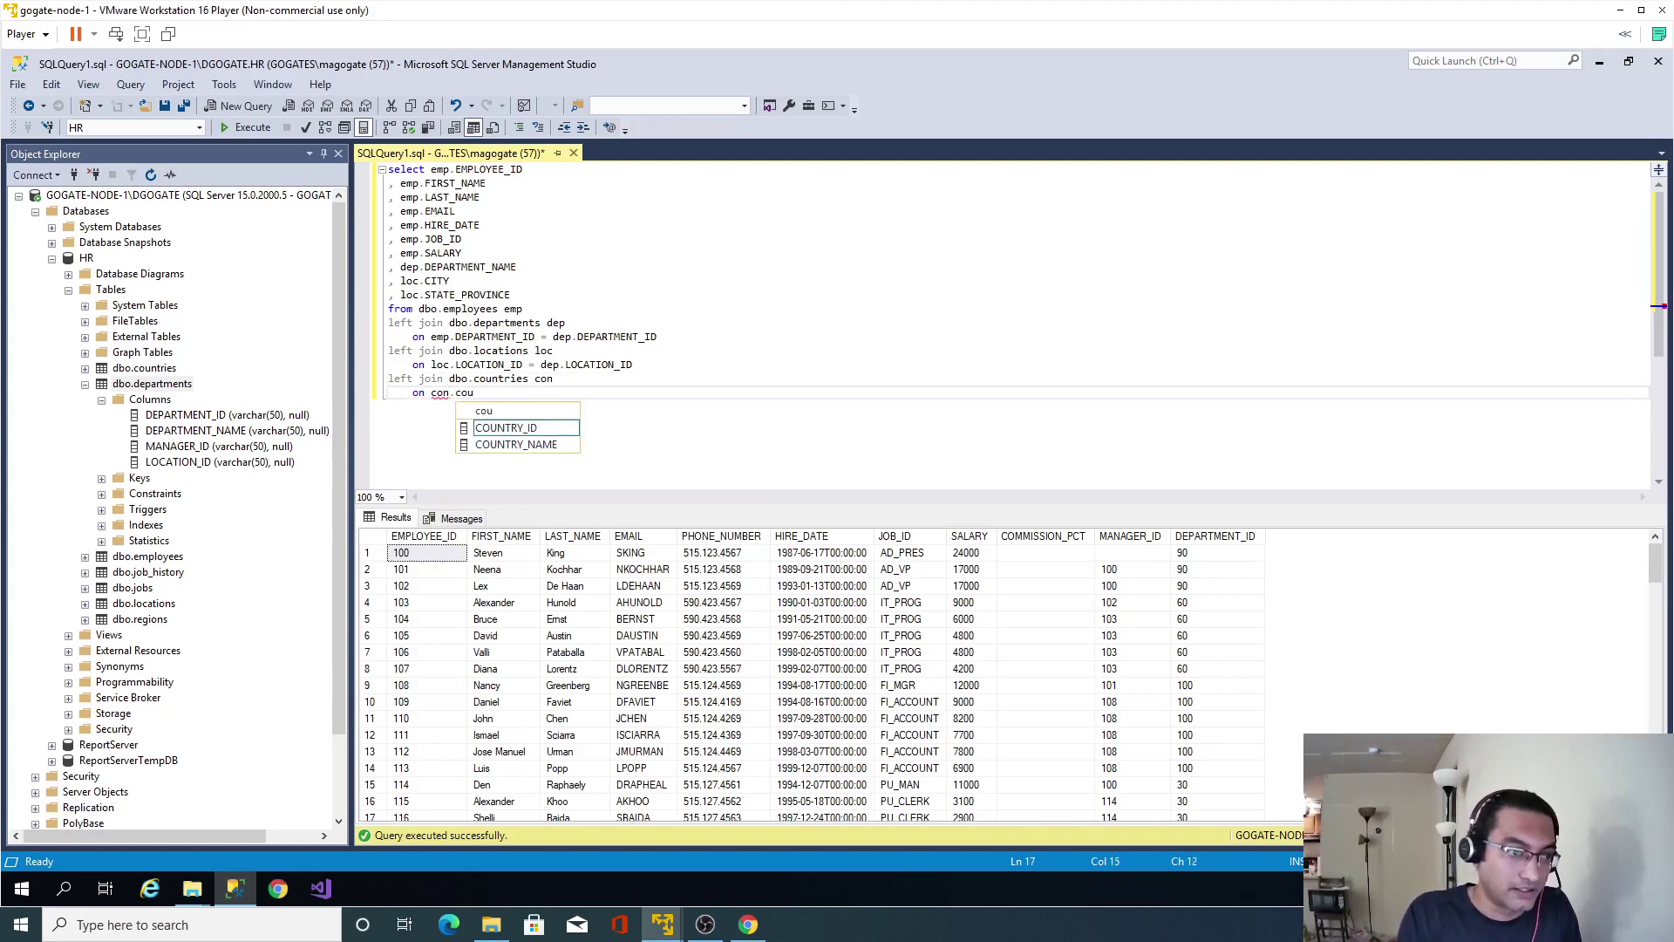
text( = loc.c)
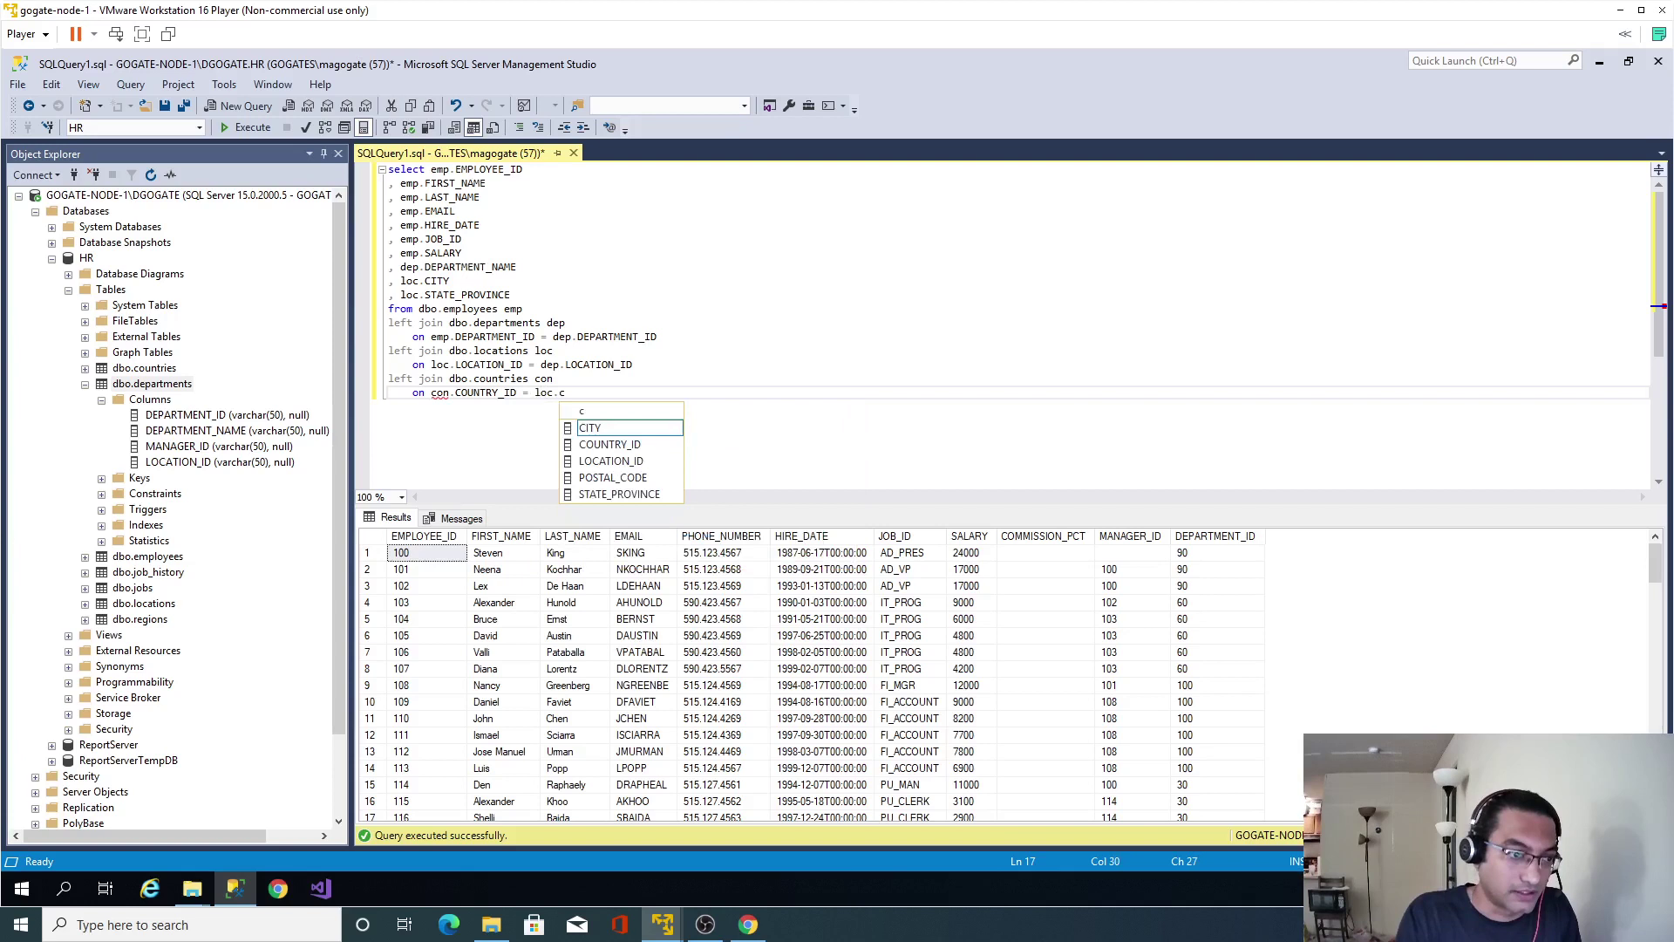
key(Down)
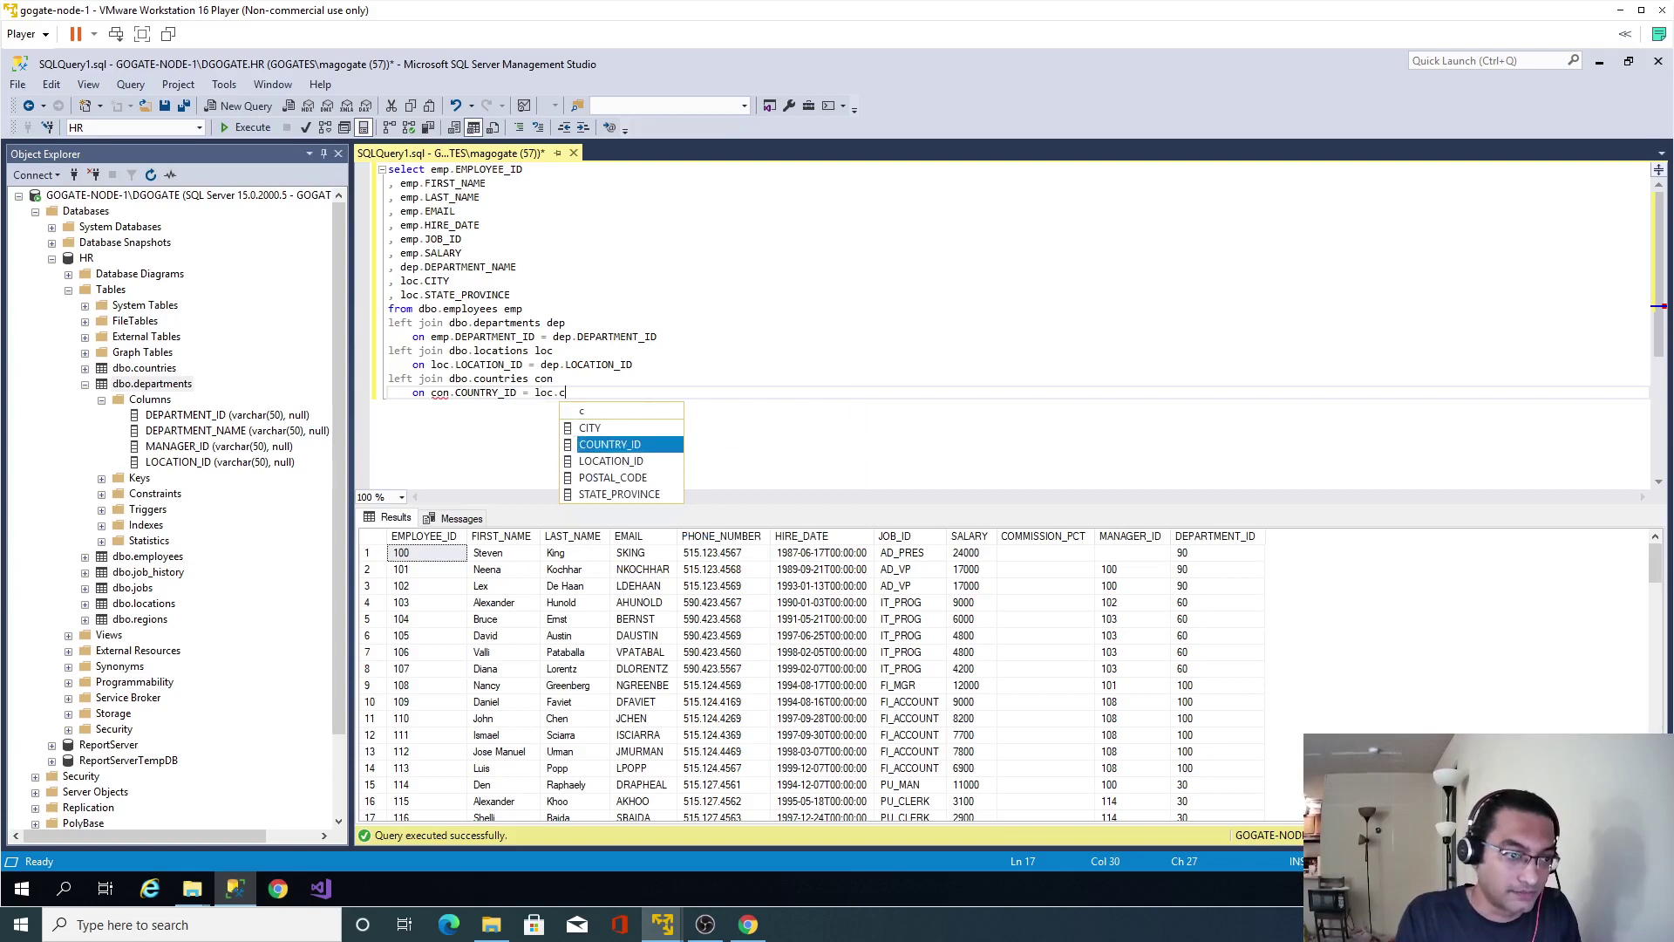
key(Tab)
Add con.COUNTRY_NAME to the select list and run the whole query.
key(Up)
key(Up)
key(Up)
key(Up)
key(Up)
key(Up)
key(Up)
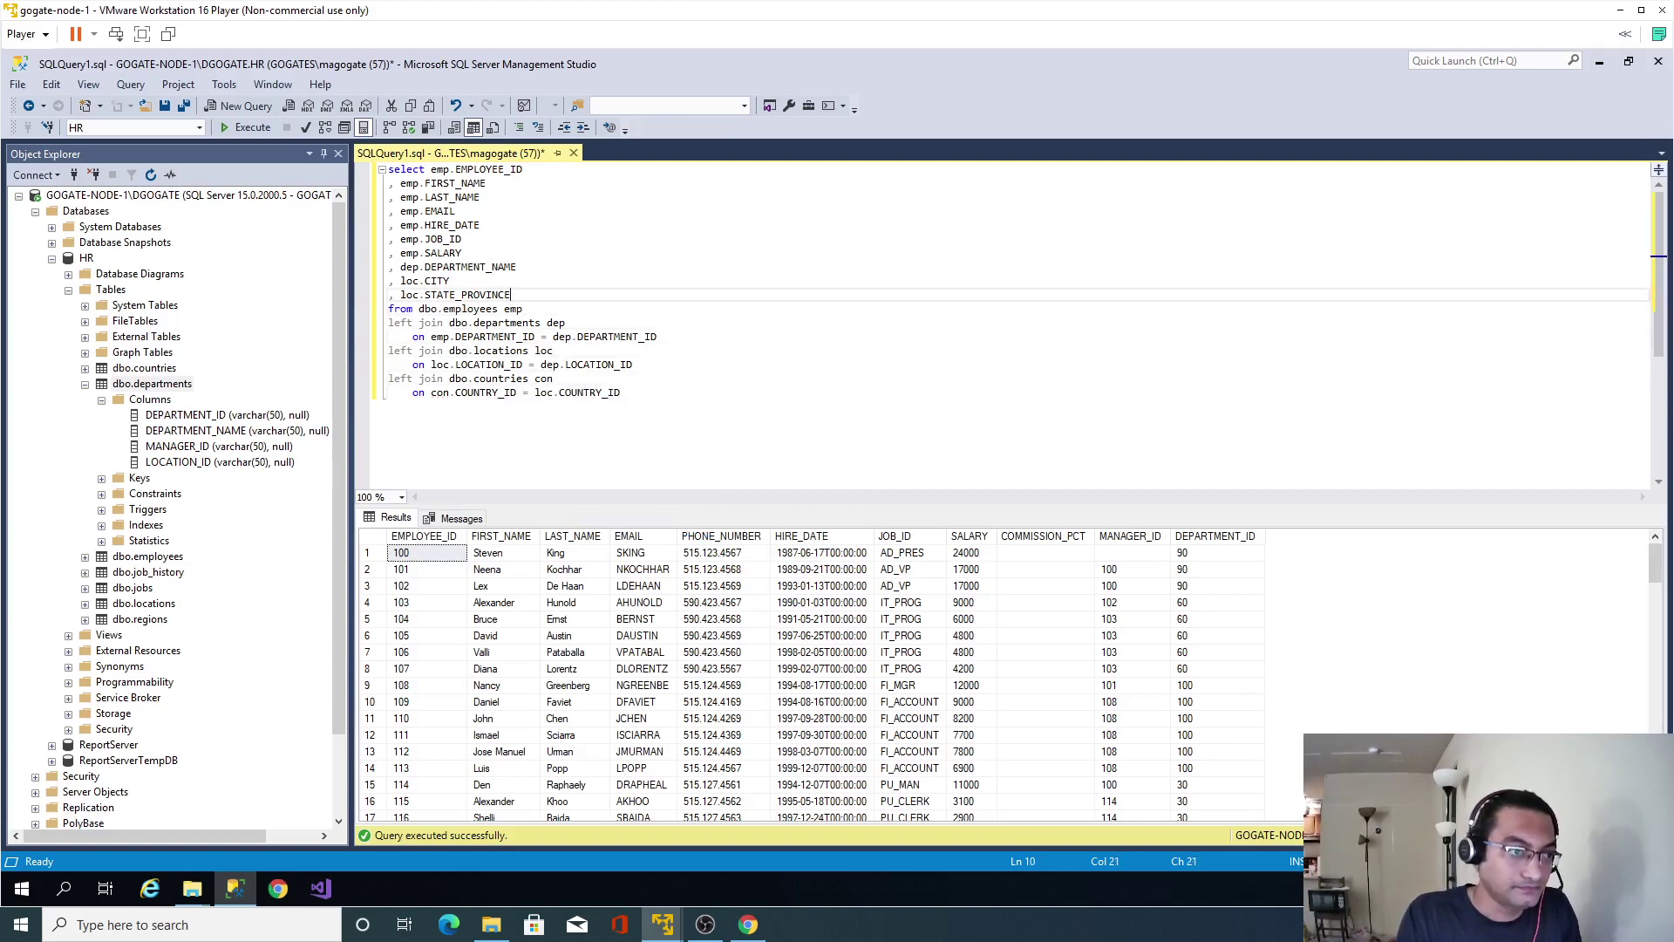
key(Return)
text(, con)
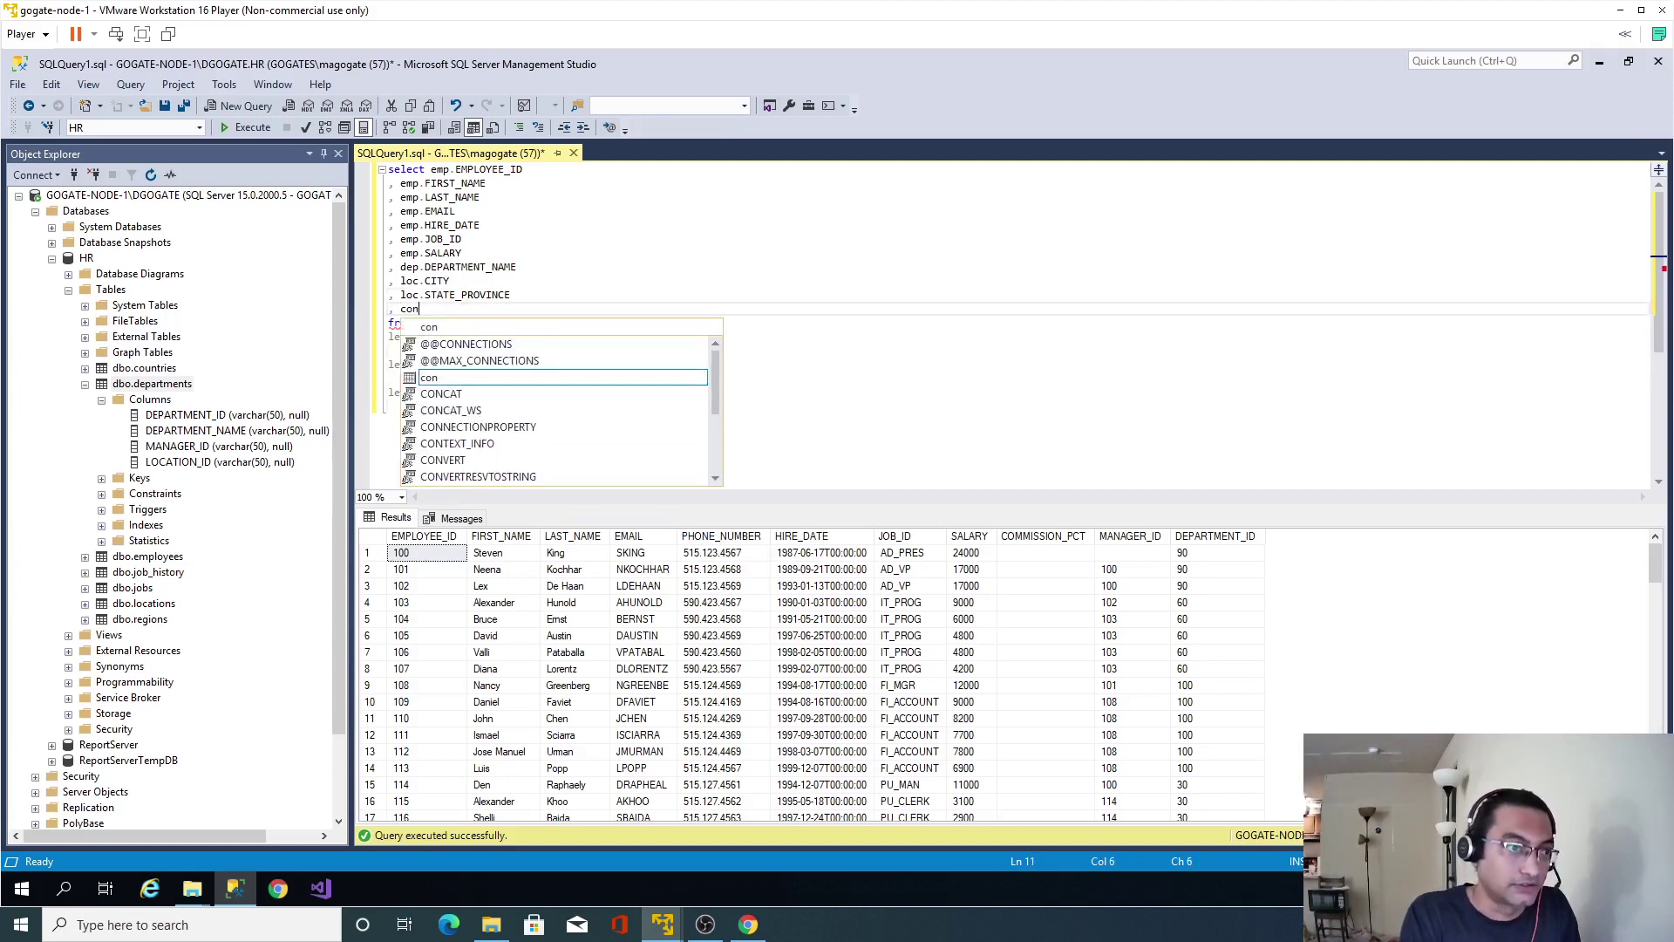
text(.)
key(Down)
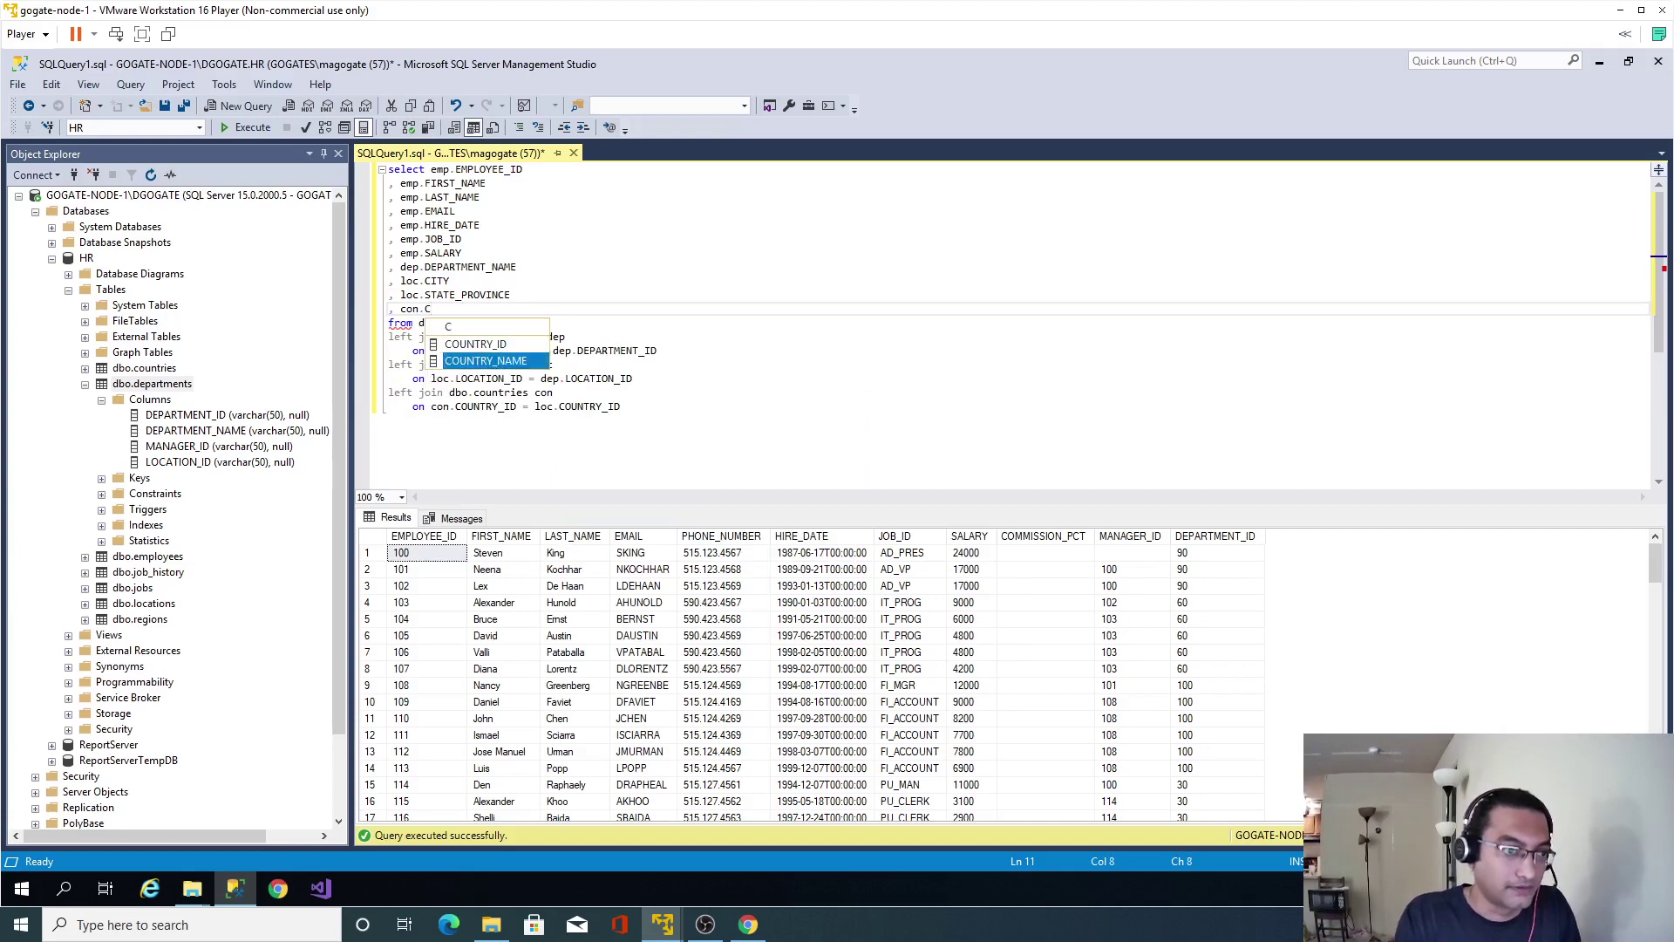
key(Tab)
key(ctrl+a)
key(F5)
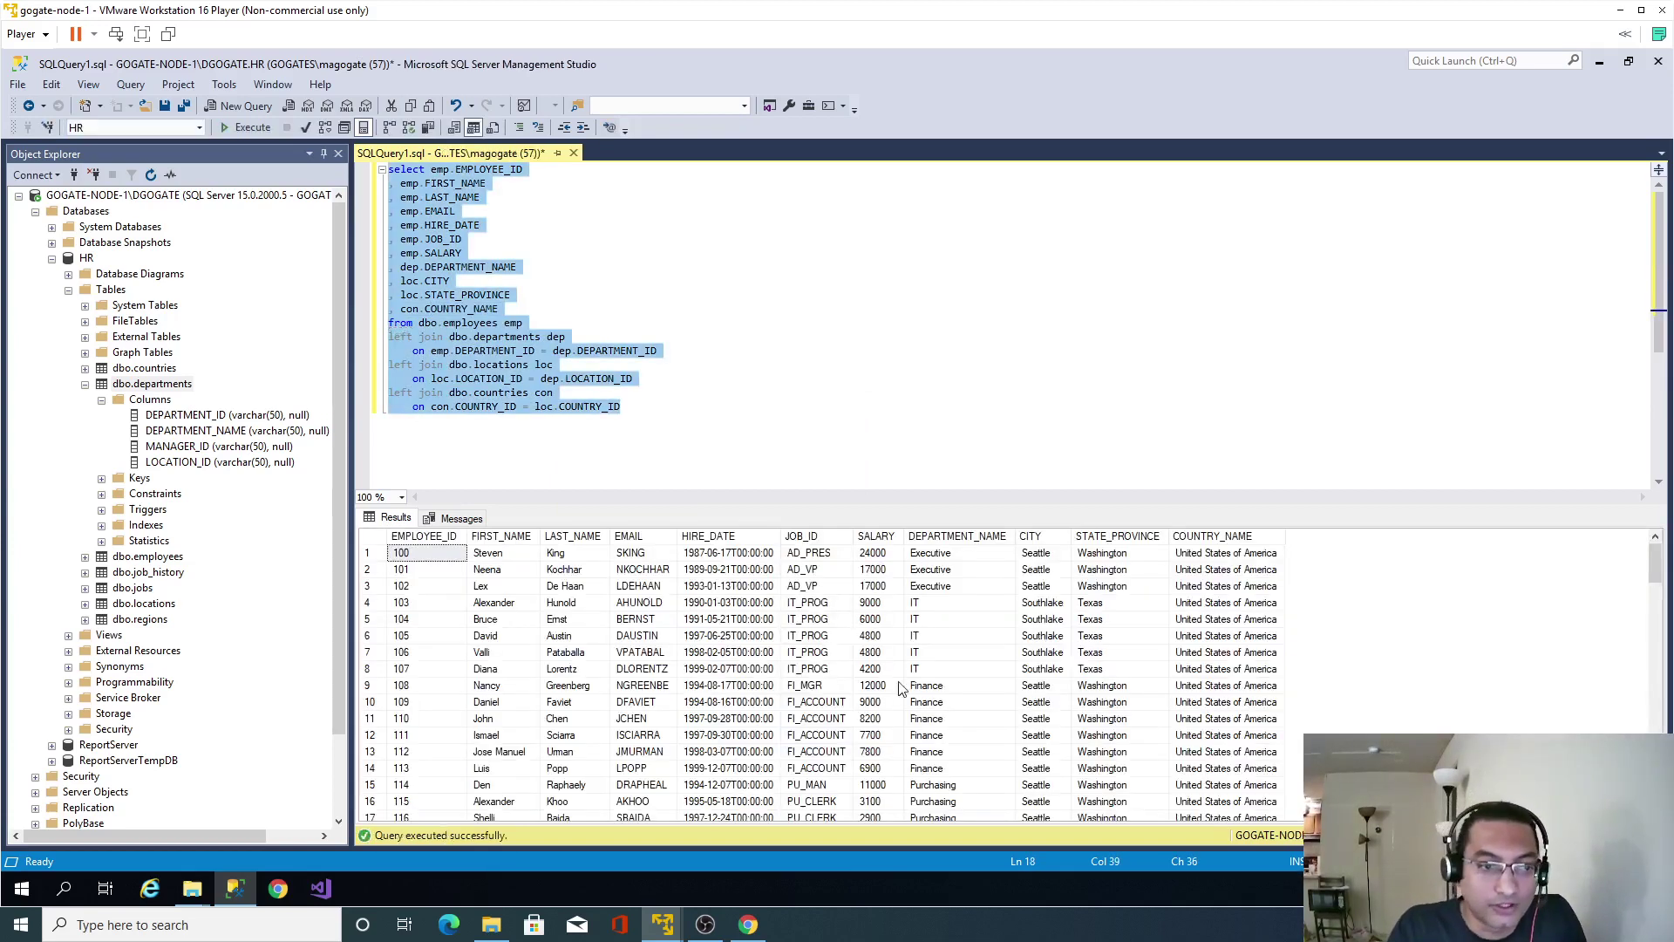
Enlarge the results grid, auto-hide Object Explorer, and scroll through the country names.
drag(795, 504, 795, 440)
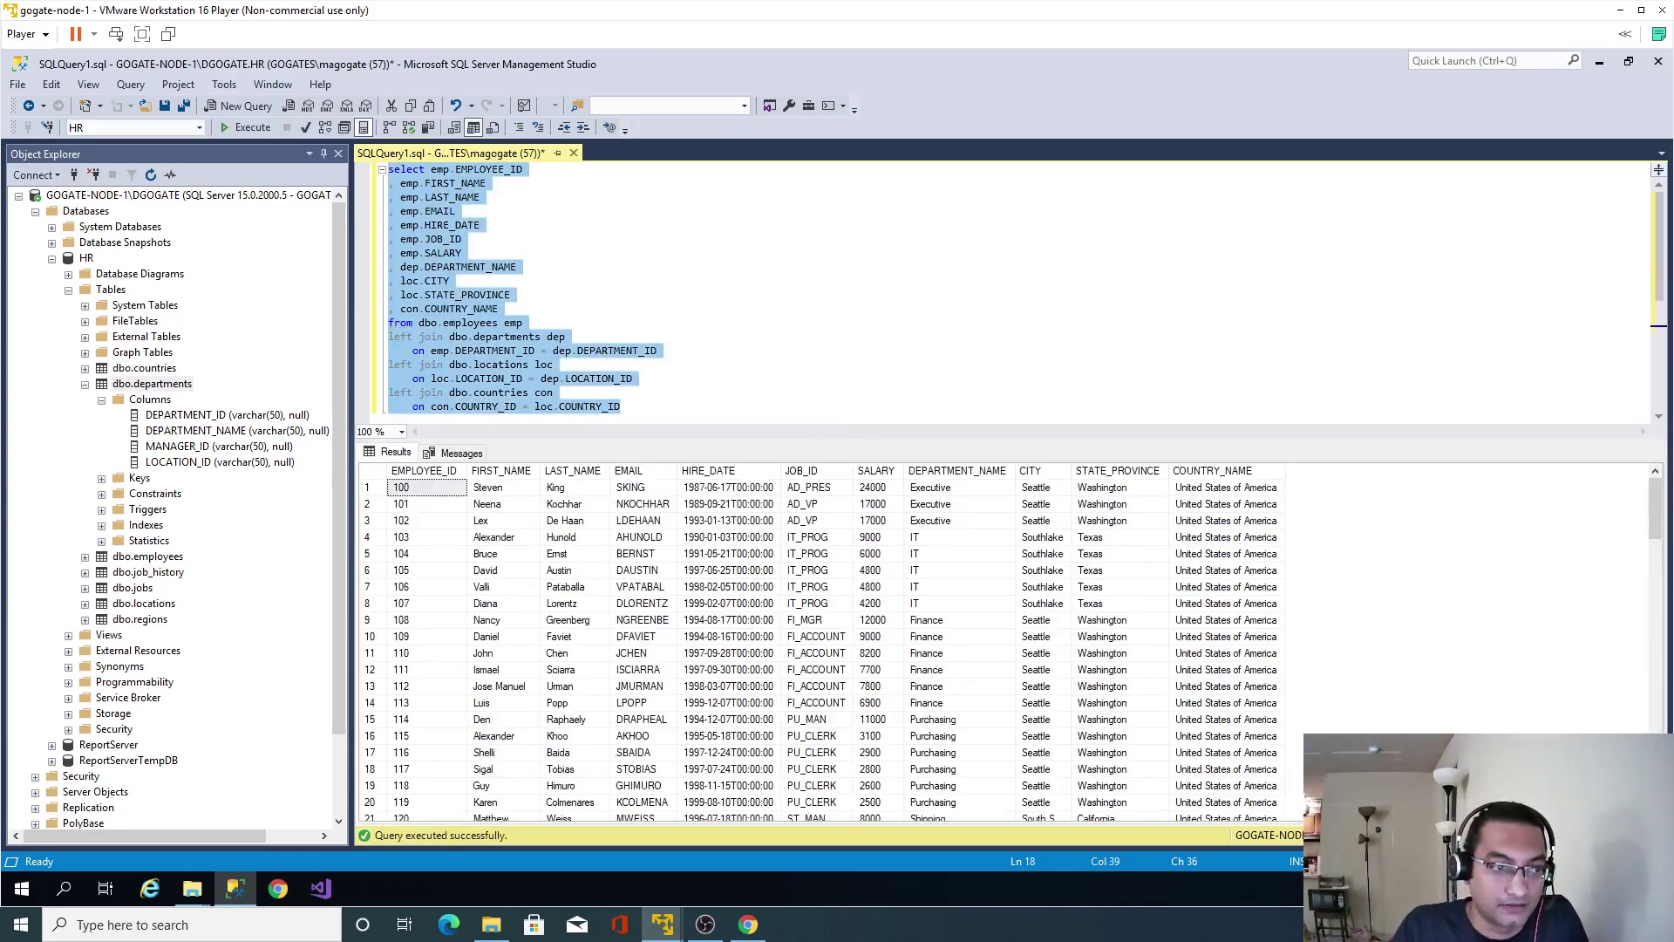
click(324, 154)
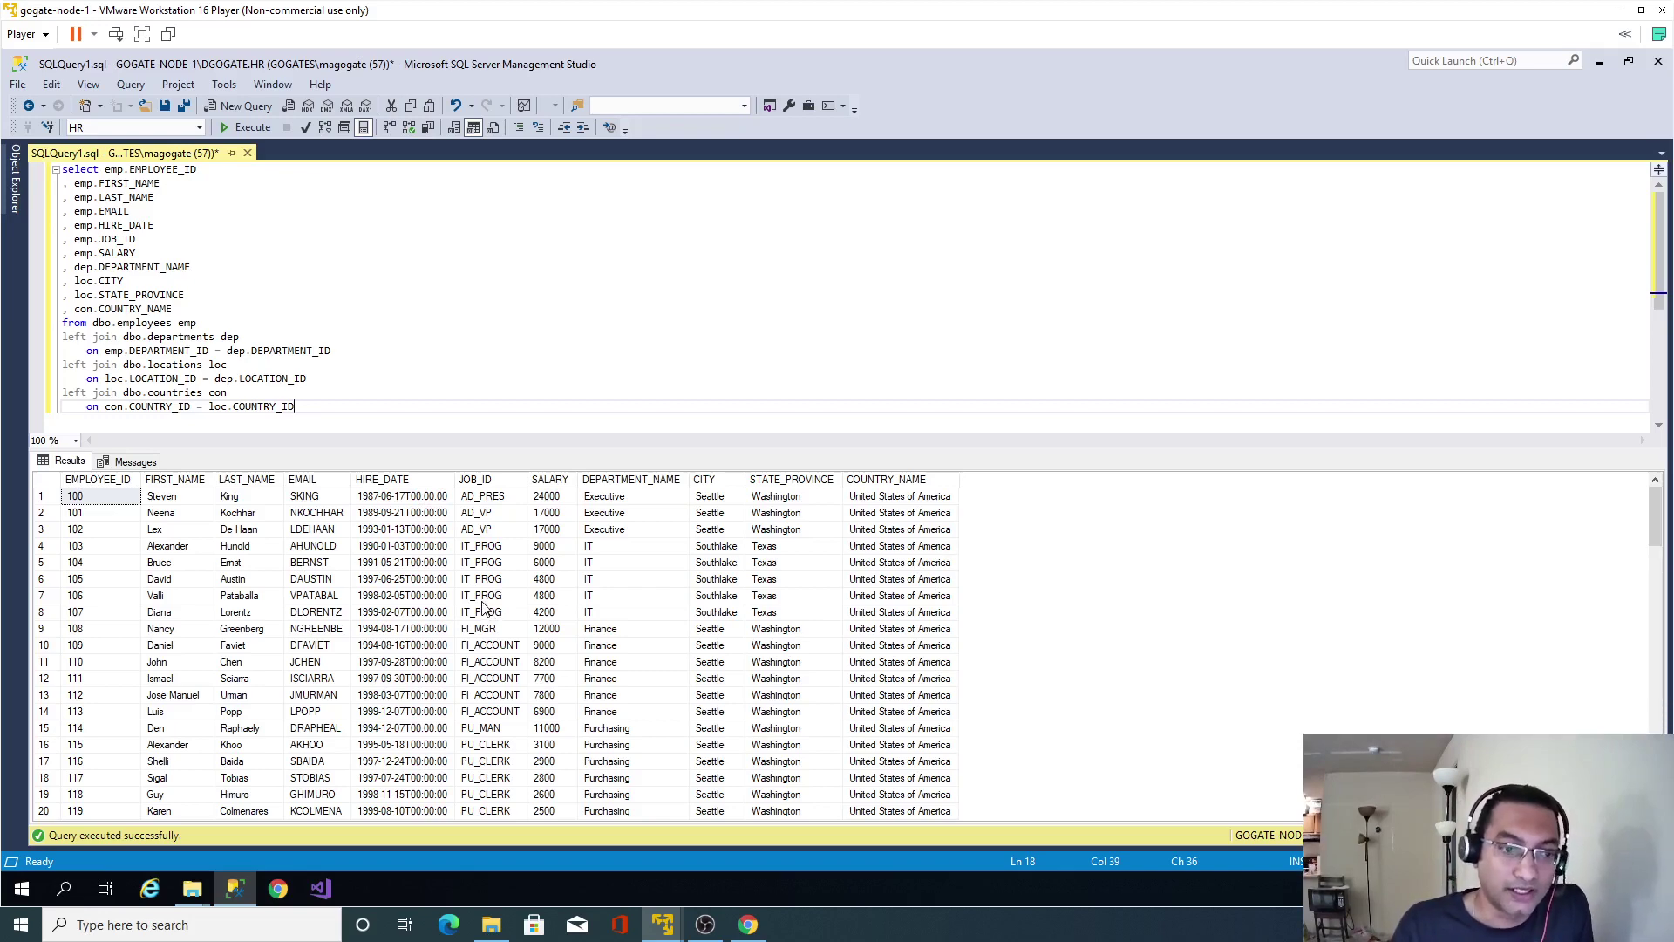
click(926, 630)
scroll(926, 635, down, 6)
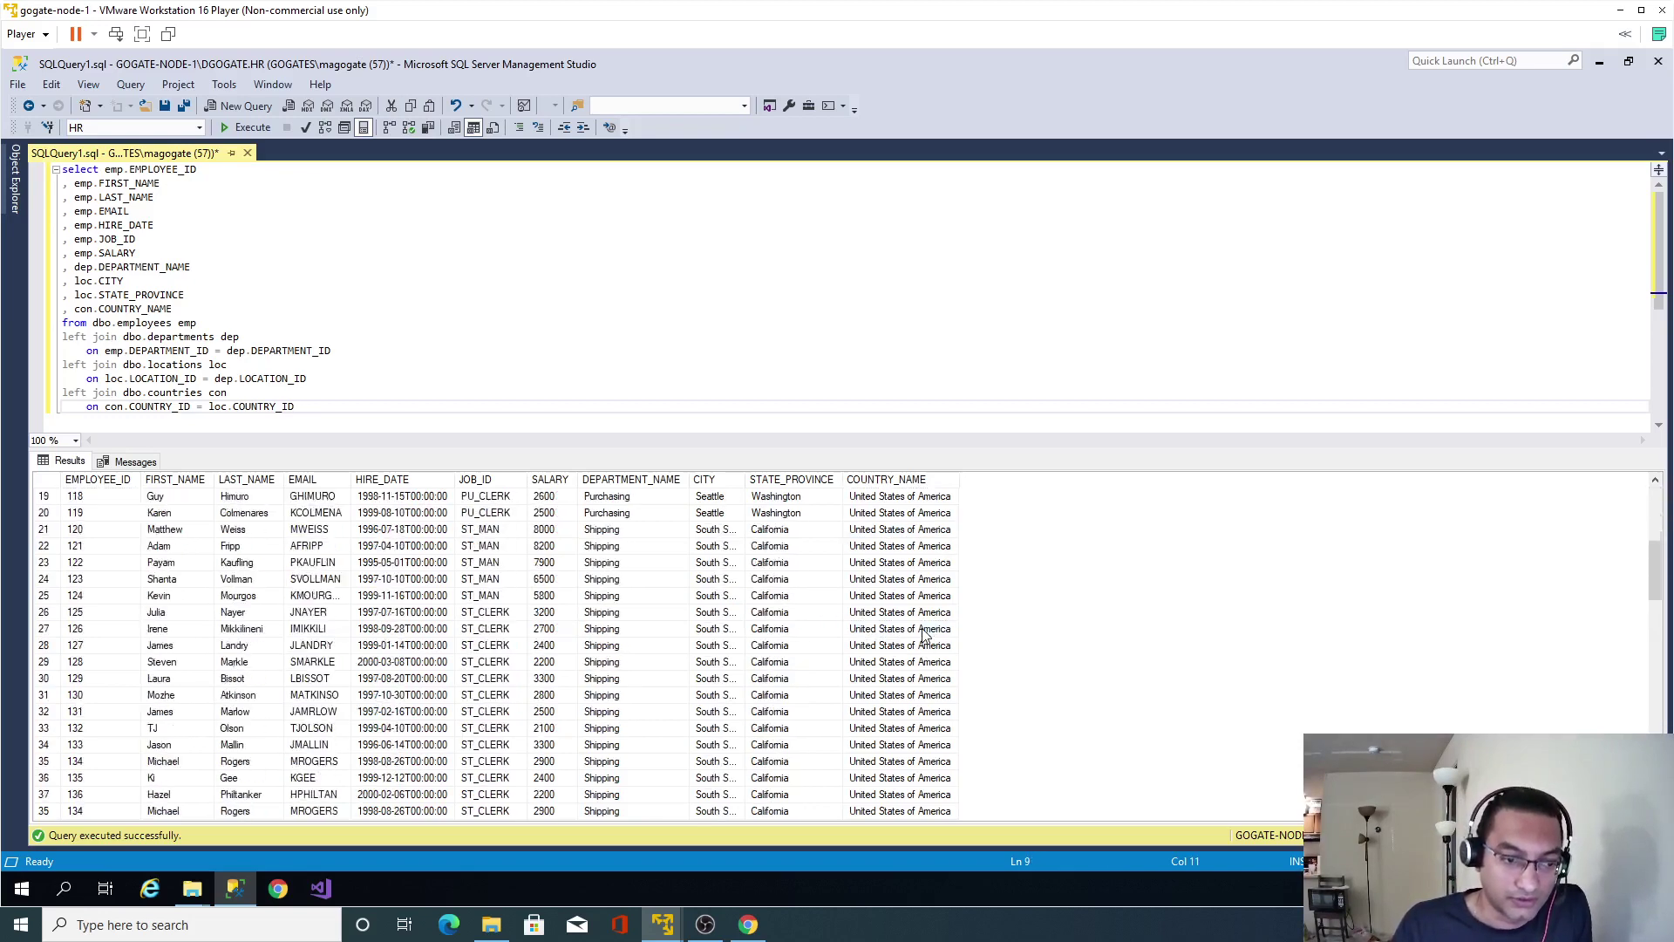
scroll(926, 634, down, 11)
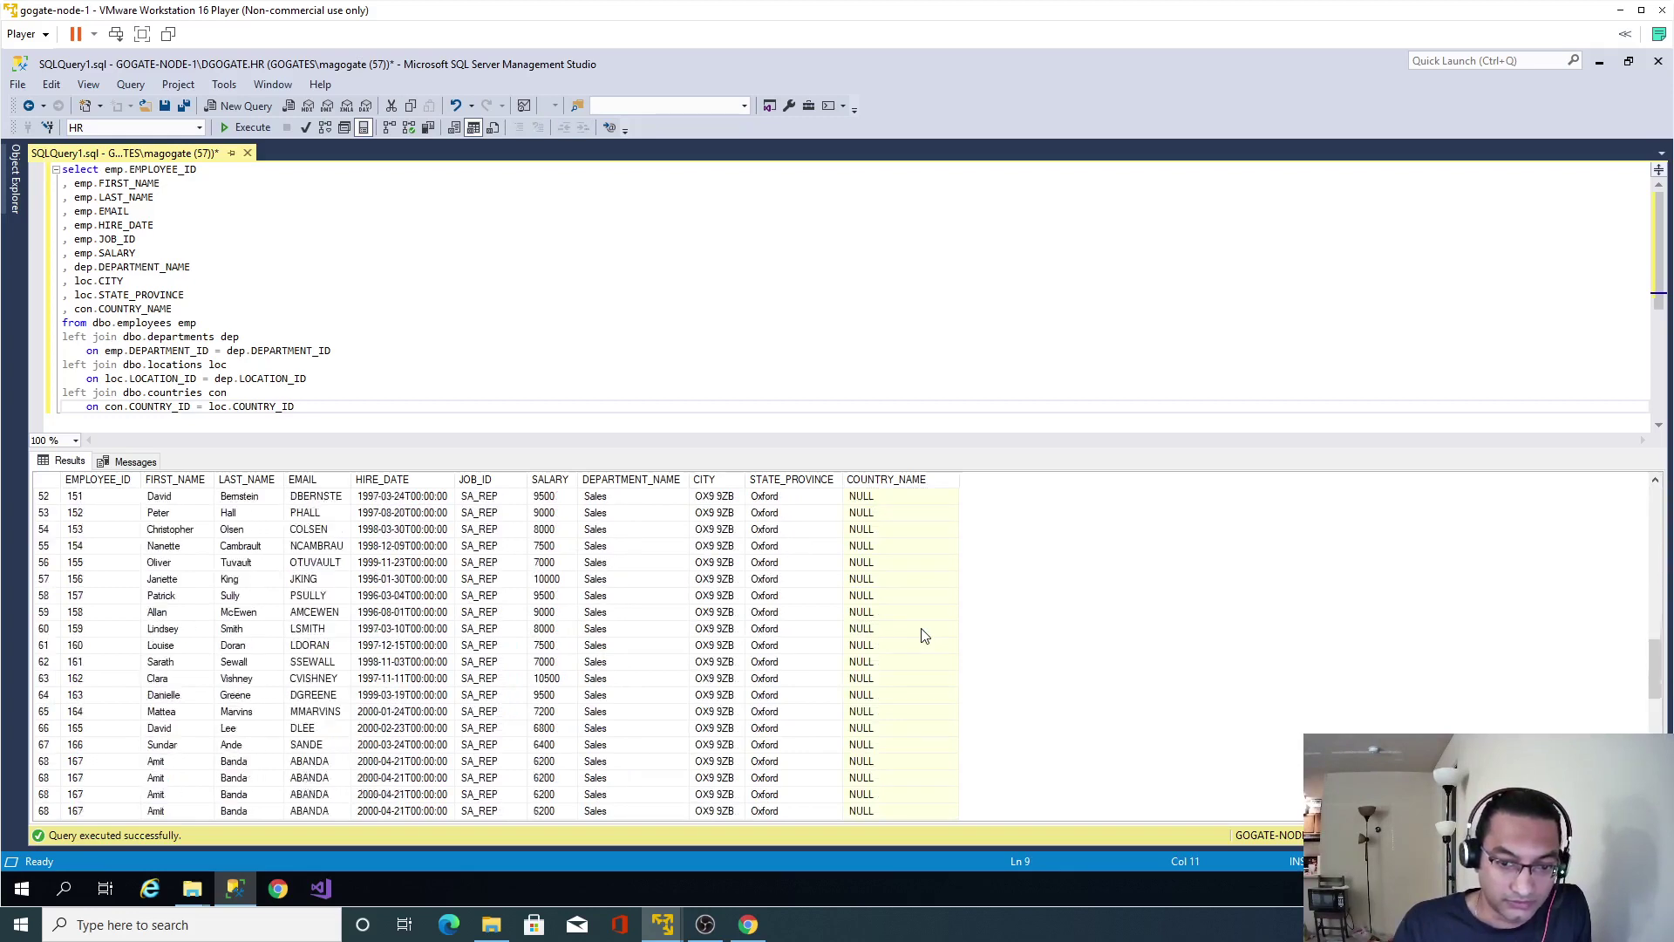
scroll(925, 635, down, 1)
scroll(901, 672, down, 7)
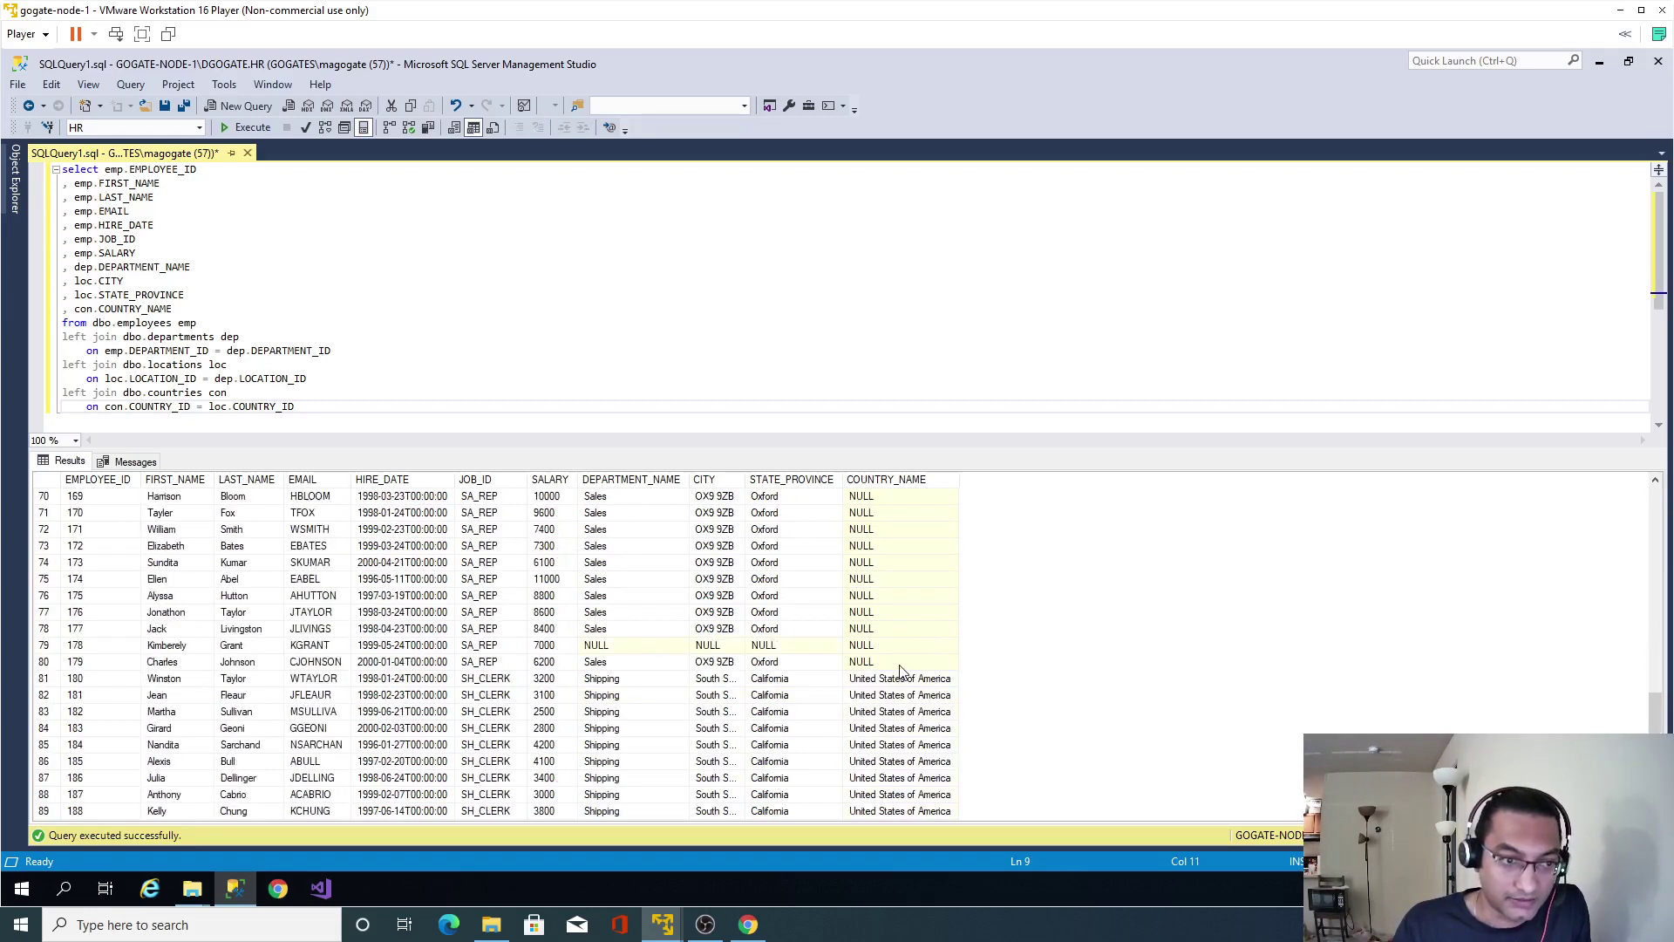
scroll(902, 672, up, 5)
Inspect the NULL COUNTRY_NAME in row 71, then bring OBS Studio to the front.
click(899, 665)
scroll(899, 665, down, 9)
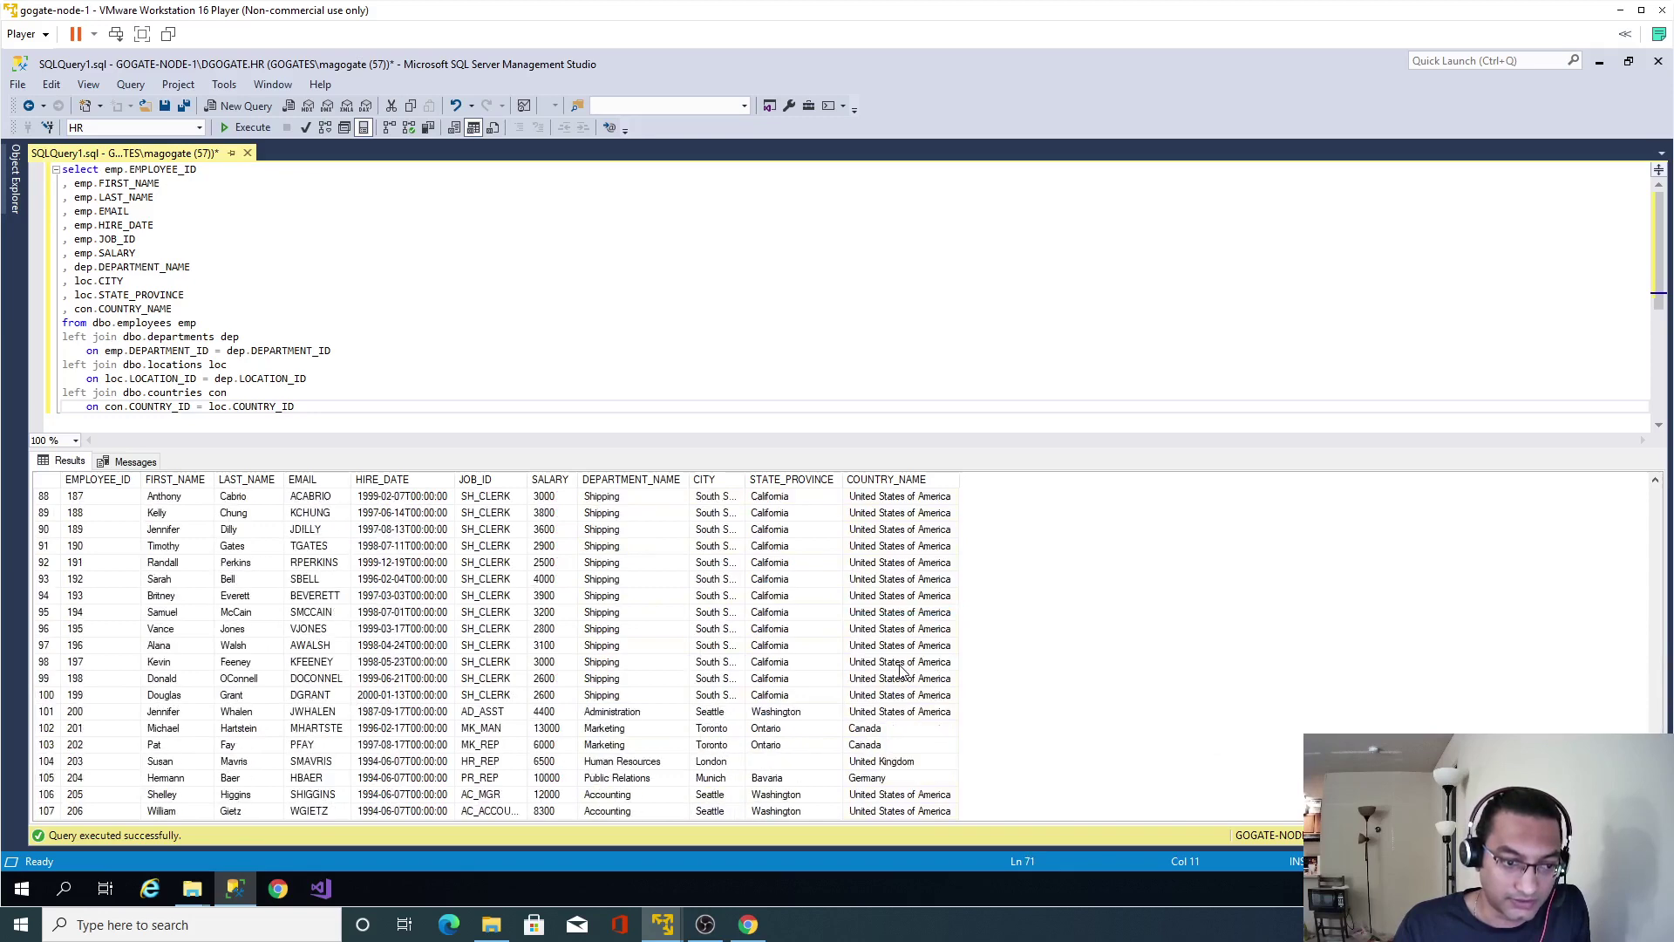
scroll(902, 671, up, 20)
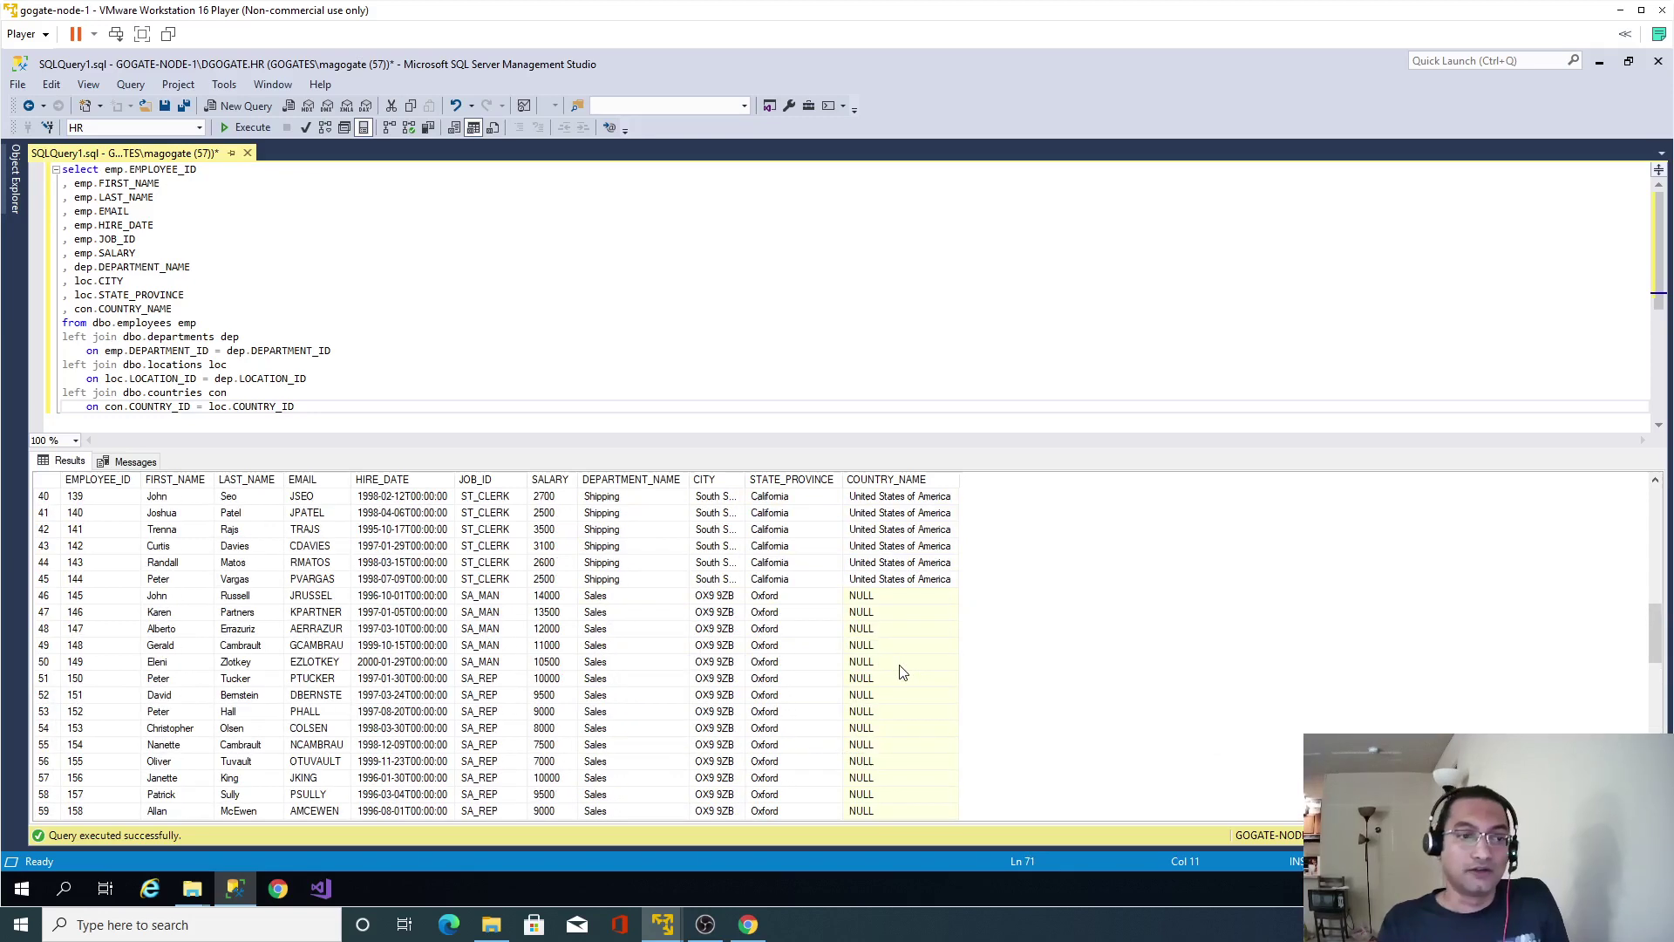
scroll(901, 671, up, 6)
click(228, 365)
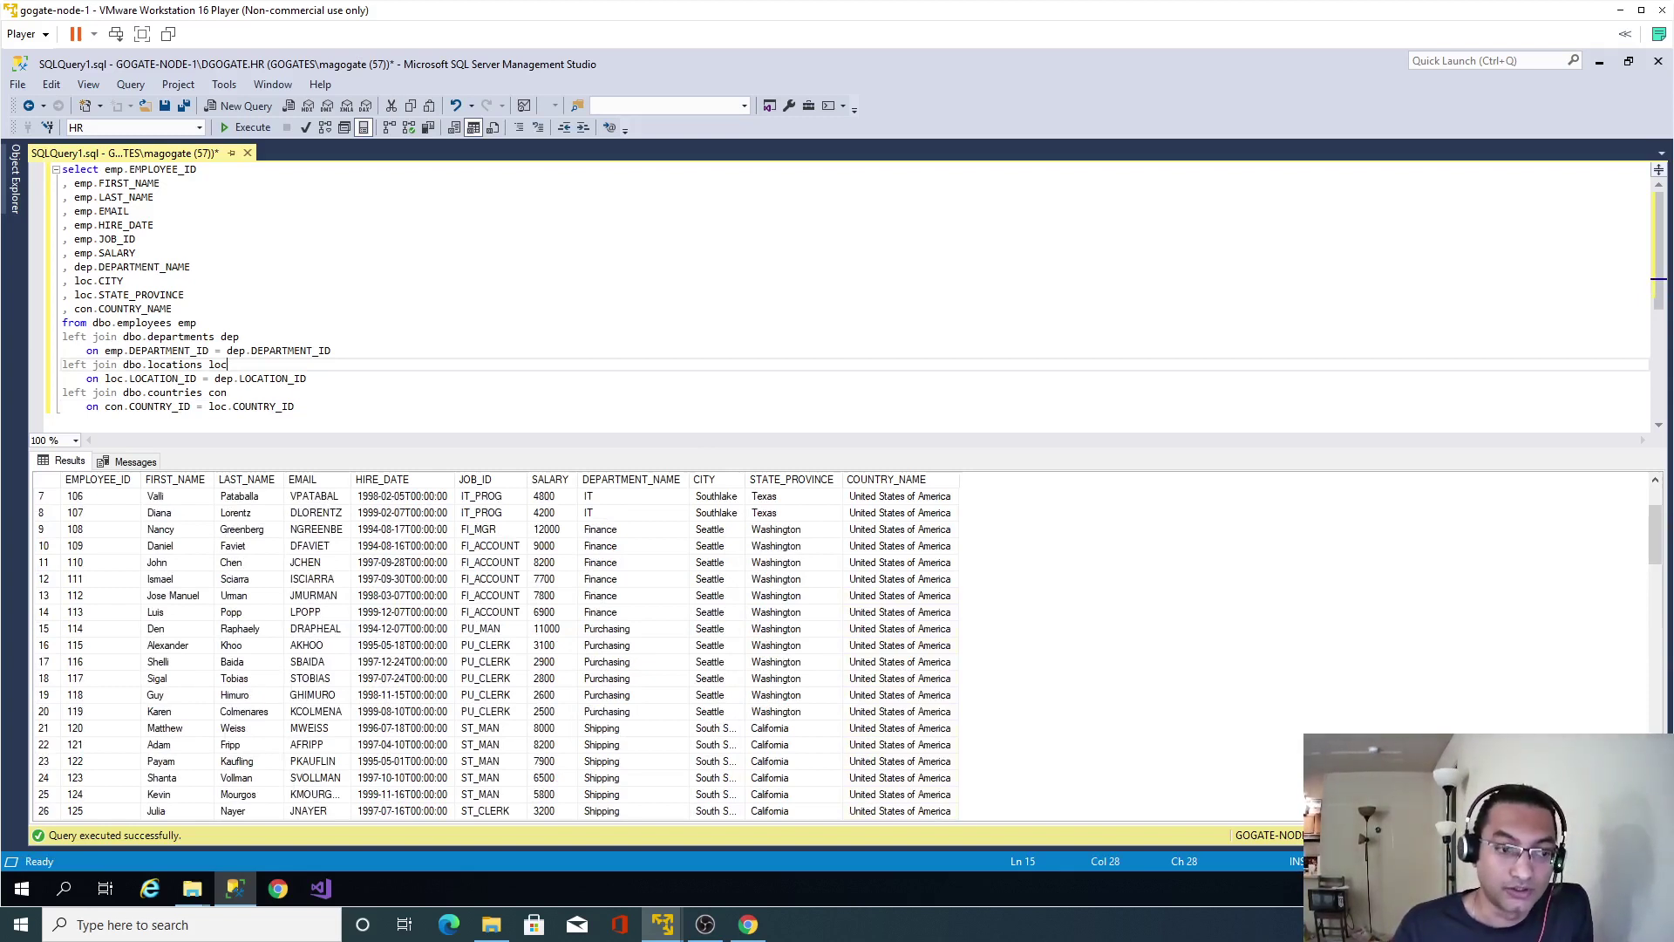
click(706, 925)
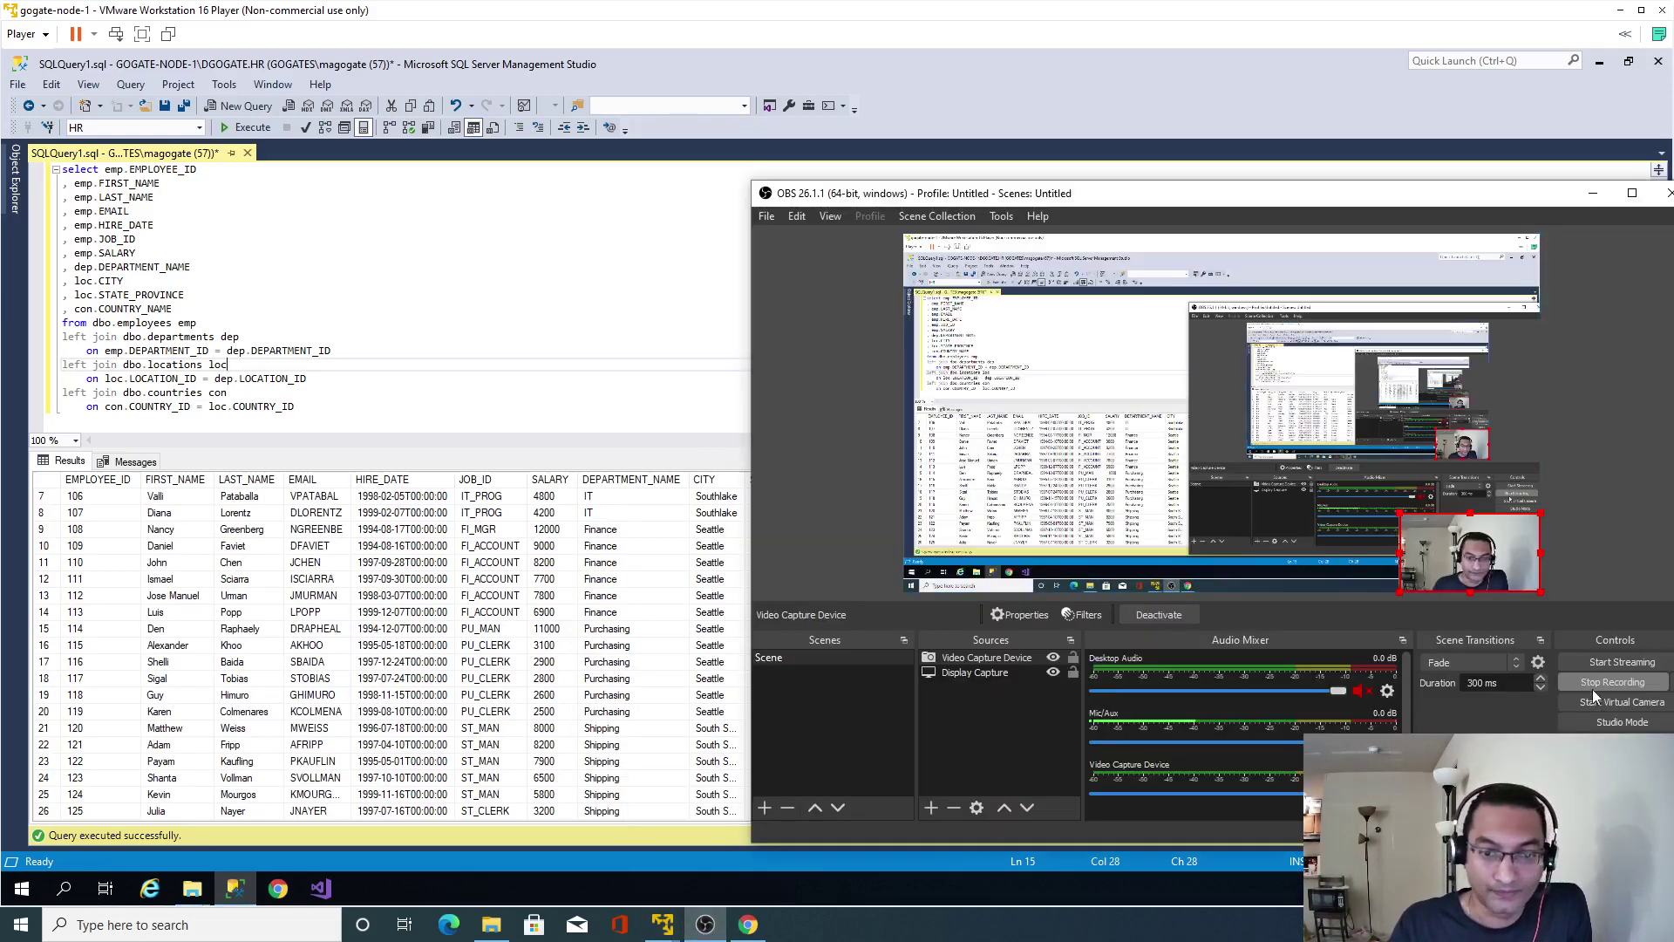